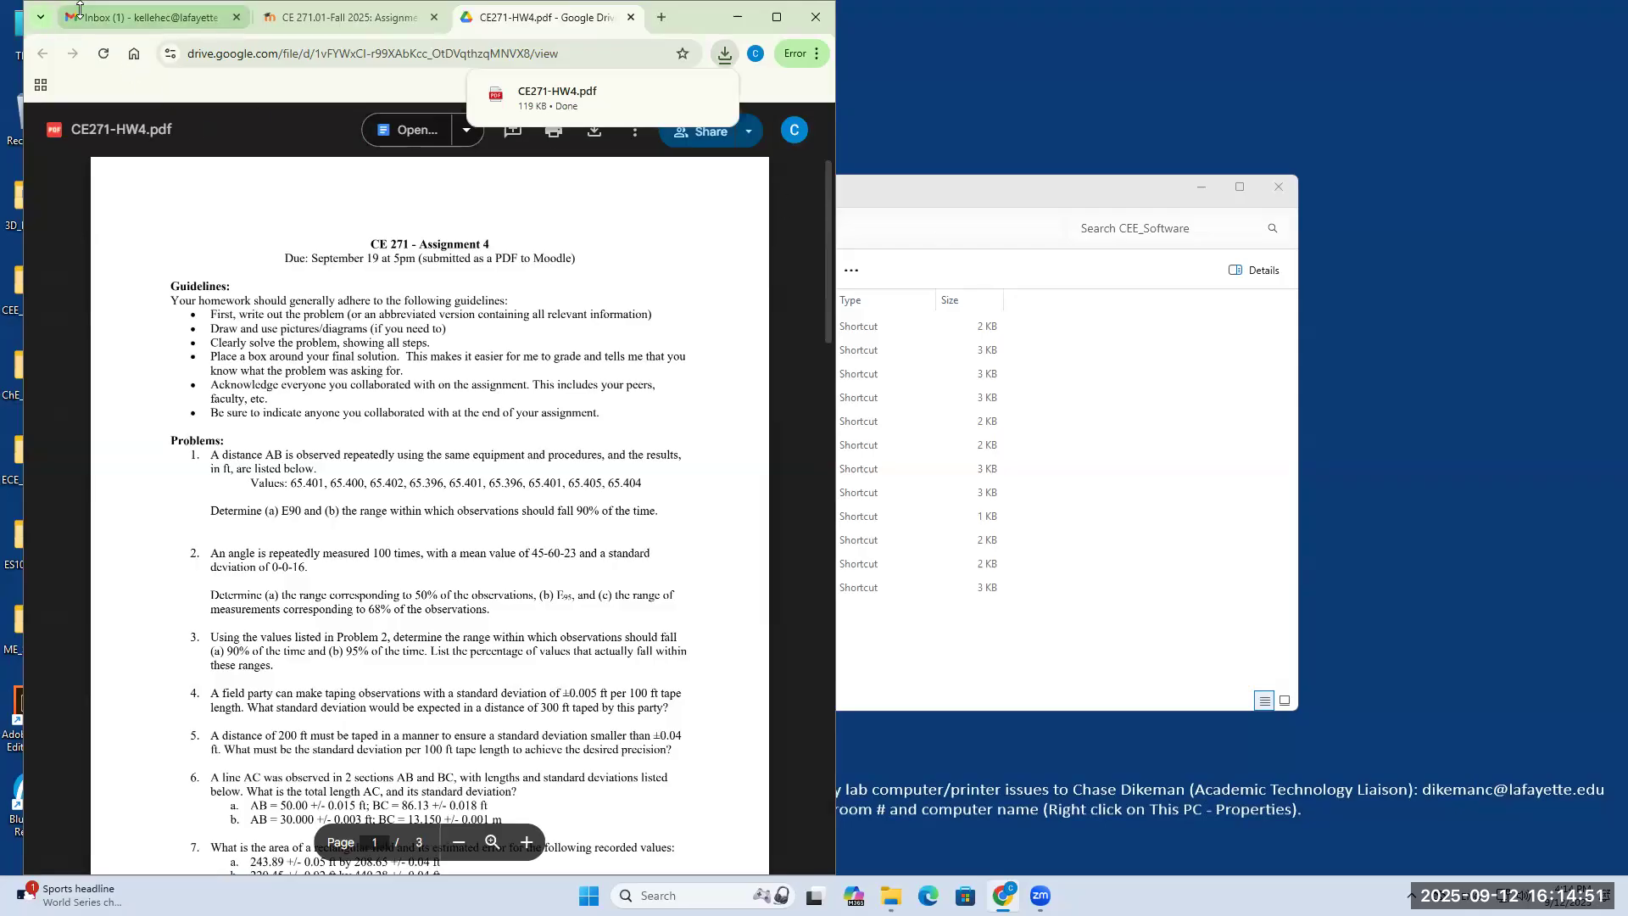
Step: Restore the Chrome window and open CE271-HW4.pdf from the recent downloads
left_click_drag(79, 8, 79, 122)
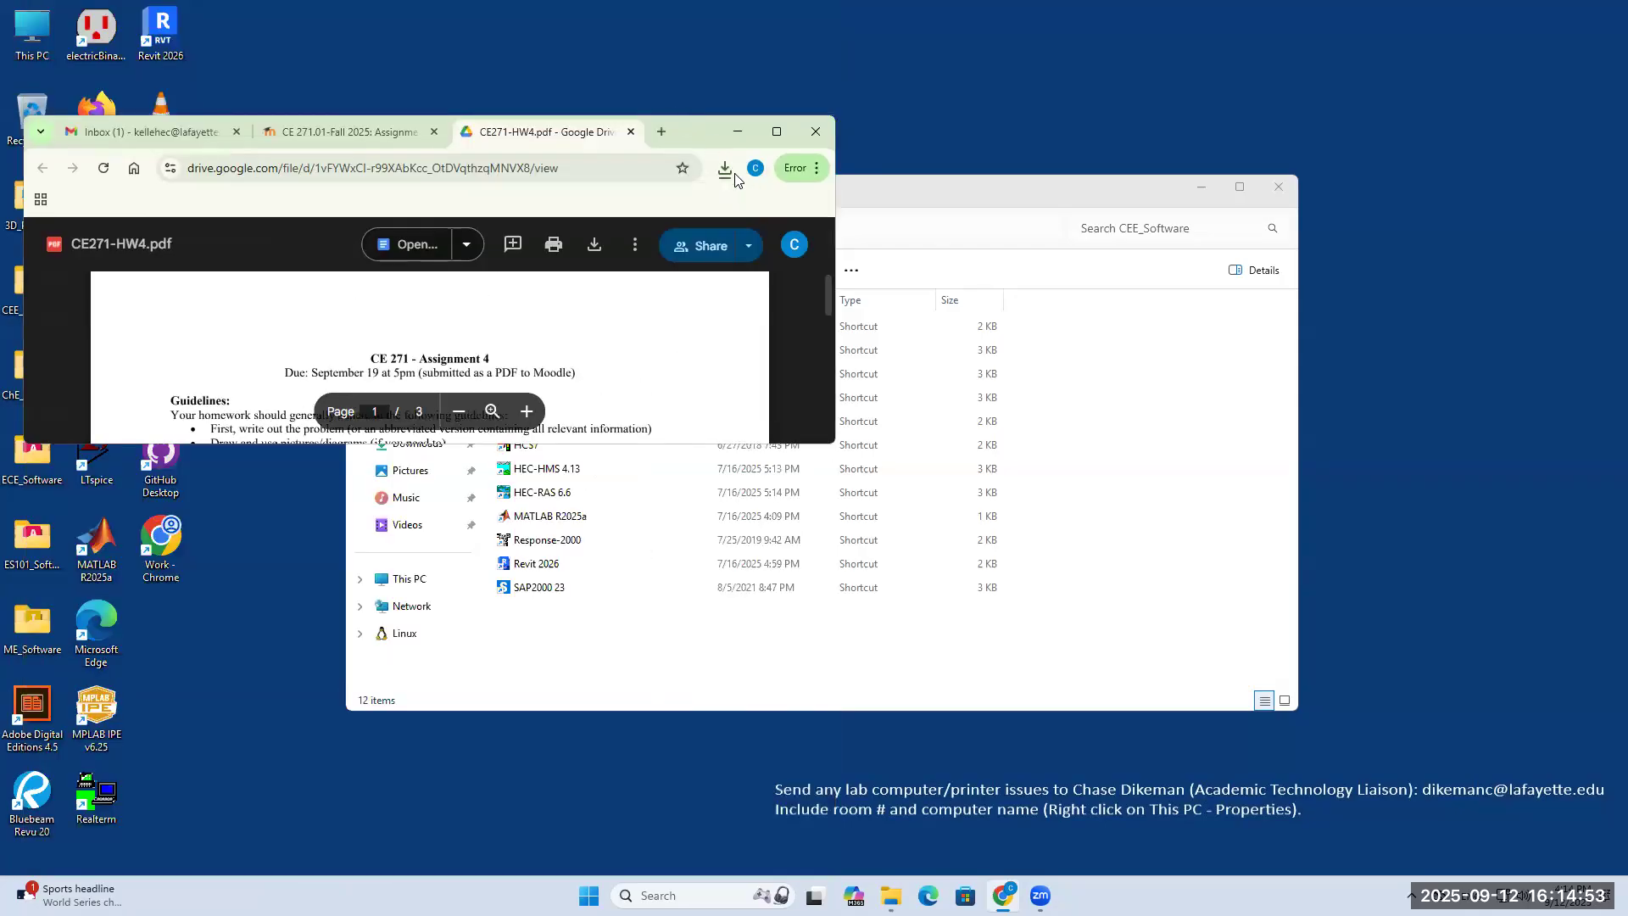
left_click(725, 168)
left_click(600, 243)
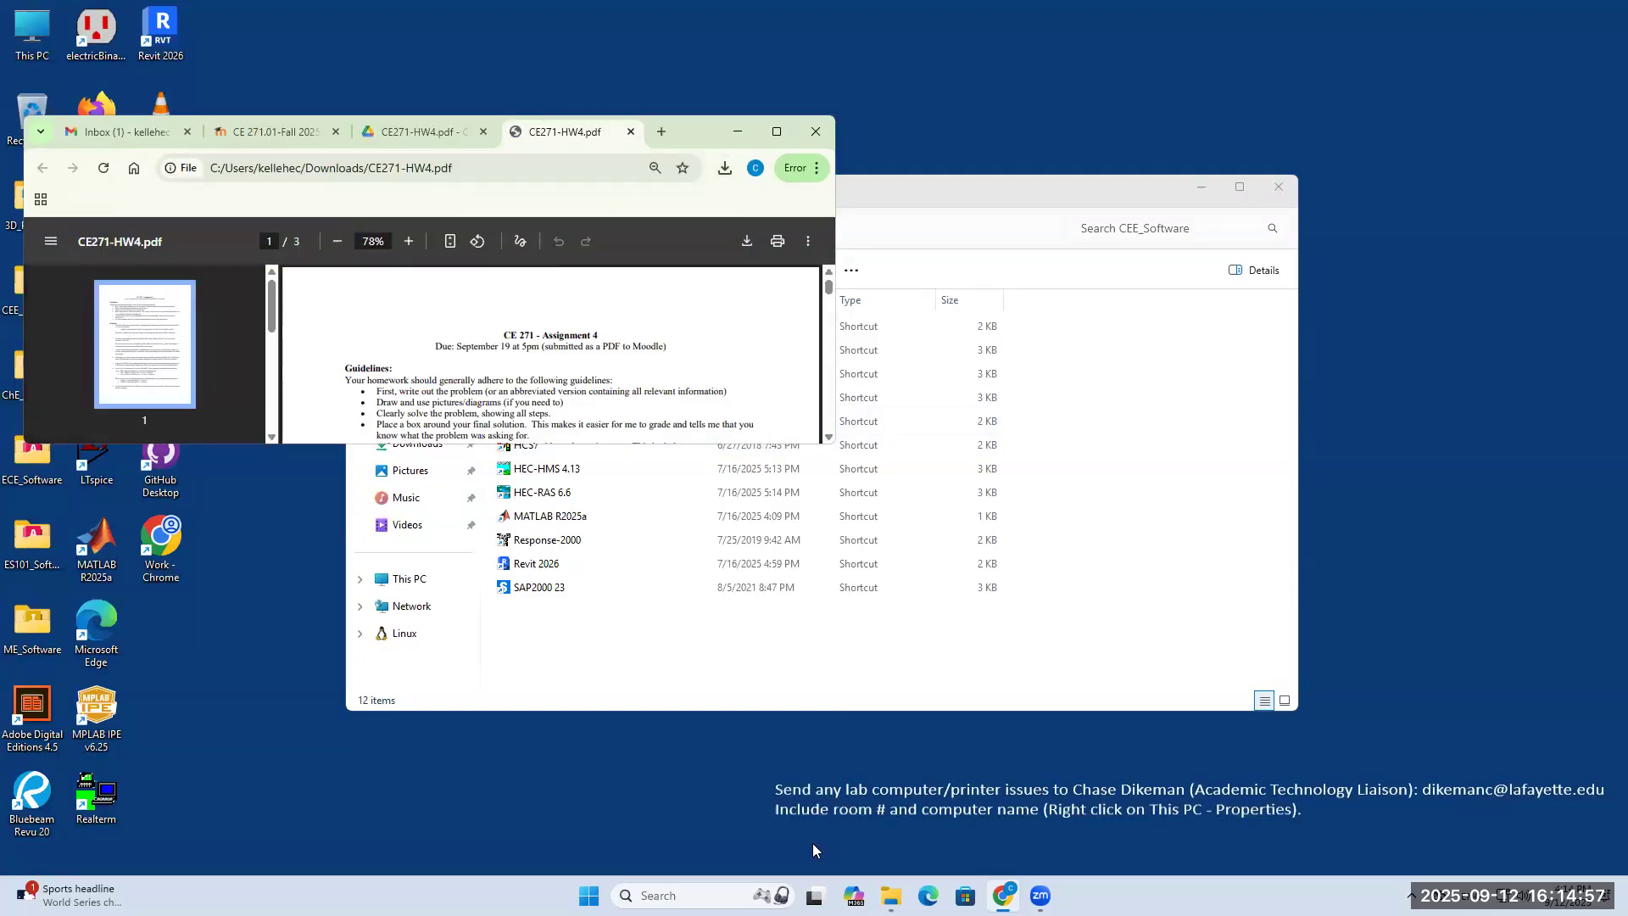
Step: Make the PDF window taller, show Part II: Civil 3D, and shift the window left
left_click_drag(813, 850, 811, 840)
scroll(567, 493, "down", 12)
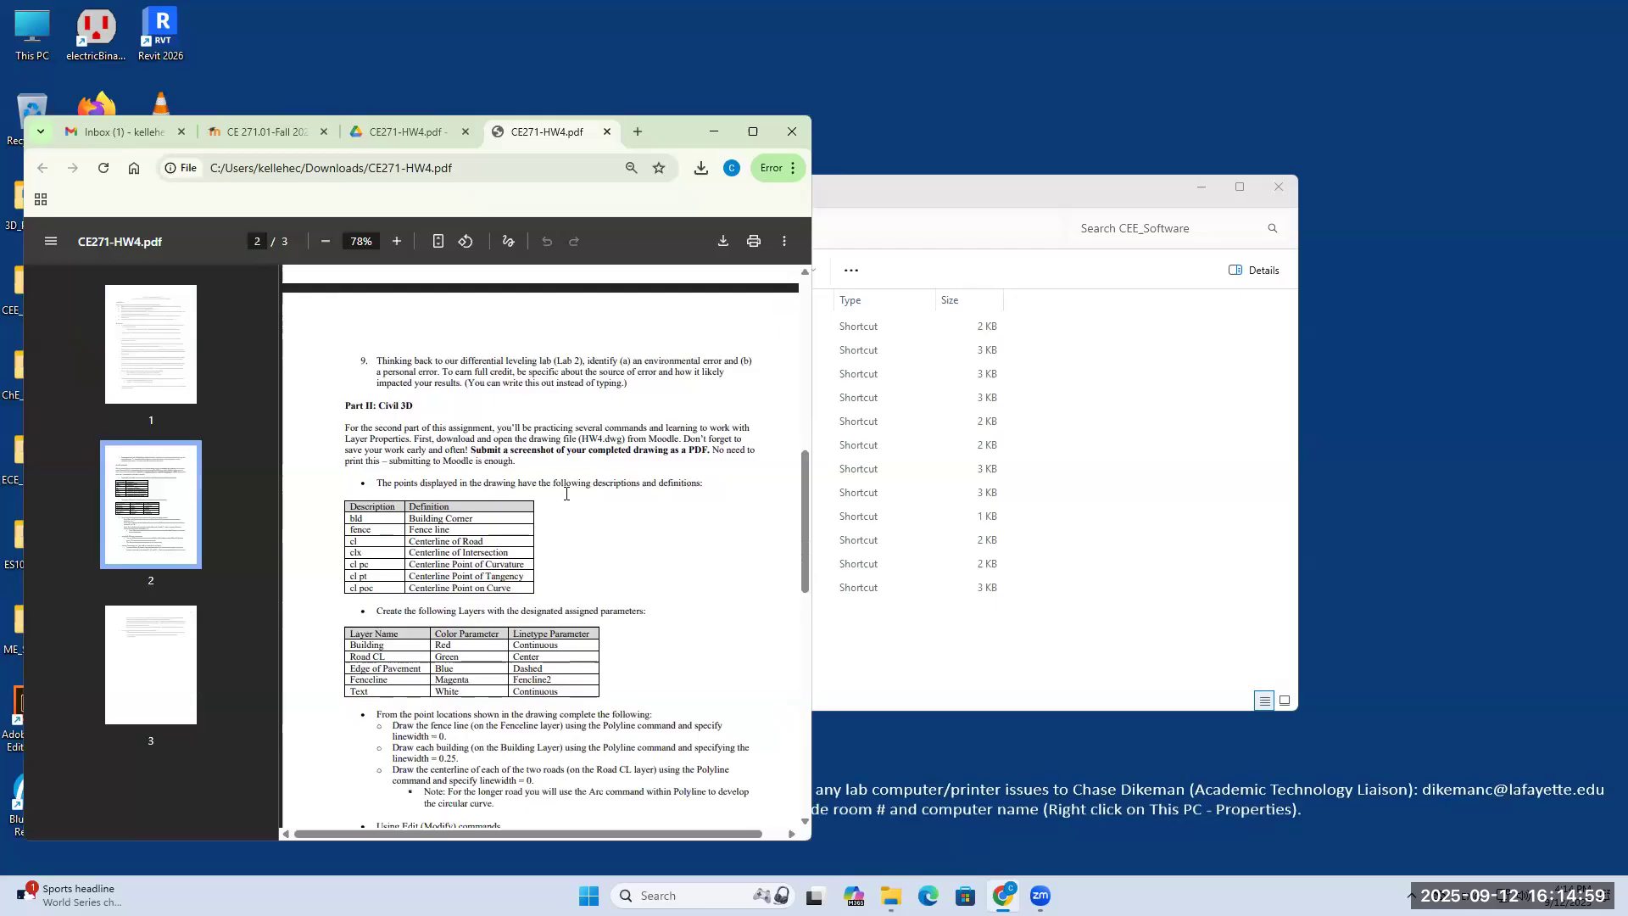
scroll(566, 493, "up", 2)
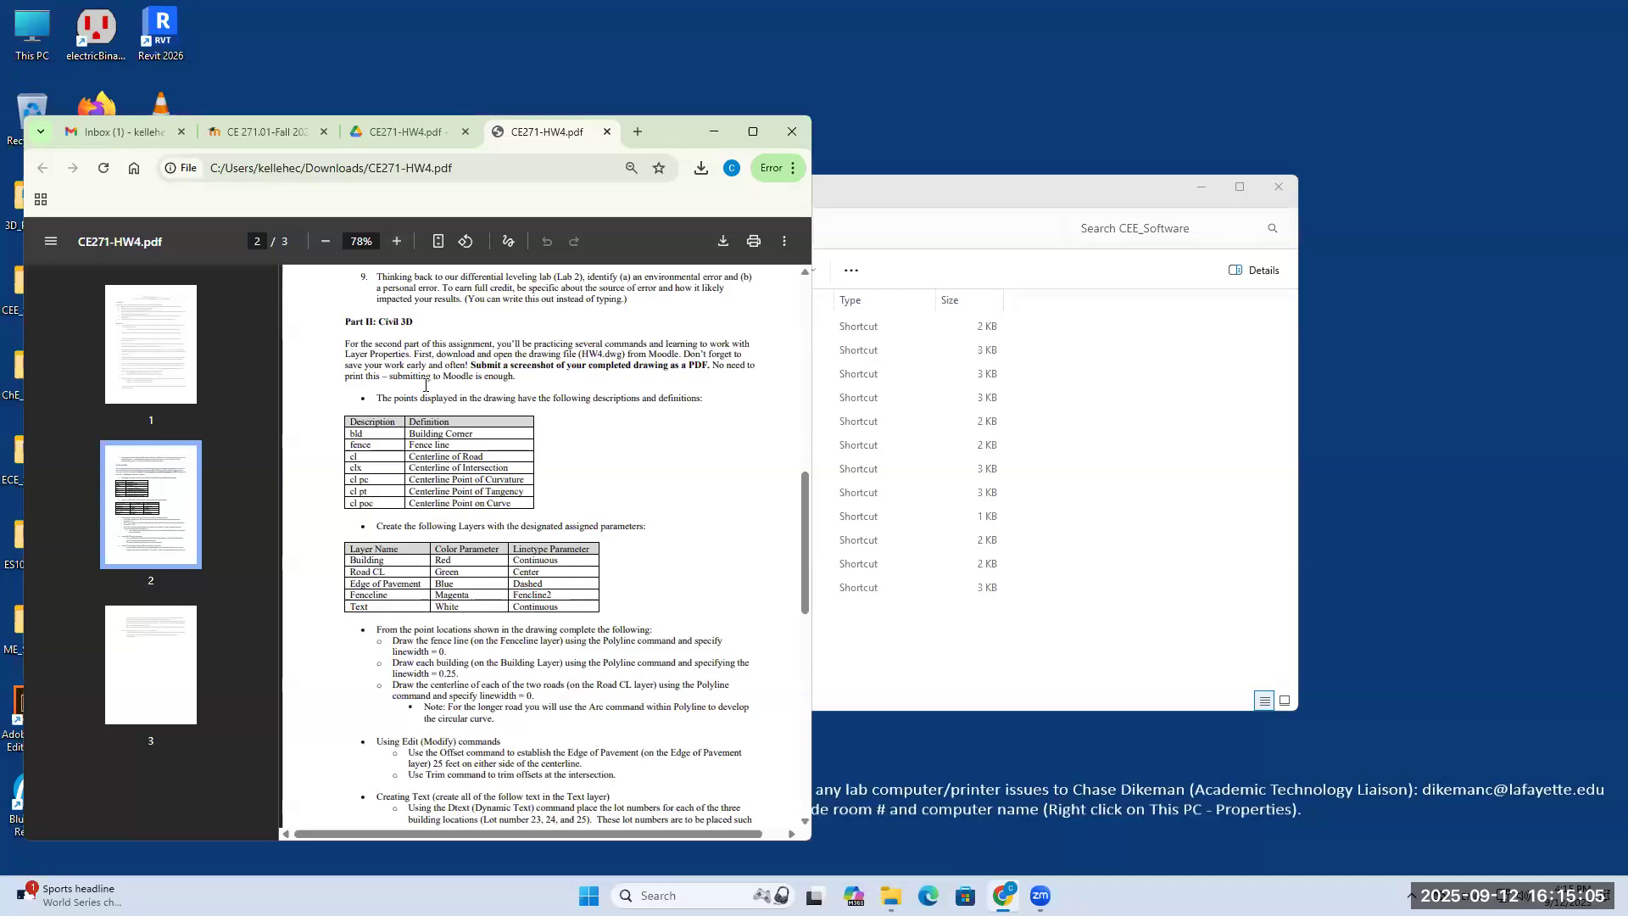
left_click_drag(669, 131, 522, 129)
Step: Close the Drive PDF tab and download Assignment_4.dwg from the Moodle drawing link
left_click(112, 129)
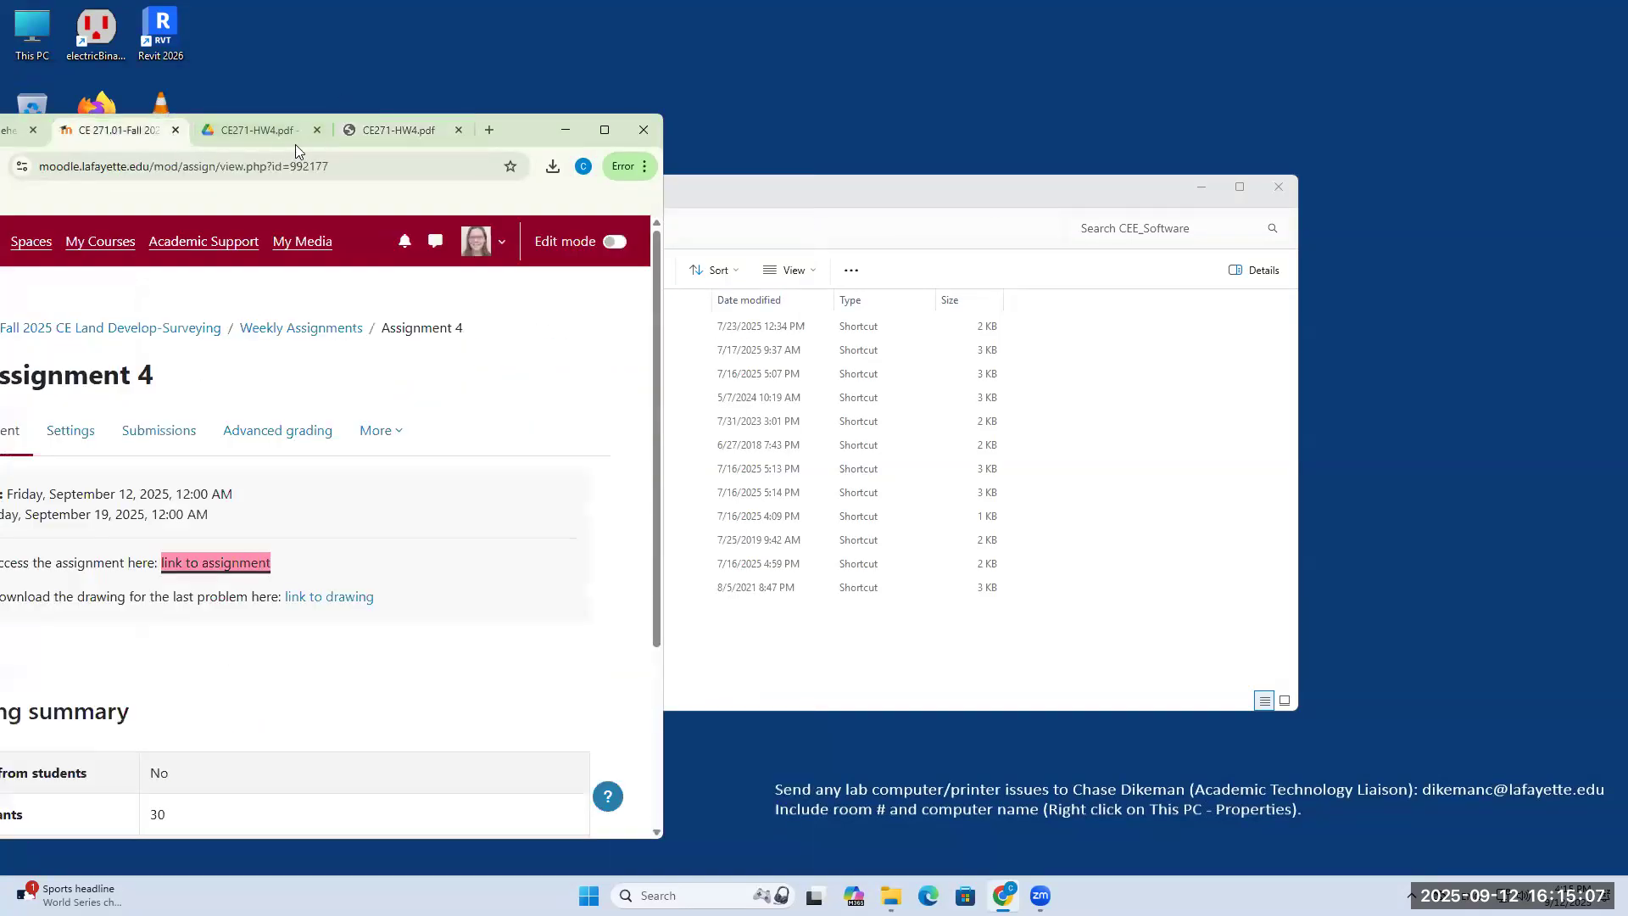
left_click(315, 130)
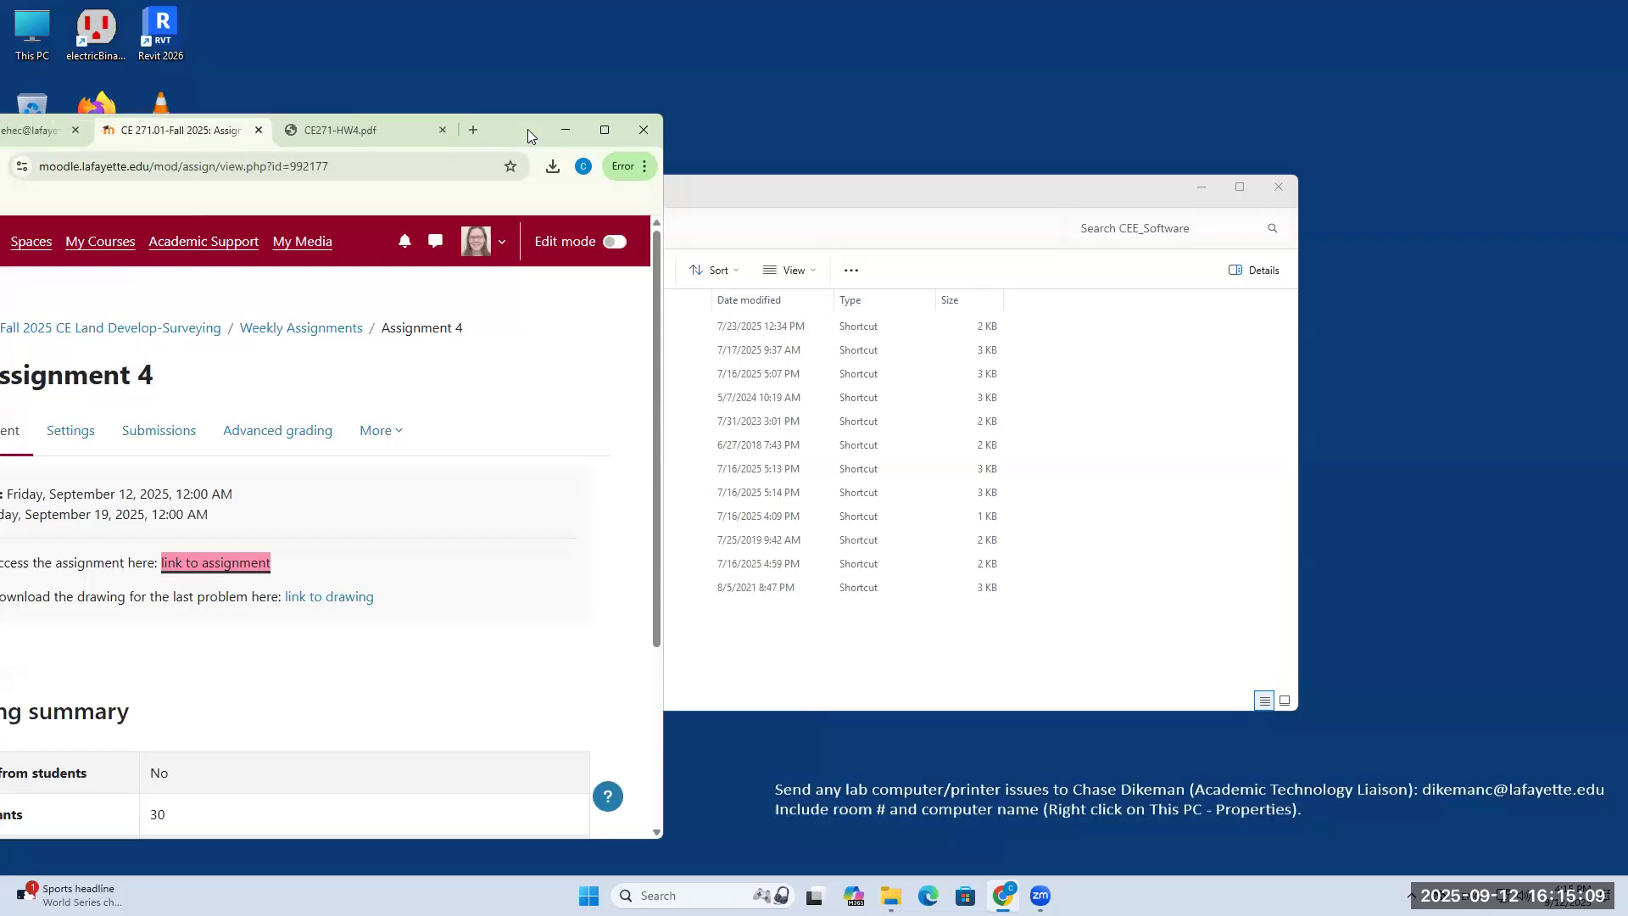
left_click(496, 599)
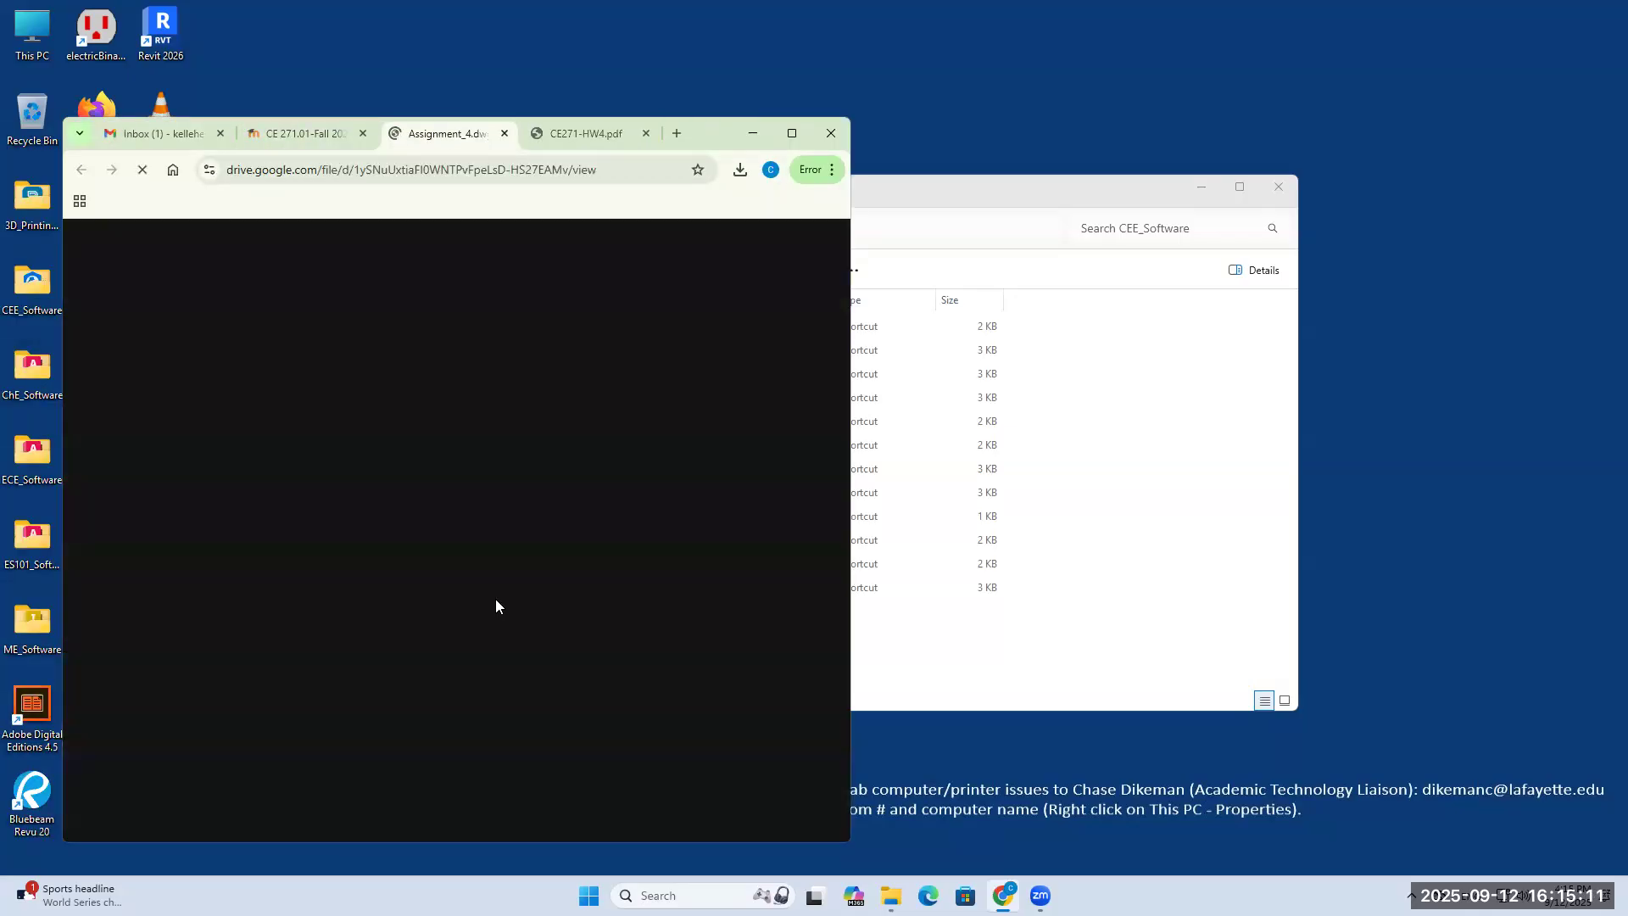
left_click(380, 491)
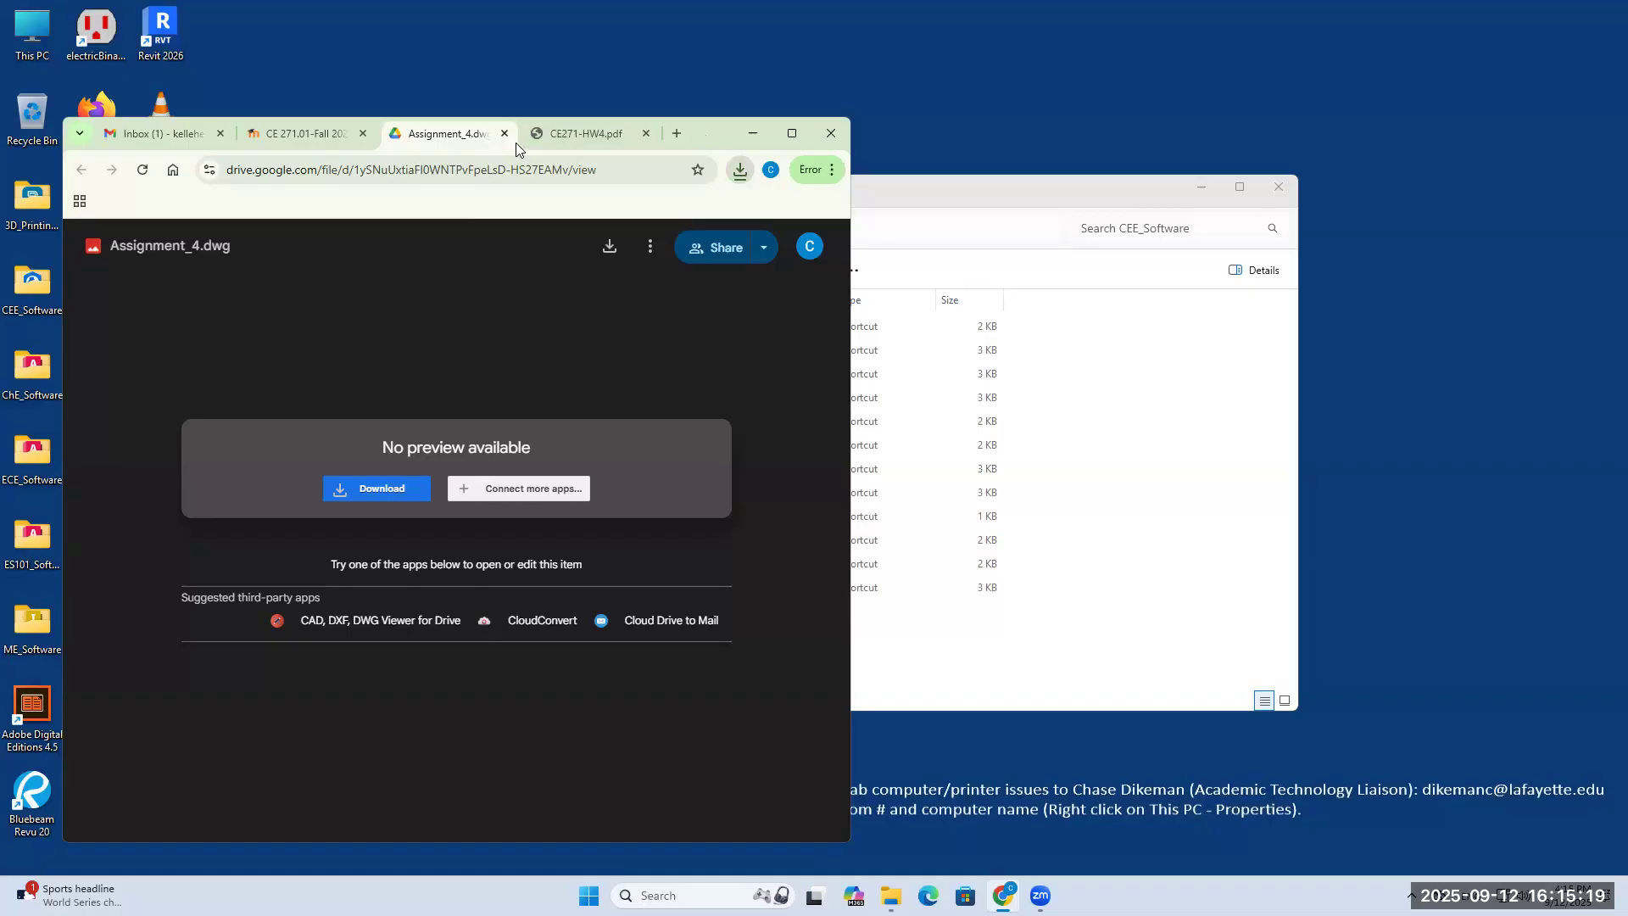
left_click_drag(515, 142, 461, 143)
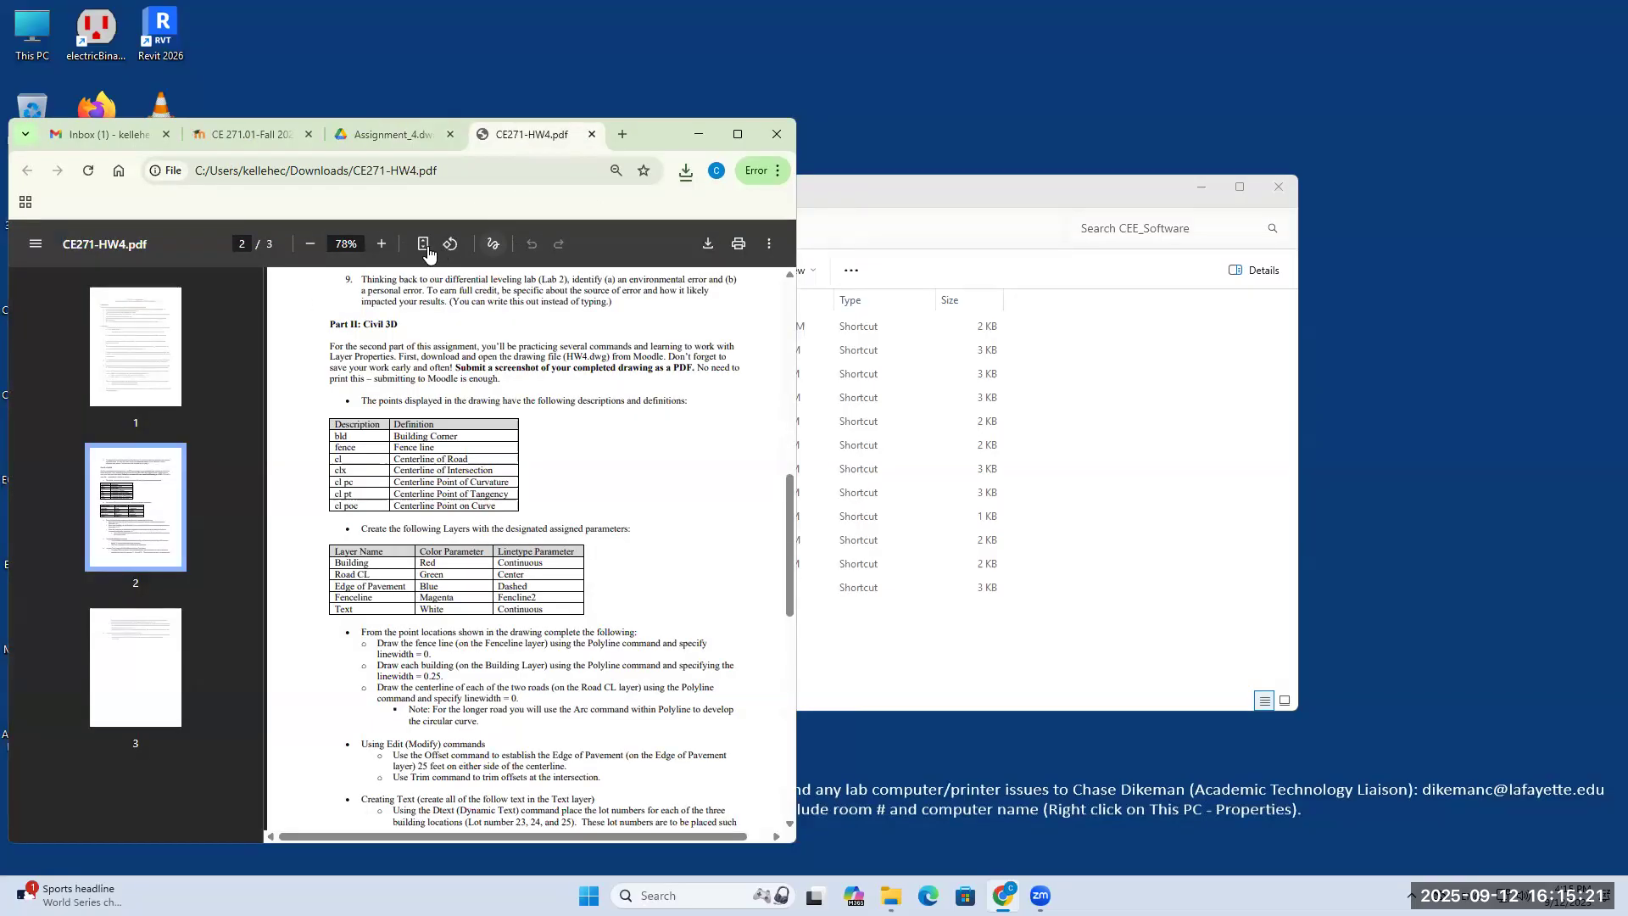
Step: Zoom the HW4 PDF to 90% and move its window left, making it wider and taller
left_click(381, 244)
left_click(381, 244)
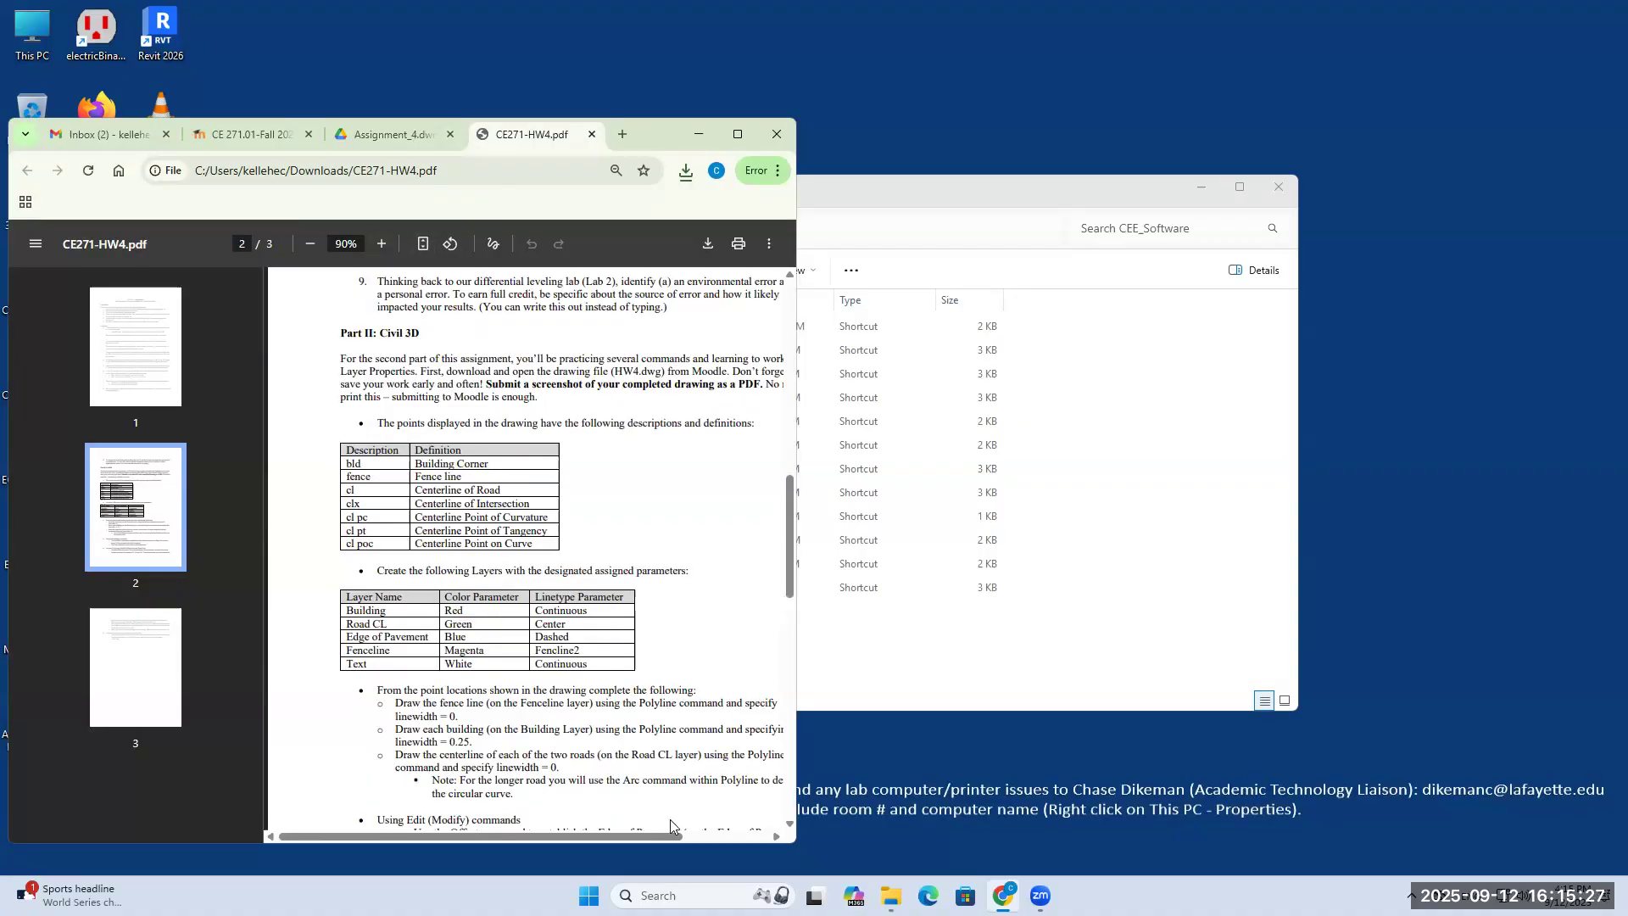
left_click_drag(499, 201, 259, 184)
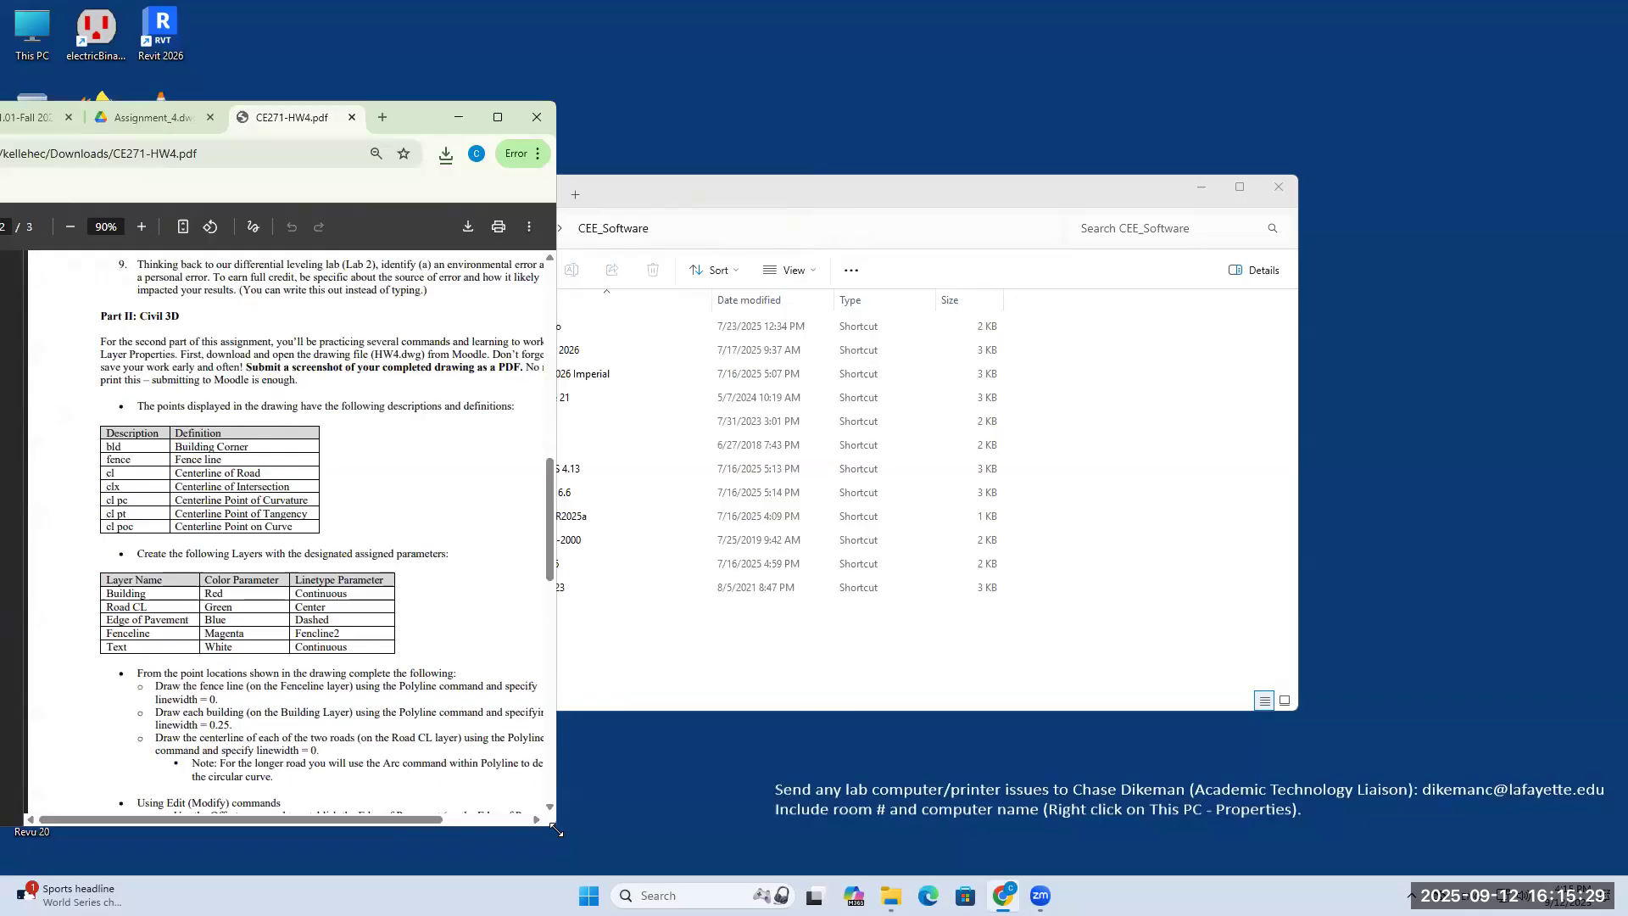
left_click_drag(555, 829, 603, 861)
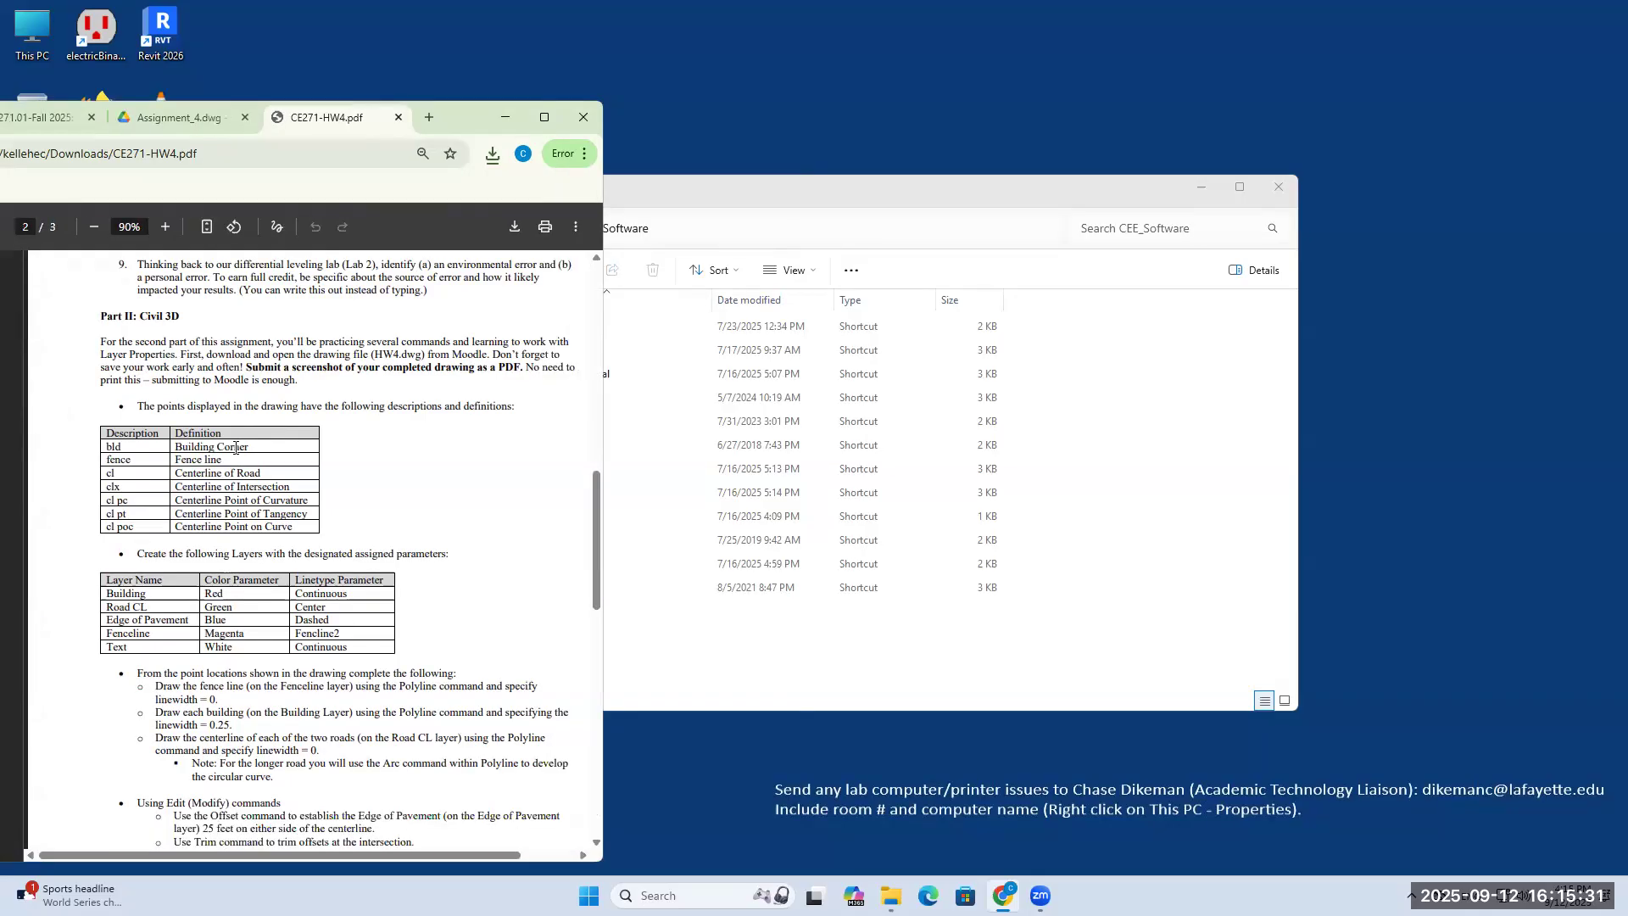
Step: Minimize Chrome and launch Civil 3D 2026 Imperial from the CEE_Software folder
left_click(631, 374)
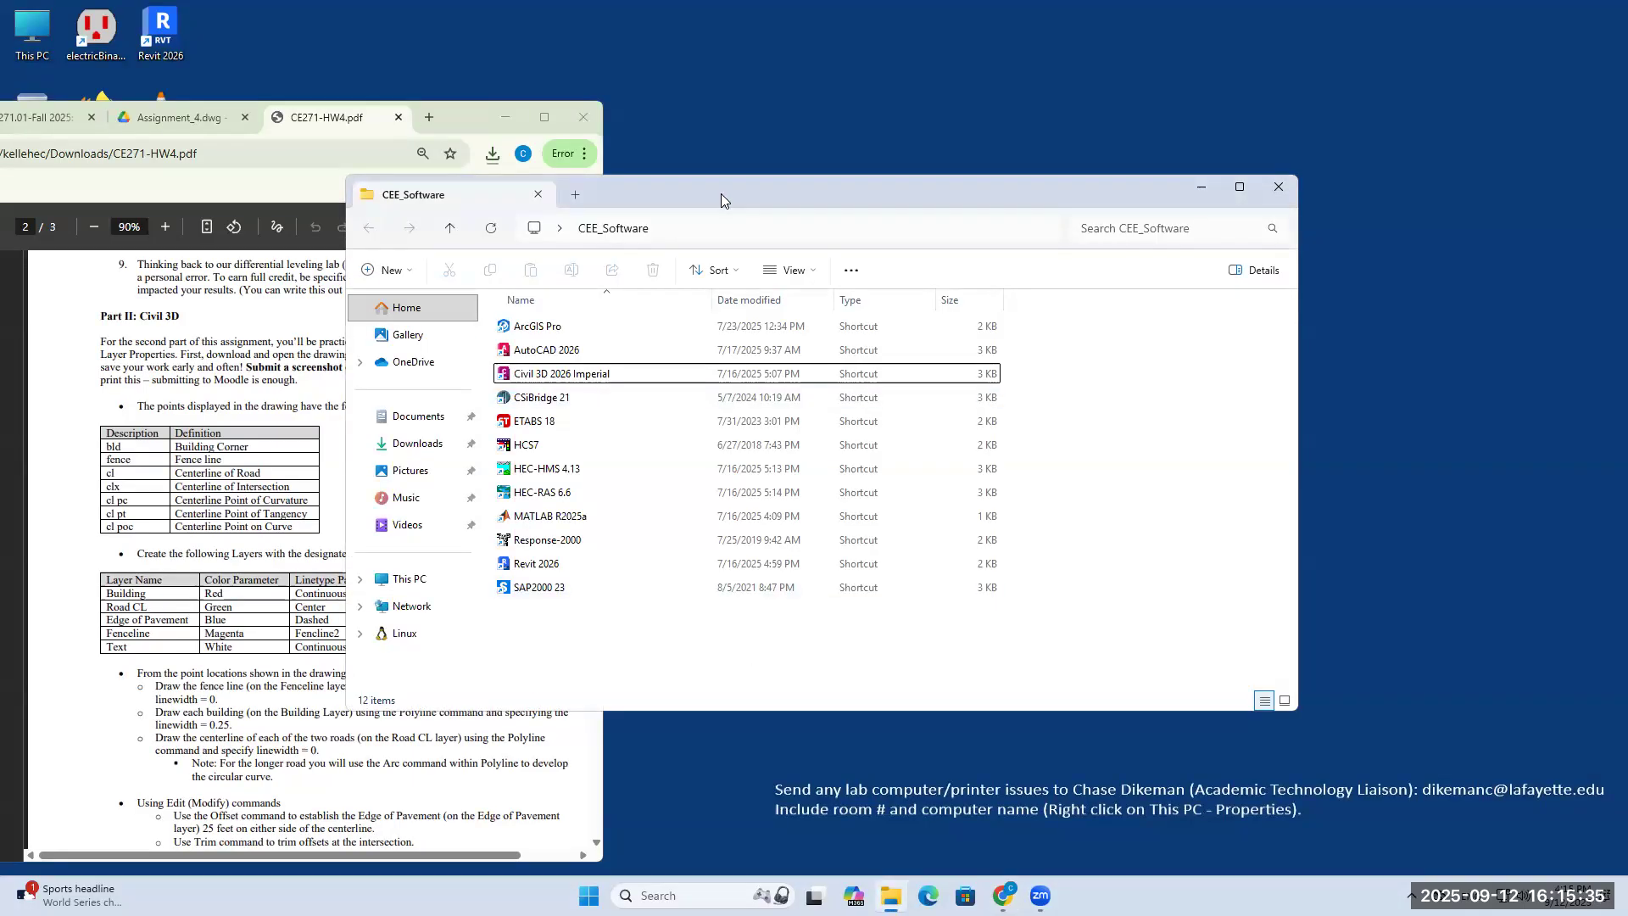
left_click_drag(720, 193, 890, 198)
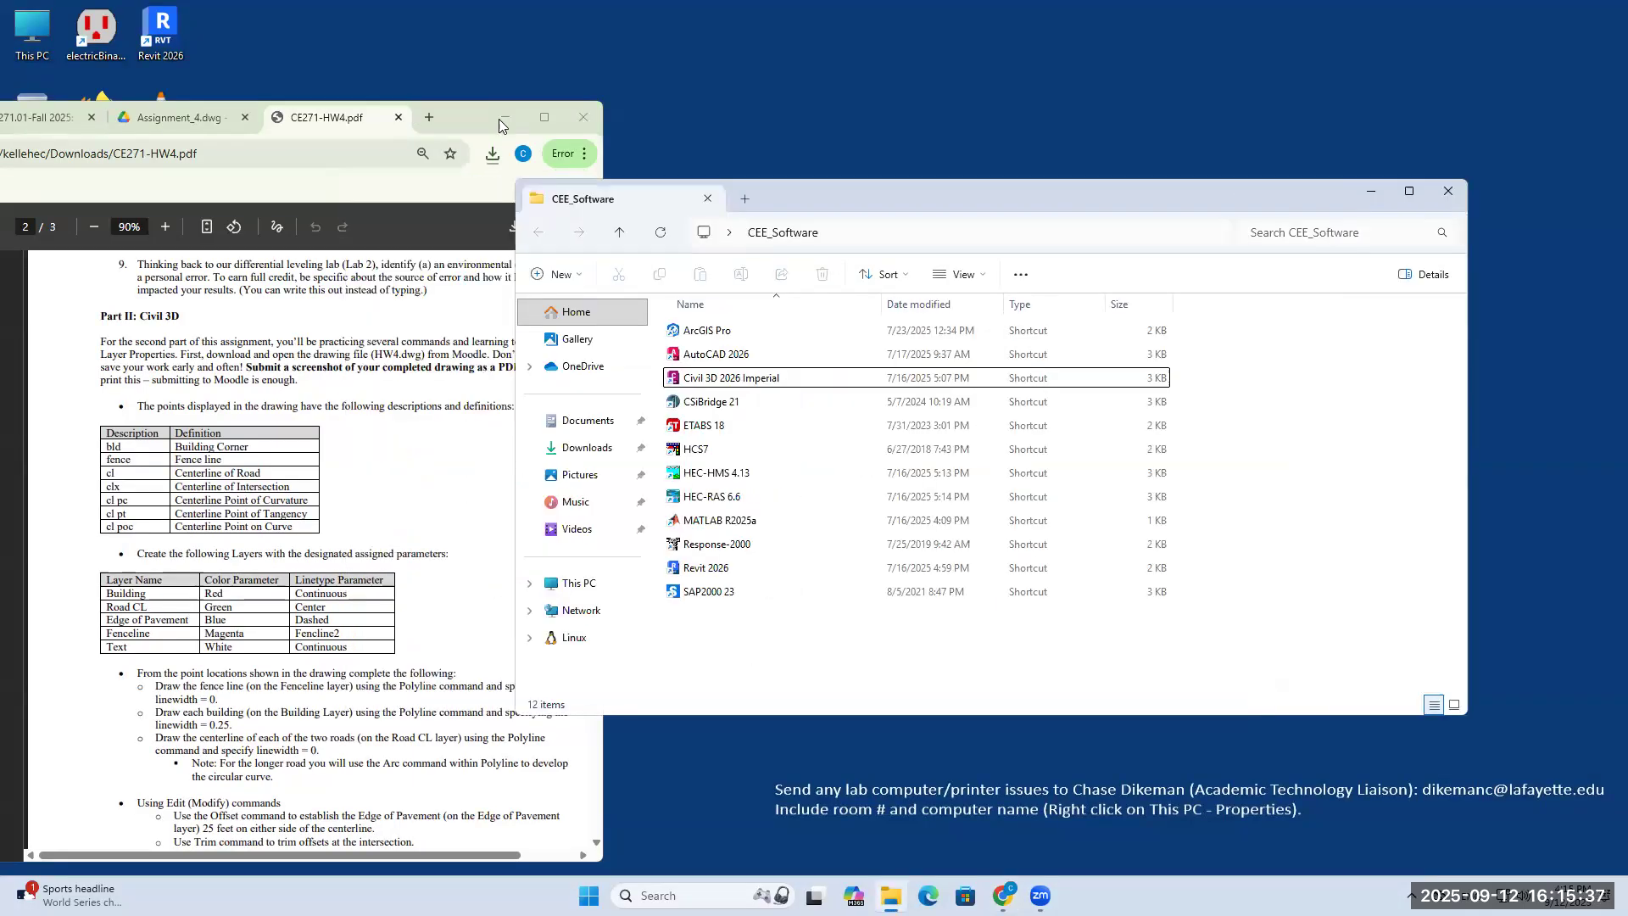
left_click(504, 119)
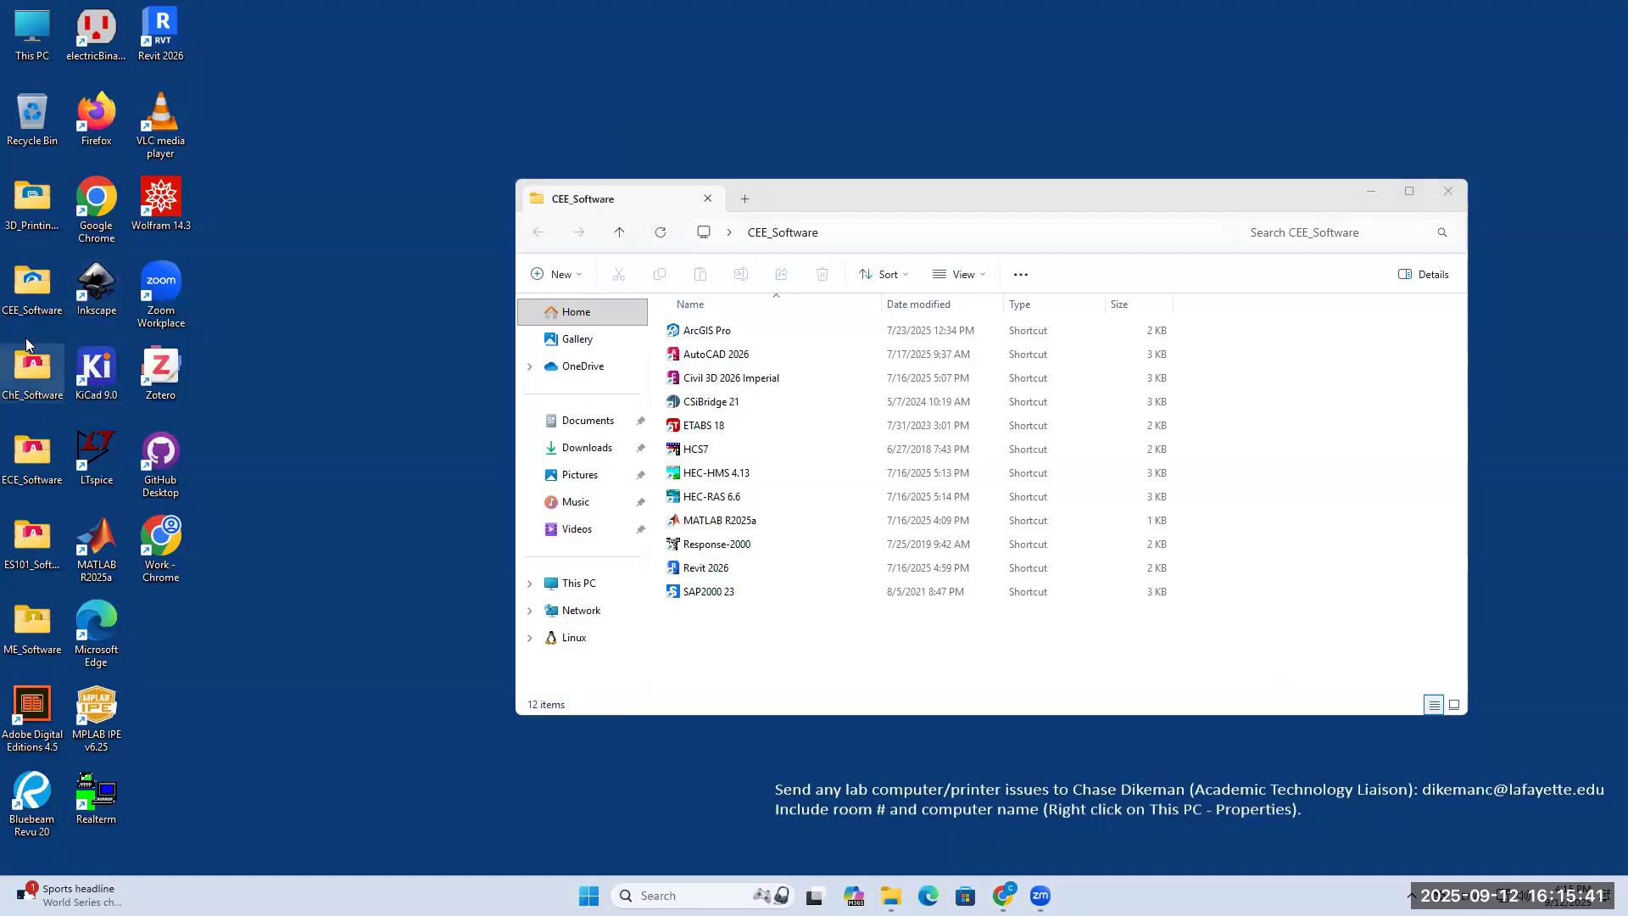
double_click(26, 293)
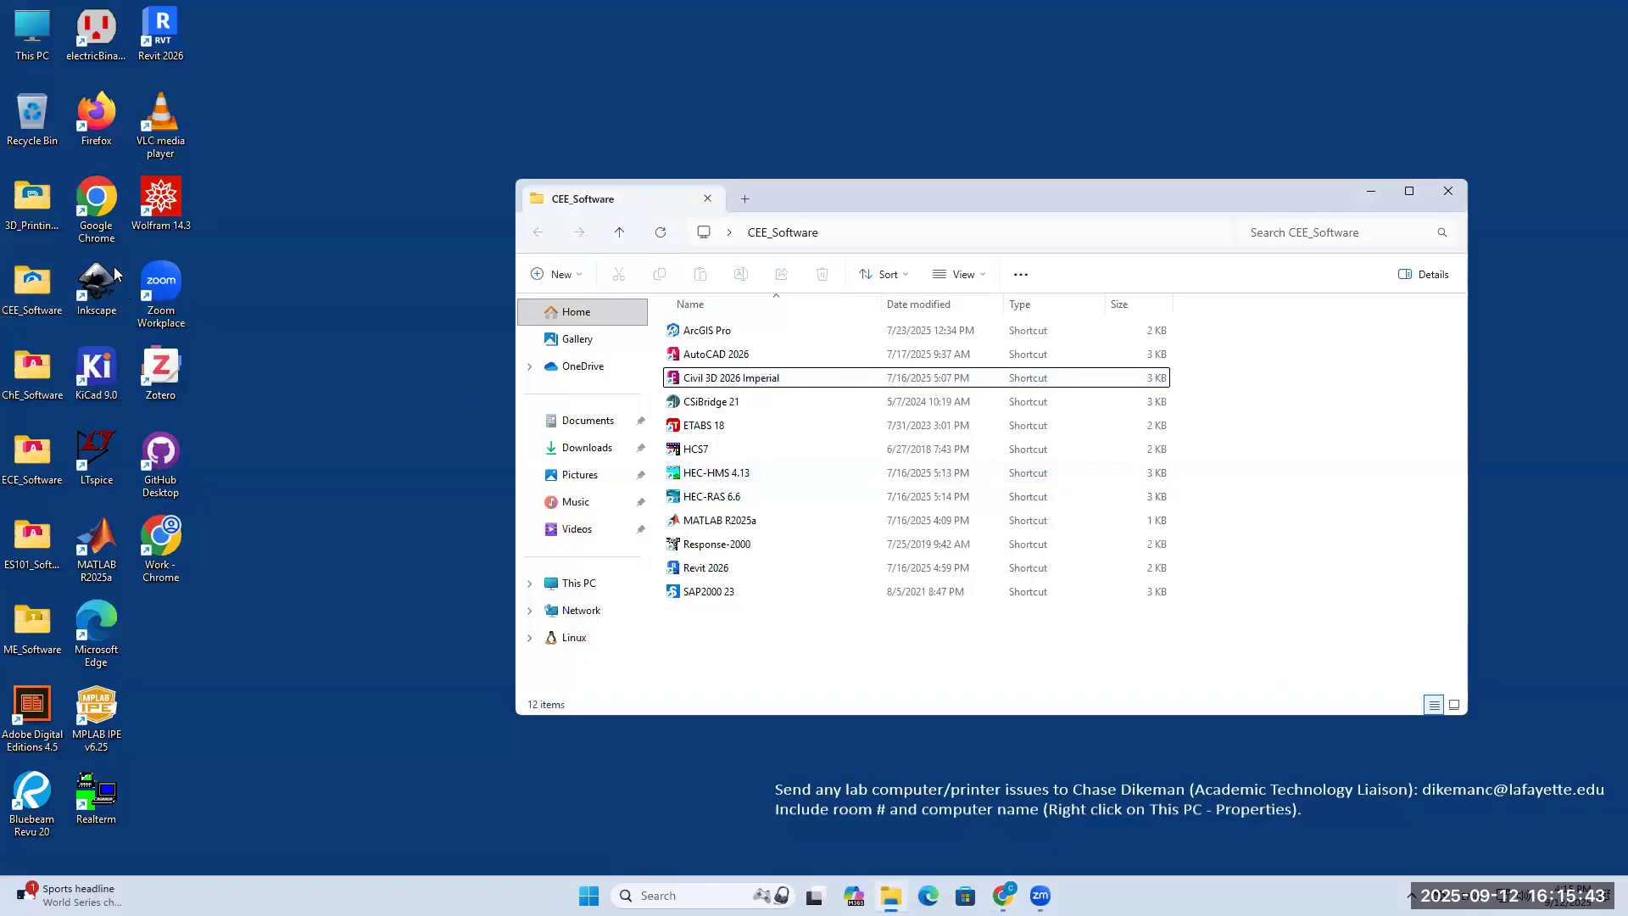
double_click(760, 378)
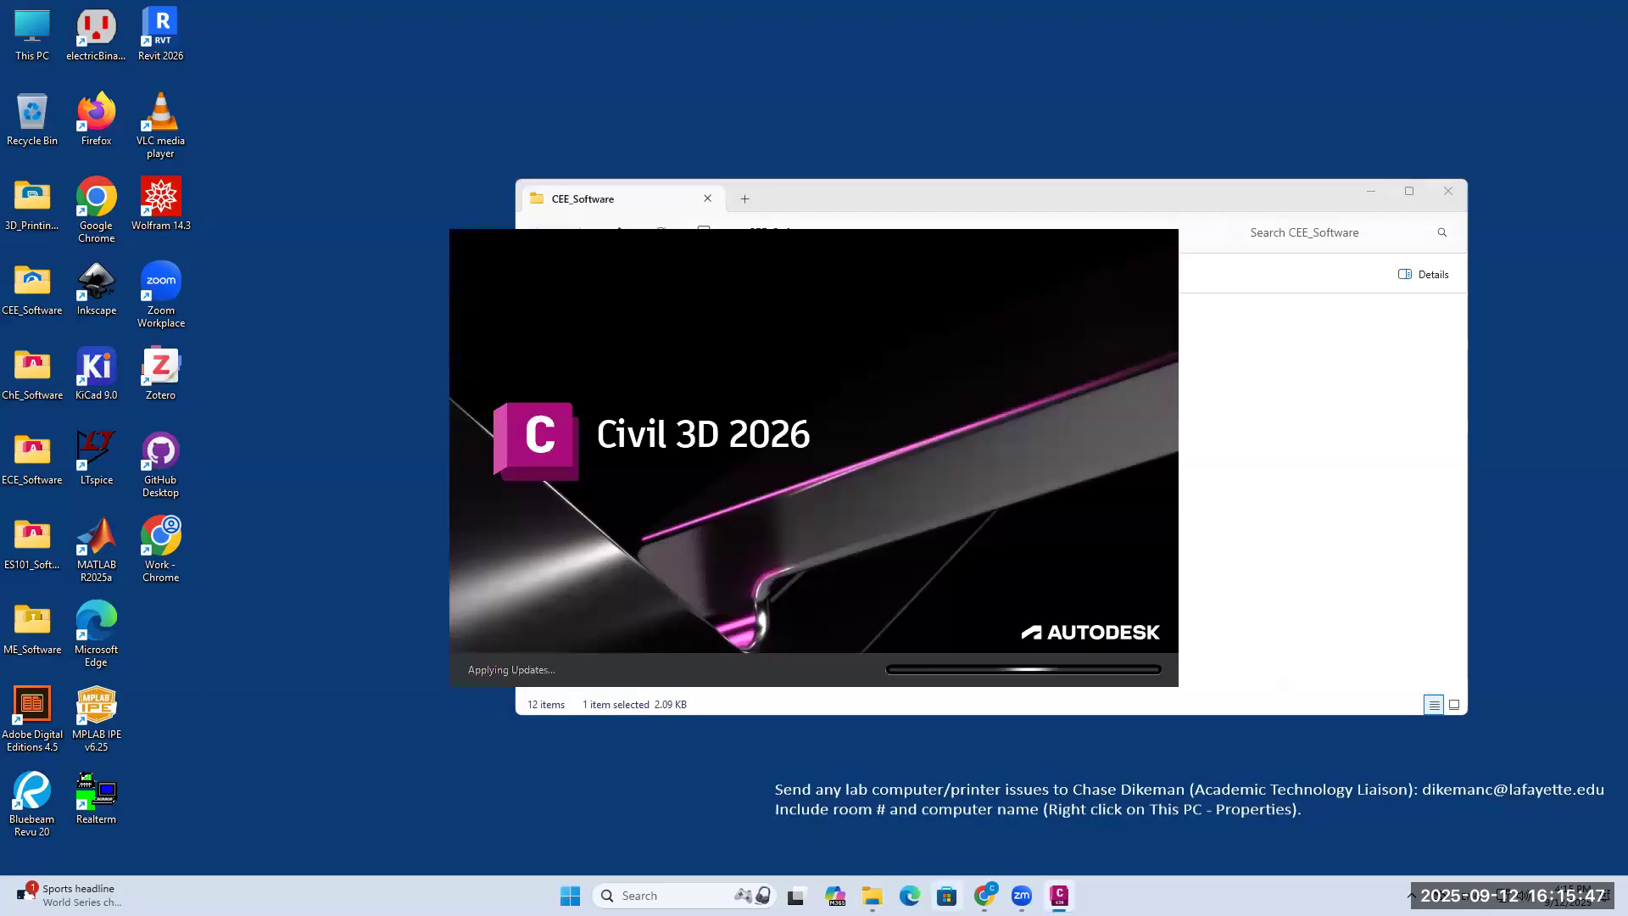
Step: Show the Downloads folder listing Assignment_4.dwg and CE271-HW4.pdf in File Explorer
left_click(872, 895)
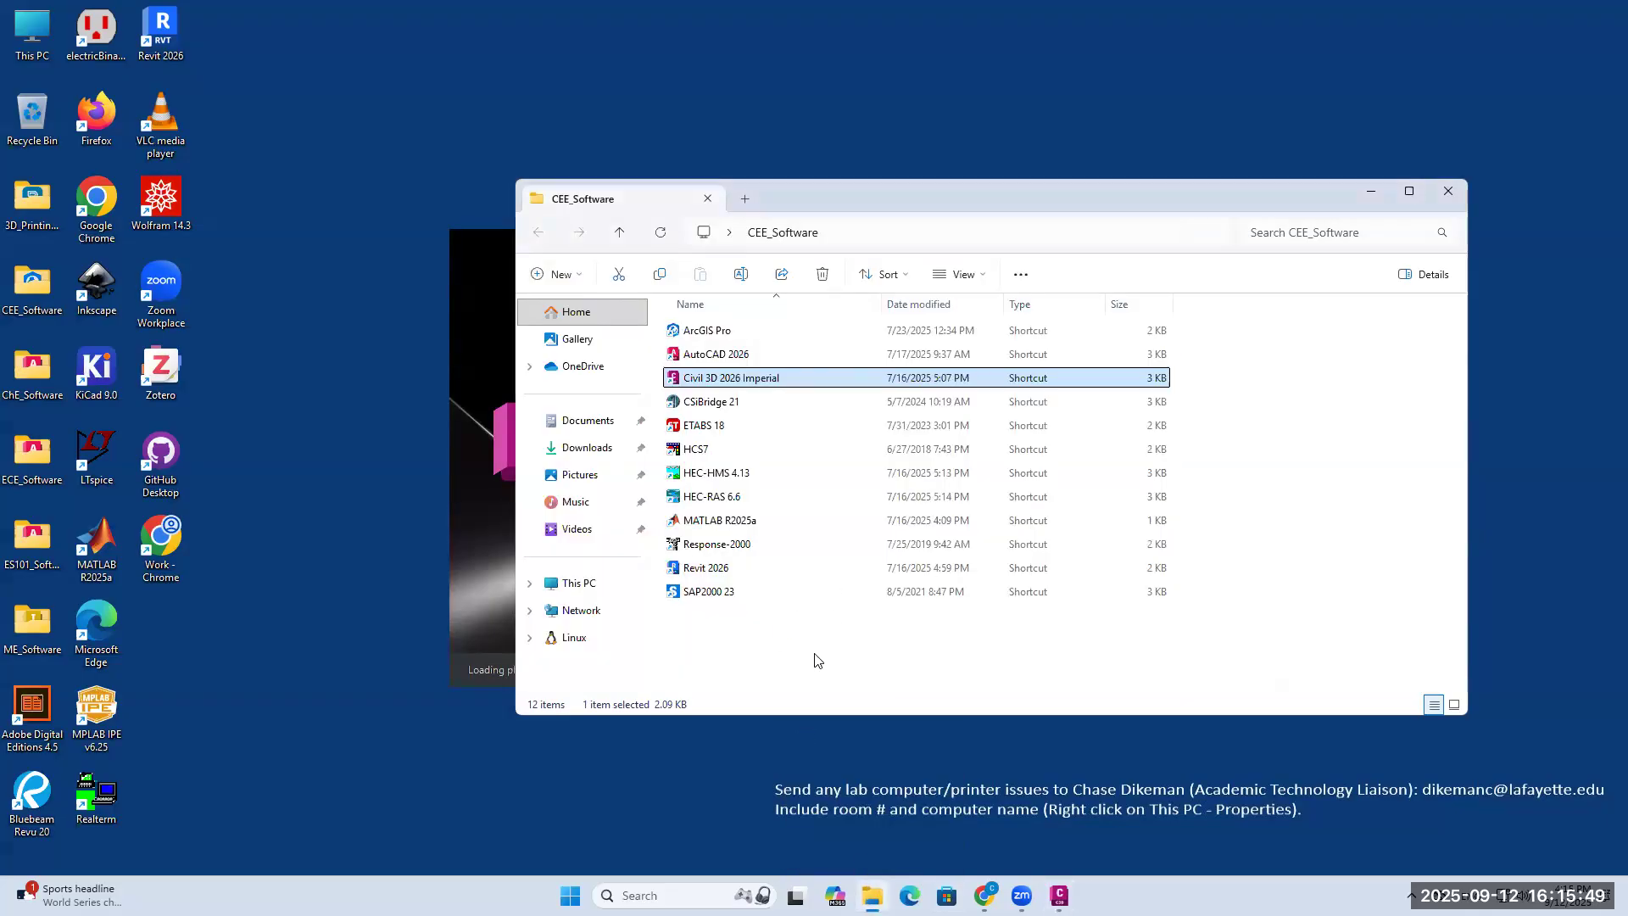
left_click(662, 358)
left_click(573, 447)
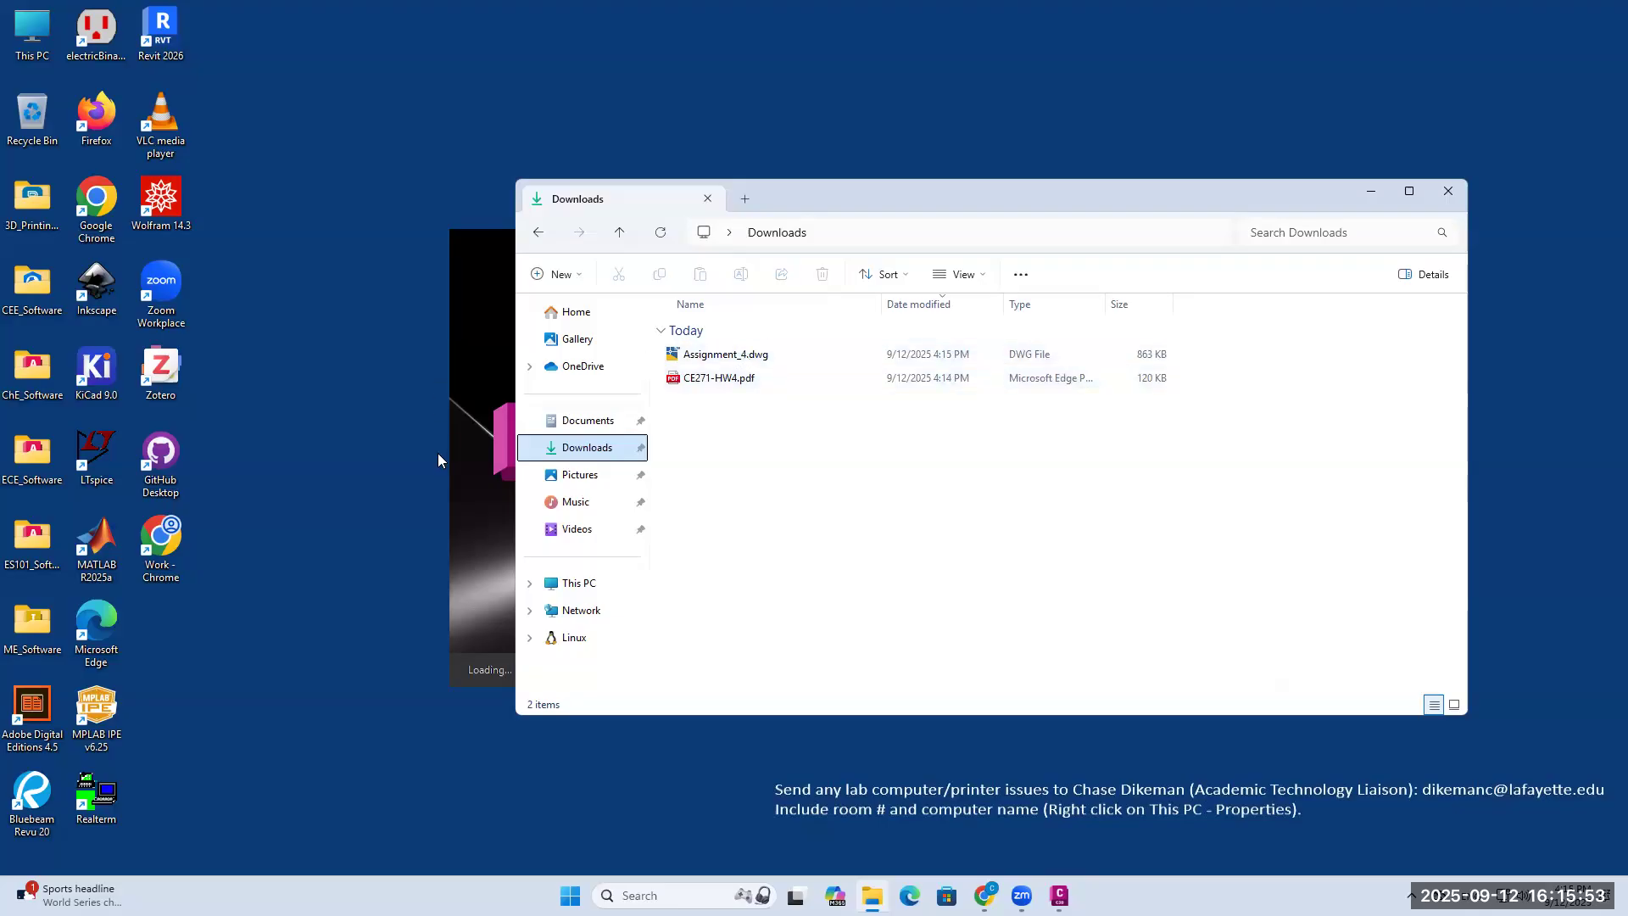
right_click(157, 643)
mouse_move(230, 490)
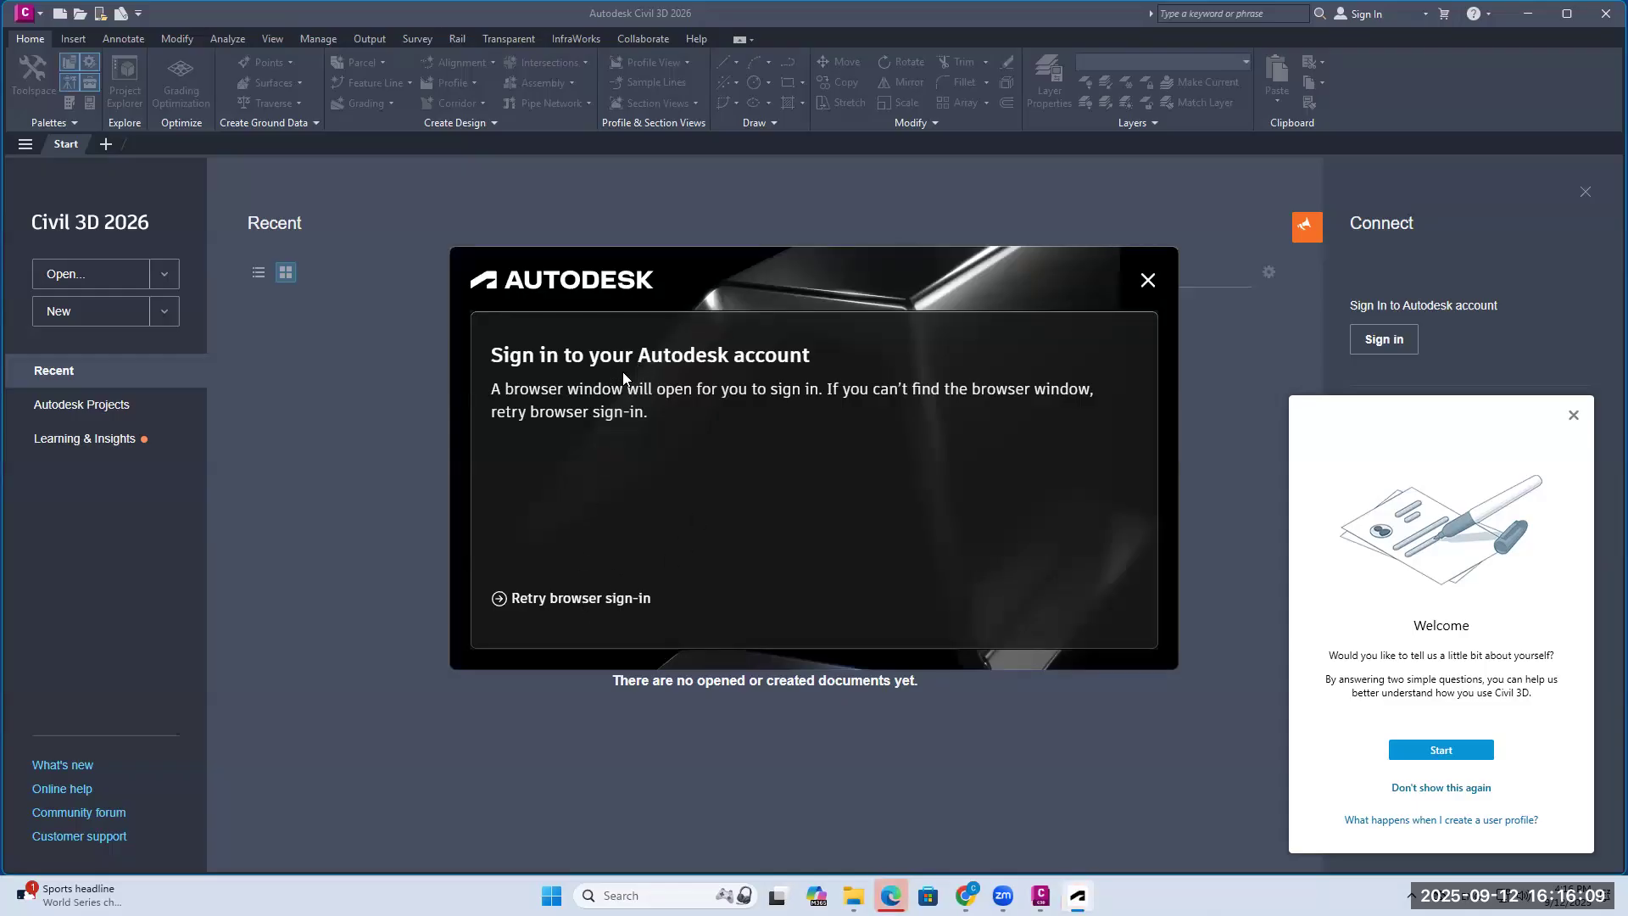
Step: Enter the account e-mail on the Autodesk sign-in page and continue
left_click(590, 599)
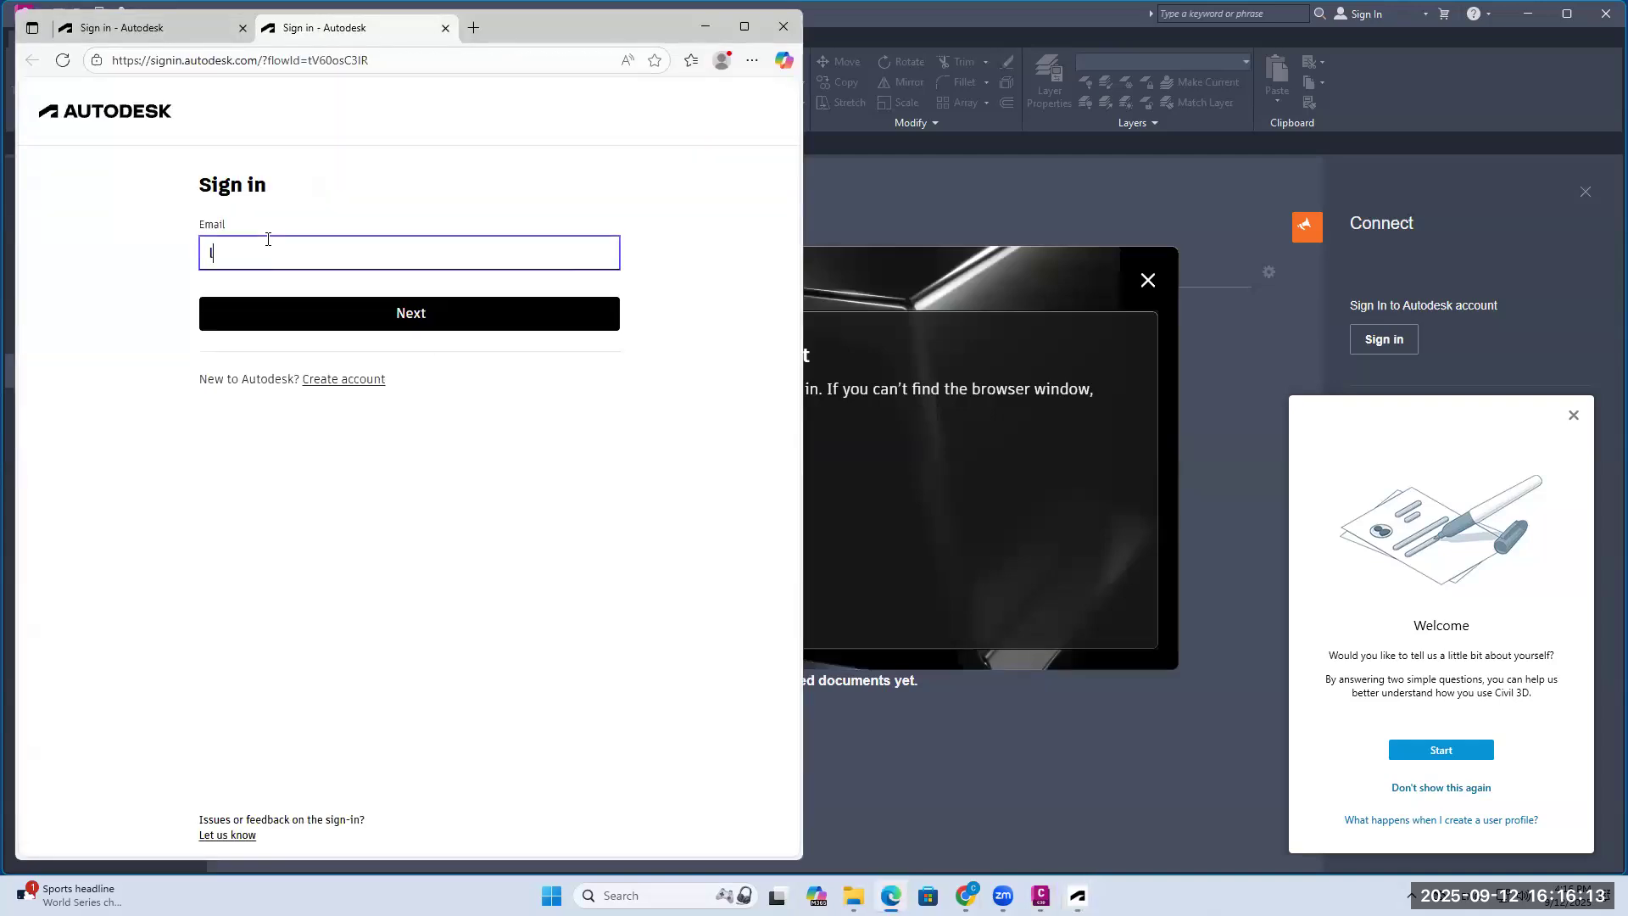
type("ke")
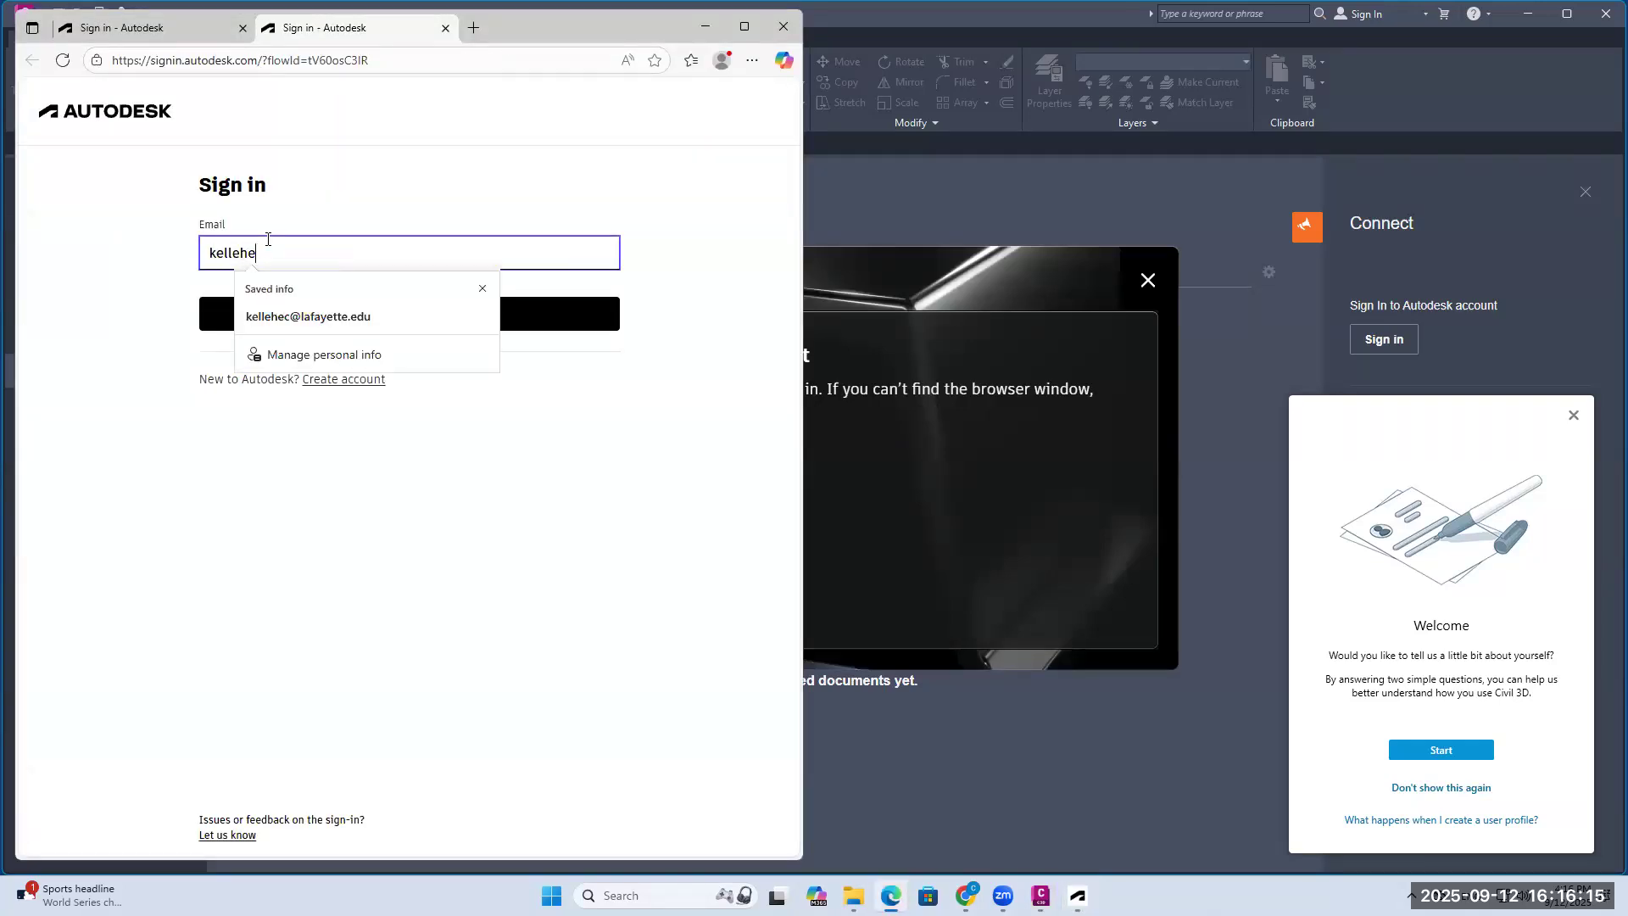
type("llehe")
key("Down")
key("Return")
key("Tab")
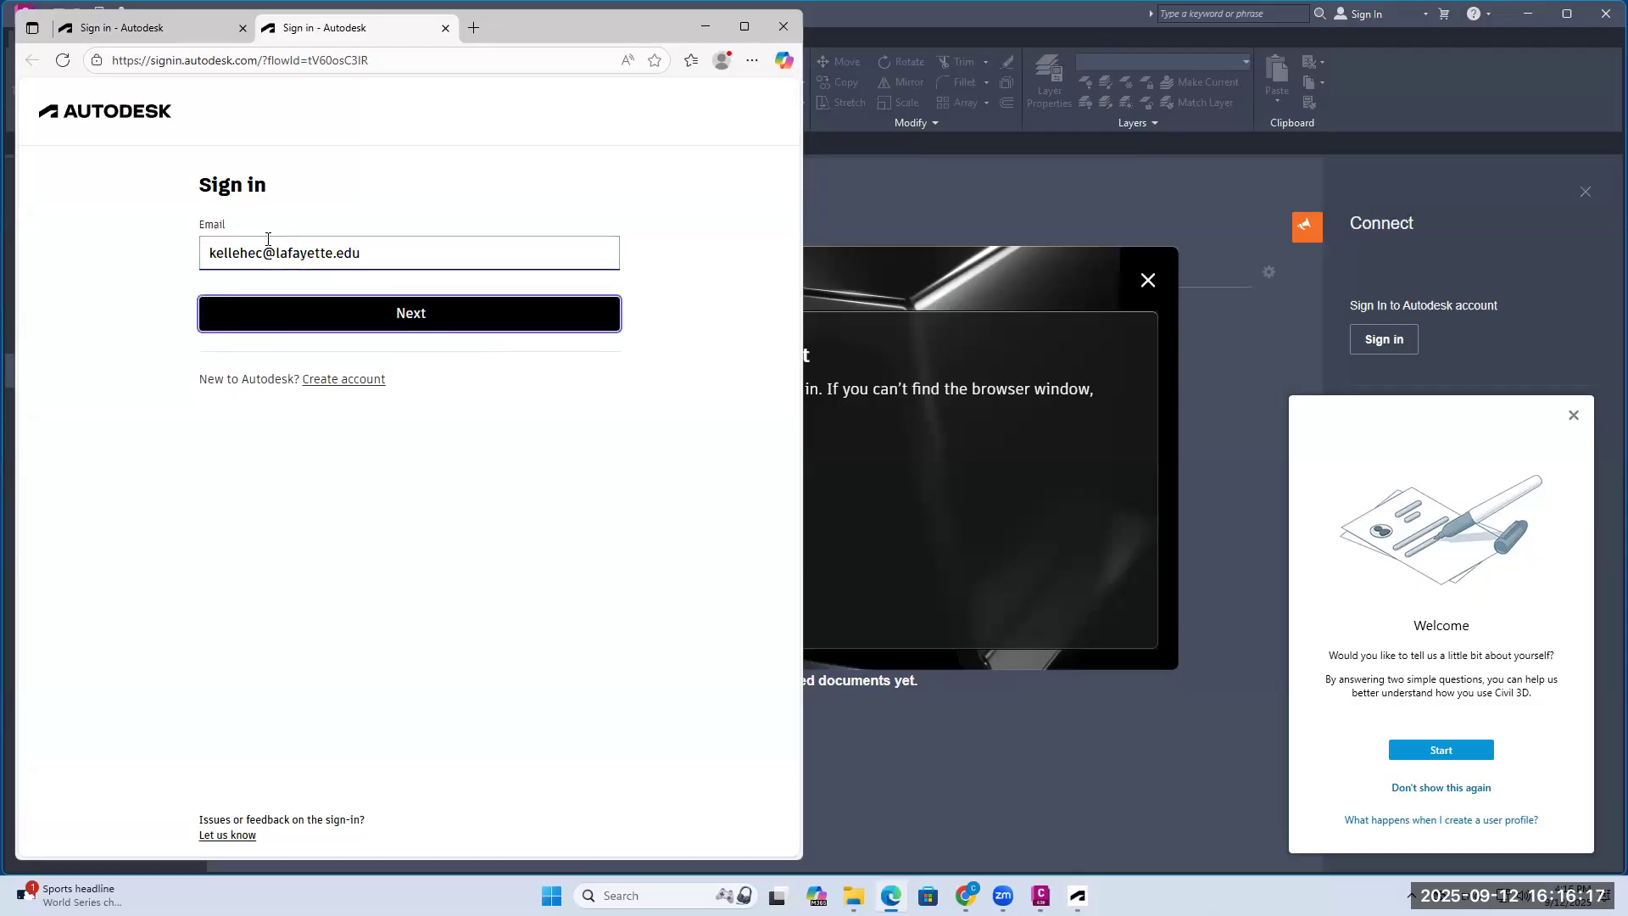
left_click(509, 330)
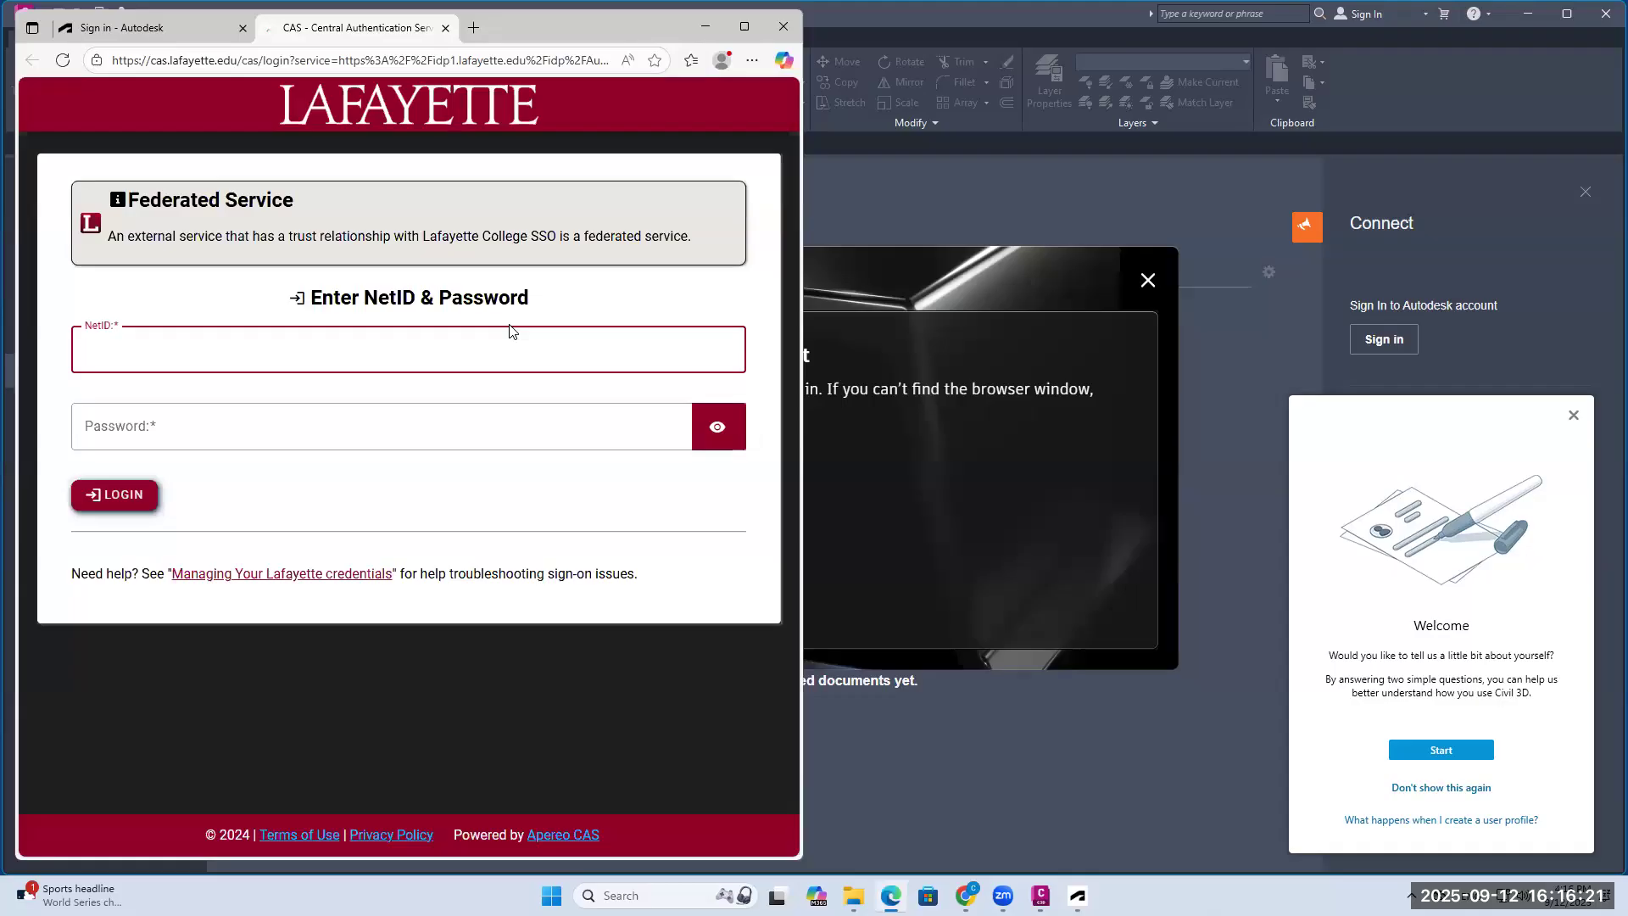
Step: Log in with the university NetID and password, declining to save the password
type("kellehec")
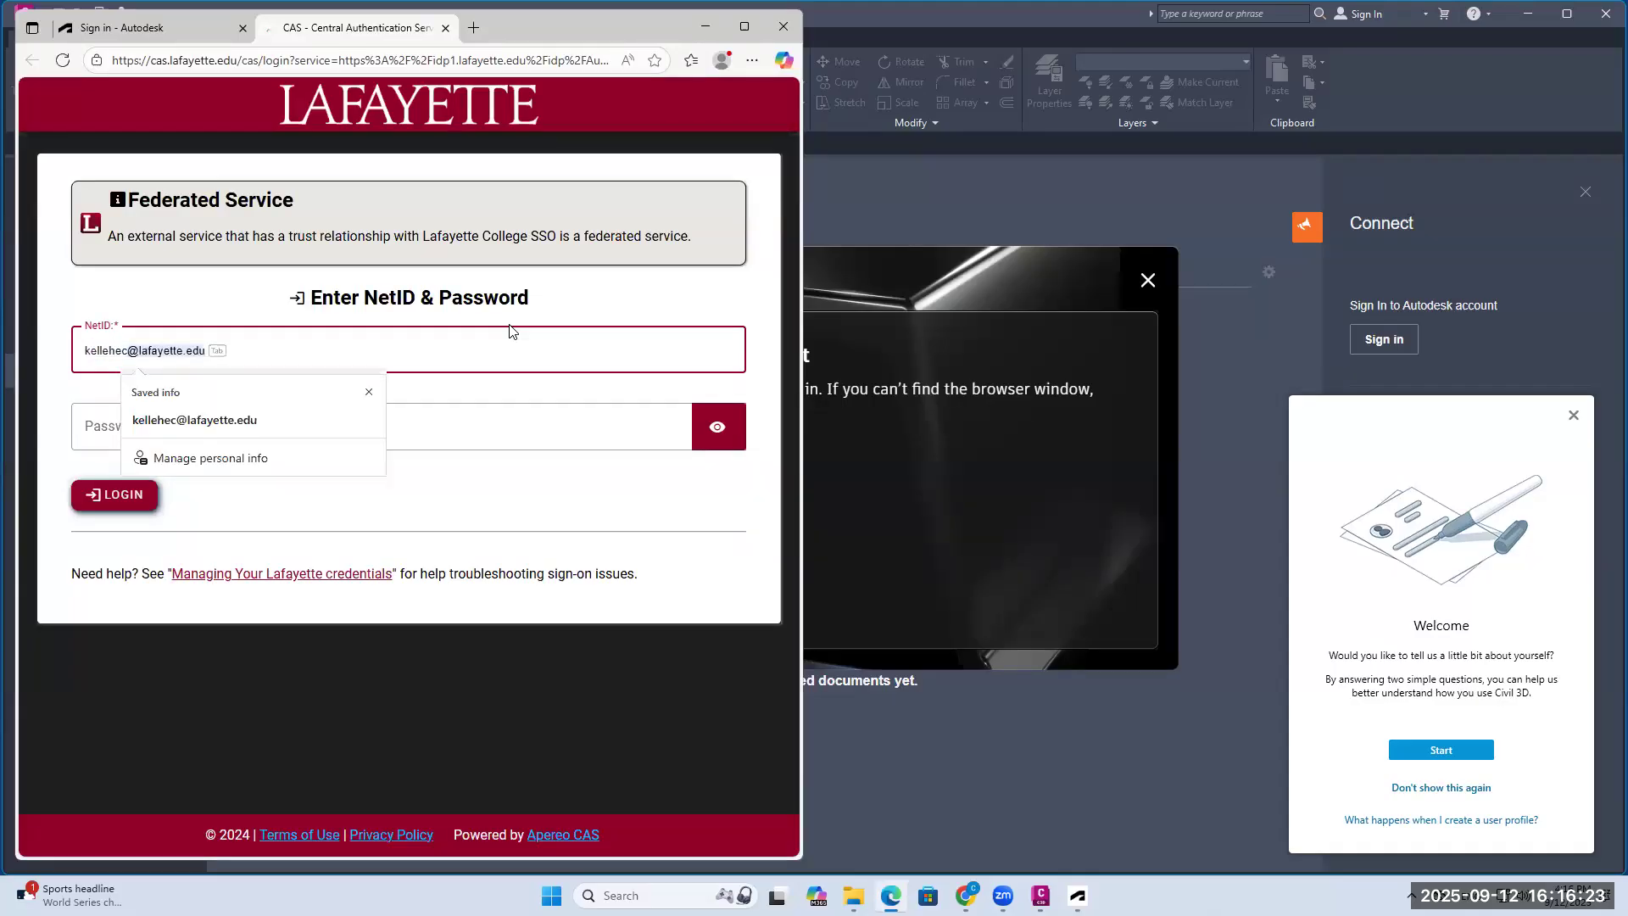
key("Tab")
type("•••••••••••")
key("Return")
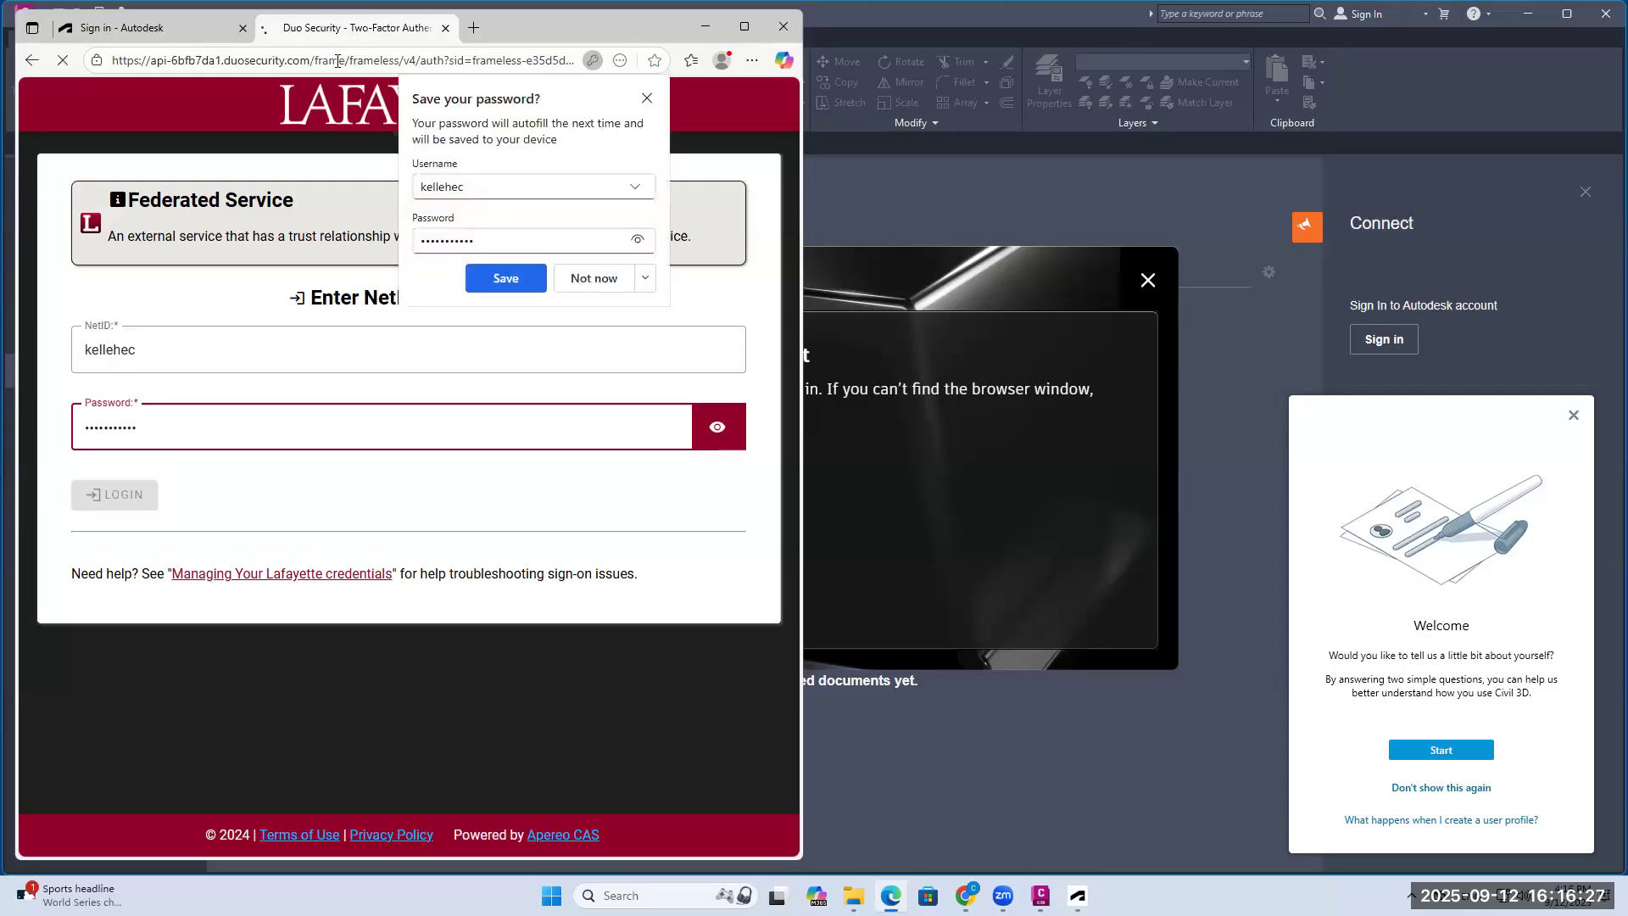
left_click(592, 279)
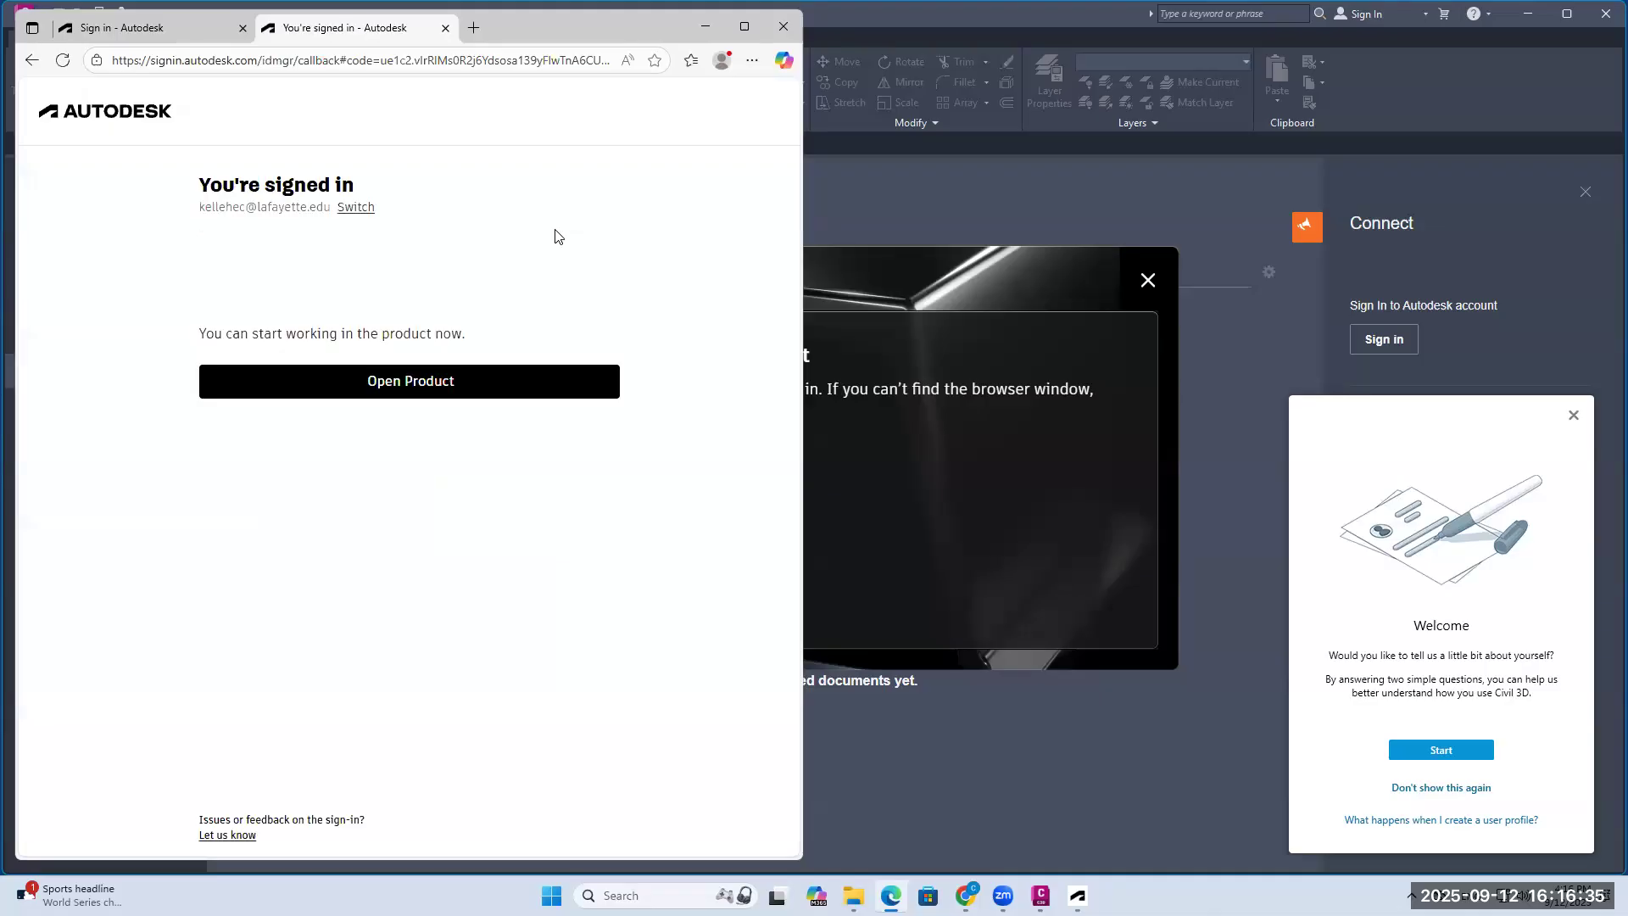
Step: Return to Civil 3D through Autodesk Identity Manager, dismiss the welcome survey, and minimize it
left_click(462, 379)
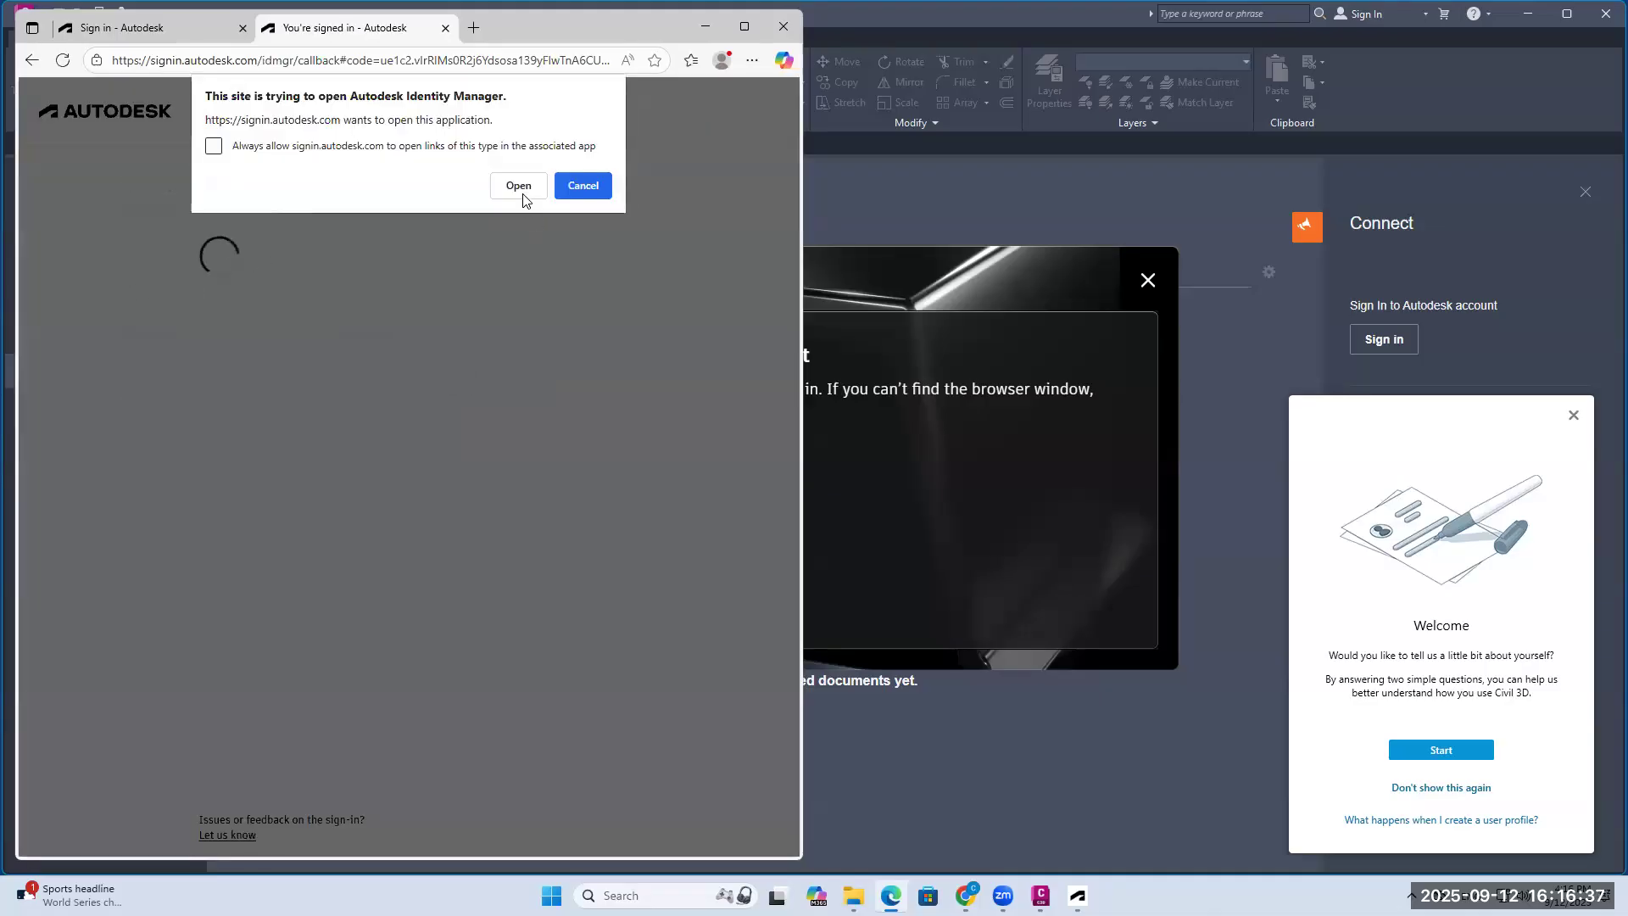
left_click(518, 188)
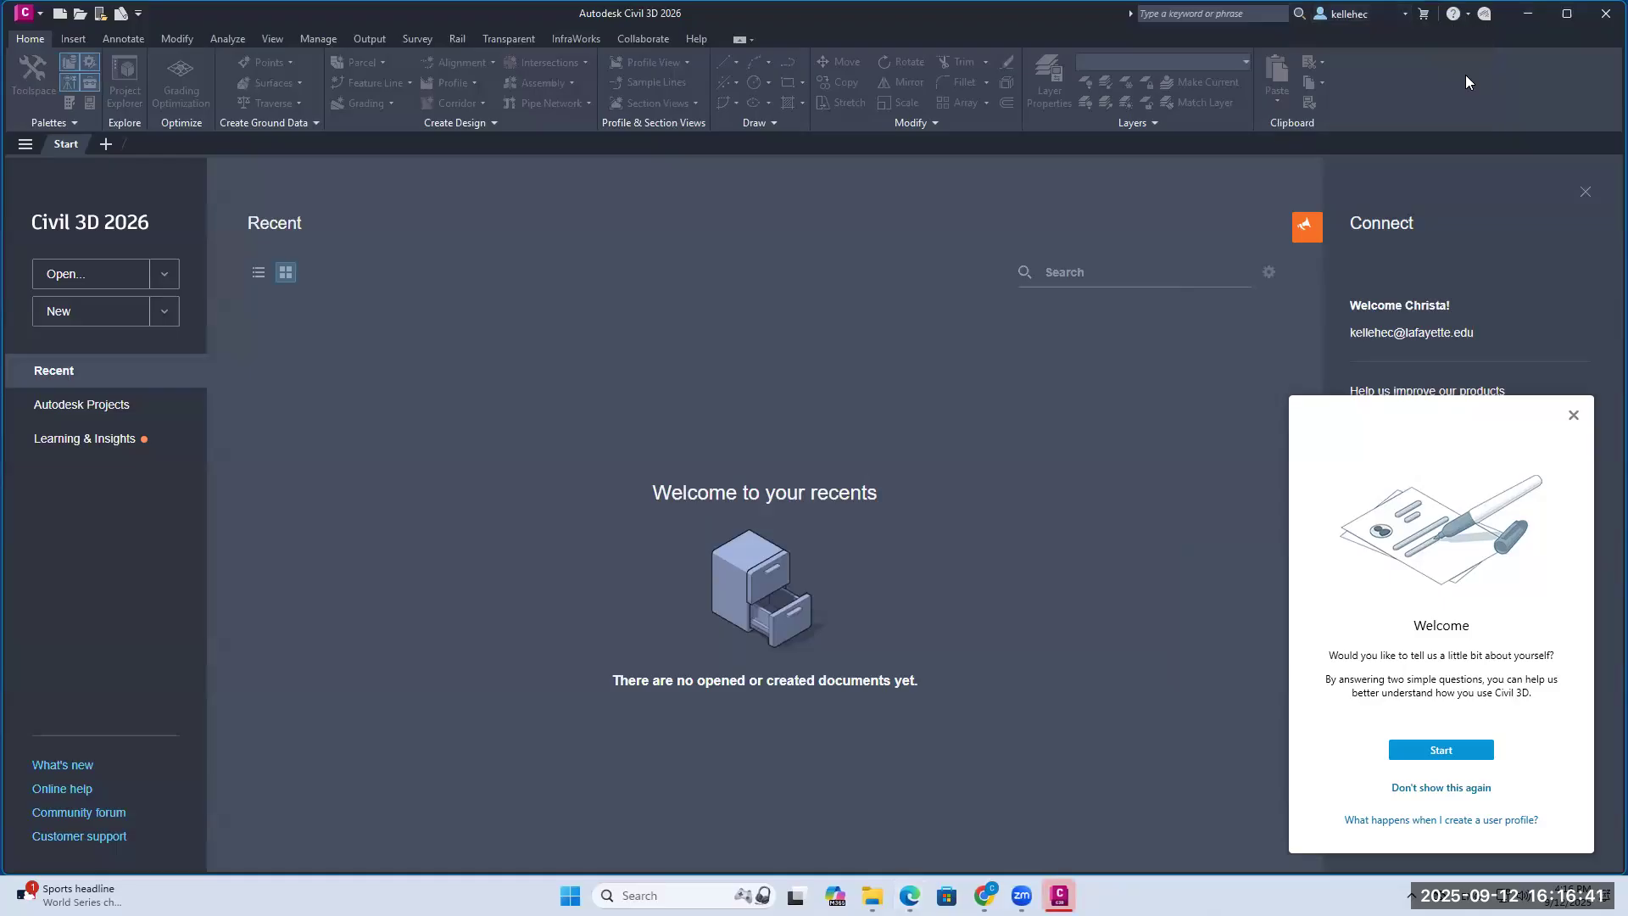
left_click(1572, 415)
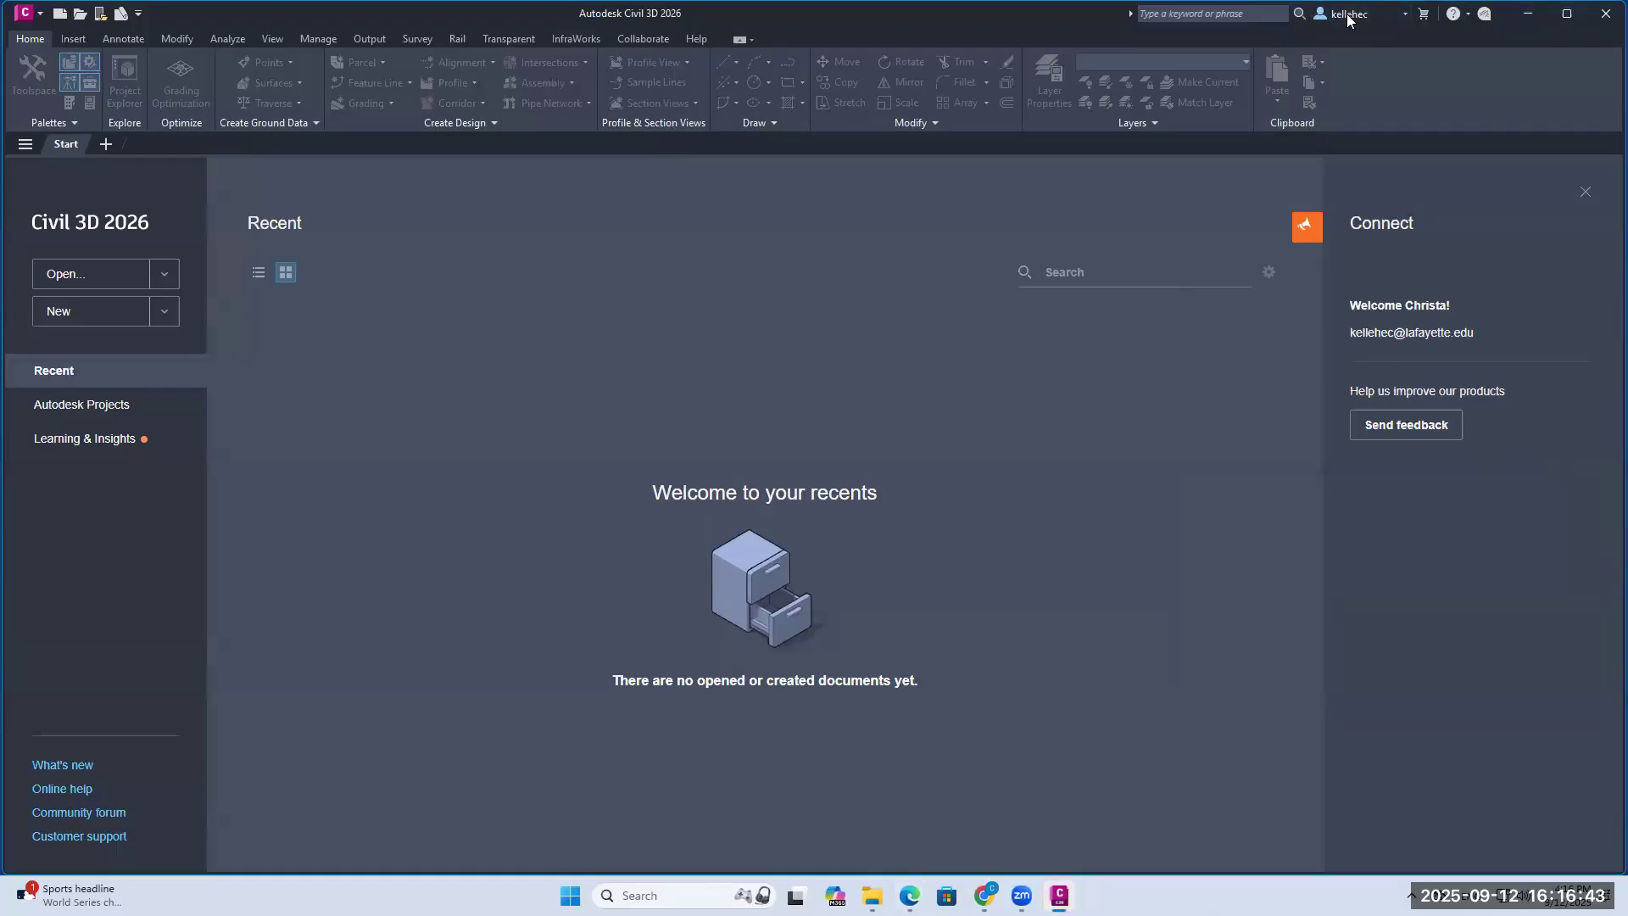
left_click(1528, 13)
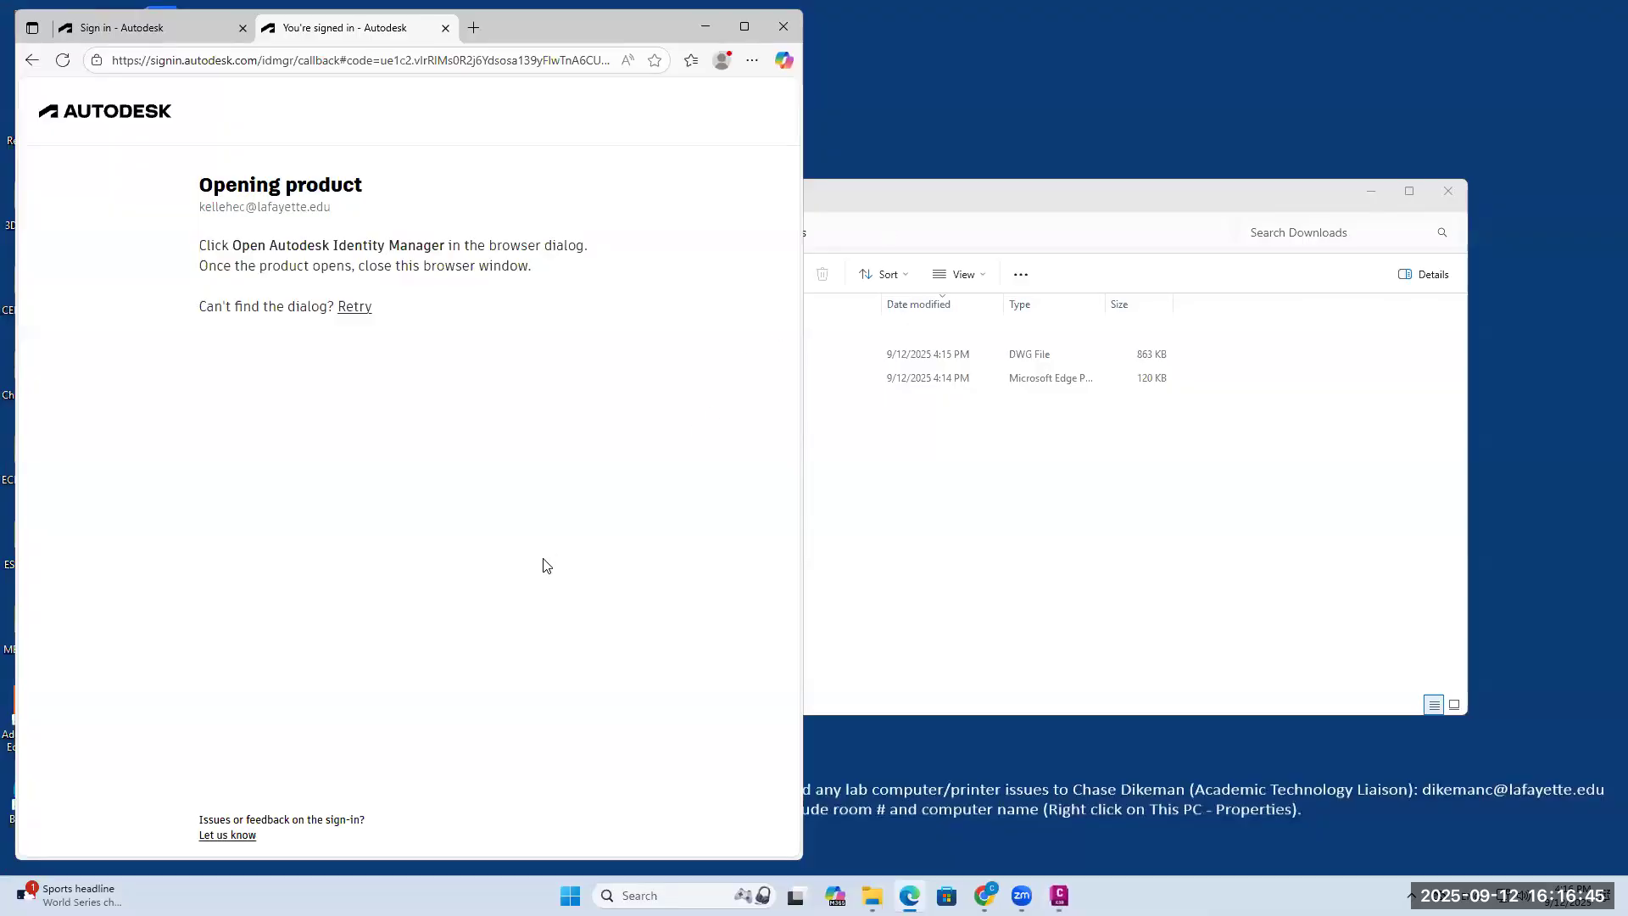
Step: Close the leftover Autodesk sign-in tab and browser window
left_click(242, 28)
key("ctrl+w")
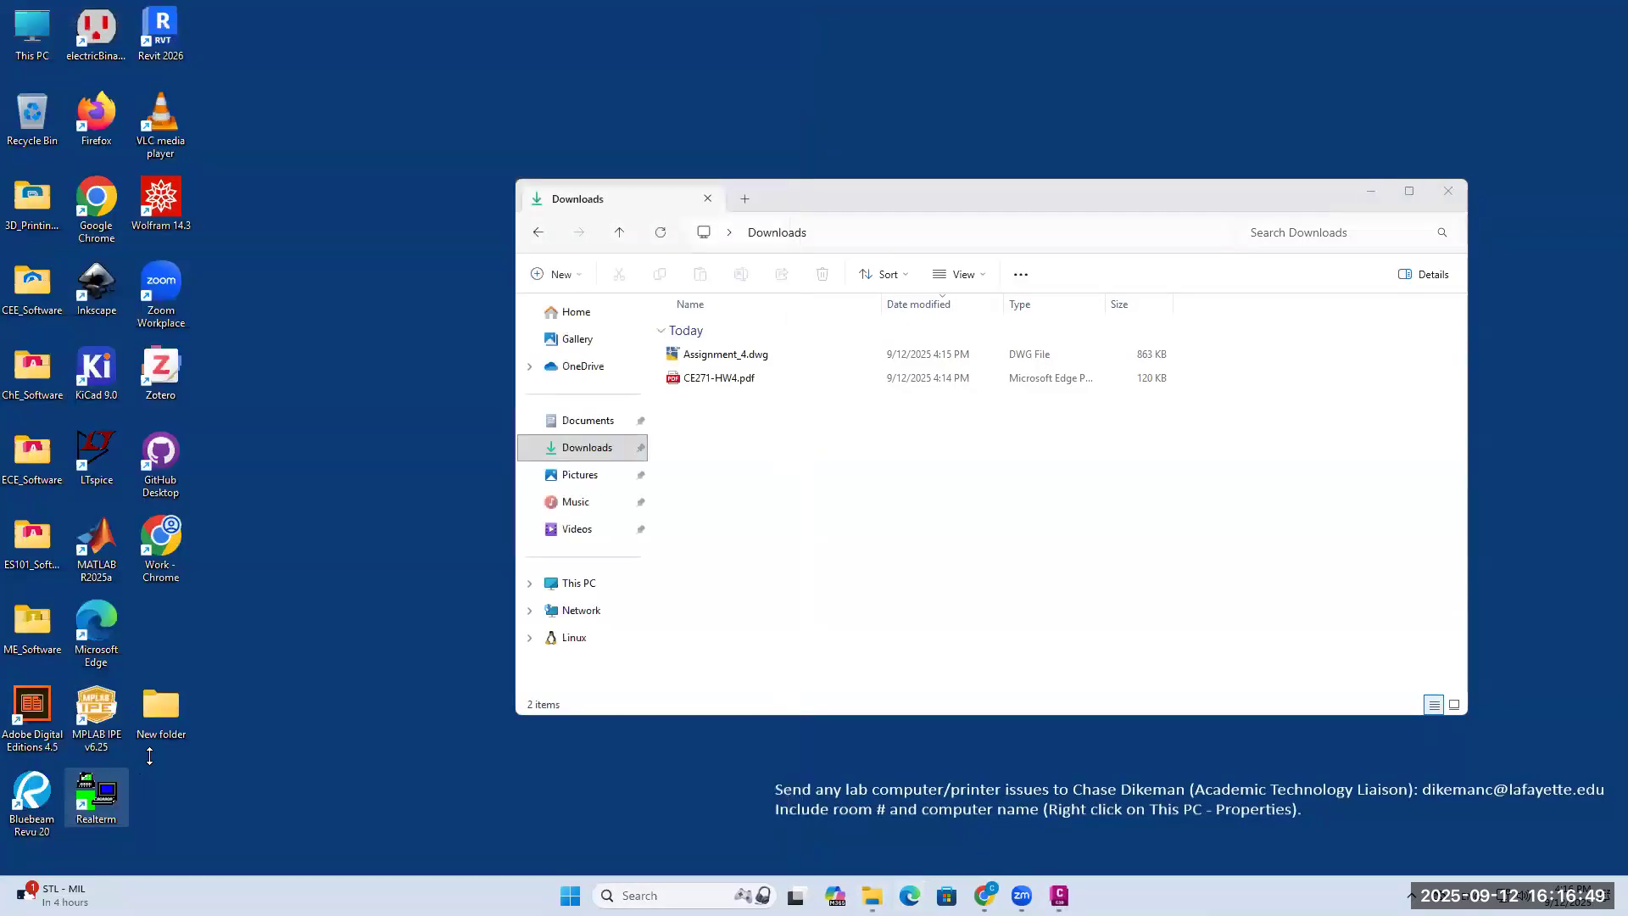
left_click(181, 720)
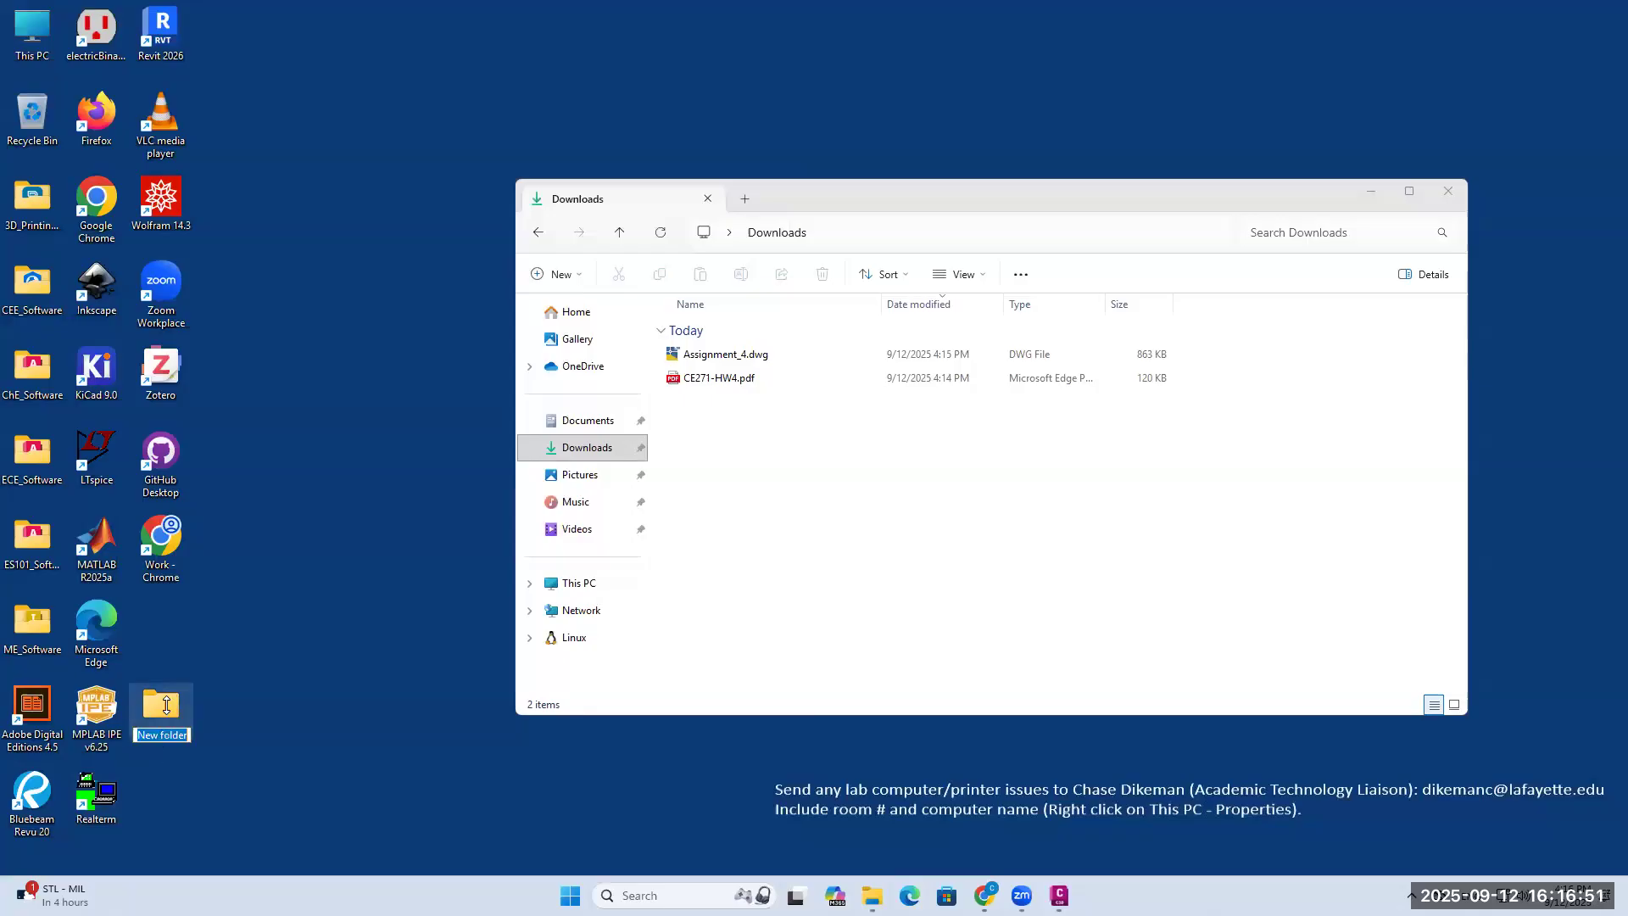
right_click(198, 614)
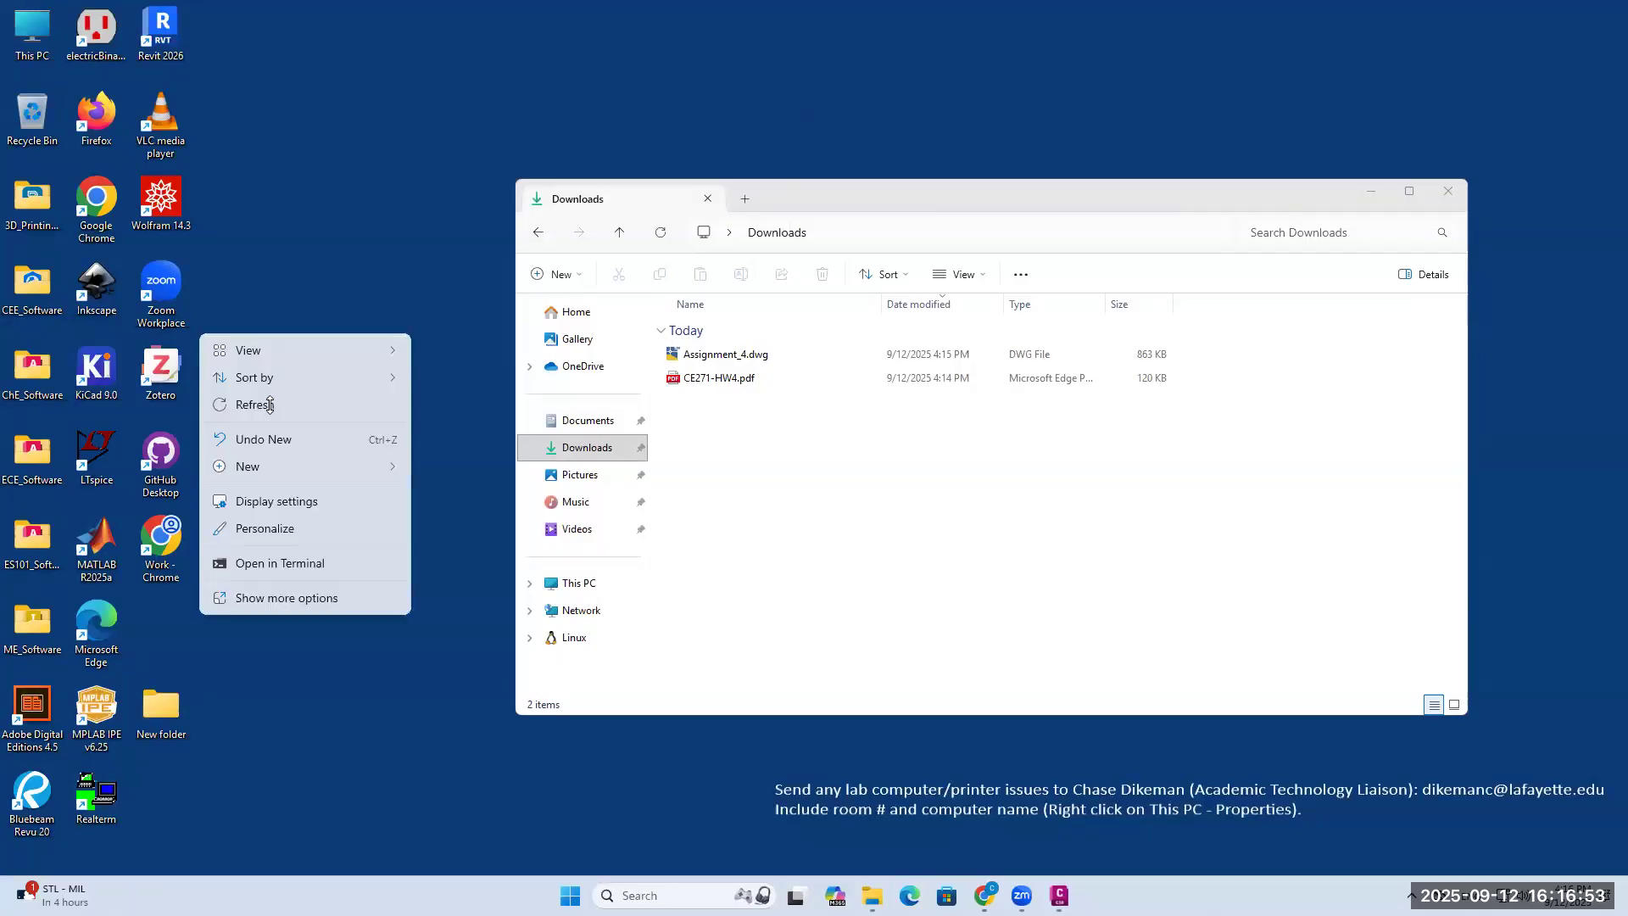
mouse_move(288, 465)
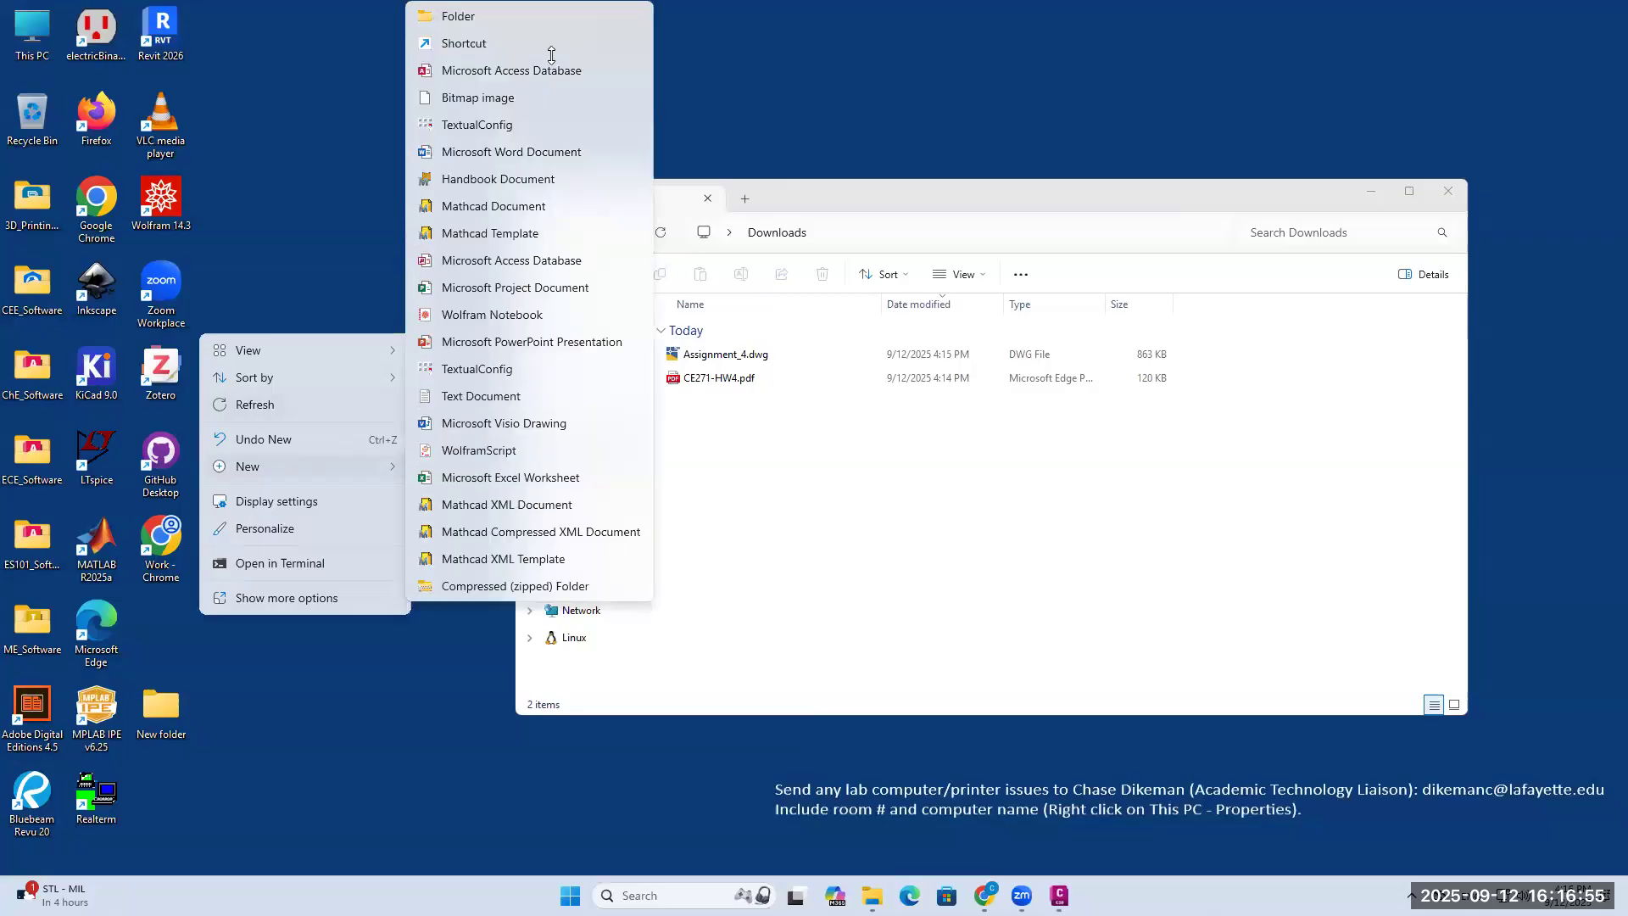
left_click(227, 774)
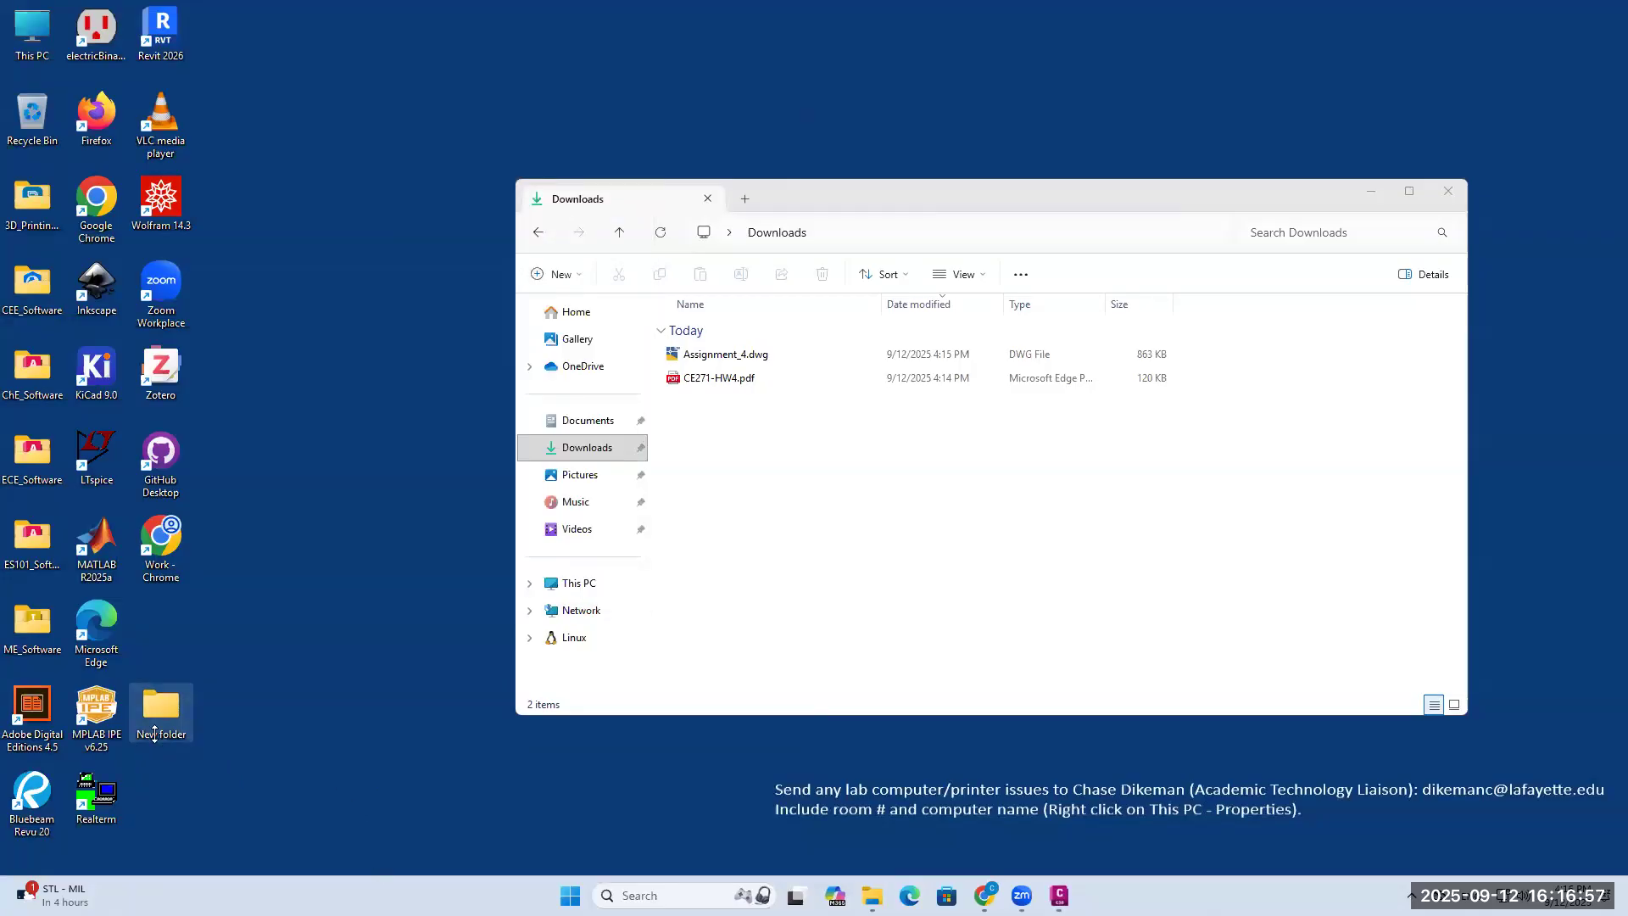
Step: Rename the desktop New folder to HW4 and open it in a narrower window
left_click(154, 735)
type("HW4")
key("Return")
left_click_drag(156, 734, 162, 627)
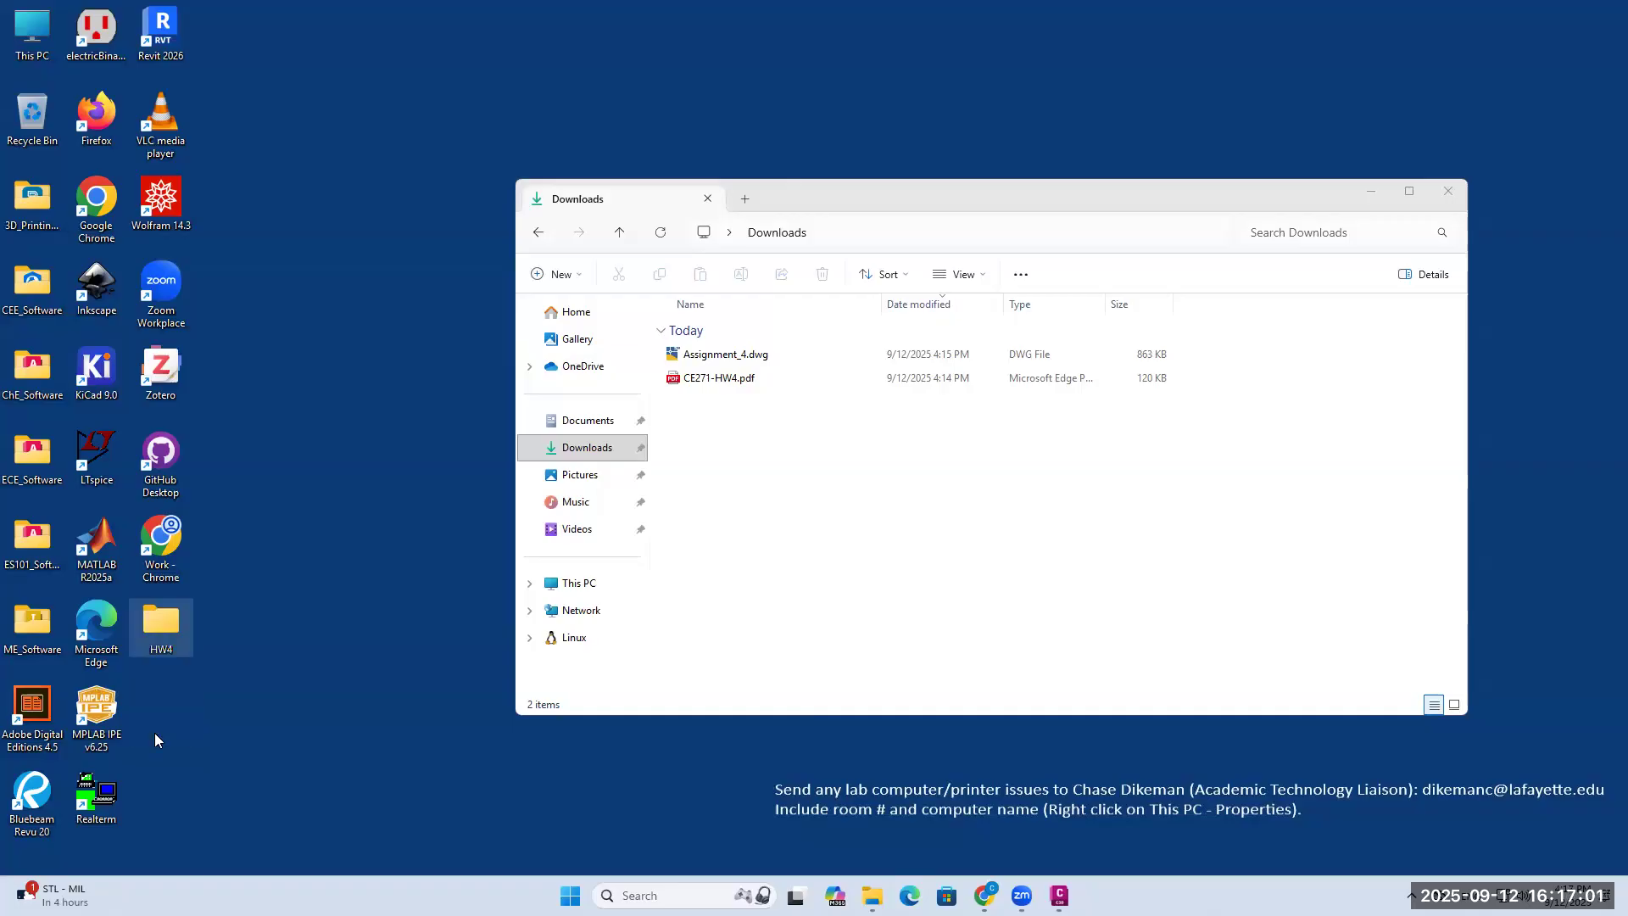
double_click(163, 627)
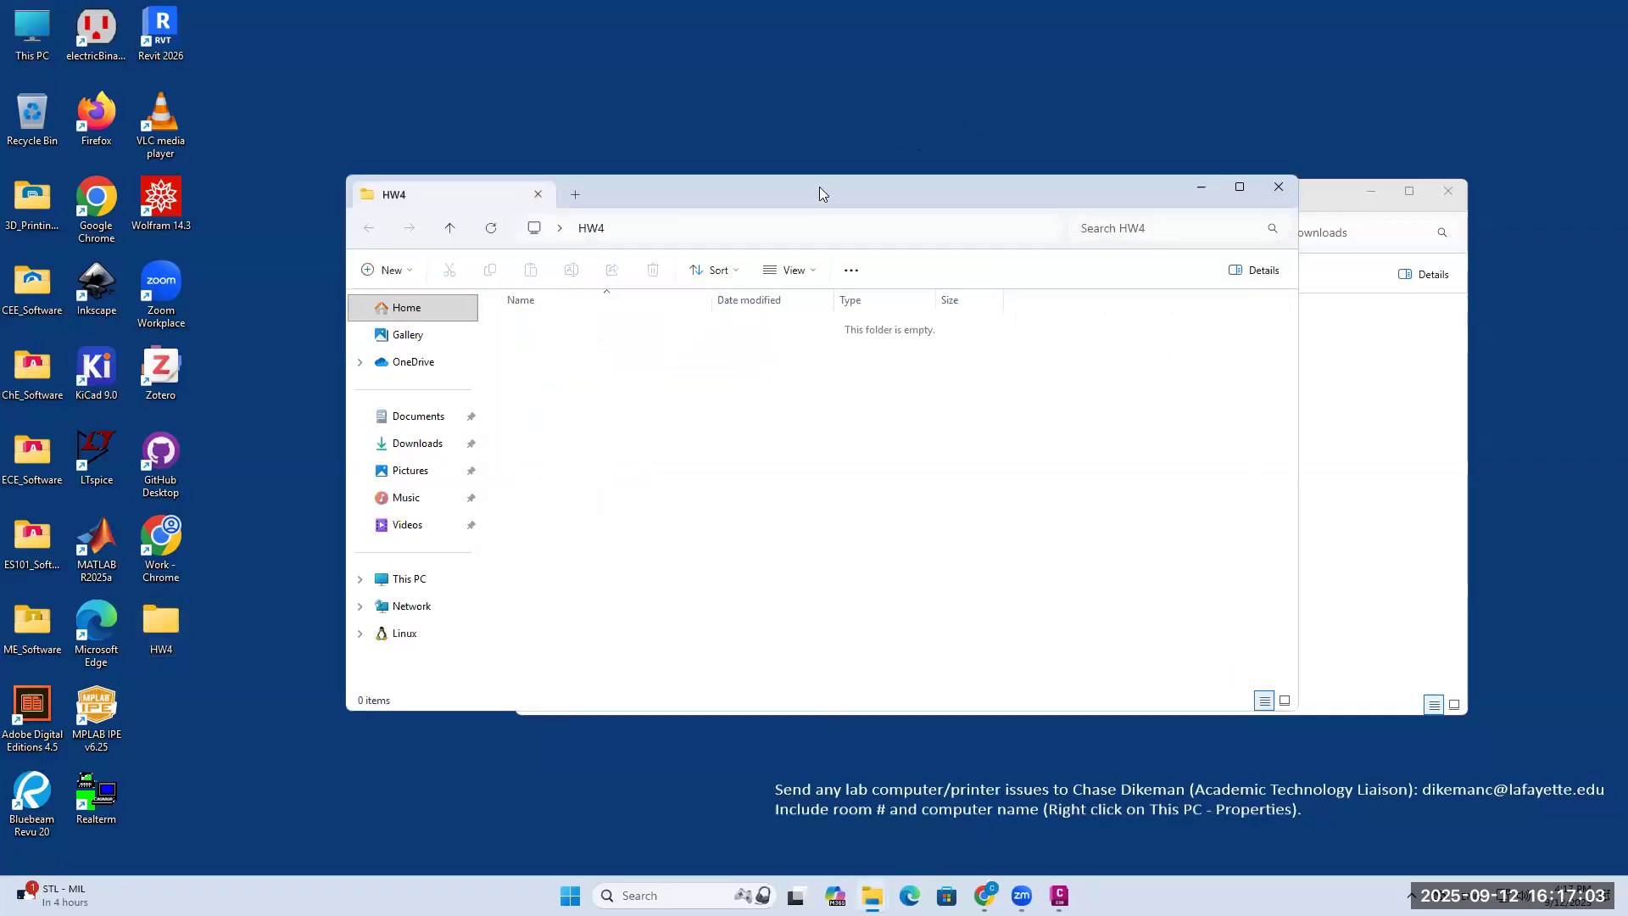
left_click_drag(819, 193, 700, 248)
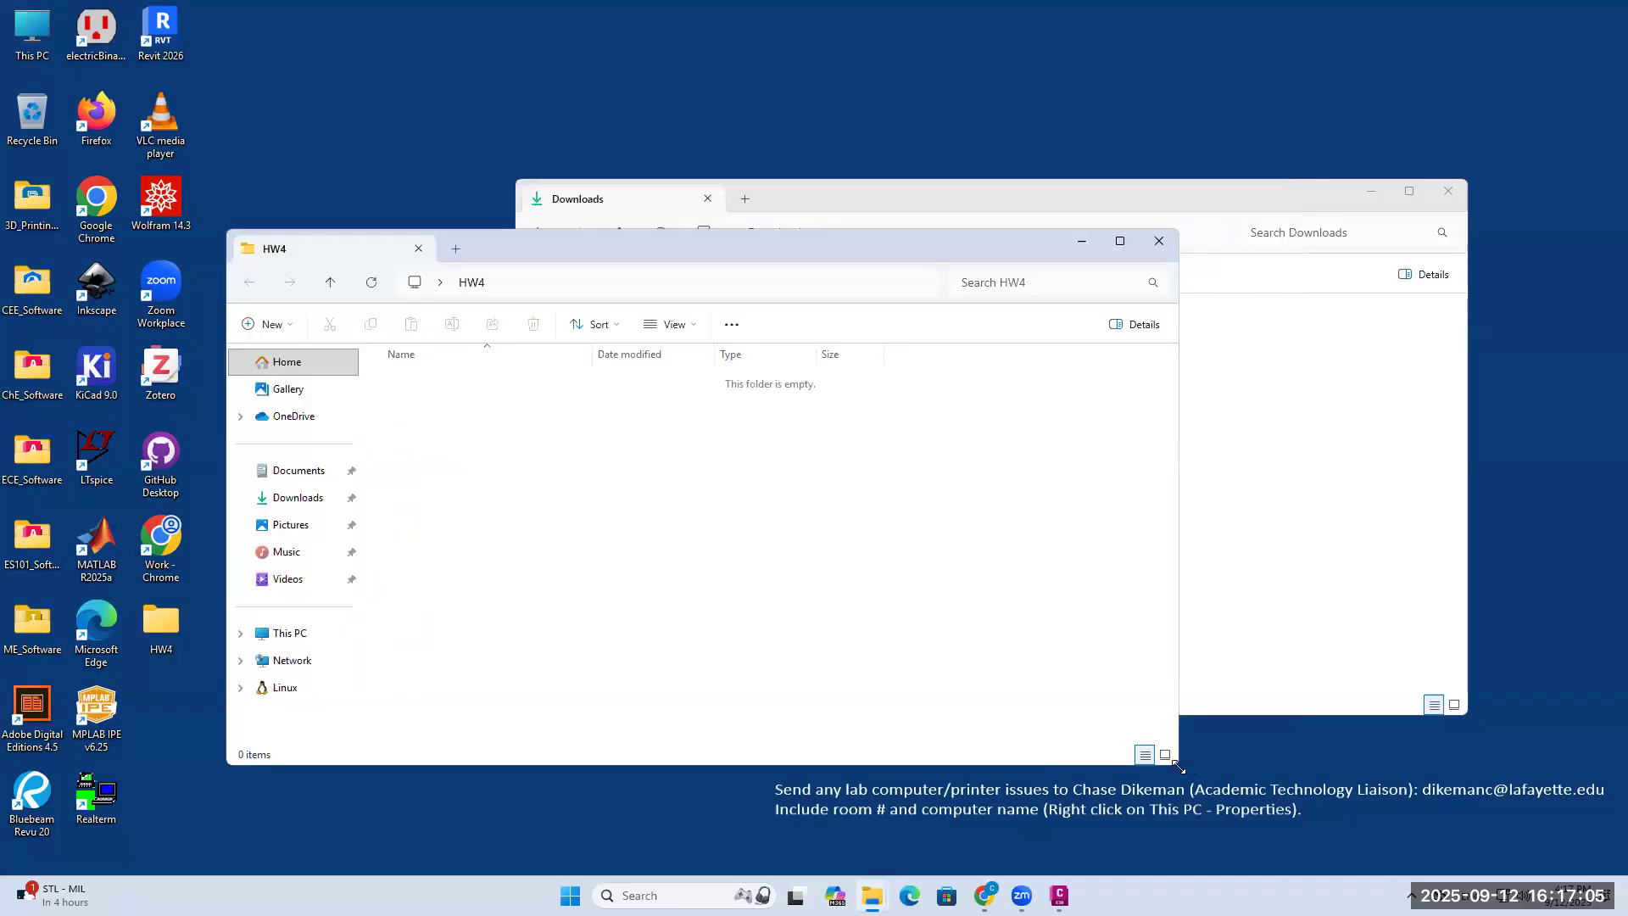
left_click_drag(1176, 766, 922, 770)
Step: Move Assignment_4.dwg from Downloads into HW4, then close both Explorer windows
left_click(973, 711)
left_click(700, 362)
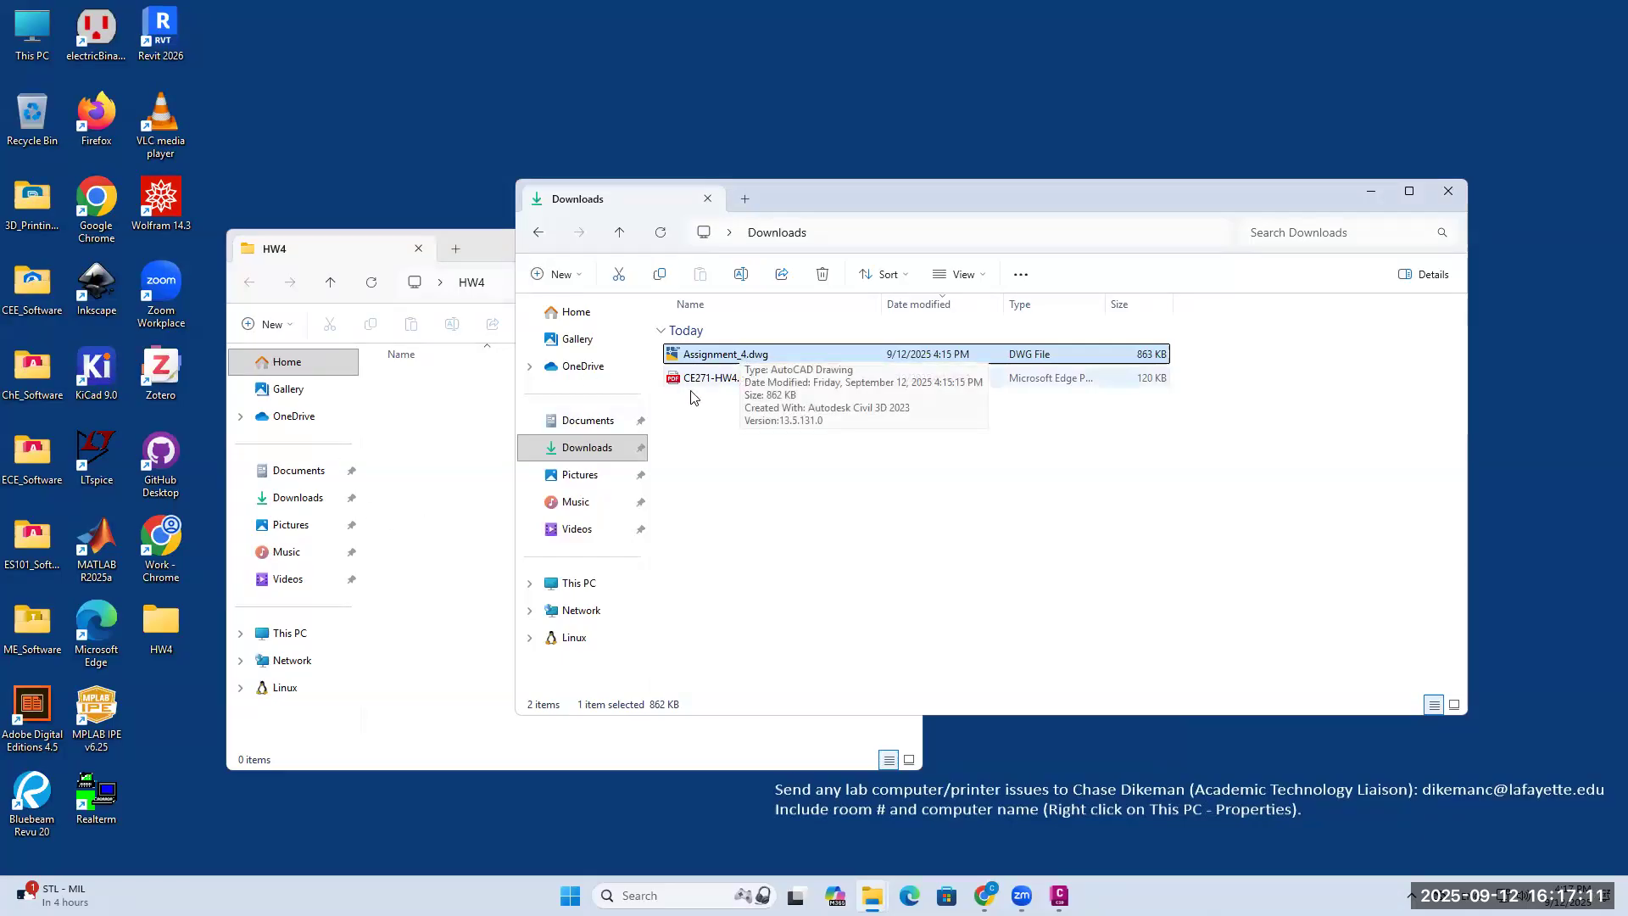
left_click_drag(601, 434, 472, 509)
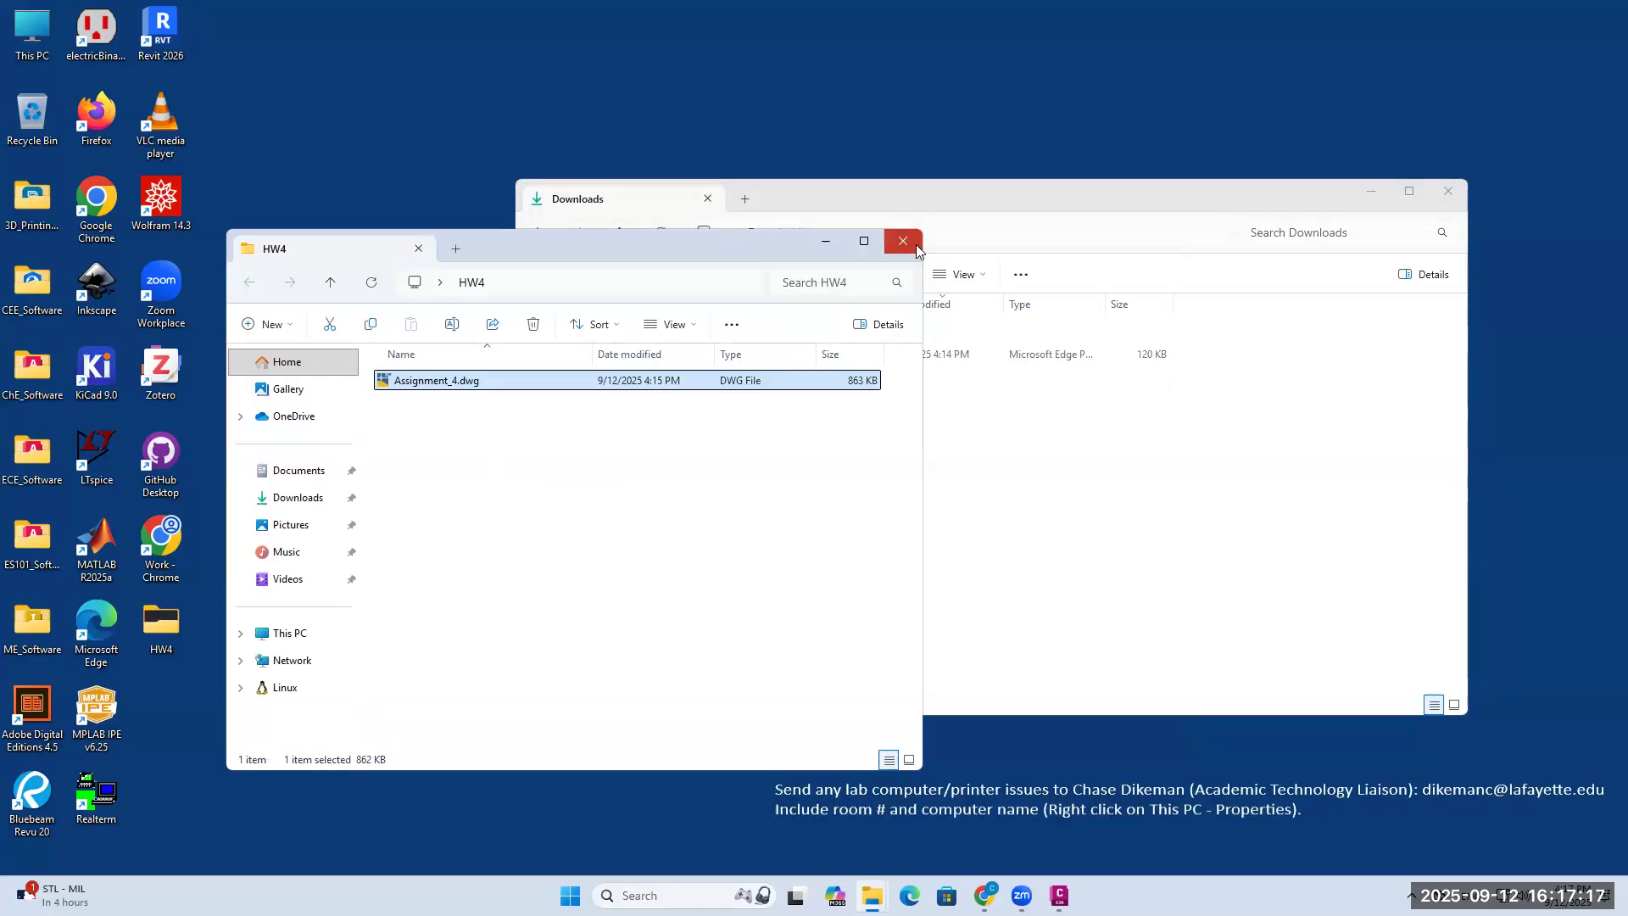
left_click(916, 246)
key("alt+F4")
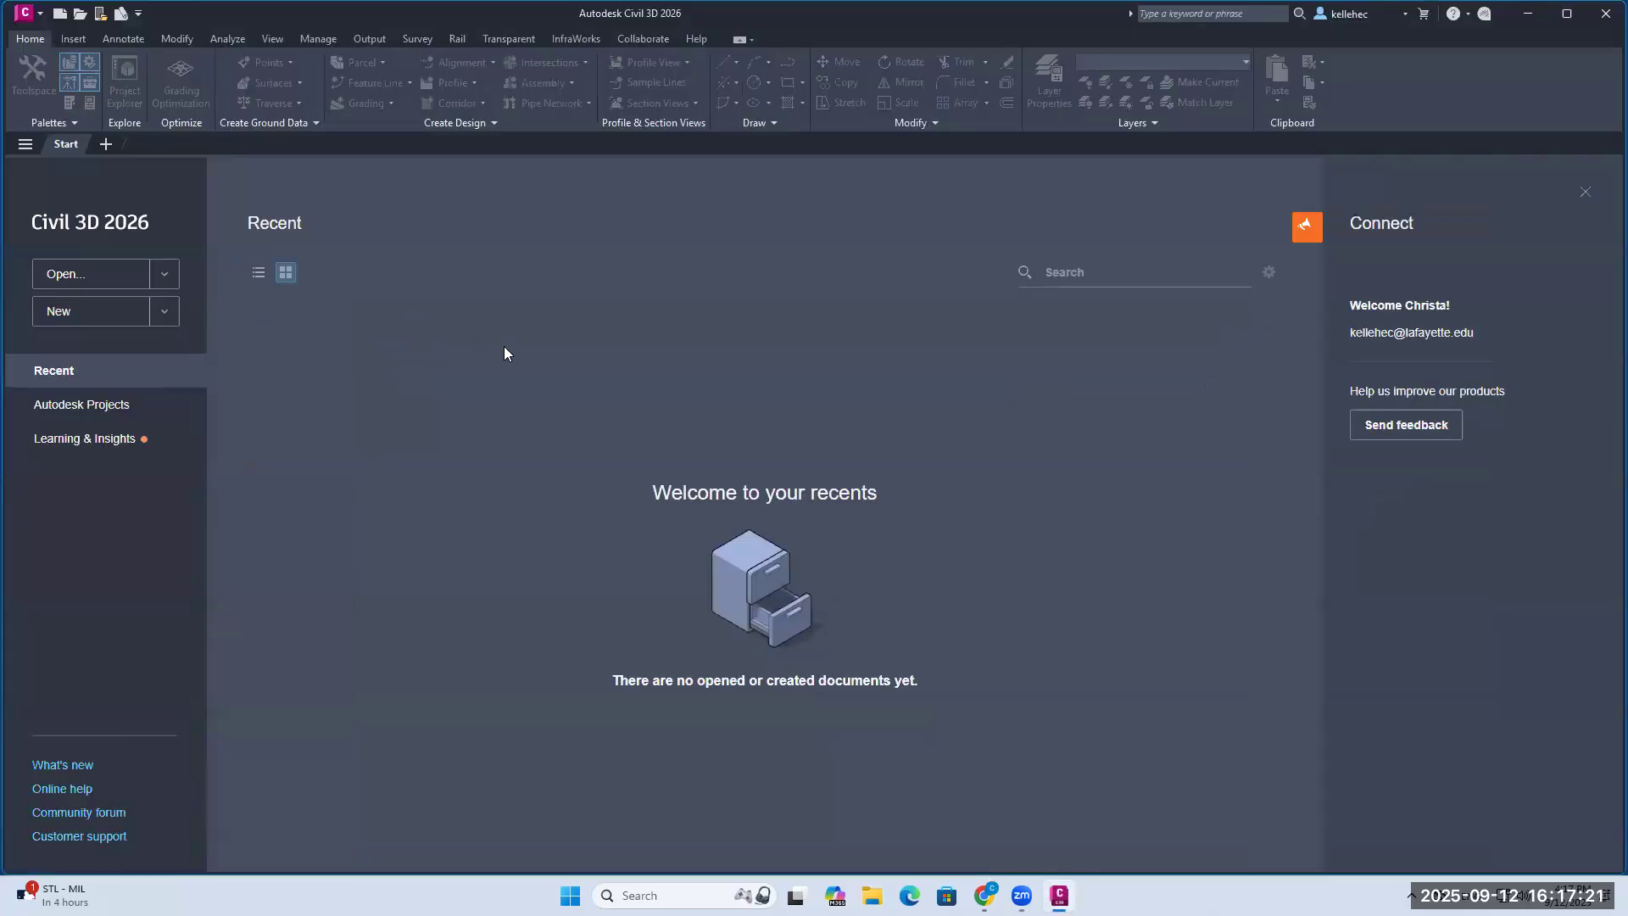
Step: Check Assignment_4.dwg inside HW4, cancel the Open-with chooser, and close the folder
left_click(1526, 30)
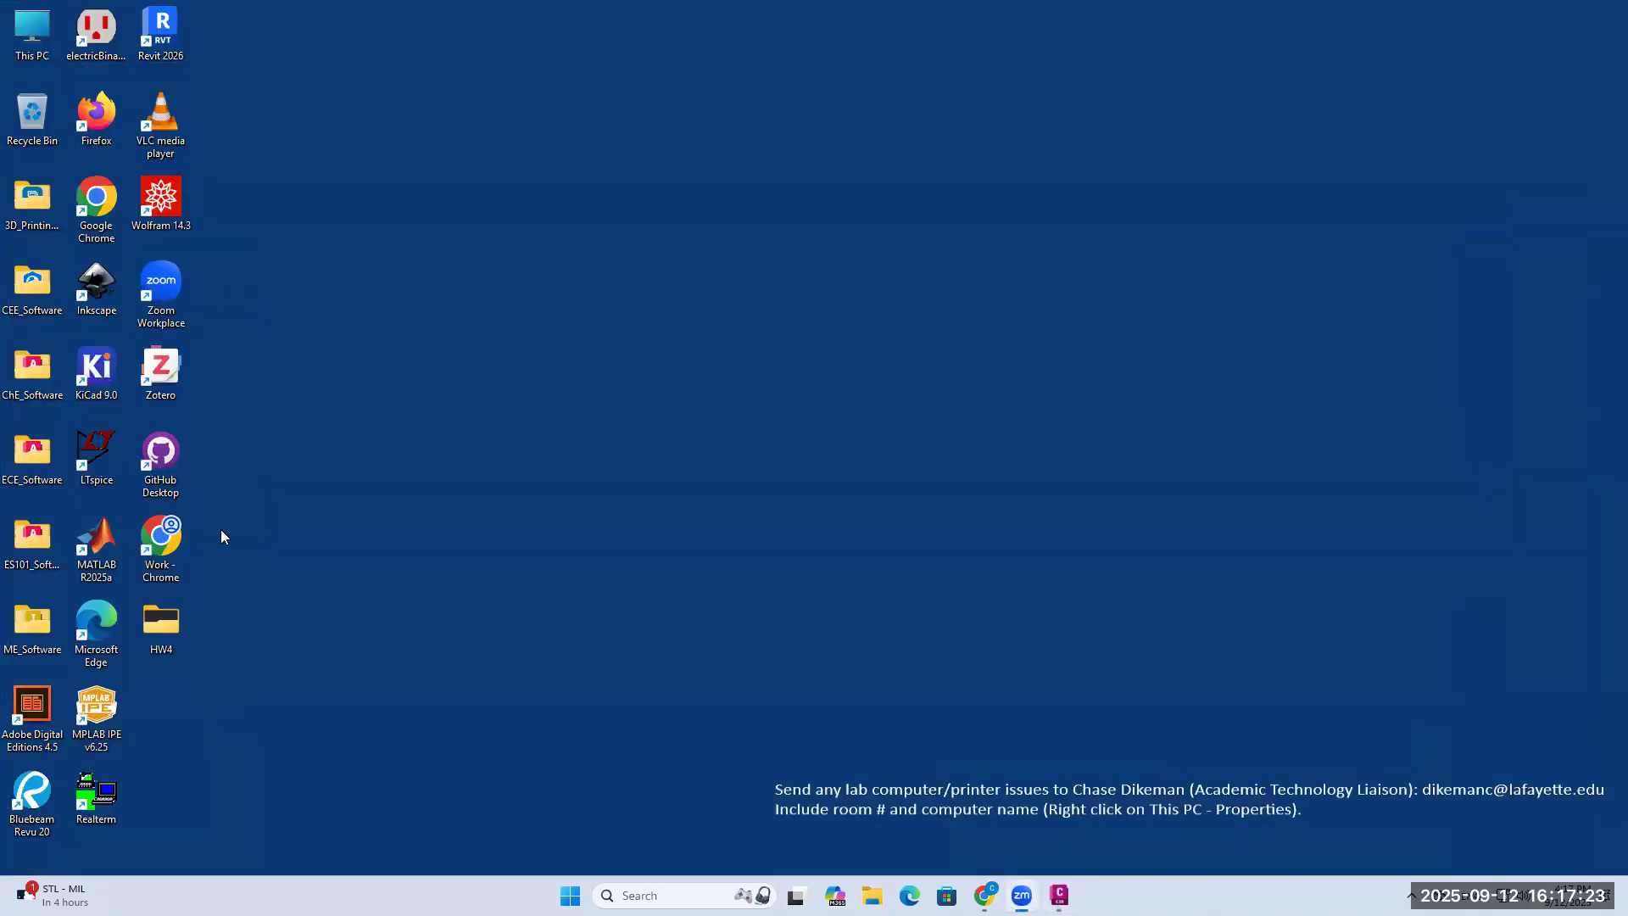
double_click(174, 618)
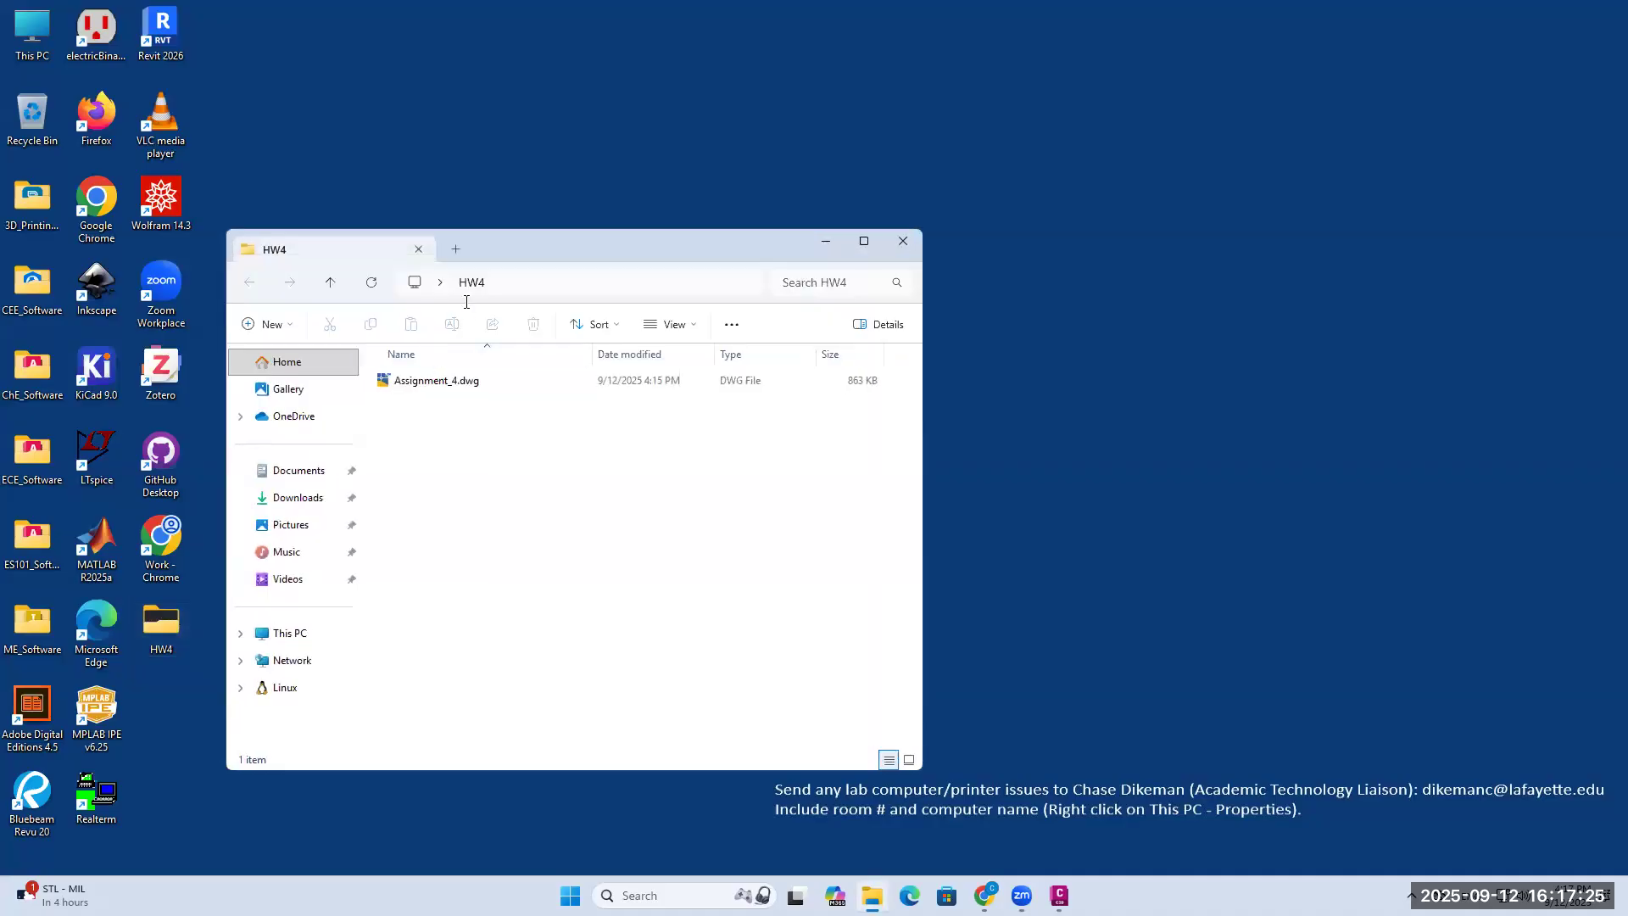
double_click(449, 382)
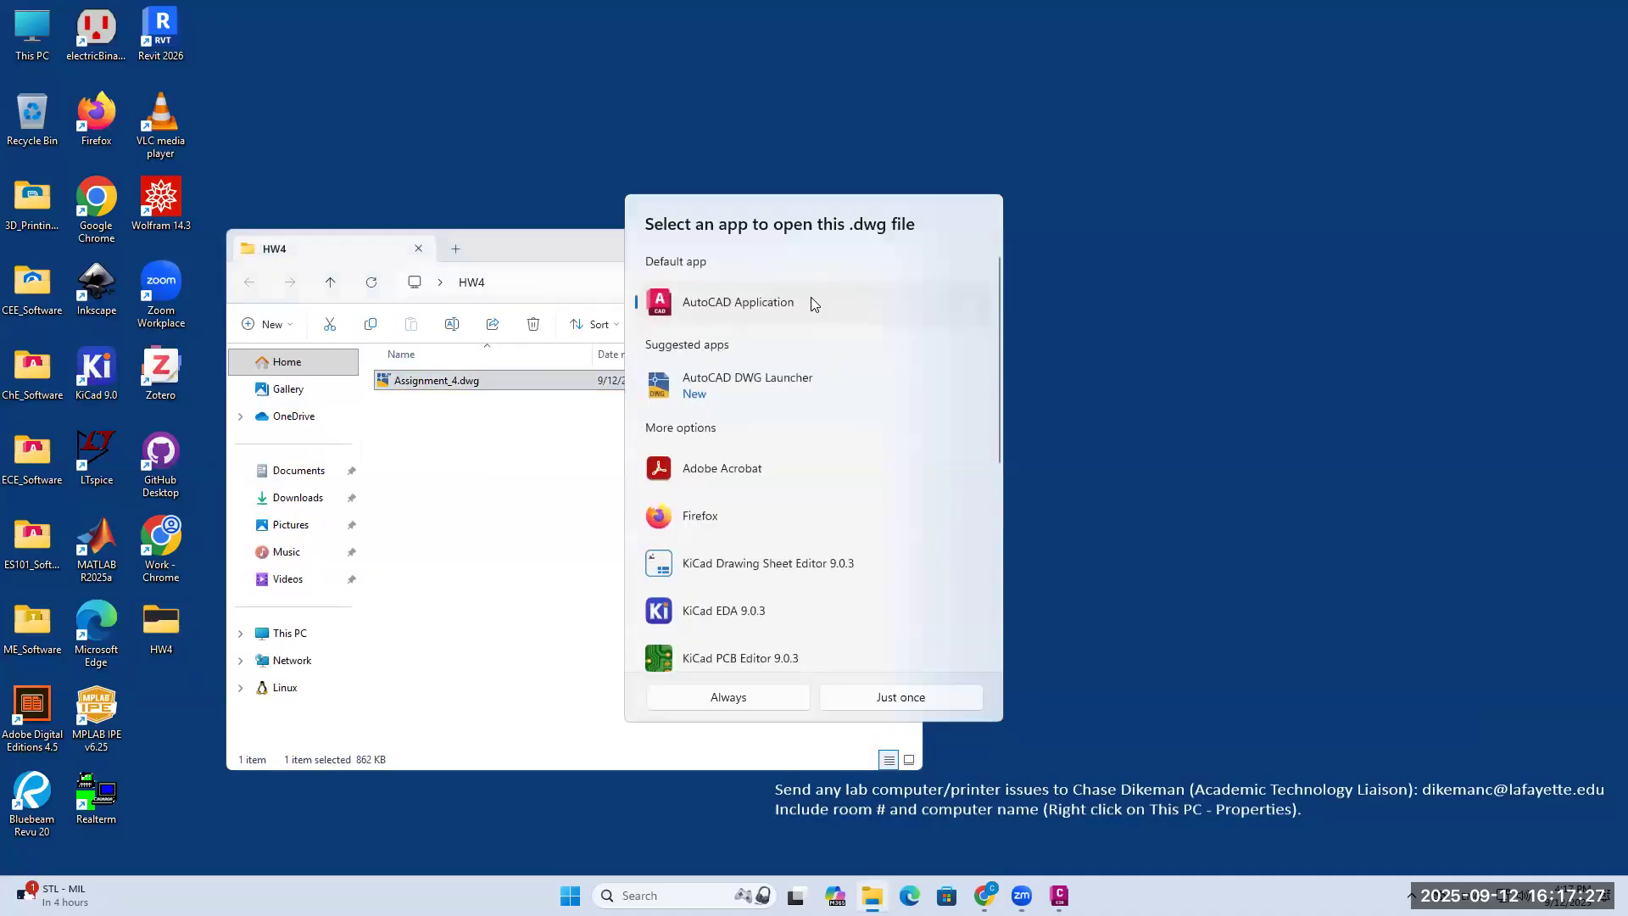
left_click(544, 519)
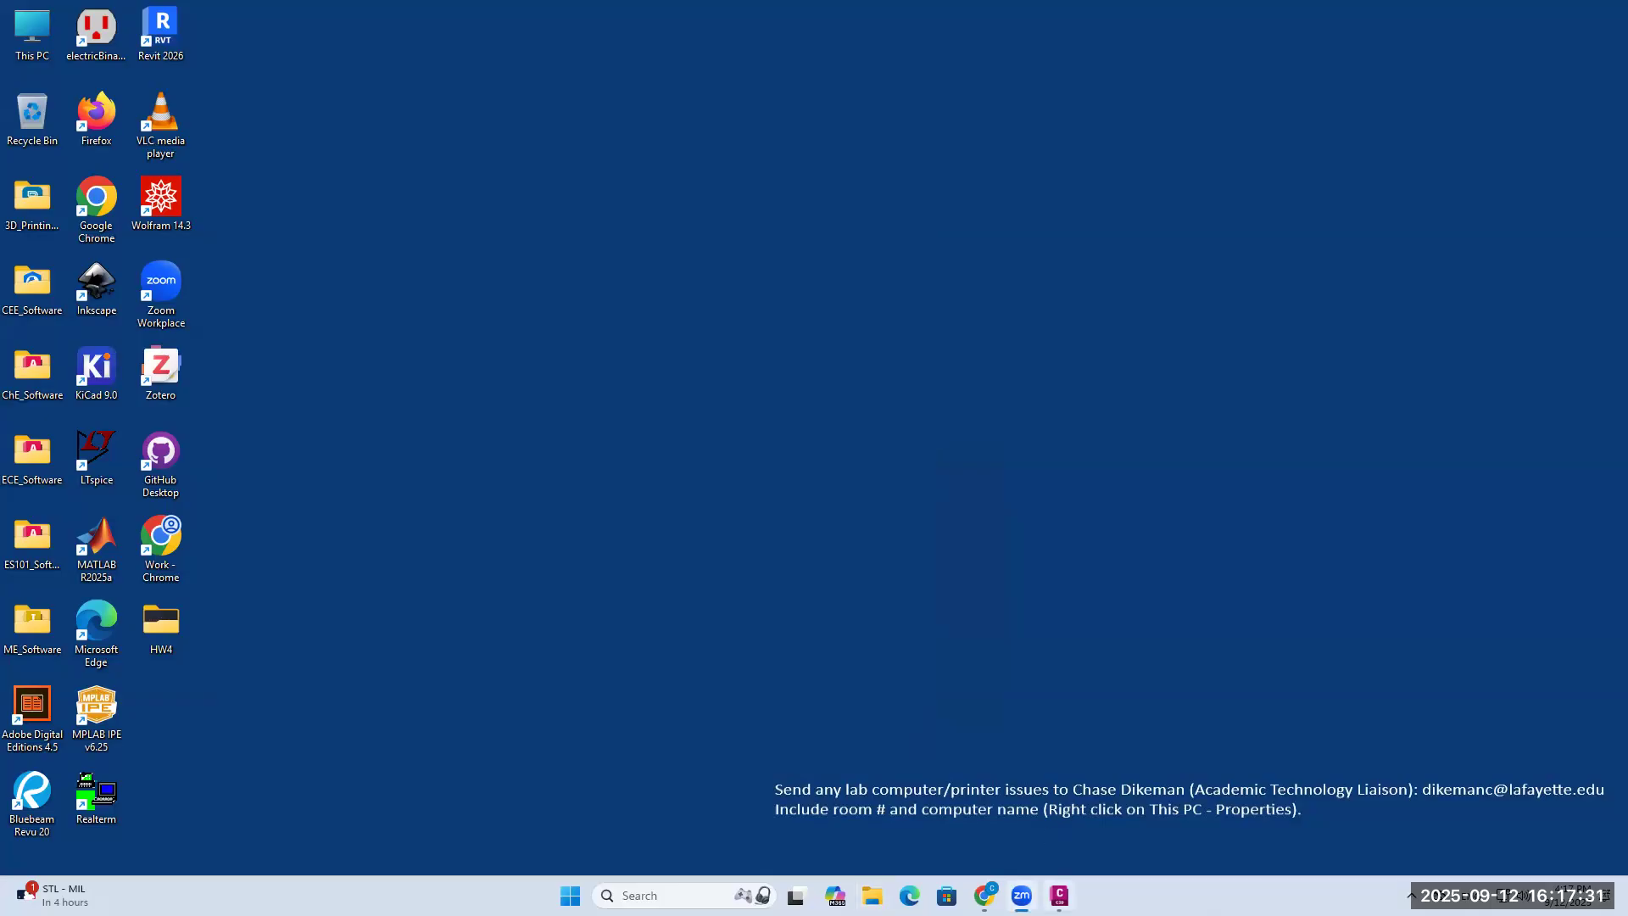
left_click(1058, 895)
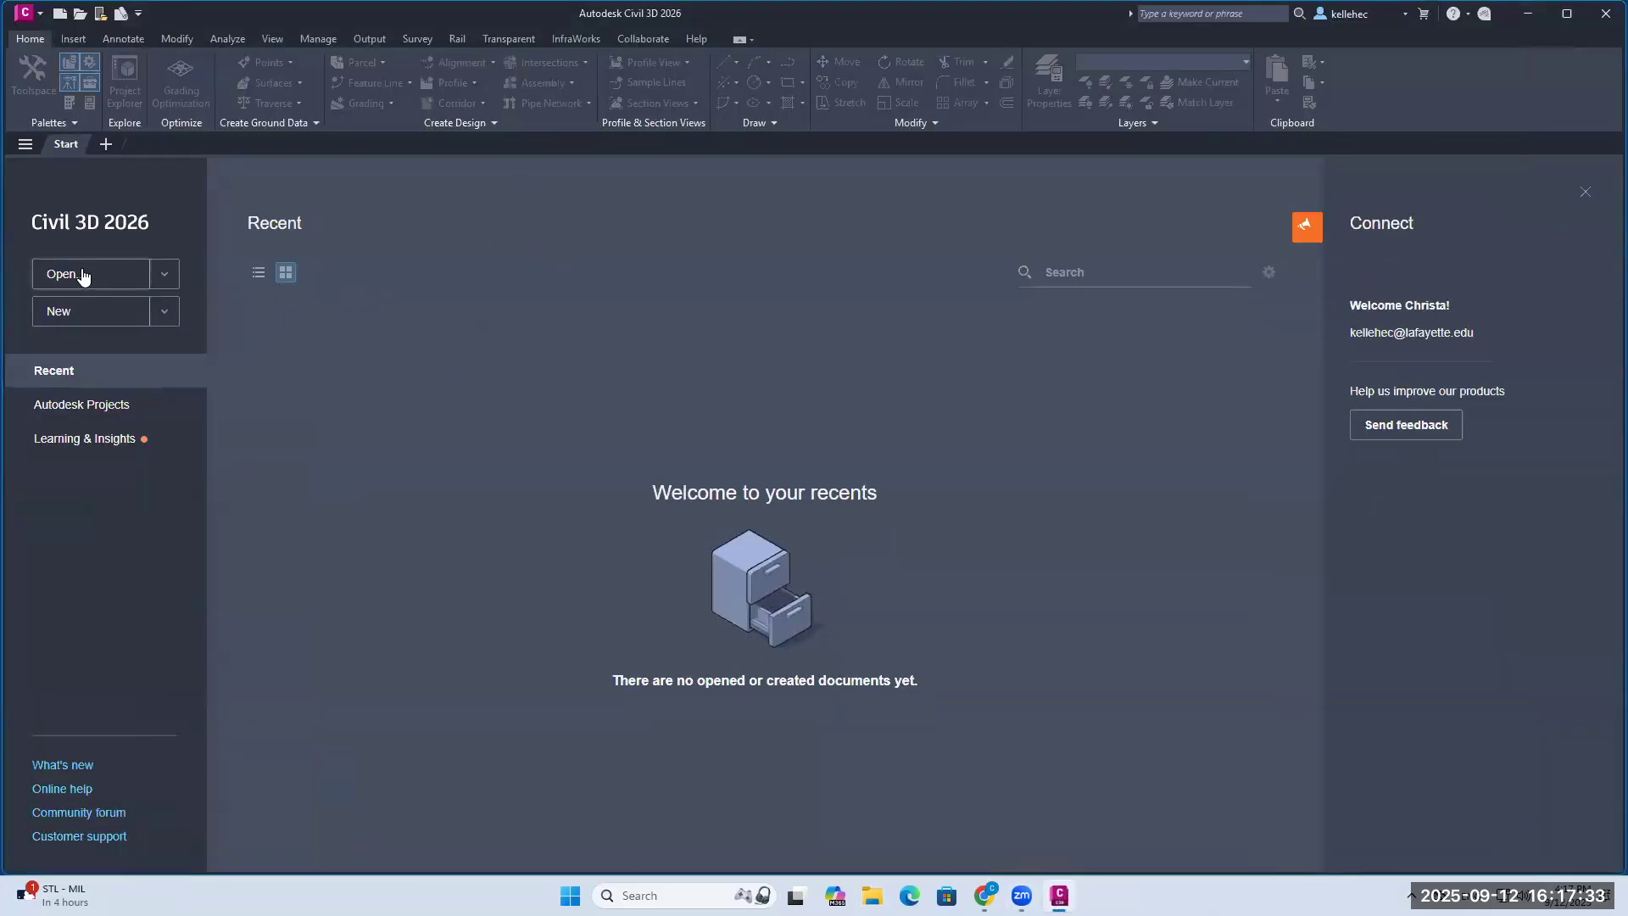
Step: Open Assignment_4.dwg from the desktop HW4 folder through the Select File dialog
left_click(83, 275)
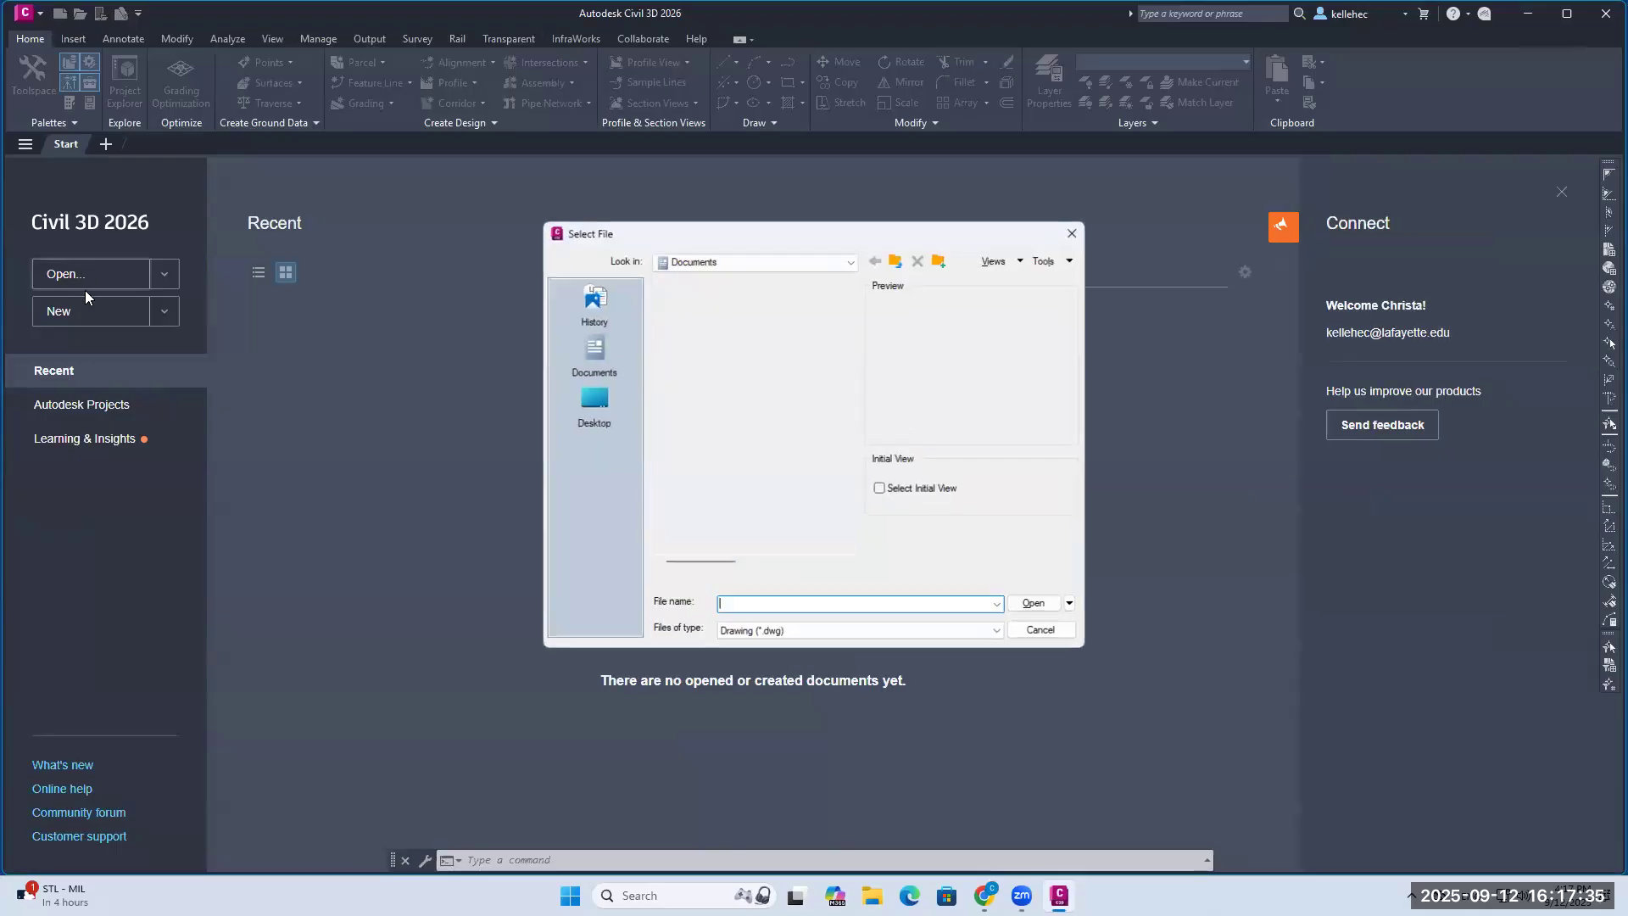
left_click(593, 402)
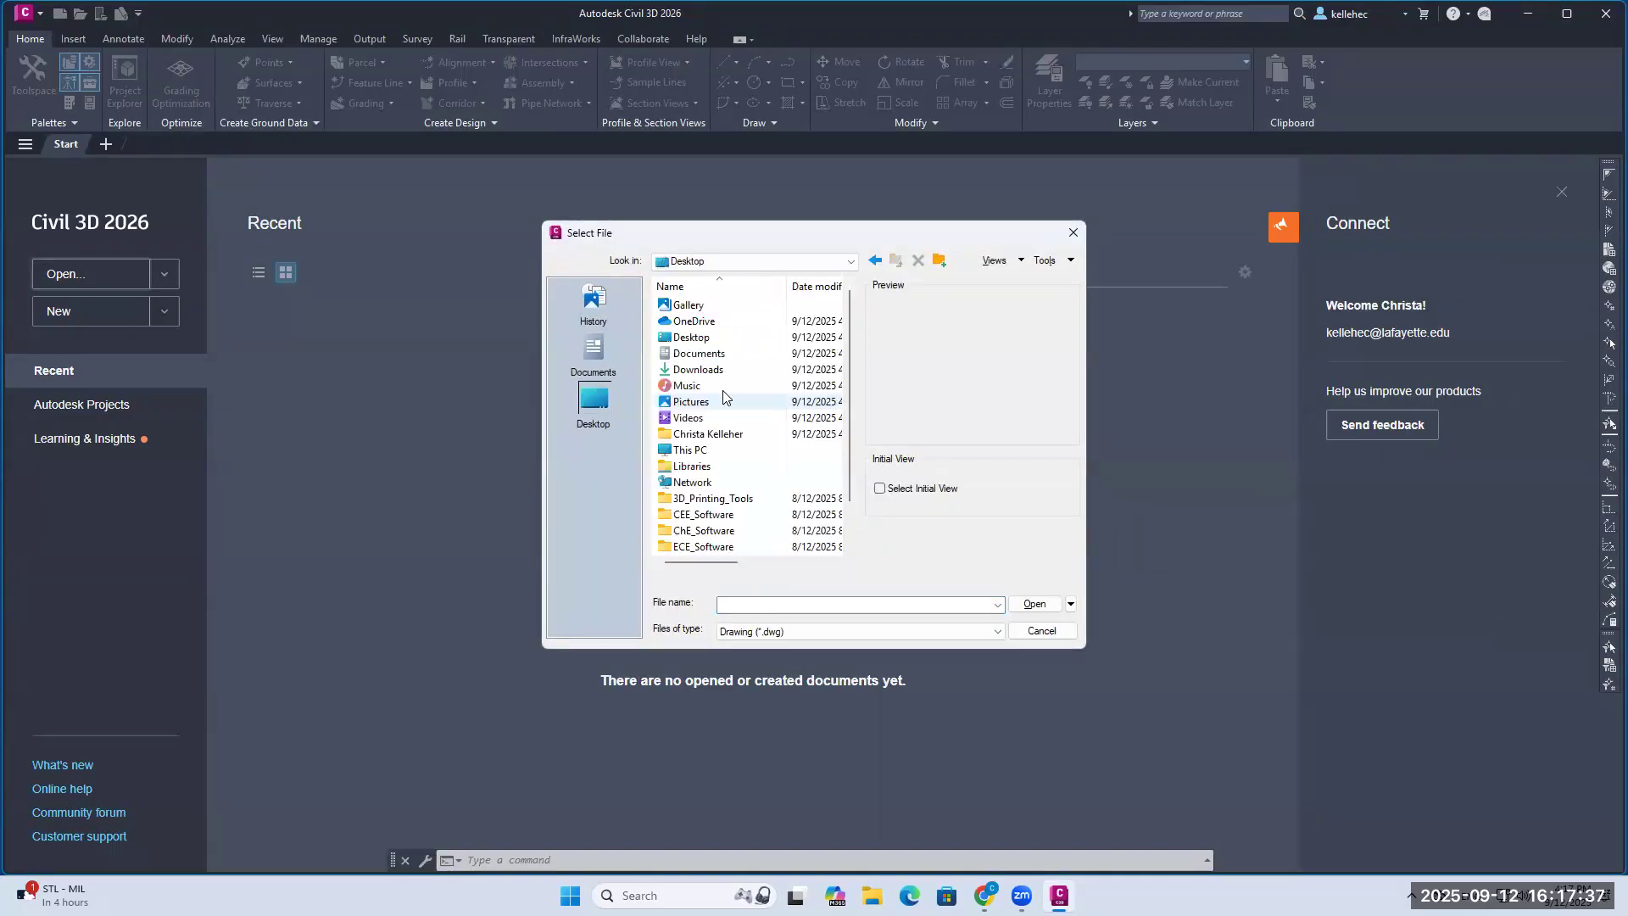
double_click(693, 548)
left_click(710, 306)
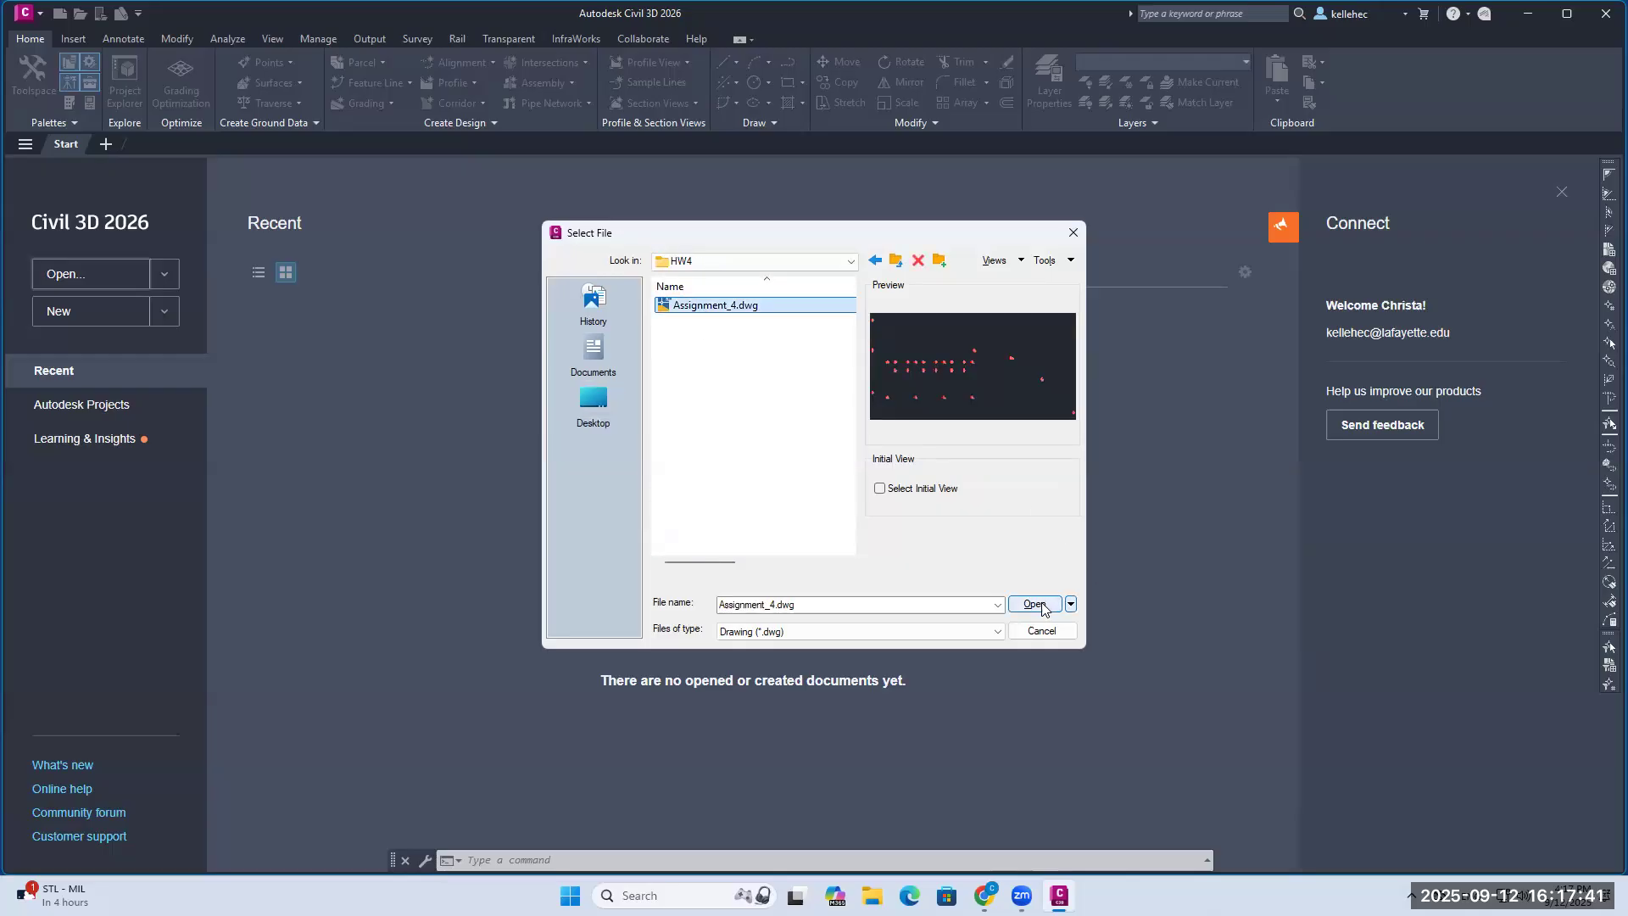
left_click(1036, 605)
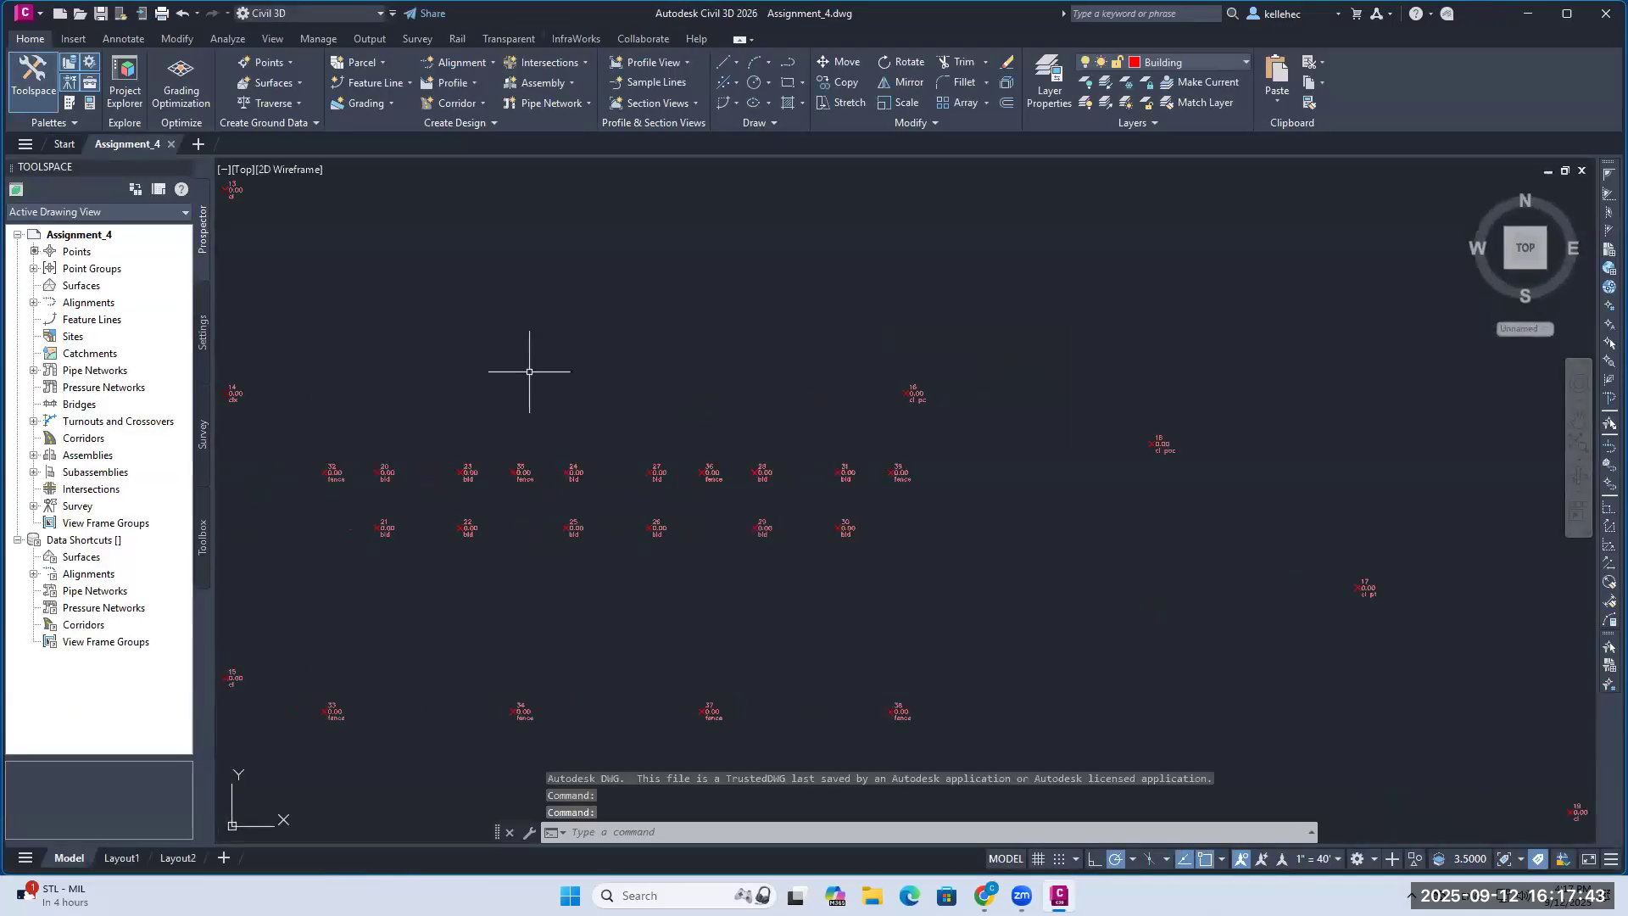
Step: Pan and zoom over Assignment_4's survey points, then switch to the CE271-HW4.pdf instructions
mouse_move(529, 371)
middle_mouse_down()
mouse_move(685, 346)
mouse_move(647, 319)
mouse_move(611, 345)
middle_mouse_up()
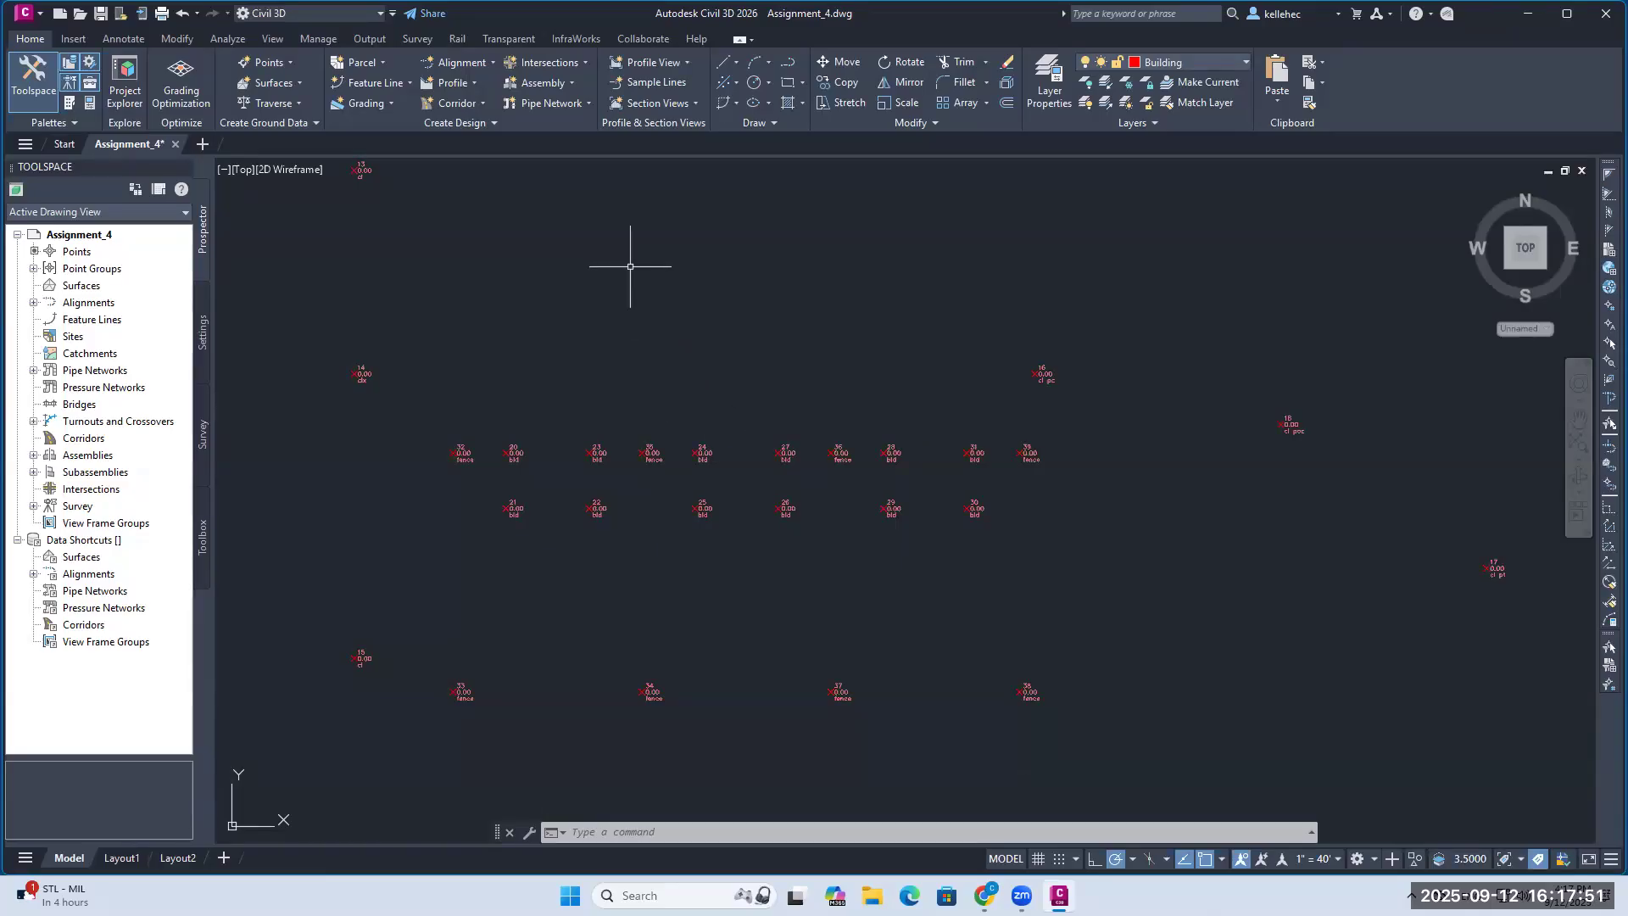
mouse_move(630, 266)
middle_mouse_down()
mouse_move(723, 265)
mouse_move(672, 302)
mouse_move(601, 268)
mouse_move(729, 305)
mouse_move(669, 298)
middle_mouse_up()
middle_click_drag(582, 389, 582, 360)
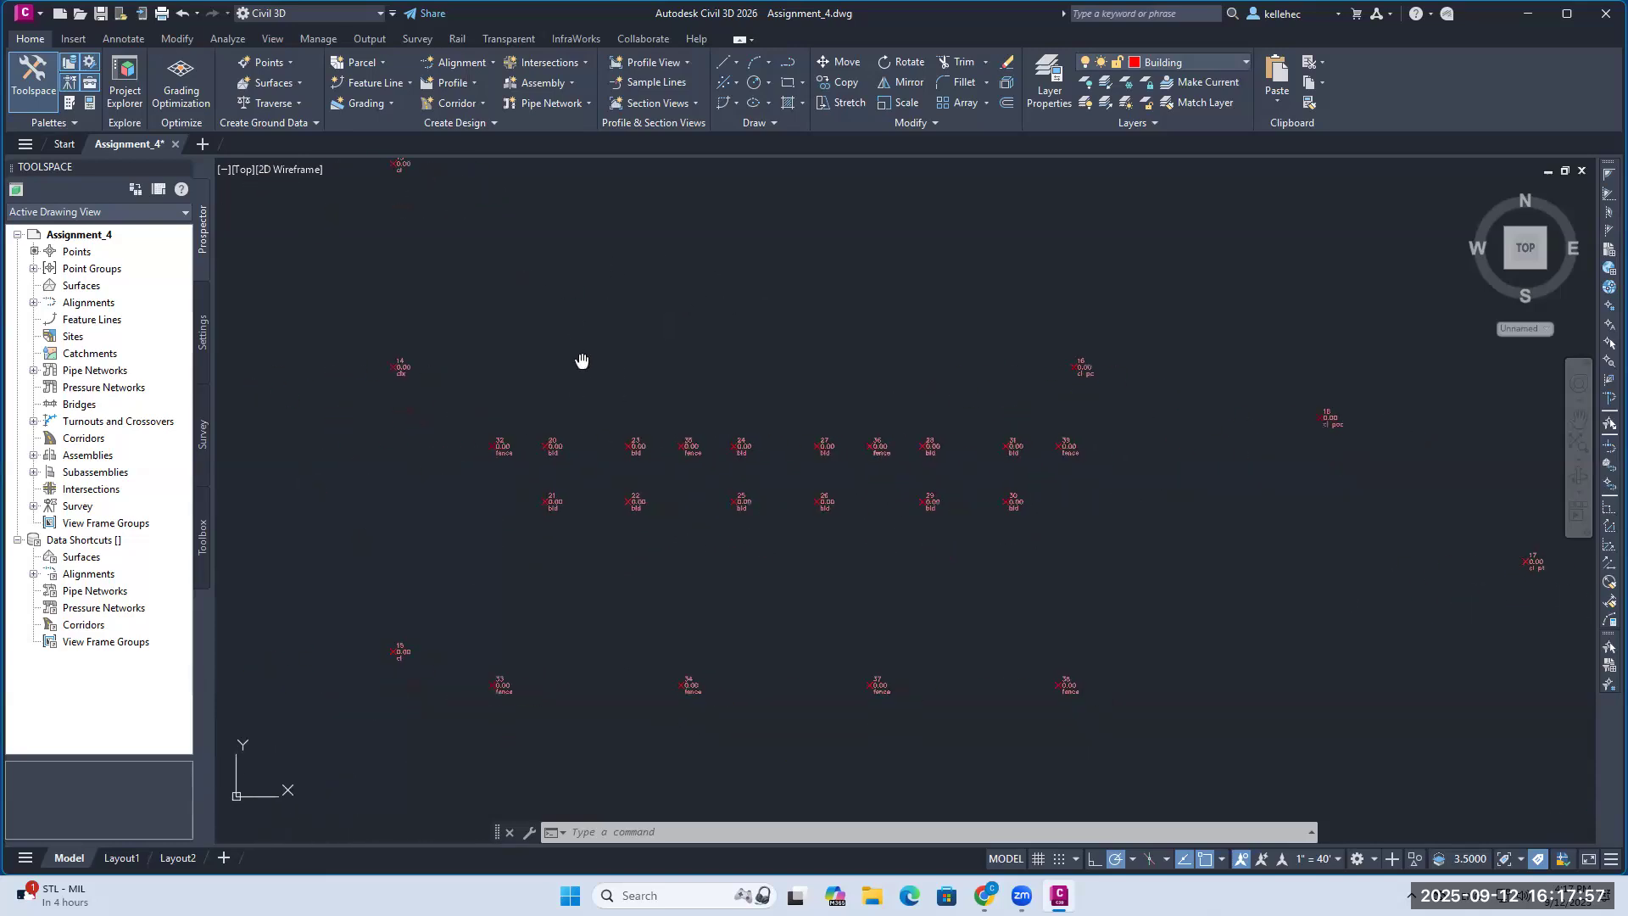
scroll(546, 481, "up", 5)
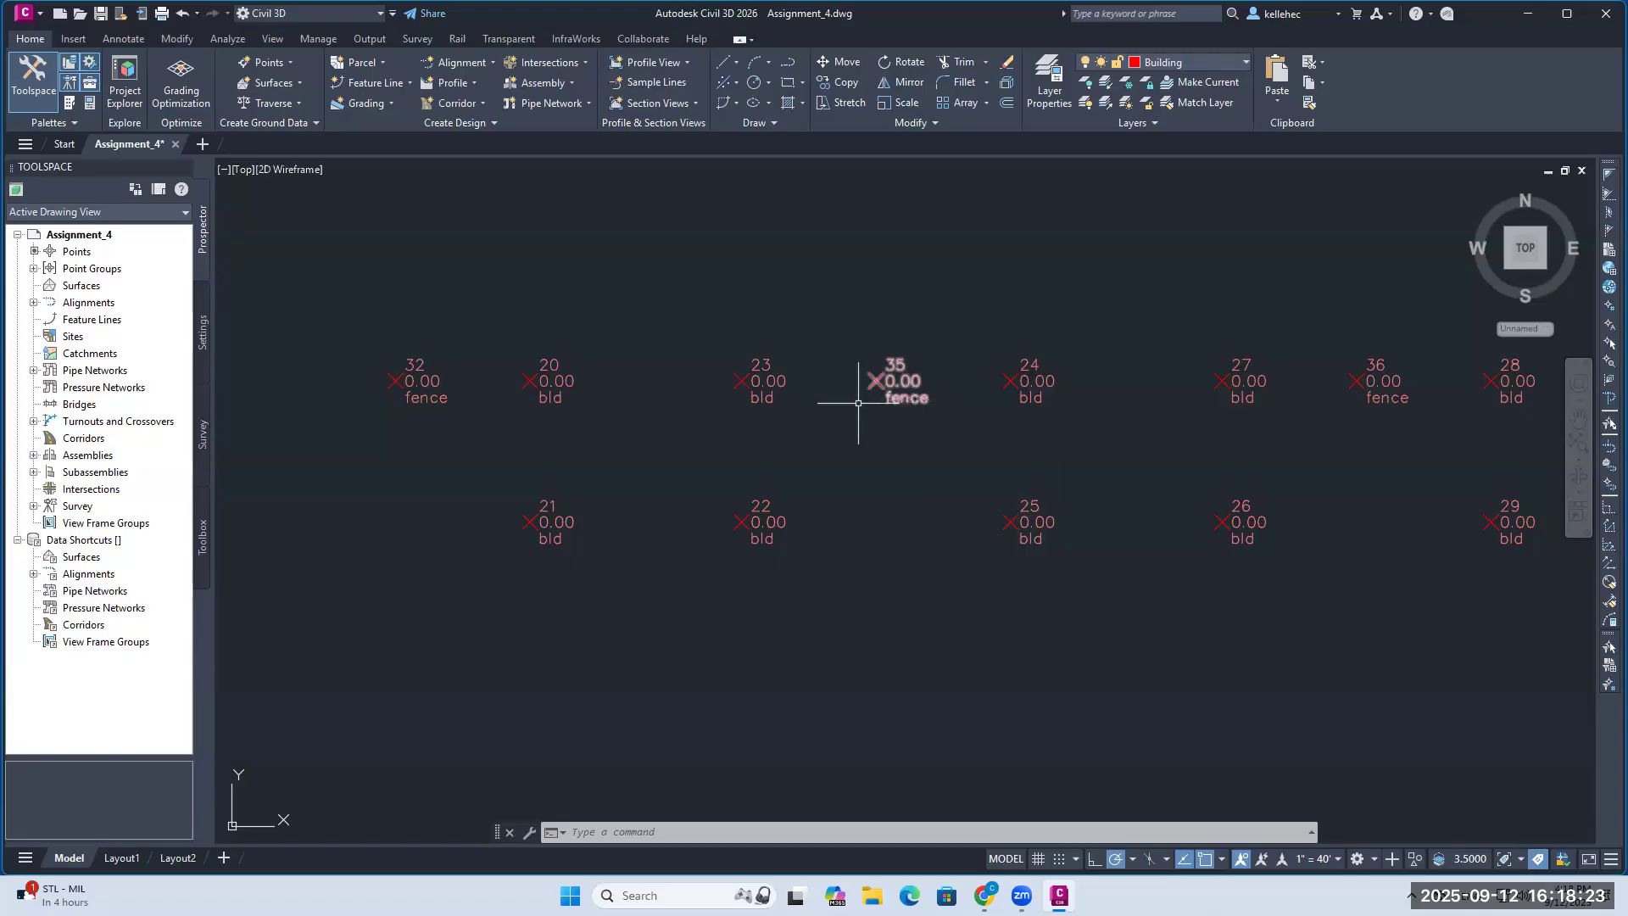
scroll(545, 443, "down", 4)
scroll(403, 360, "up", 2)
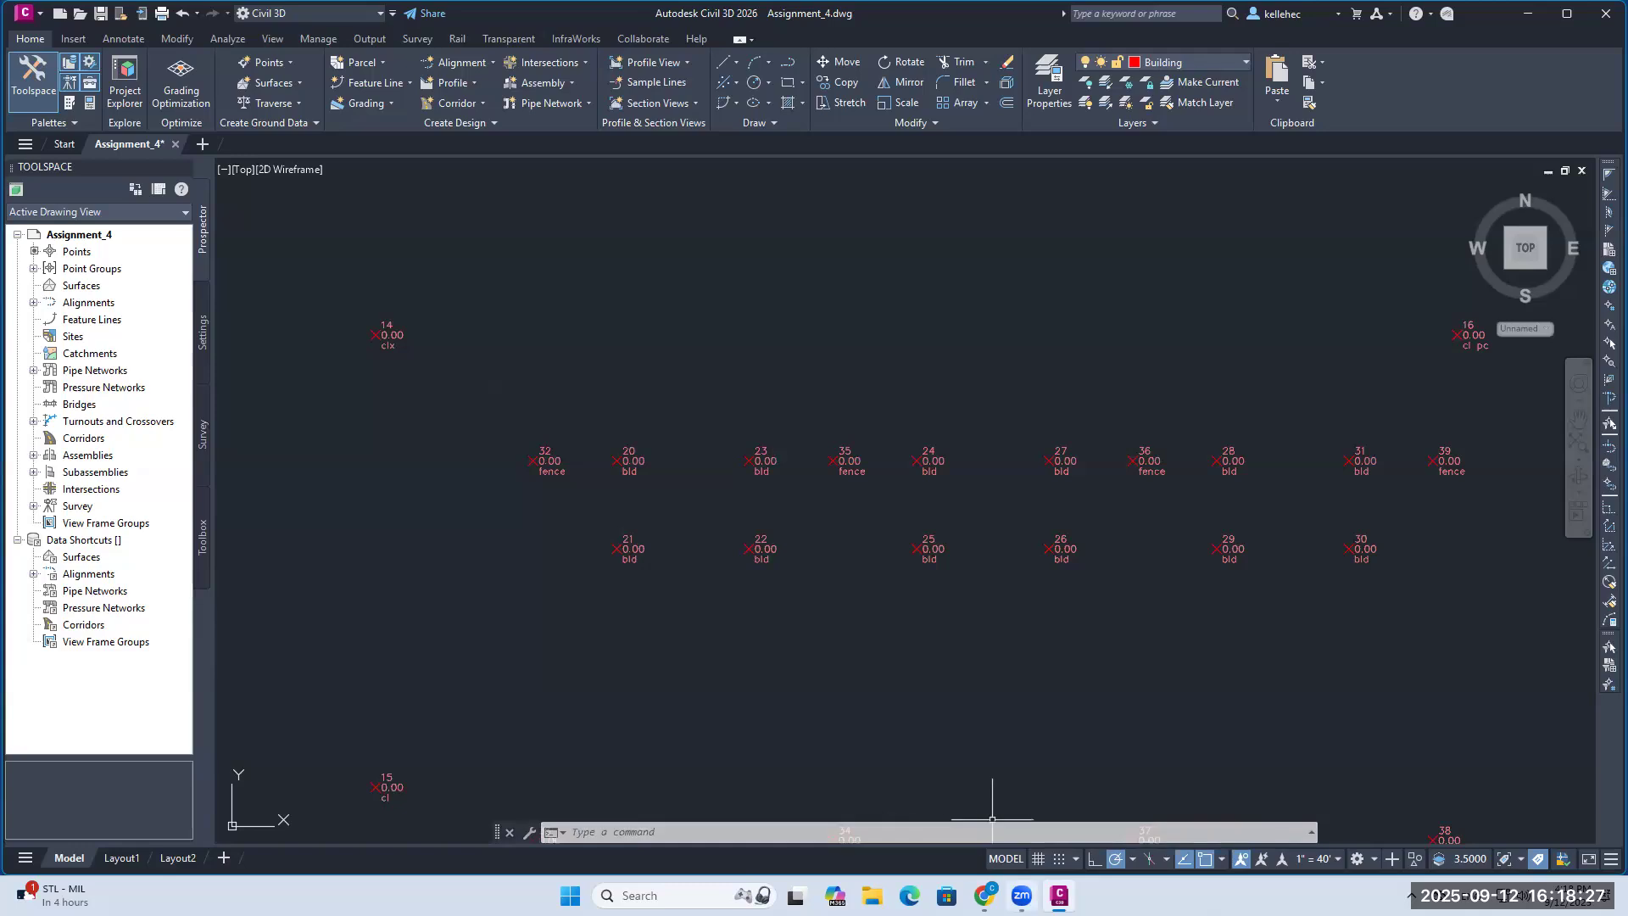
key("alt+Tab")
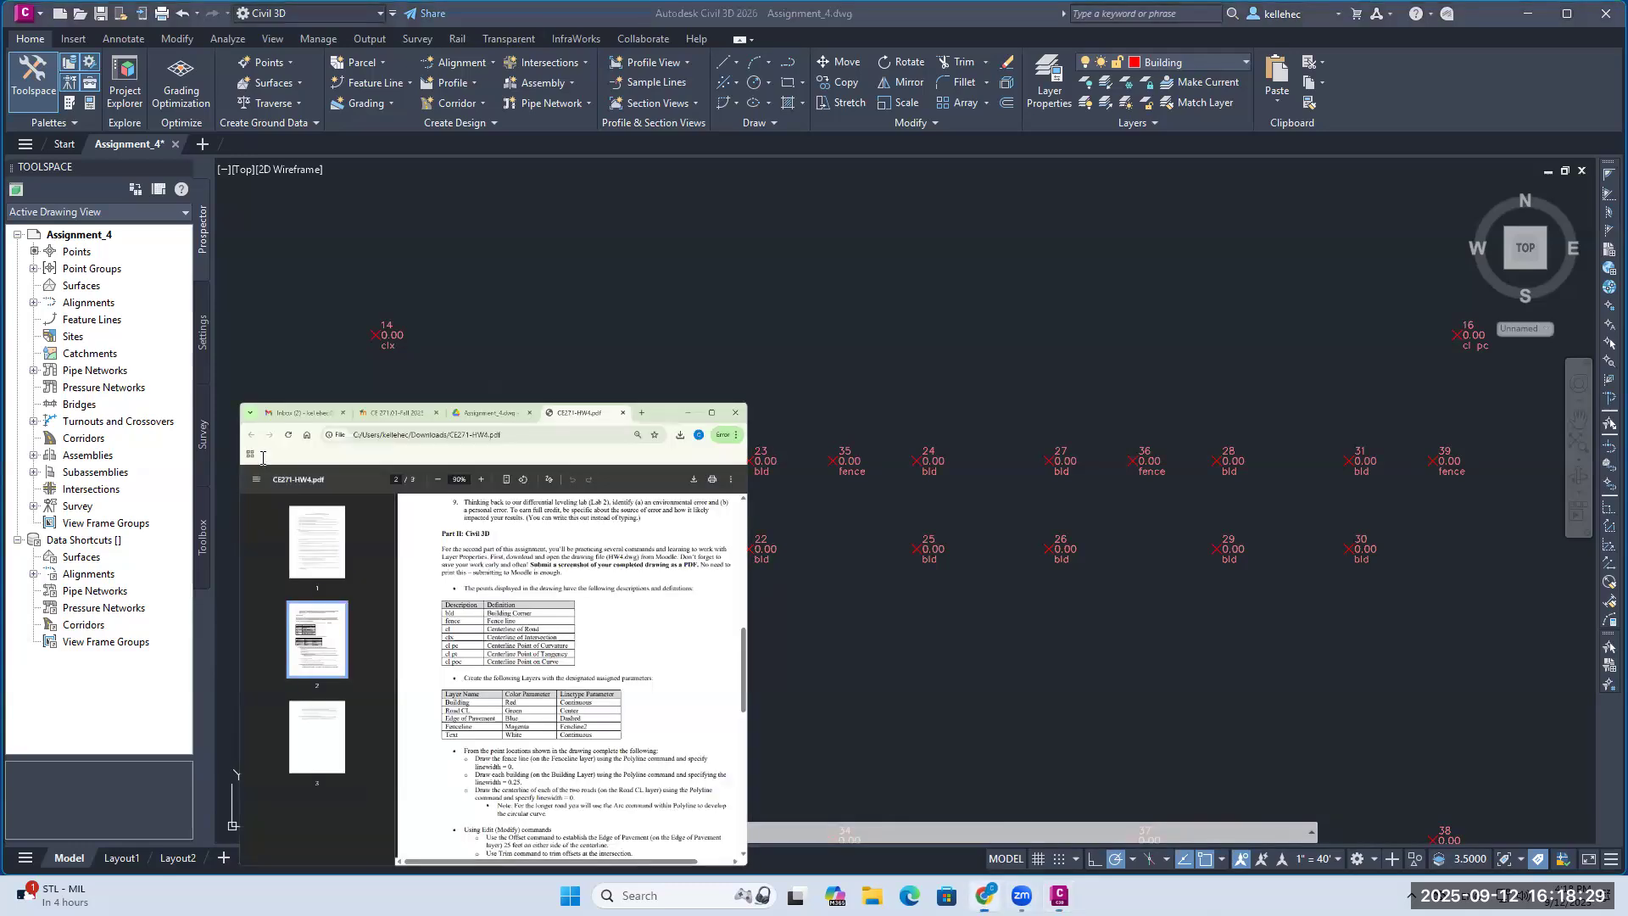
Step: Review the PDF's point description table and Creating Text section, then return to Civil 3D
left_click_drag(107, 441, 311, 535)
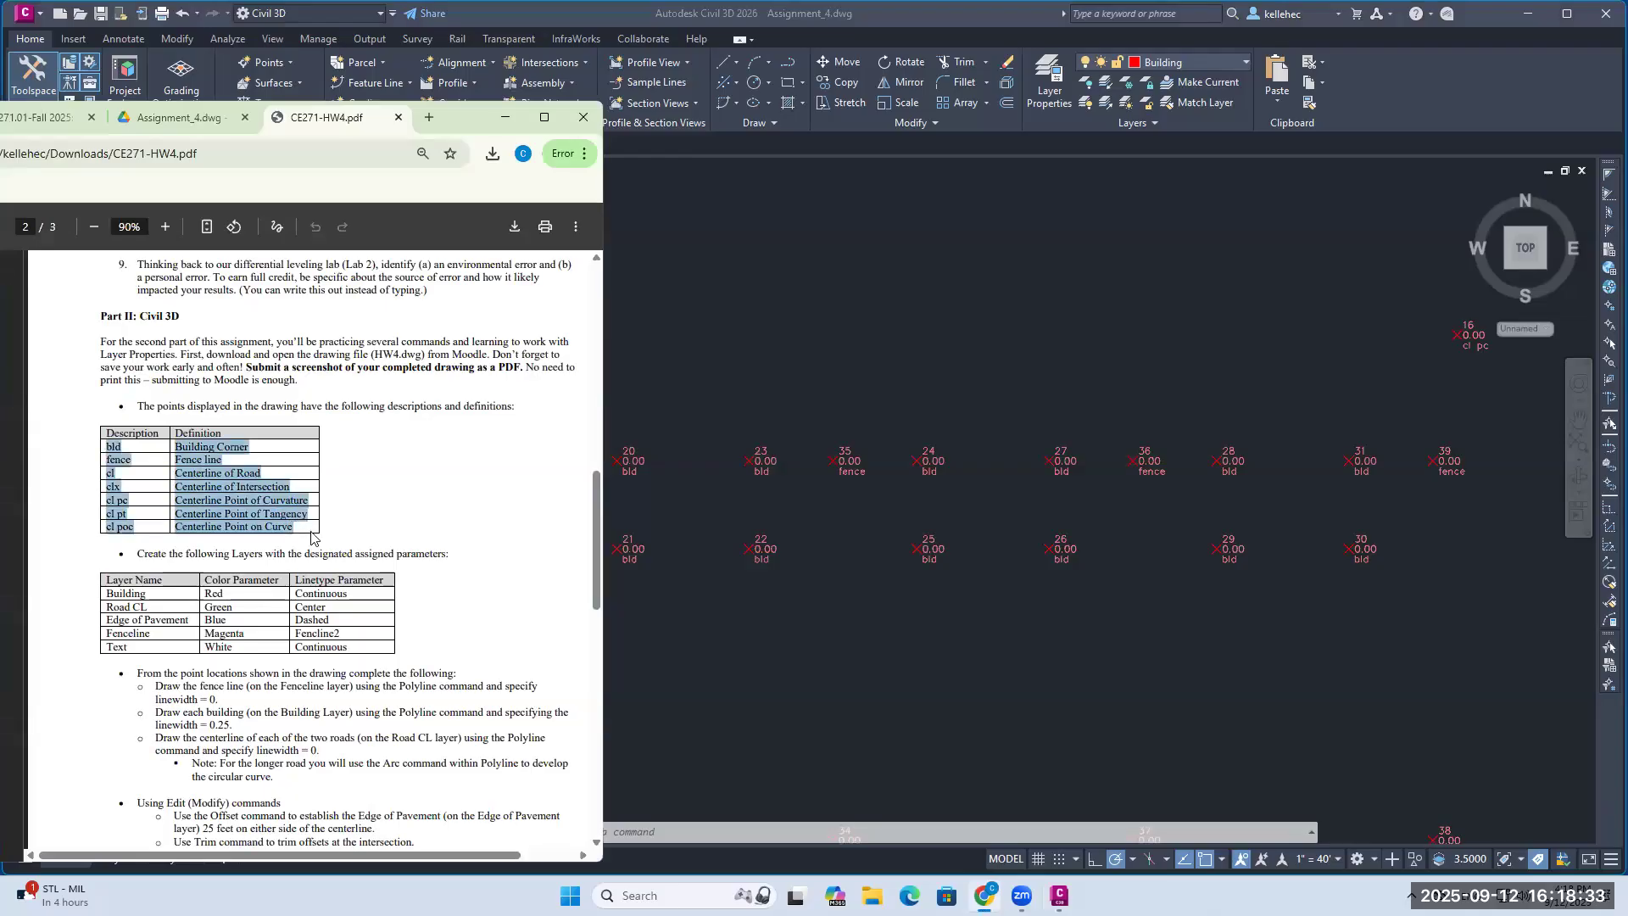
left_click(153, 506)
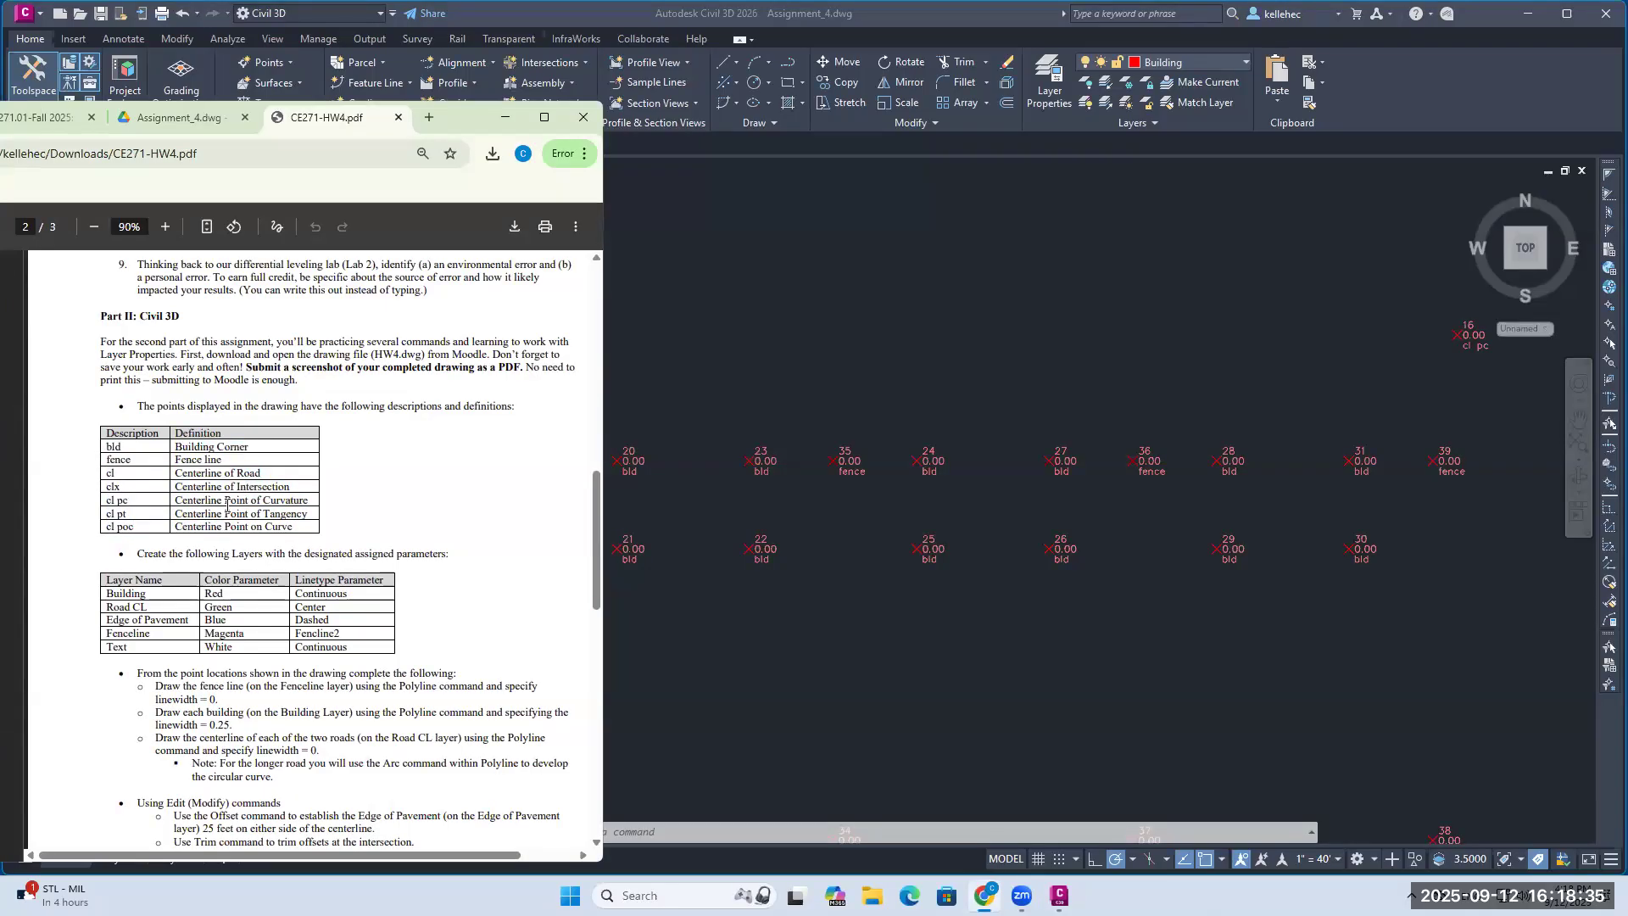
scroll(240, 491, "down", 1)
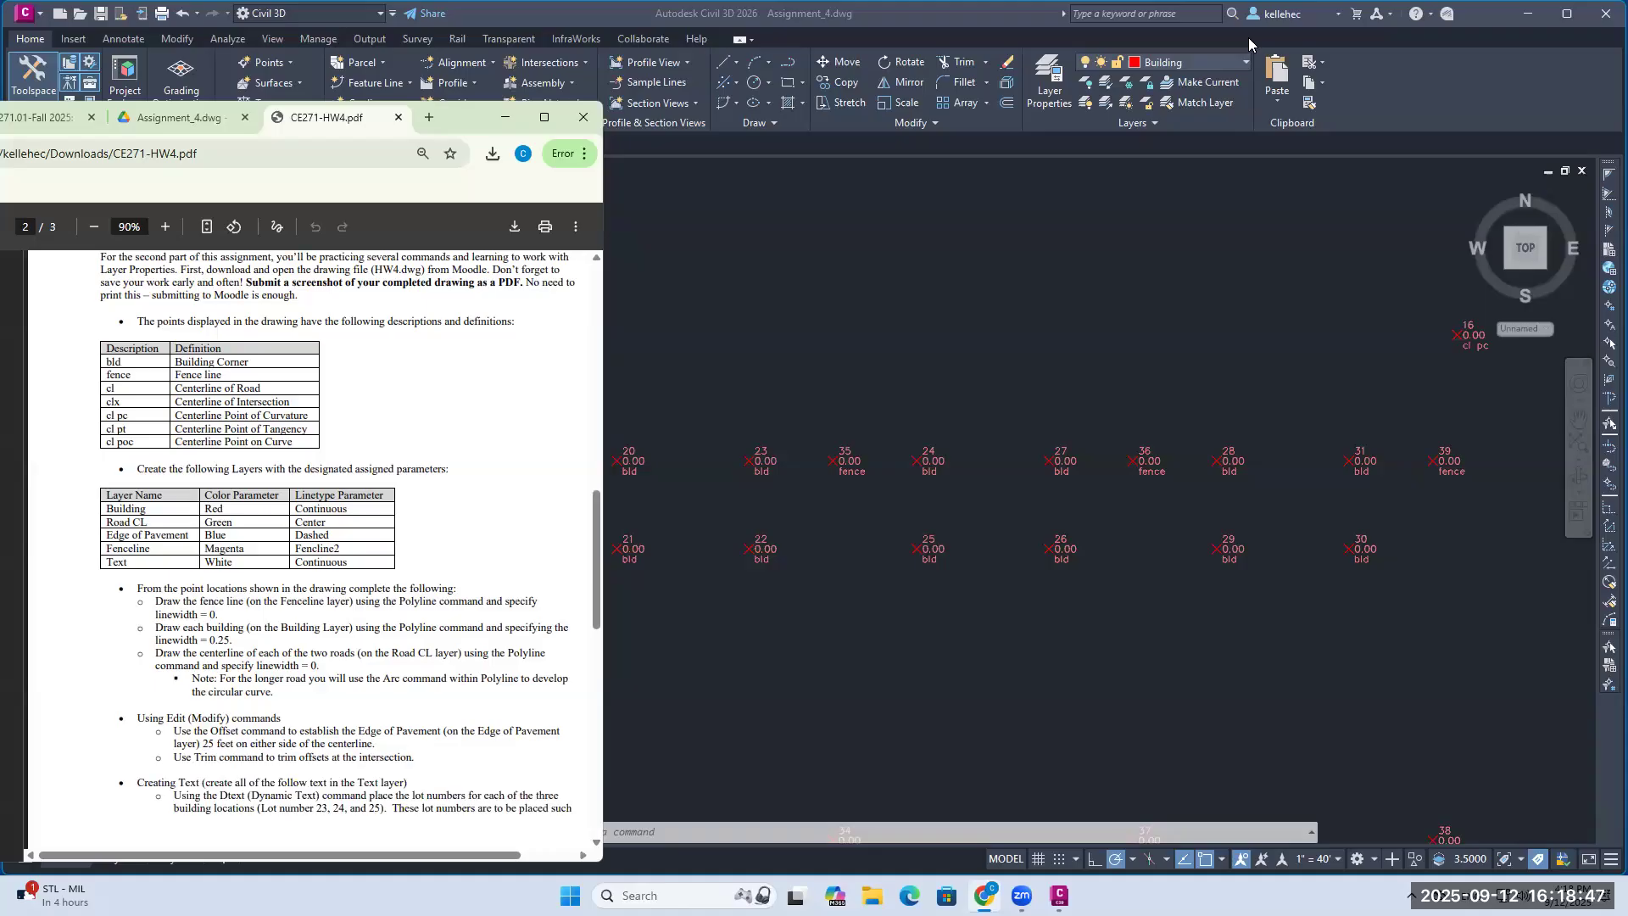
left_click(737, 311)
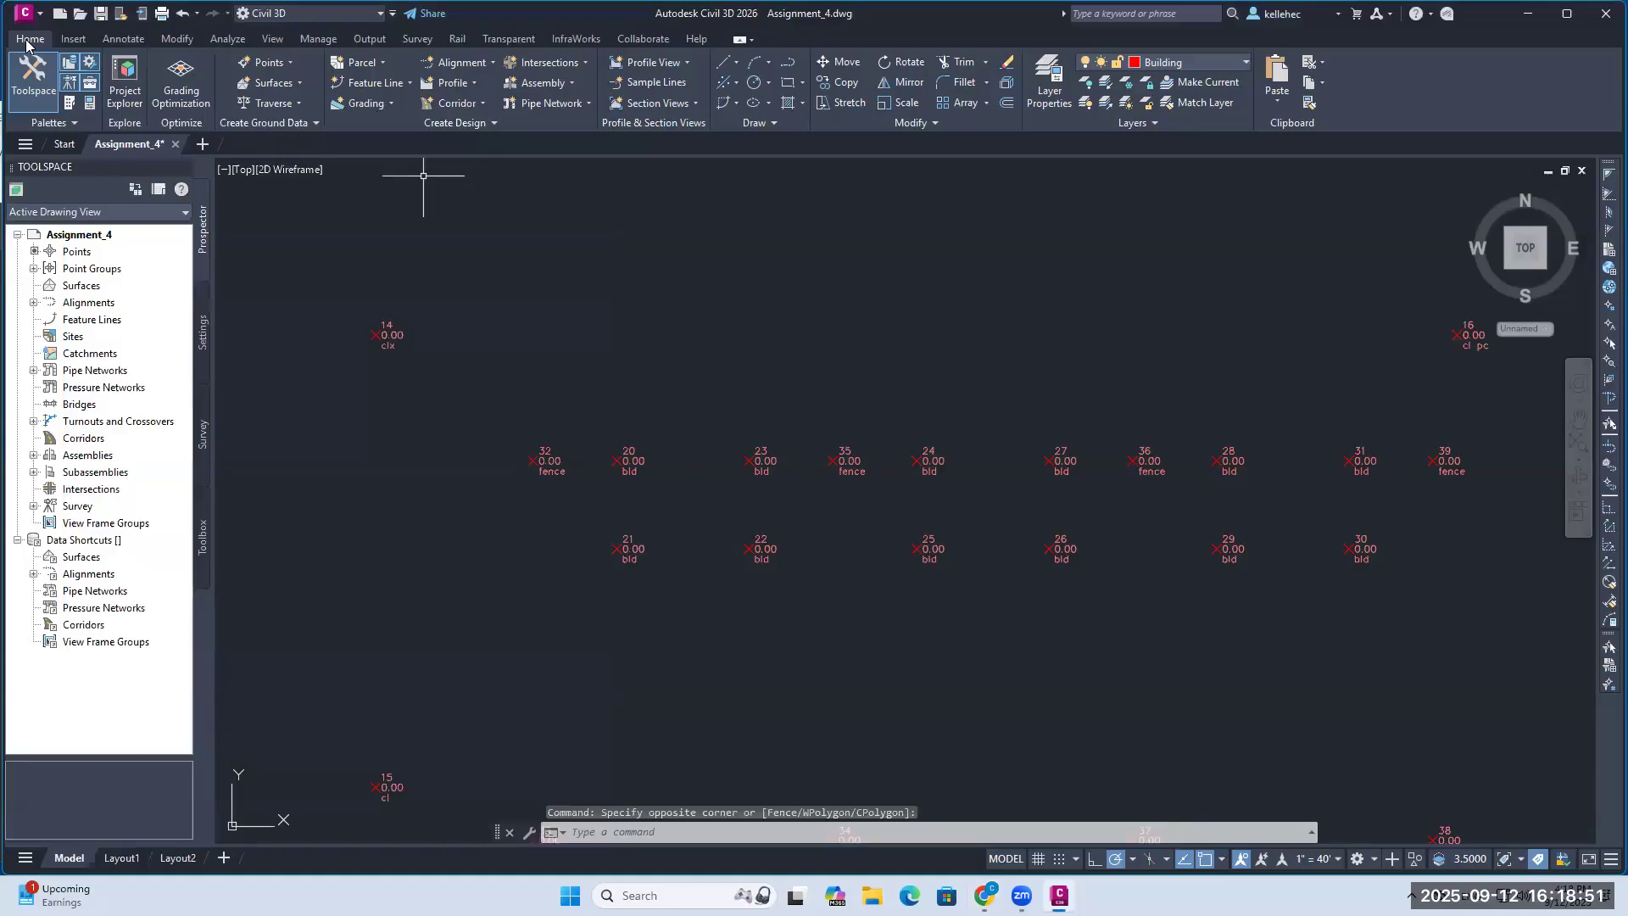
Step: Open the Layer Properties Manager and float it over the middle of the drawing
left_click(234, 42)
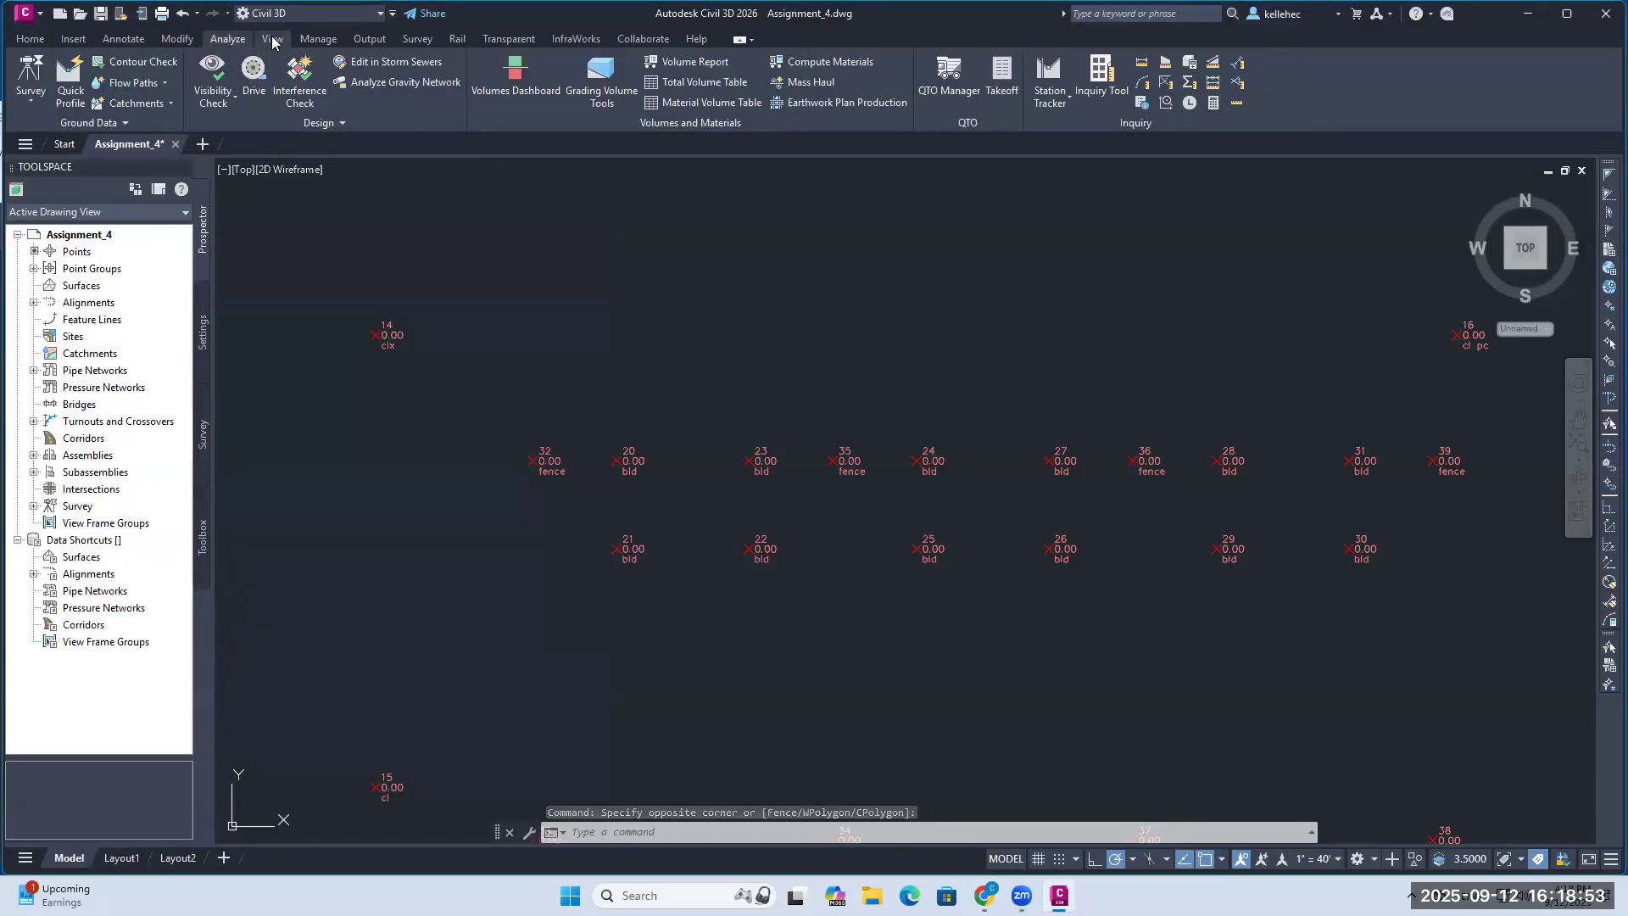
left_click(30, 39)
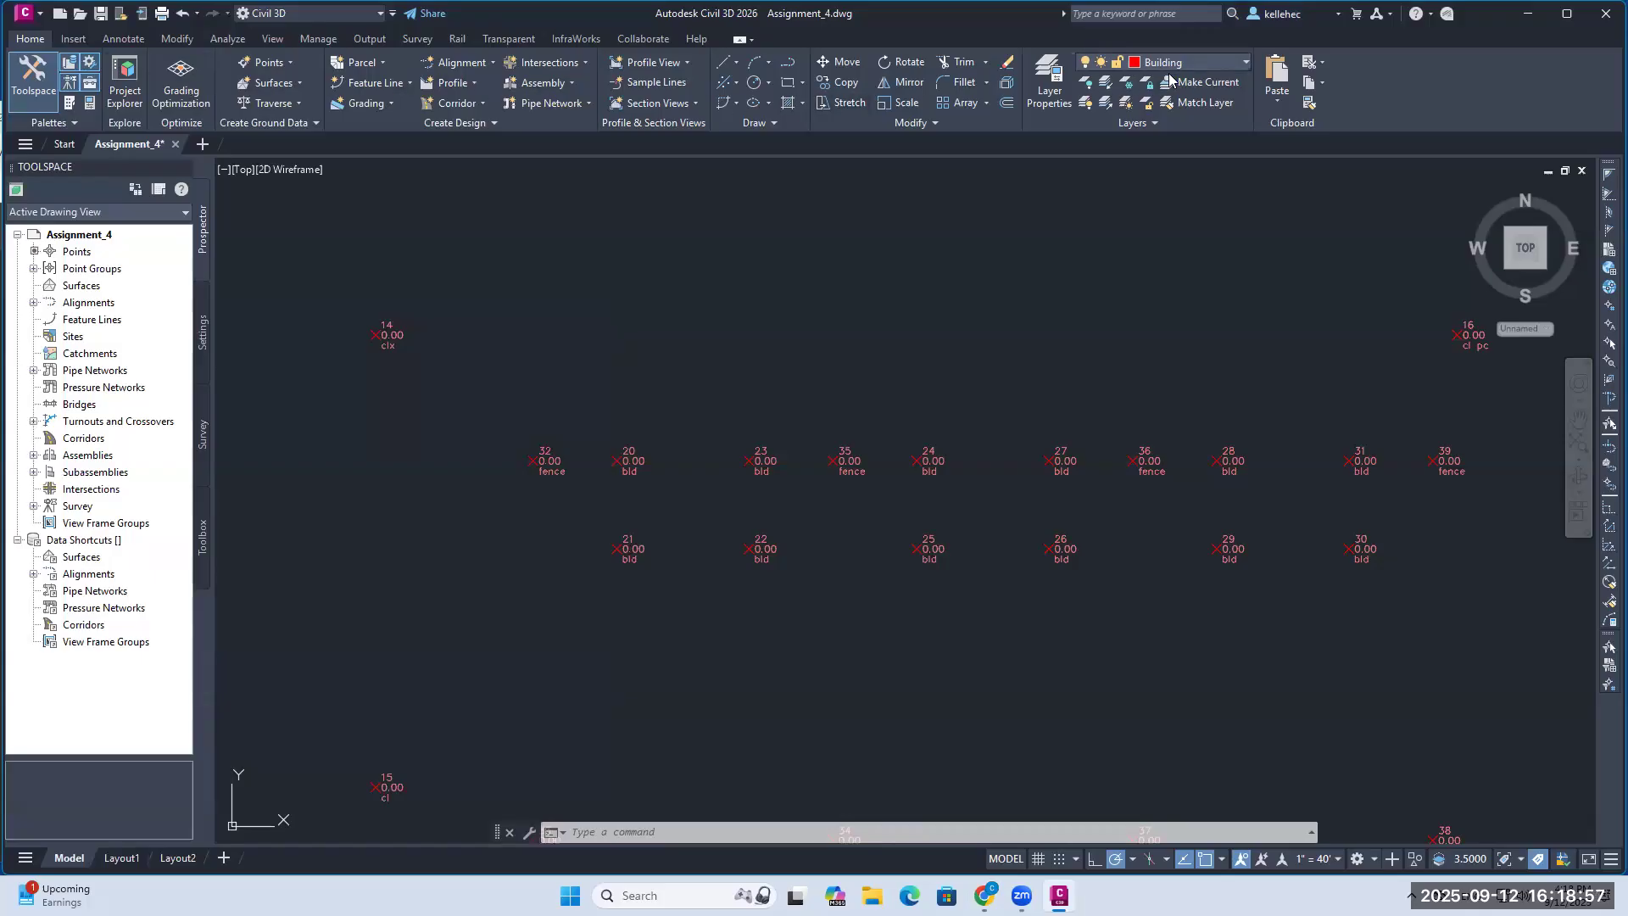
left_click(1055, 91)
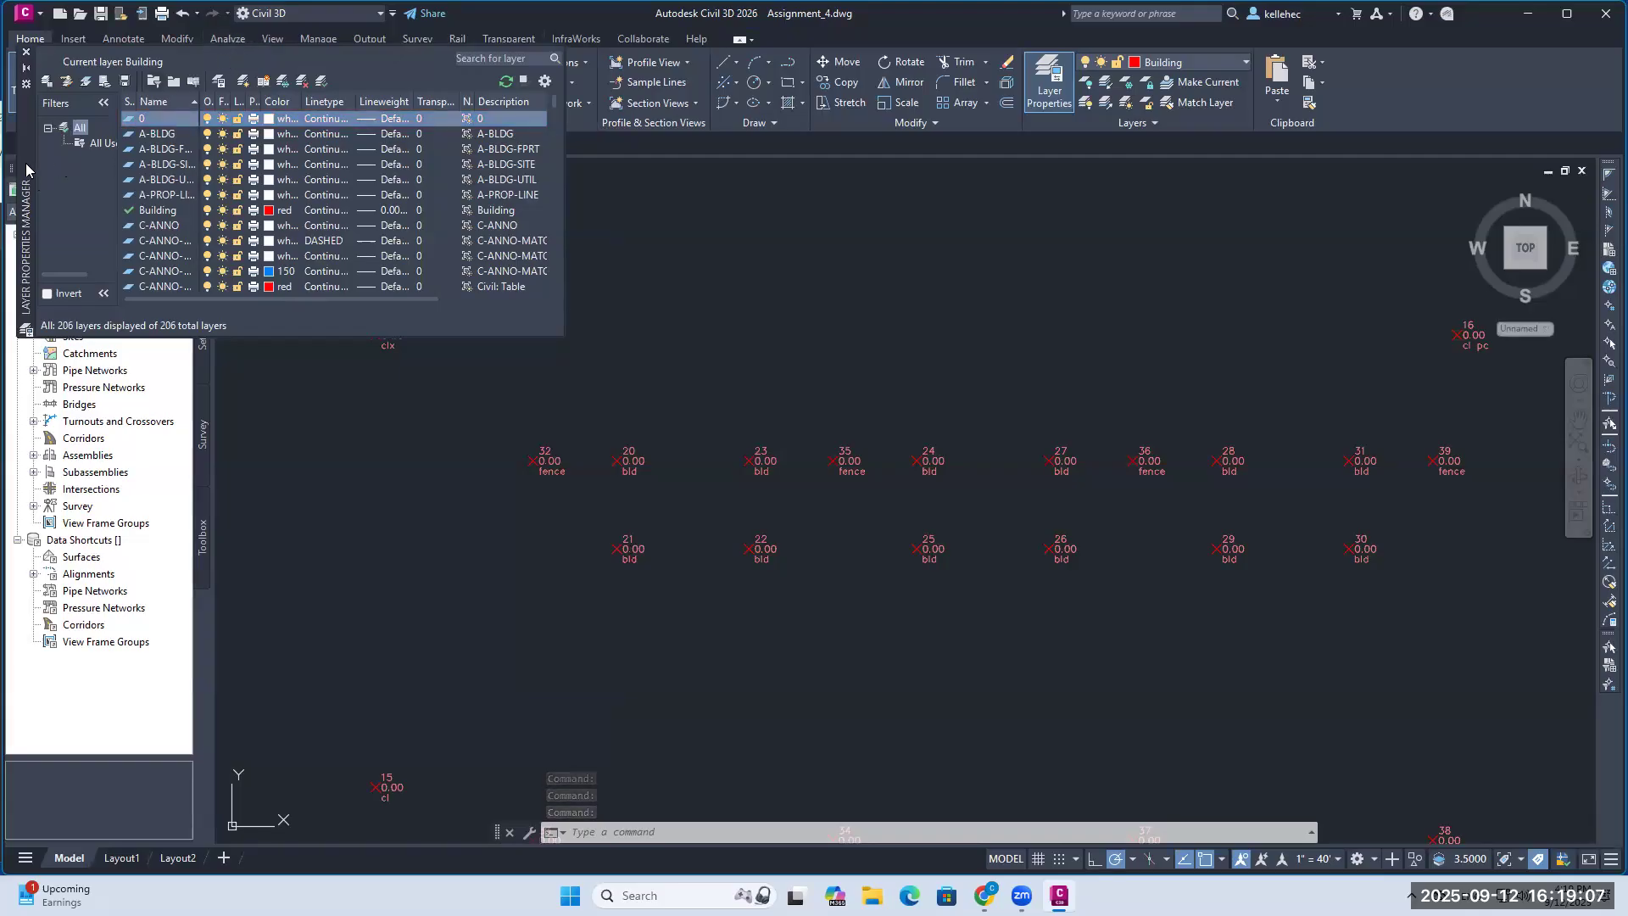
left_click_drag(32, 171, 374, 415)
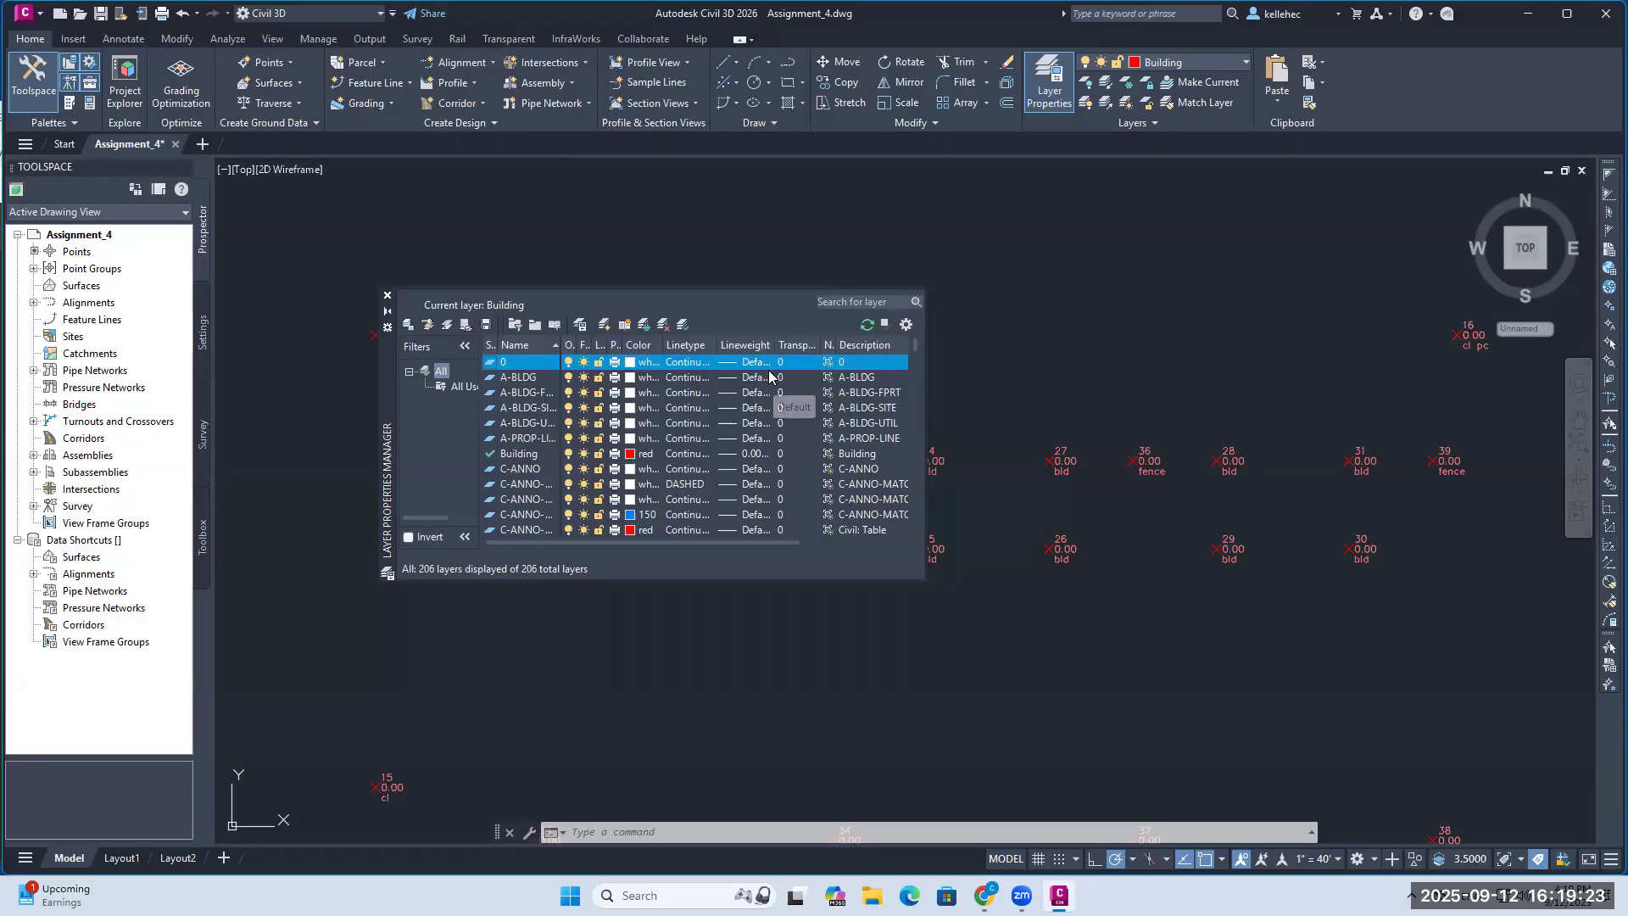
Step: Toggle layer 0's visibility, then narrow the Civil 3D window so the assignment PDF shows beside it
left_click(569, 363)
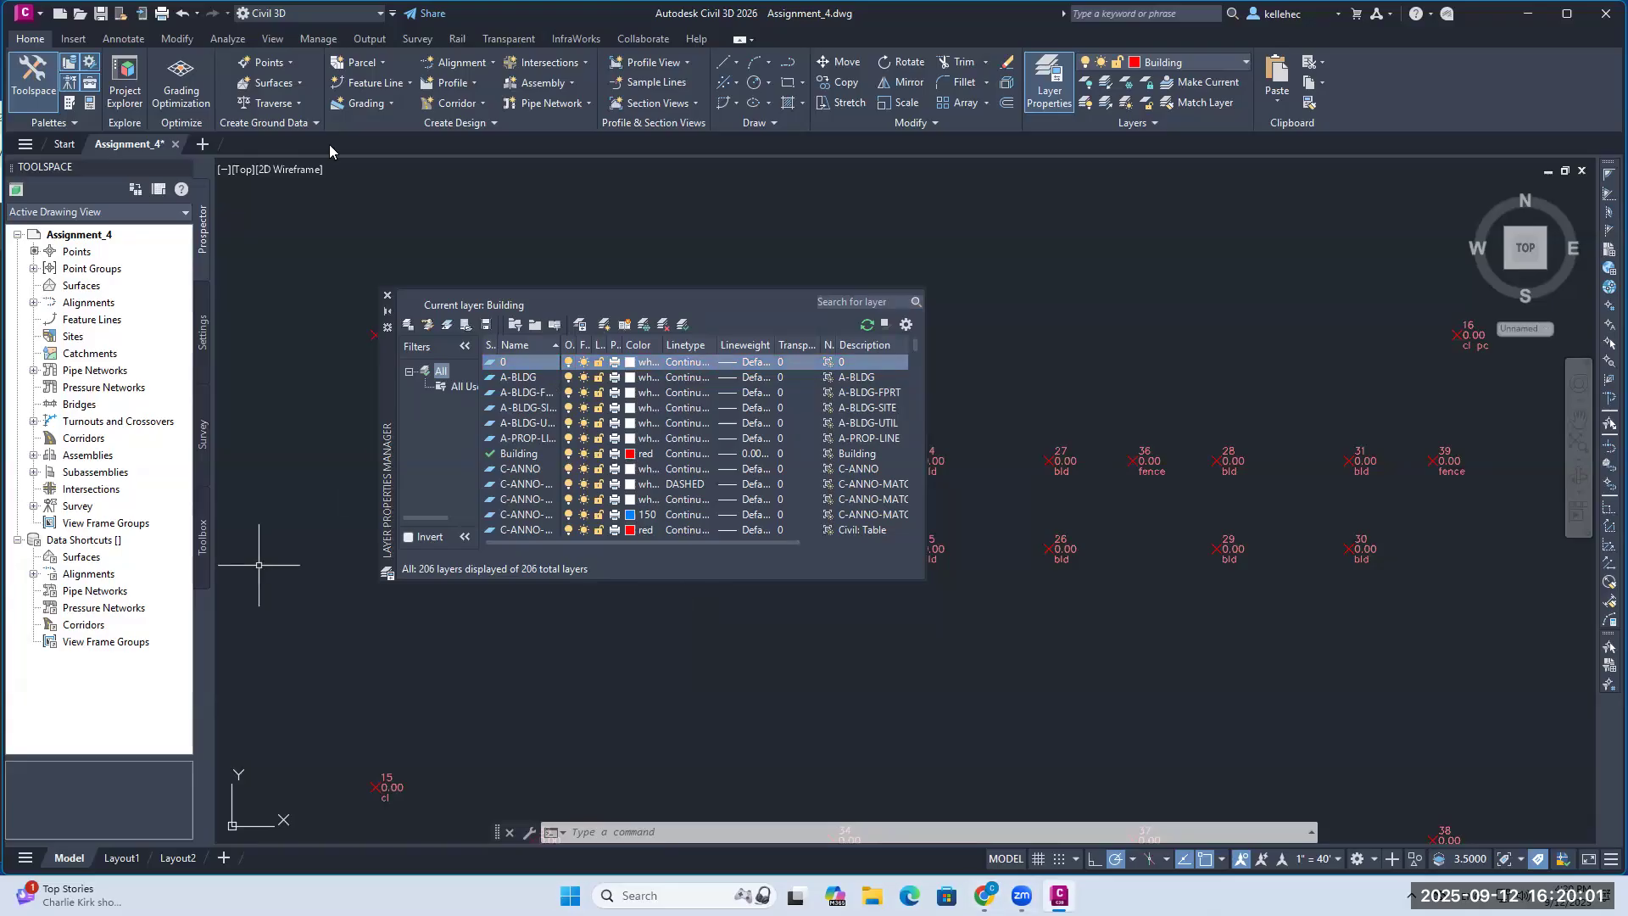
key("super+Up")
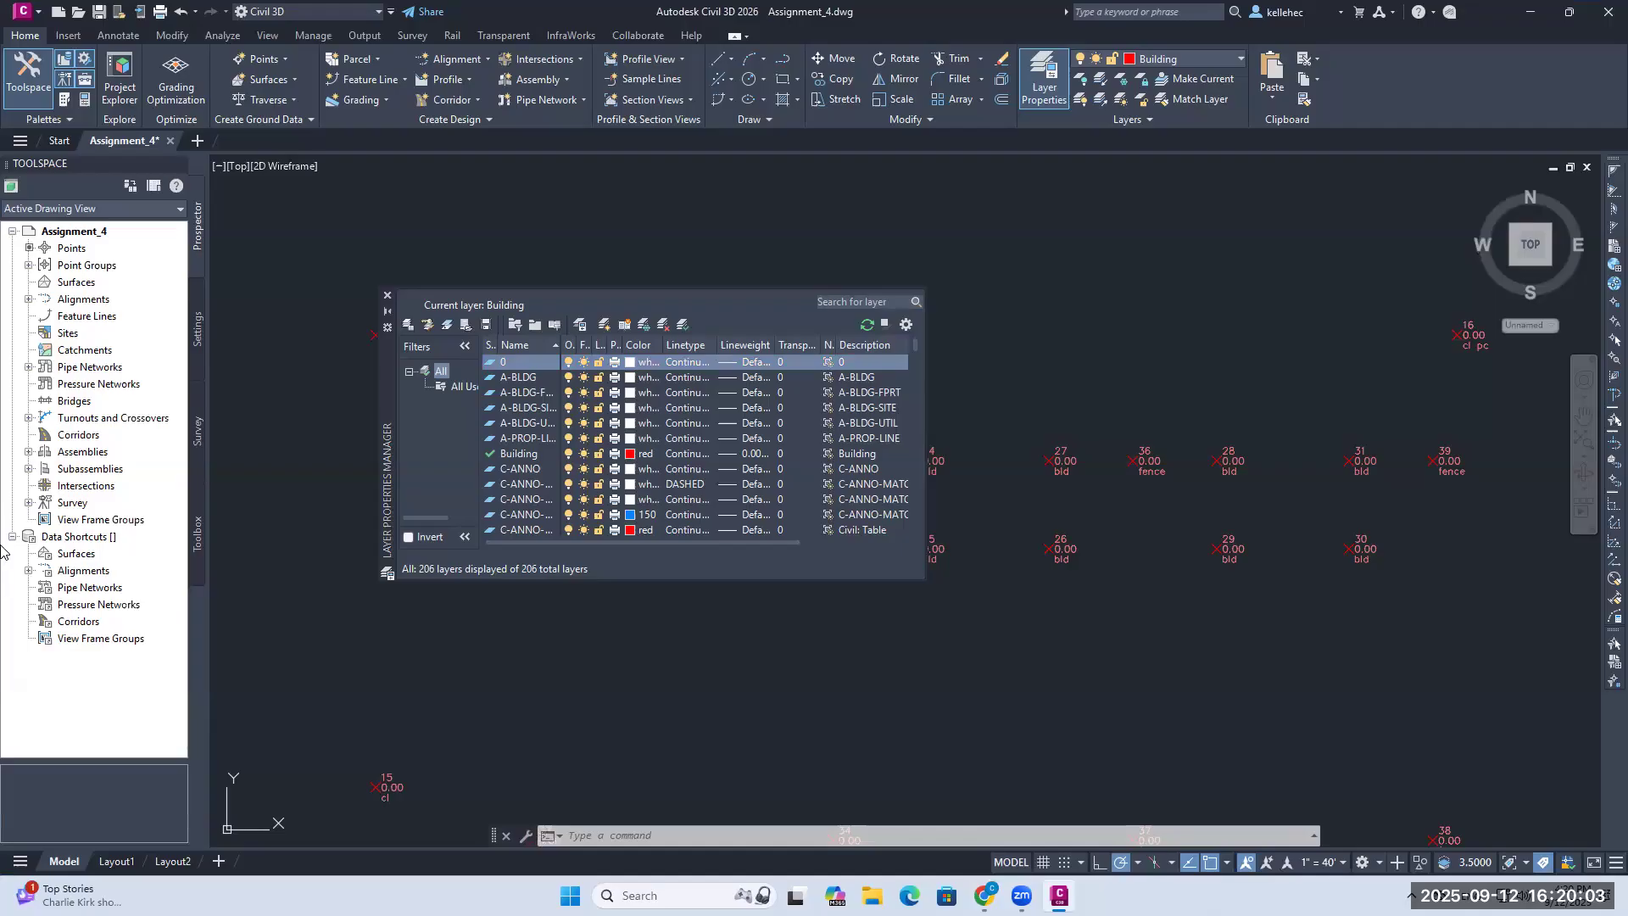
key("super+Down")
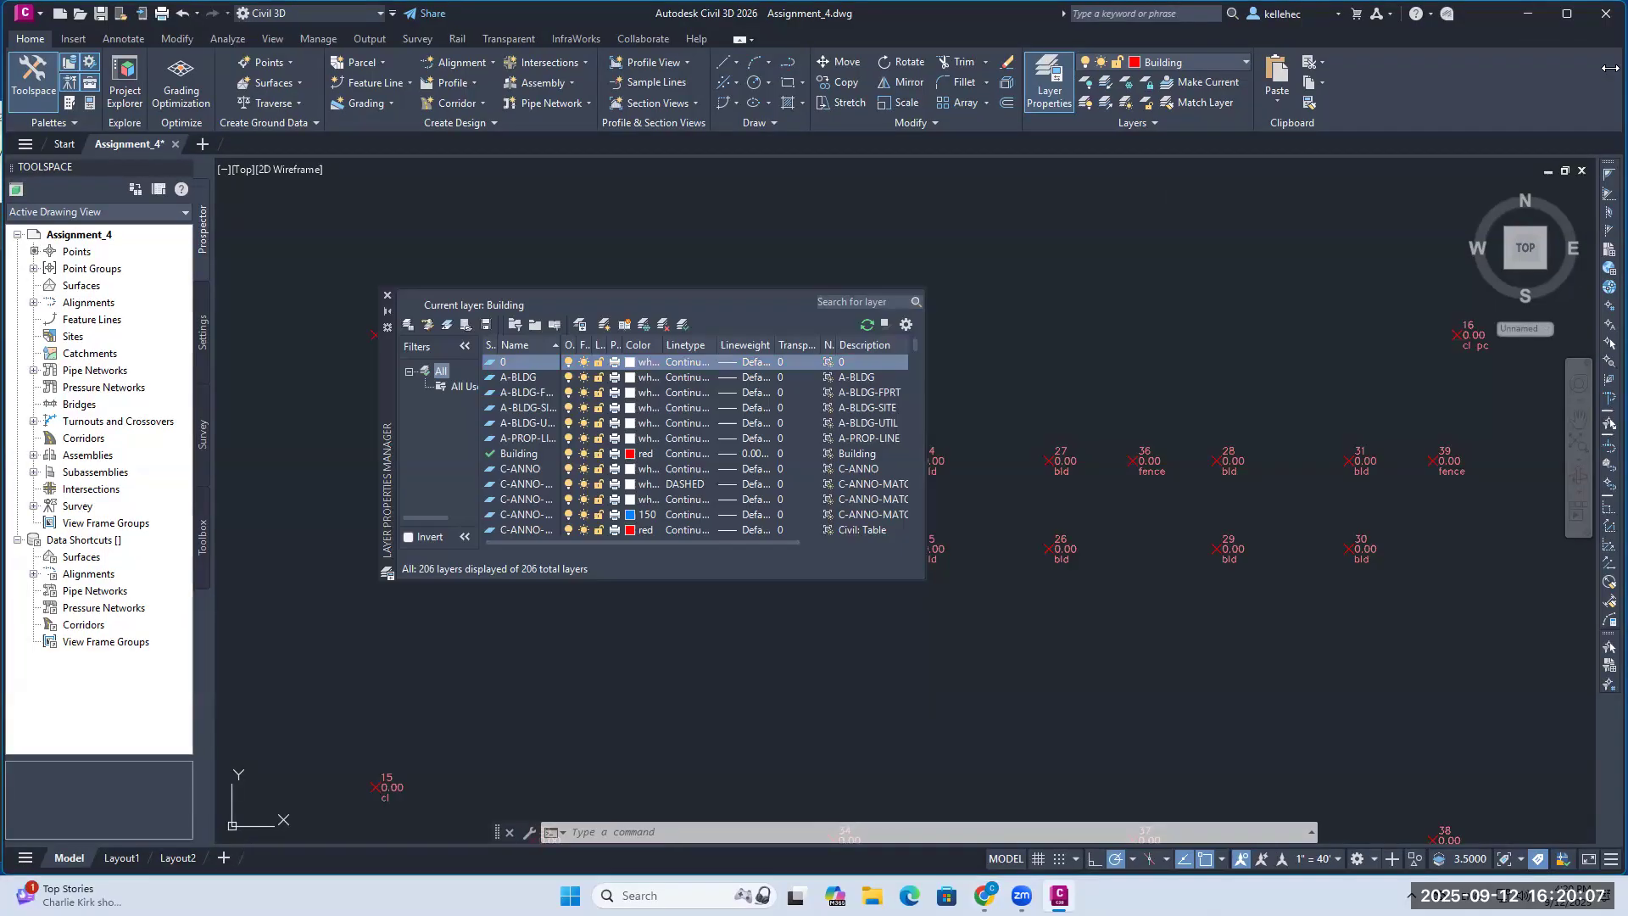
key("super+Down")
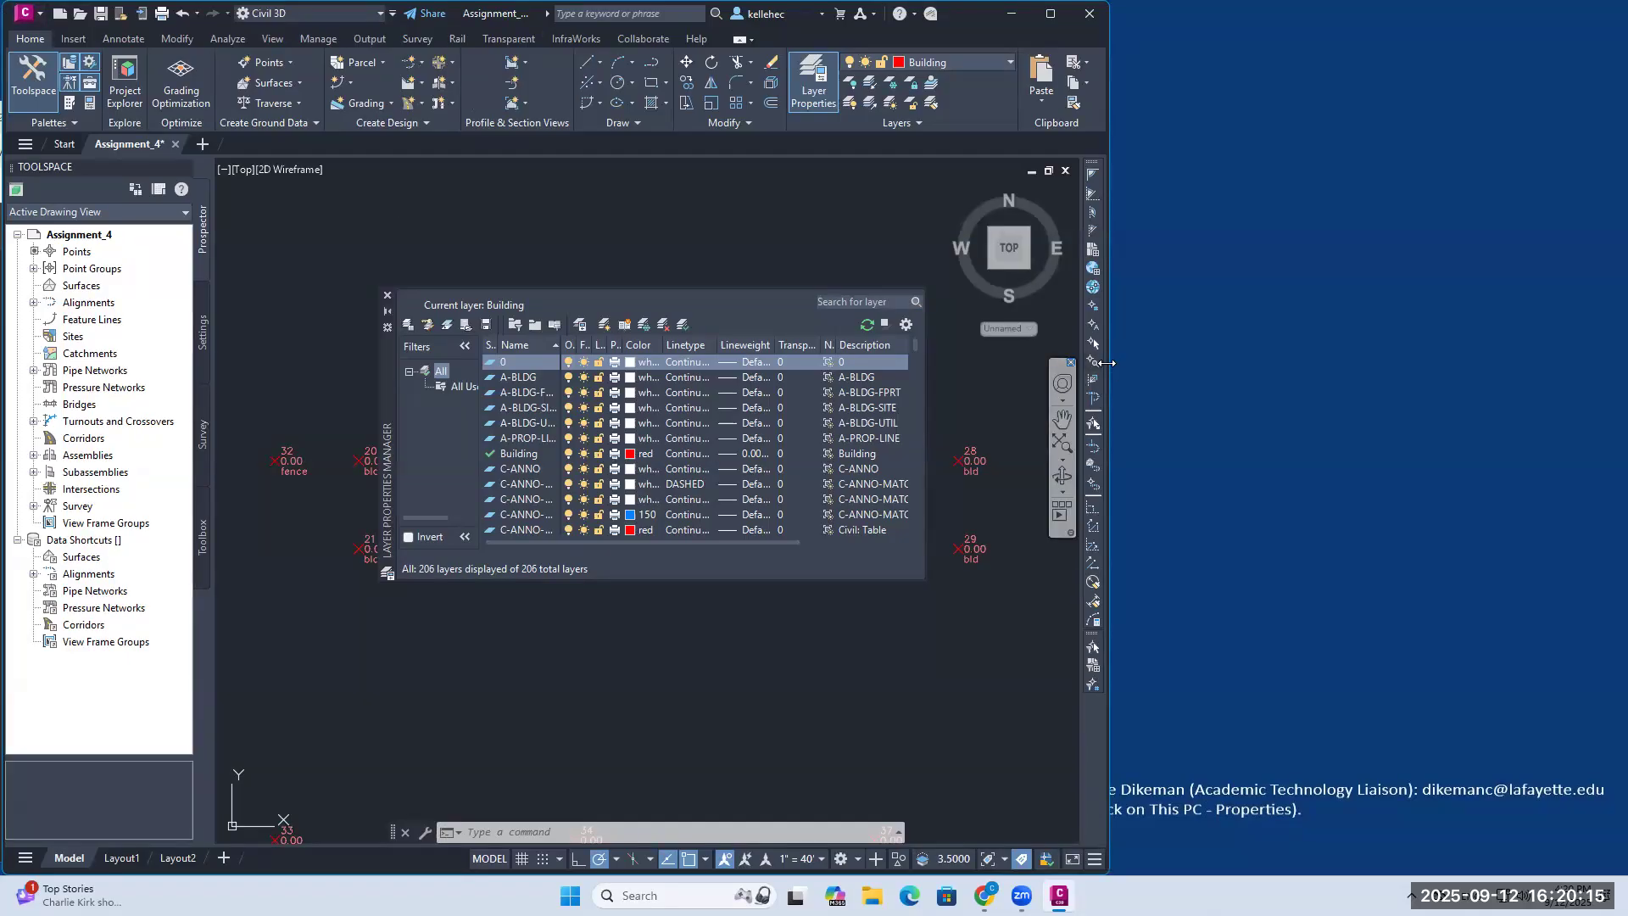
left_click_drag(1107, 363, 1623, 365)
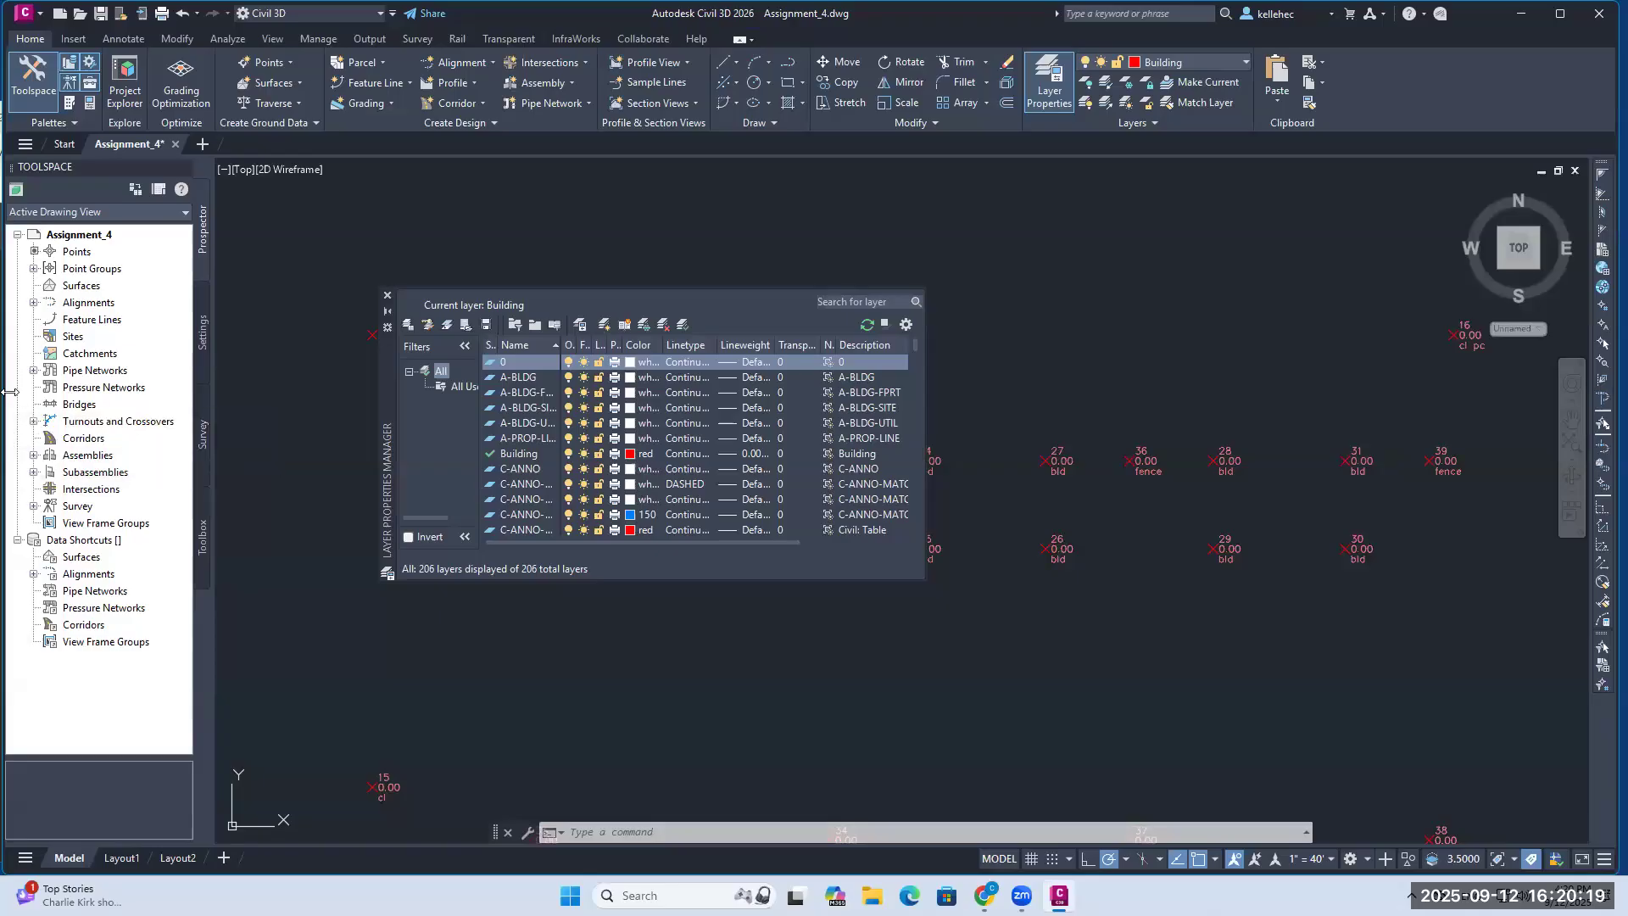
left_click_drag(9, 391, 755, 408)
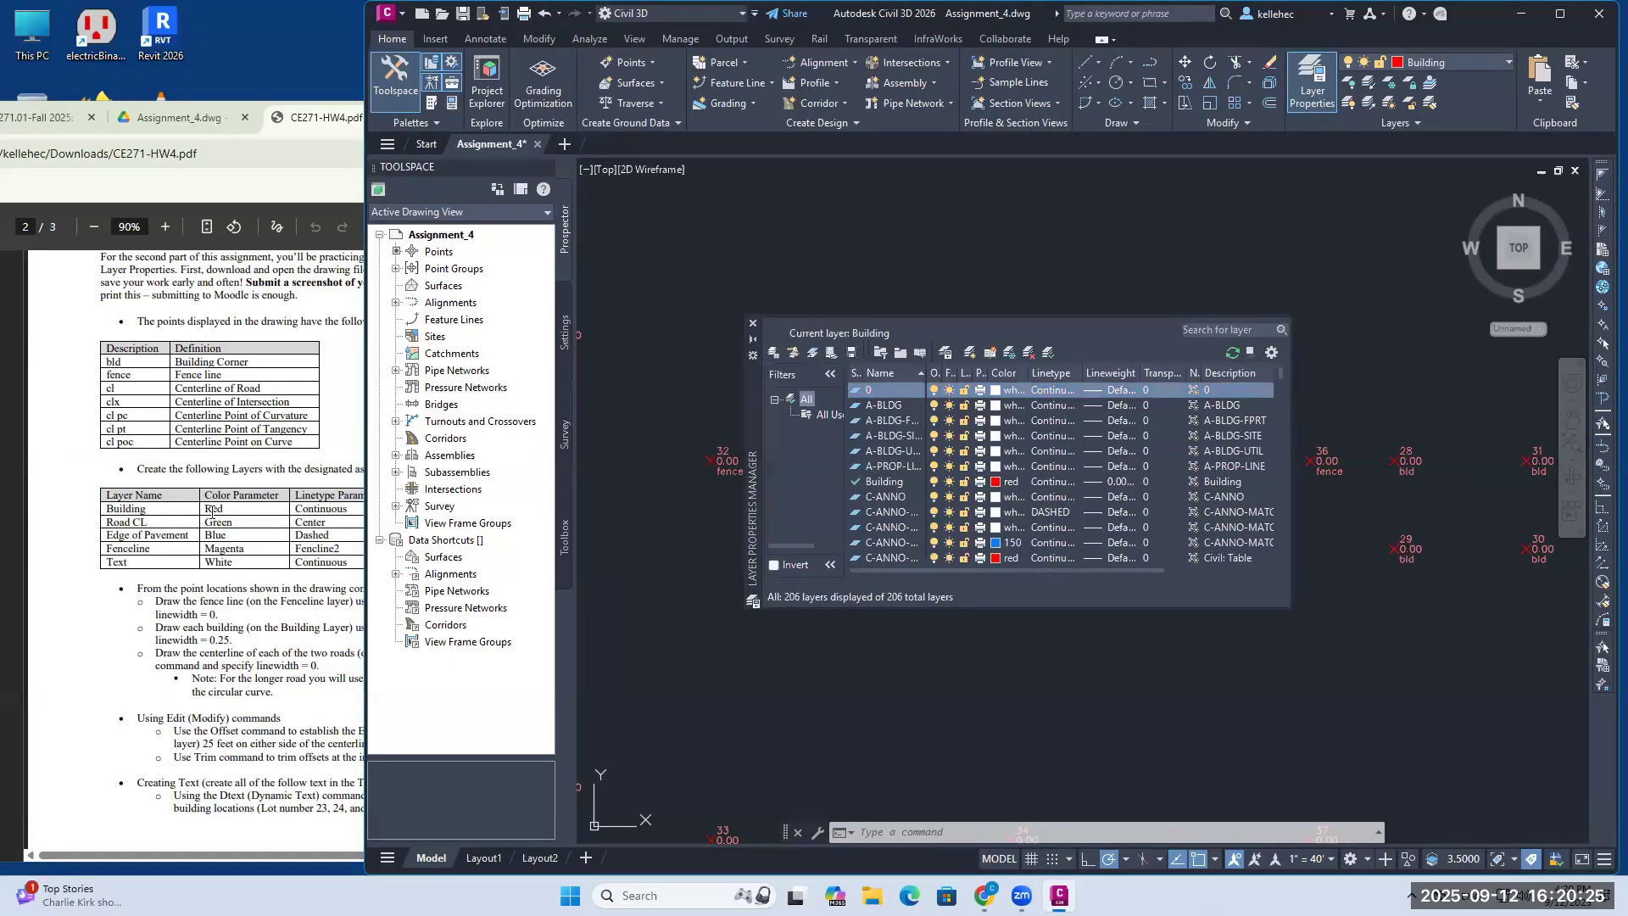
Step: Scroll the assignment PDF sideways, move the layer palette up and left, and add a new layer
left_click(321, 856)
left_click_drag(335, 855, 376, 853)
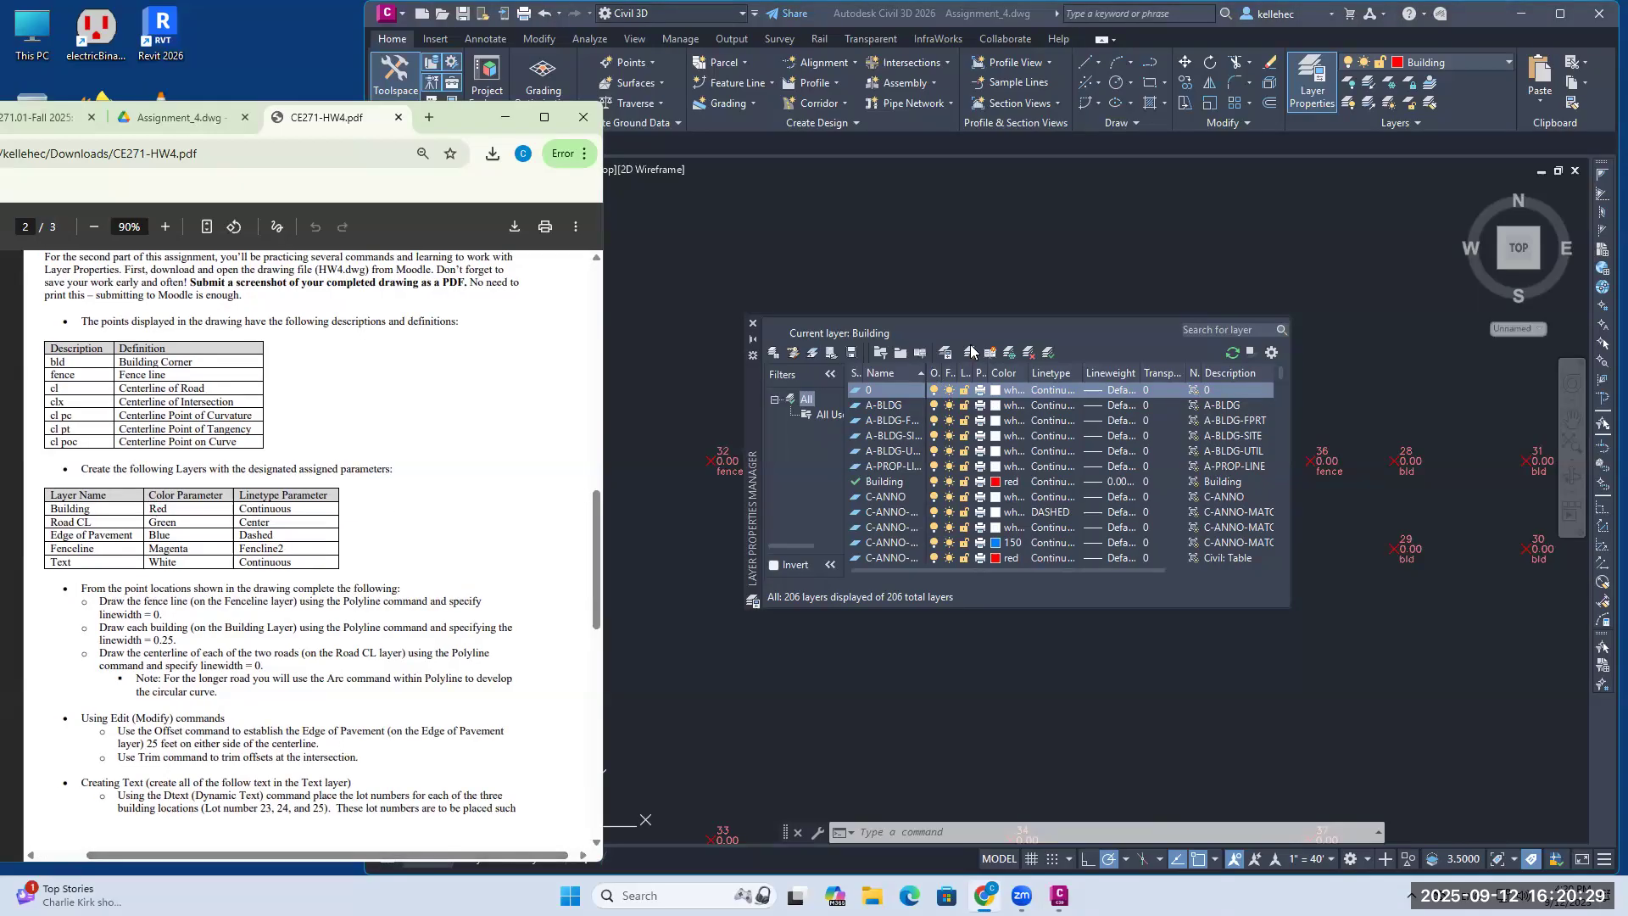
left_click(1004, 326)
left_click_drag(750, 431, 641, 378)
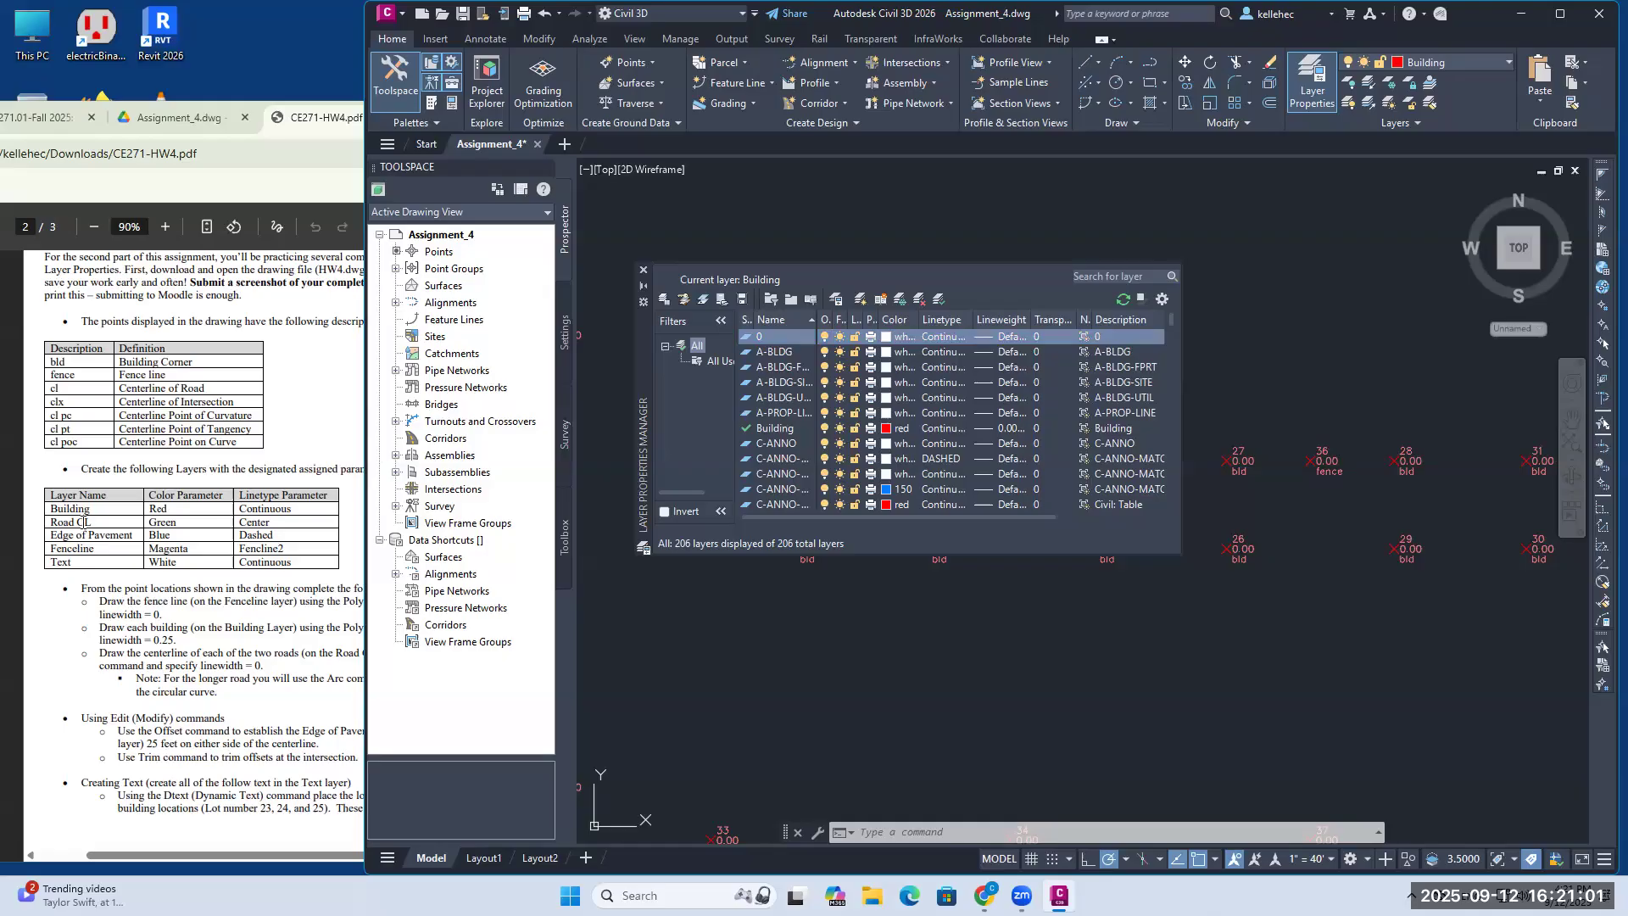
left_click(861, 299)
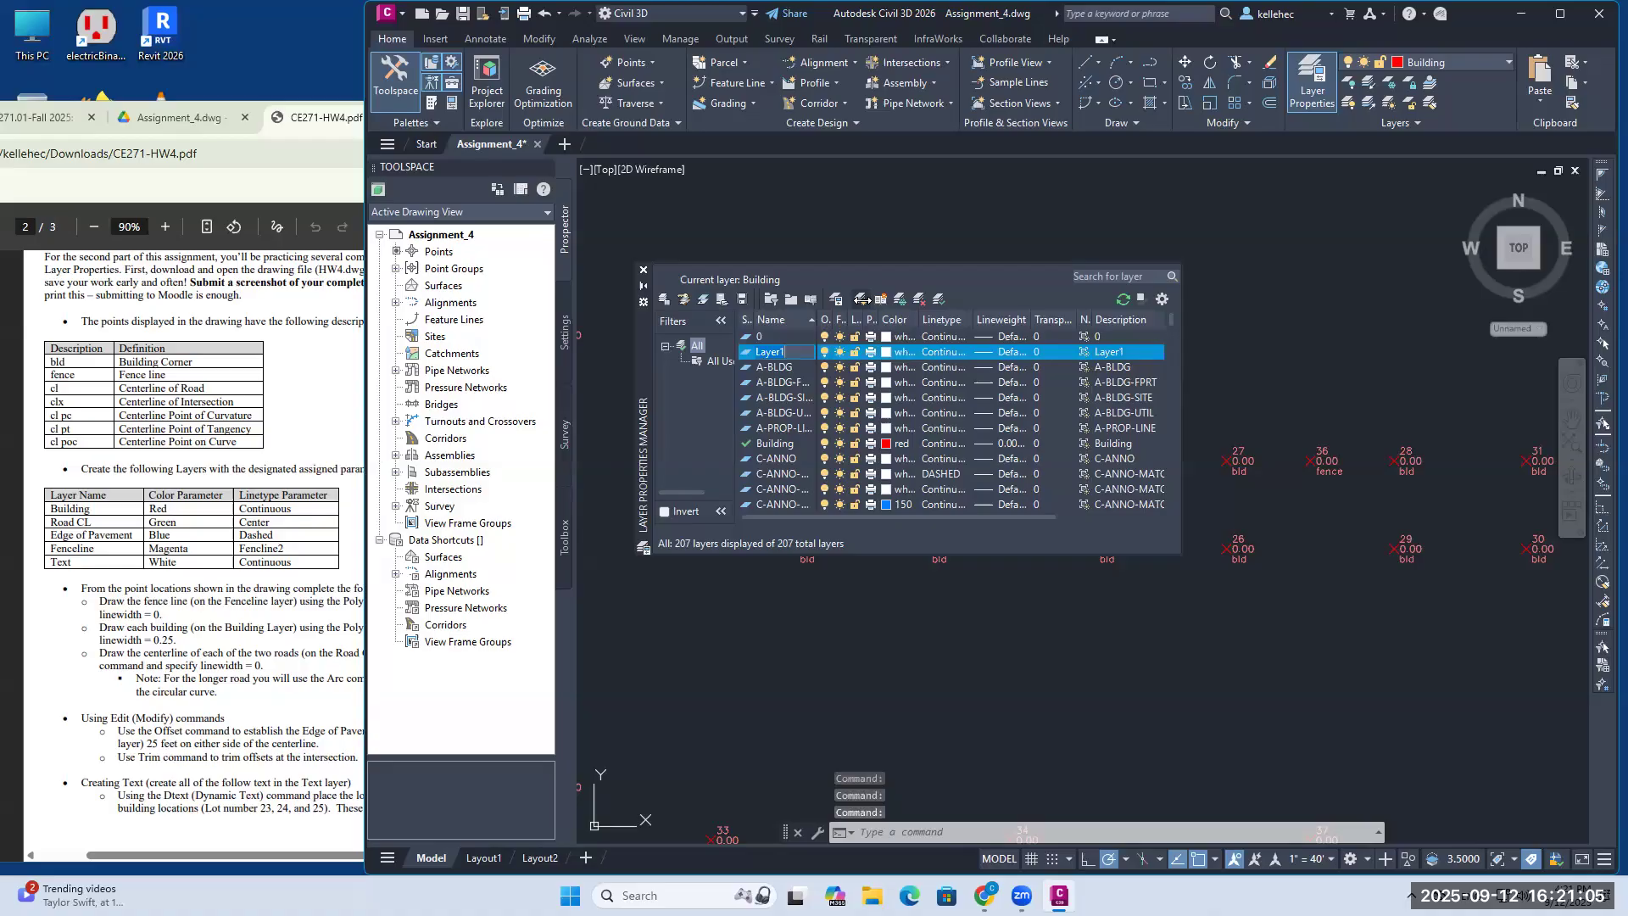
Step: Name the new layer Road CL with green colour 92 and CENTER linetype
type("Road CL")
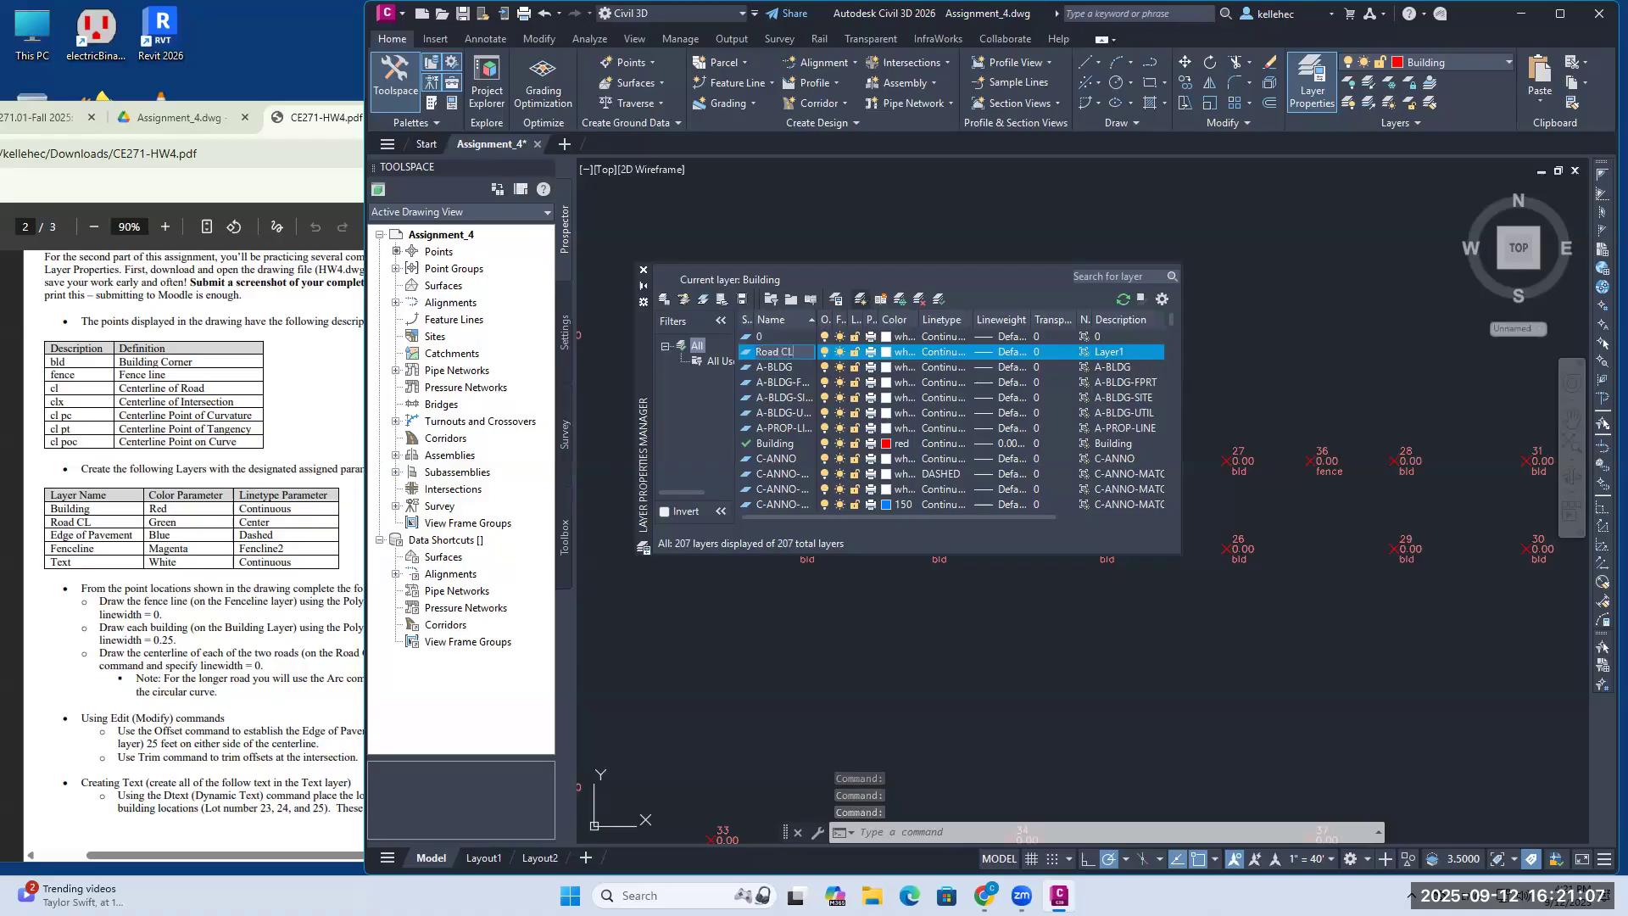
left_click(886, 353)
left_click(890, 356)
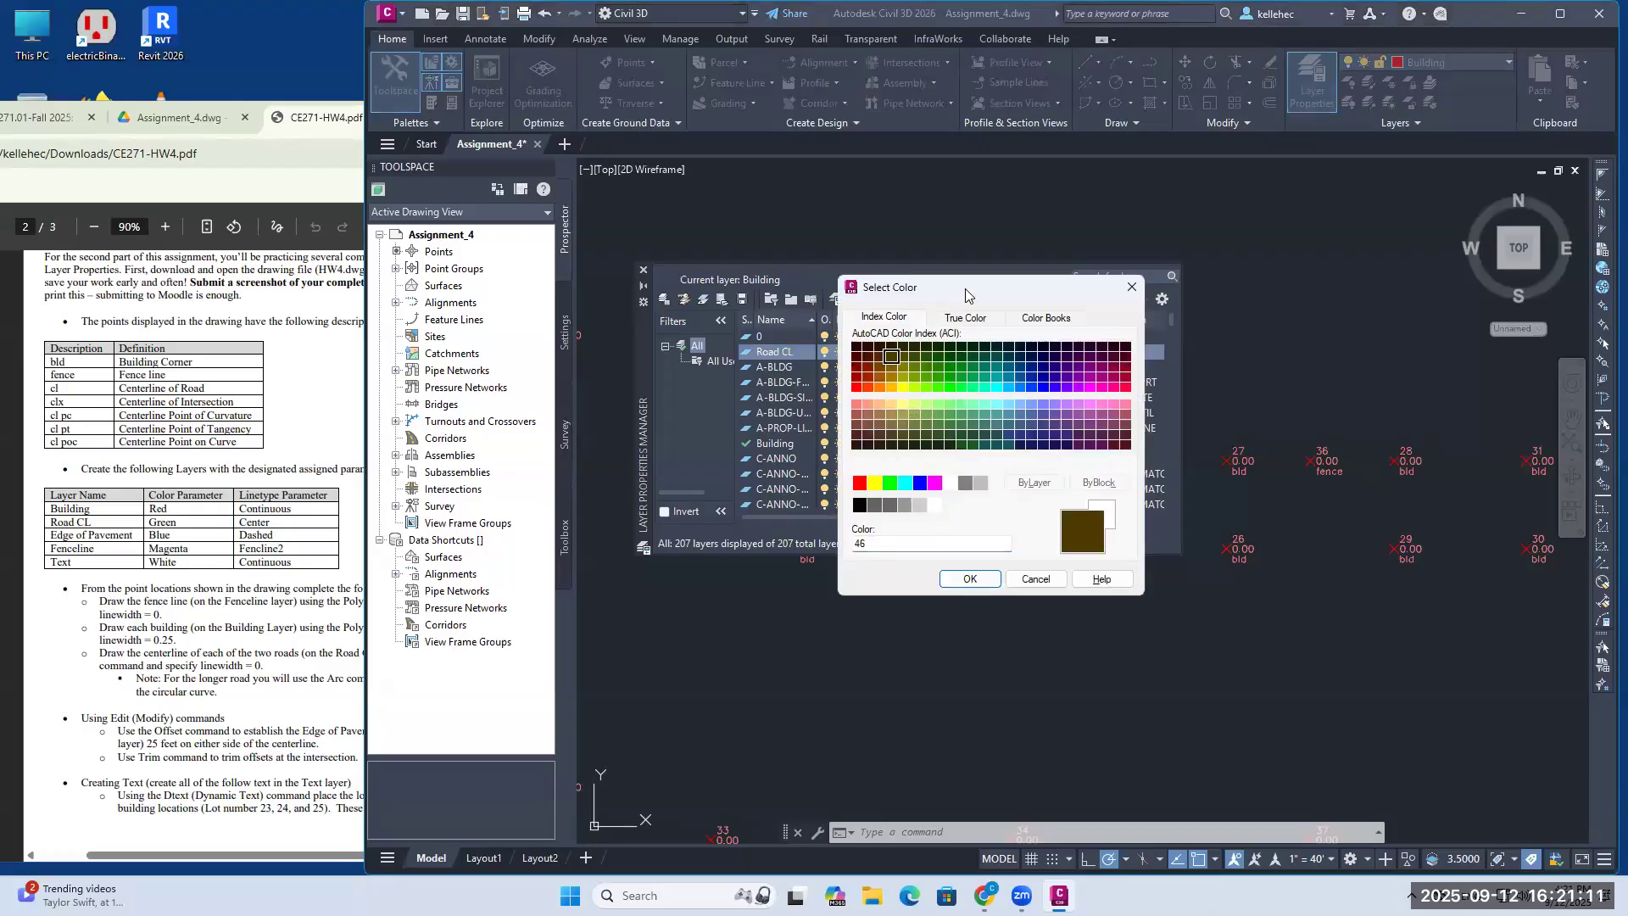
left_click_drag(964, 295, 984, 399)
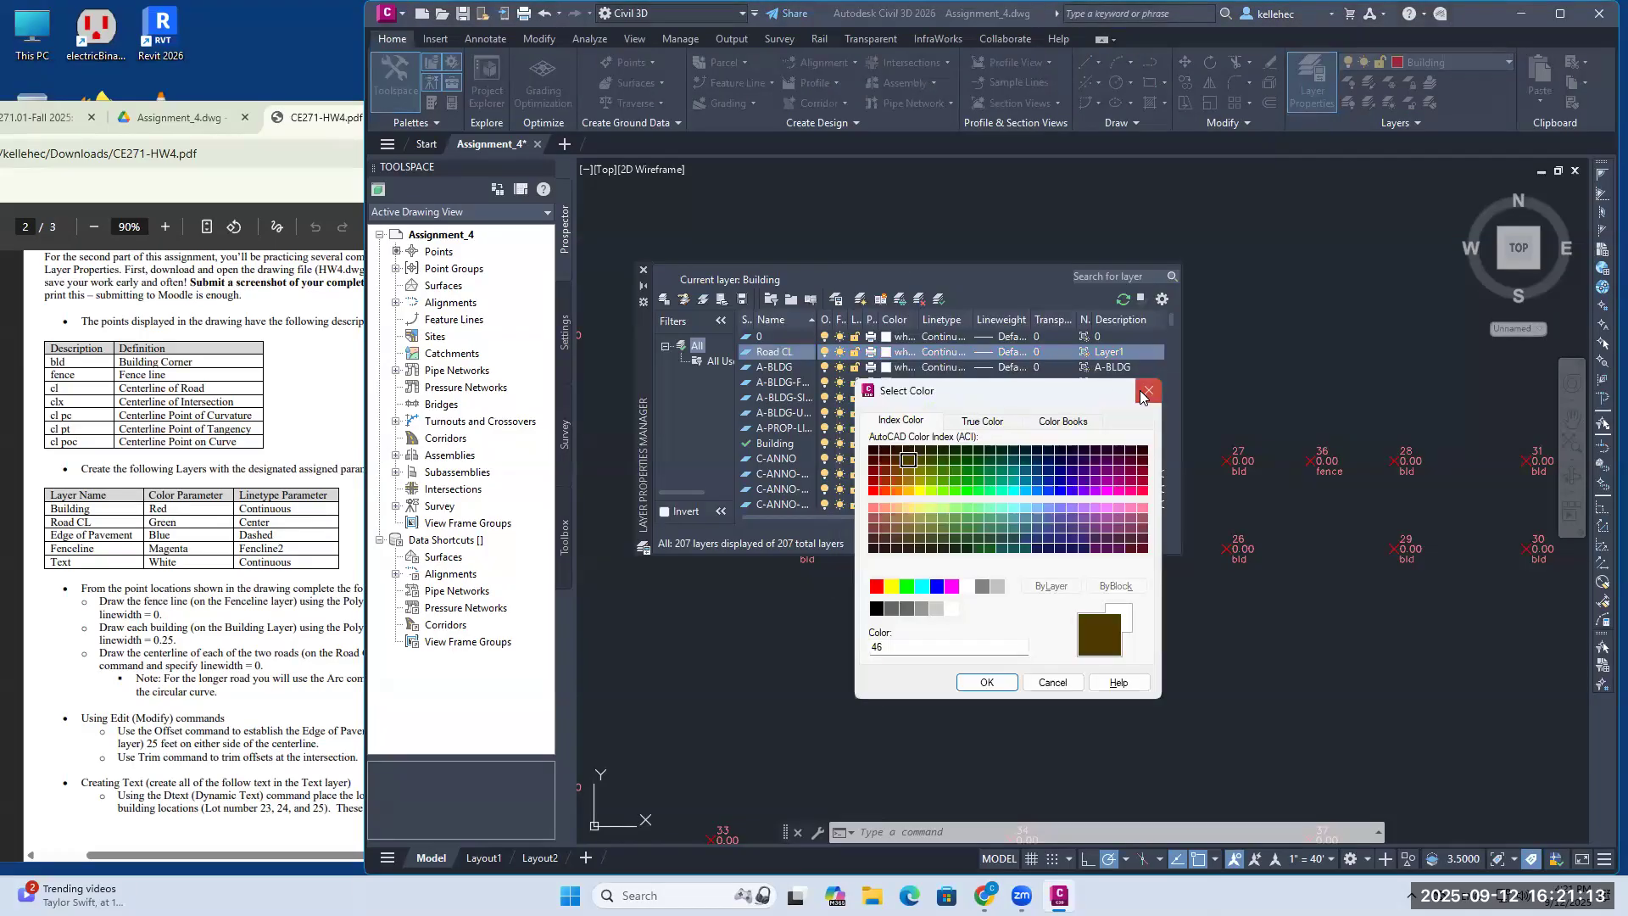
left_click(1150, 390)
left_click(884, 356)
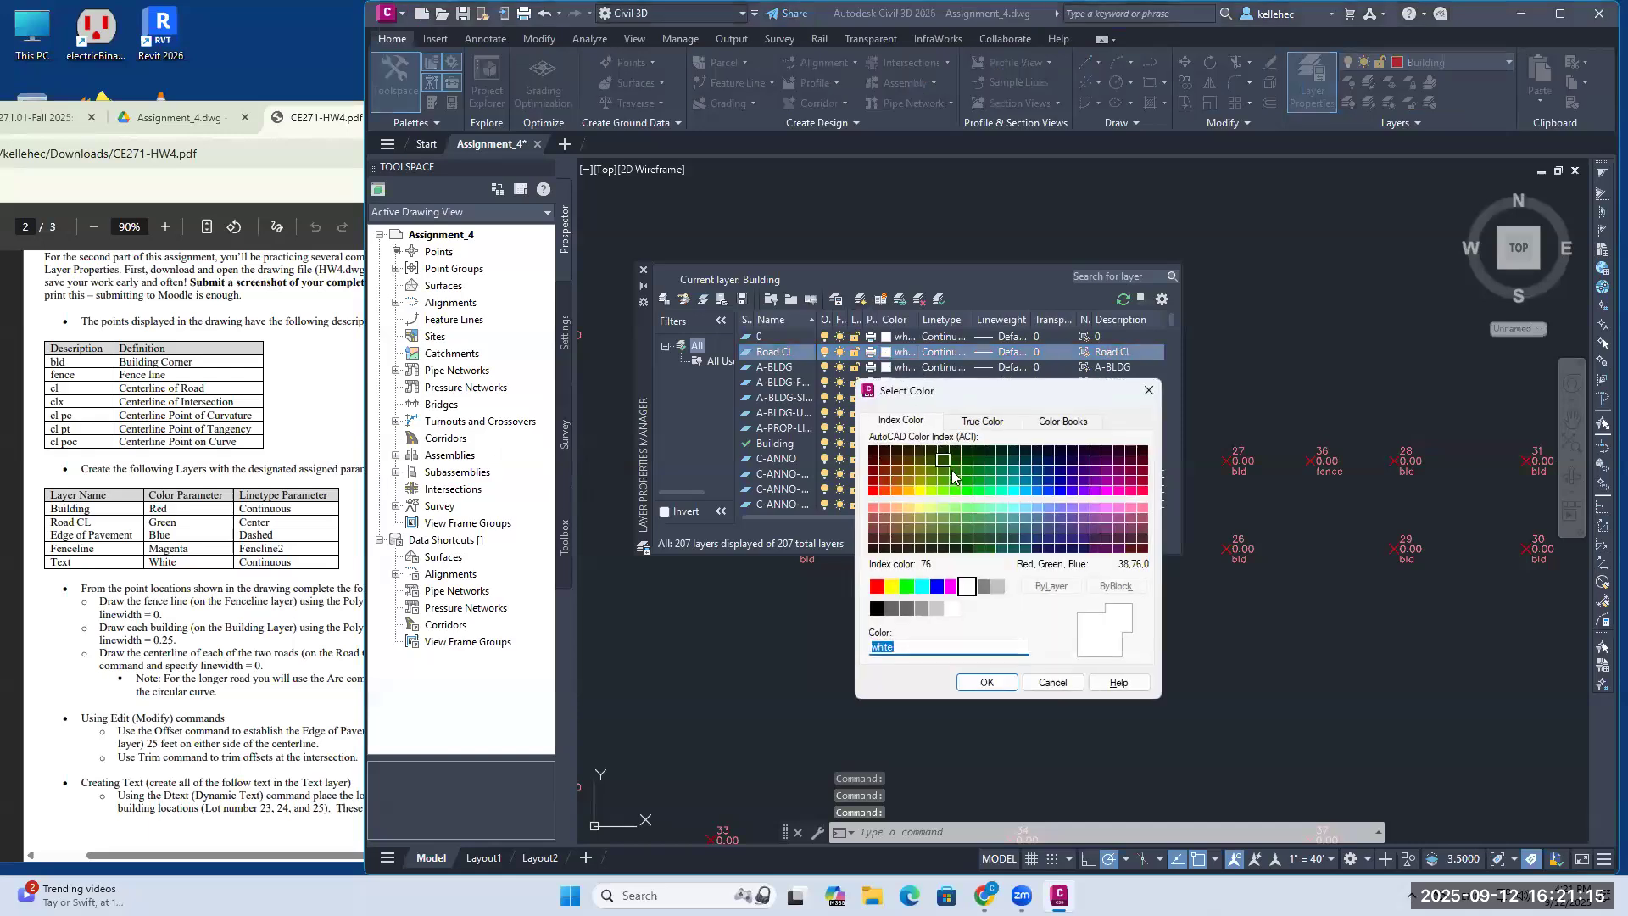
left_click(967, 480)
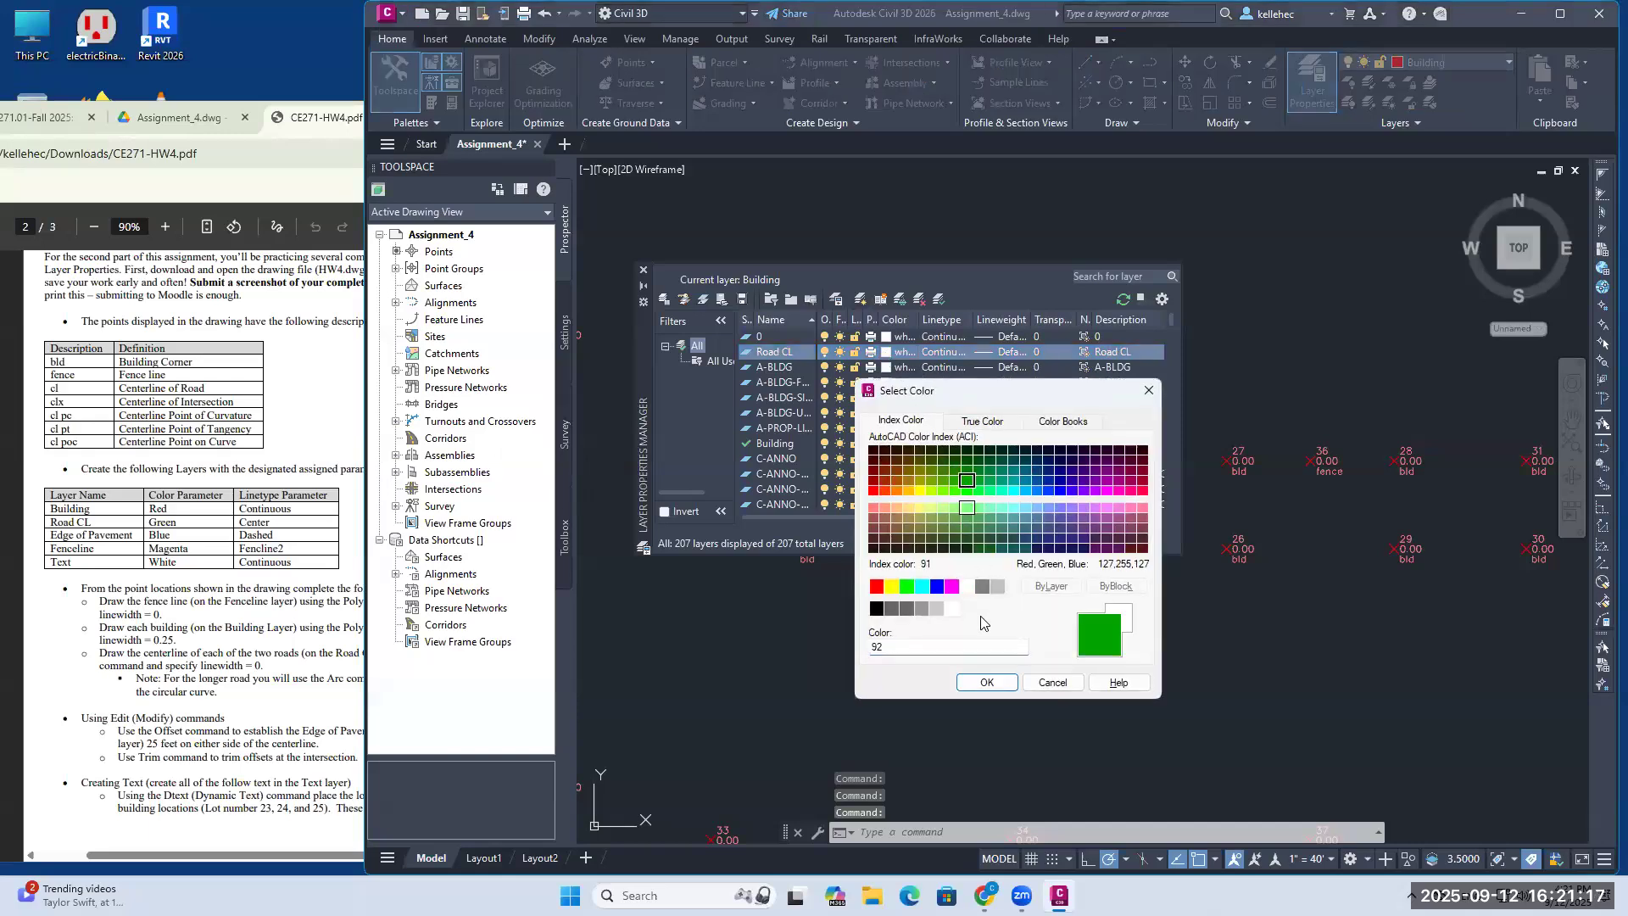
left_click(986, 683)
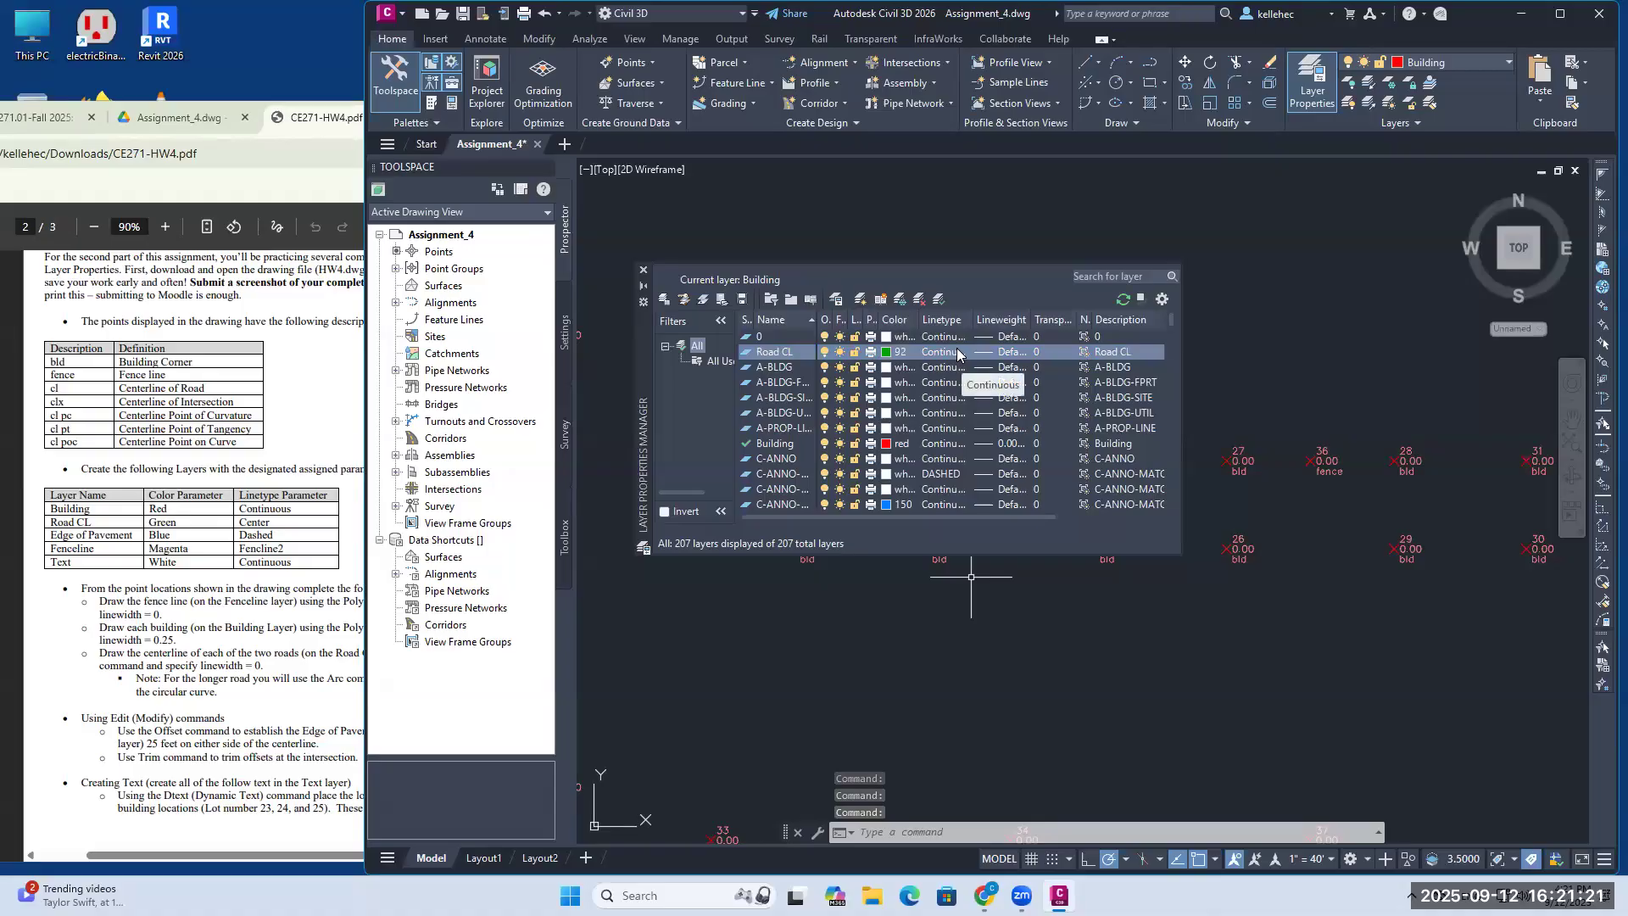
left_click(957, 352)
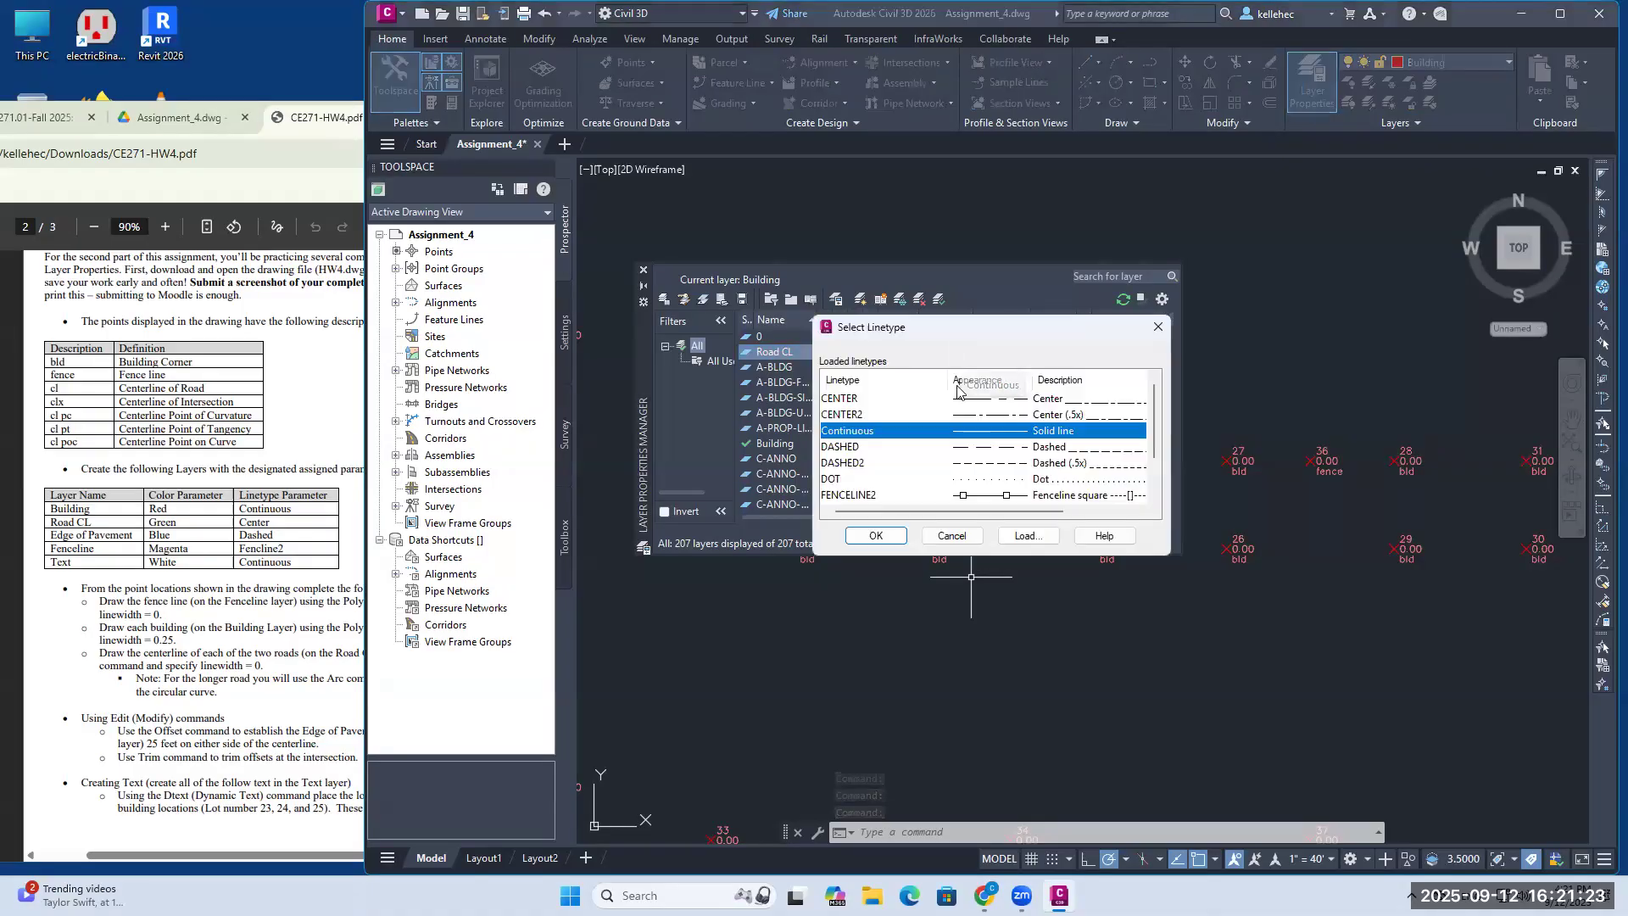
left_click(843, 397)
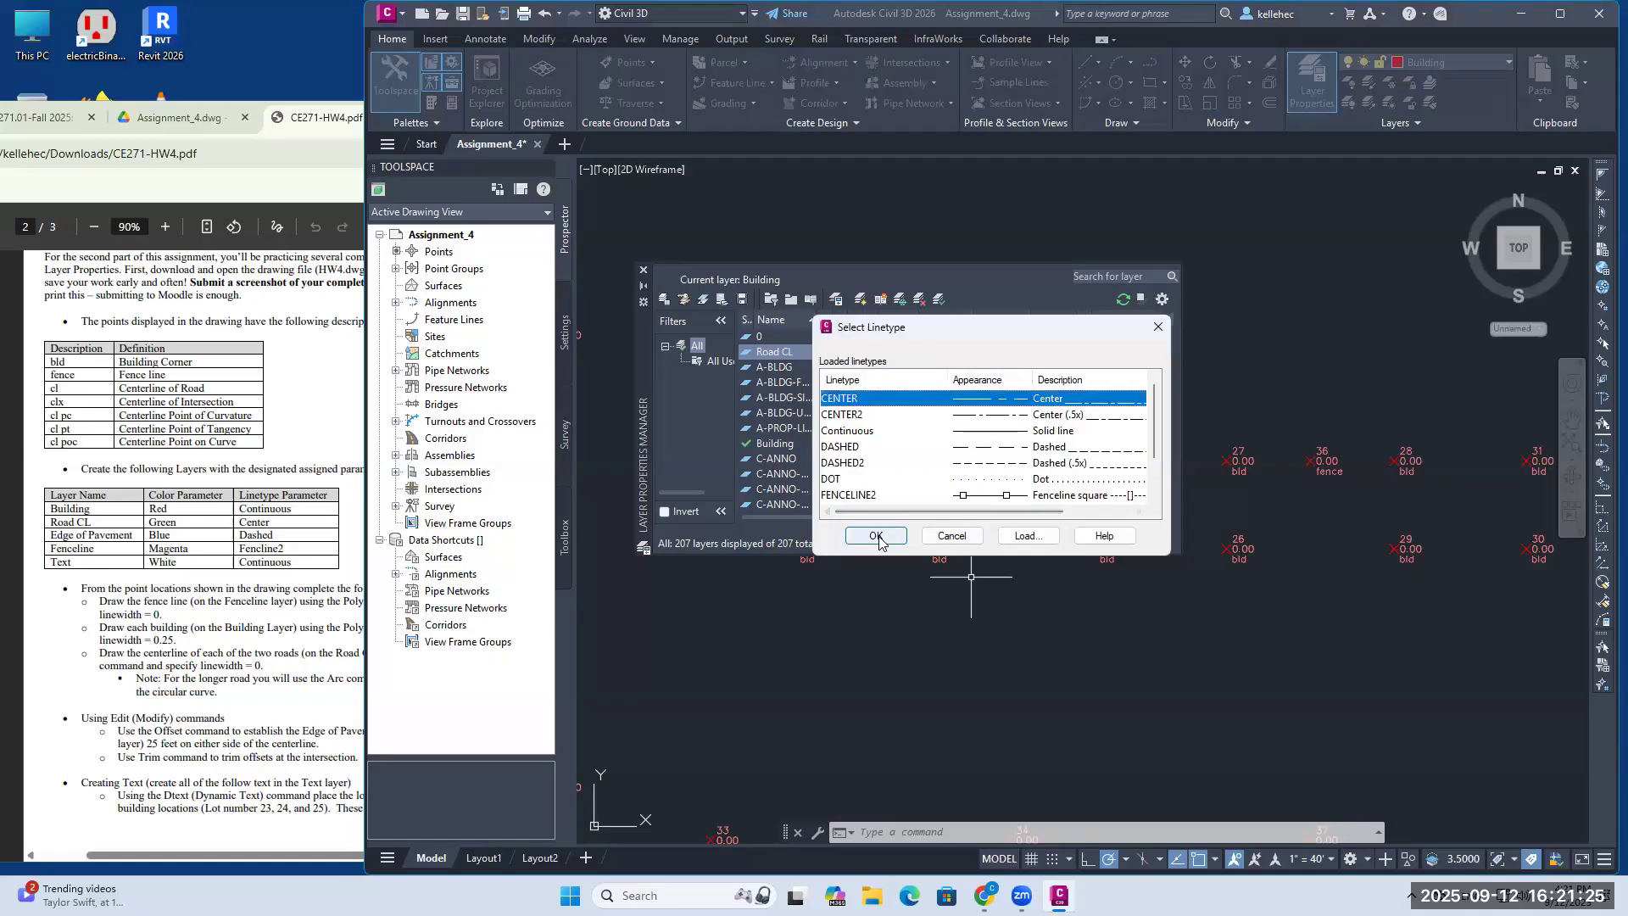
left_click(875, 535)
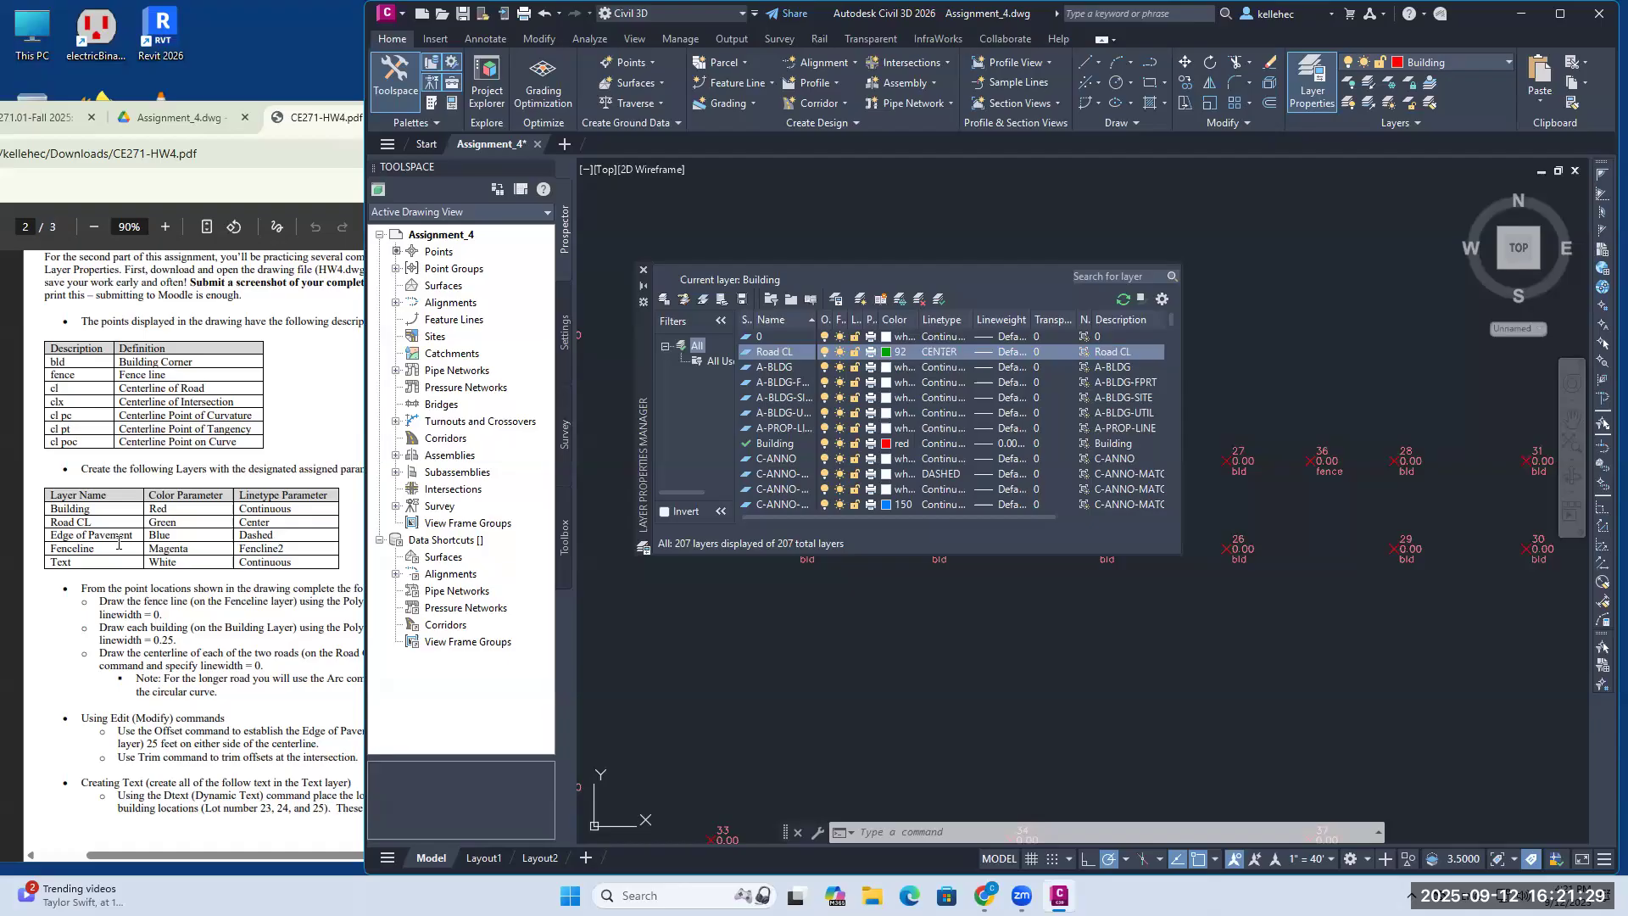
Step: Add an Edge of Pavement layer with blue colour 150 and DASHED linetype
left_click(861, 304)
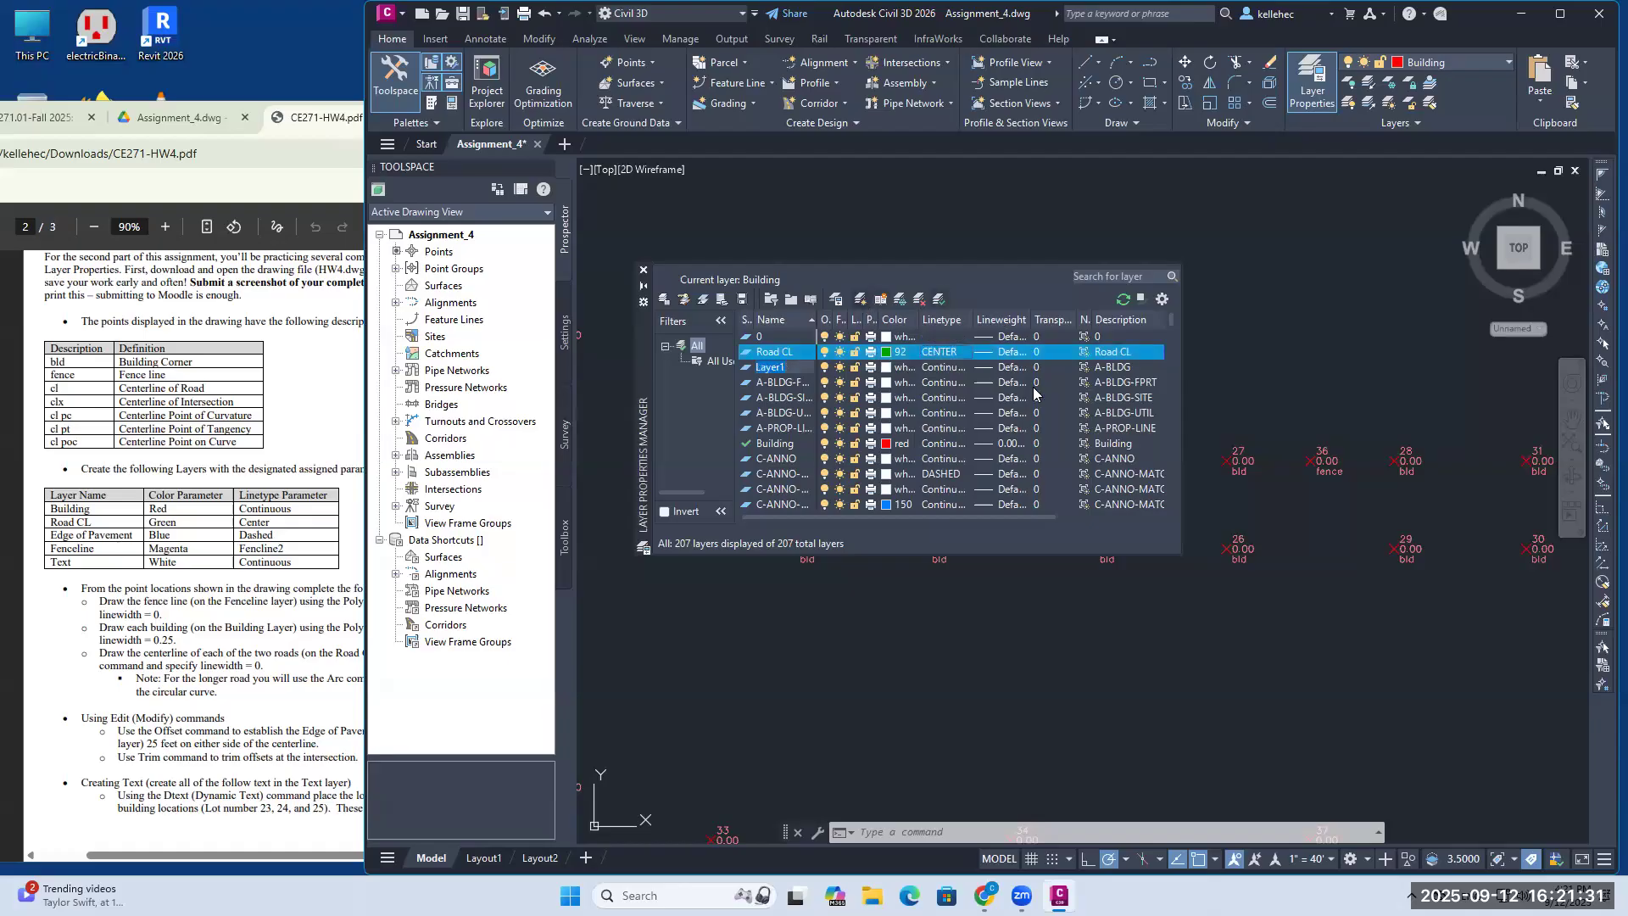
type("Ed")
type("ge Of")
type("Pavement")
key("Return")
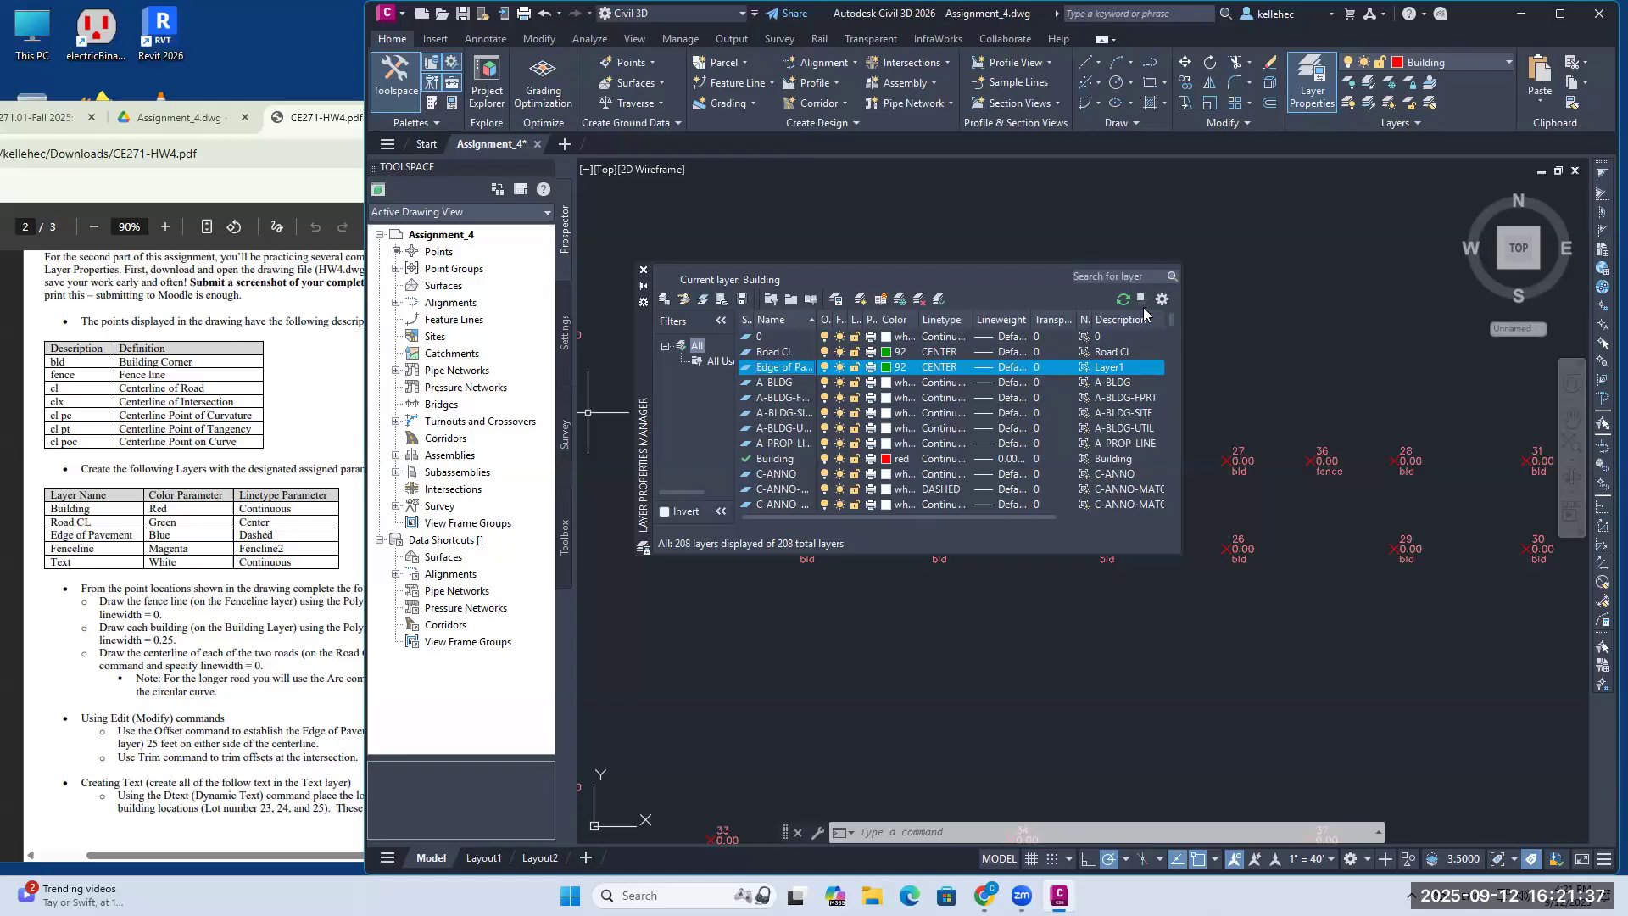
left_click(896, 371)
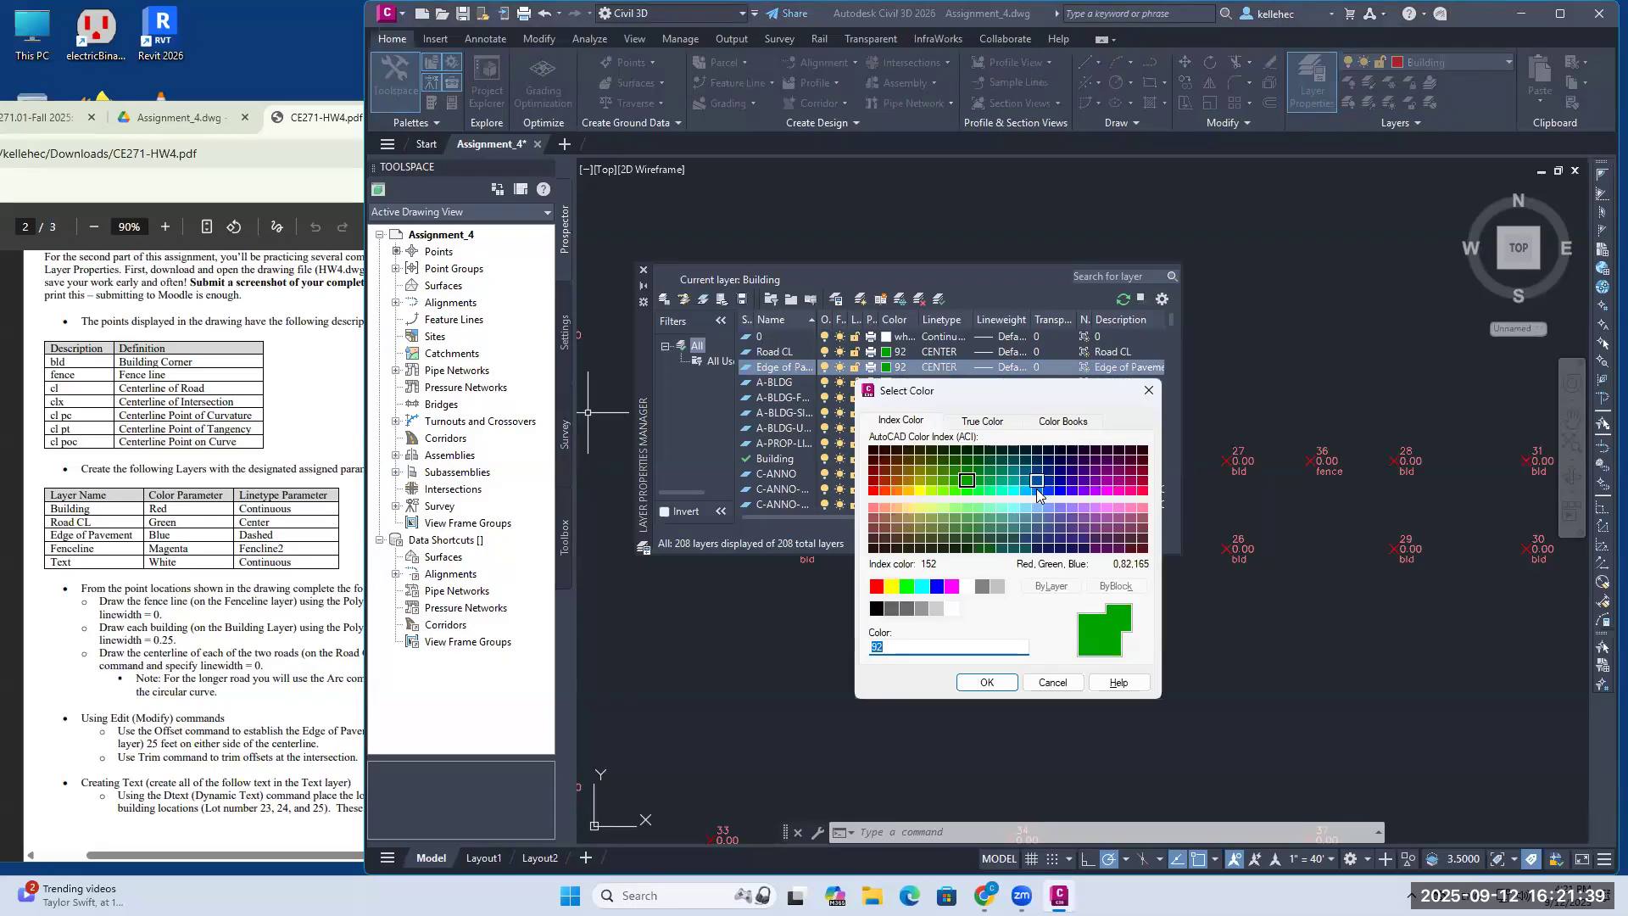
left_click(1037, 492)
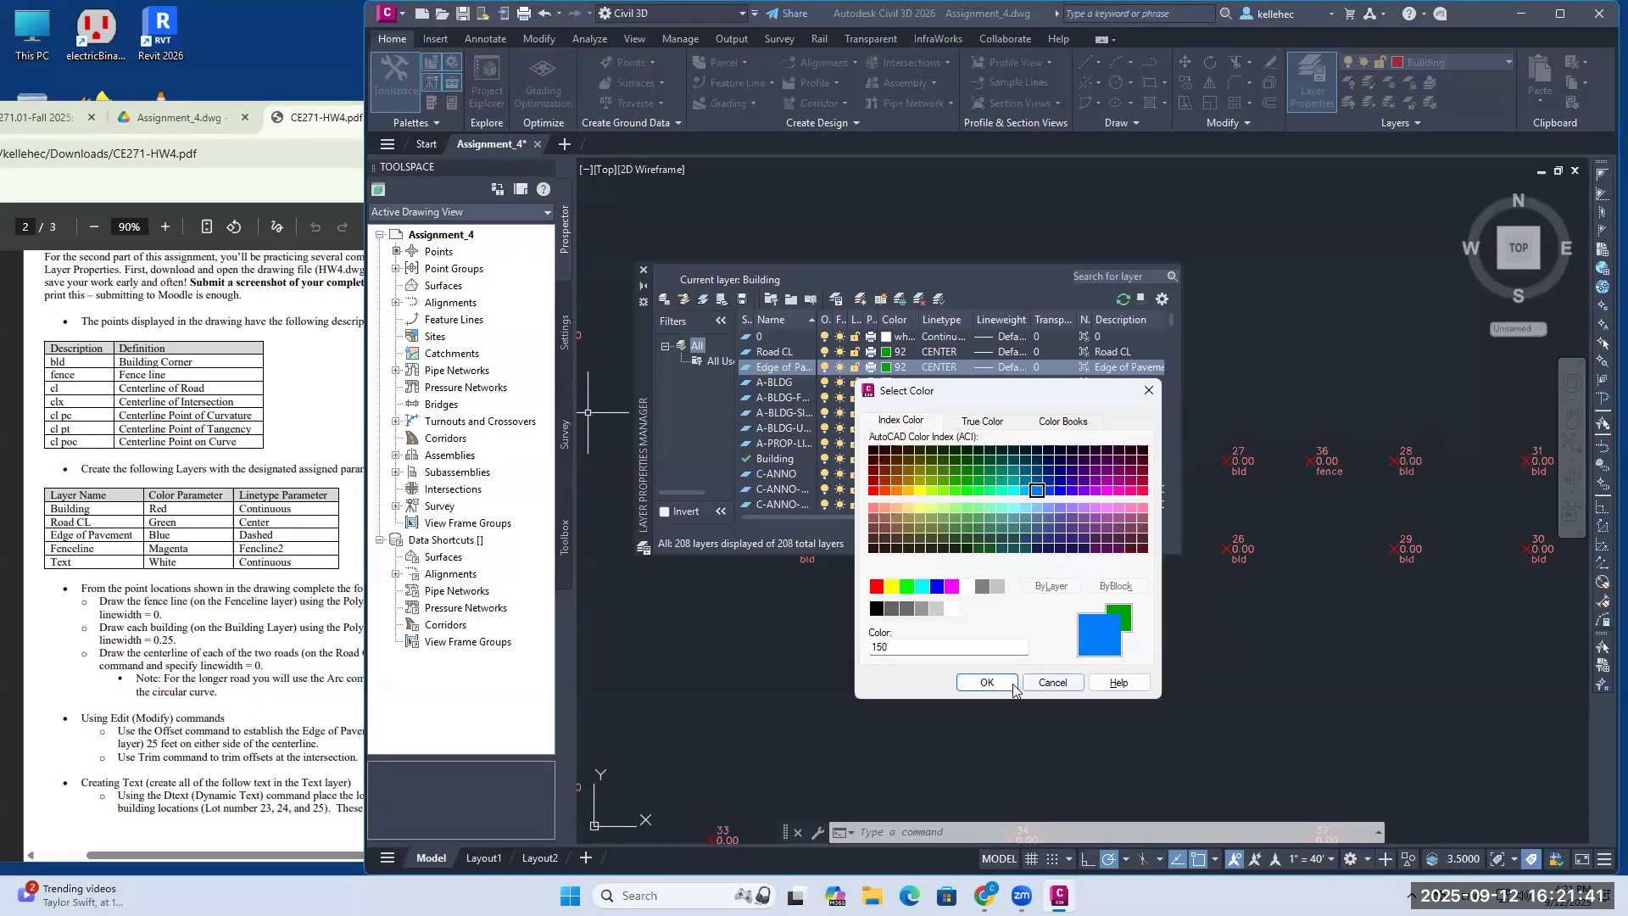
left_click(986, 683)
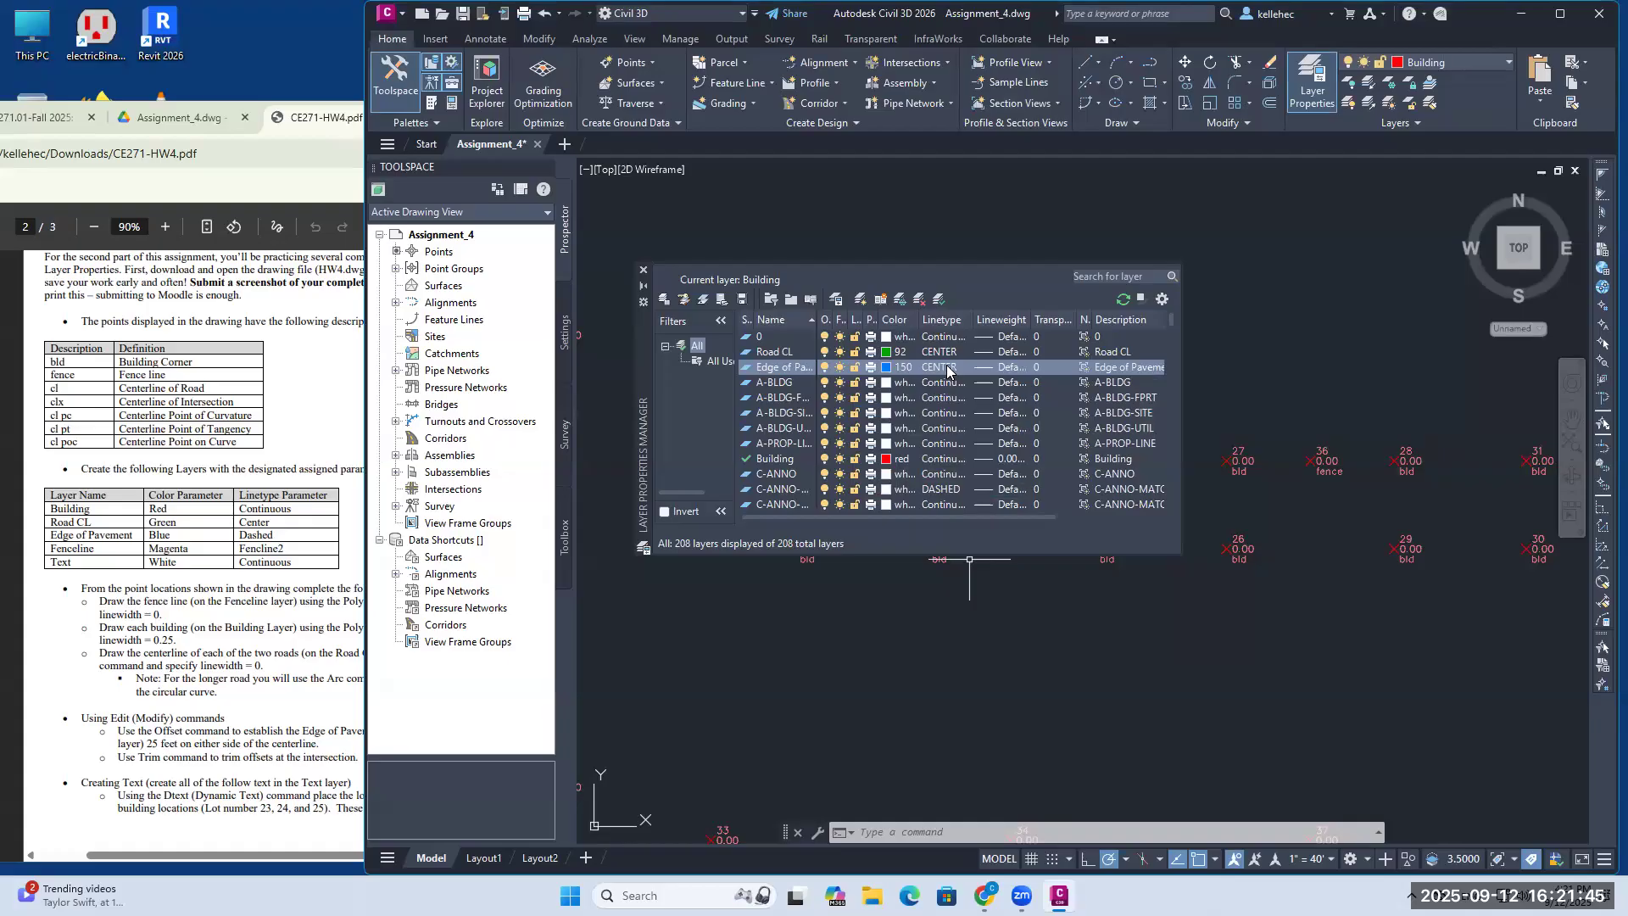
left_click(947, 372)
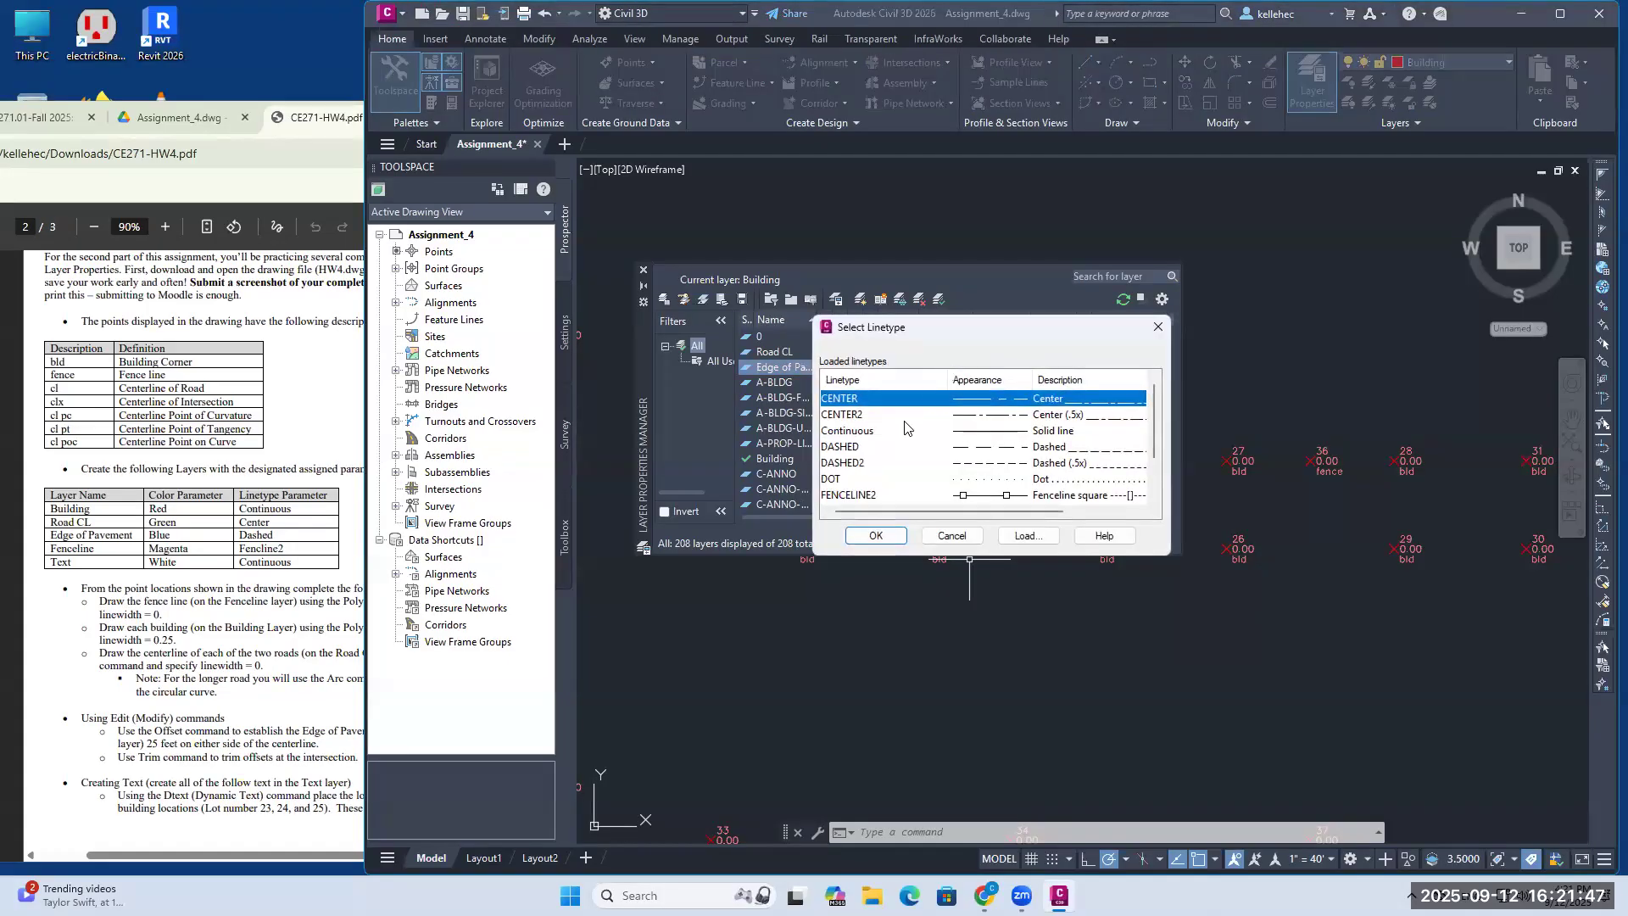
left_click(866, 449)
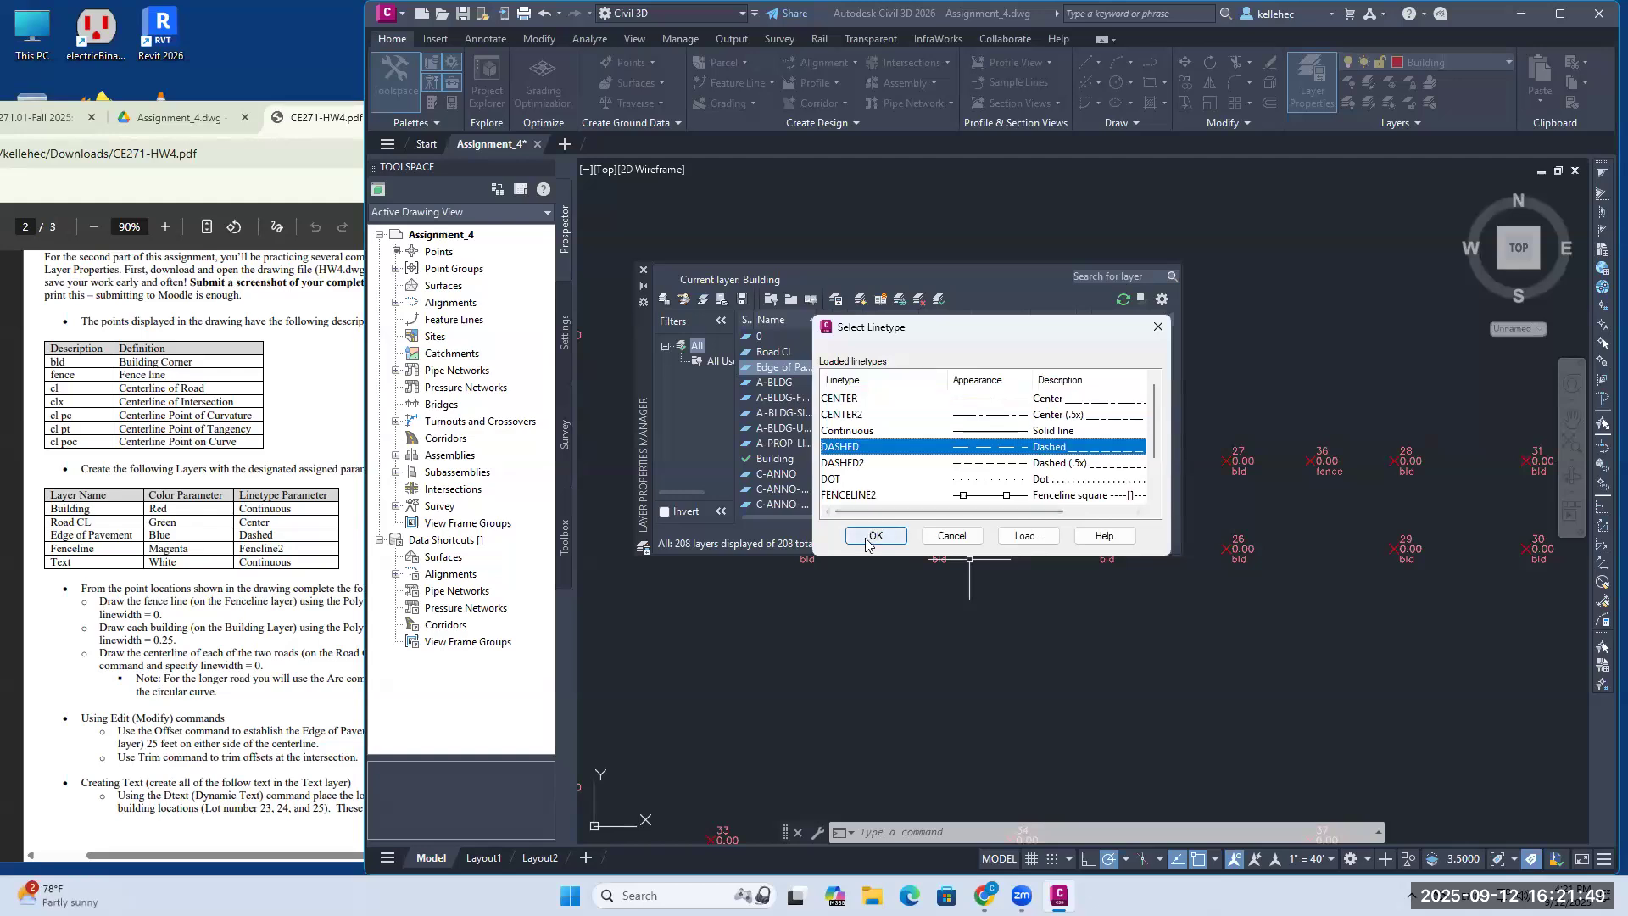
left_click(875, 536)
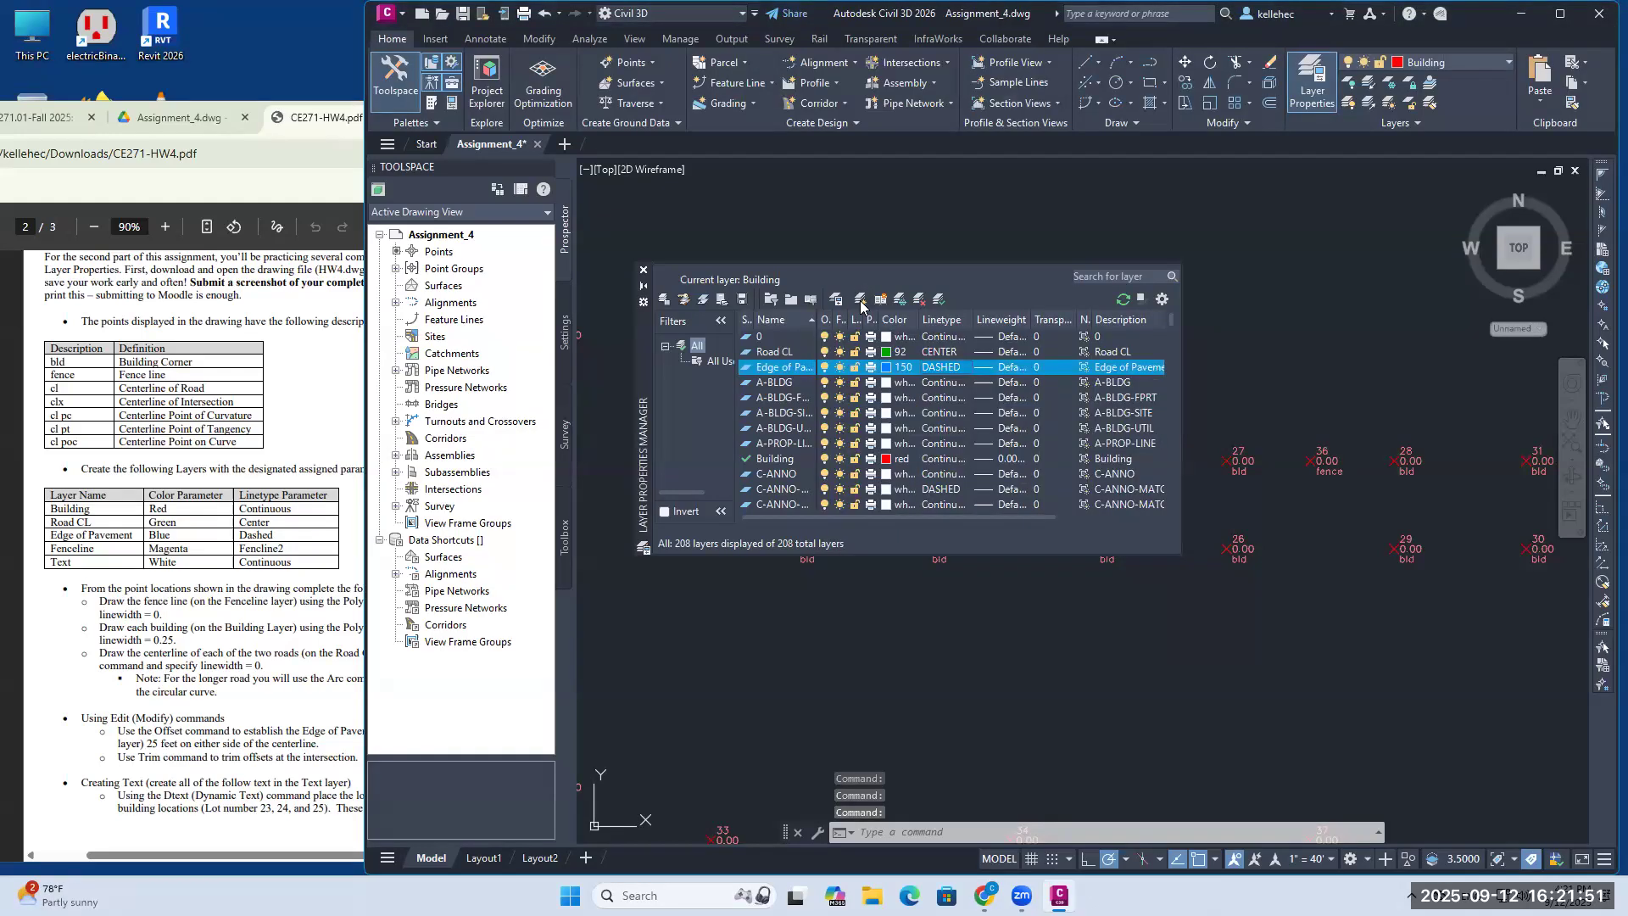
Step: Add a Fenceline layer with magenta colour 210 and FENCELINE2 linetype
left_click(860, 301)
type("Fenceline")
key("Return")
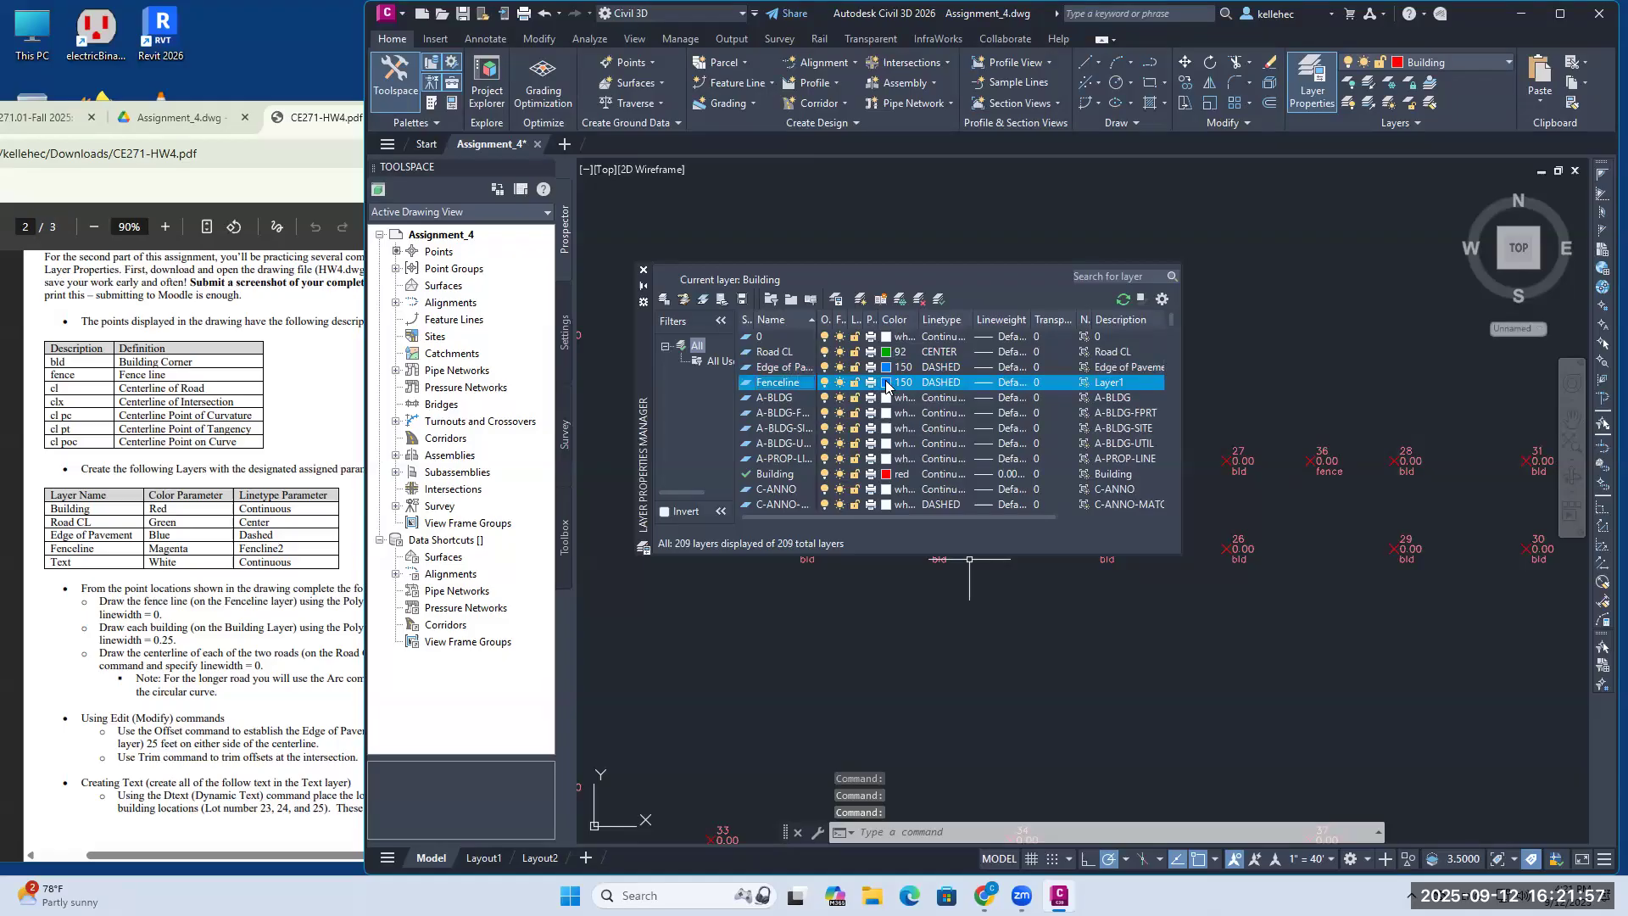
left_click(886, 382)
left_click(1107, 492)
left_click(987, 681)
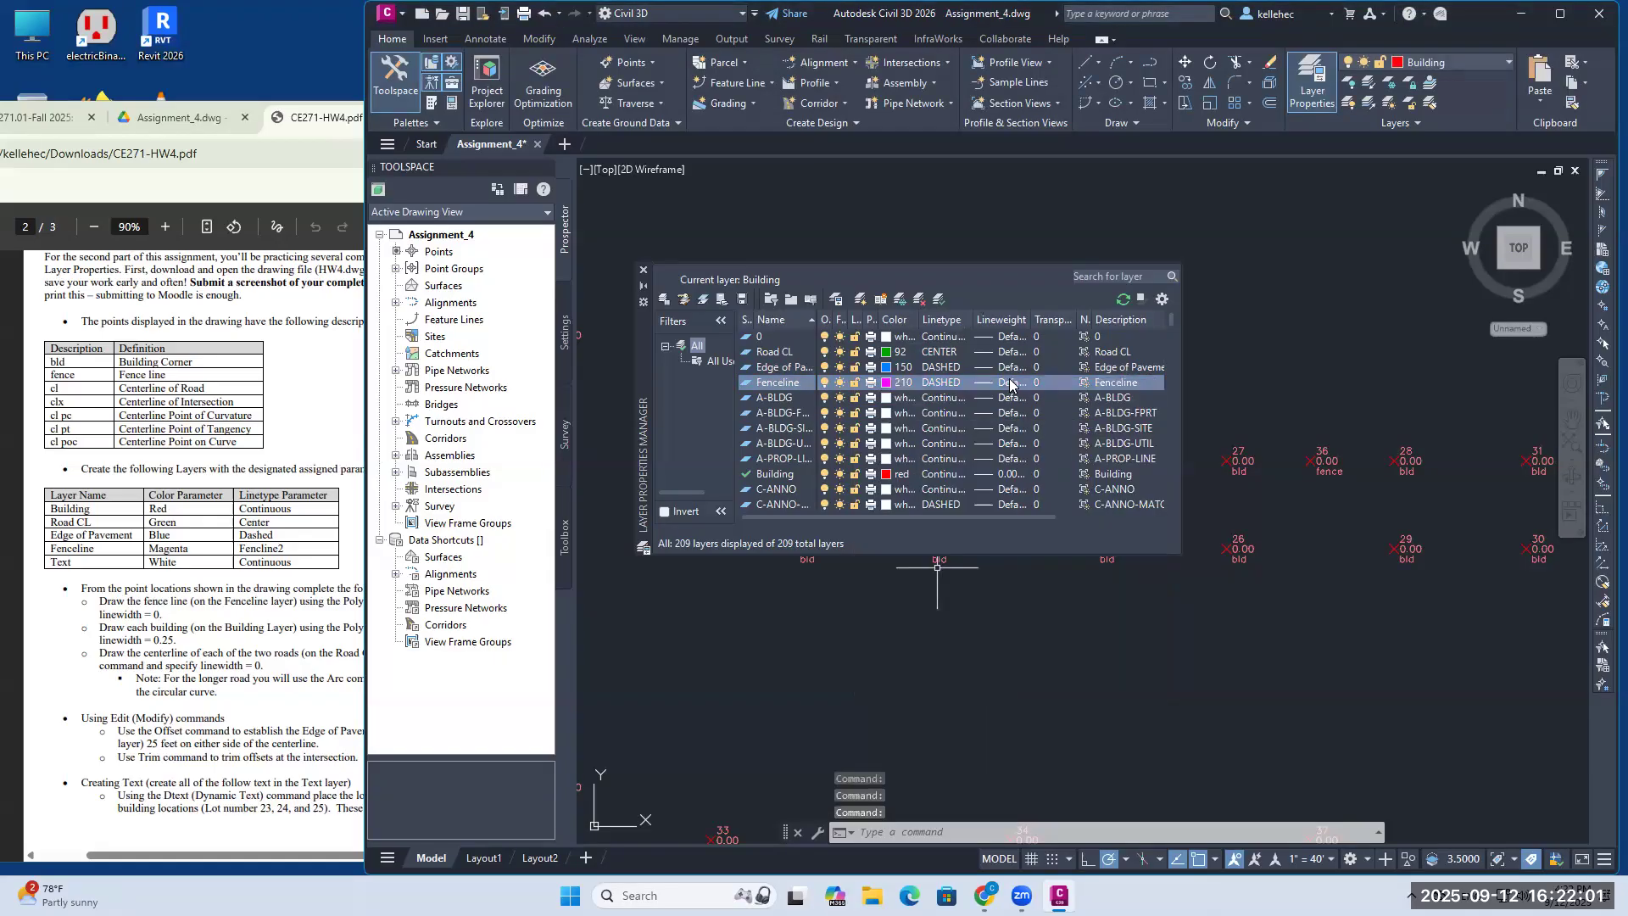
left_click(956, 382)
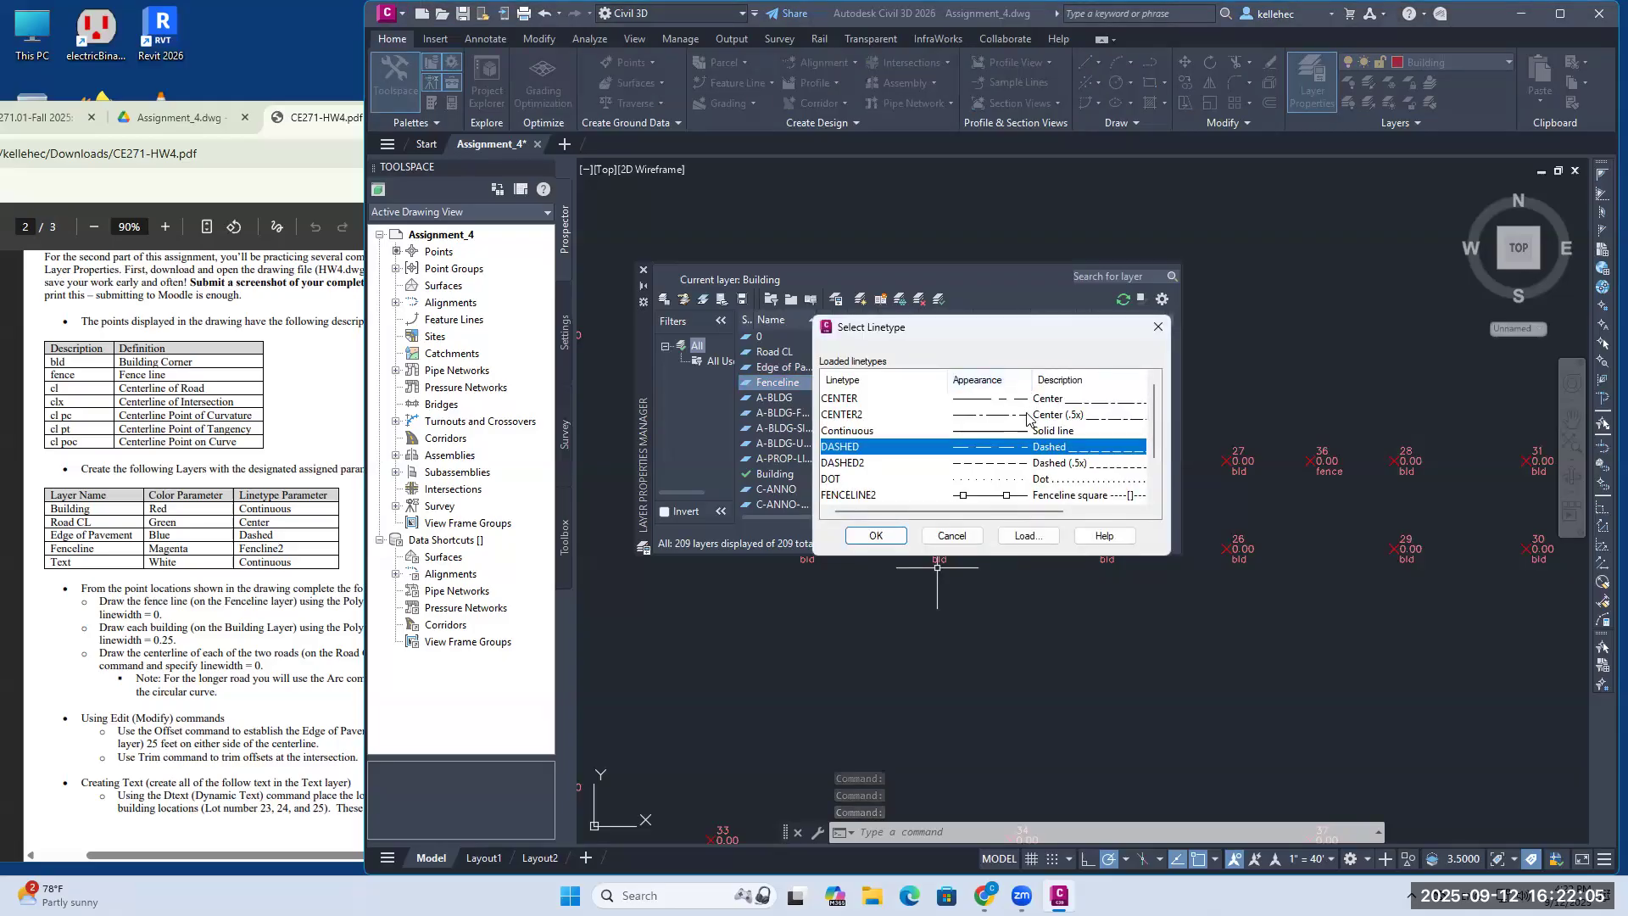
left_click(898, 495)
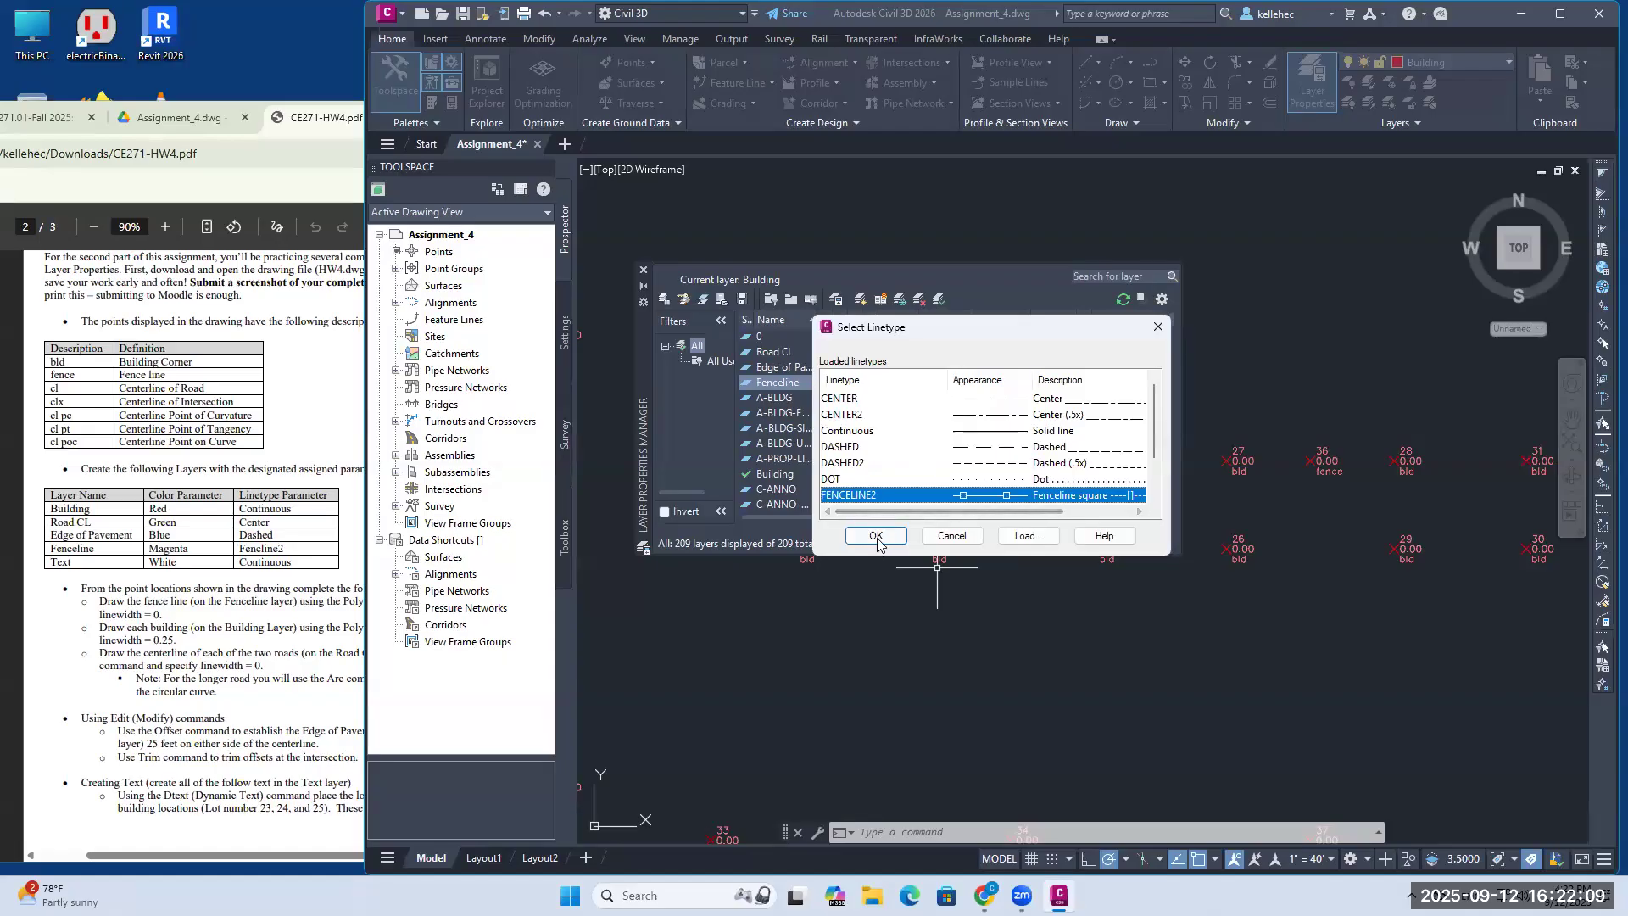
key("Return")
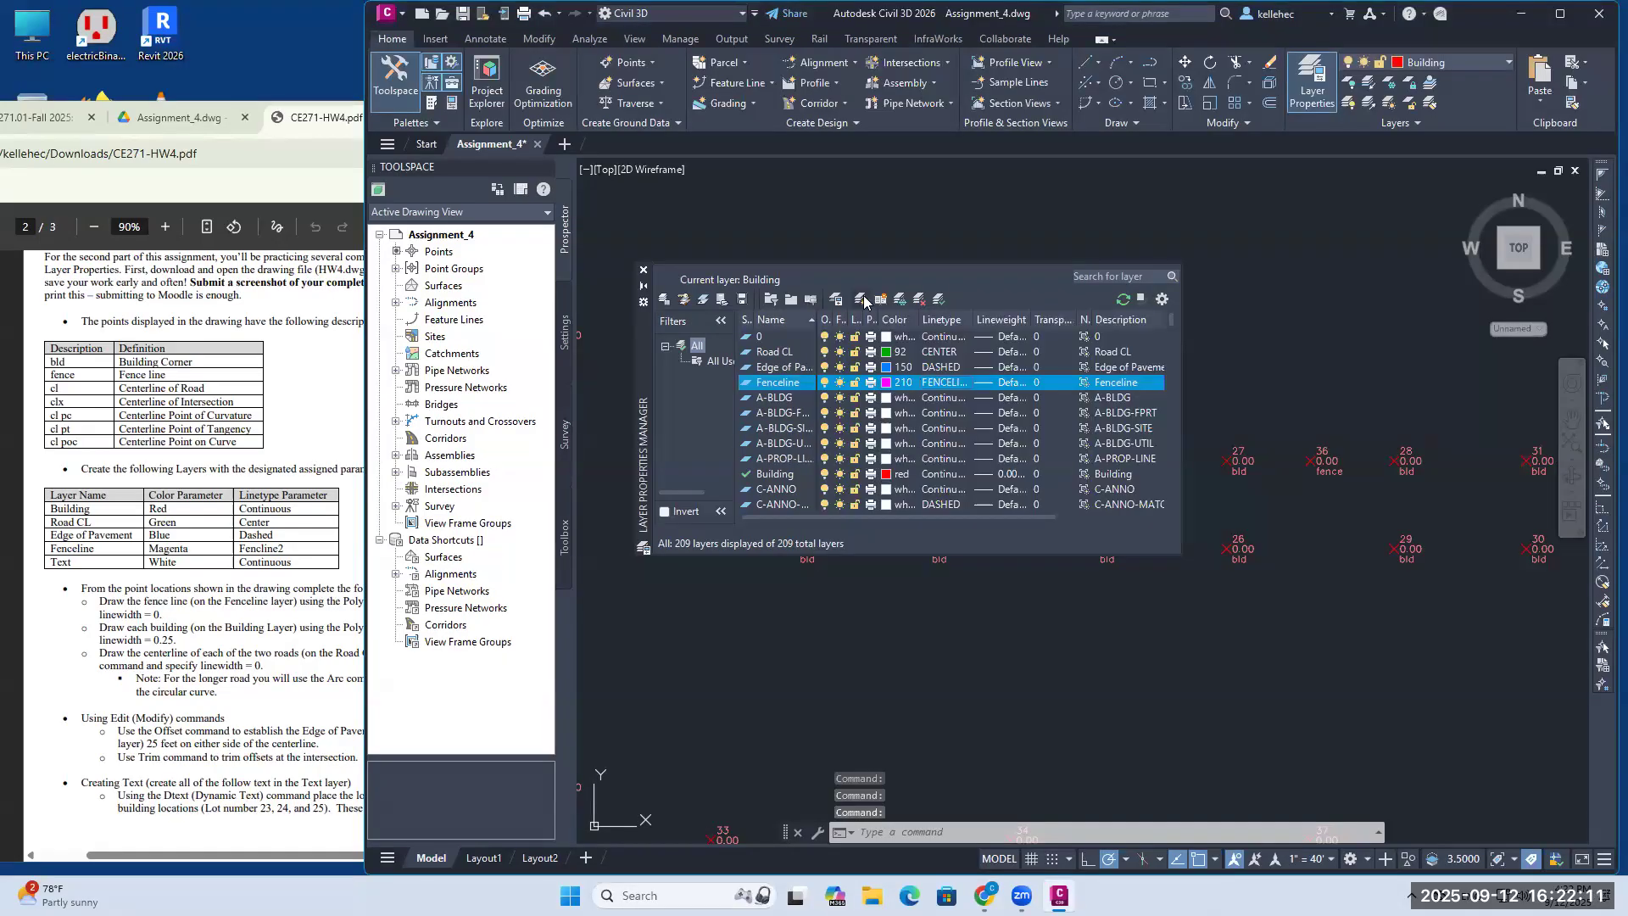
Step: Add a Text layer with white colour and Continuous linetype
left_click(861, 299)
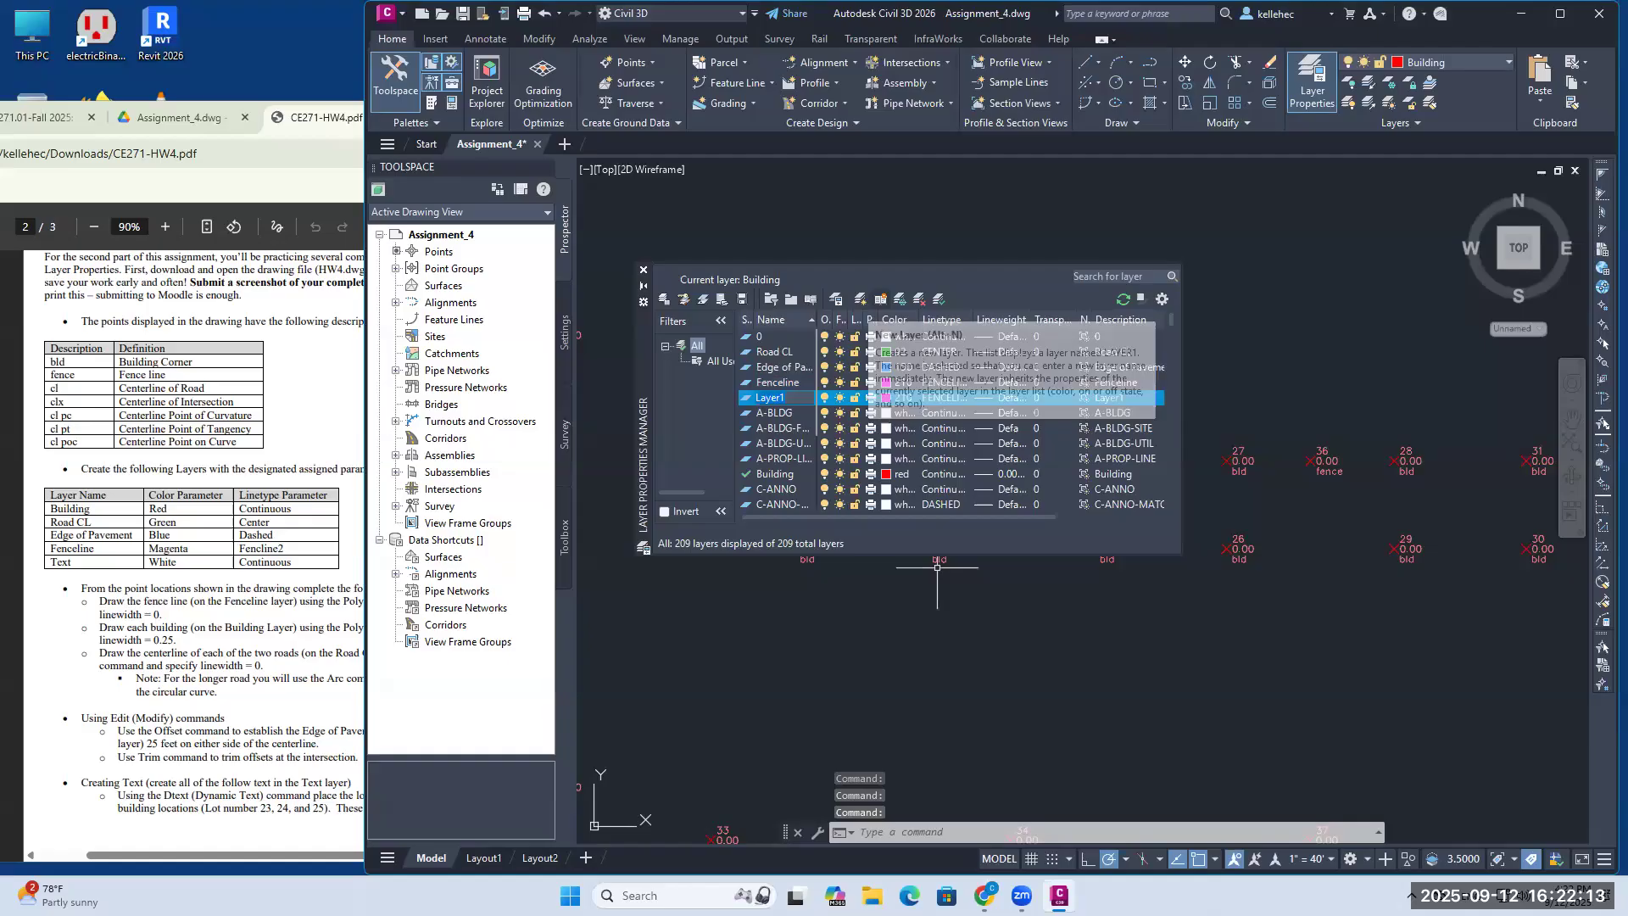
type("Text")
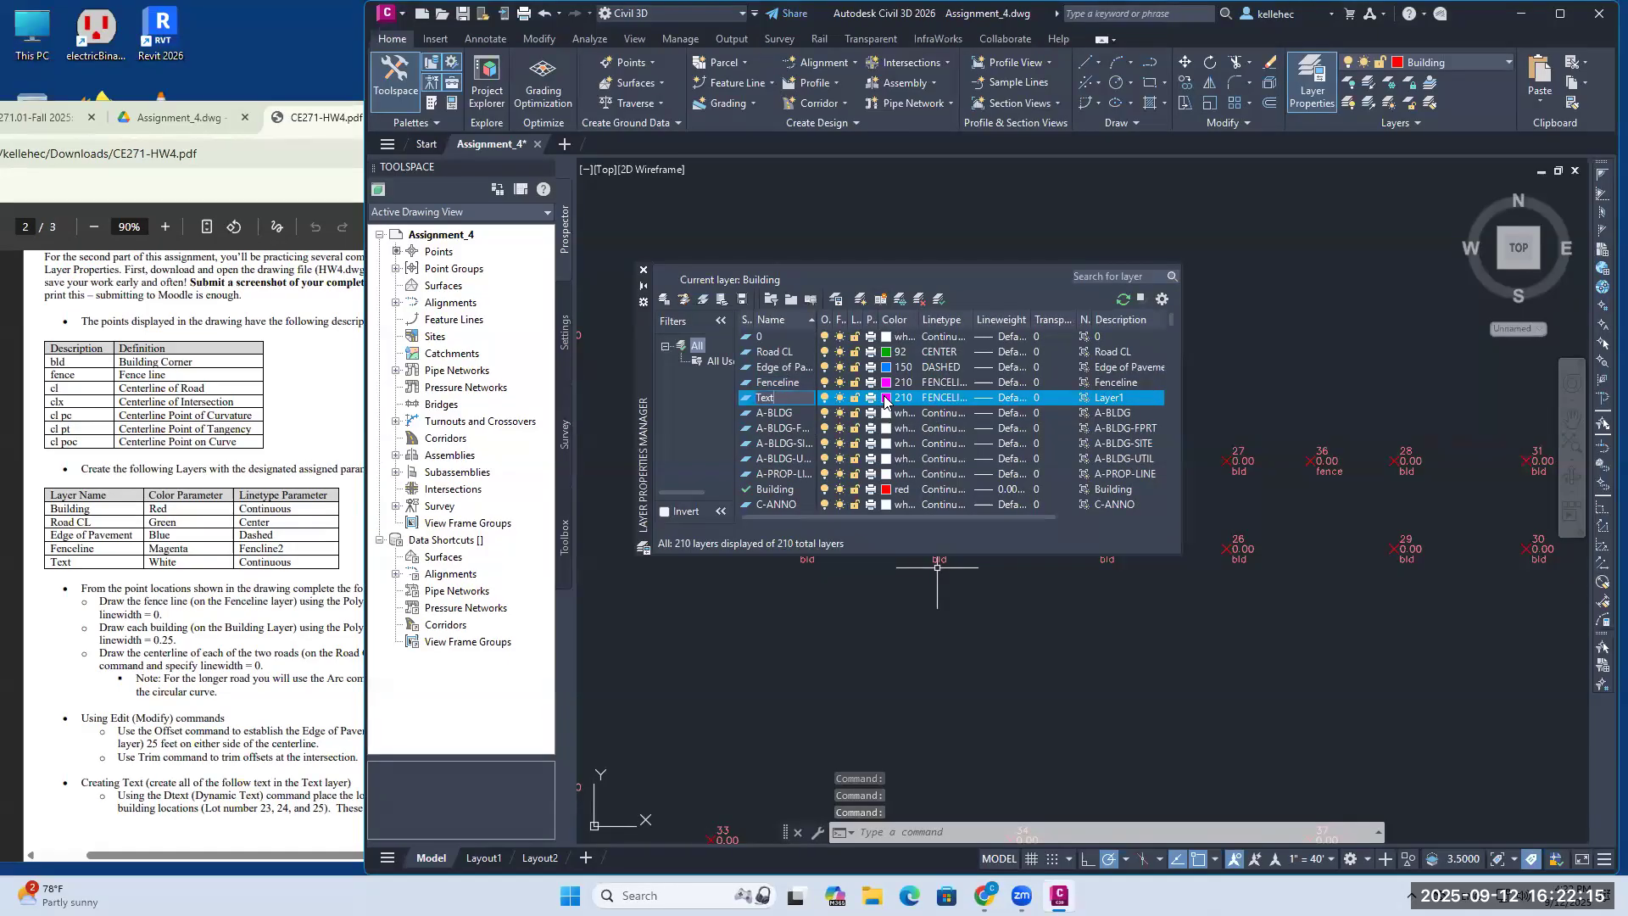
left_click(886, 397)
left_click(967, 586)
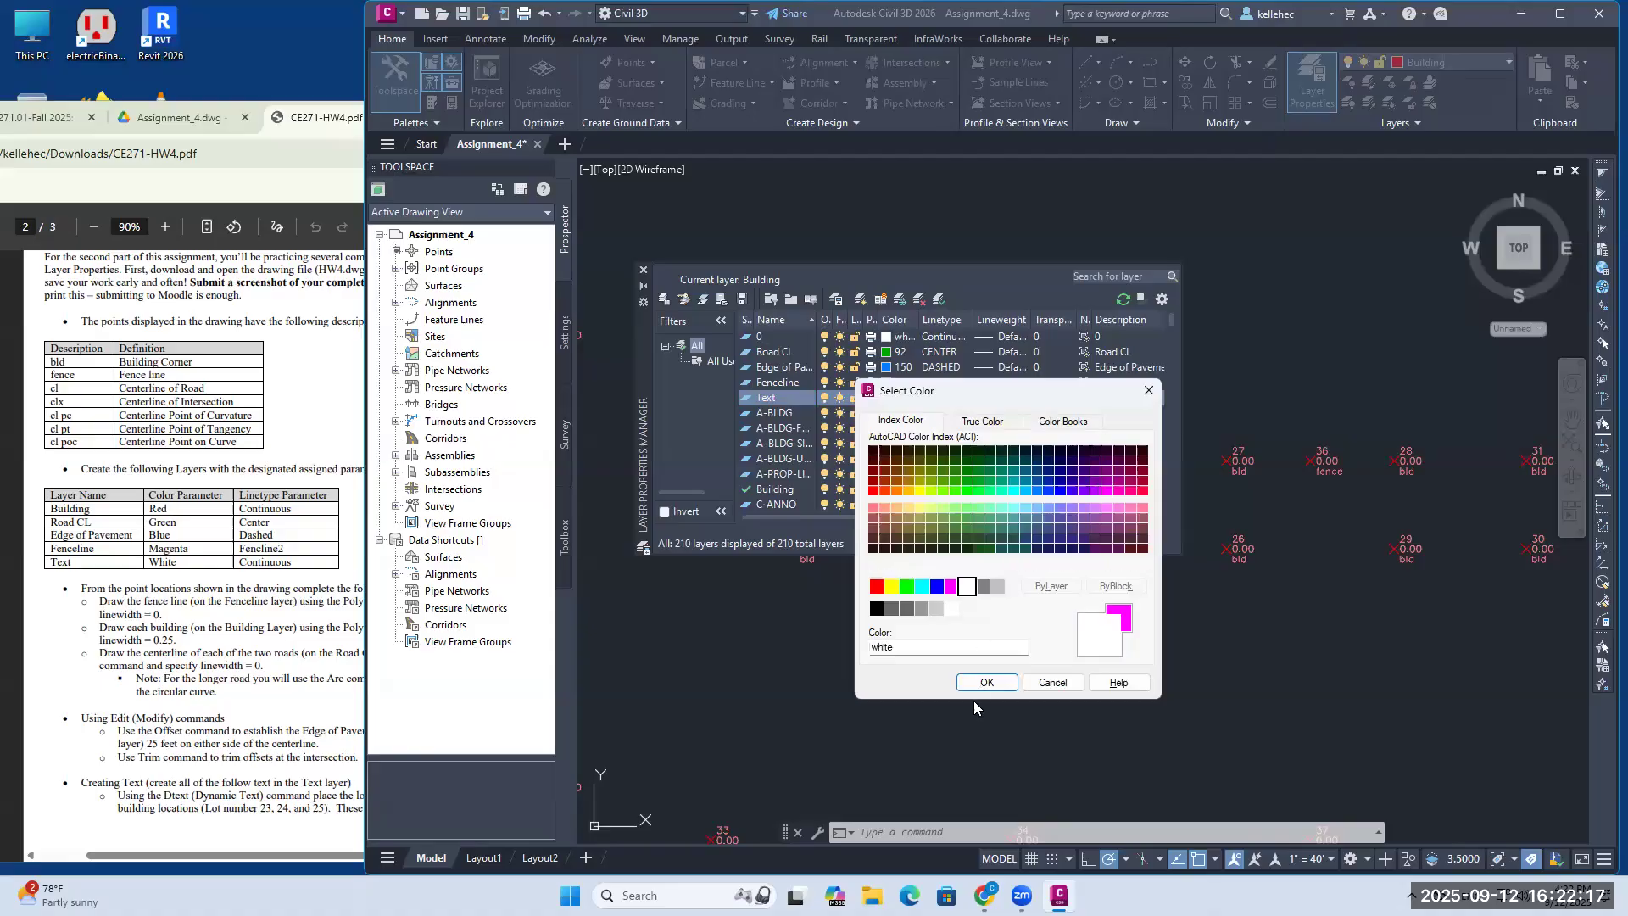
key("Return")
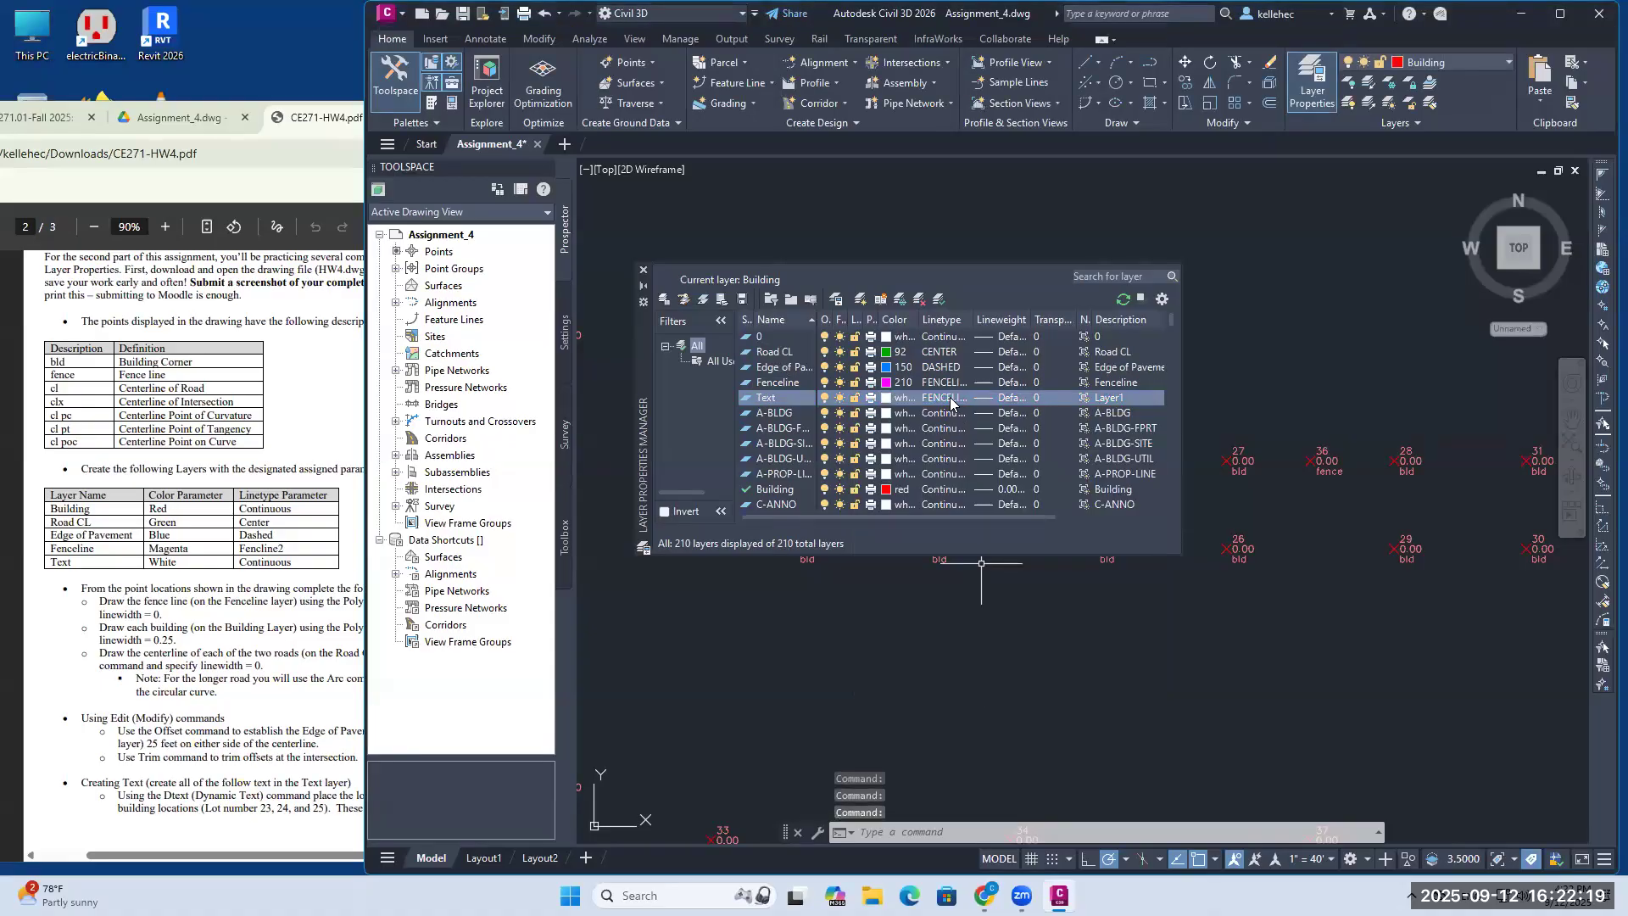
left_click(954, 397)
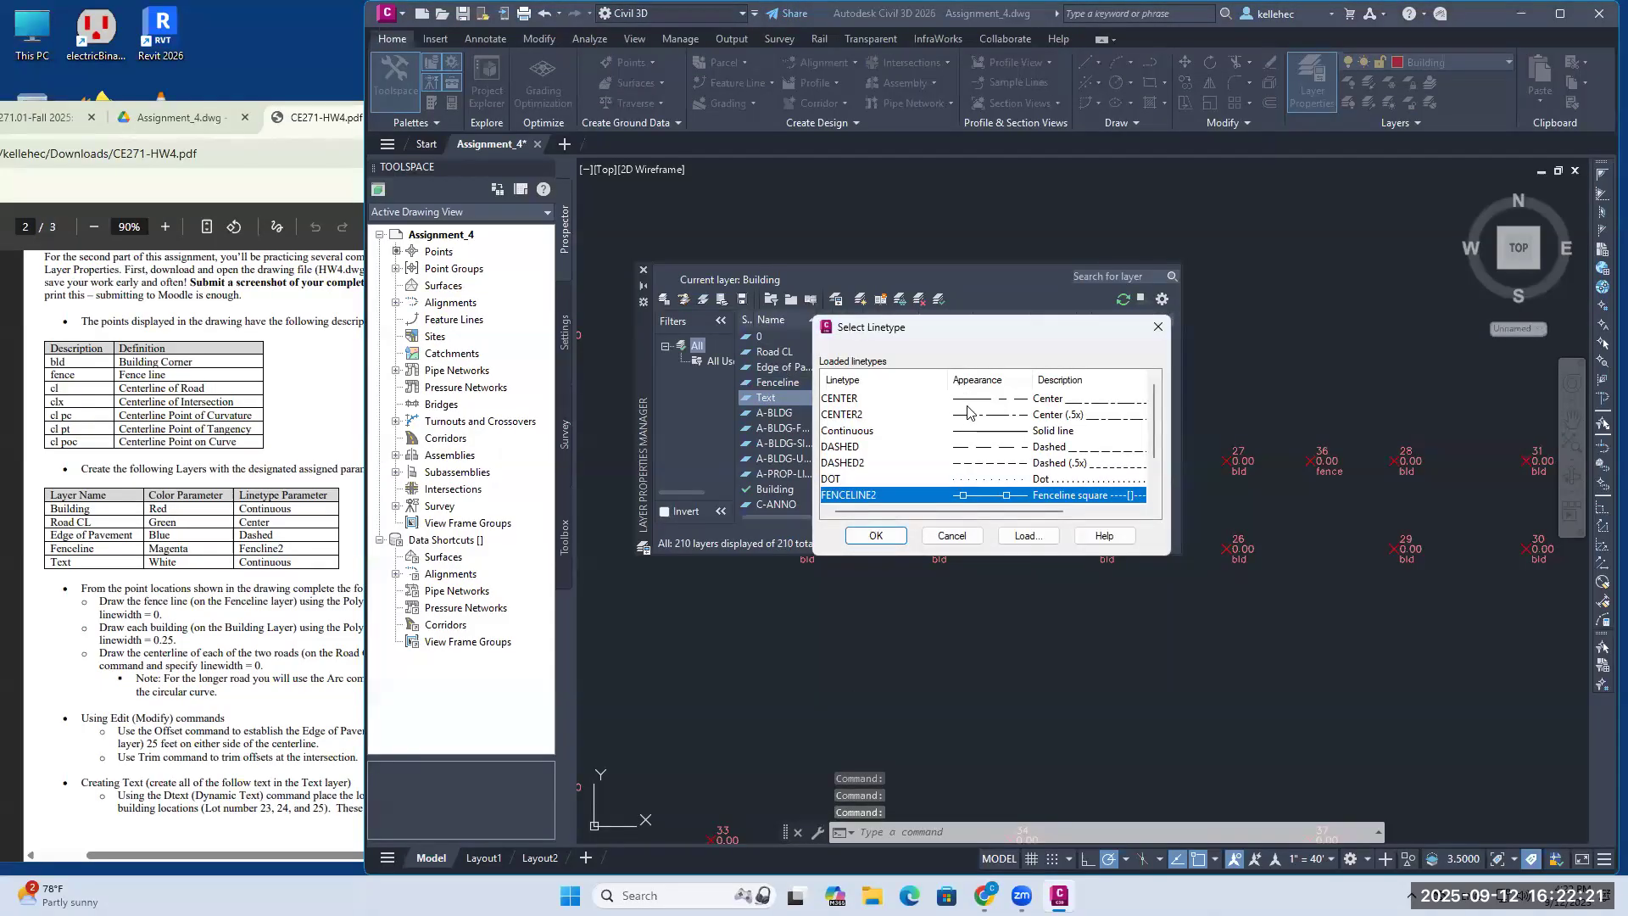
left_click(865, 430)
left_click(864, 536)
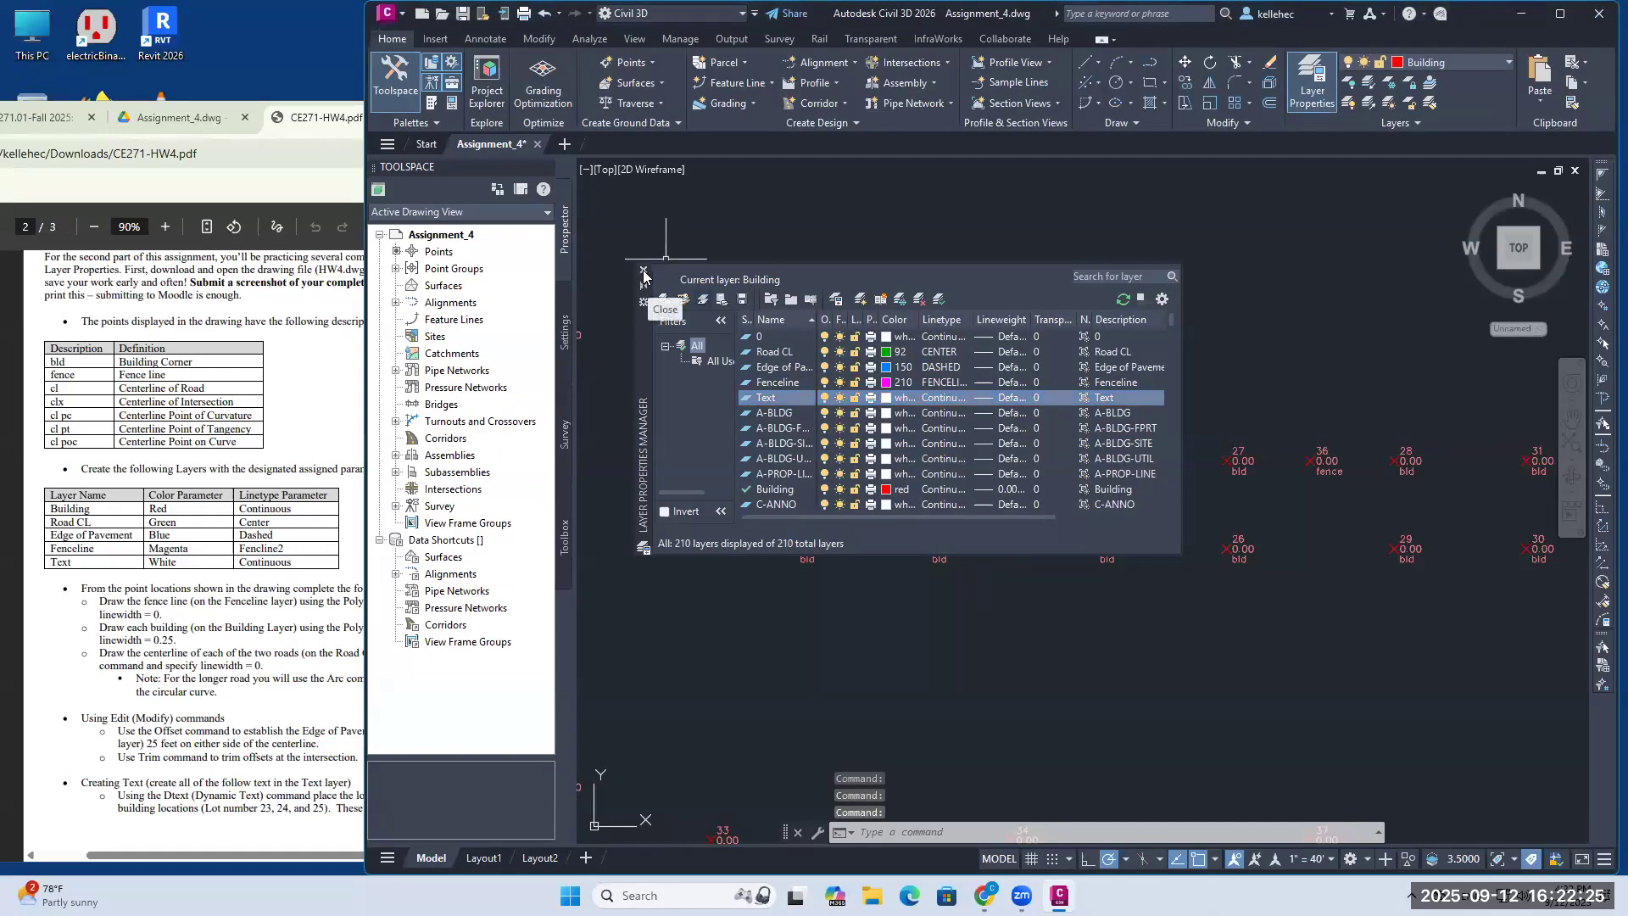
Step: Shift the assignment PDF left and widen the Civil 3D window back over it
left_click(299, 427)
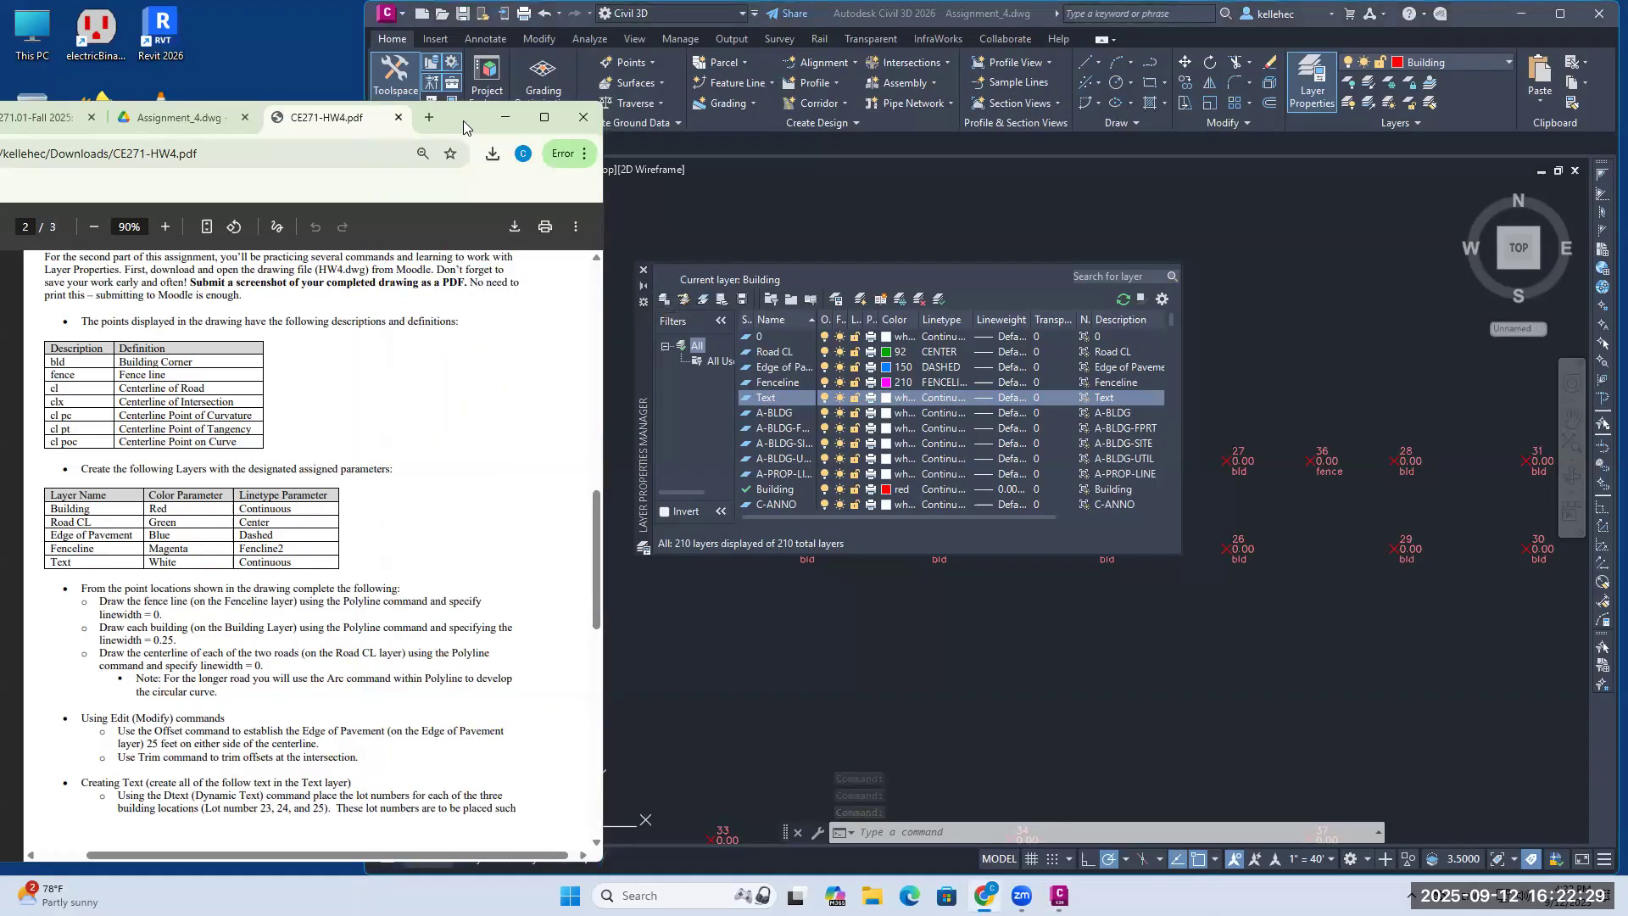
left_click_drag(463, 127, 413, 127)
left_click(1313, 80)
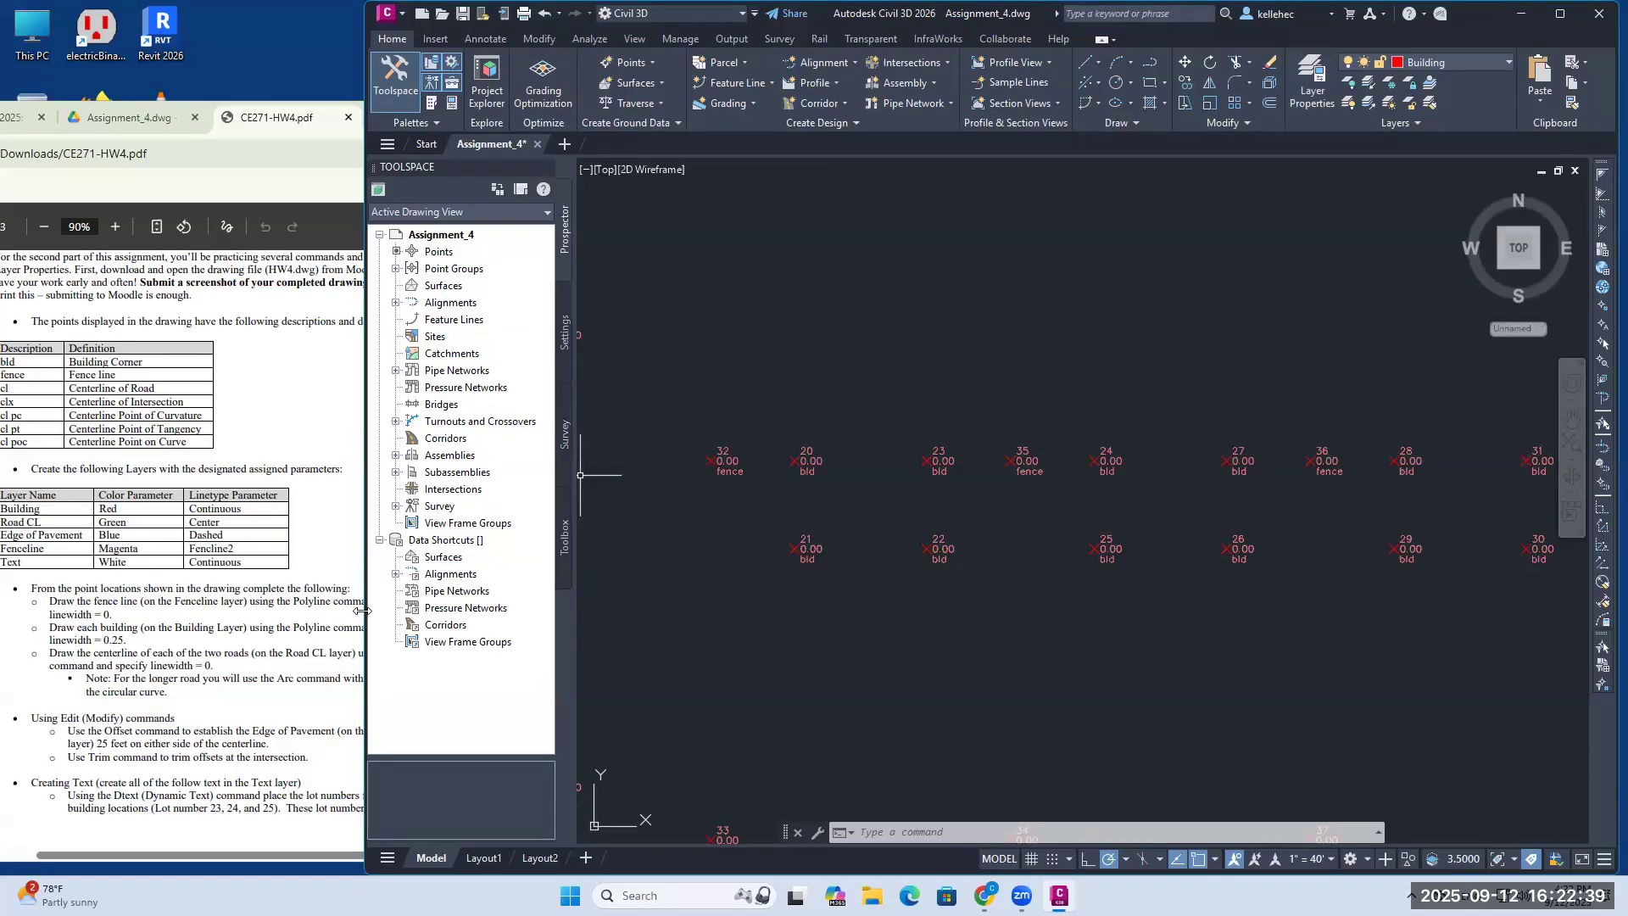
left_click_drag(362, 610, 110, 597)
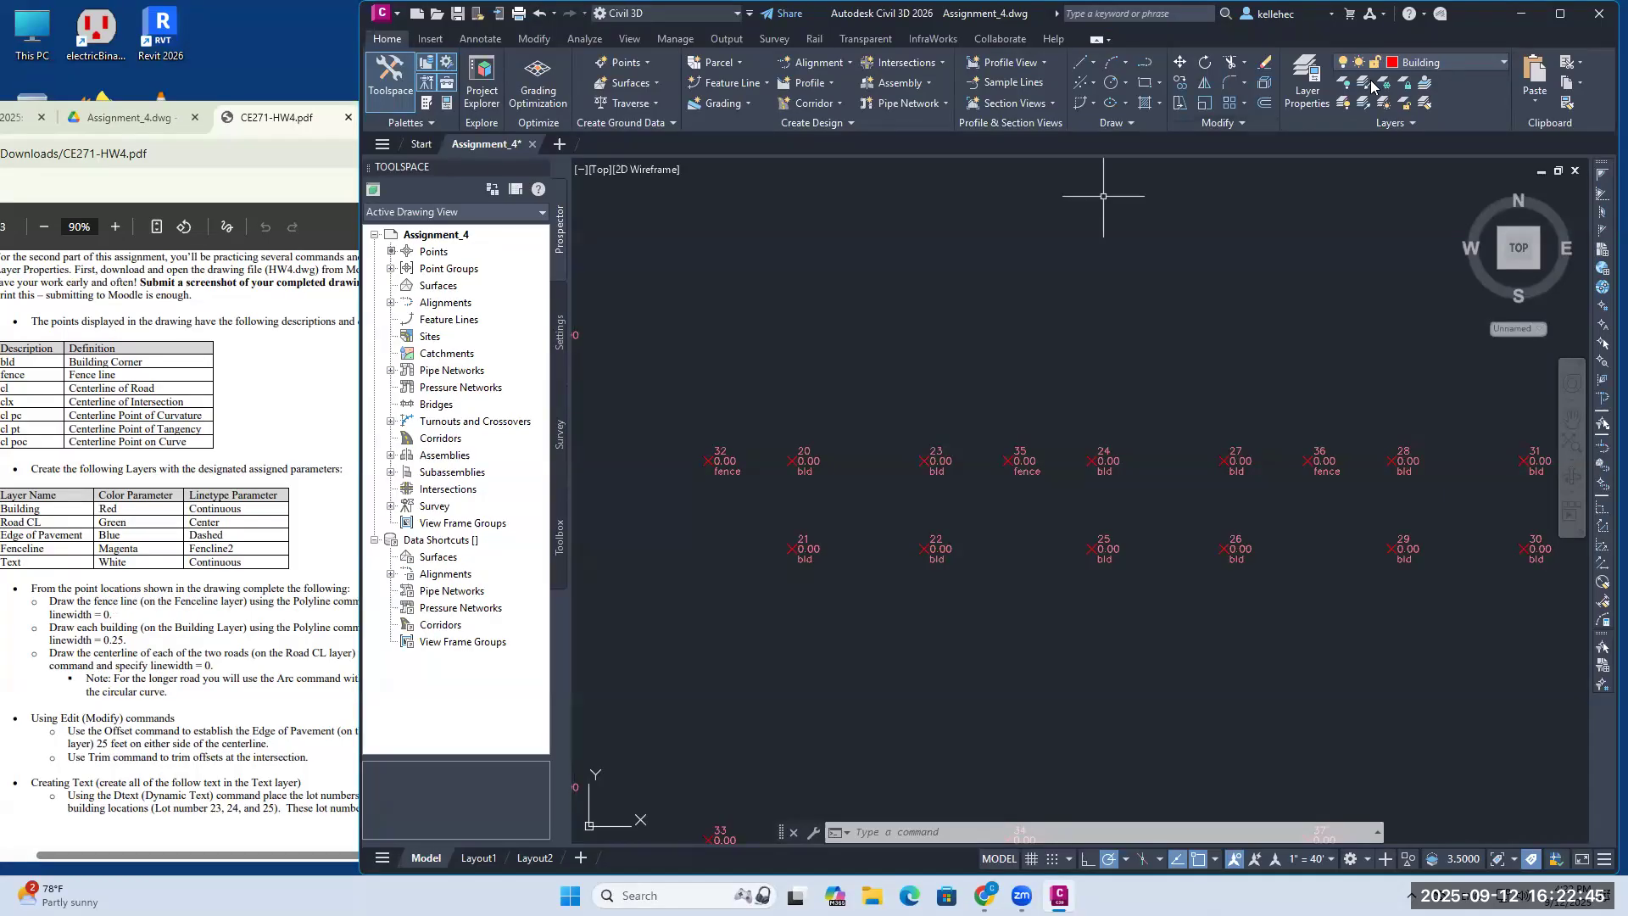
Step: Make Fenceline the current layer from the ribbon Layer dropdown
left_click(1421, 62)
scroll(1427, 242, "down", 10)
scroll(1427, 242, "down", 15)
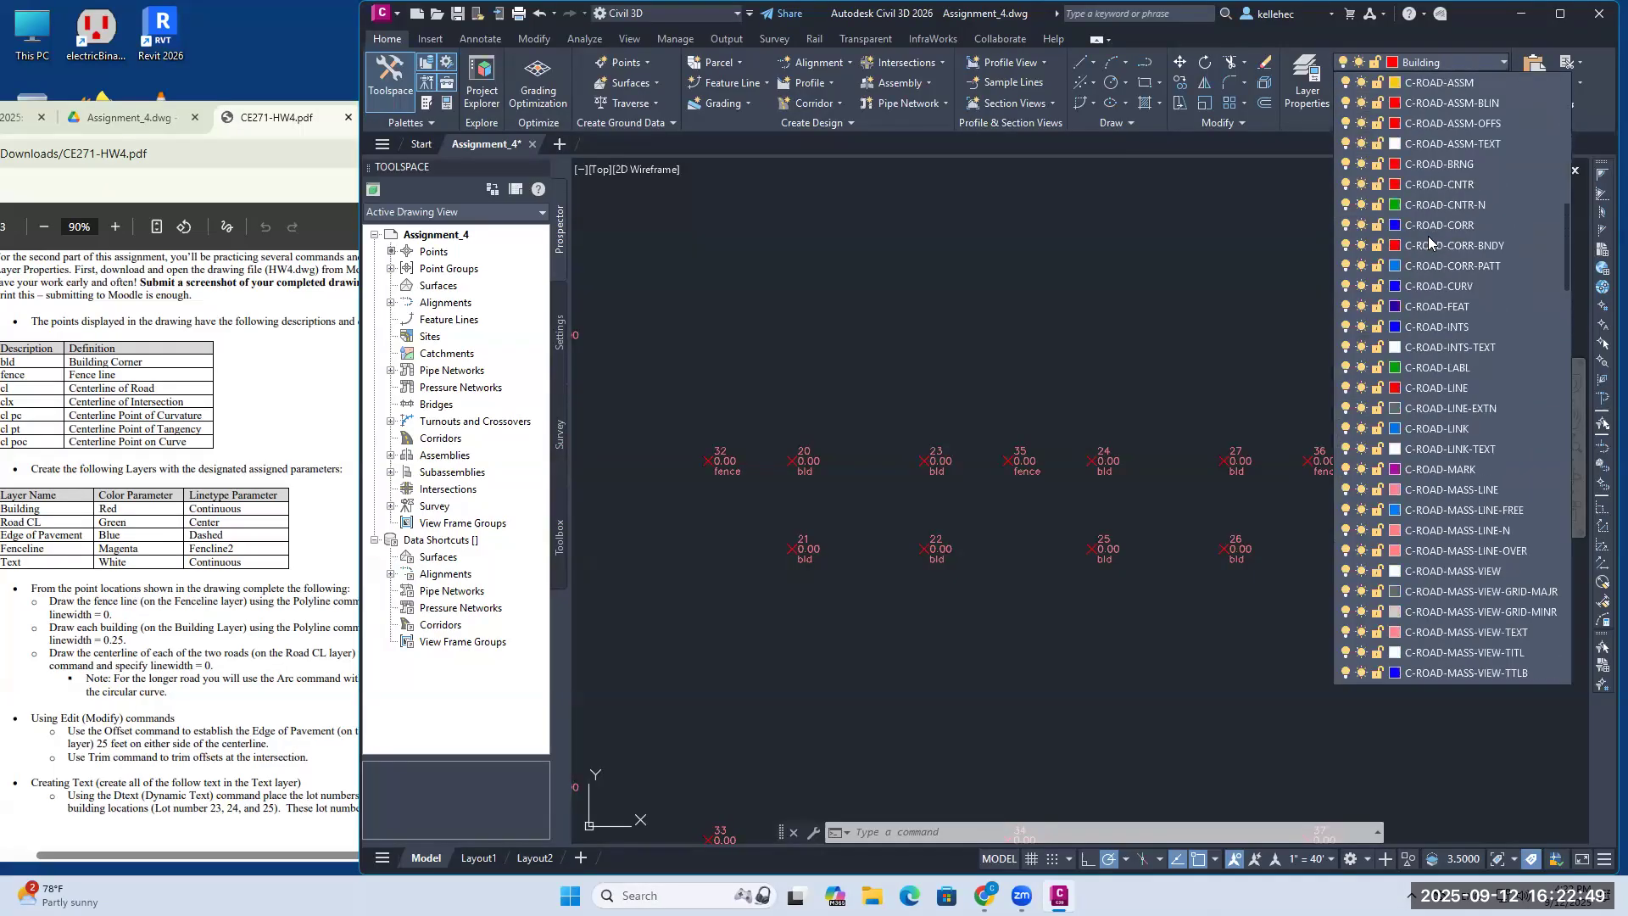
scroll(1448, 289, "down", 15)
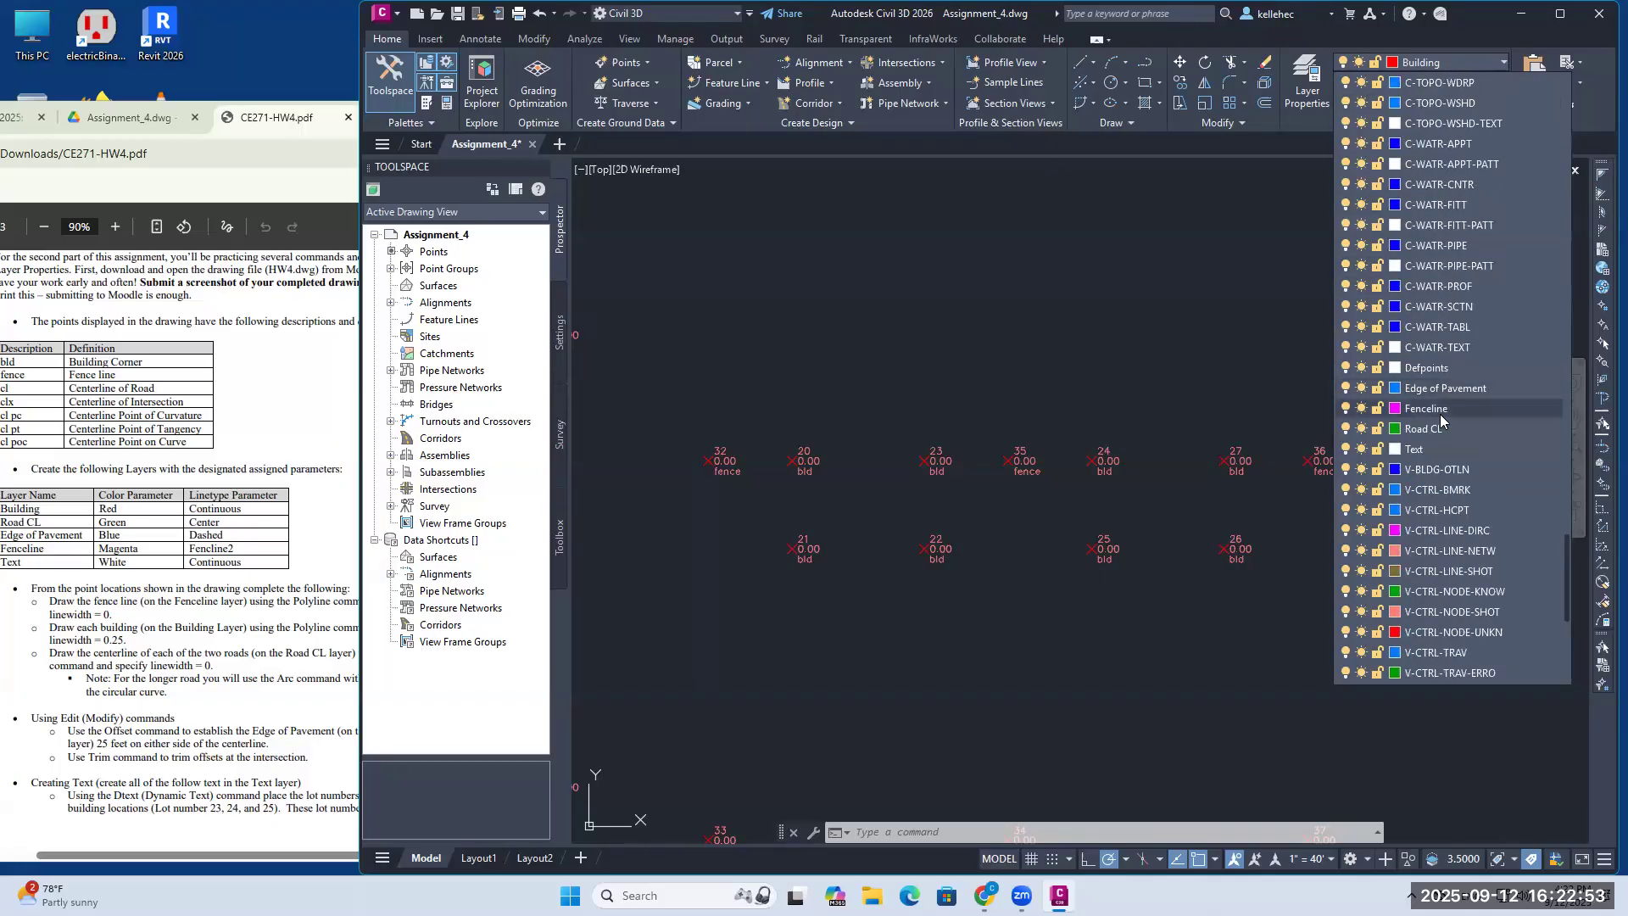
left_click(1441, 408)
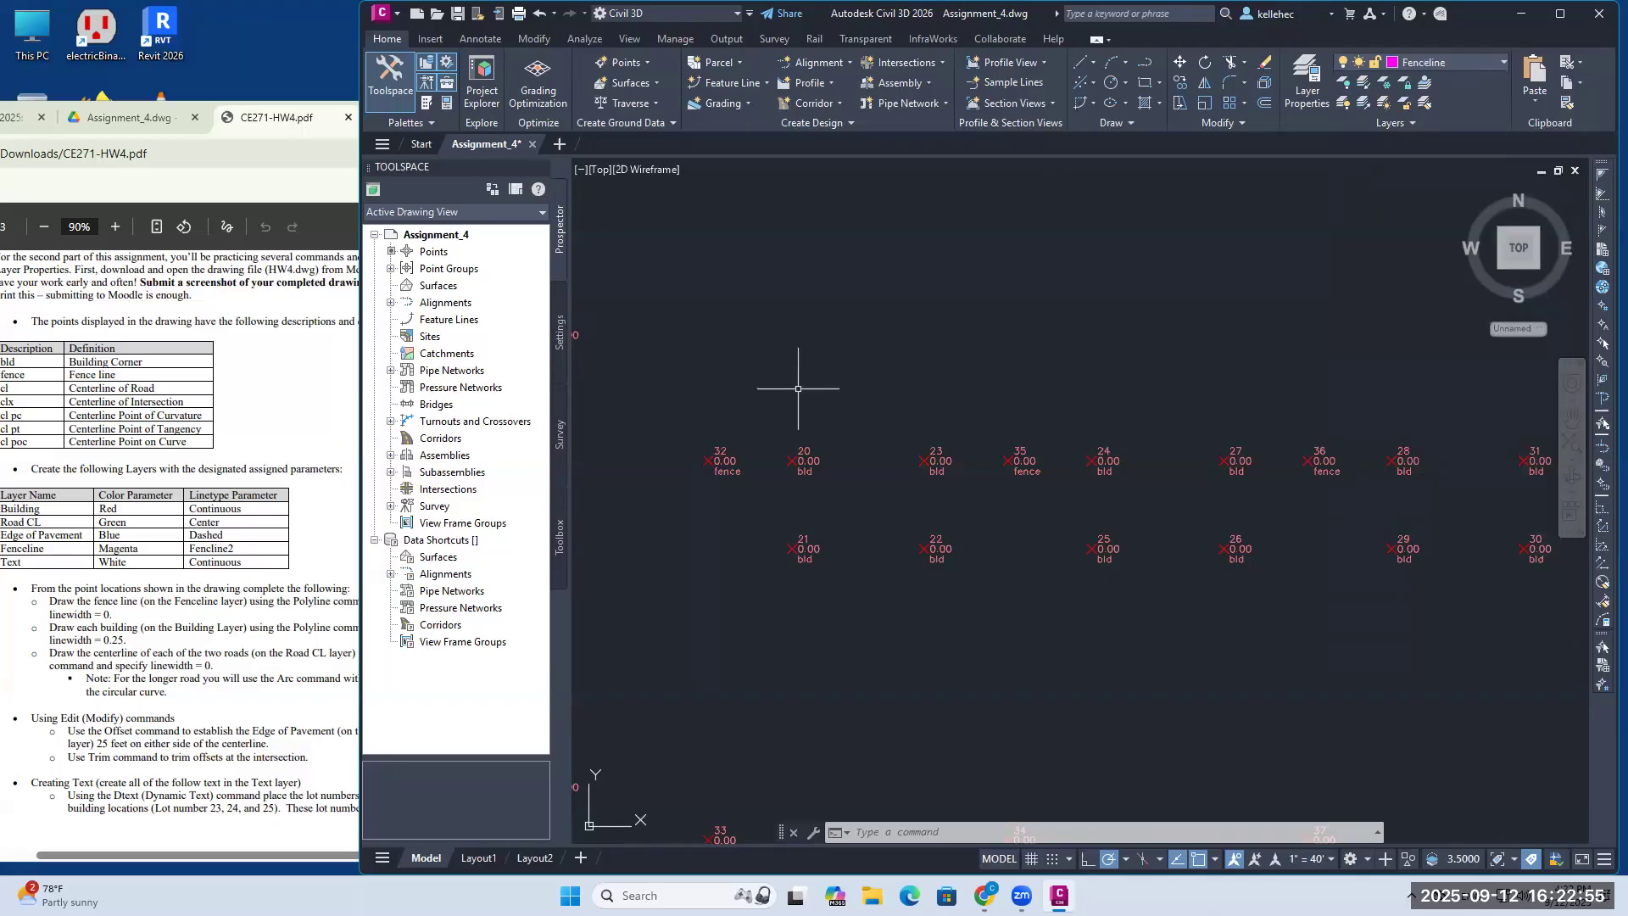
Step: Cancel the started polyline, then switch object snap from Center to Node
type("p")
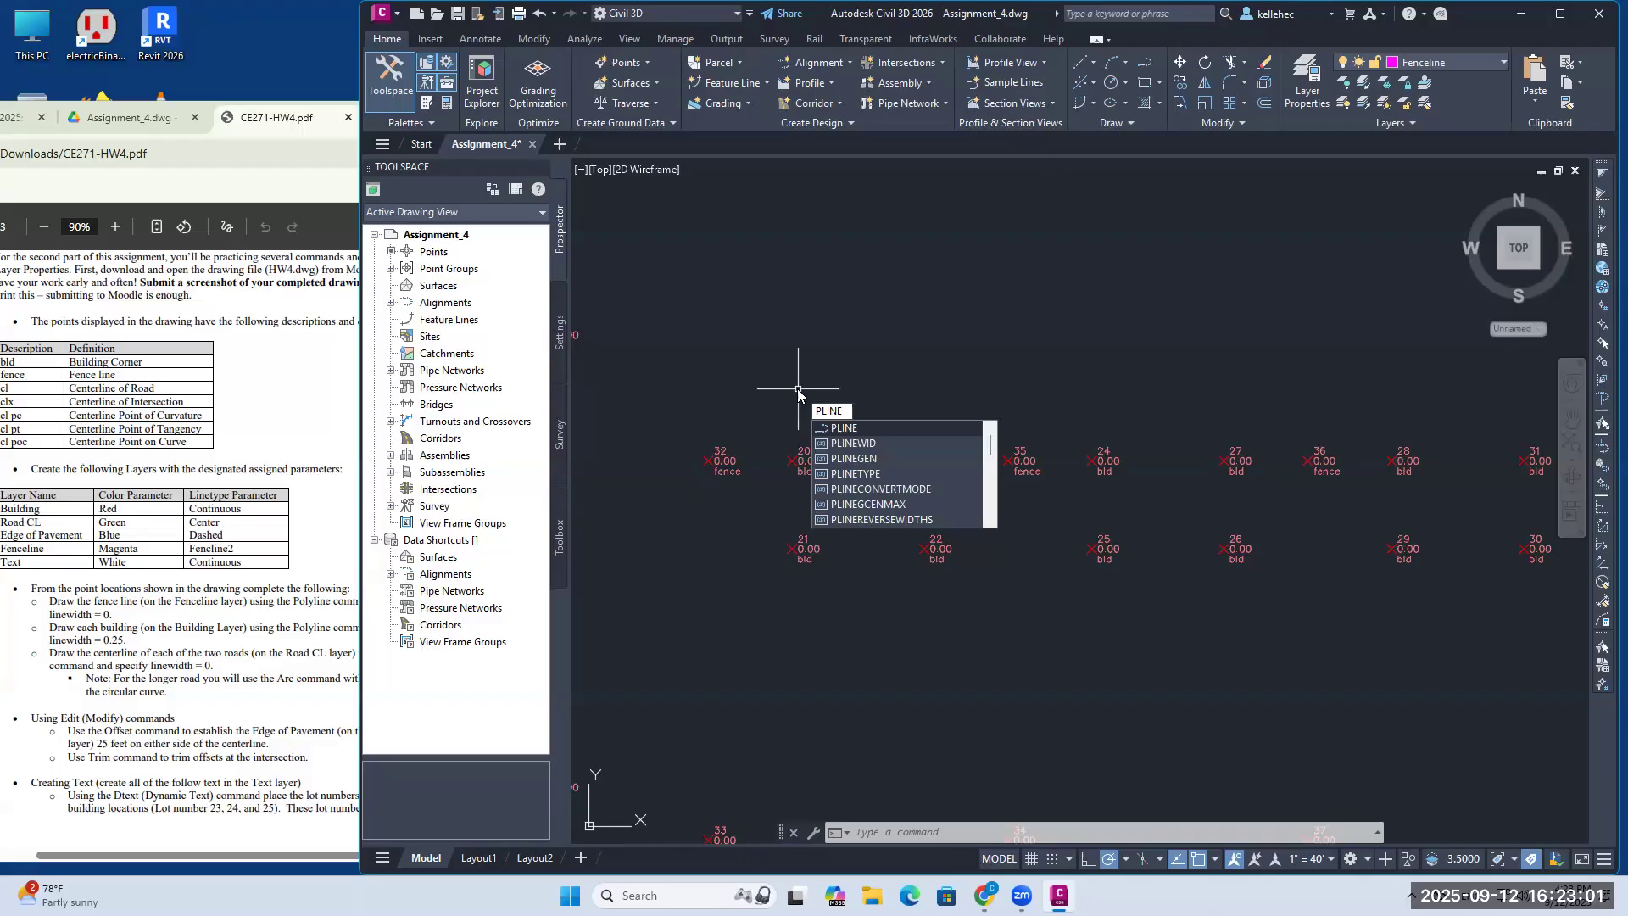
key("Escape")
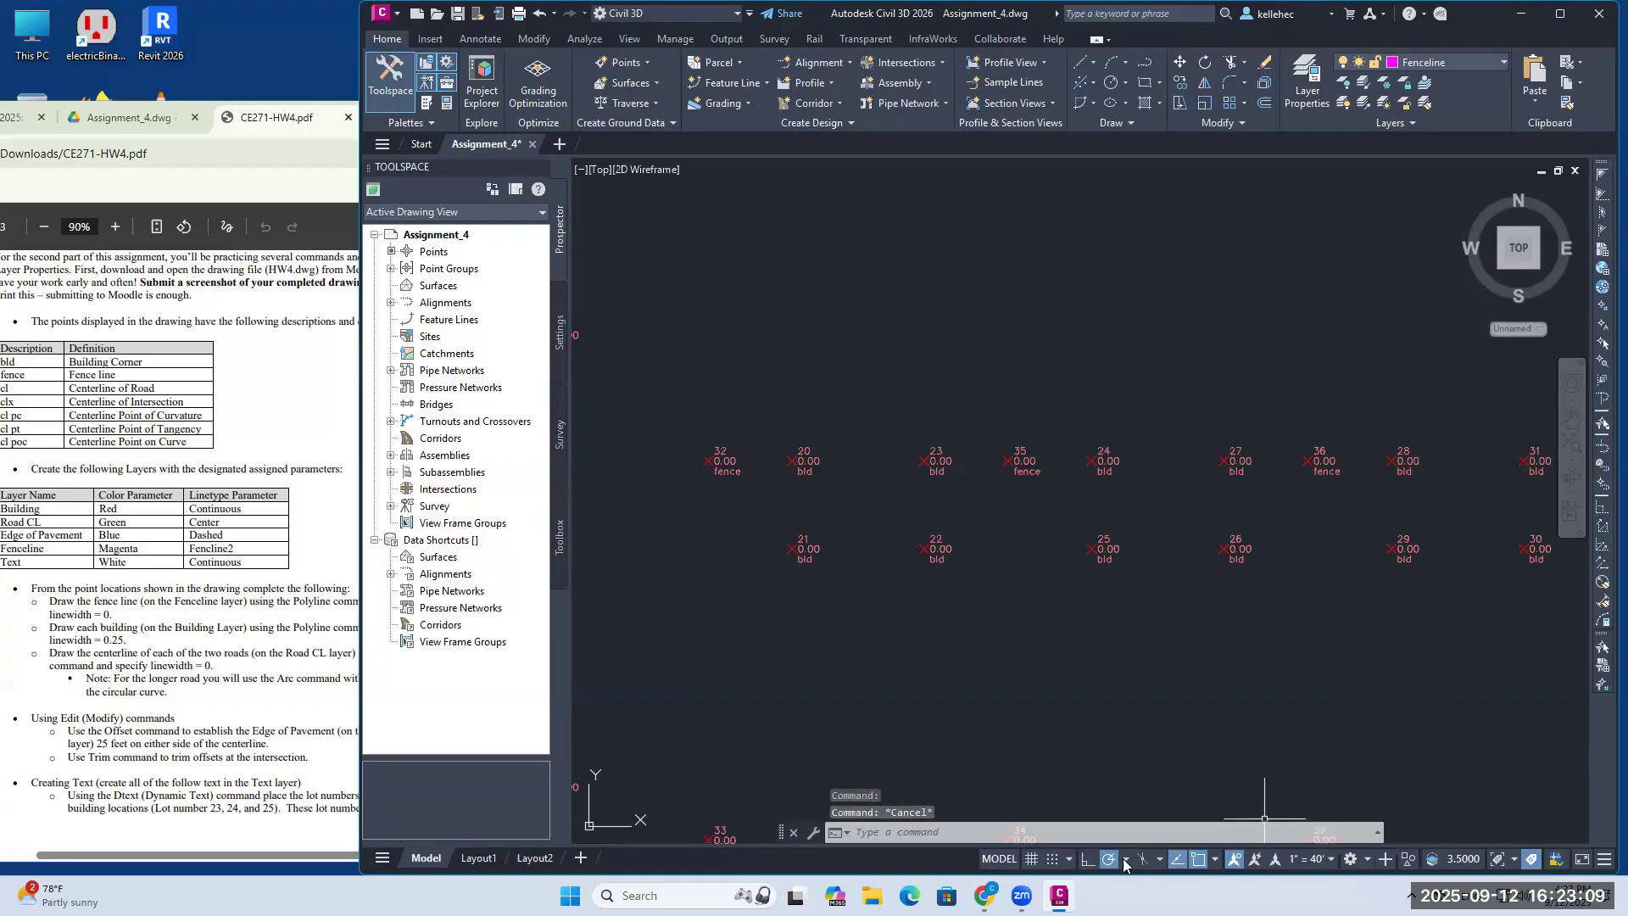
left_click(1202, 860)
left_click(1202, 859)
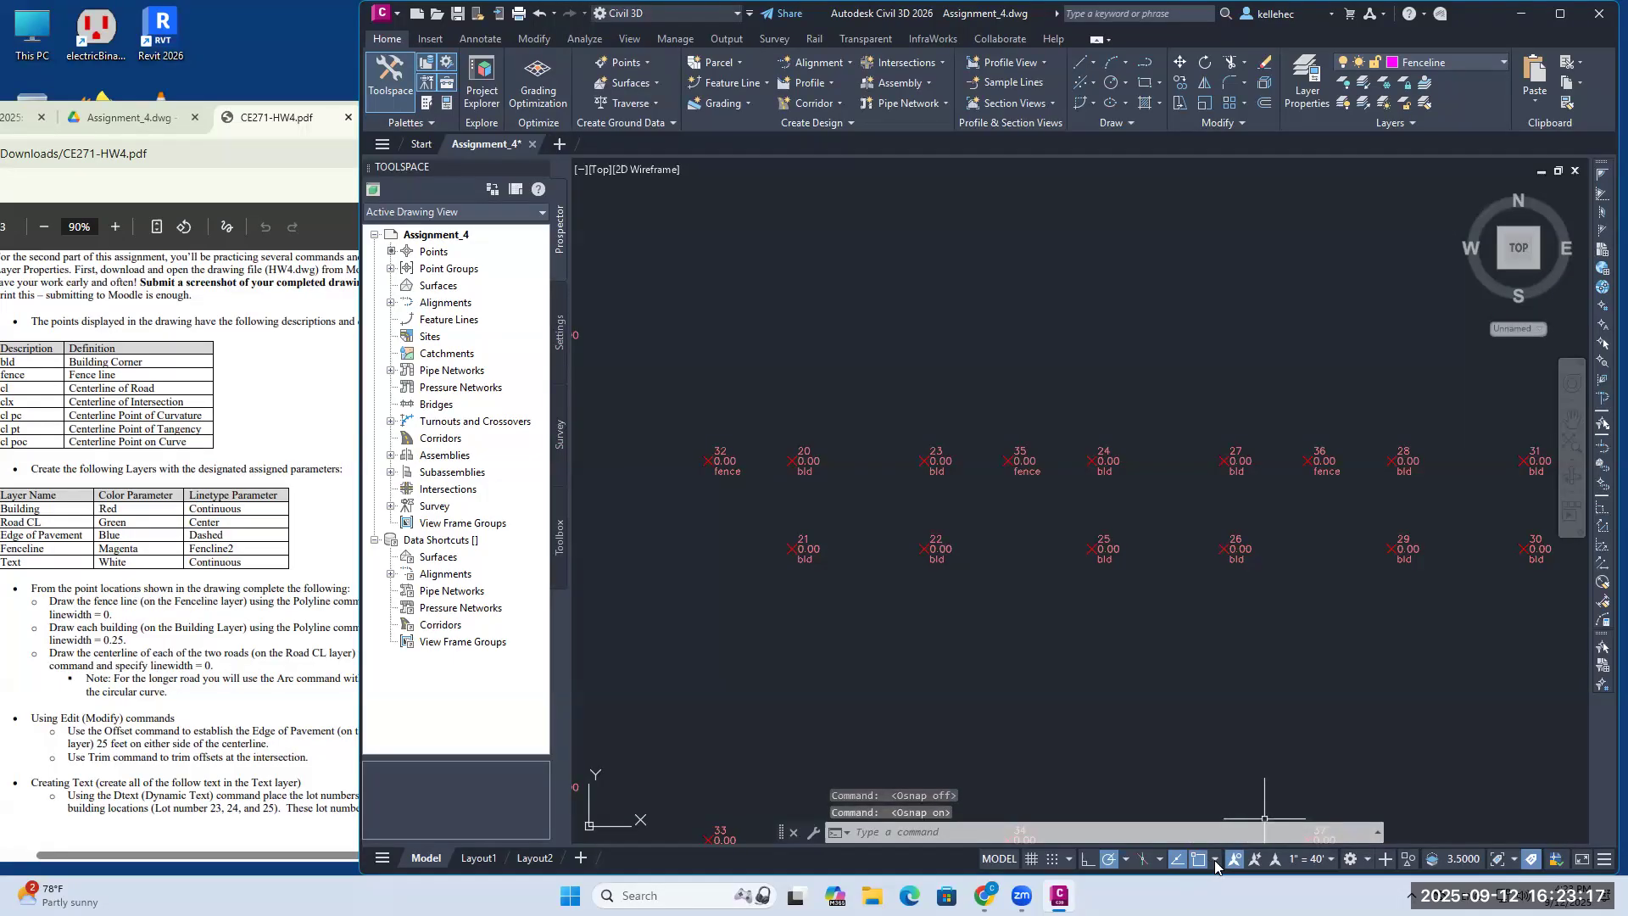
left_click(1216, 859)
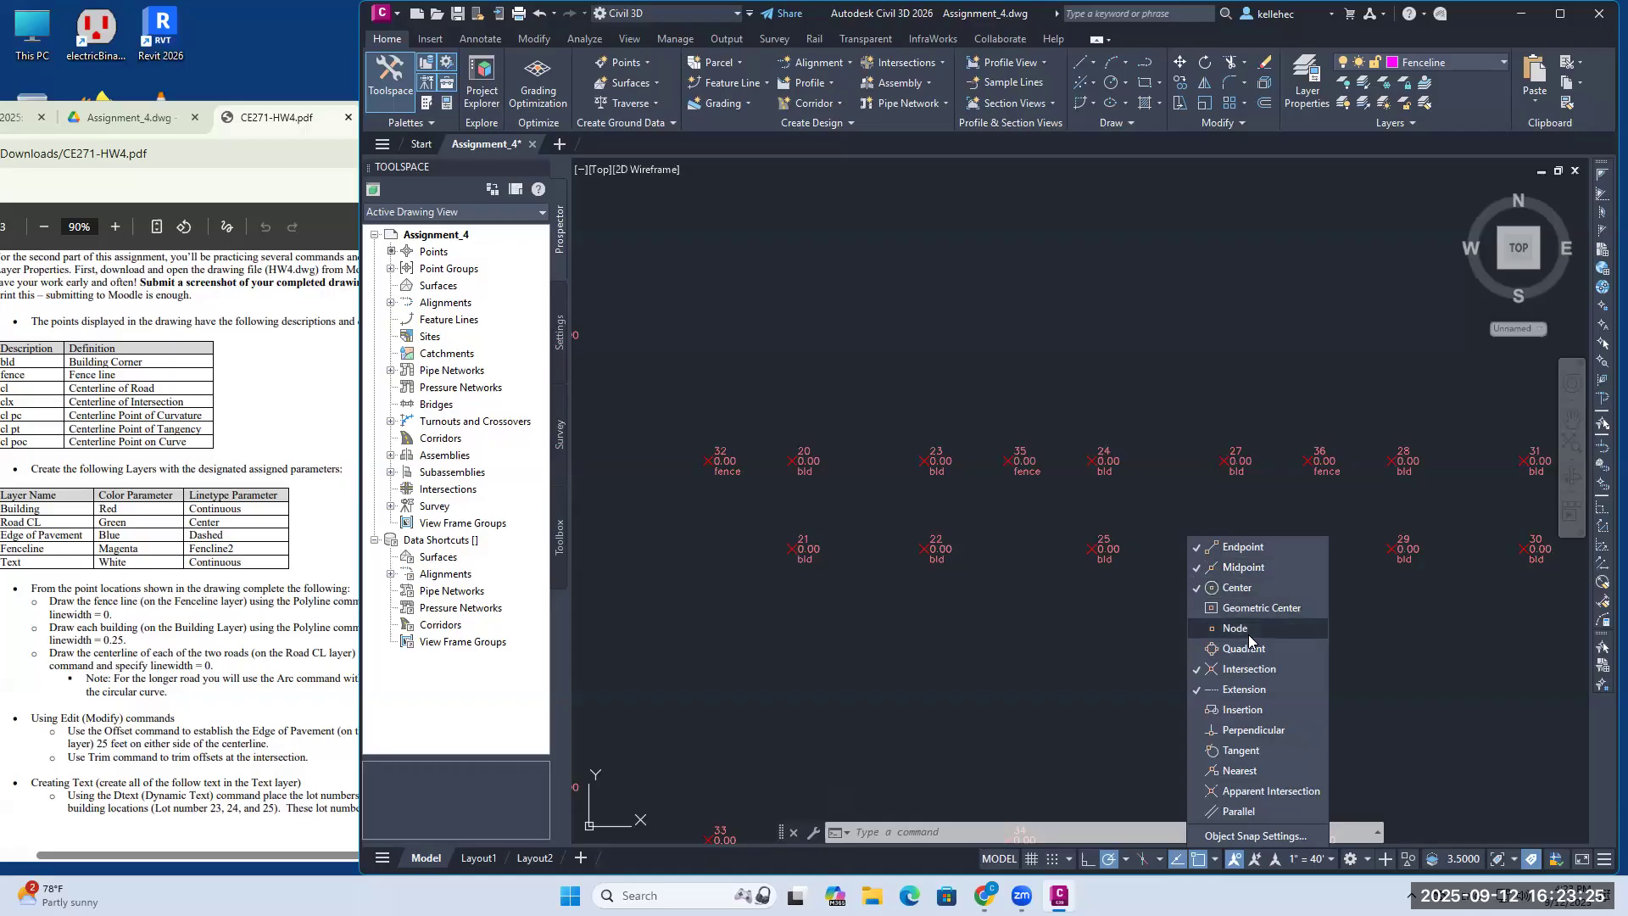
left_click(1254, 586)
left_click(1252, 629)
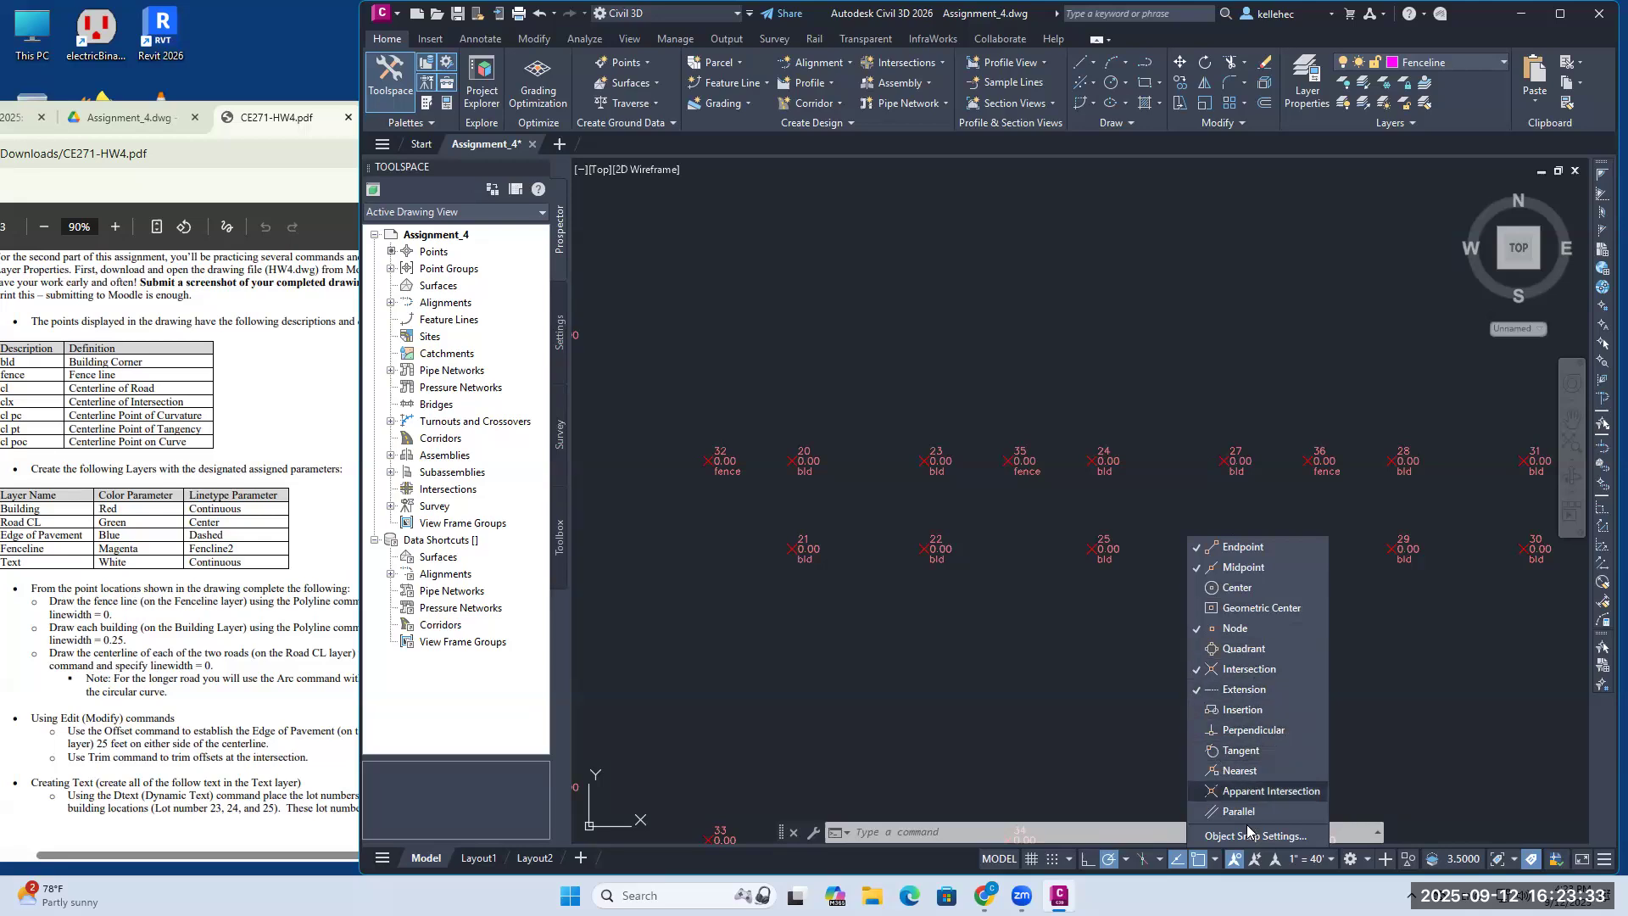
left_click(1214, 864)
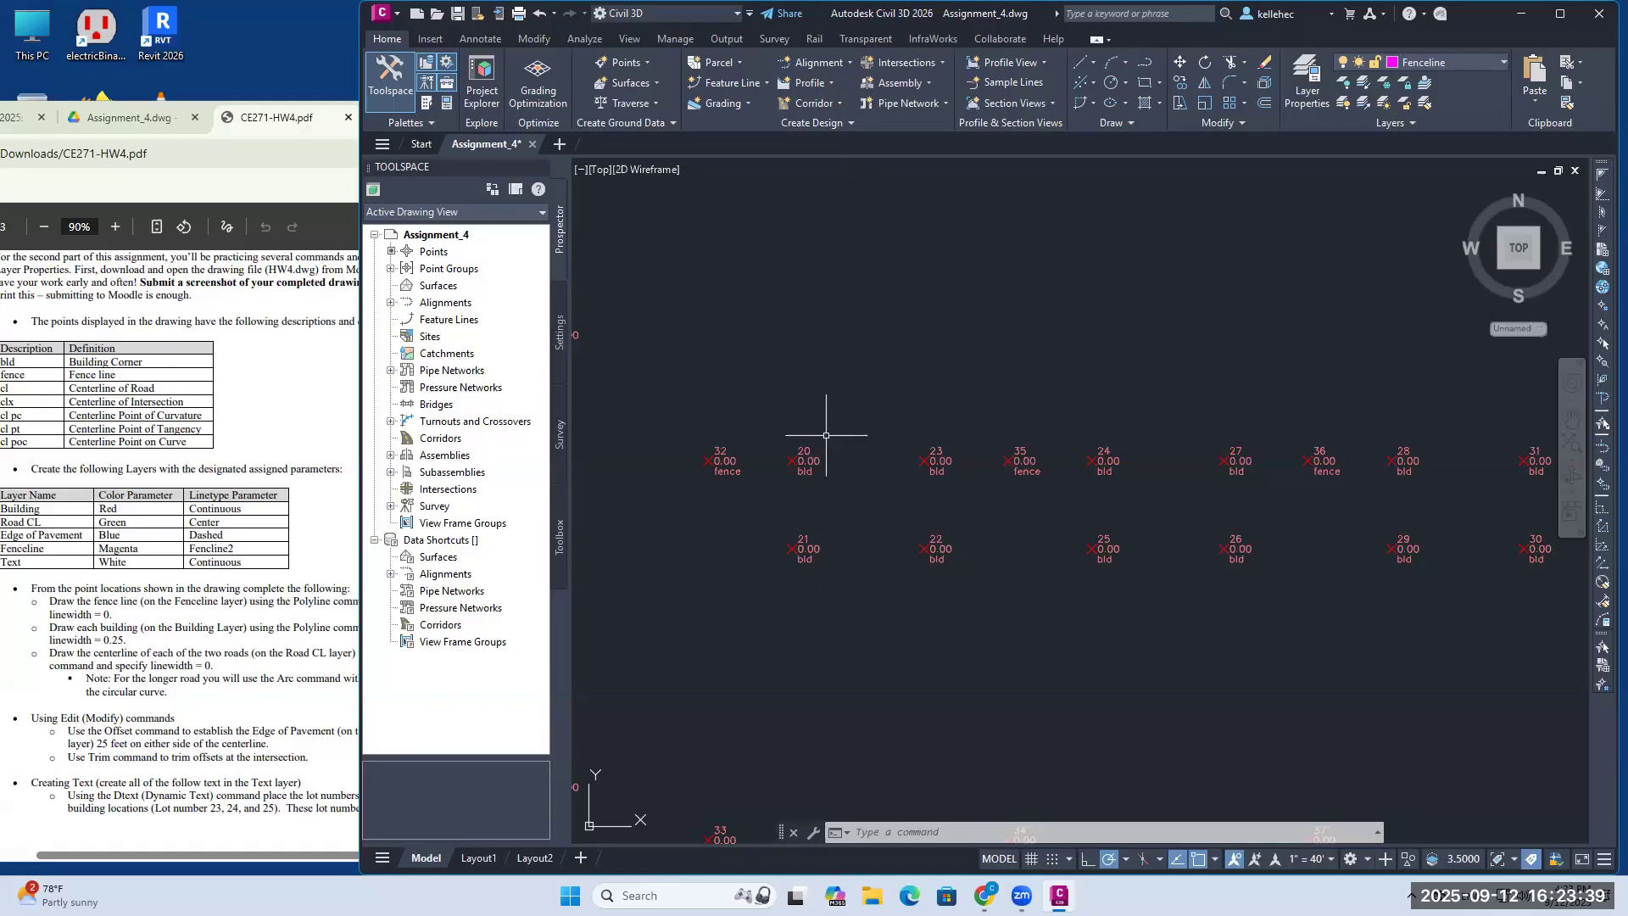
Step: Start a fence polyline at point 32 and run it through points 35, 36 and 39
type("PLINE")
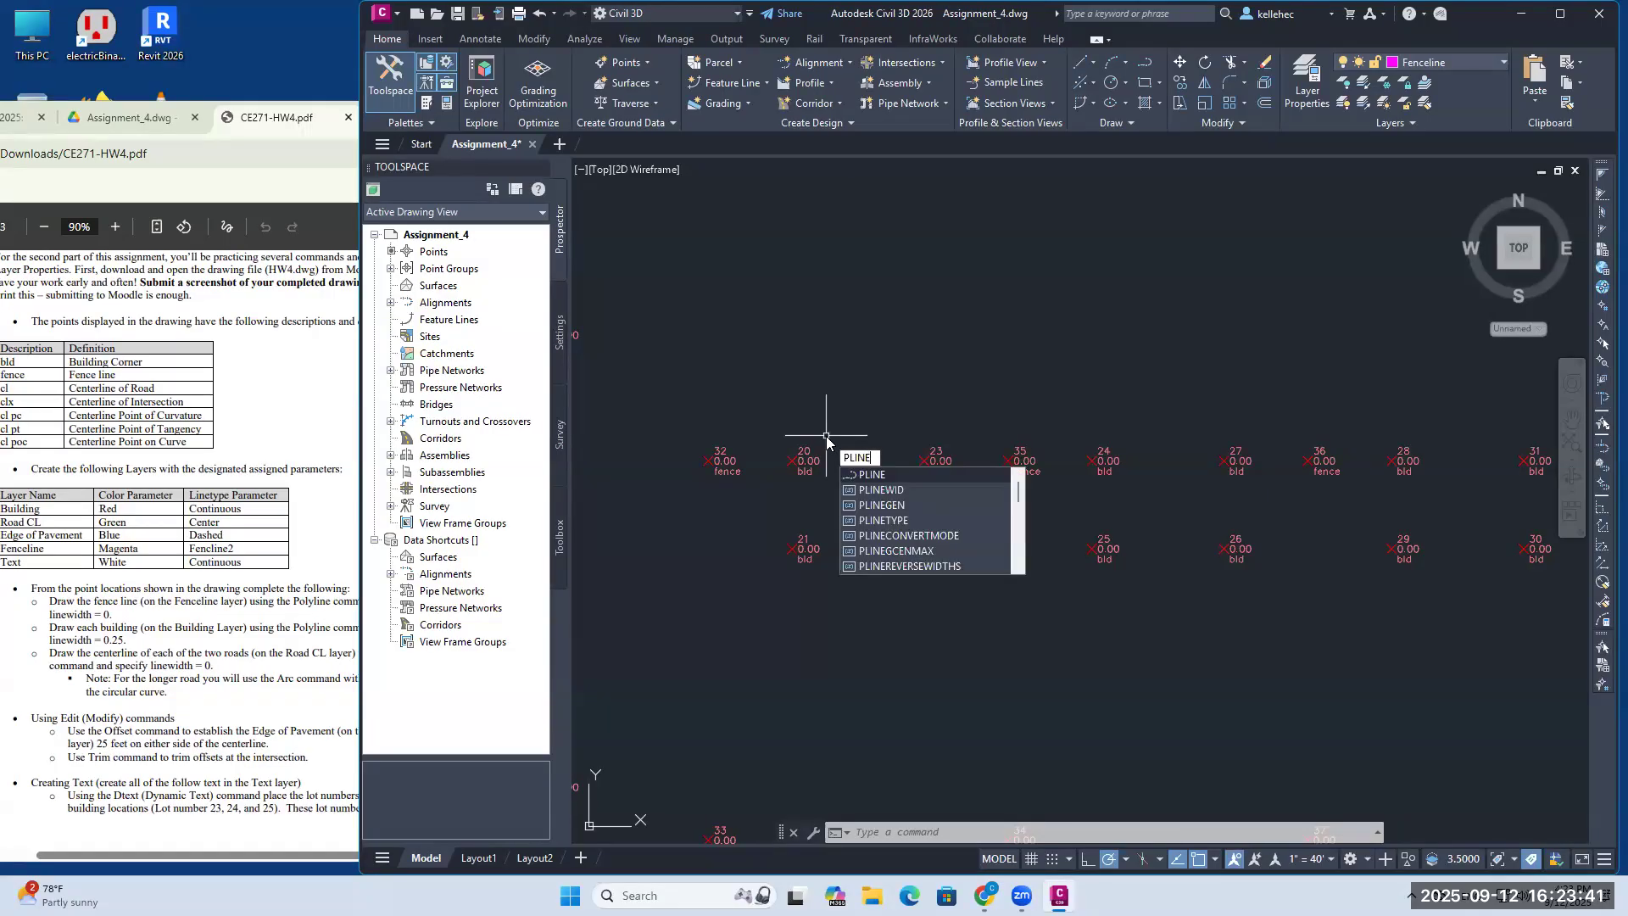
key("Return")
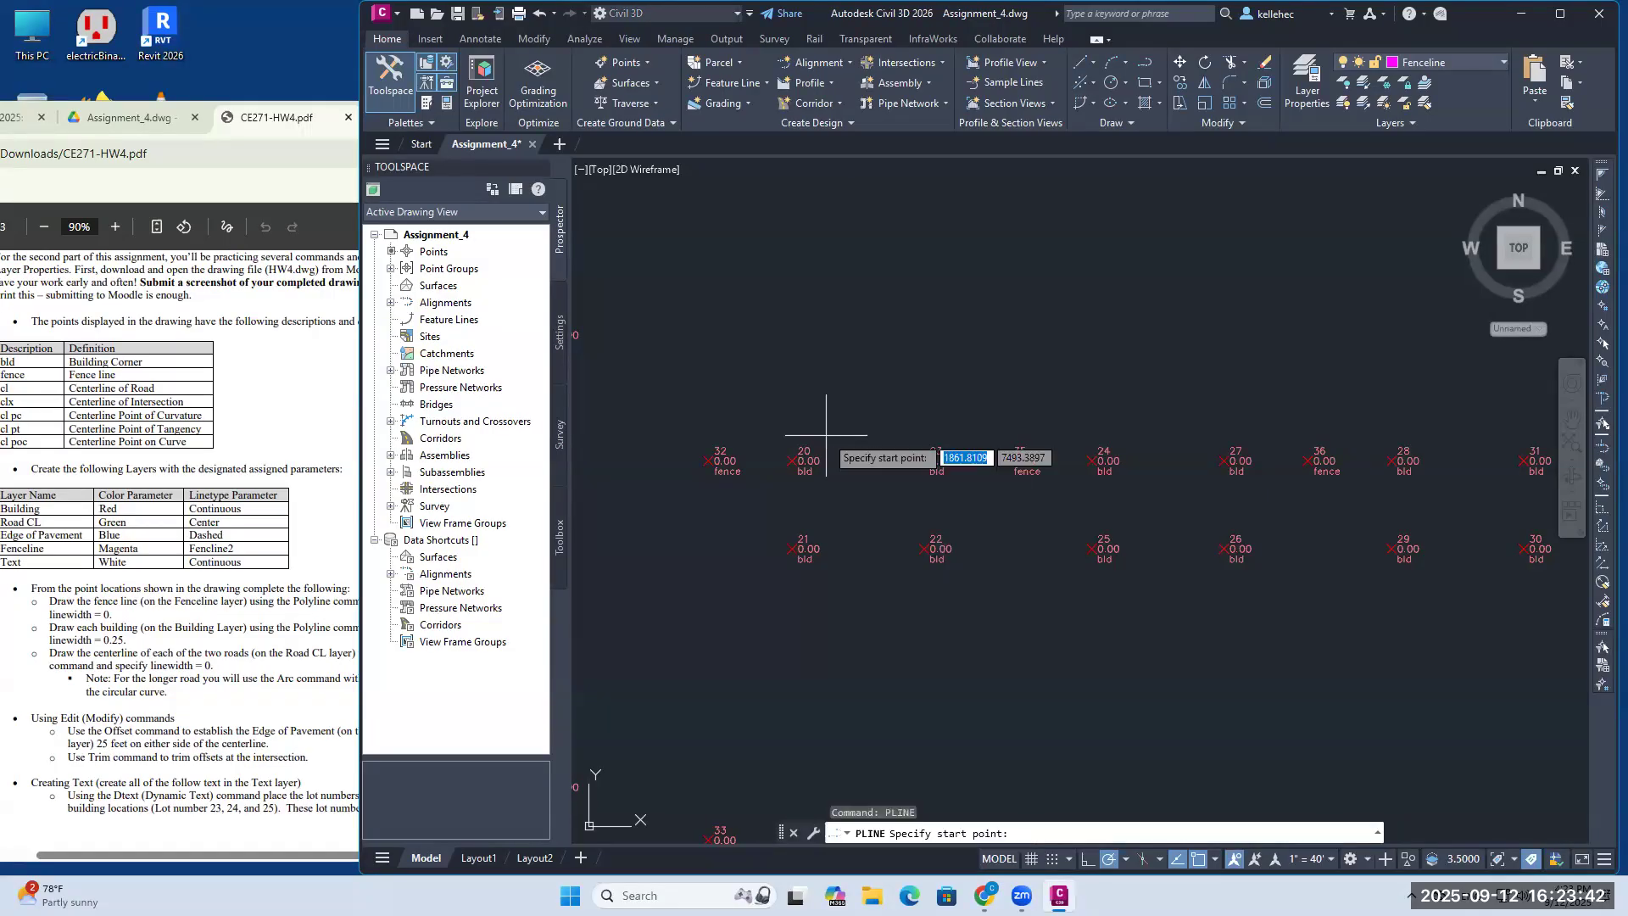
left_click(707, 460)
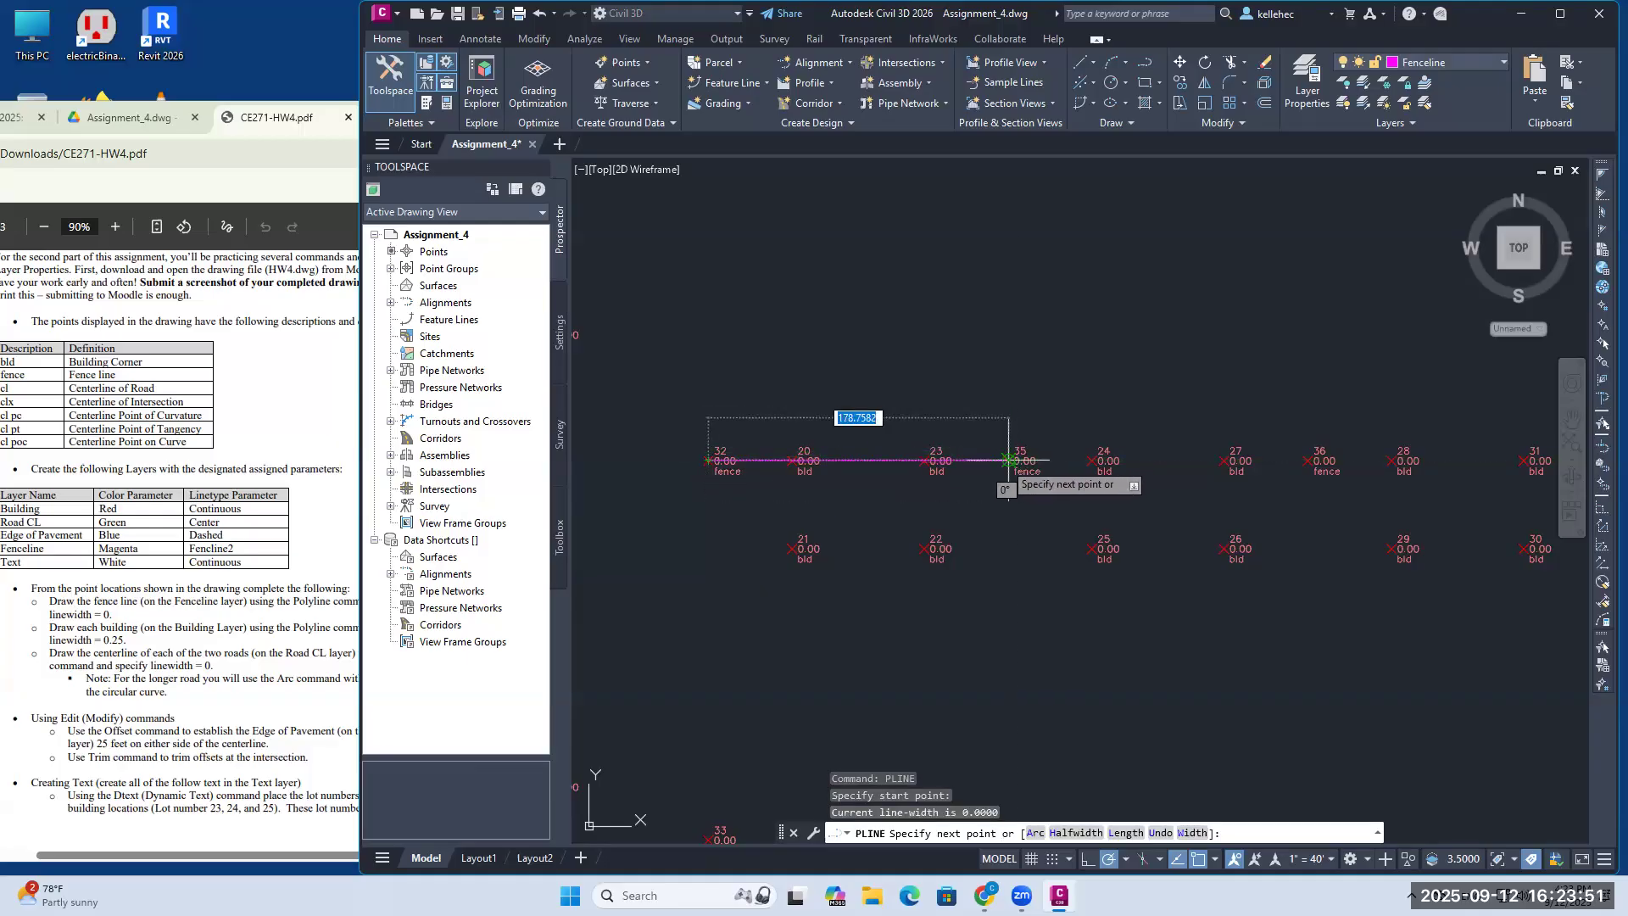
left_click(1008, 461)
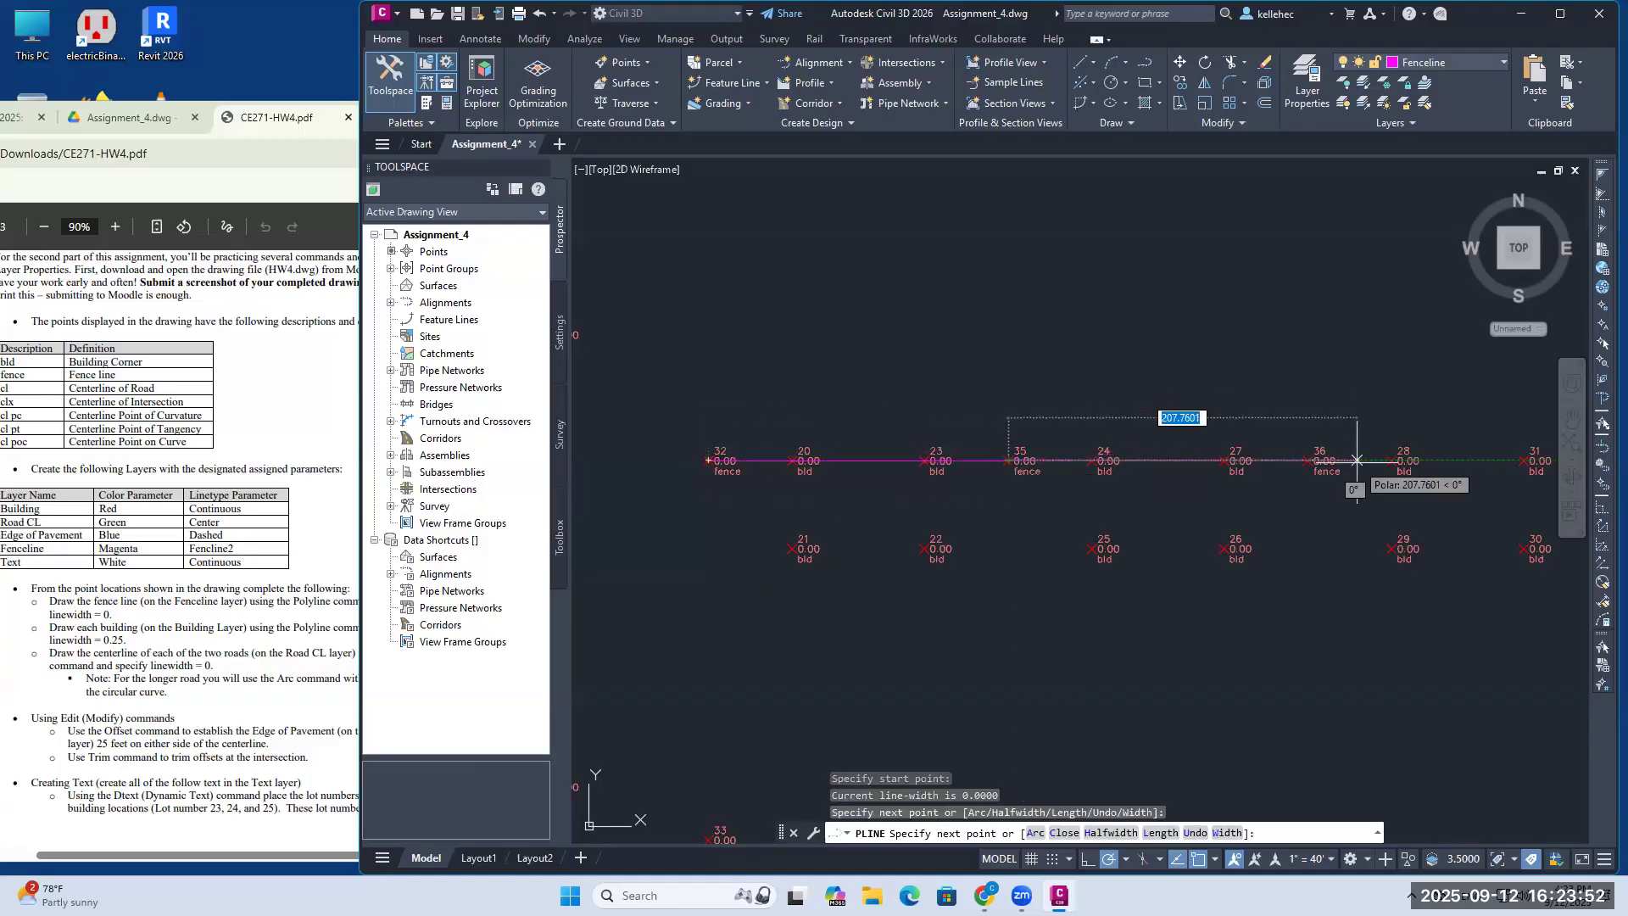
left_click(1303, 460)
middle_click_drag(1463, 462, 1121, 450)
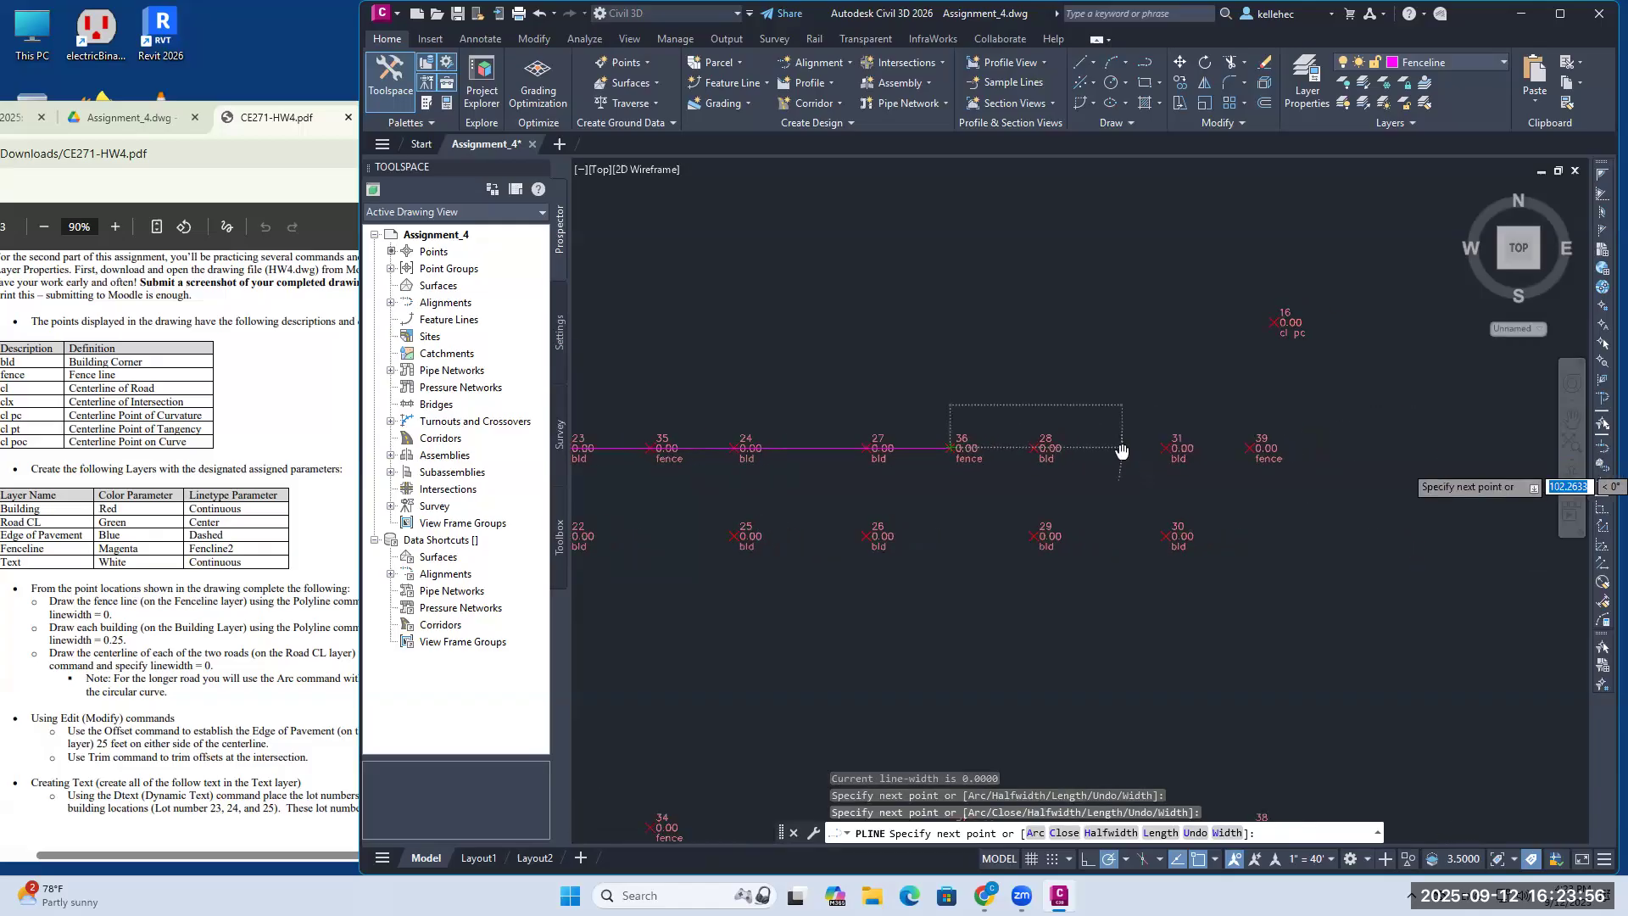
left_click(1249, 447)
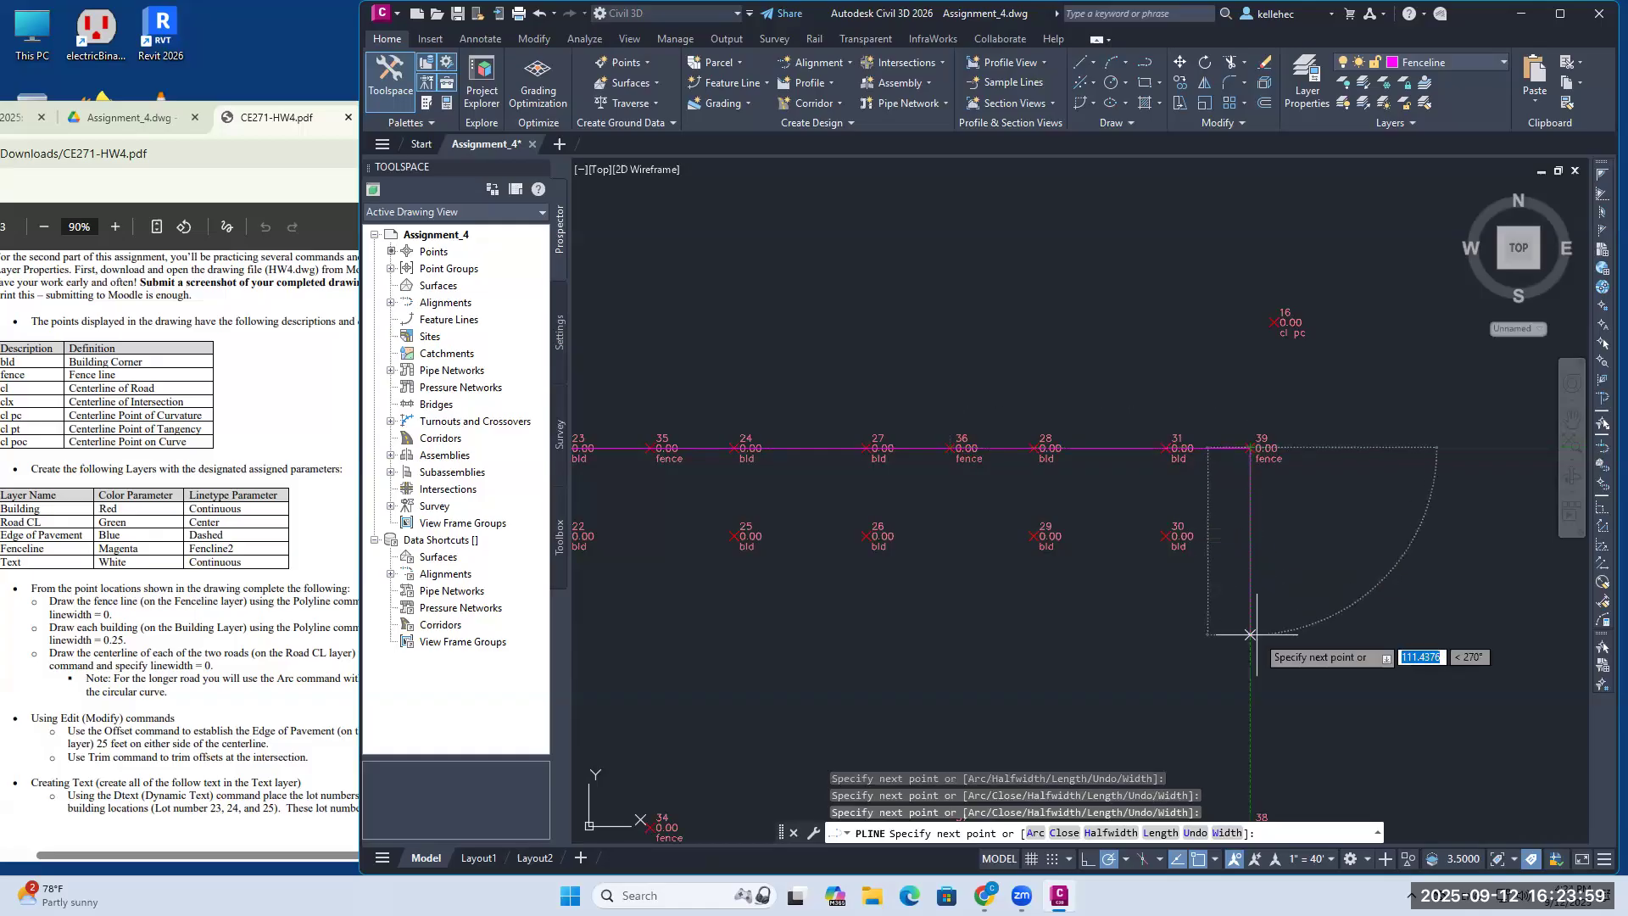
Step: Continue the fence through points 38, 37, 34 and 33, closing back at point 32
middle_click_drag(1254, 653, 1274, 486)
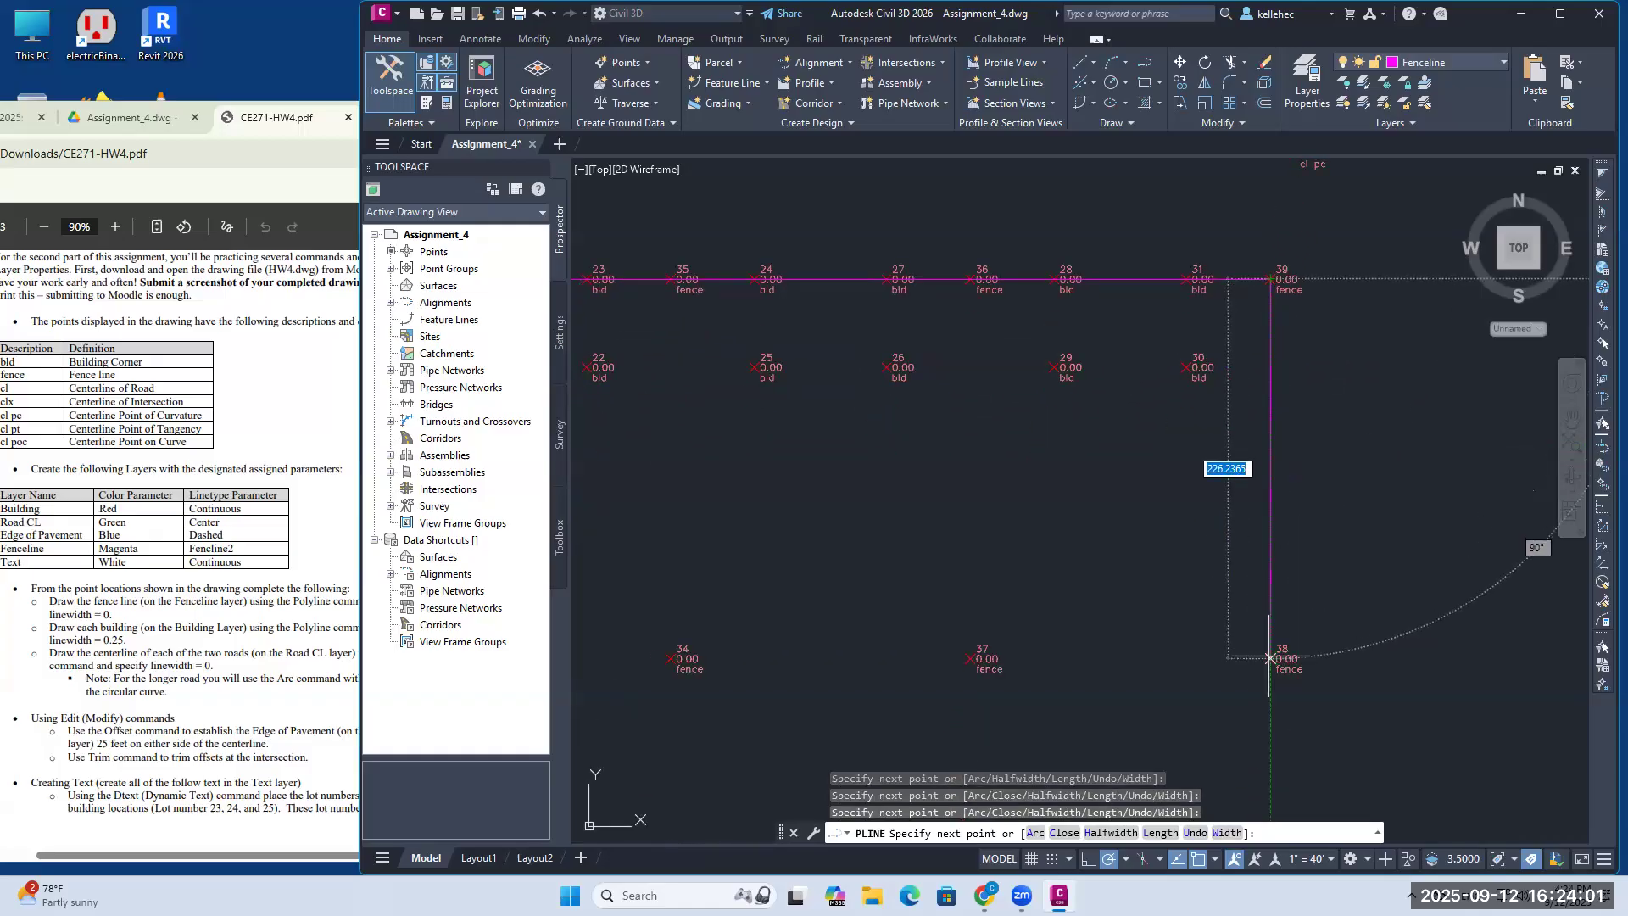
left_click(1269, 658)
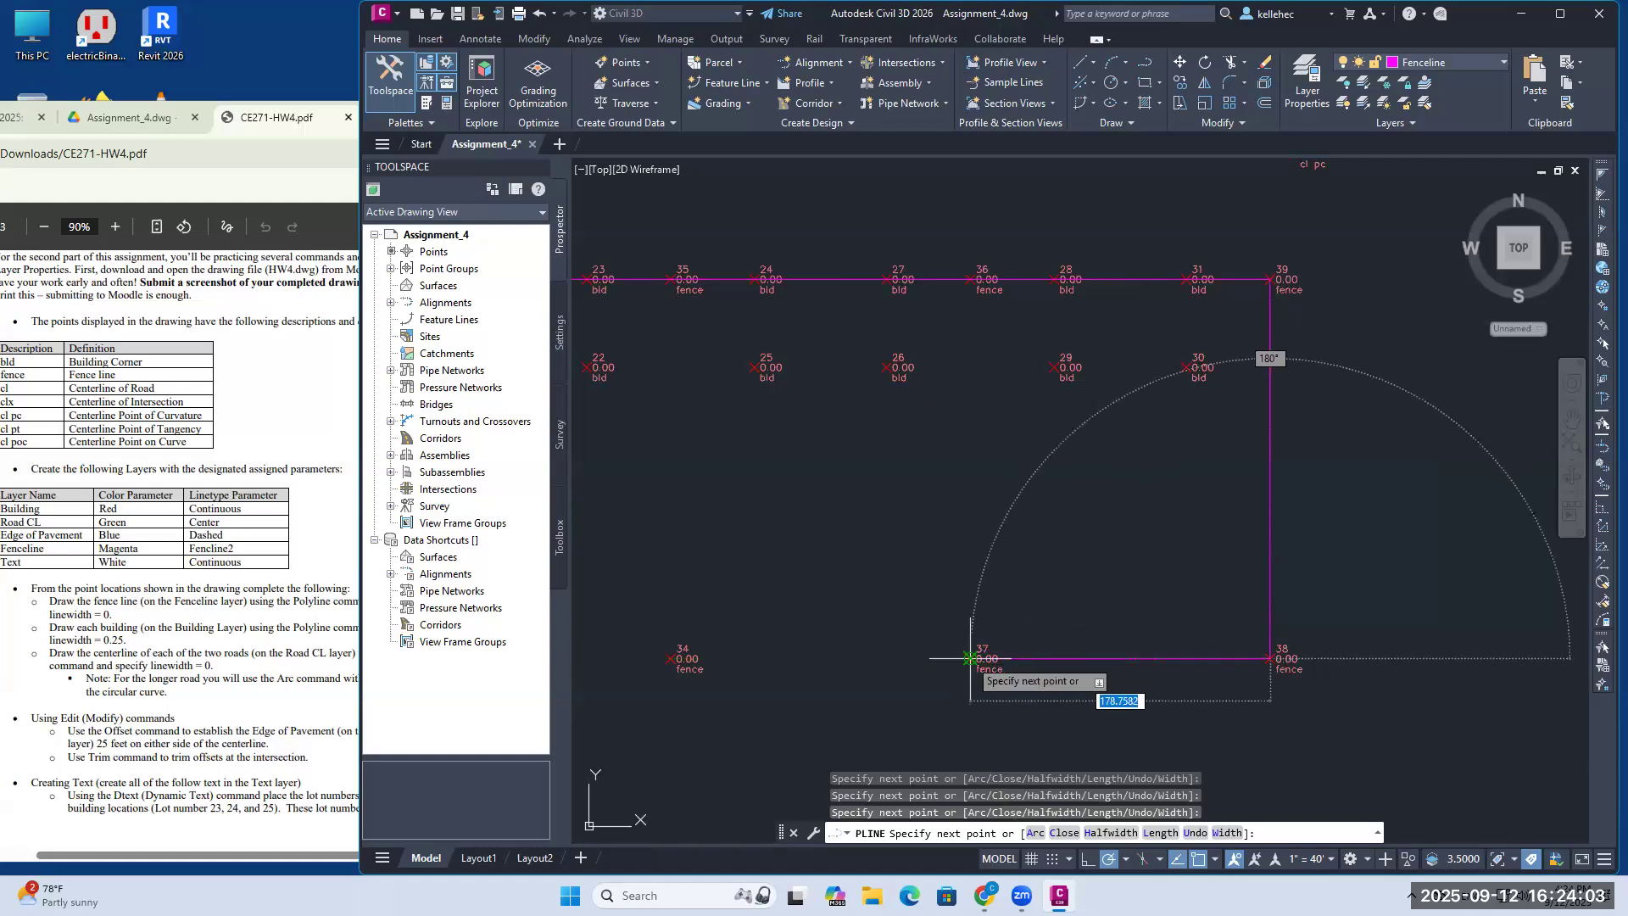
left_click(969, 658)
left_click(669, 658)
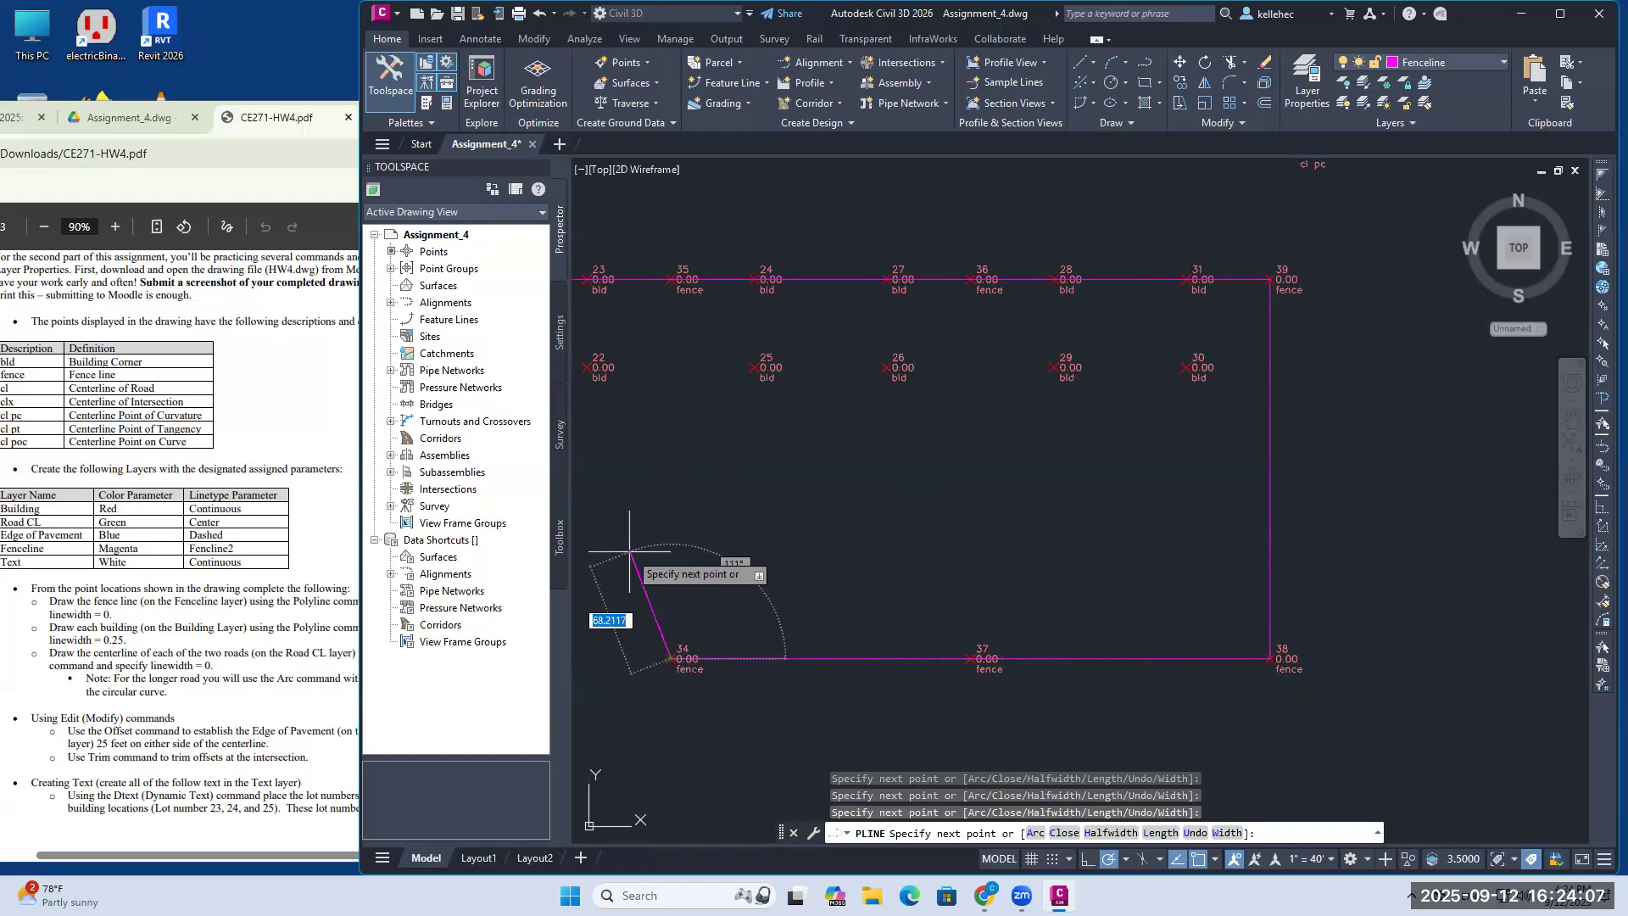
middle_click_drag(646, 536, 1025, 529)
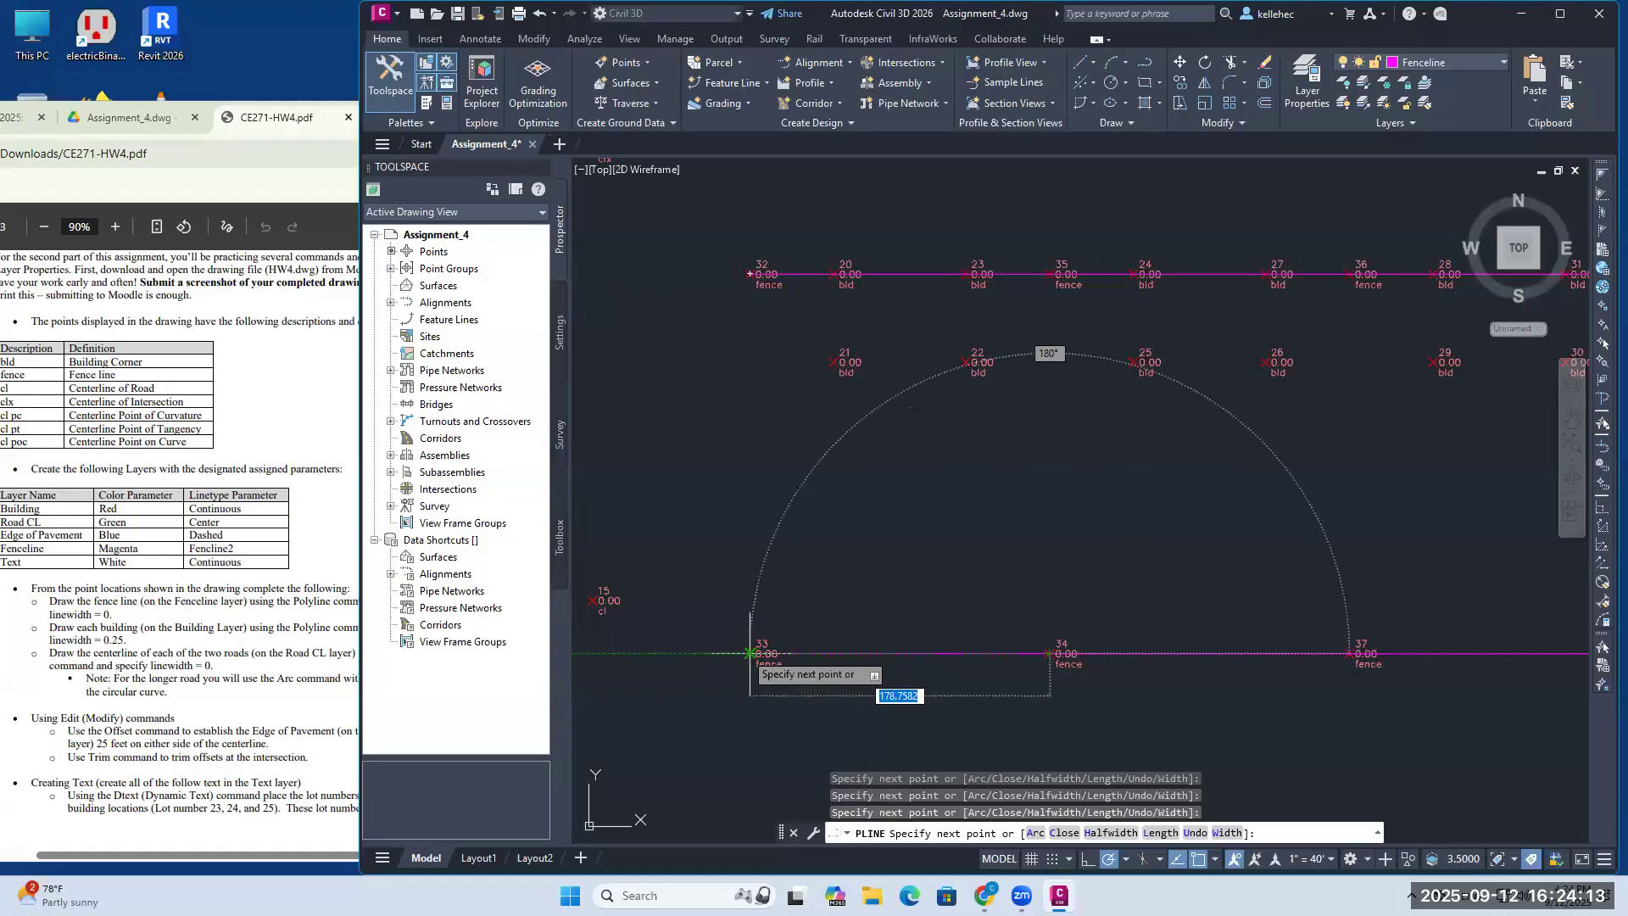
left_click(750, 653)
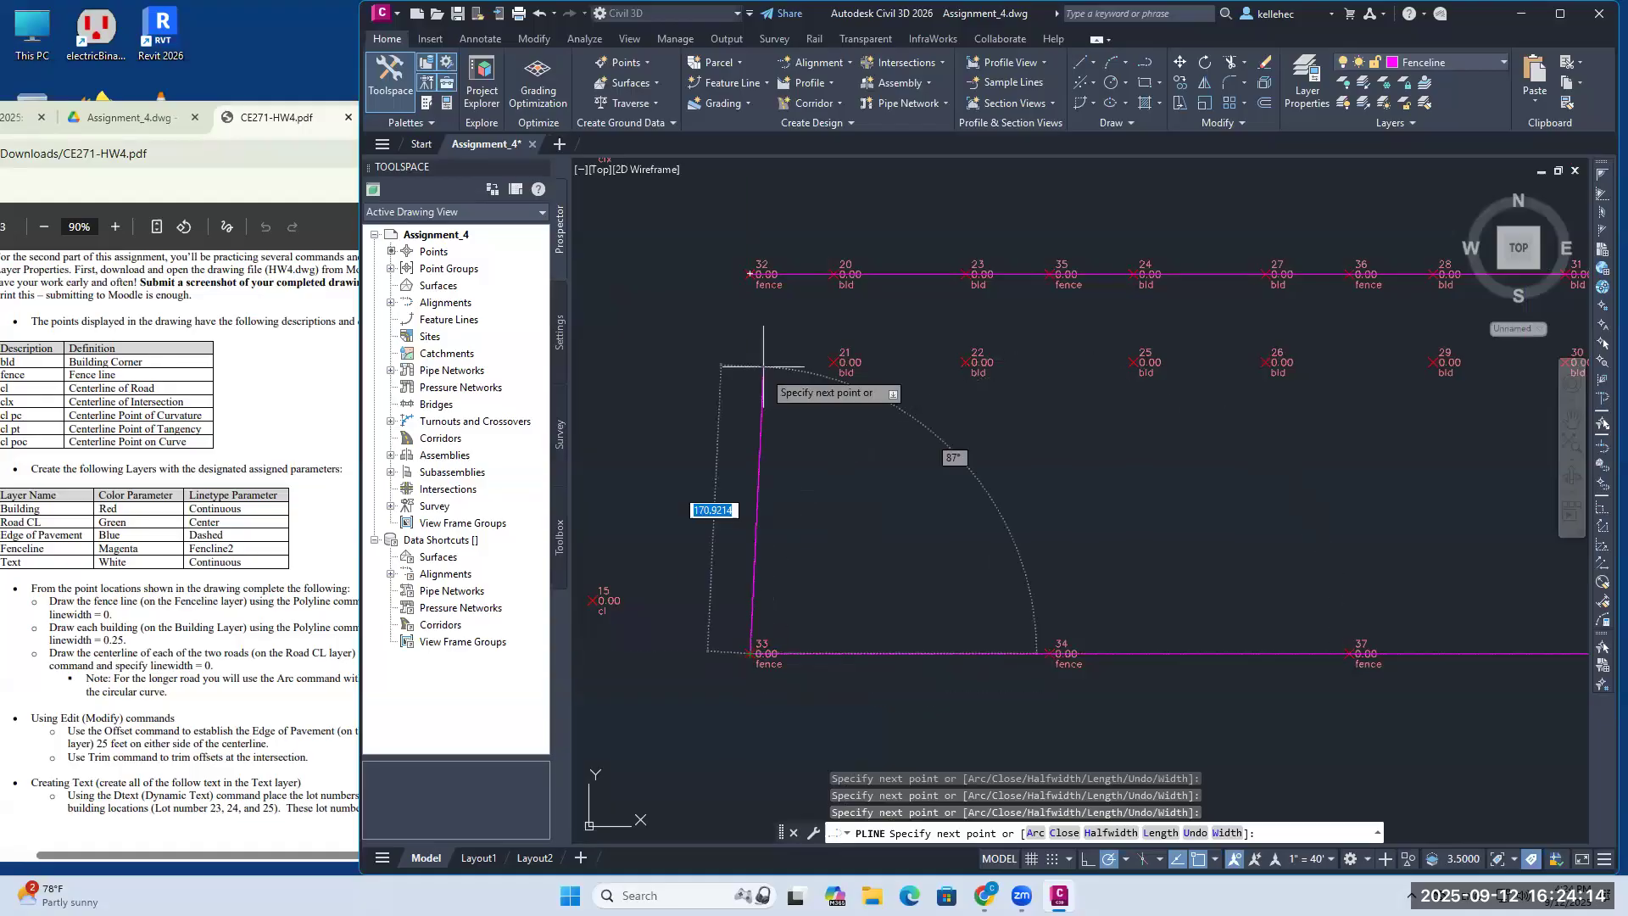
left_click(749, 274)
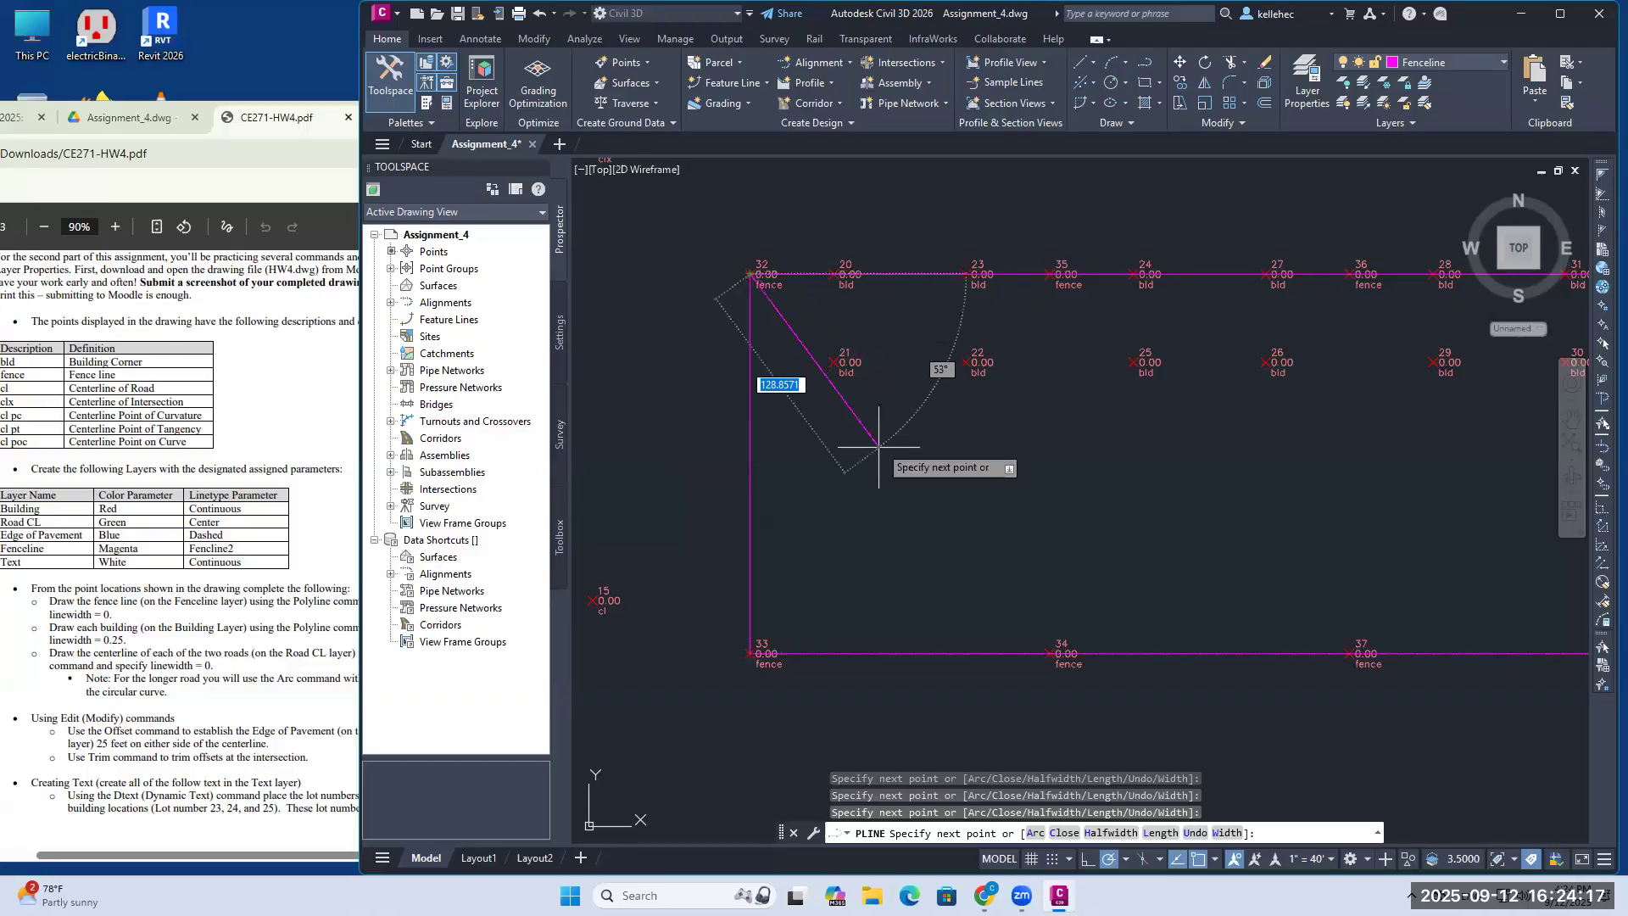
key("Escape")
mouse_move(1079, 472)
middle_mouse_down()
mouse_move(862, 502)
mouse_move(960, 484)
middle_mouse_up()
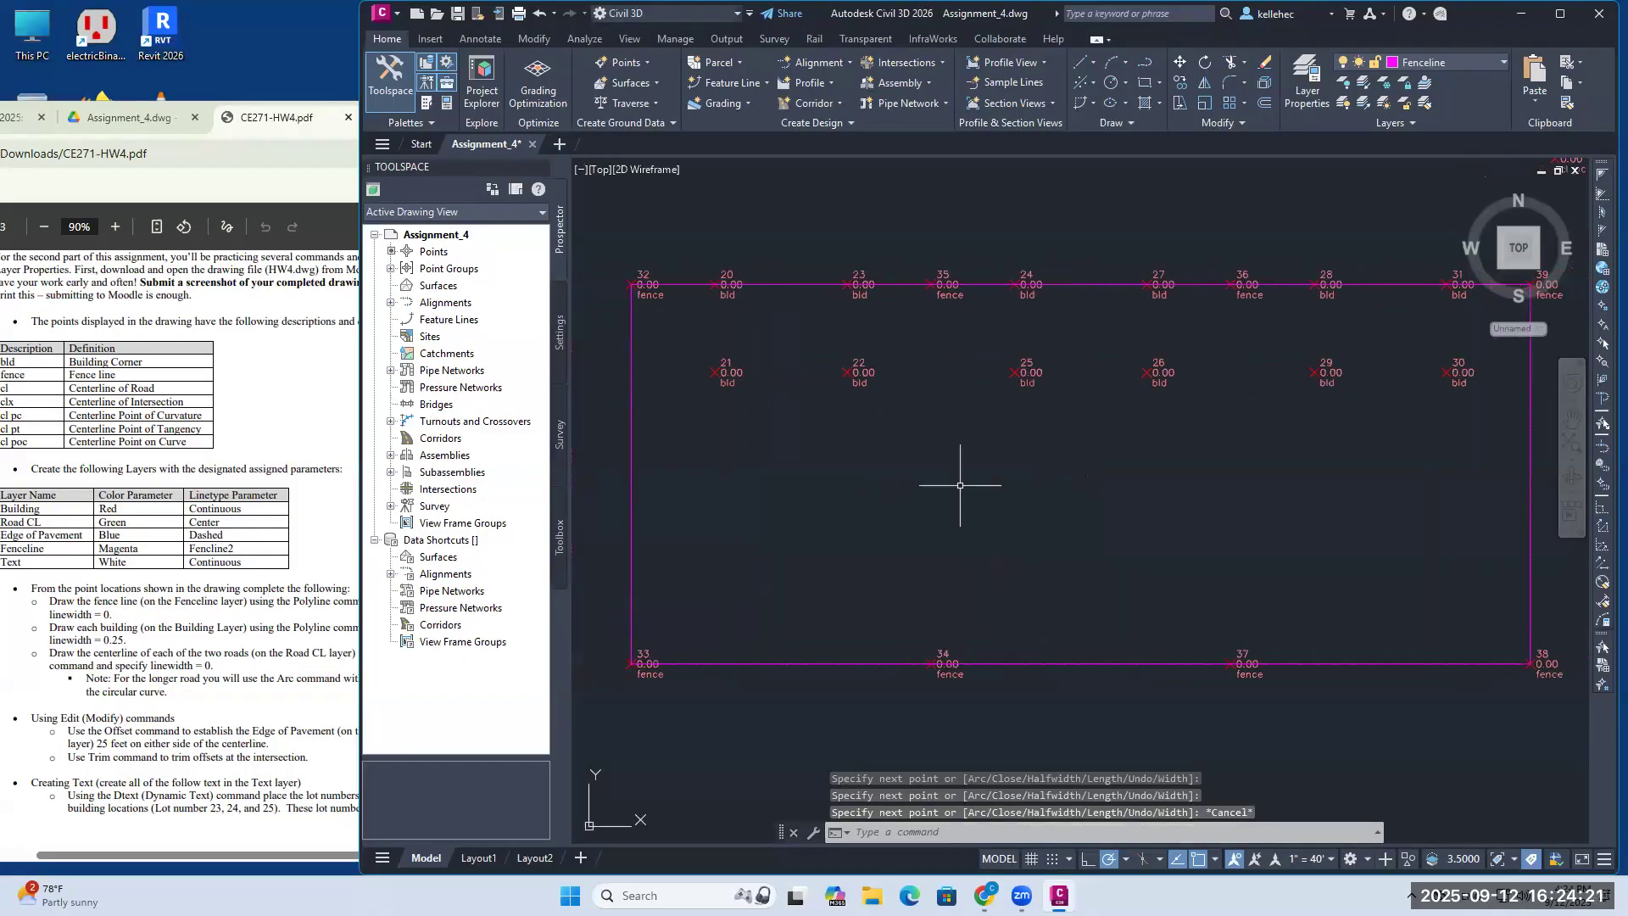
Step: Erase the magenta fence polyline
left_click(1263, 68)
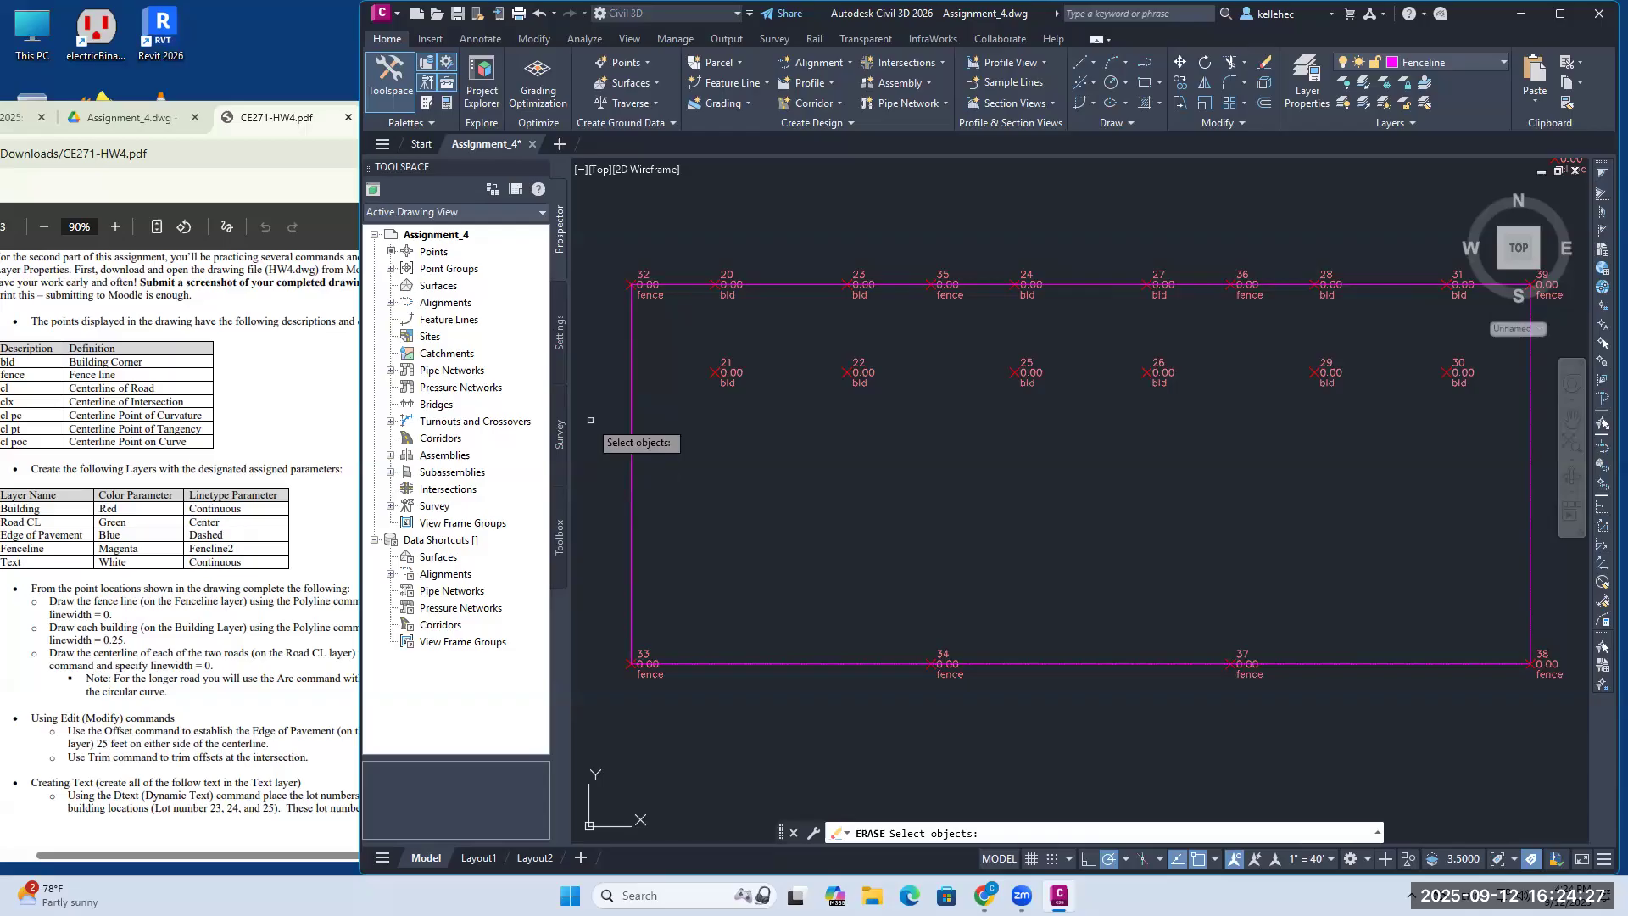
left_click(631, 422)
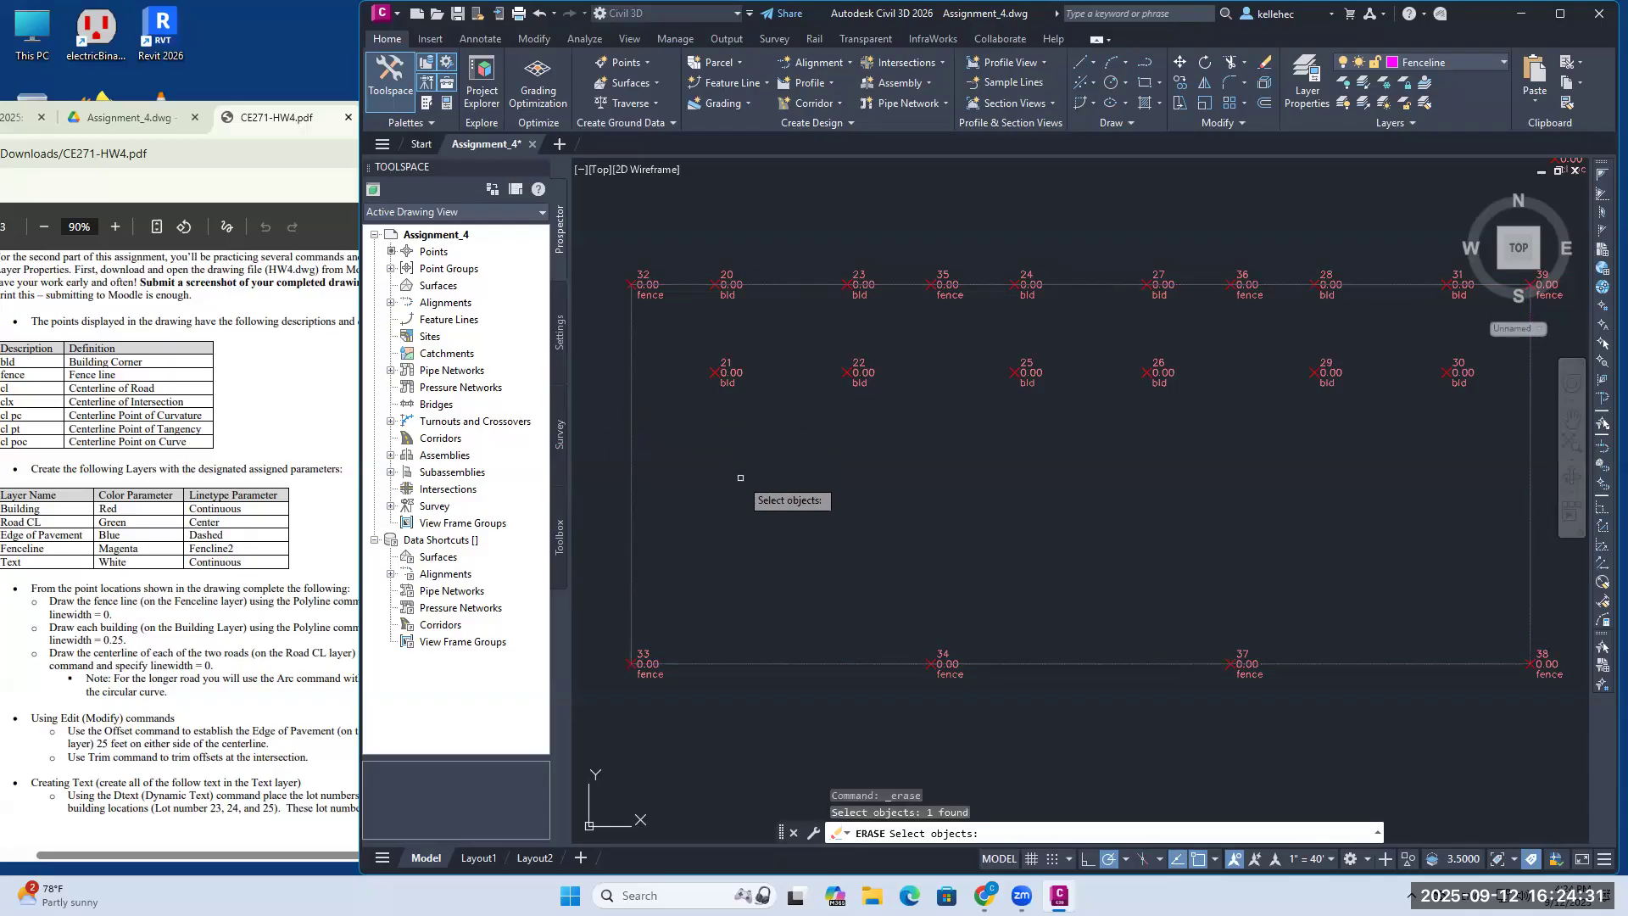
key("Return")
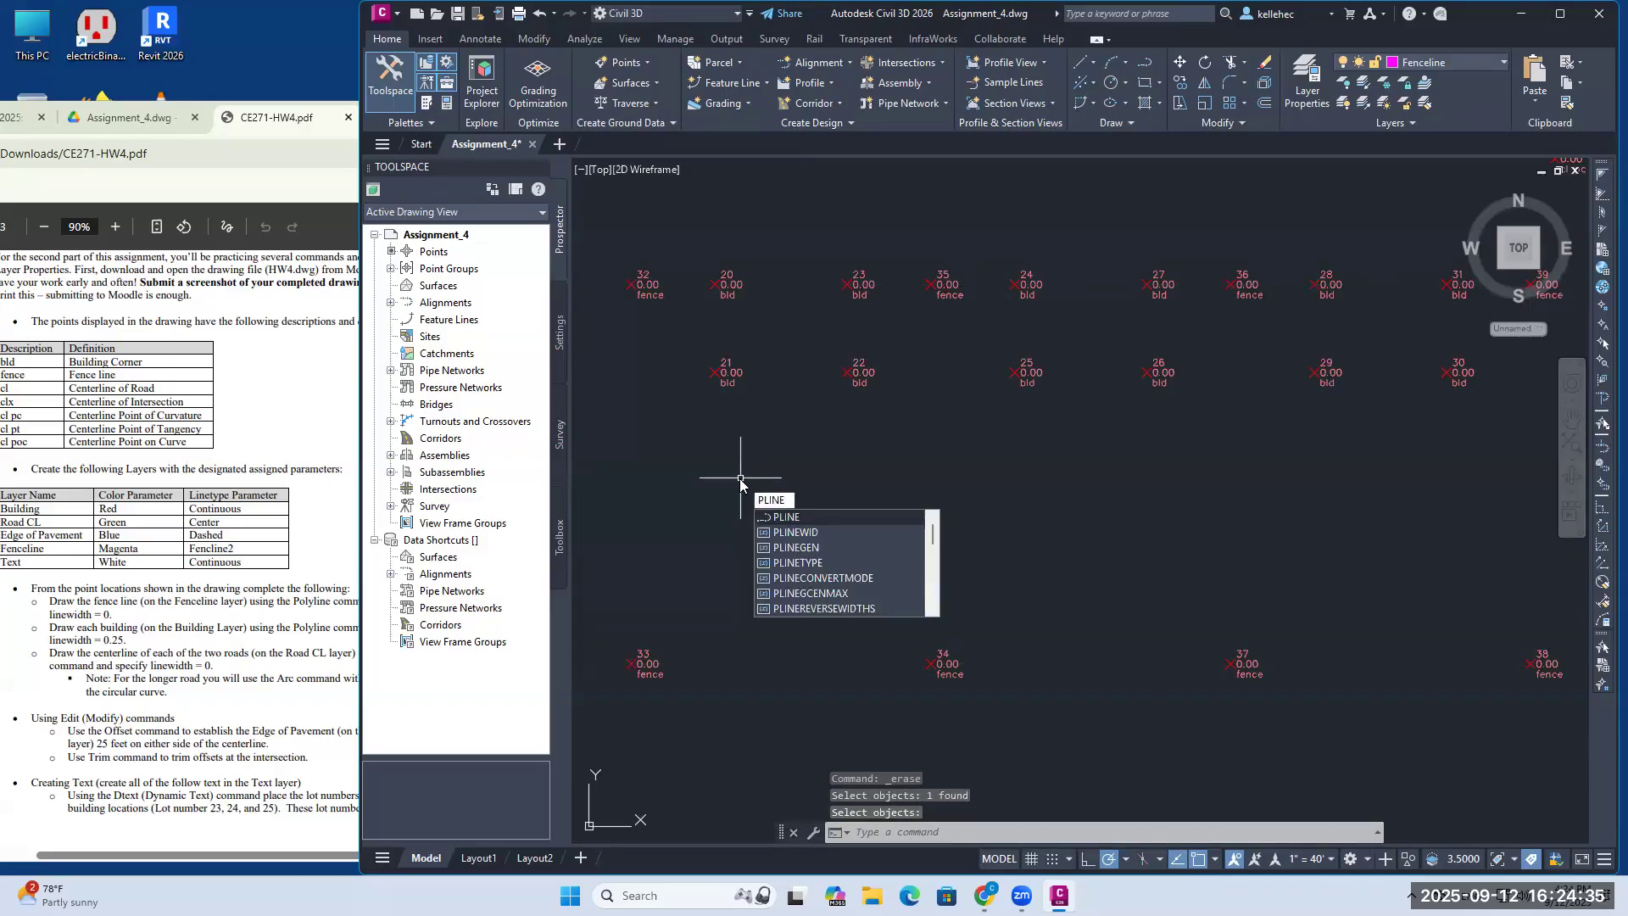
Step: Start a new fence polyline at point 32 with starting and ending width 0
key("Return")
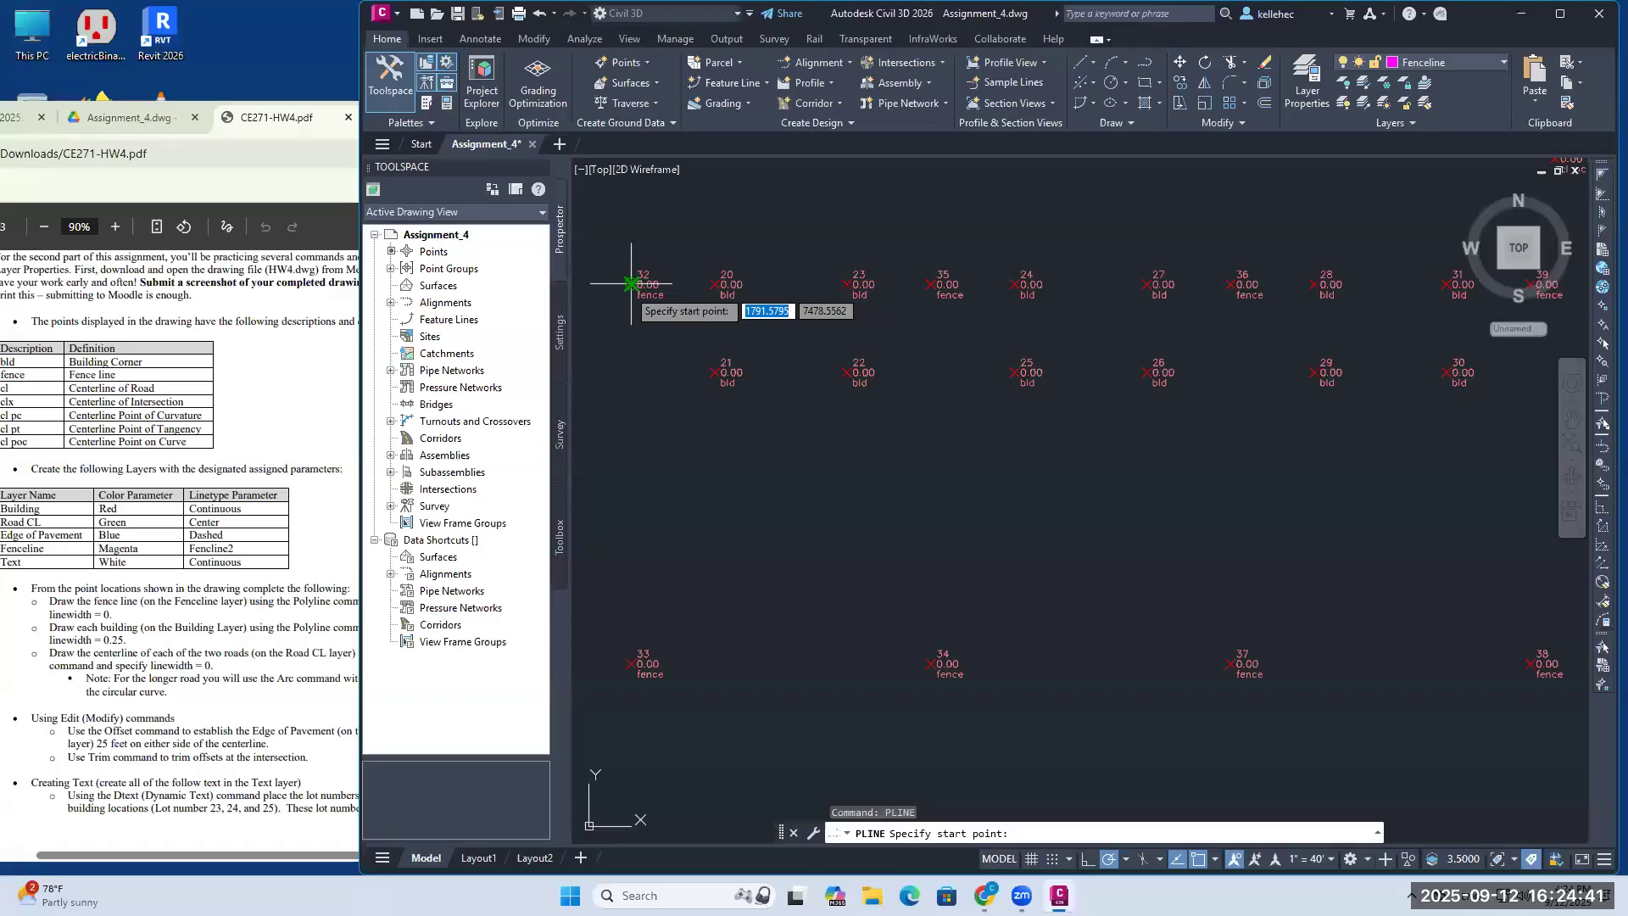
left_click(631, 284)
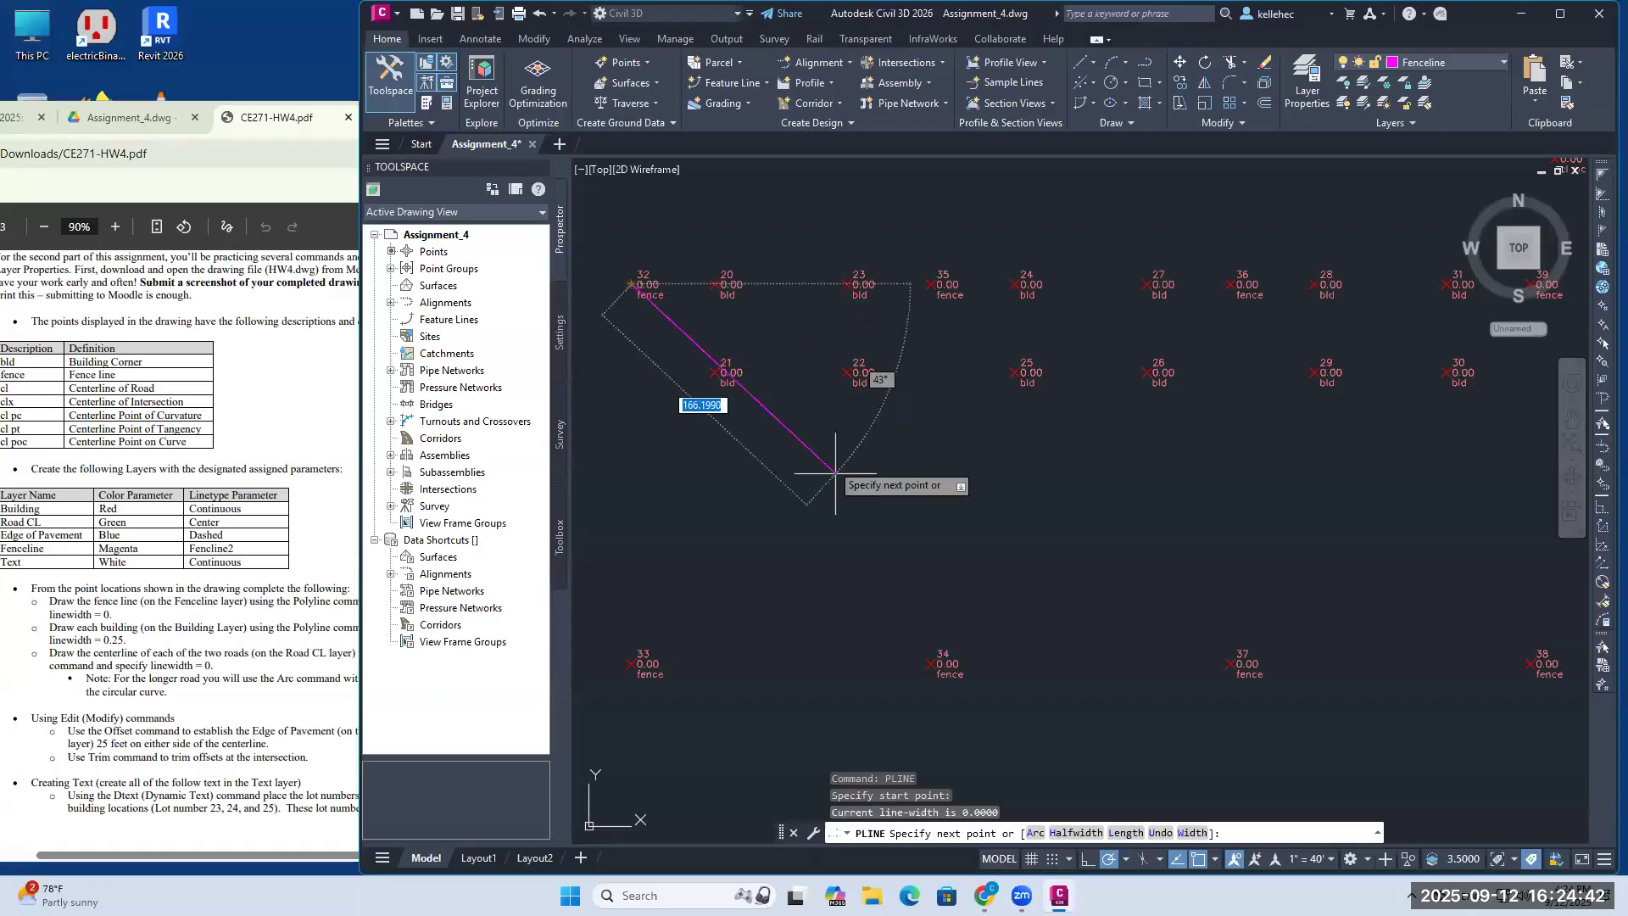
left_click(1193, 833)
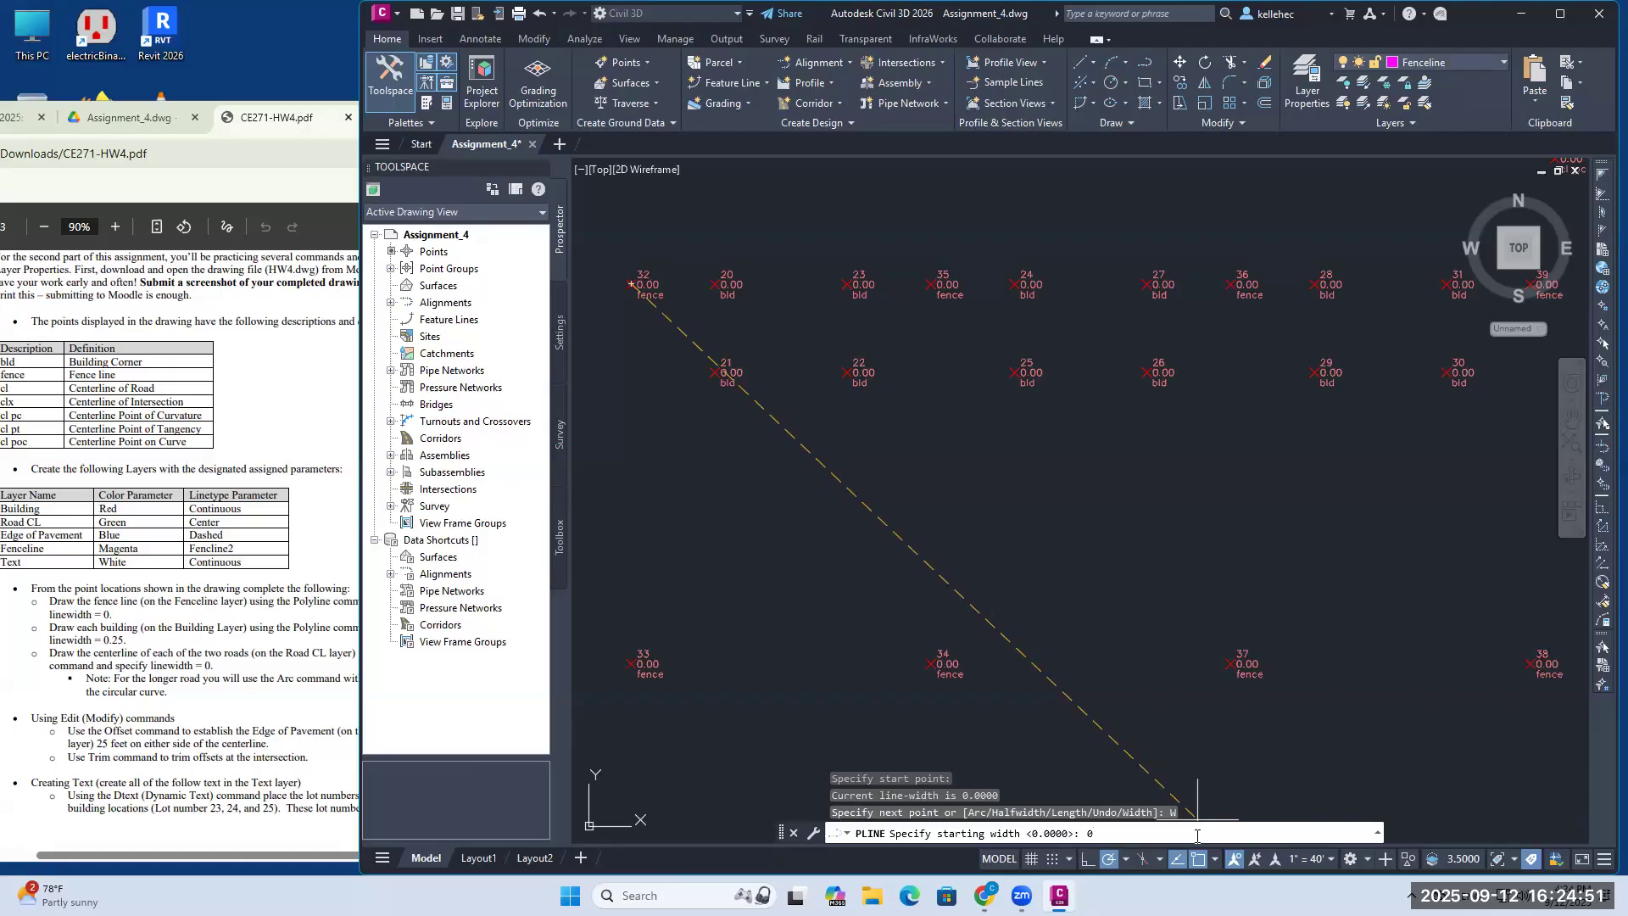
type("0")
key("Return")
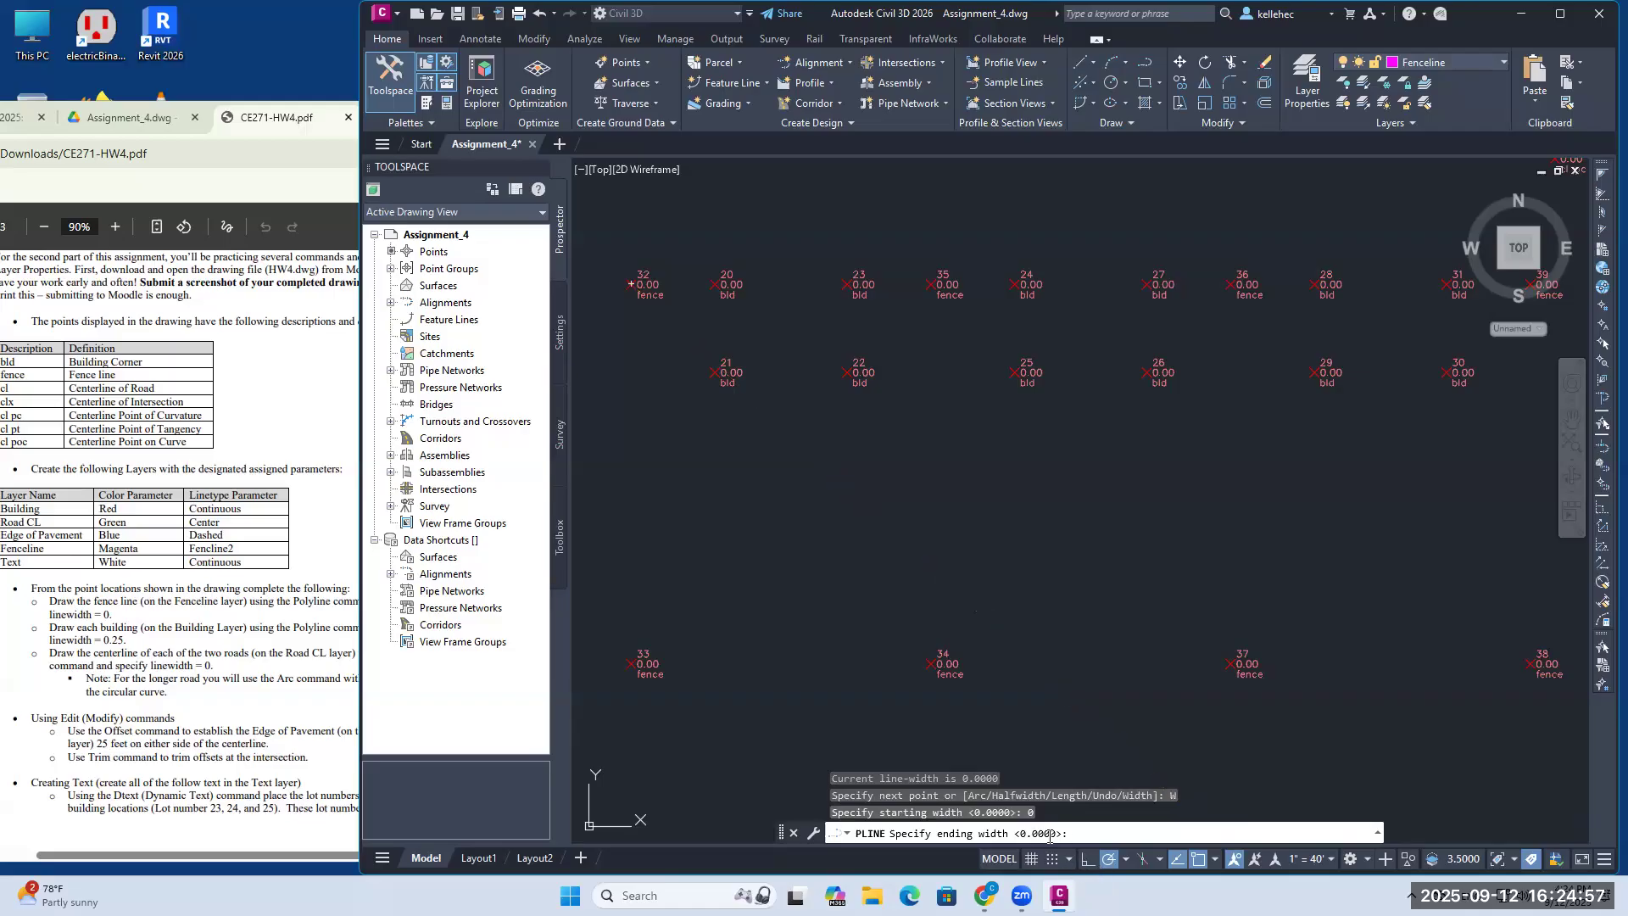
key("Return")
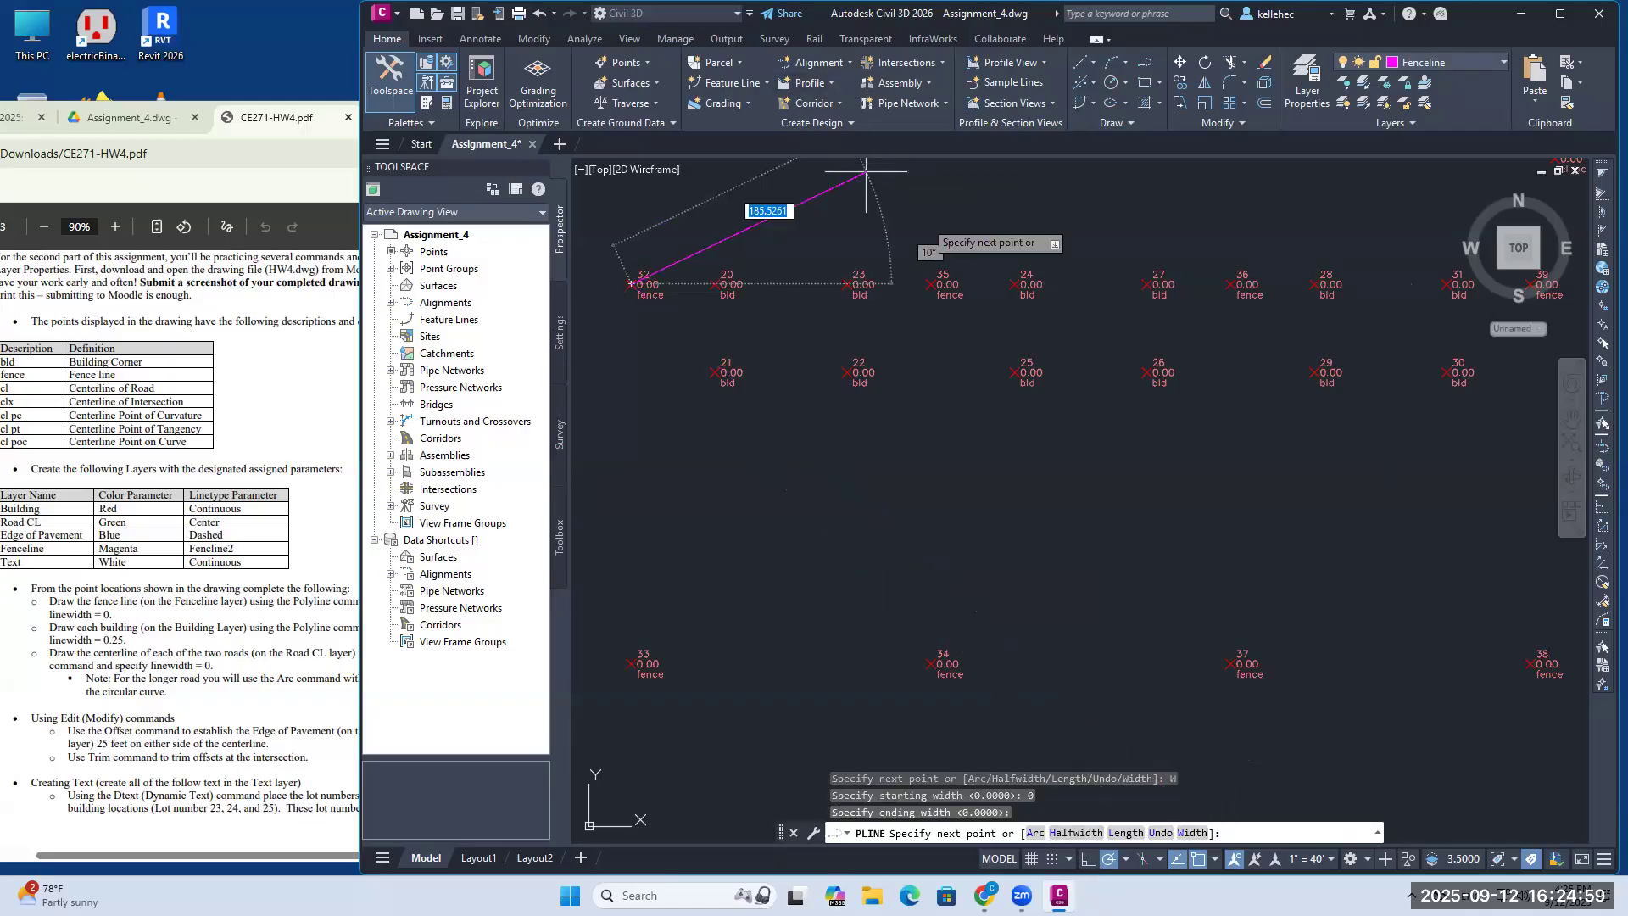
Step: Run the fence through points 35, 36, 39, 38, 37, 34 and 33, closing at point 32
left_click(931, 281)
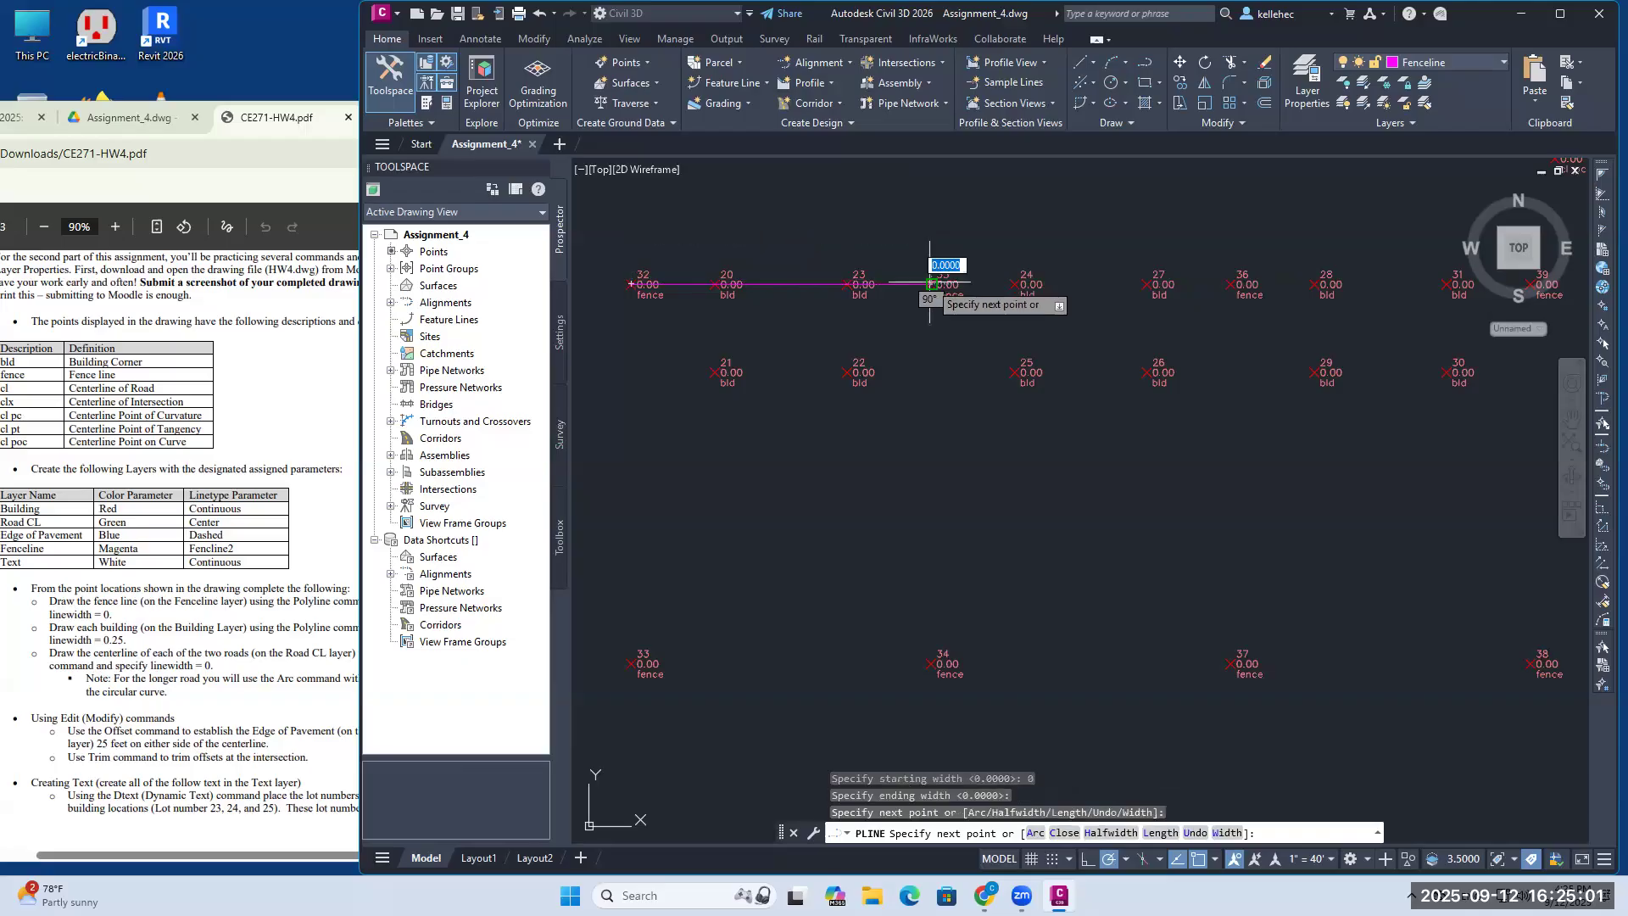
left_click(1237, 285)
left_click(1446, 285)
middle_click_drag(1446, 285, 1258, 297)
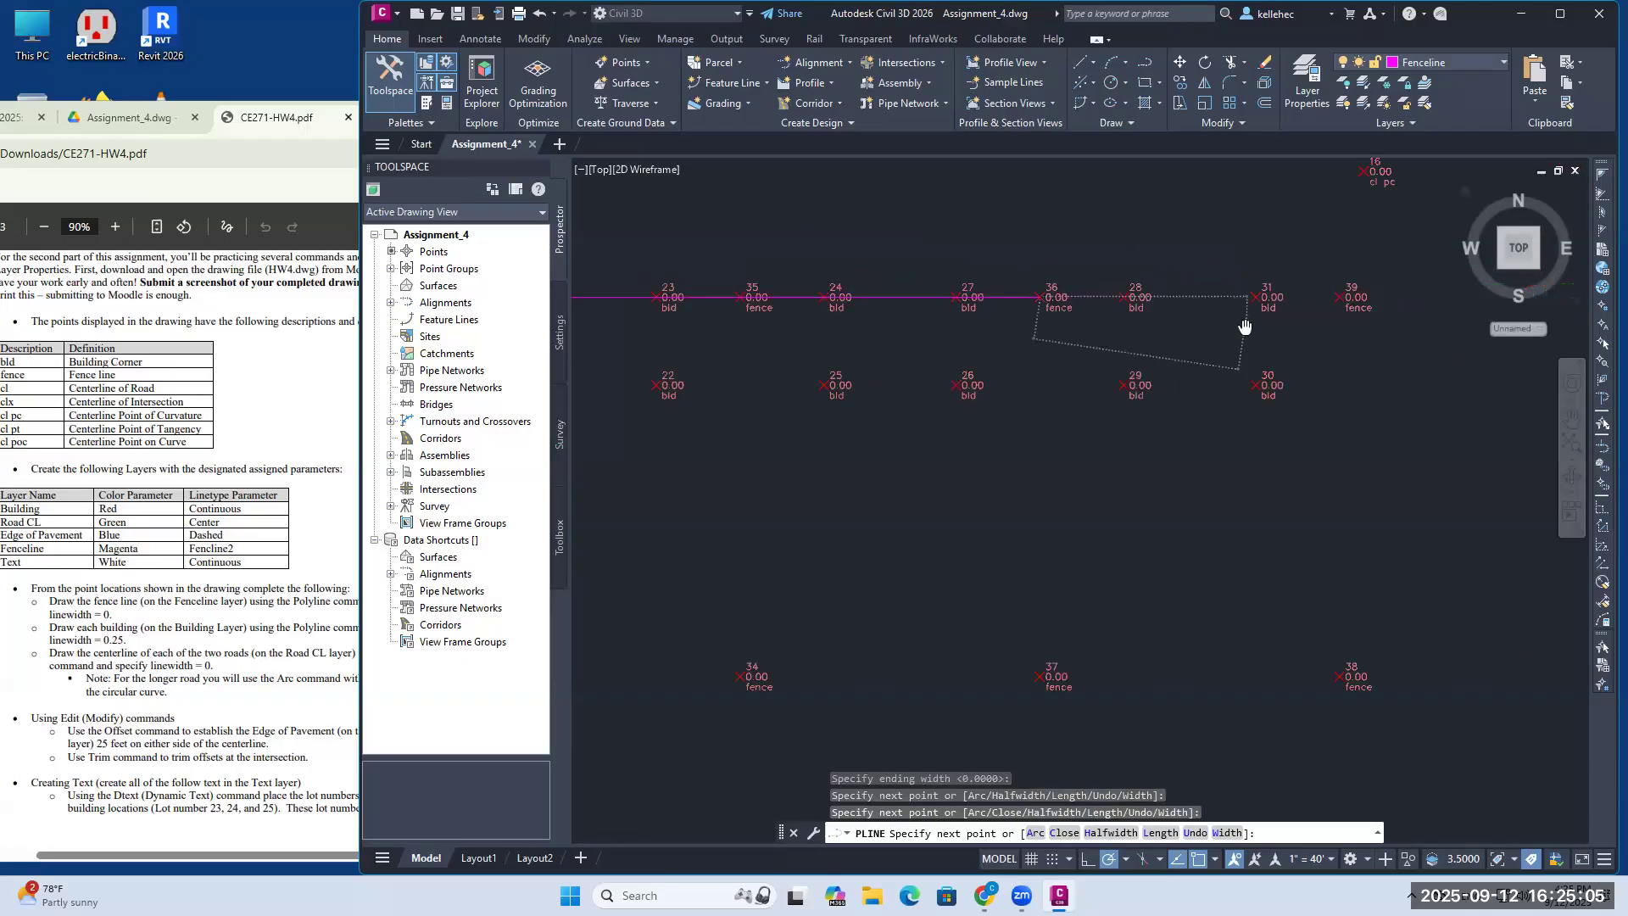
left_click(1339, 297)
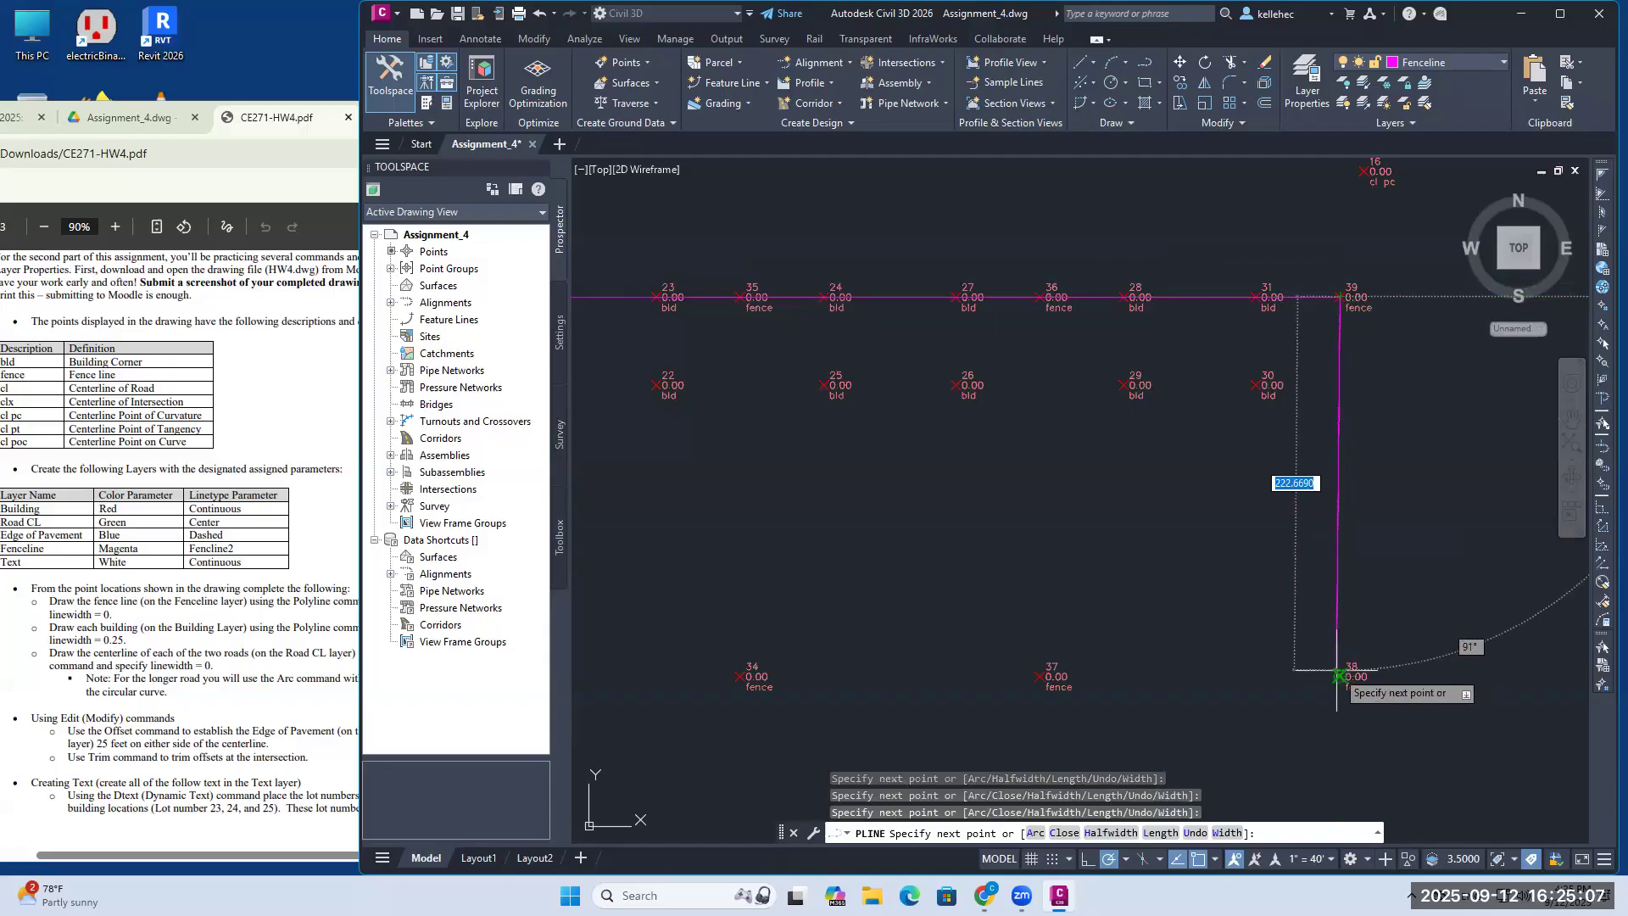
left_click(1340, 675)
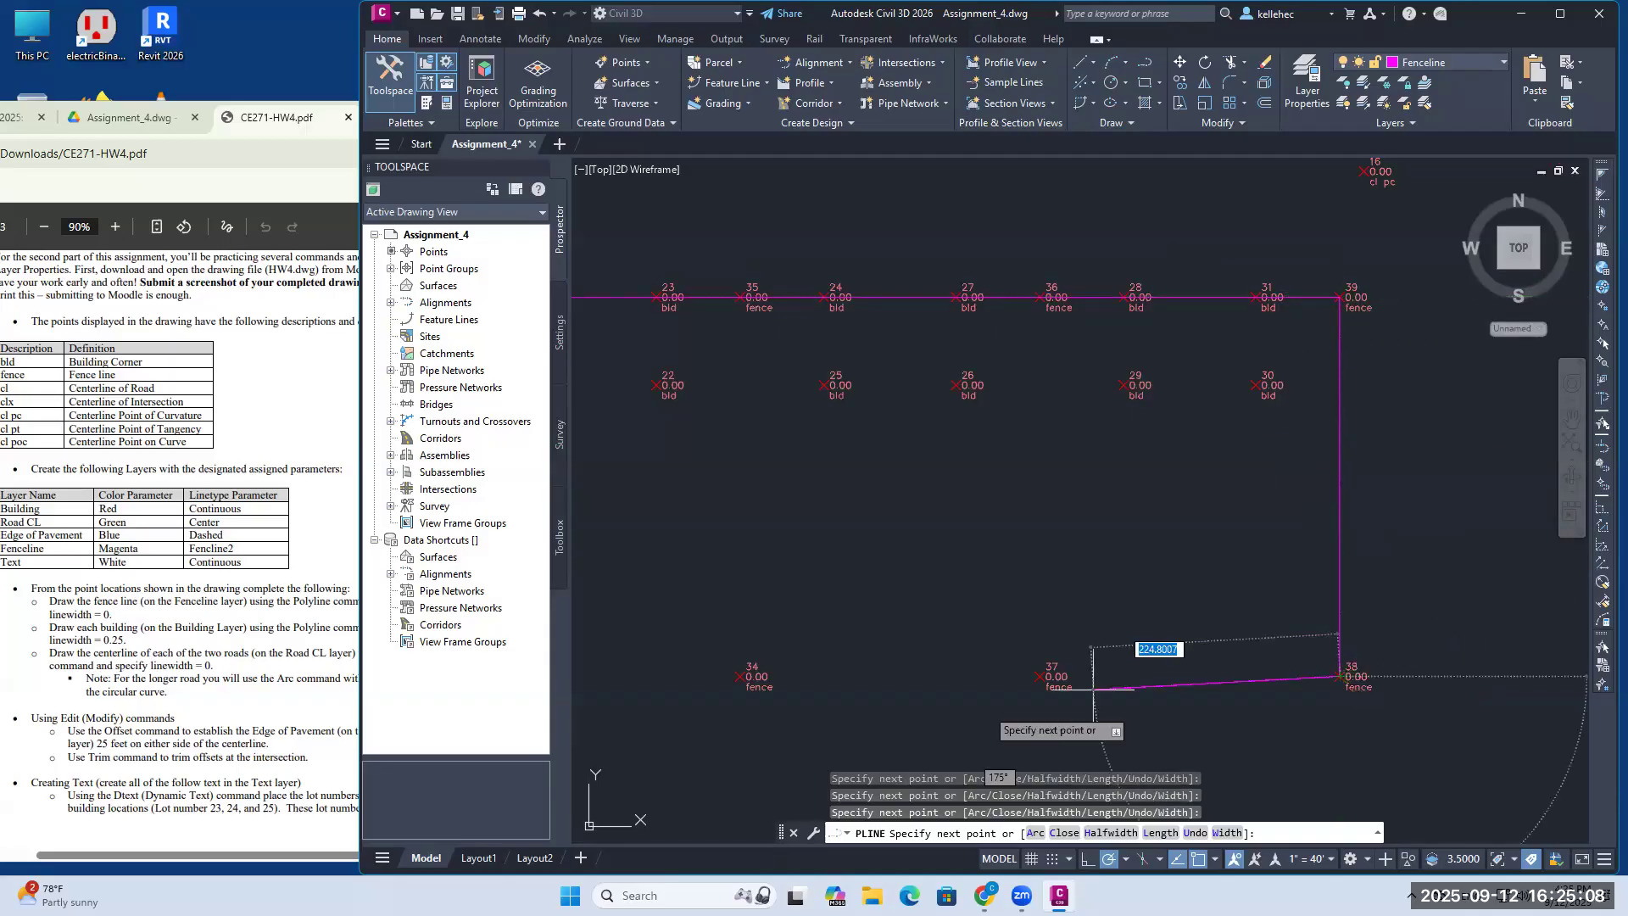
left_click(1039, 676)
middle_click_drag(768, 609, 932, 602)
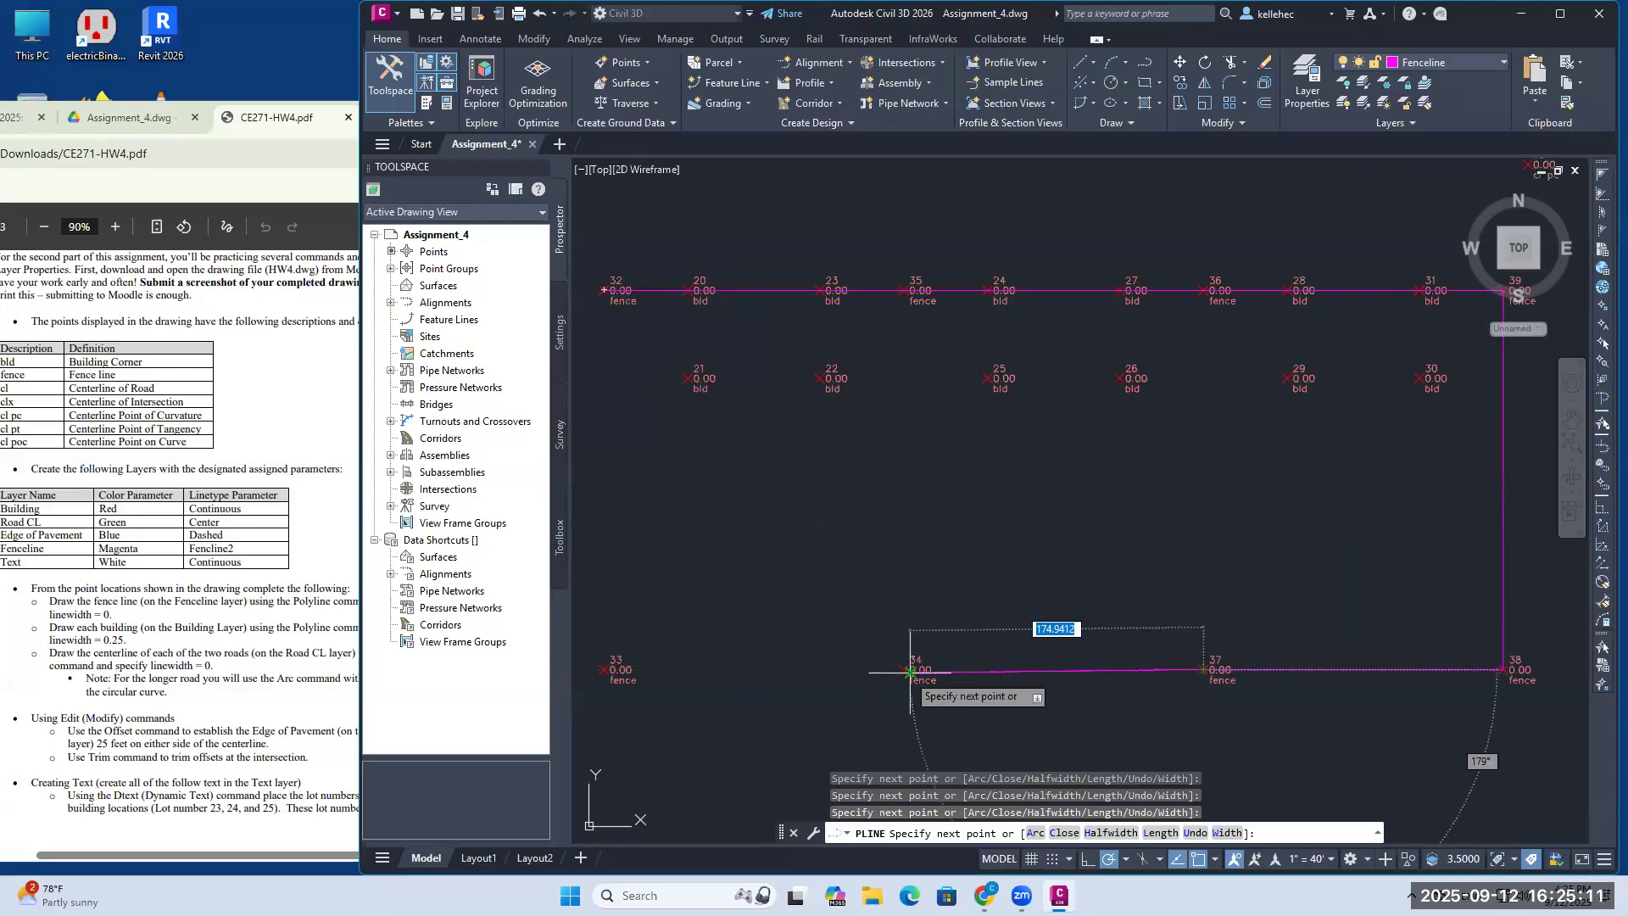
left_click(903, 668)
left_click(605, 668)
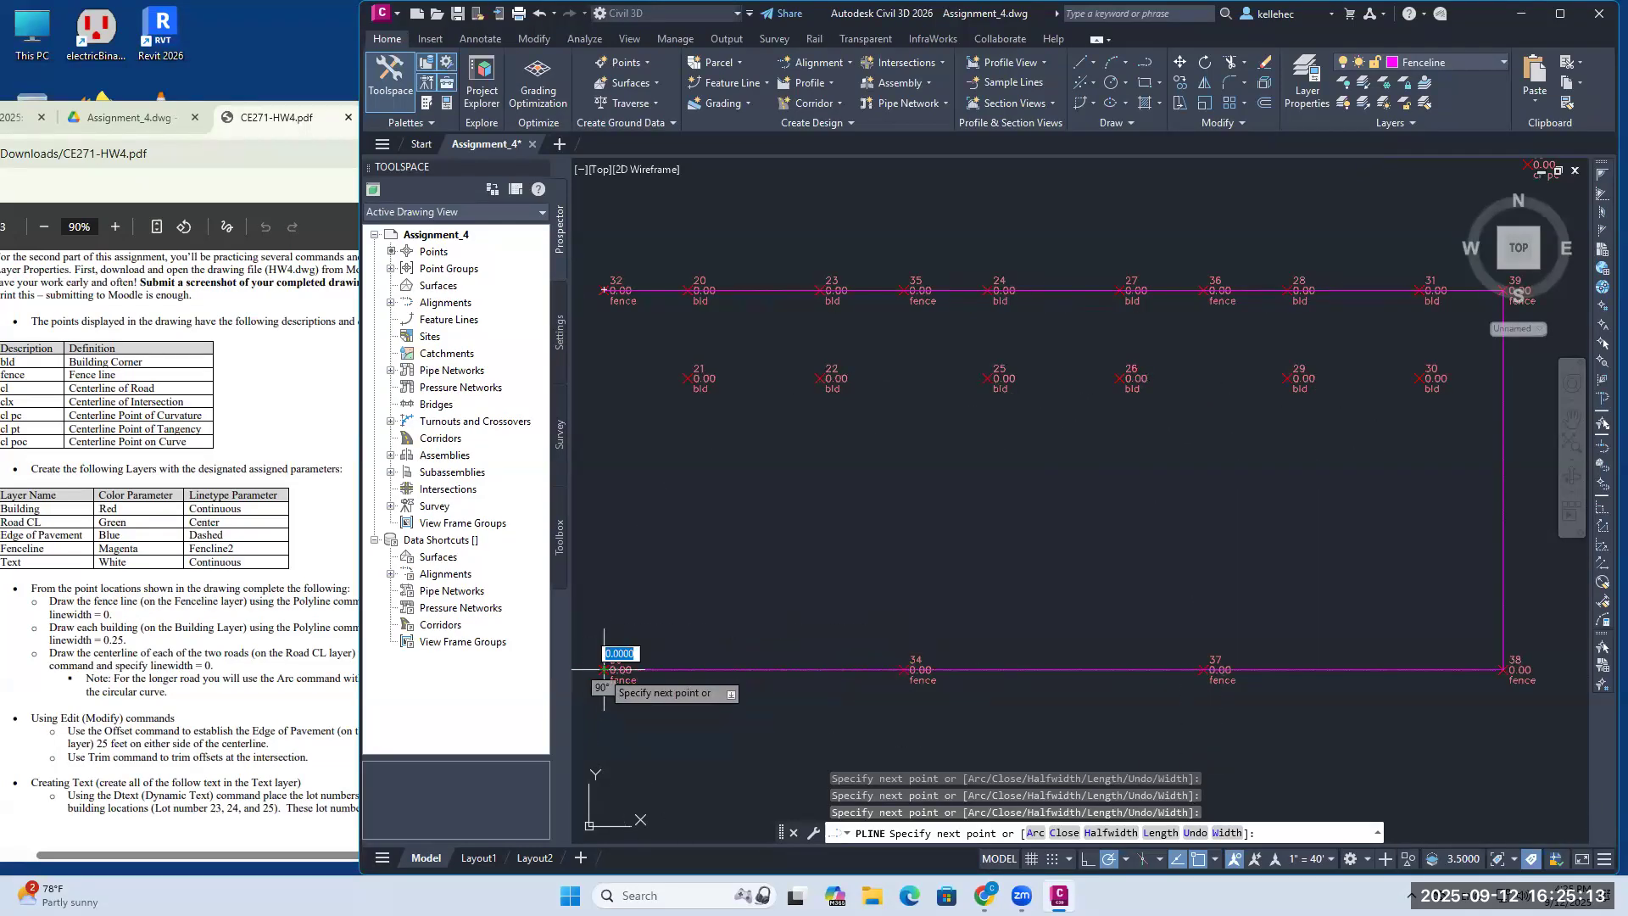
left_click(605, 290)
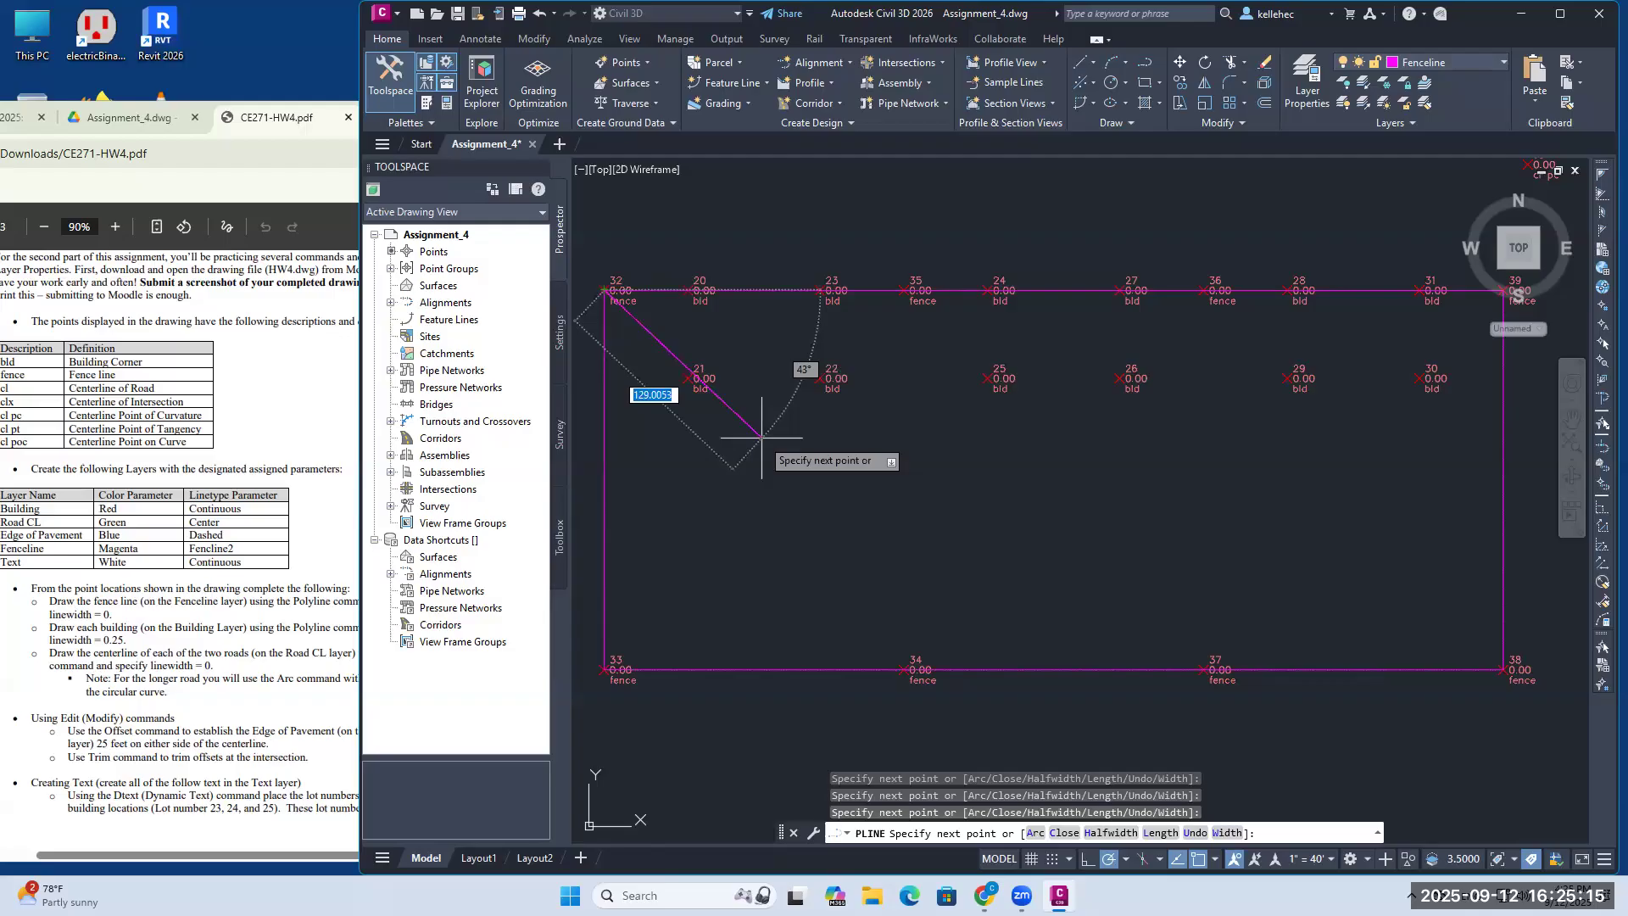
key("Escape")
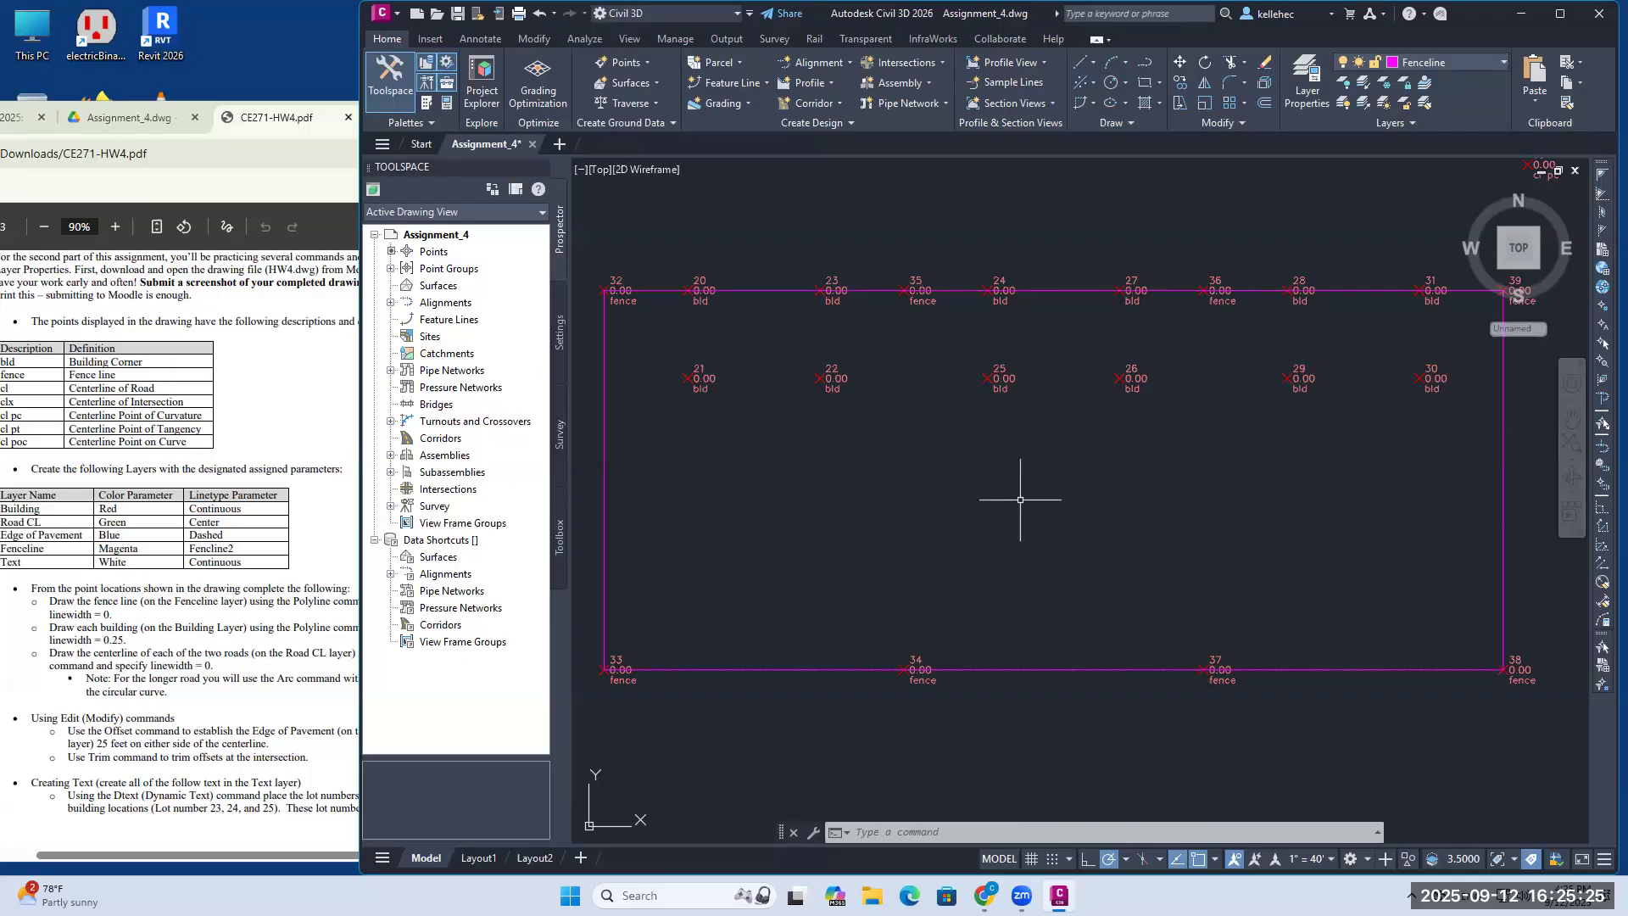
Step: Draw the dividing fence lines from point 35 to 34 and from 36 to 37
type("pline")
key("Return")
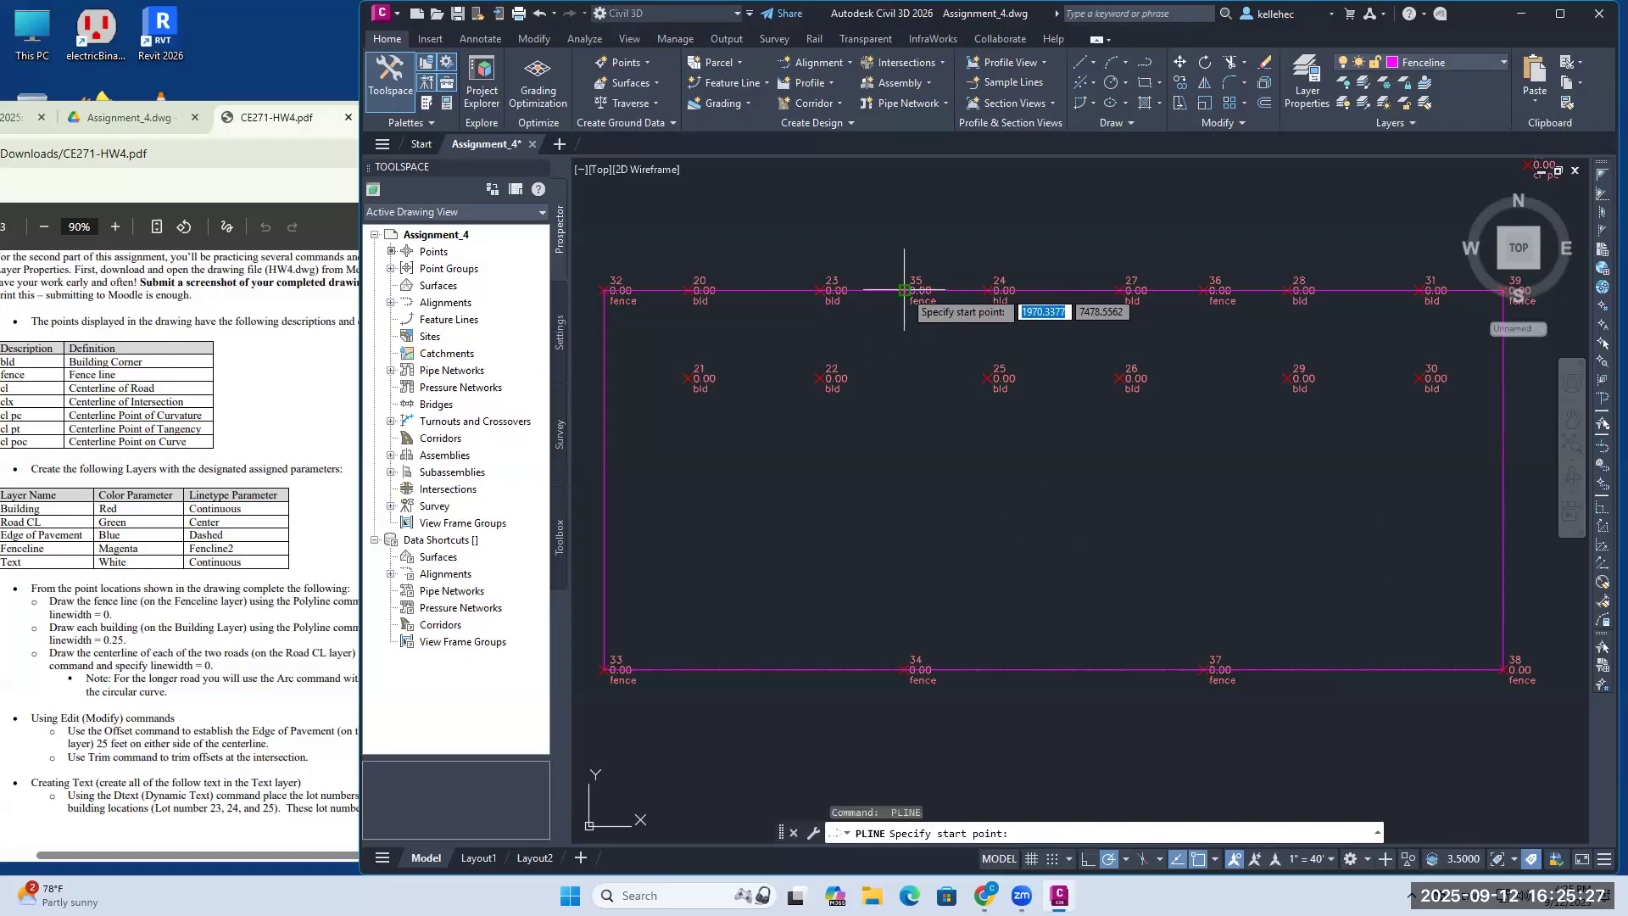
left_click(902, 291)
left_click(903, 670)
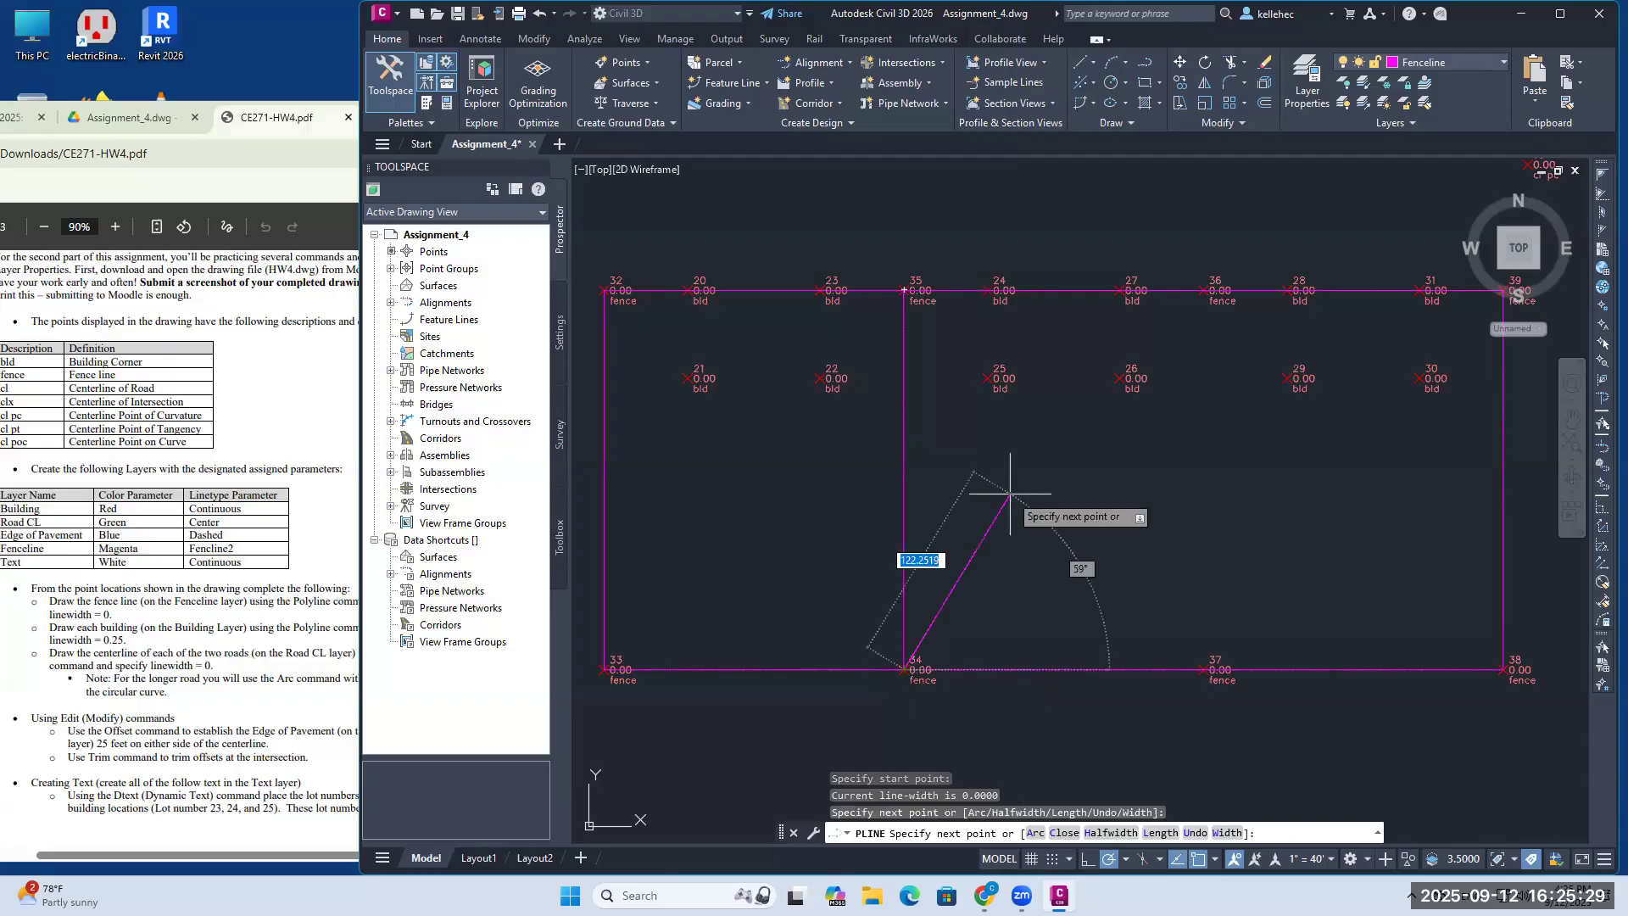
key("Return")
key("Return")
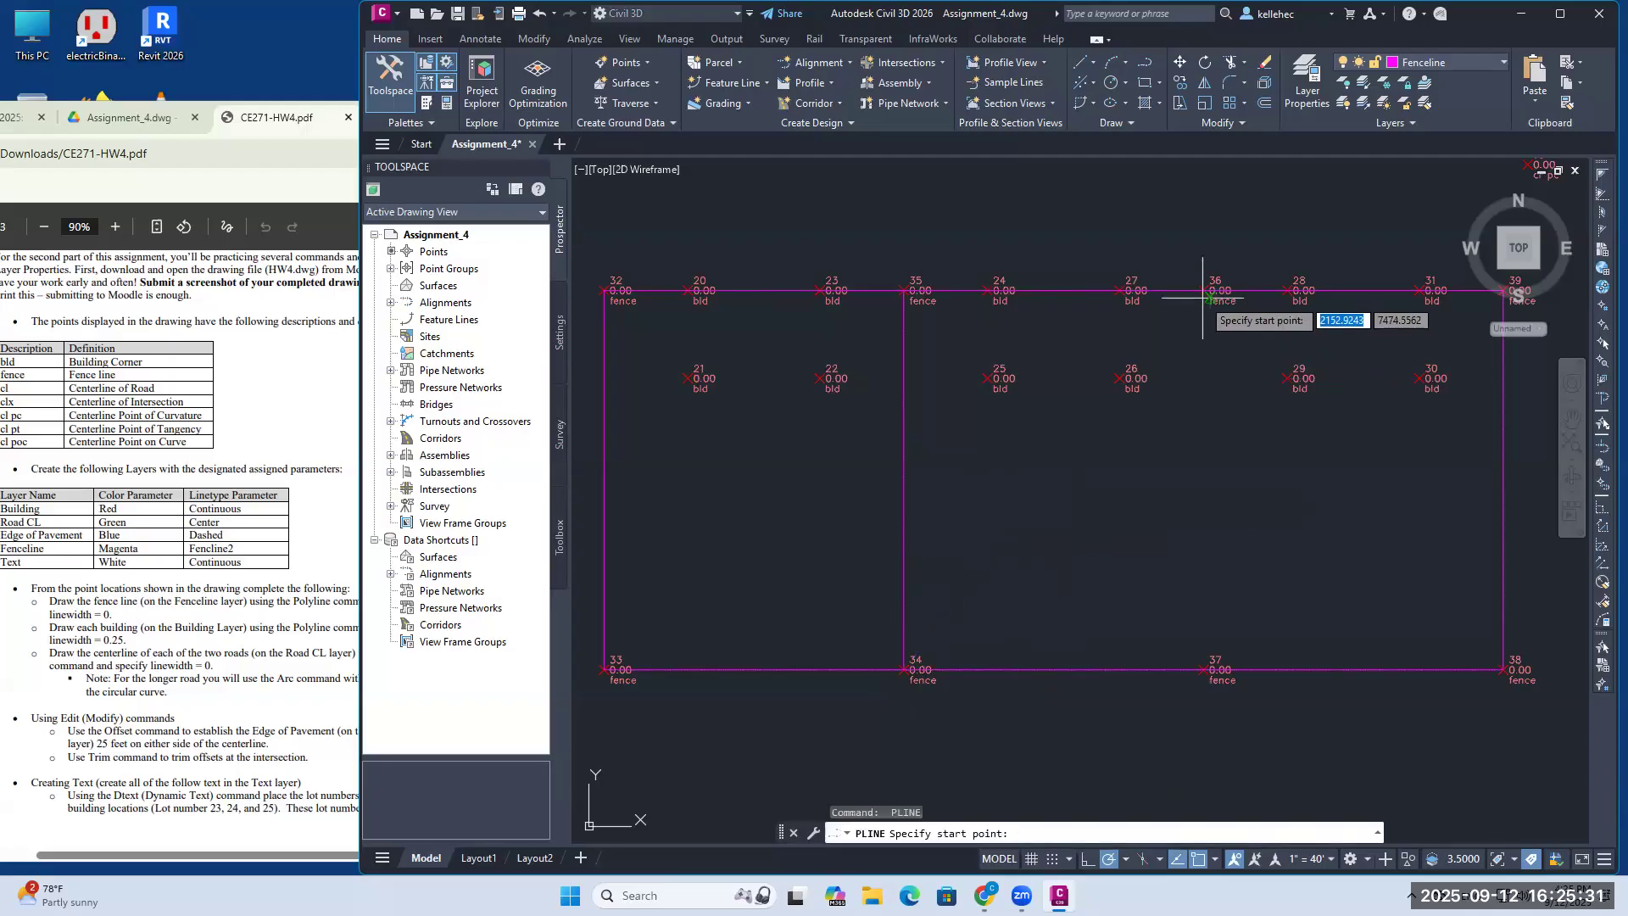
left_click(1203, 290)
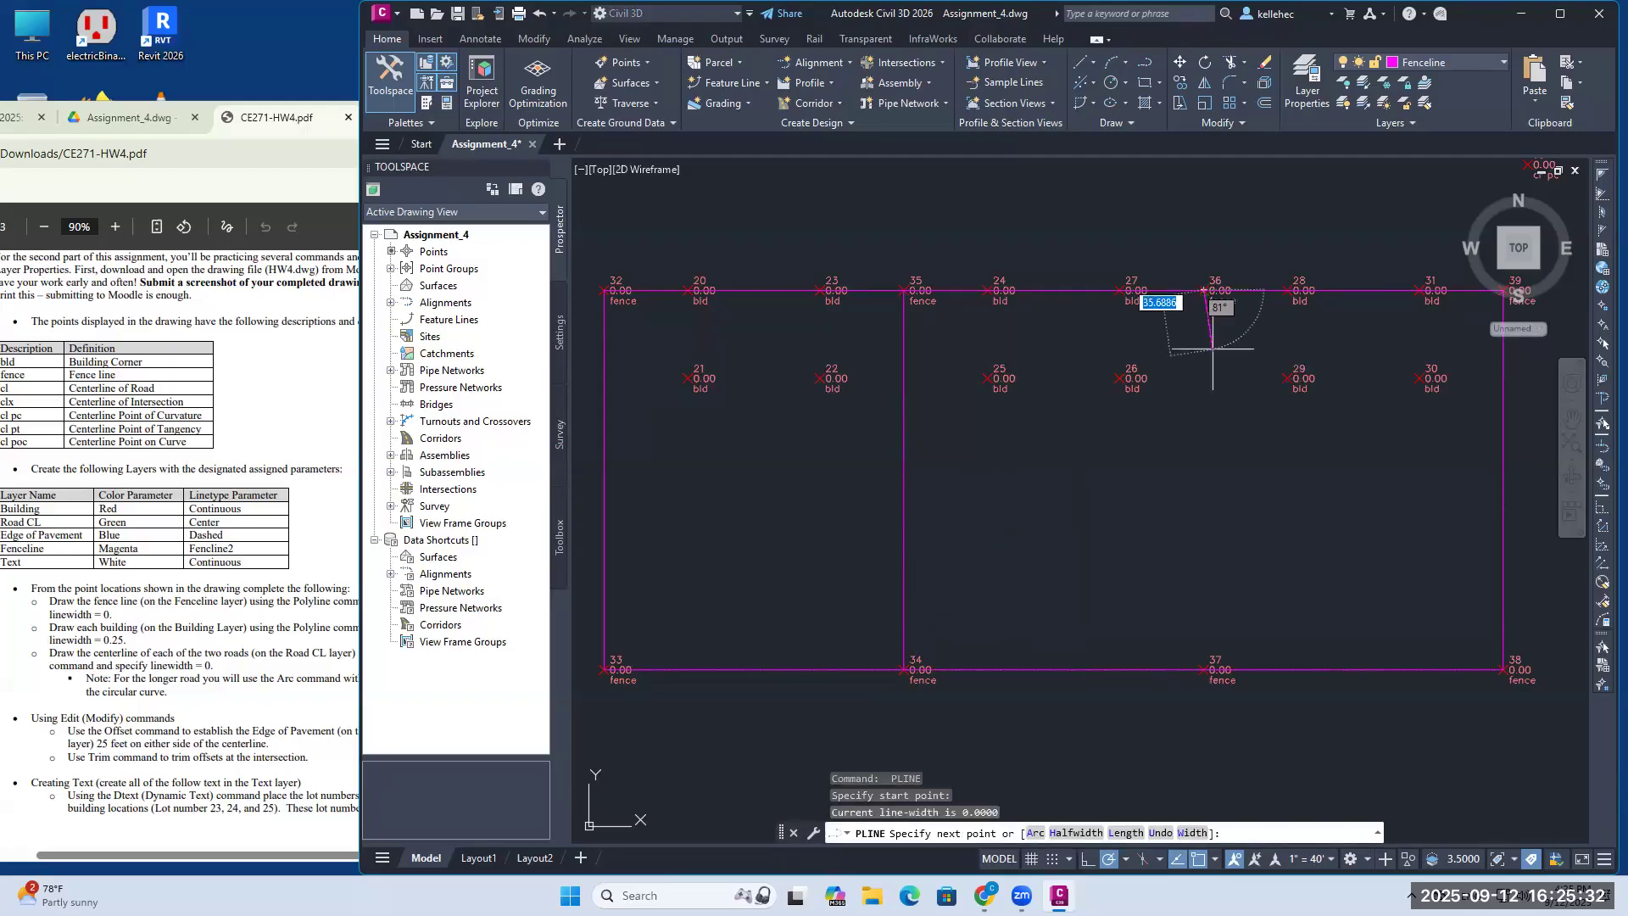
left_click(1202, 669)
key("Escape")
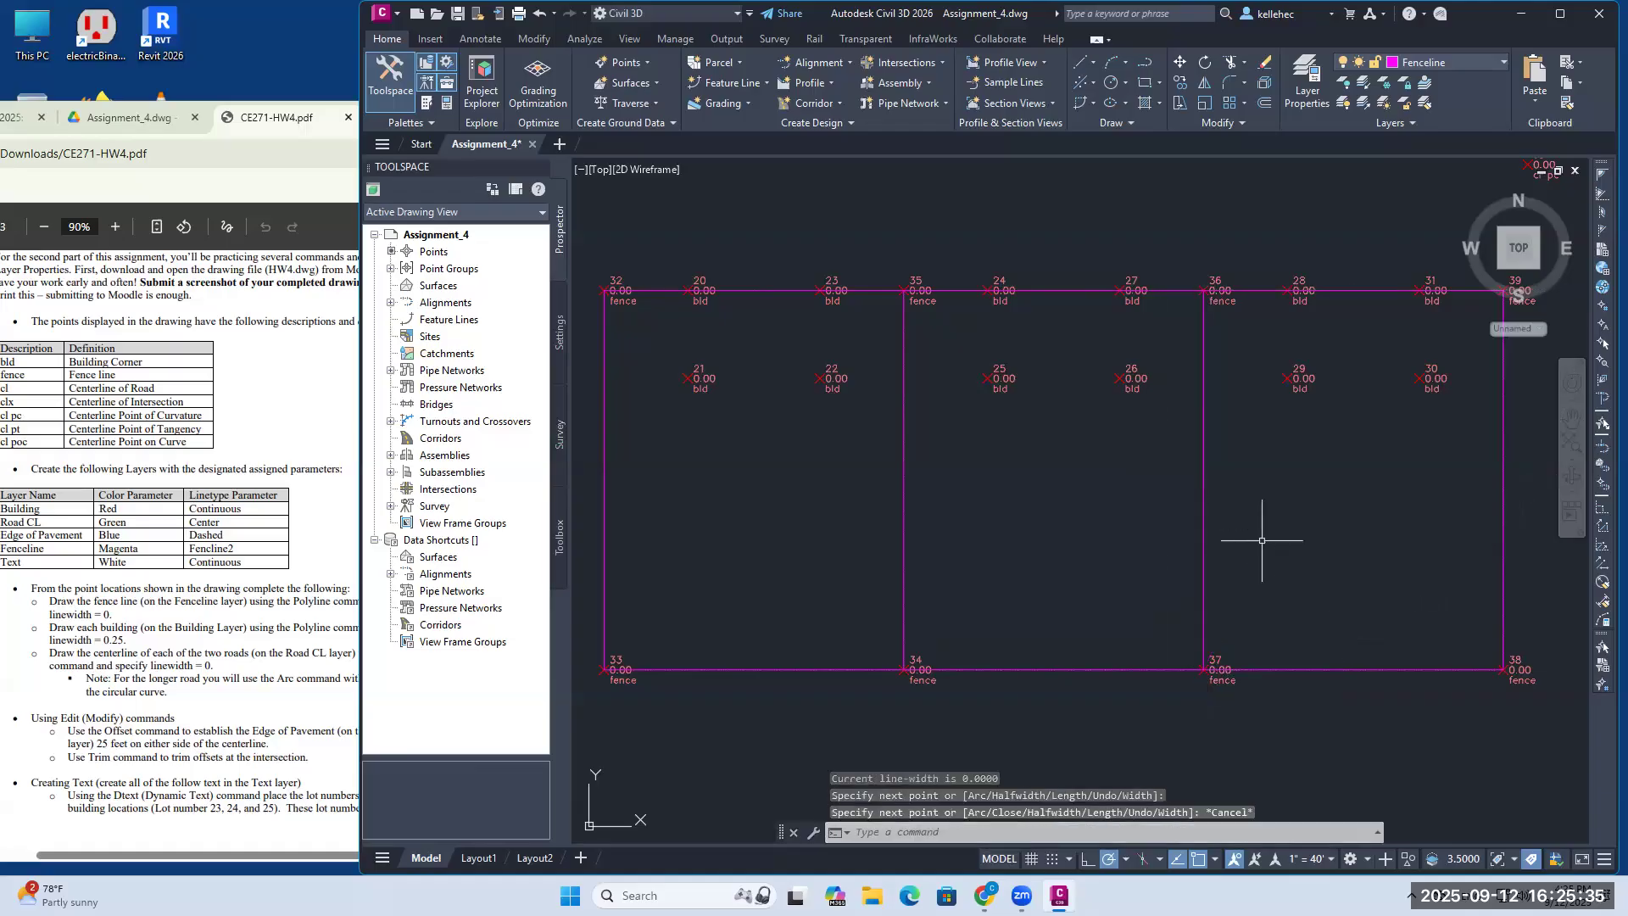
scroll(956, 507, "down", 3)
Step: Make Building the current layer and start a new polyline
scroll(890, 498, "up", 3)
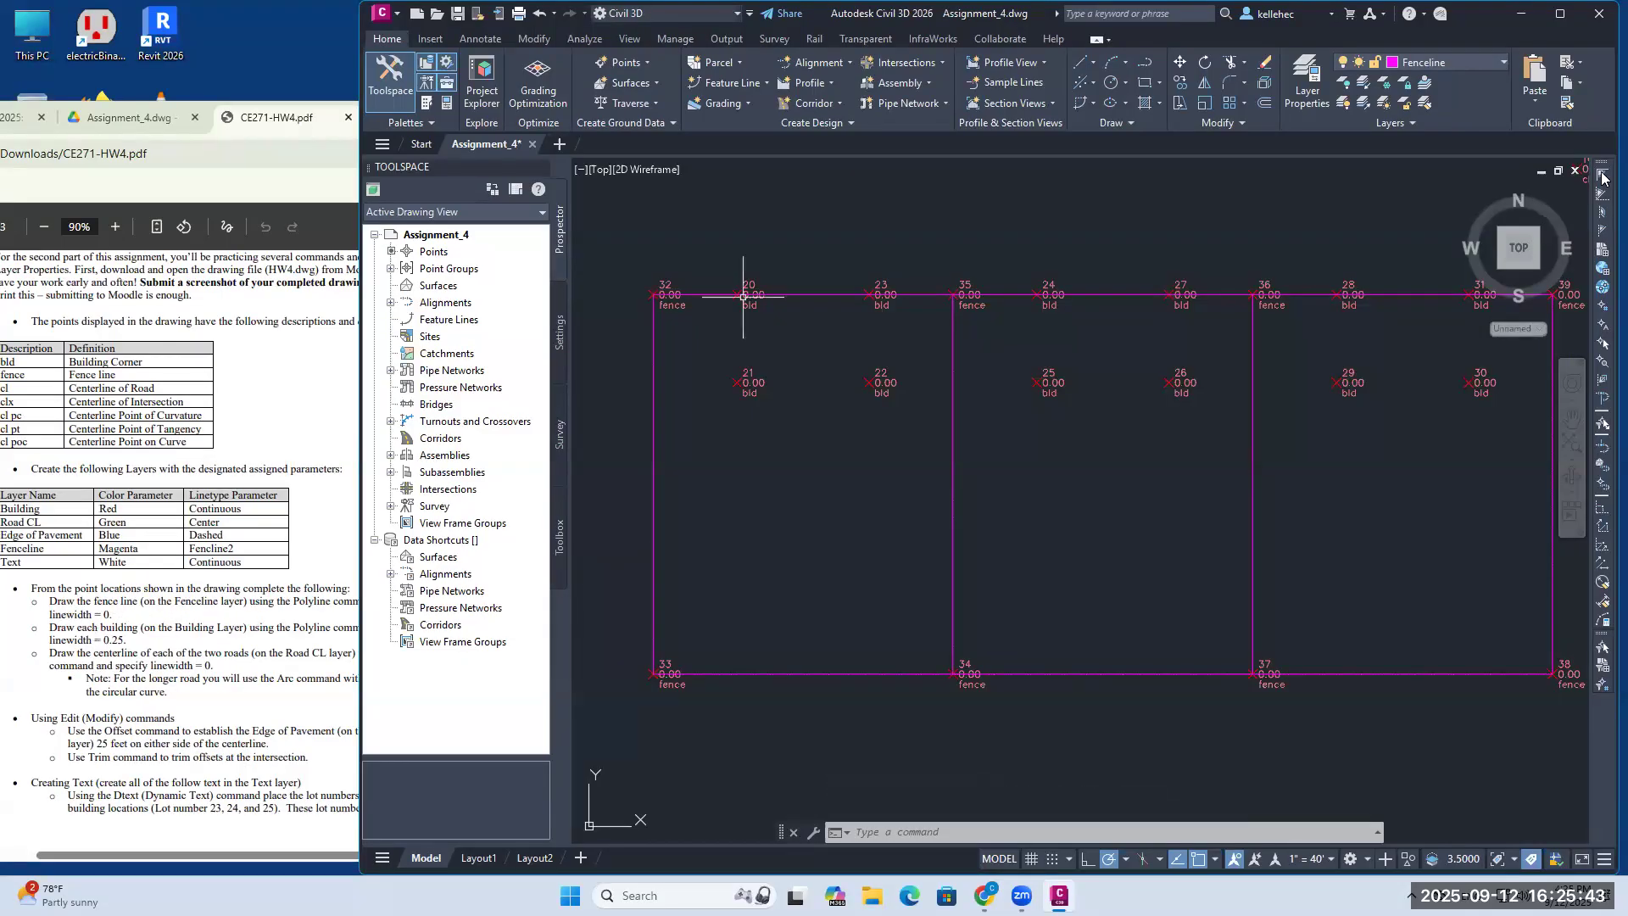
left_click(1451, 65)
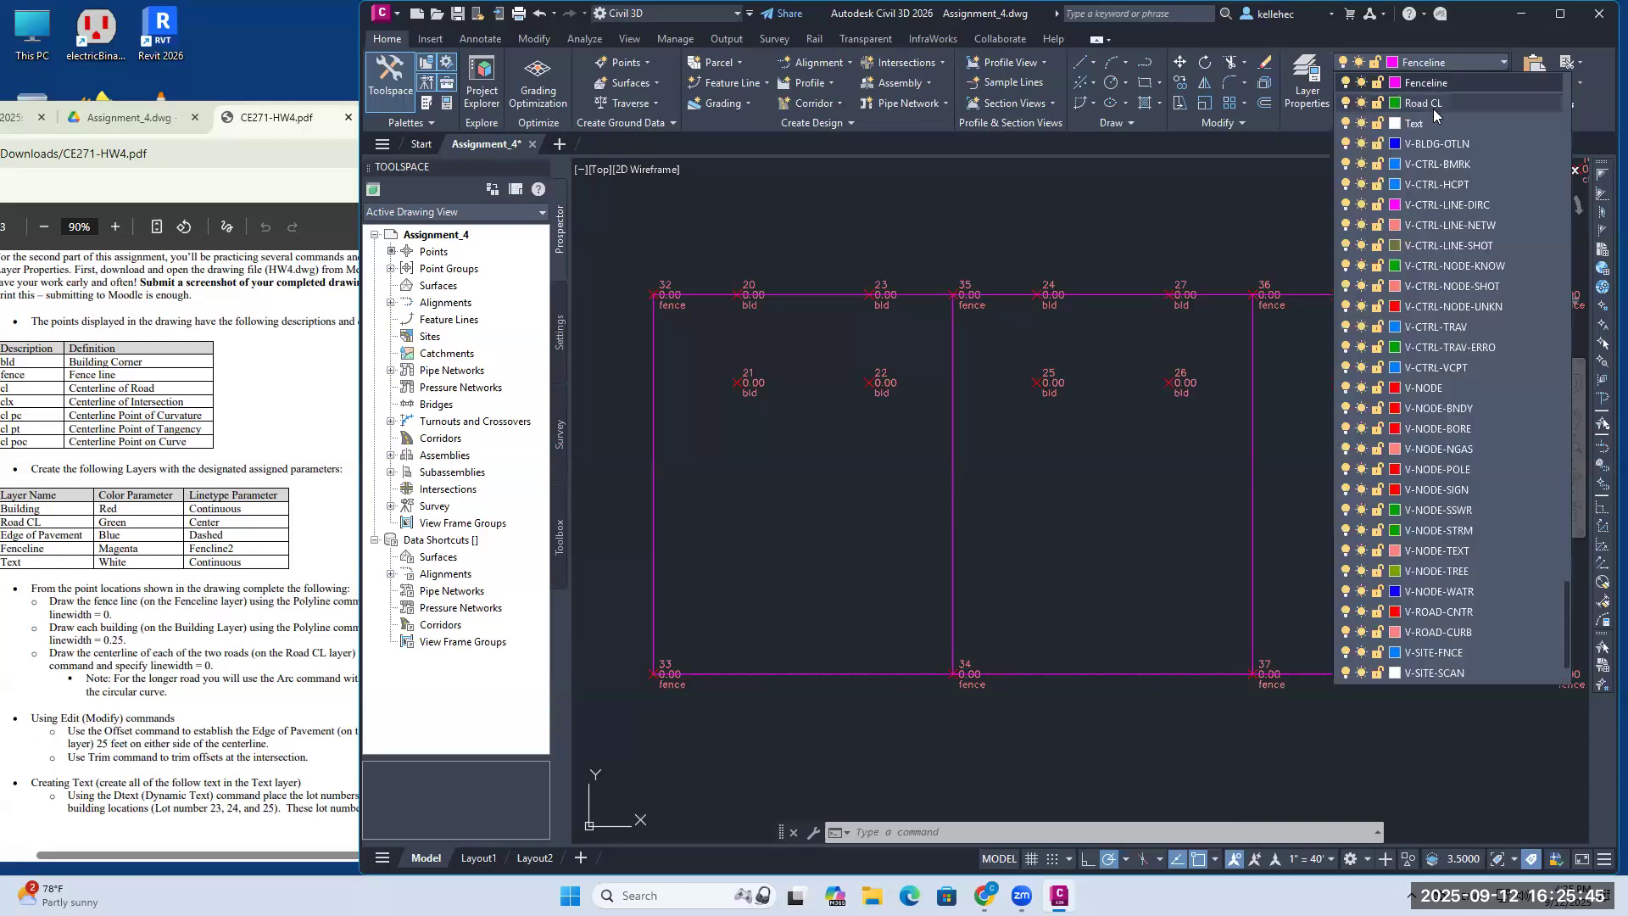
scroll(1451, 306, "up", 20)
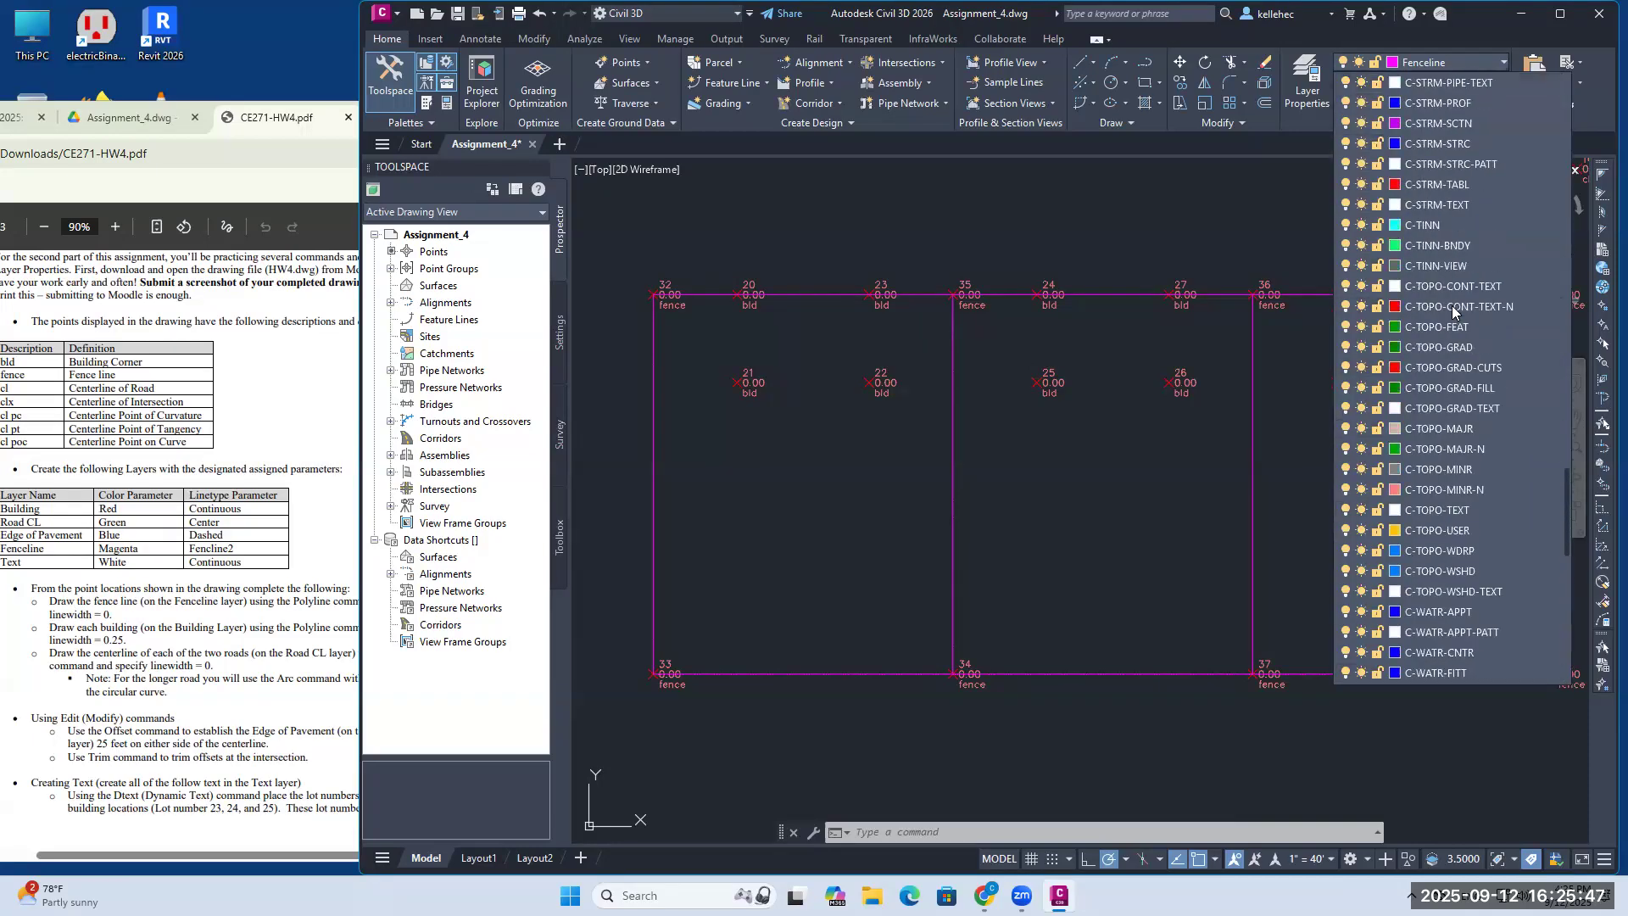
scroll(1466, 309, "up", 20)
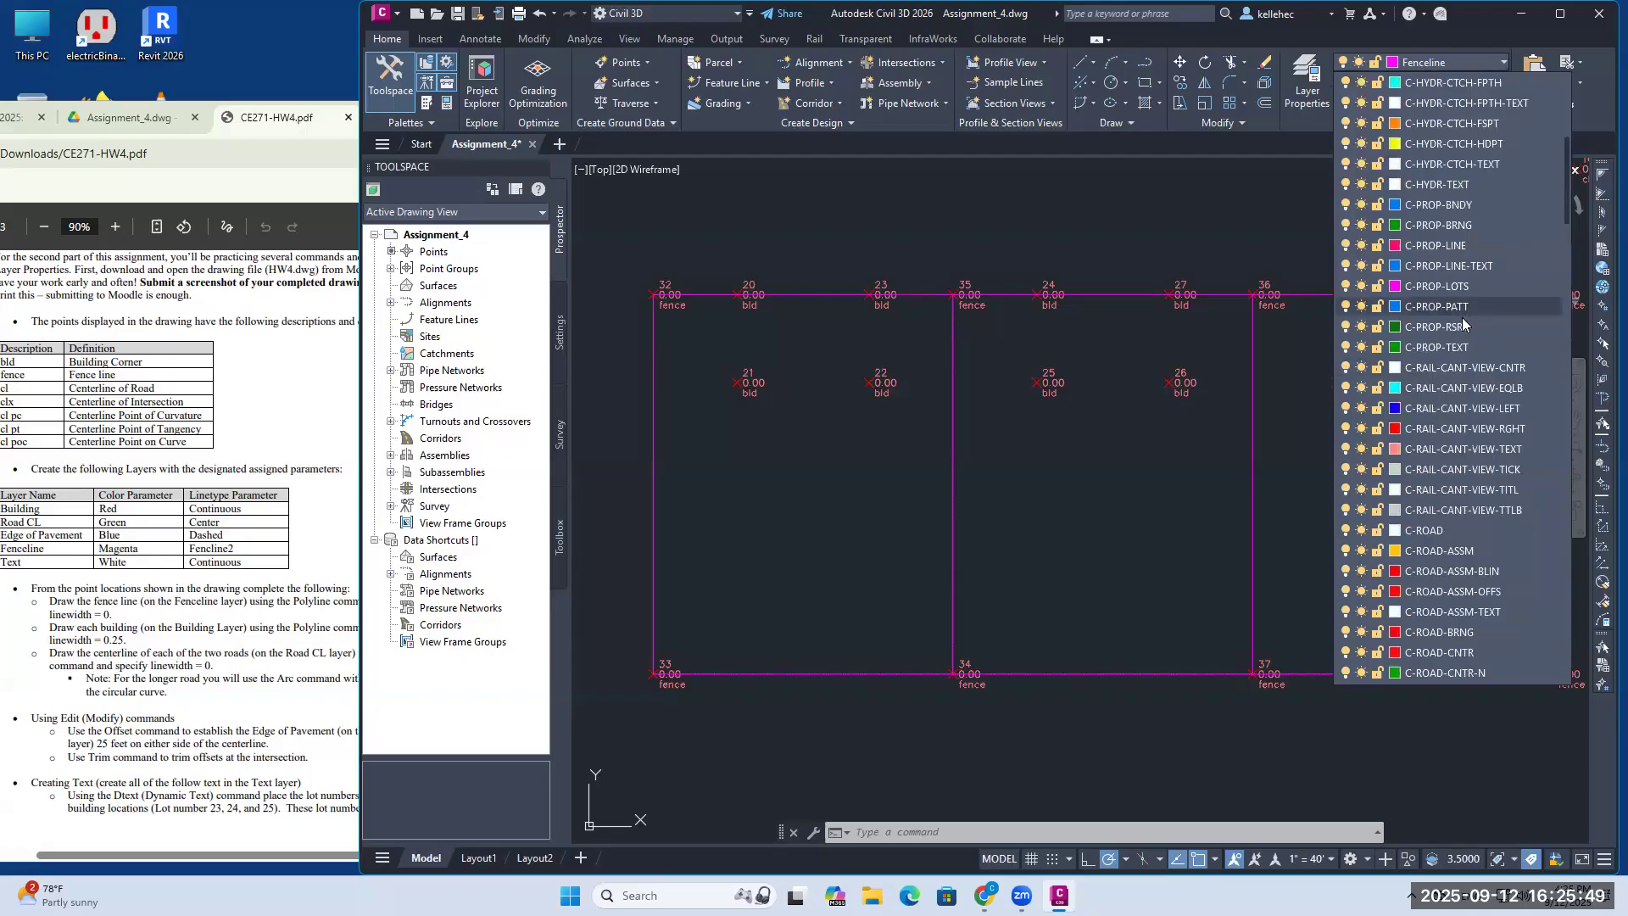
left_click(1455, 209)
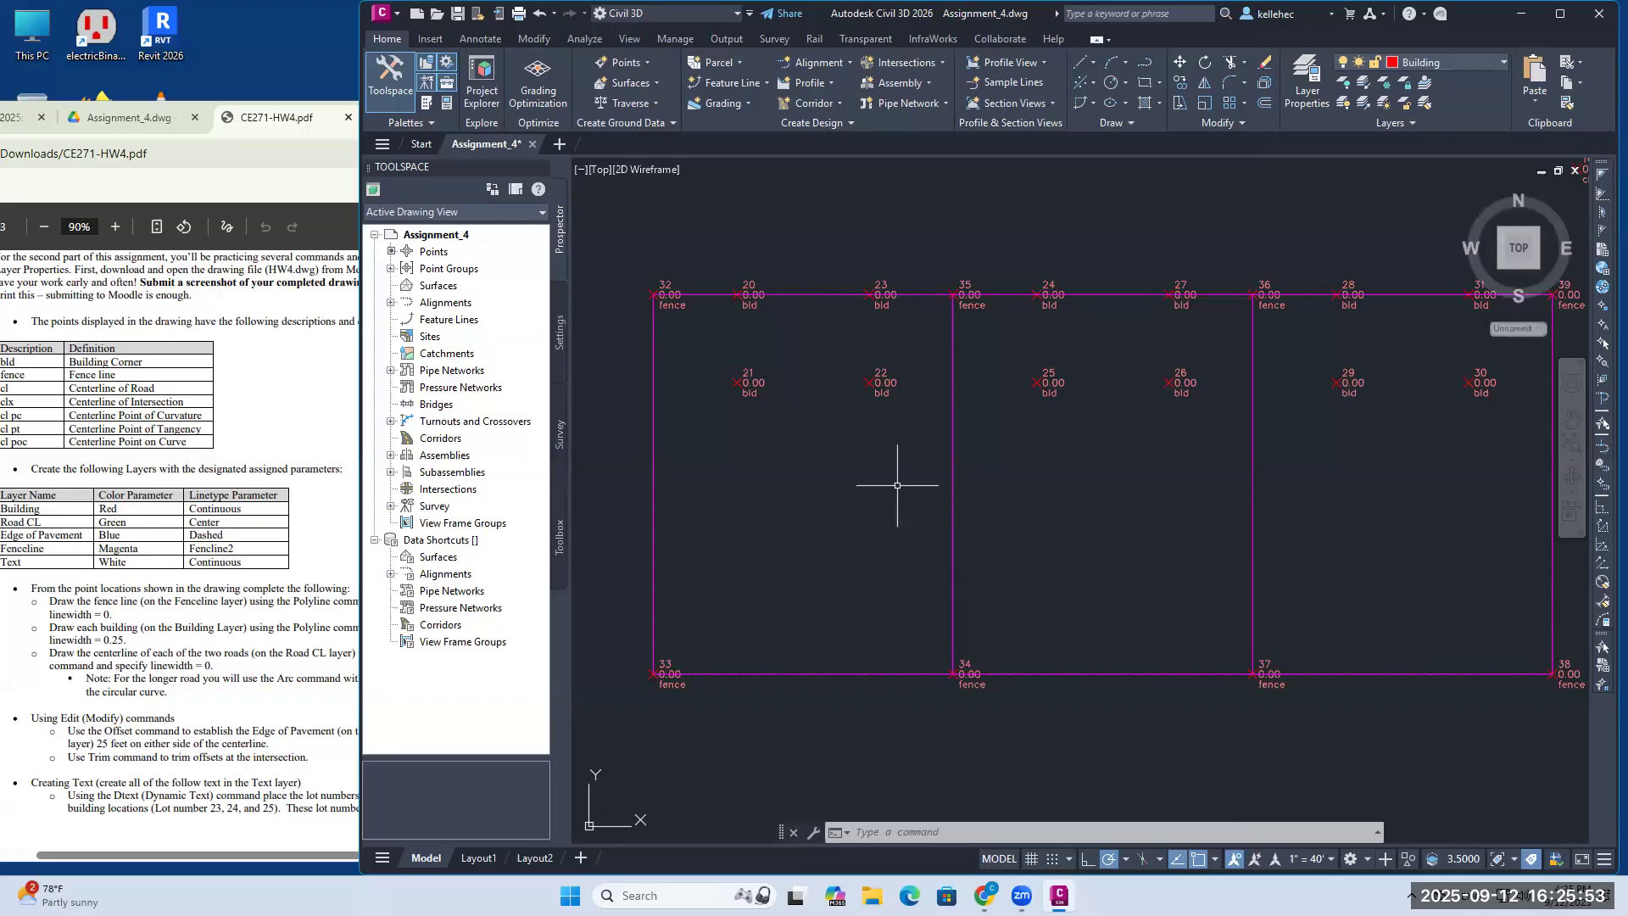
key("Return")
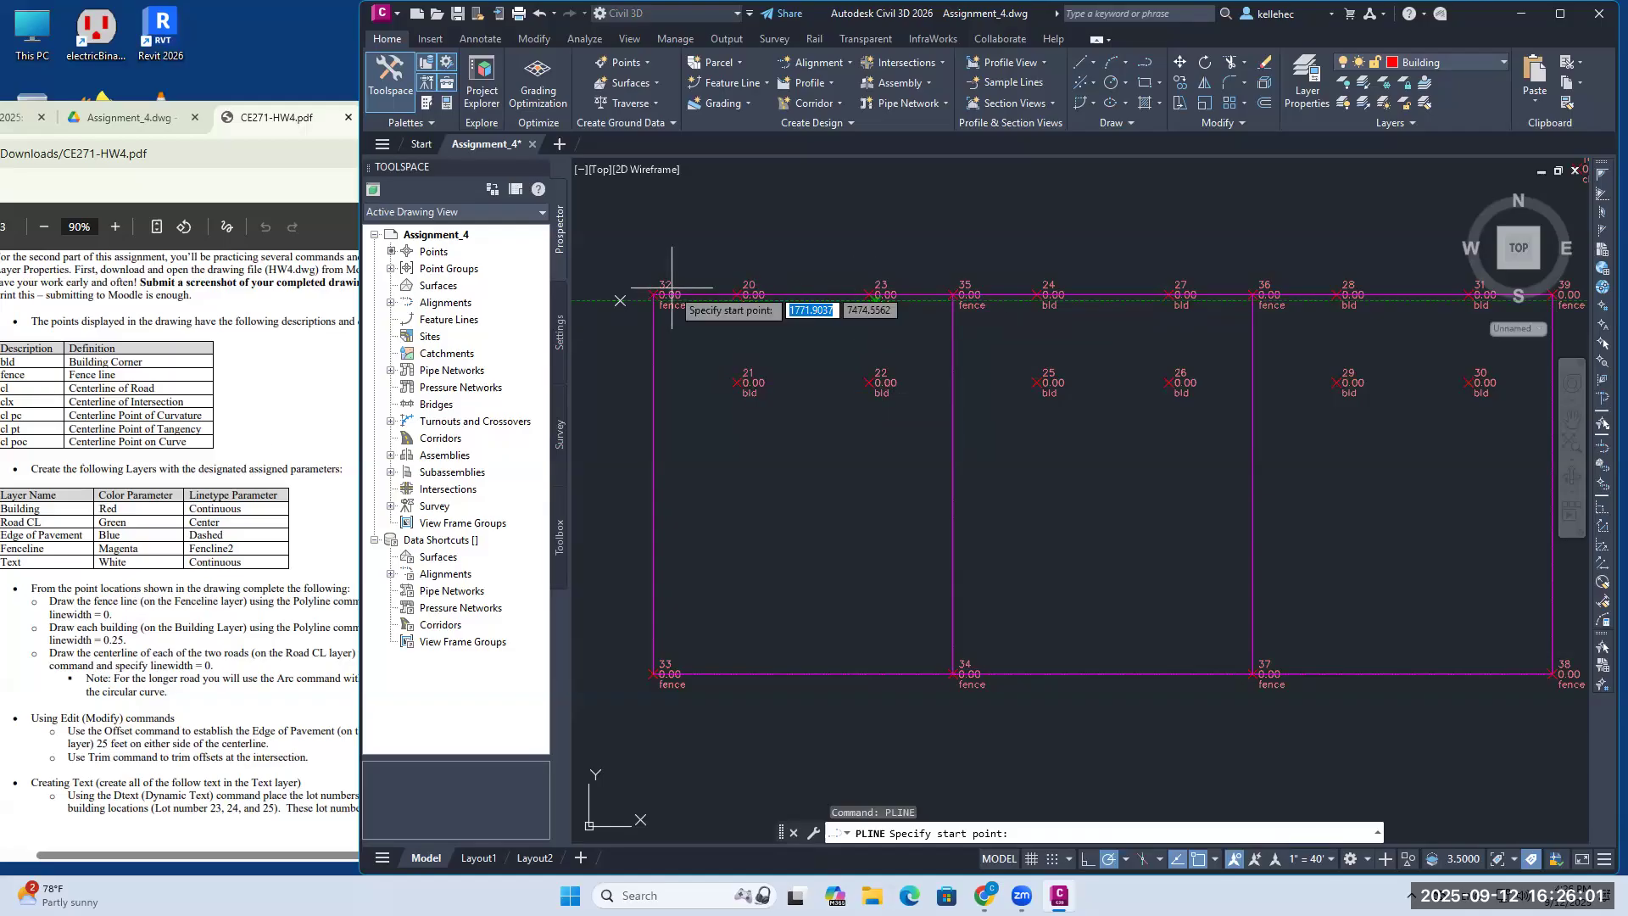
Step: Draw the first 0.25-wide building outline through points 20-21-22-23 back to 20
left_click(736, 294)
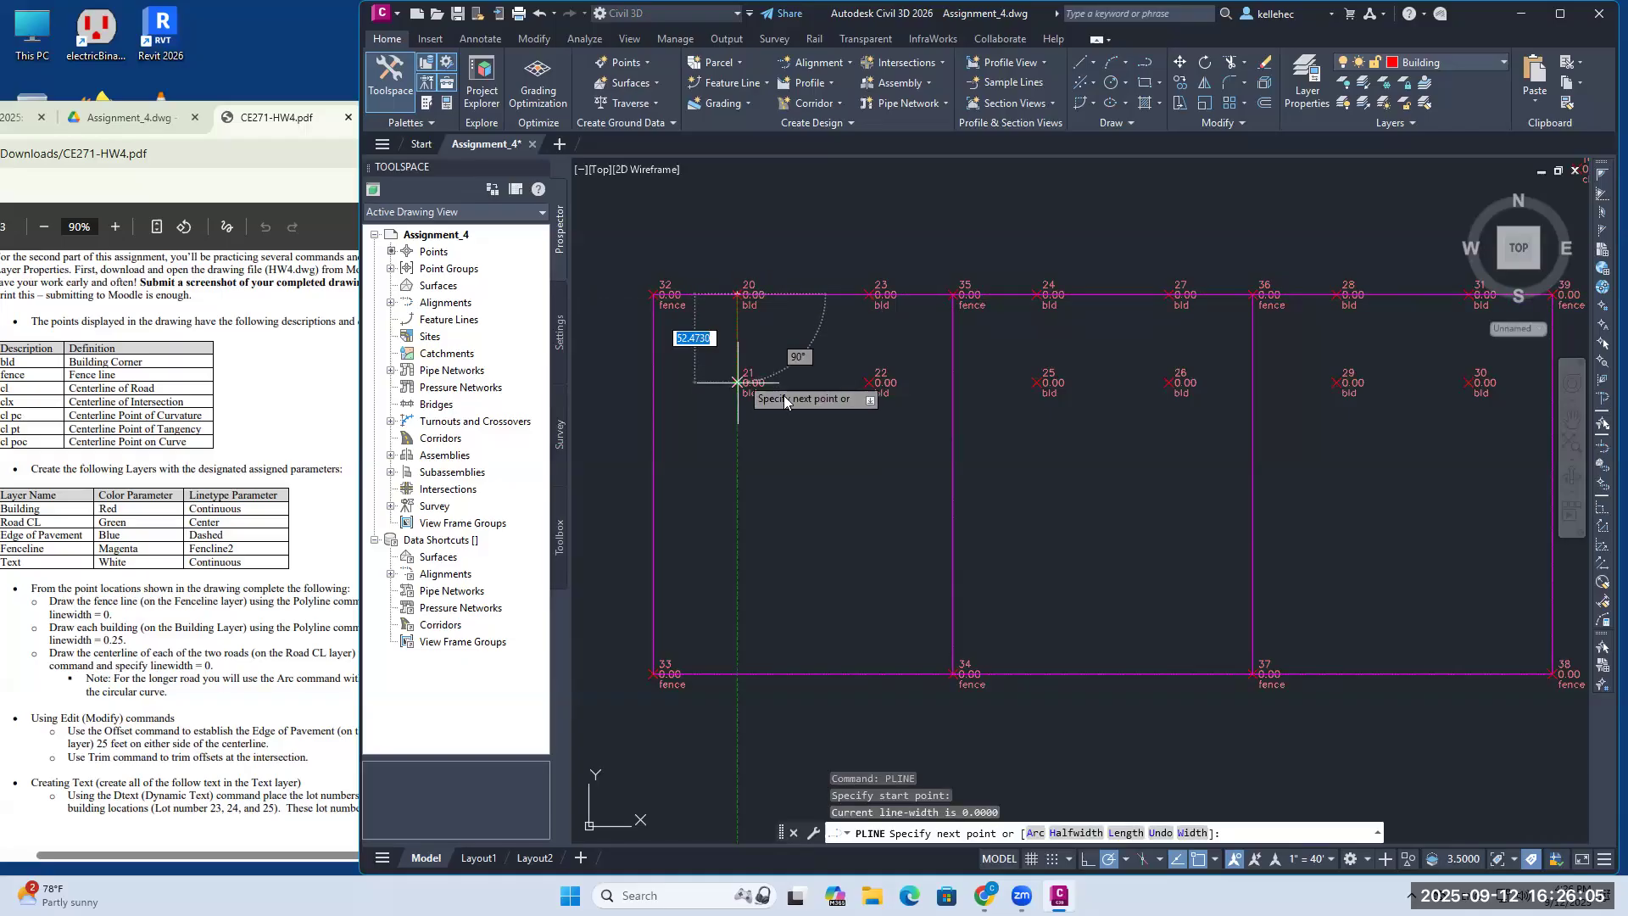
left_click(1194, 832)
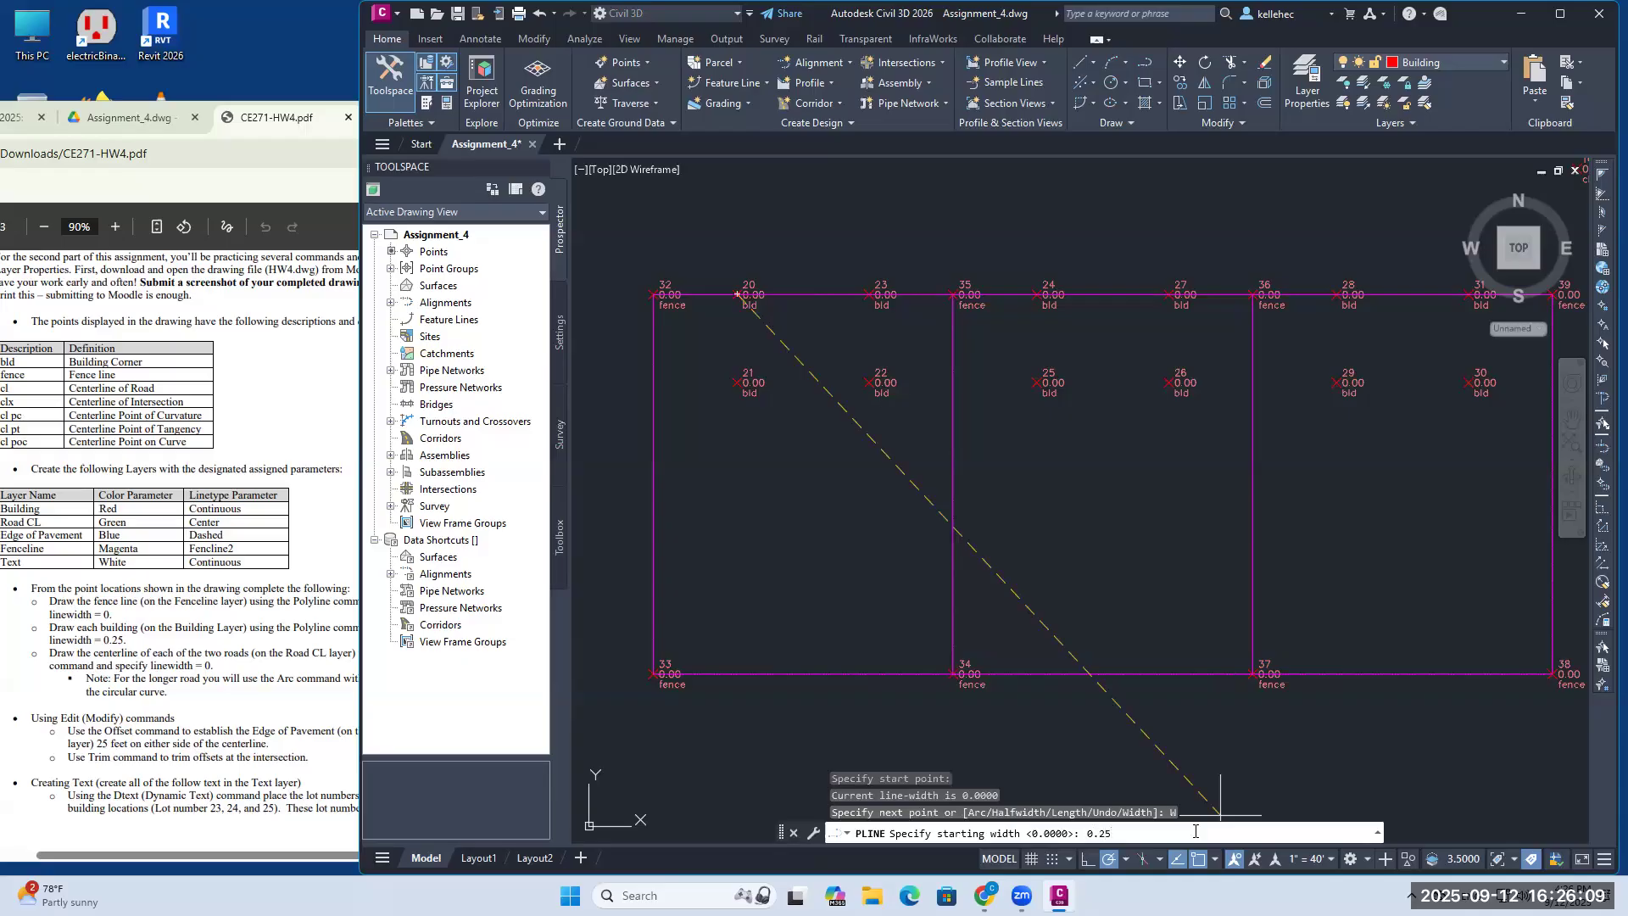
type("0.25")
key("Return")
key("Return")
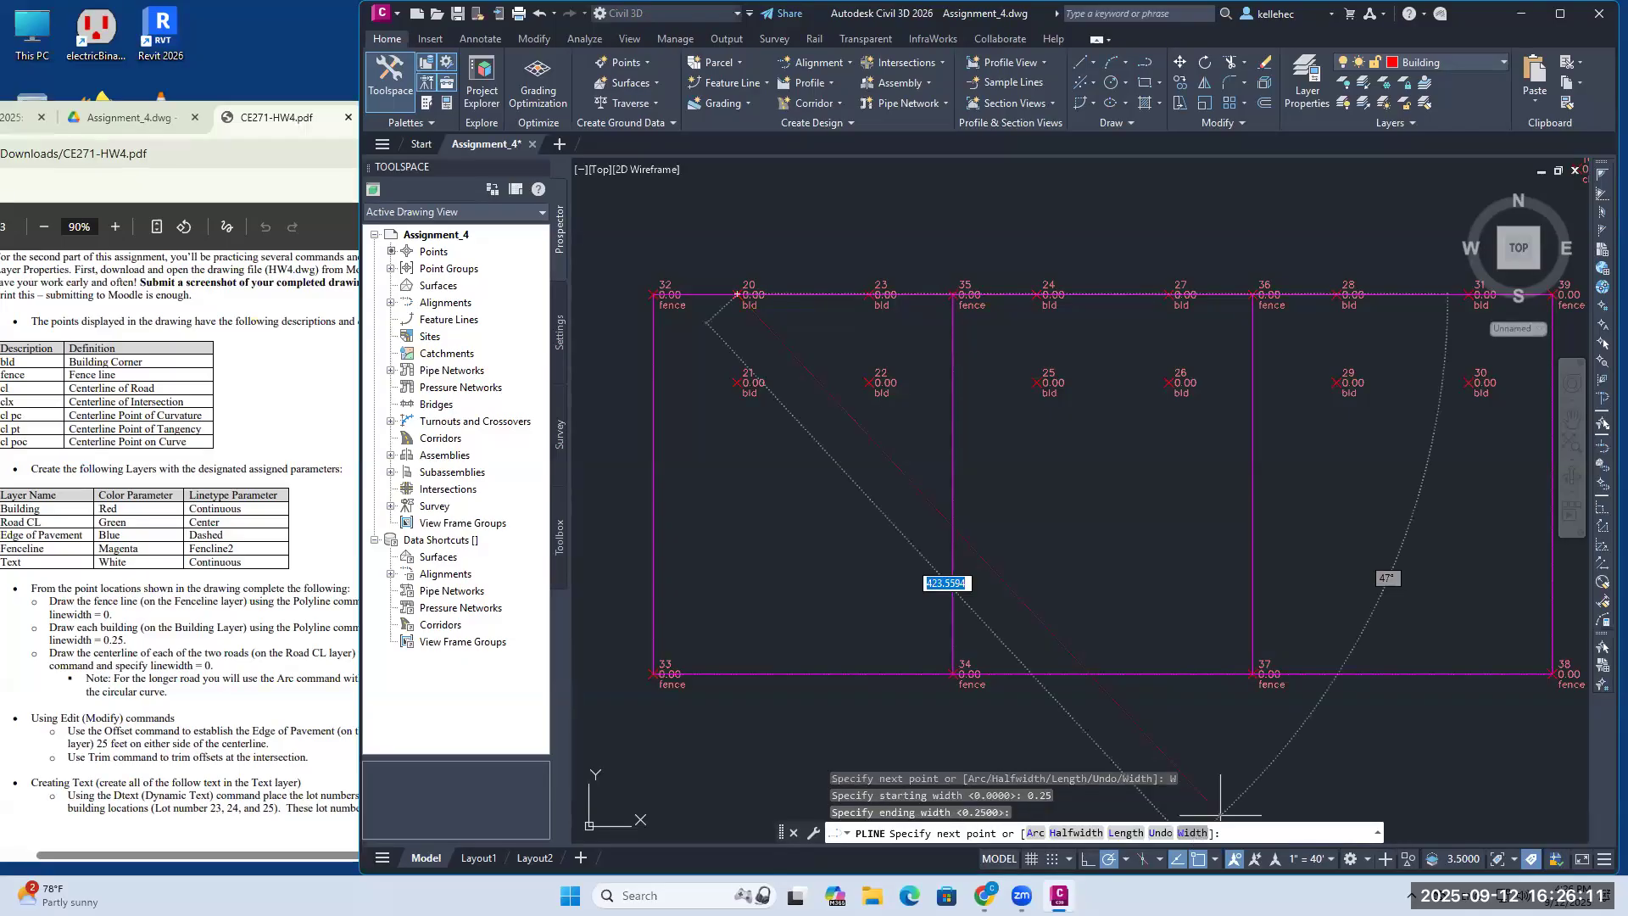
left_click(737, 382)
left_click(869, 382)
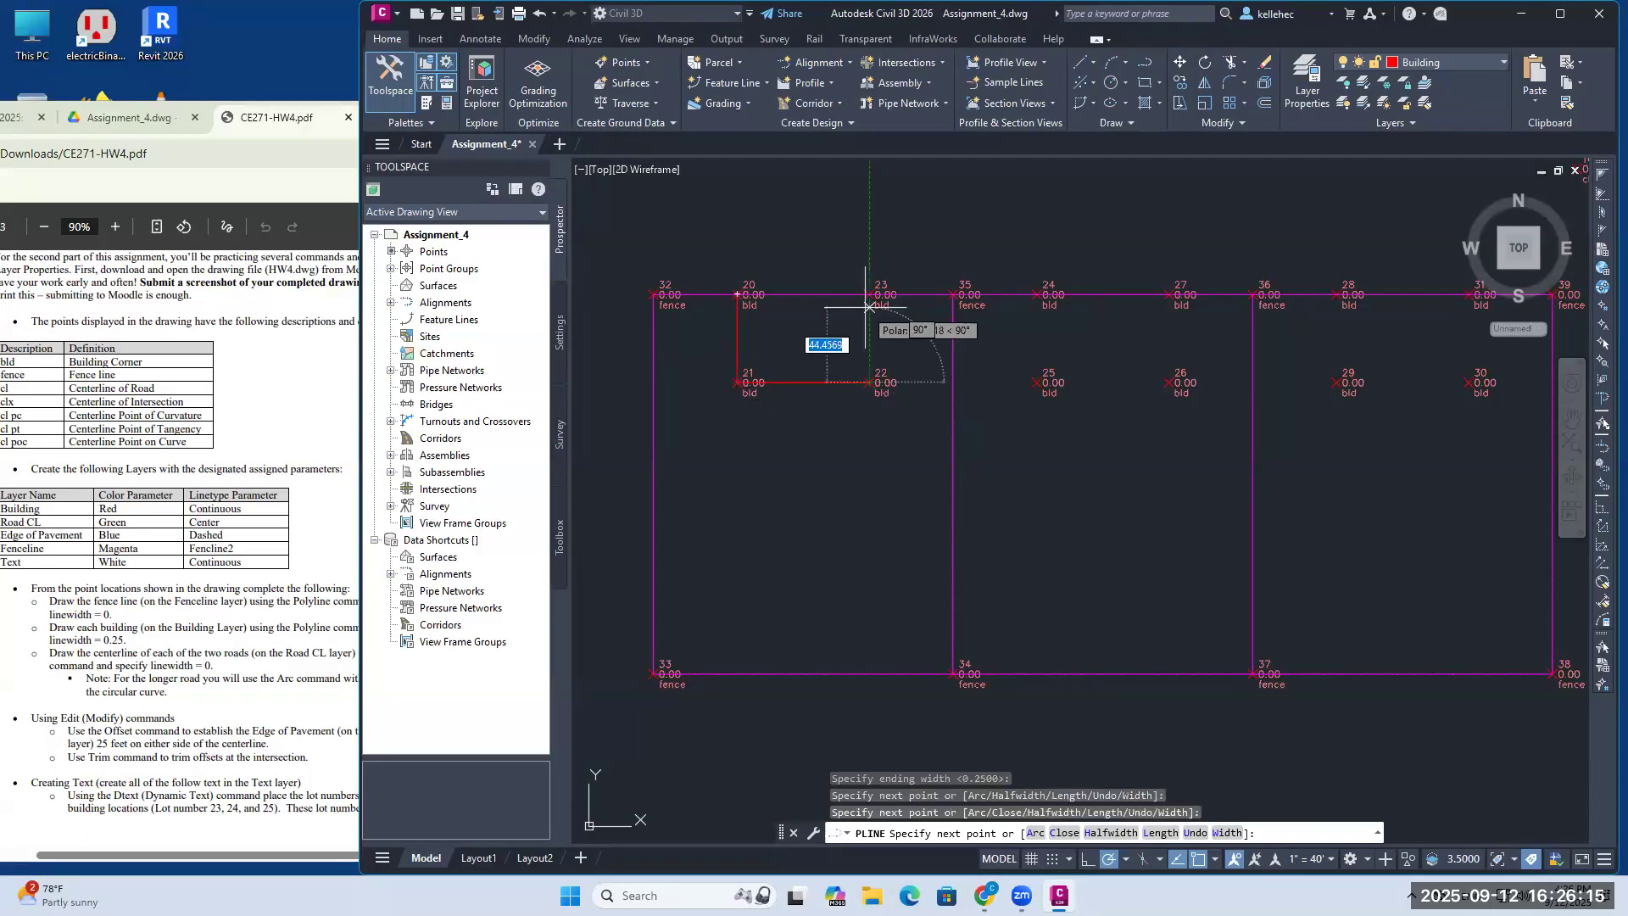
left_click(868, 294)
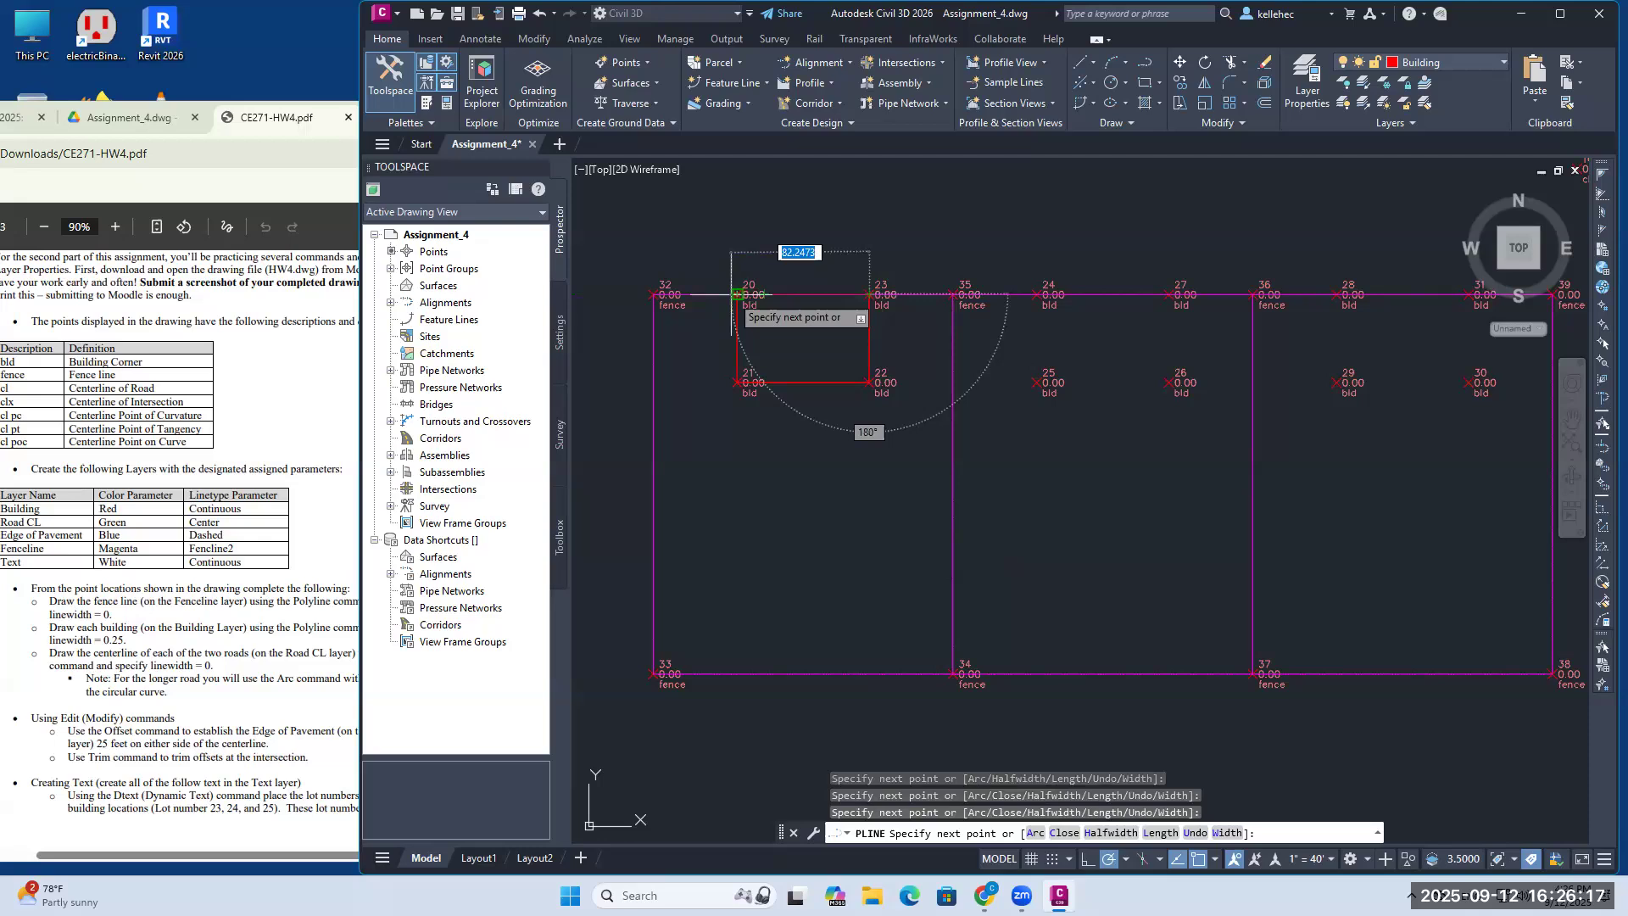
left_click(739, 295)
key("Return")
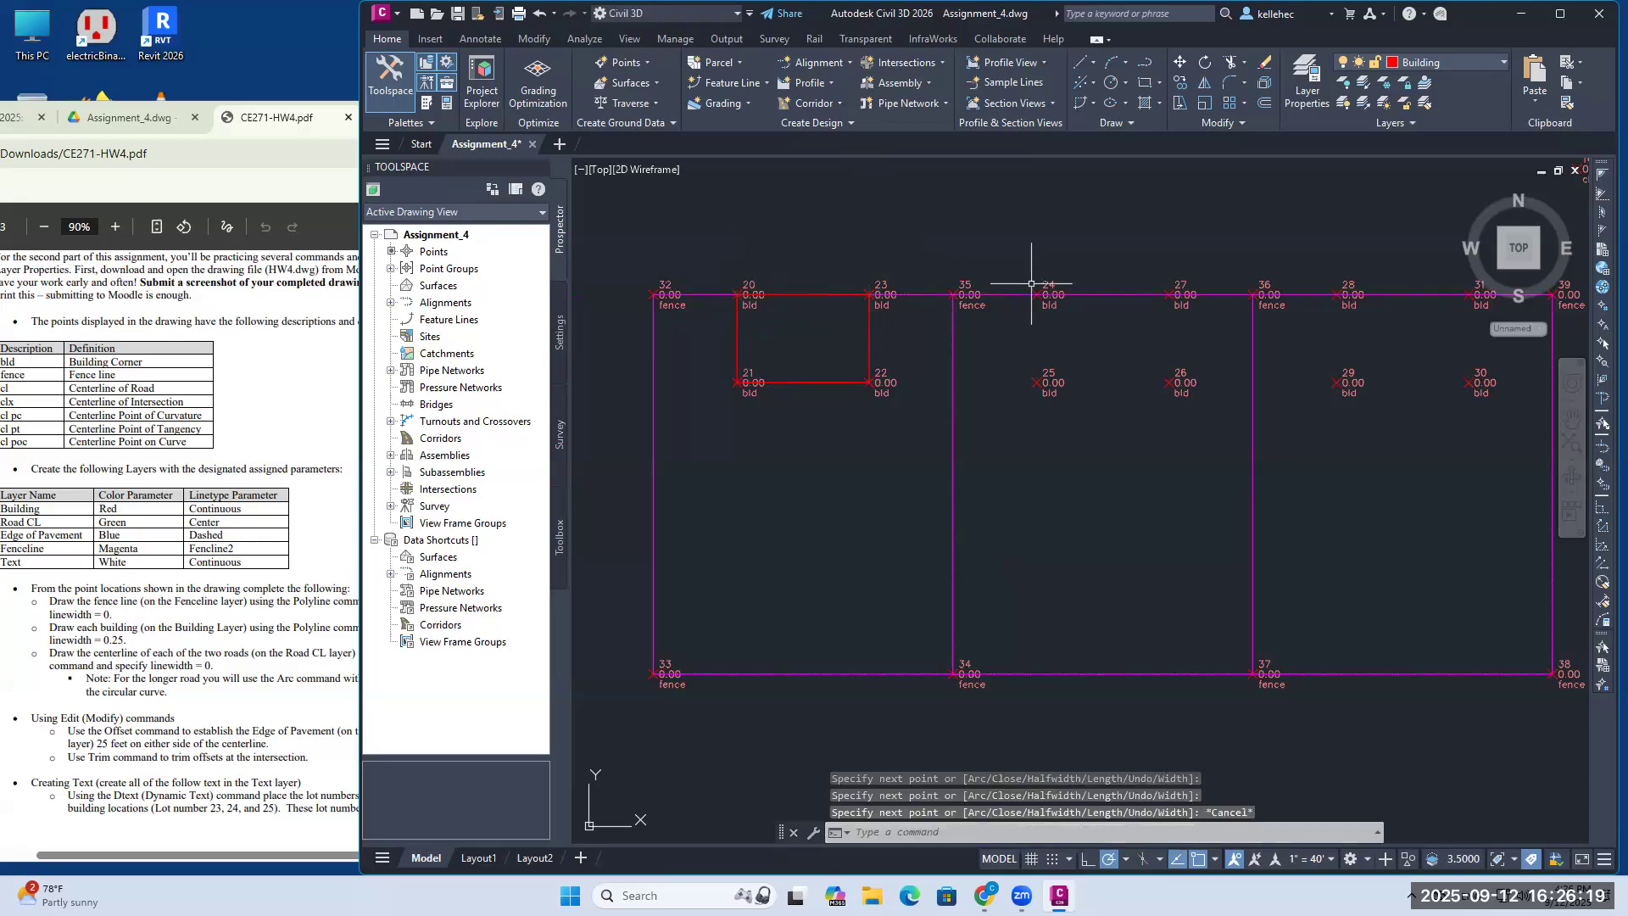
Step: Trace the second building outline through points 24-27-26-25 back to 24
key("Return")
left_click(1037, 295)
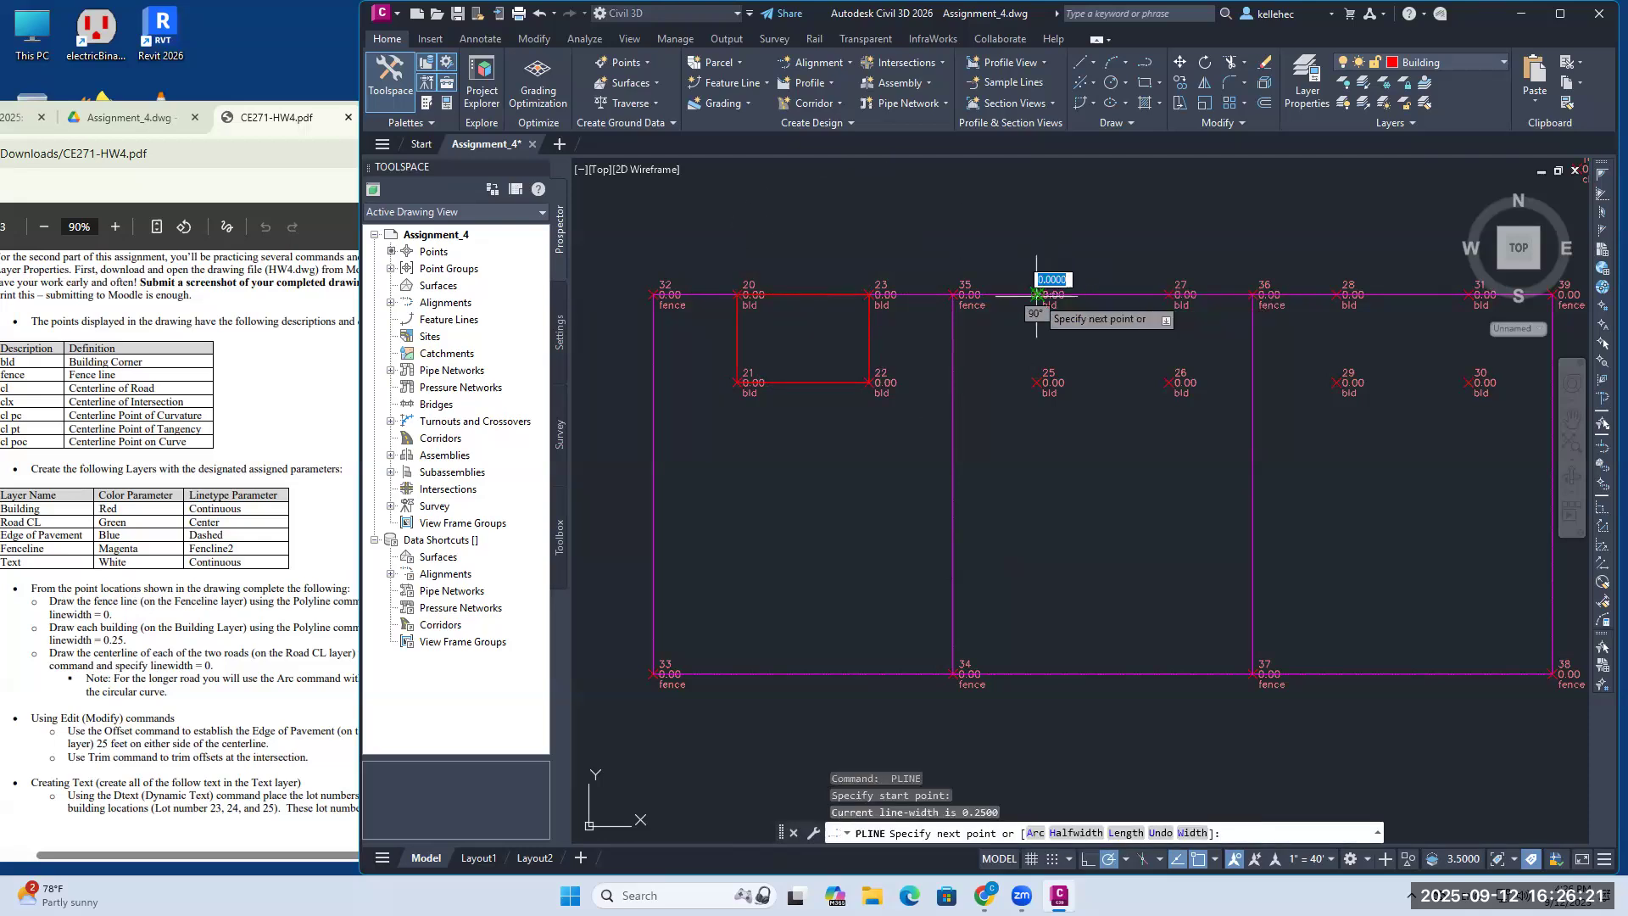
left_click(1170, 295)
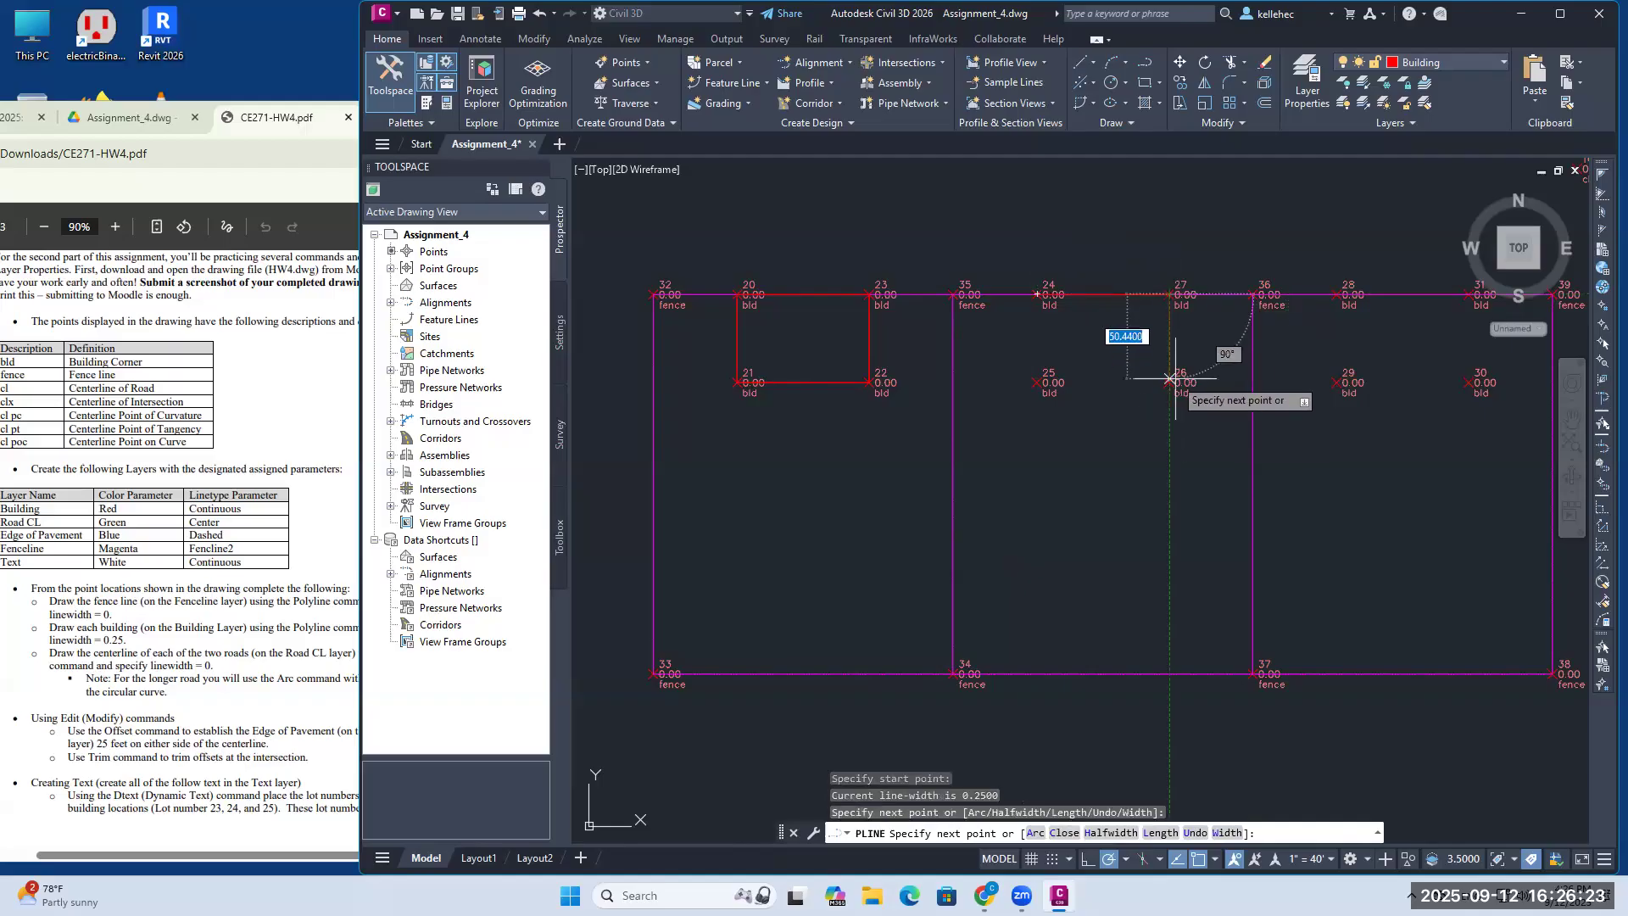
left_click(1170, 382)
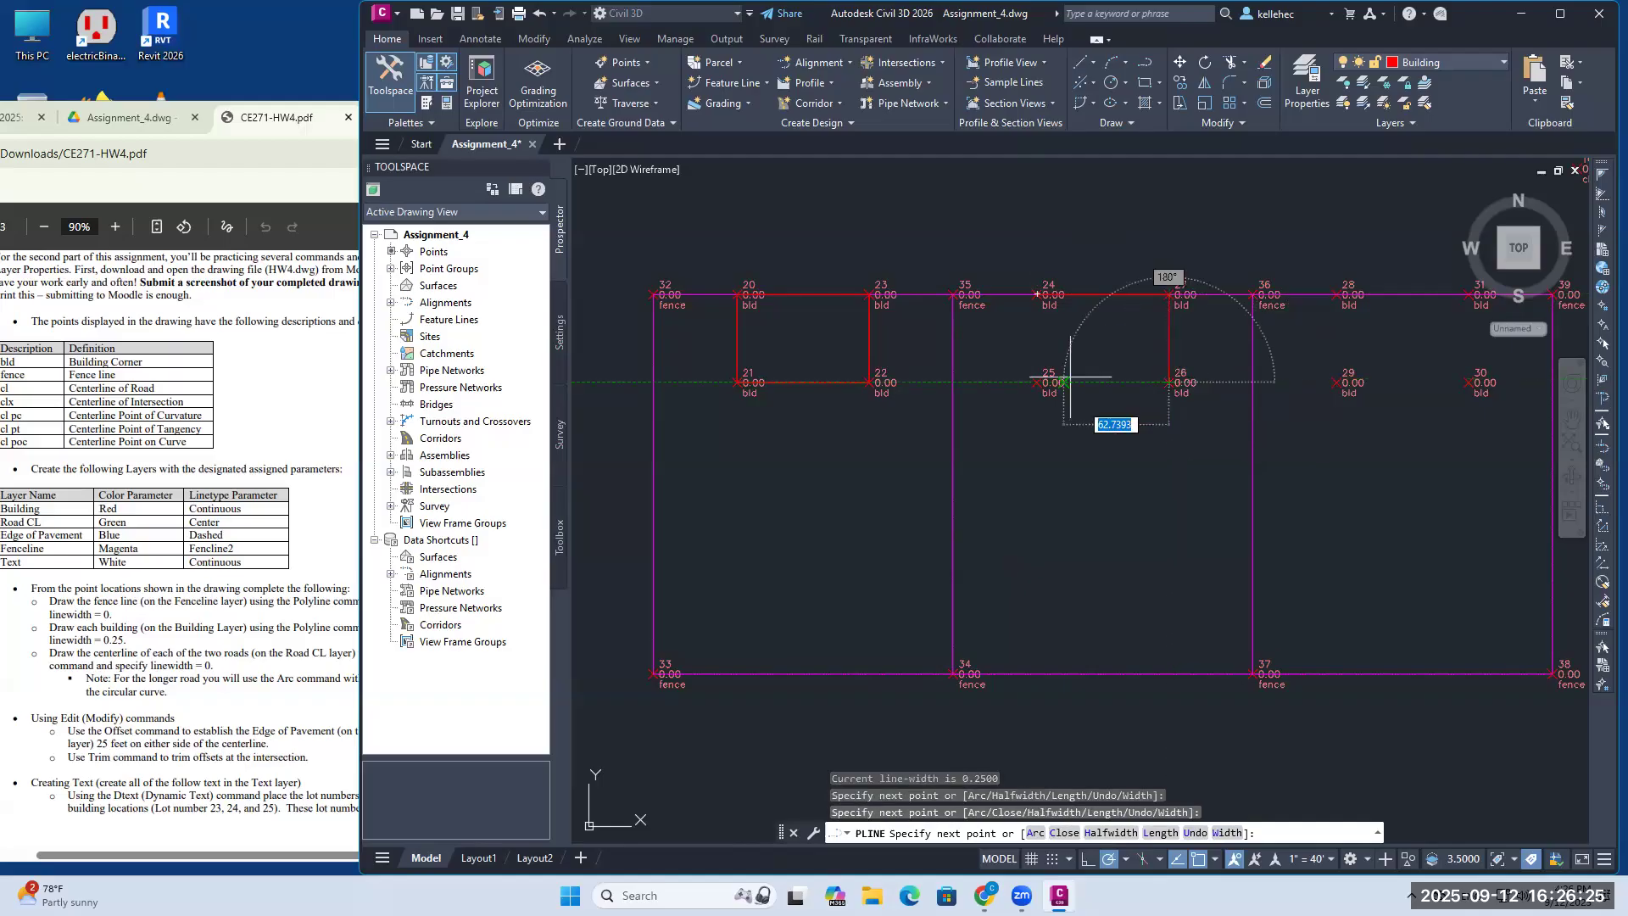
left_click(1037, 383)
left_click(1037, 294)
key("Escape")
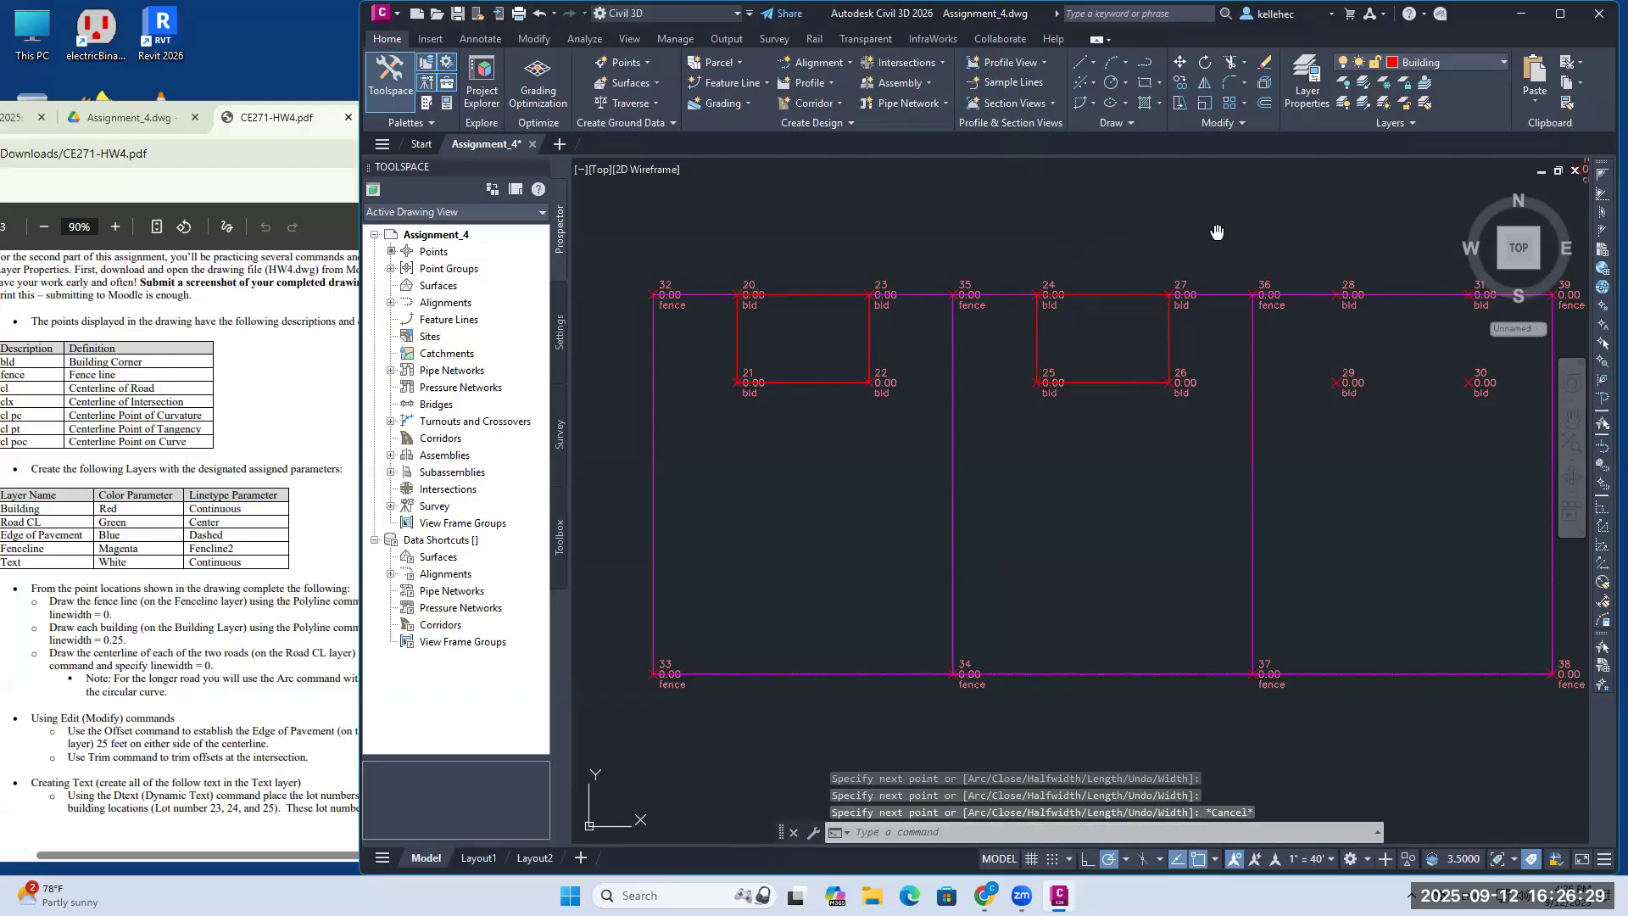
Step: Trace the third building outline through points 28-31-30-29 back to 28
middle_click_drag(1216, 231, 904, 279)
key("Return")
left_click(1024, 341)
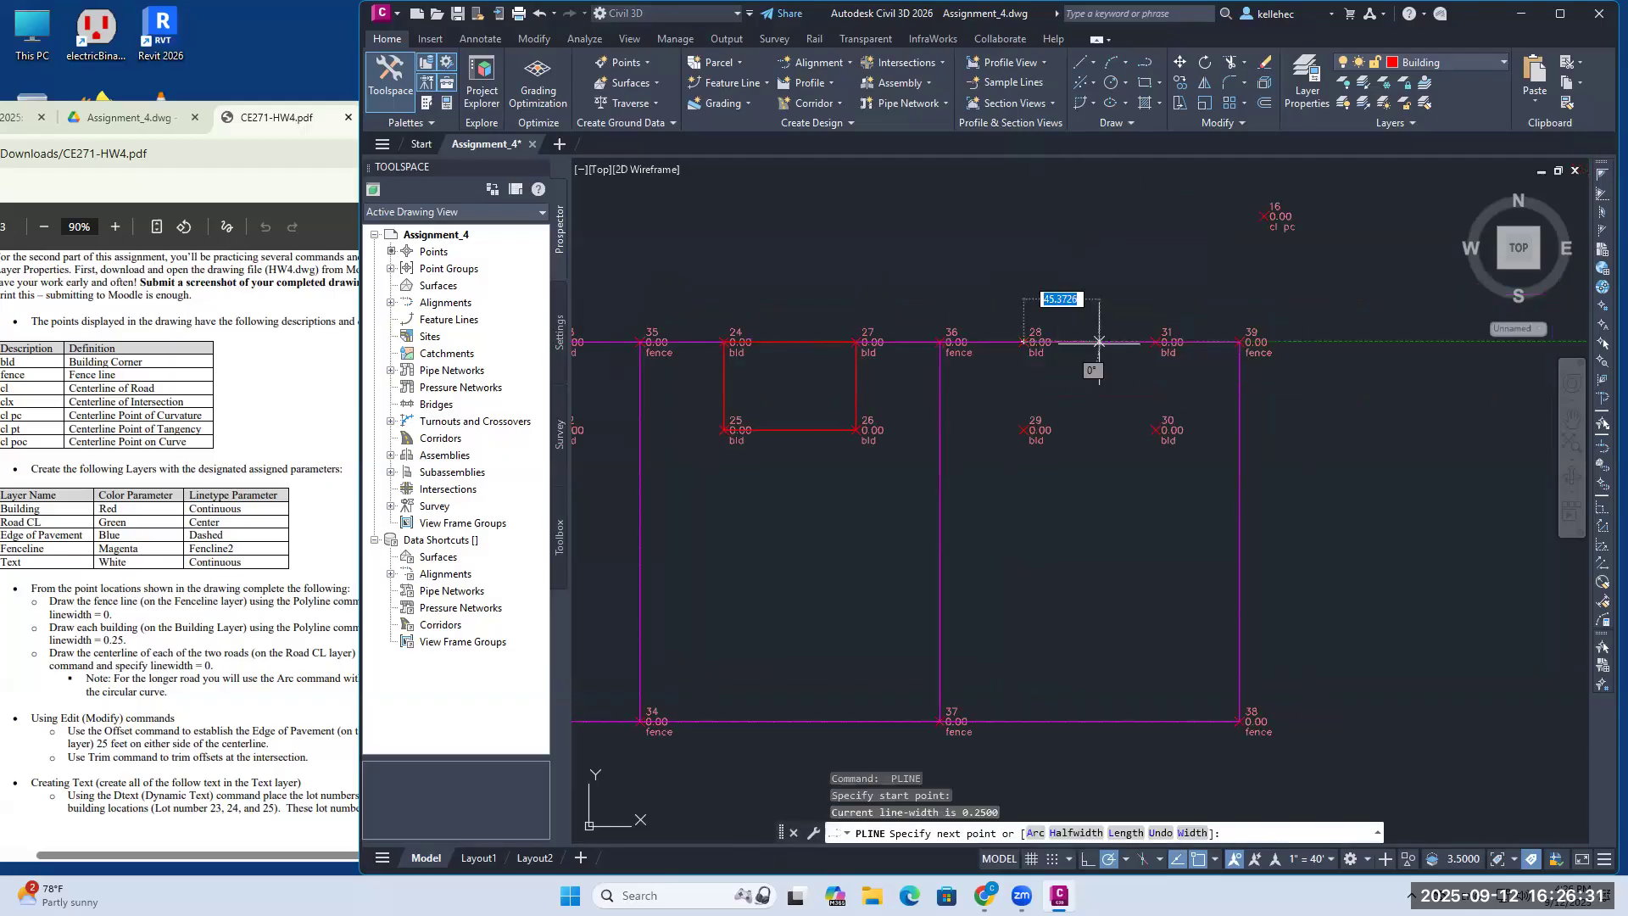
left_click(1154, 341)
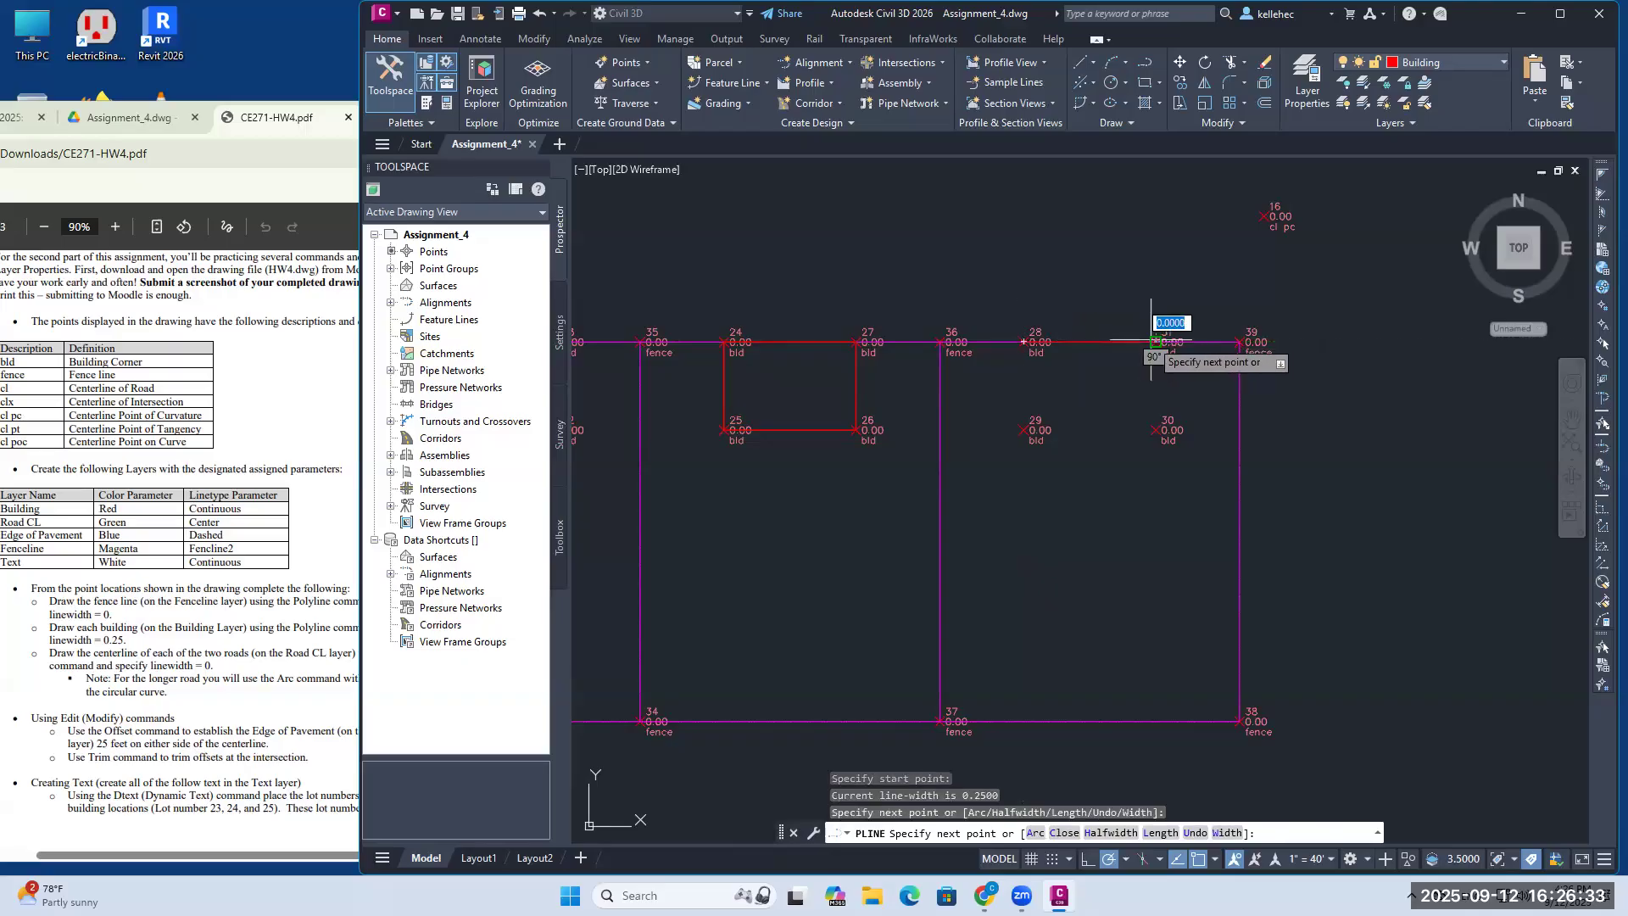
left_click(1154, 429)
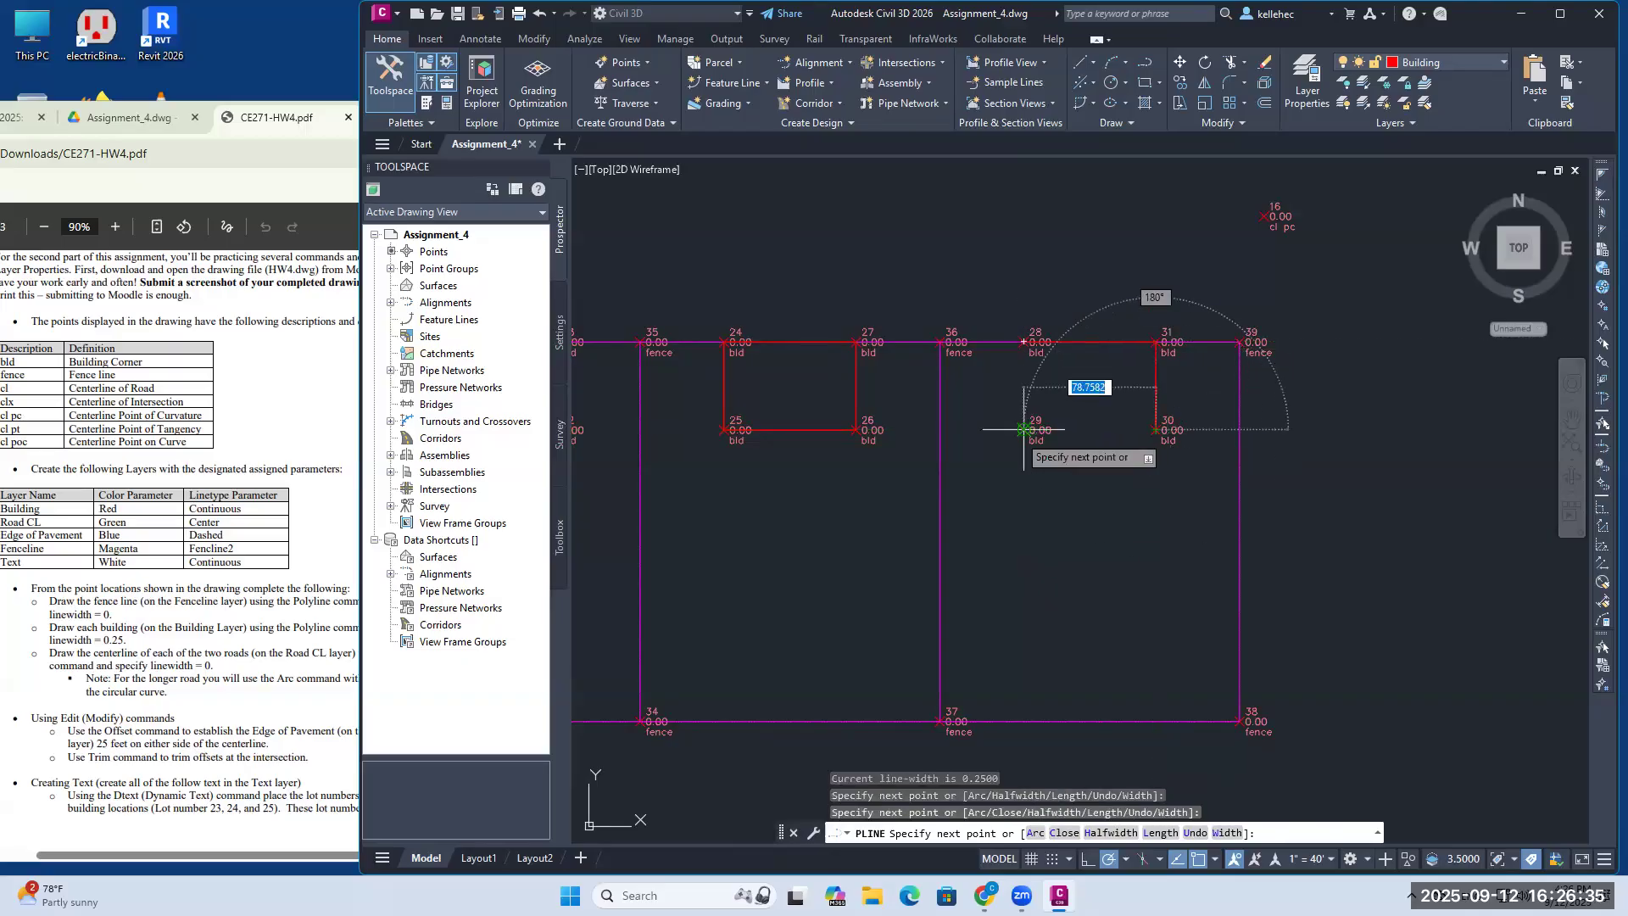
left_click(1024, 430)
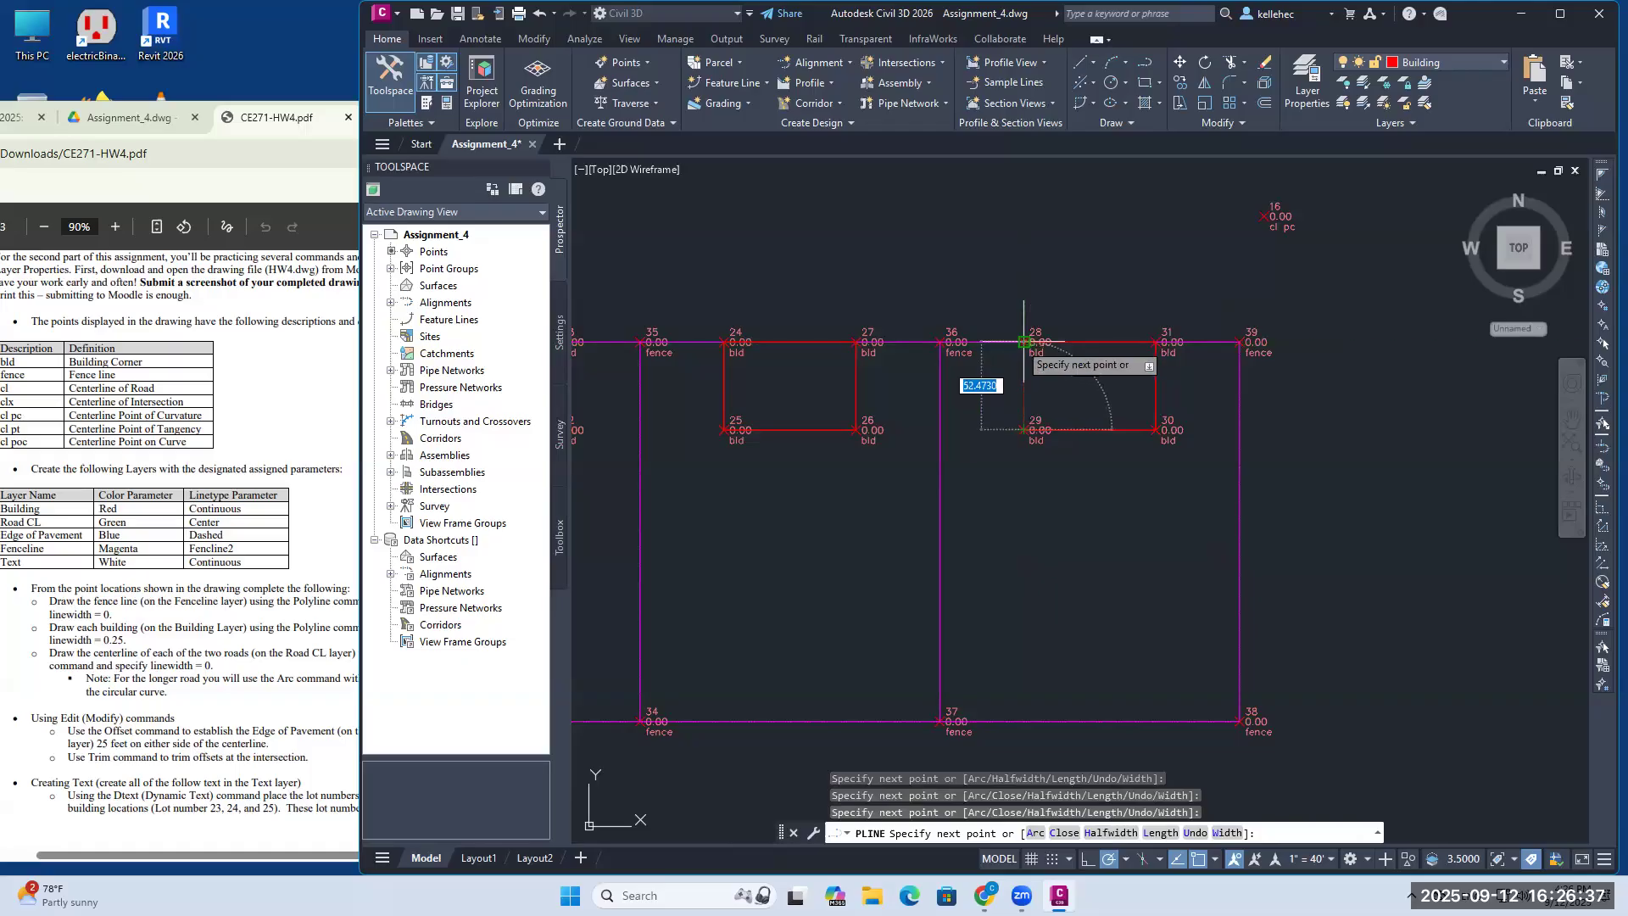
left_click(1024, 341)
key("Escape")
middle_click_drag(927, 444, 1159, 443)
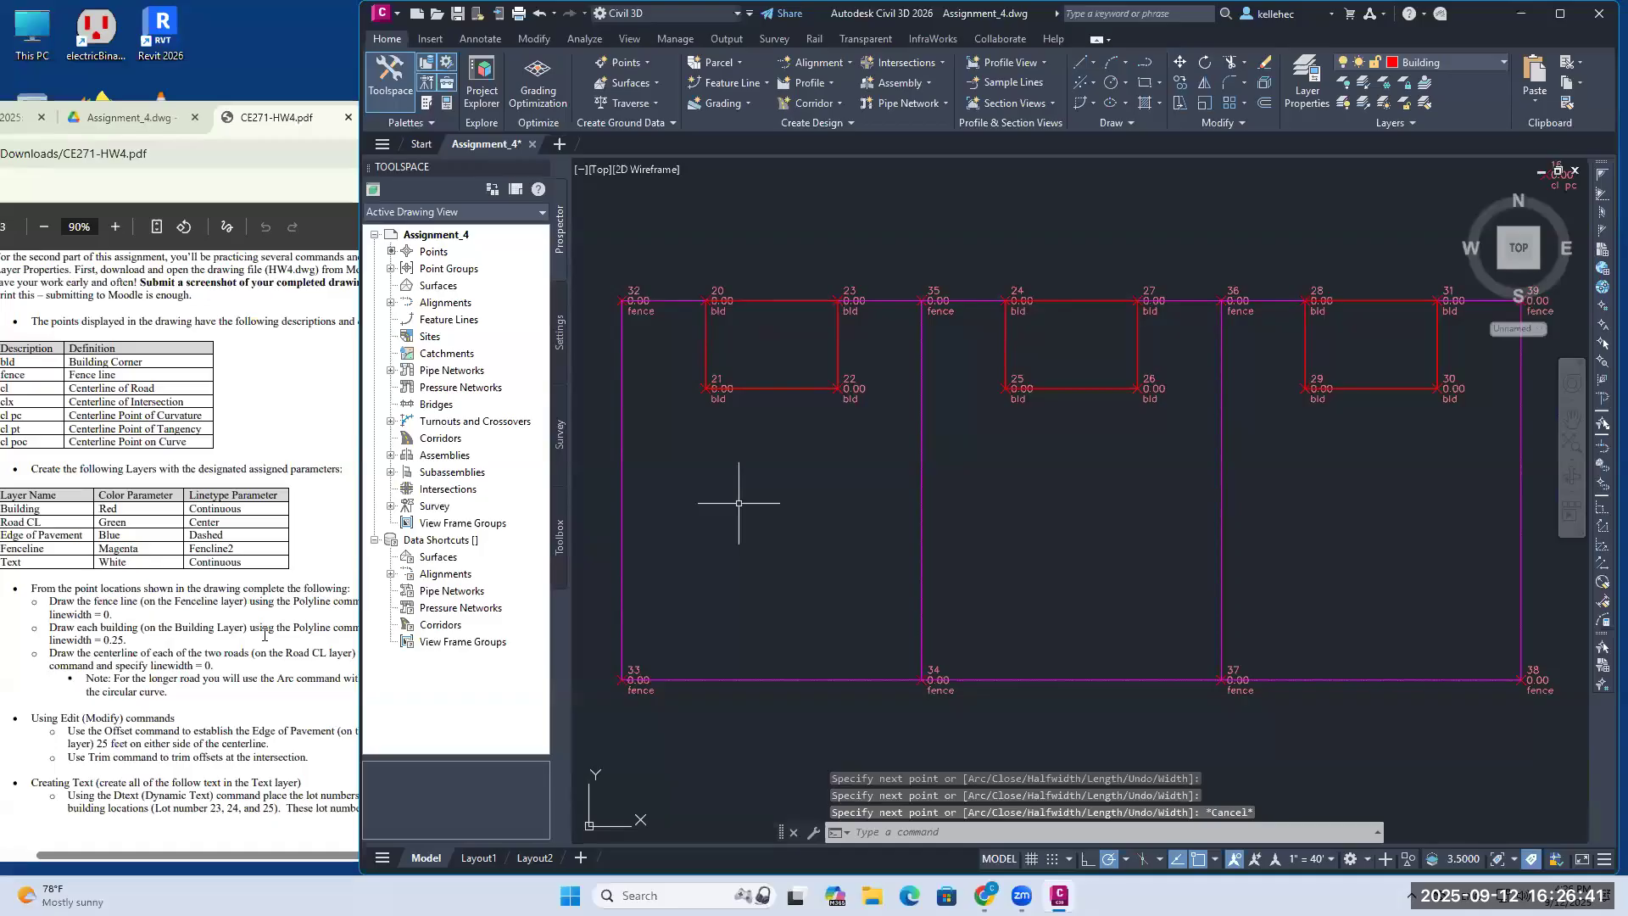
Step: Review the road centerline instruction and centerline point descriptions in the HW4 PDF
left_click(144, 660)
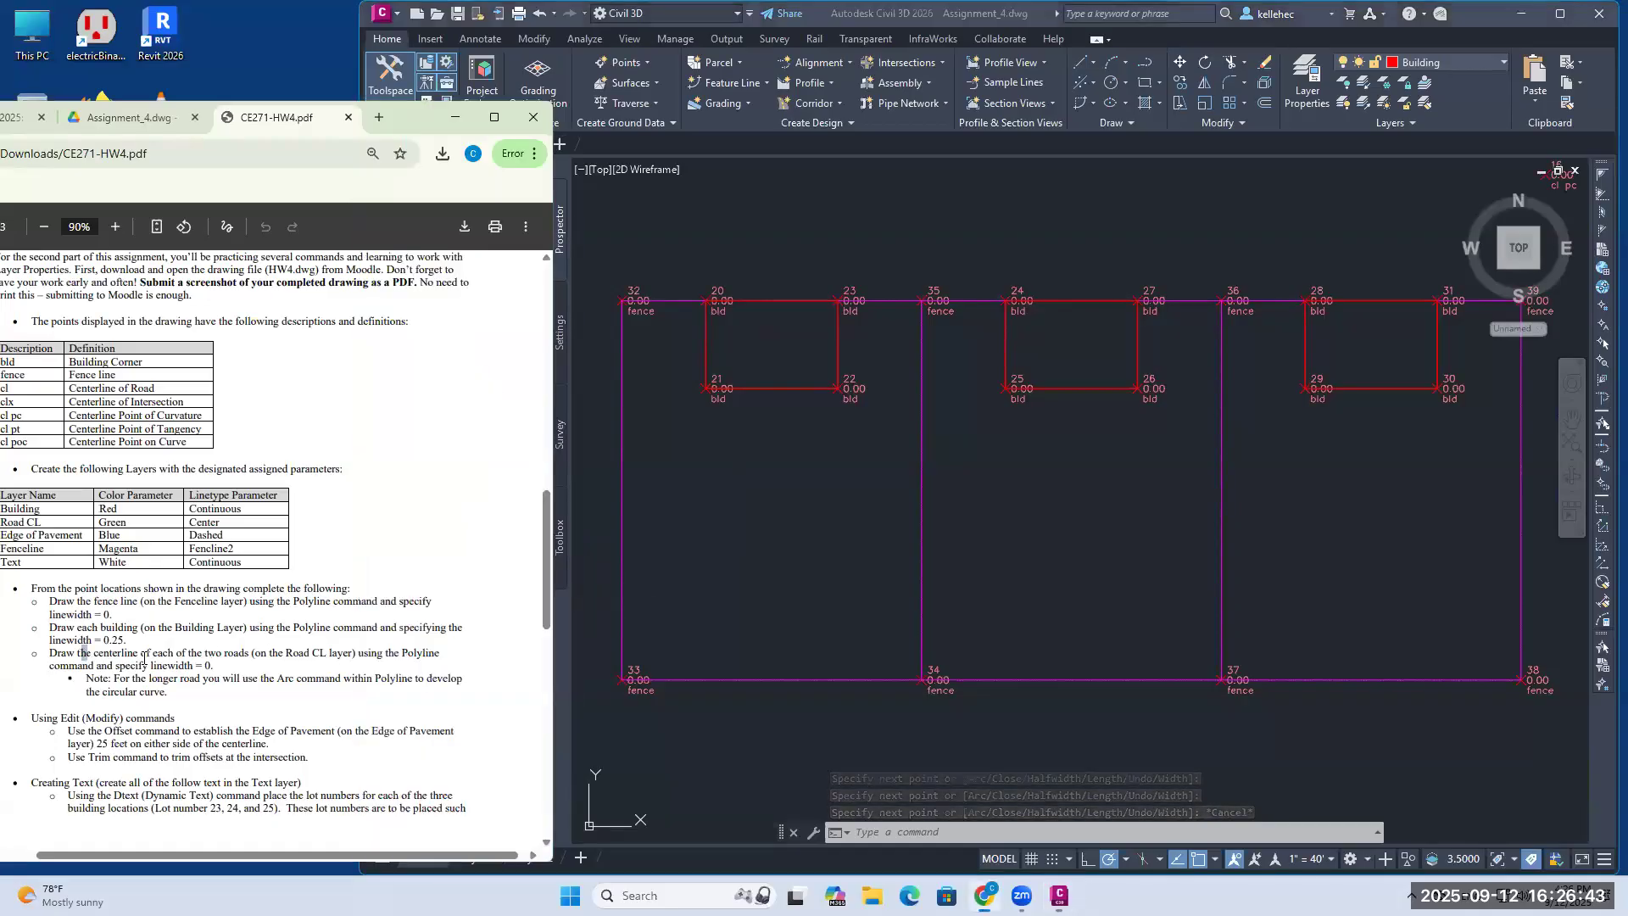
triple_click(144, 660)
left_click(91, 387)
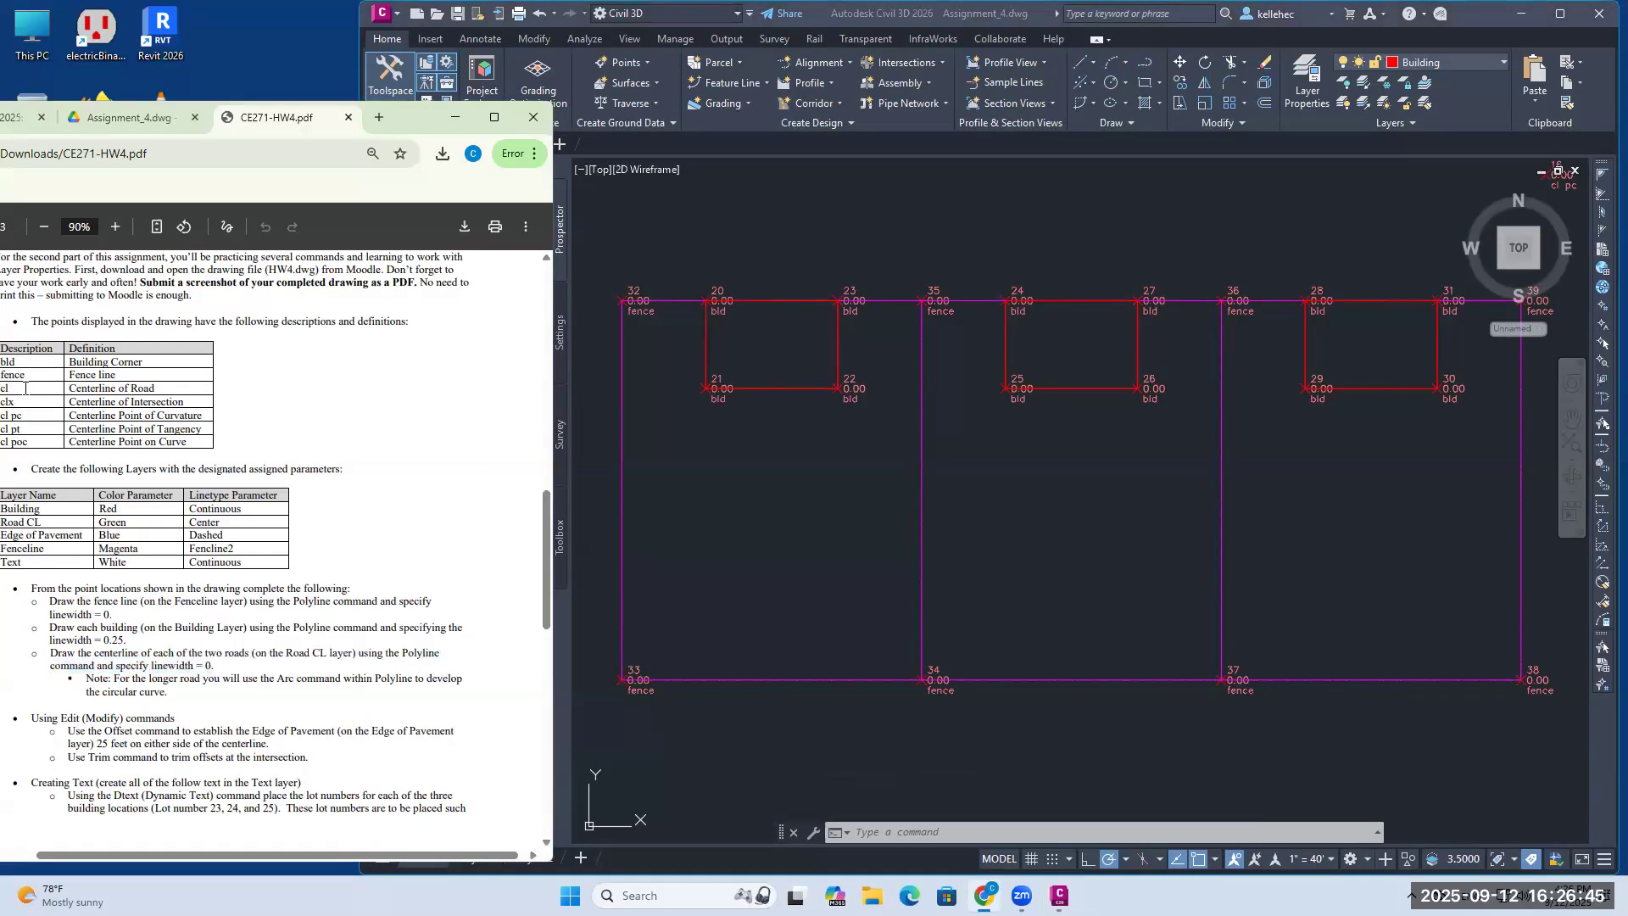
left_click_drag(7, 388, 137, 441)
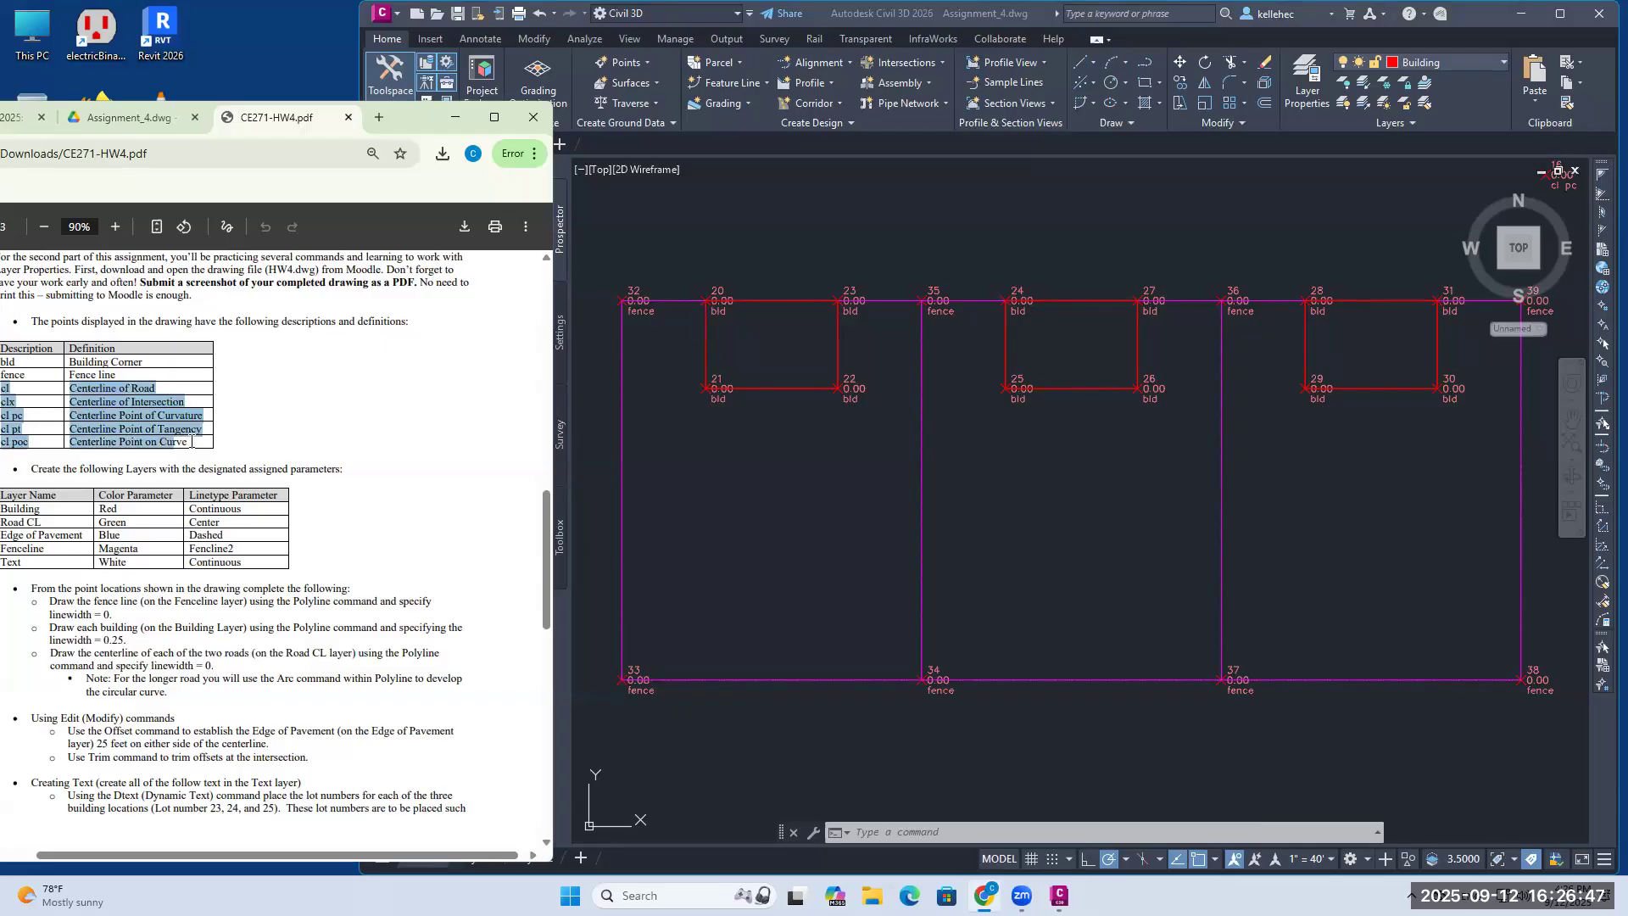
left_click(180, 582)
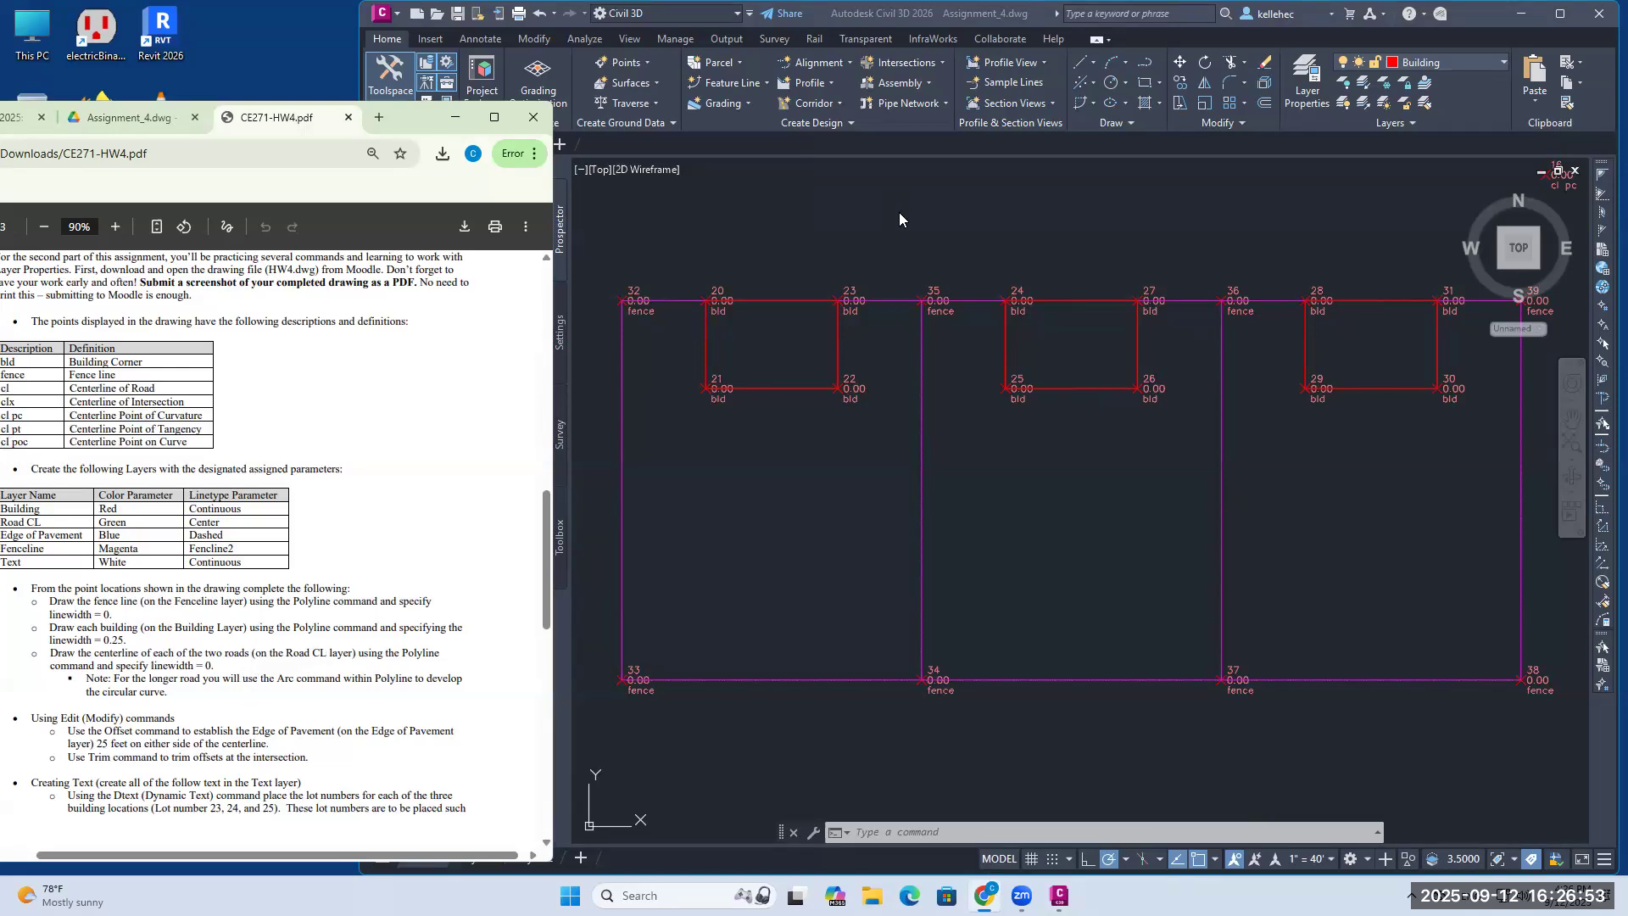
Step: Return to the drawing and pick Road CL from the Layer list as current
left_click(1486, 93)
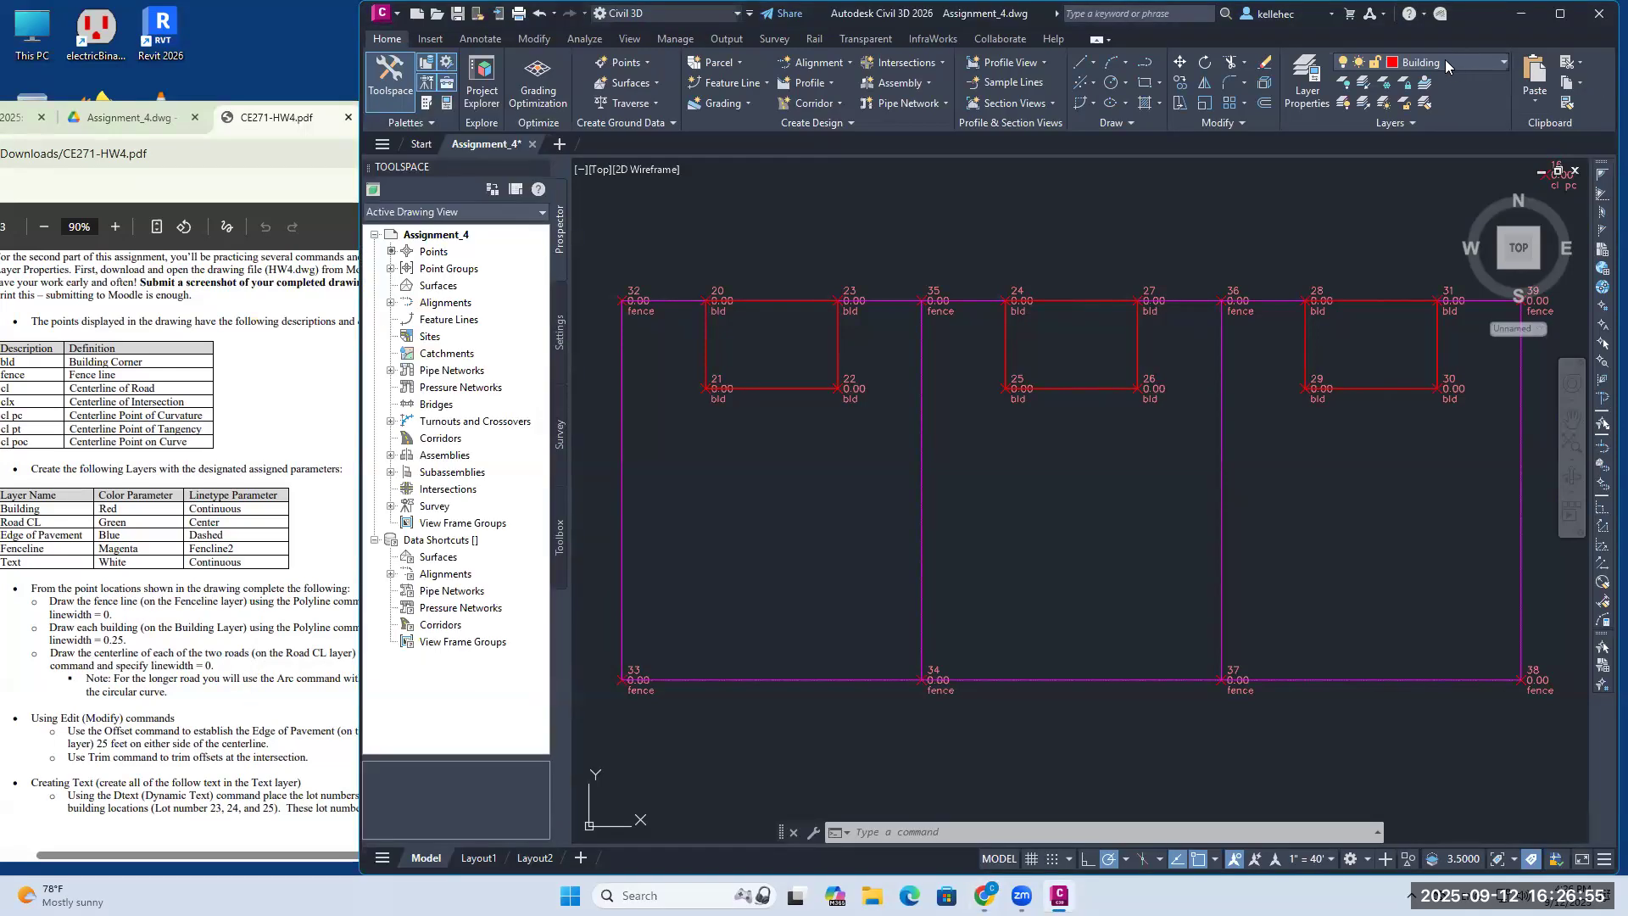
left_click(1445, 59)
scroll(1440, 292, "down", 10)
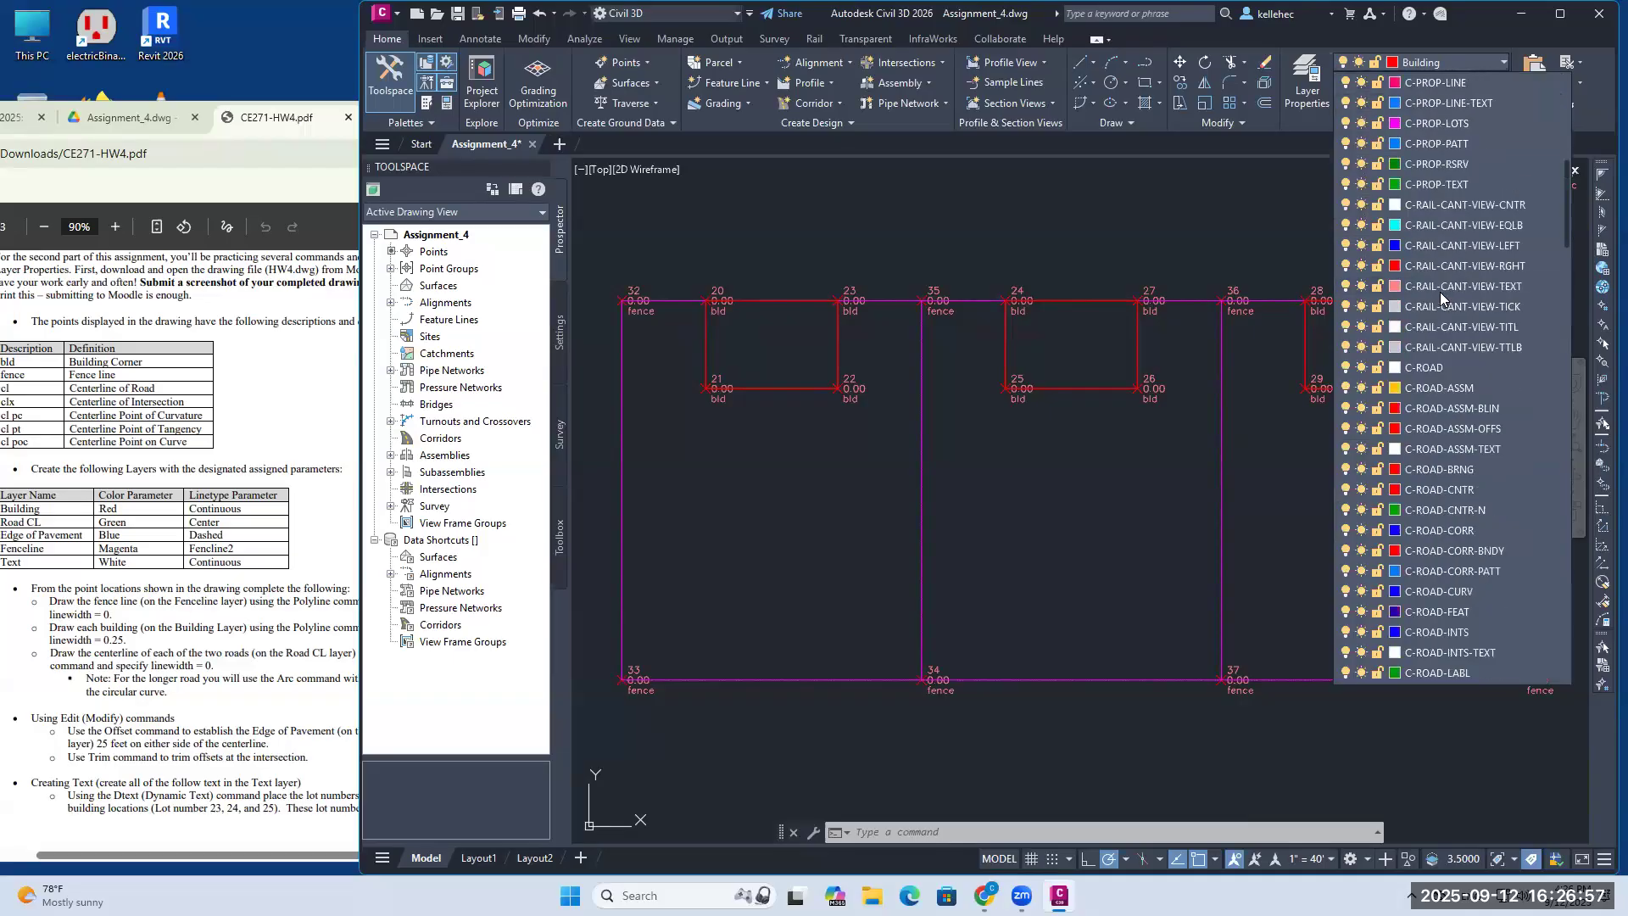
scroll(1440, 292, "down", 15)
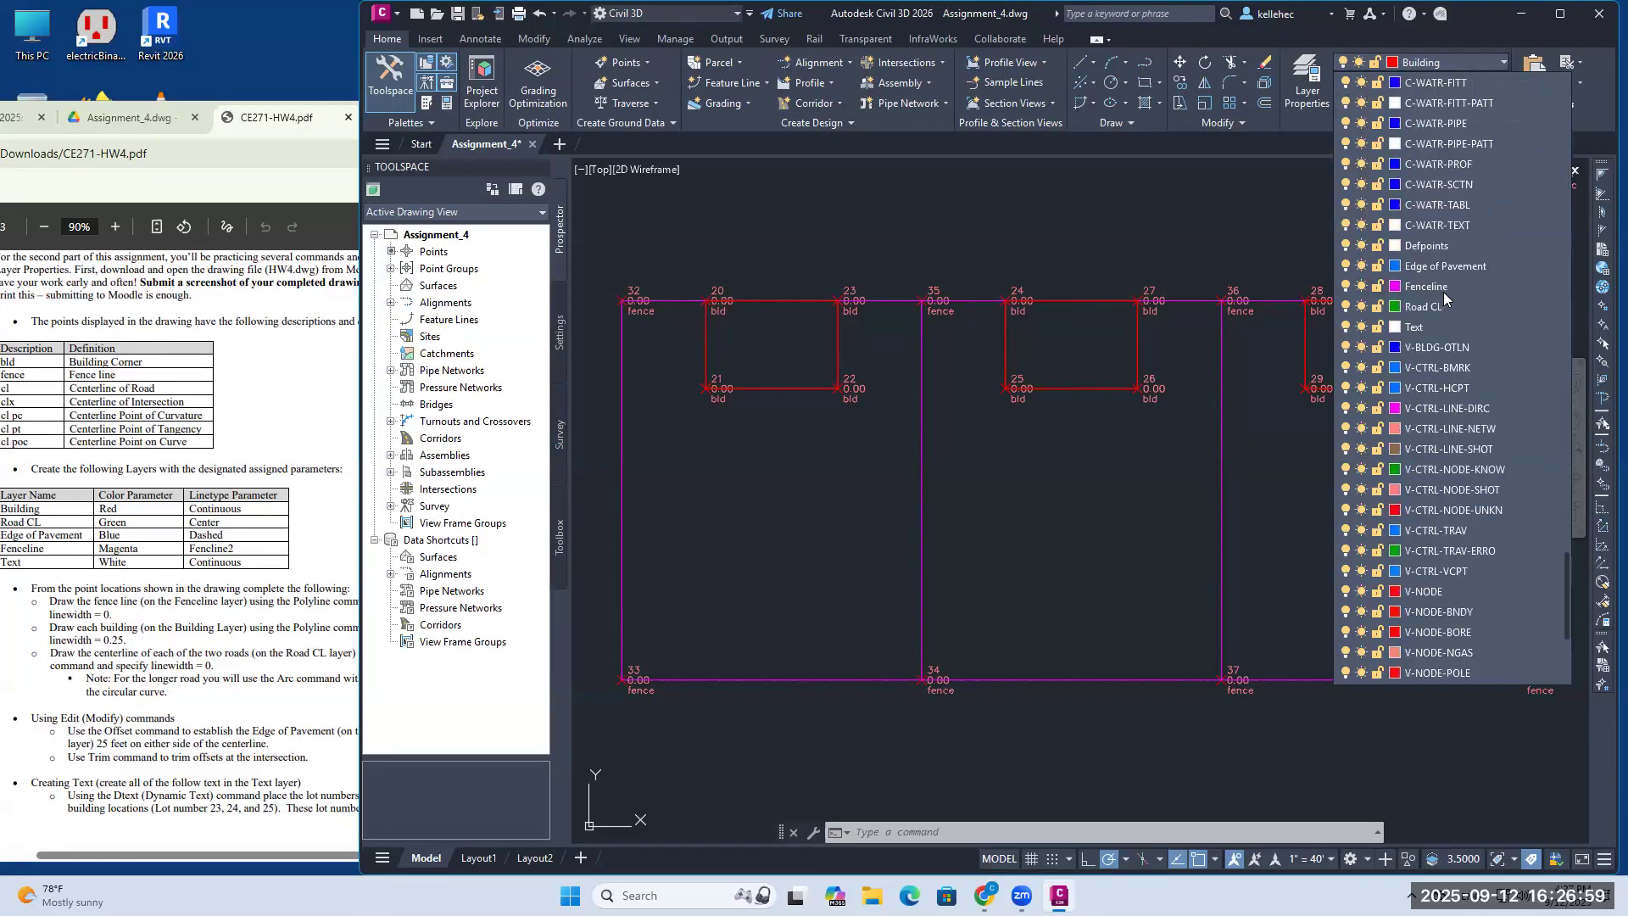
scroll(1443, 292, "up", 7)
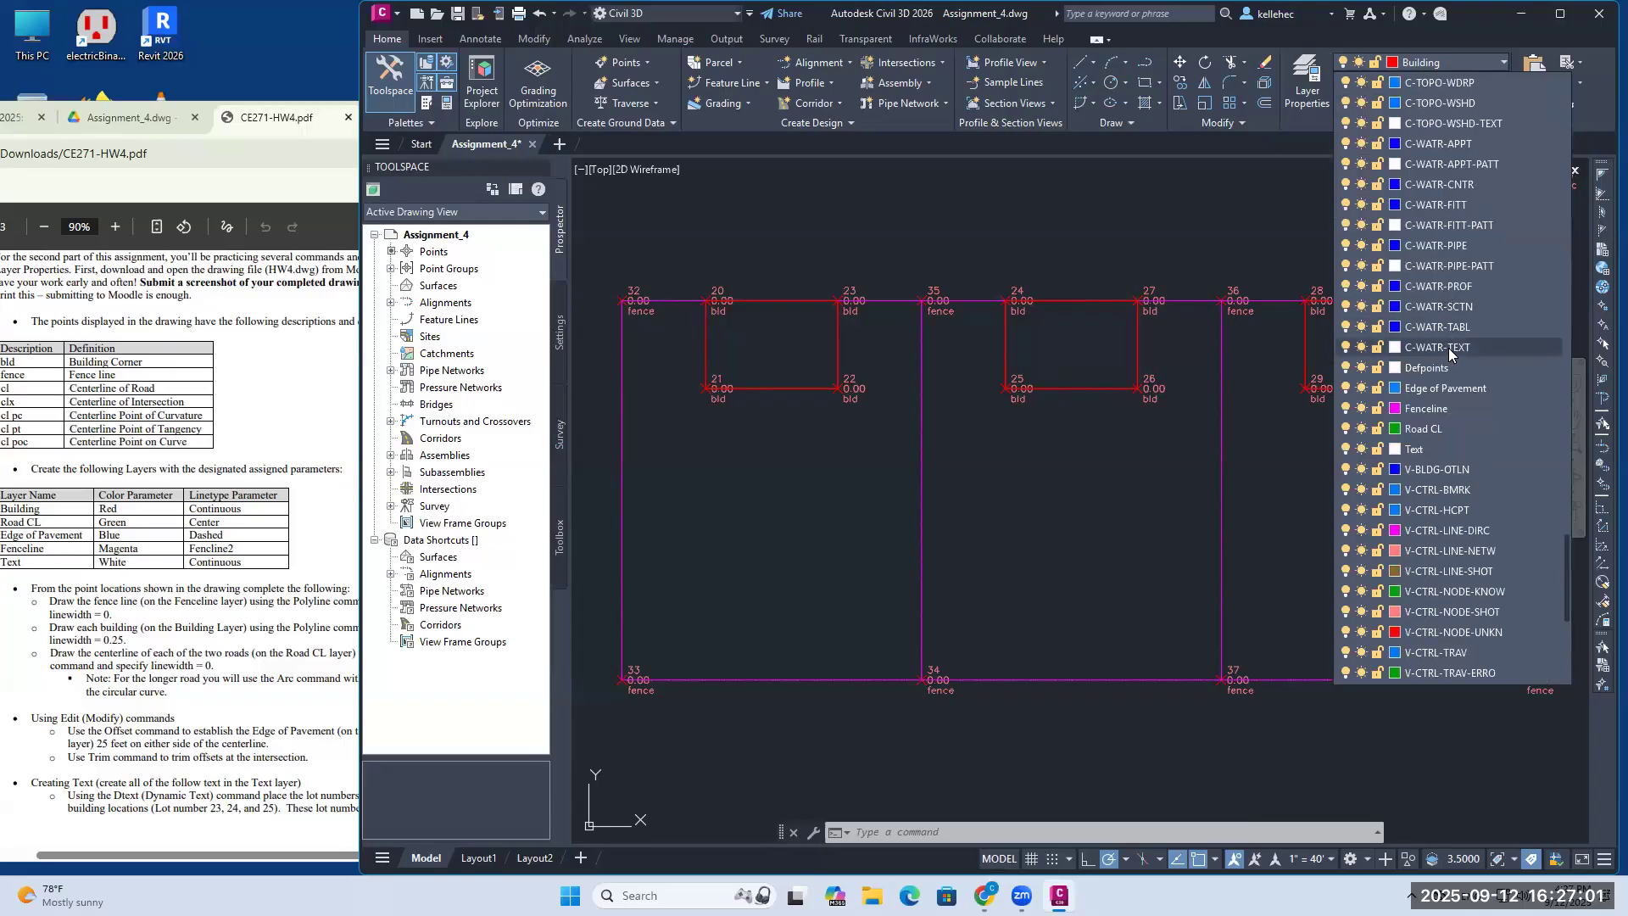
left_click(1450, 427)
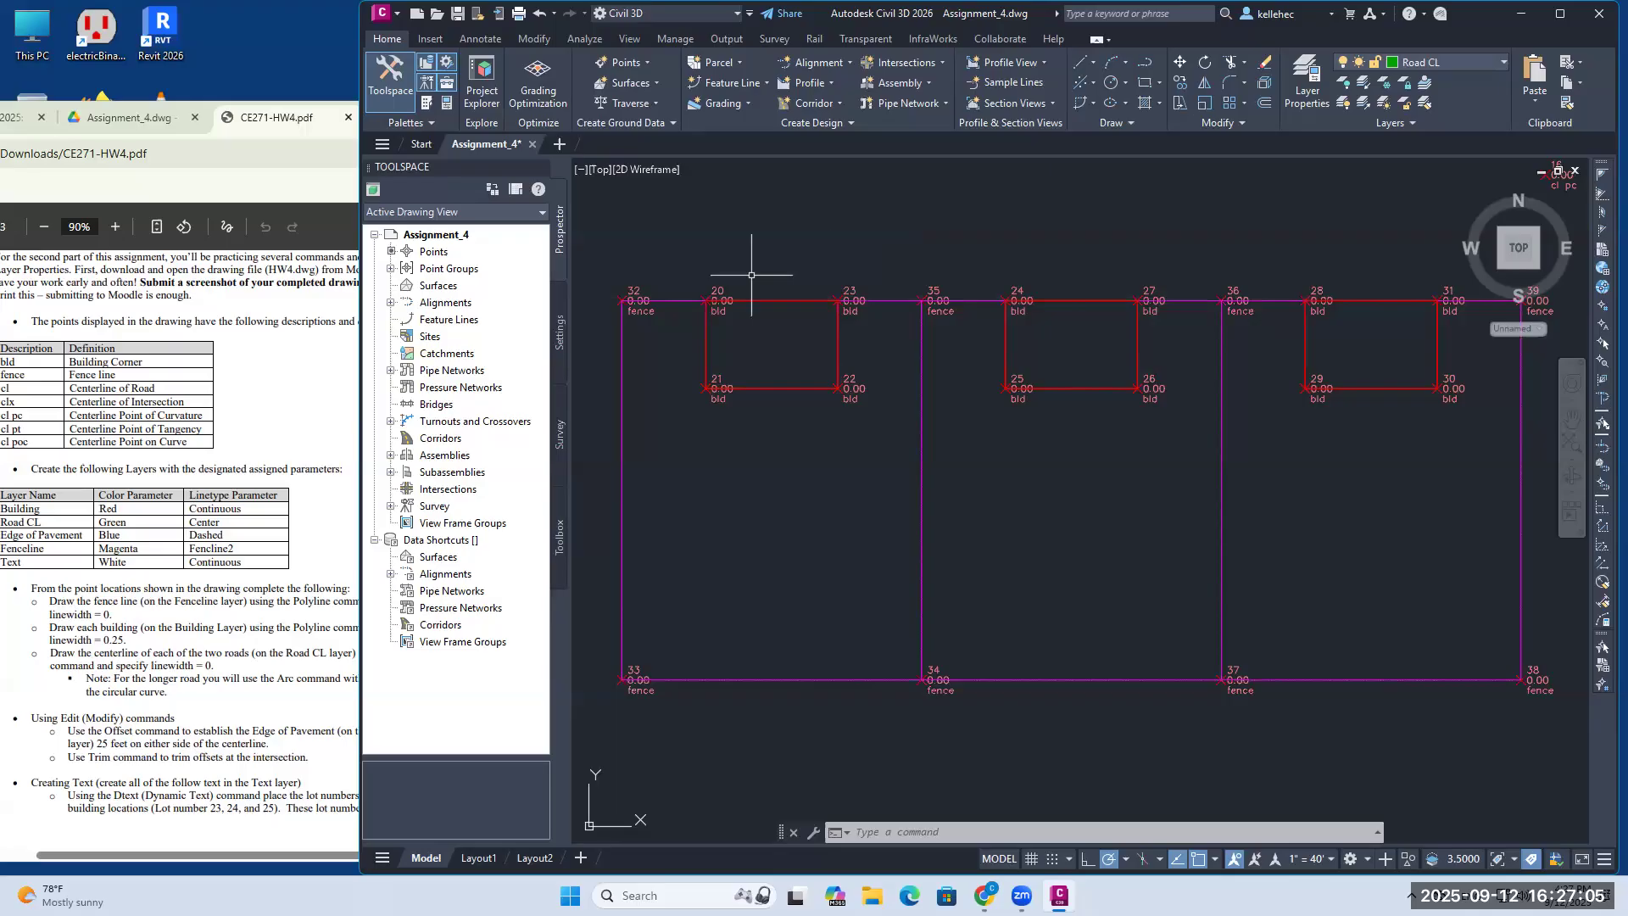
Step: Locate road points 13, 14 and 15, zoom out to the whole site, and start a polyline
middle_click_drag(751, 275, 927, 289)
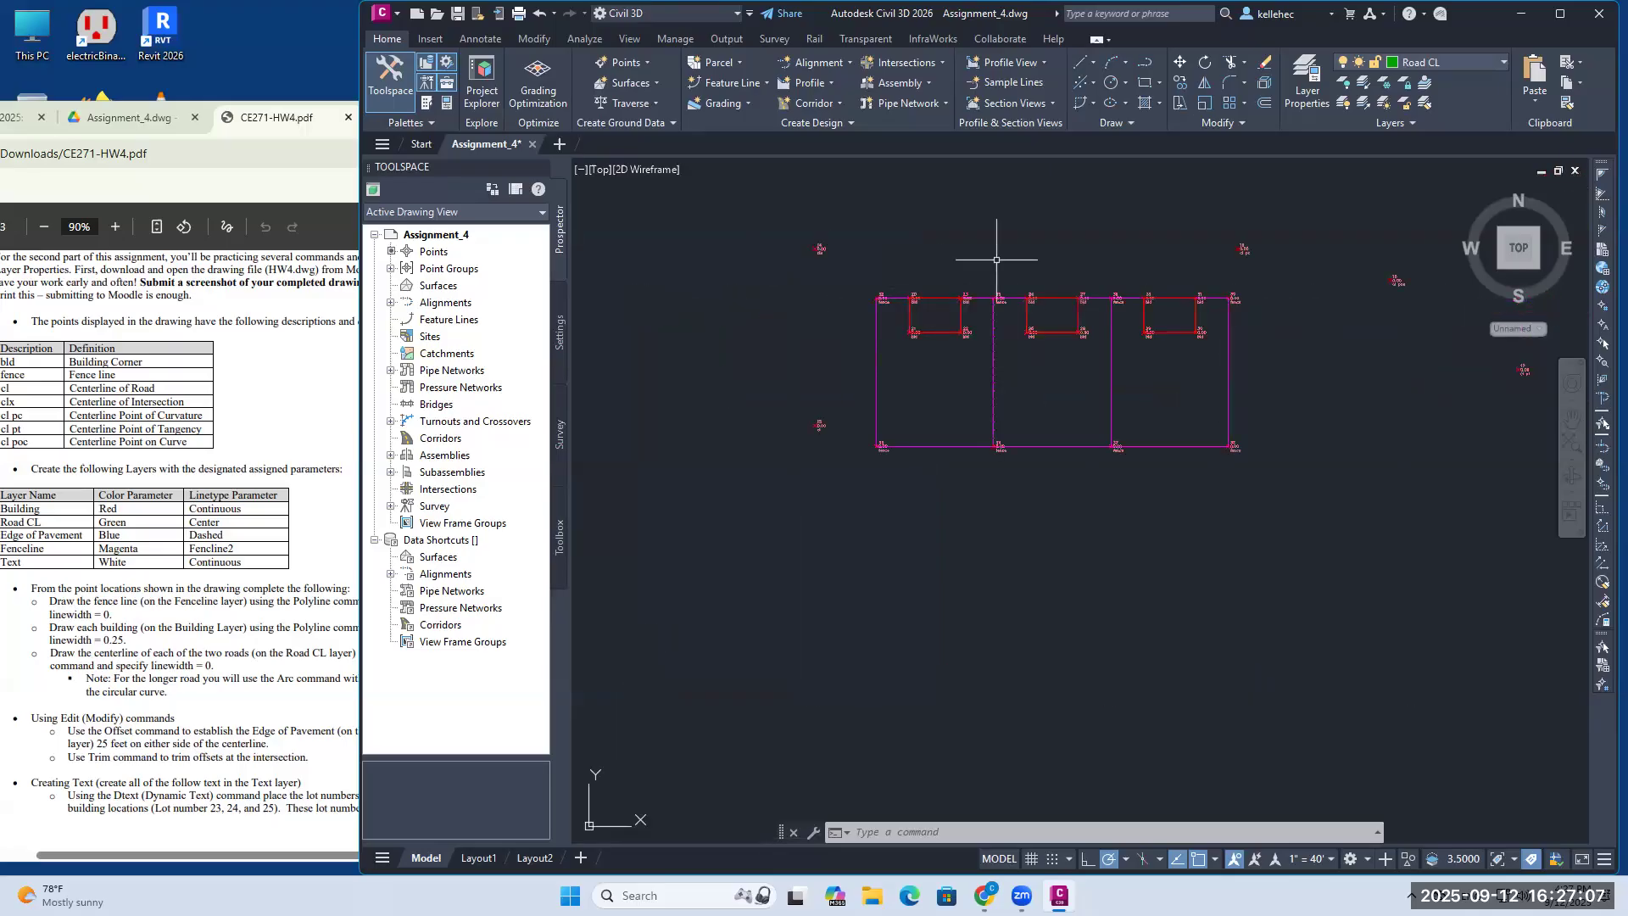
middle_click_drag(1003, 243, 940, 382)
middle_click_drag(724, 246, 779, 314)
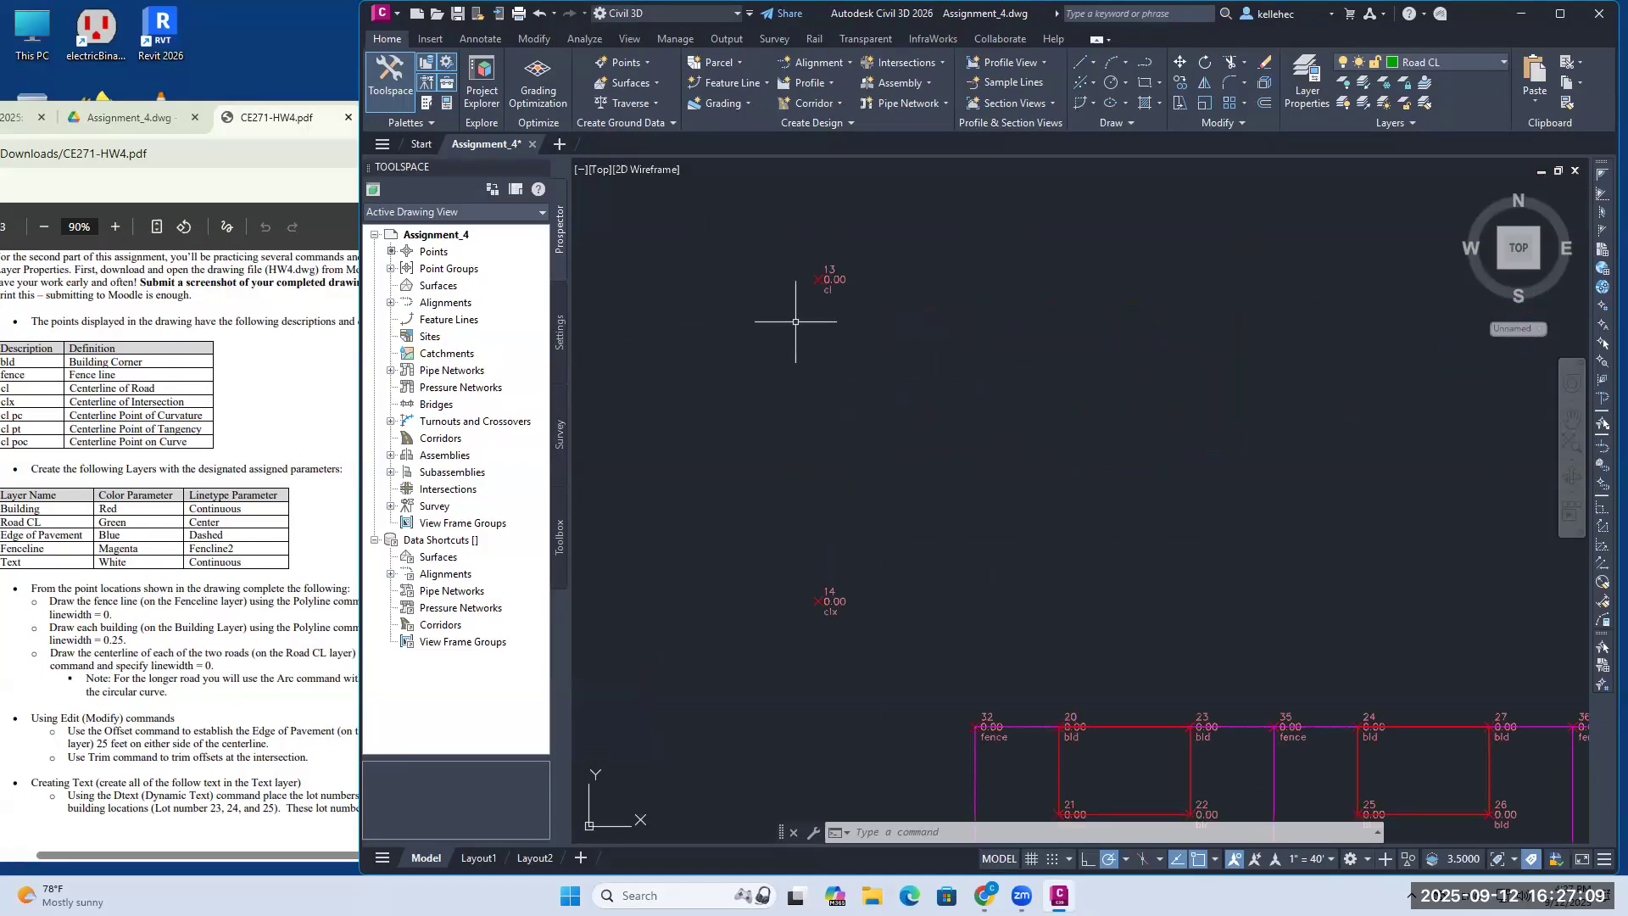
scroll(796, 321, "up", 2)
mouse_move(947, 497)
middle_mouse_down()
mouse_move(984, 458)
mouse_move(930, 449)
middle_mouse_up()
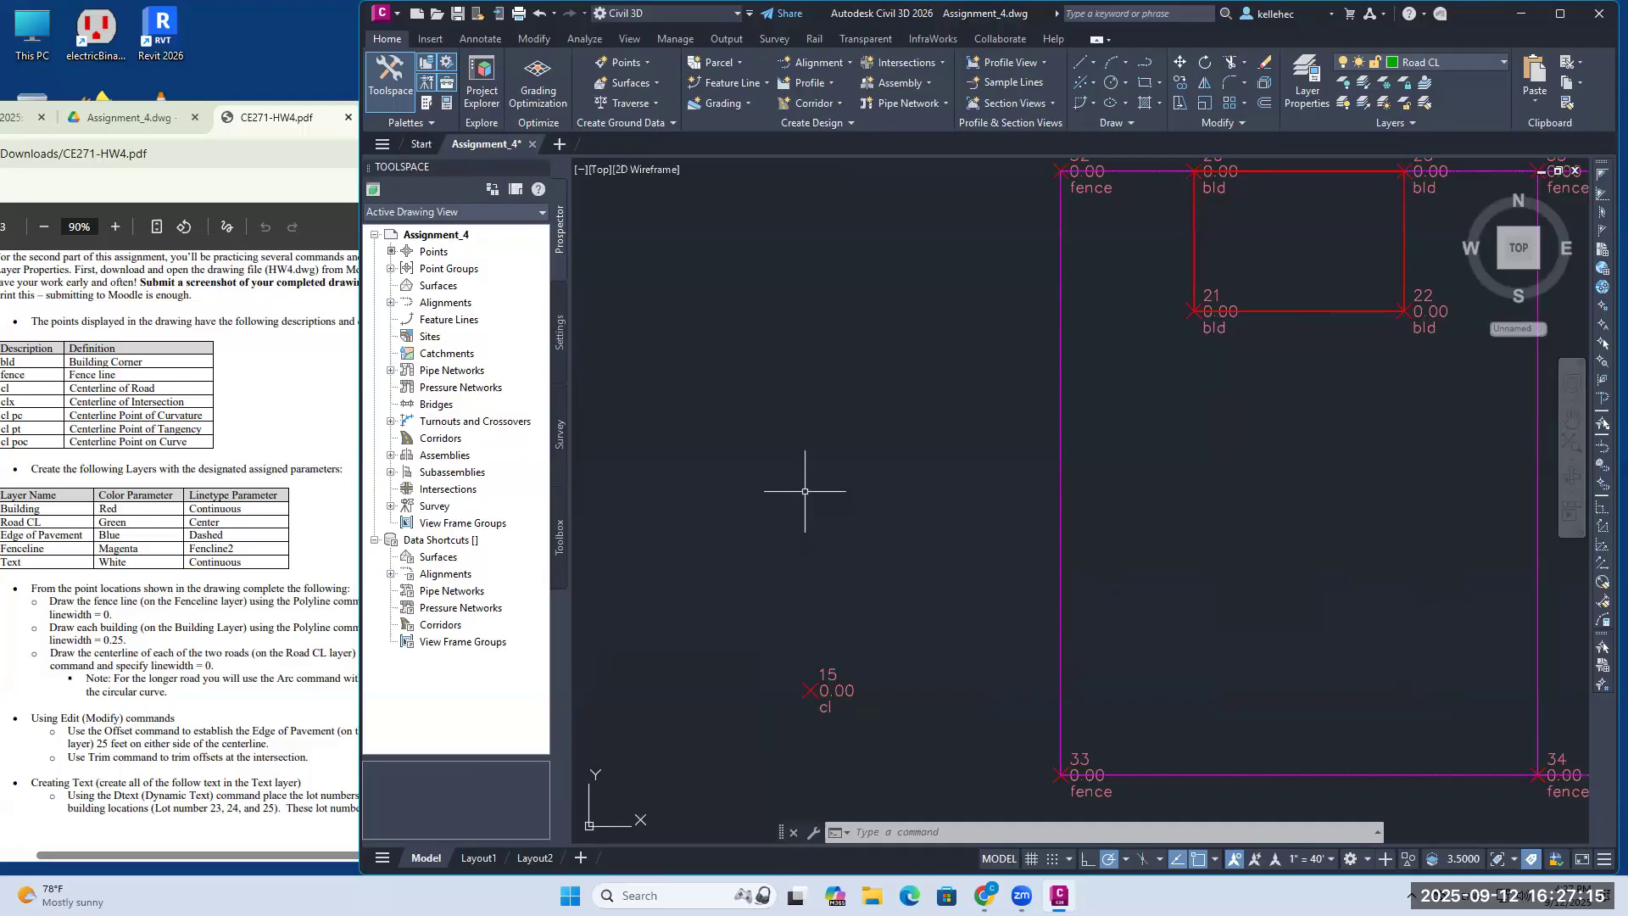
scroll(804, 490, "down", 4)
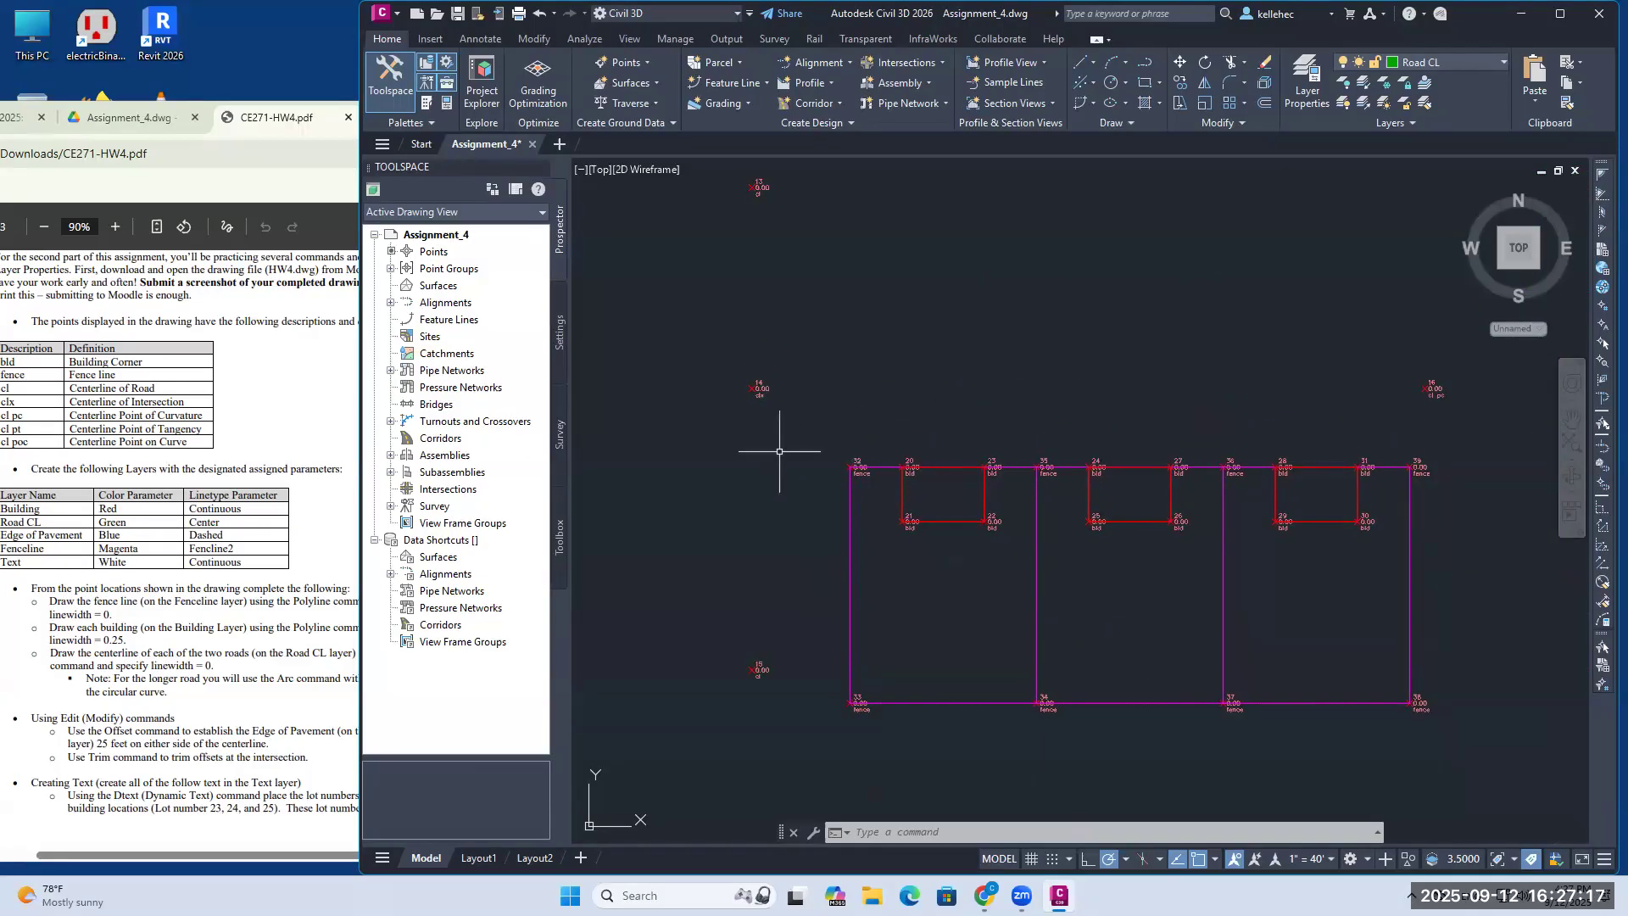
key("Return")
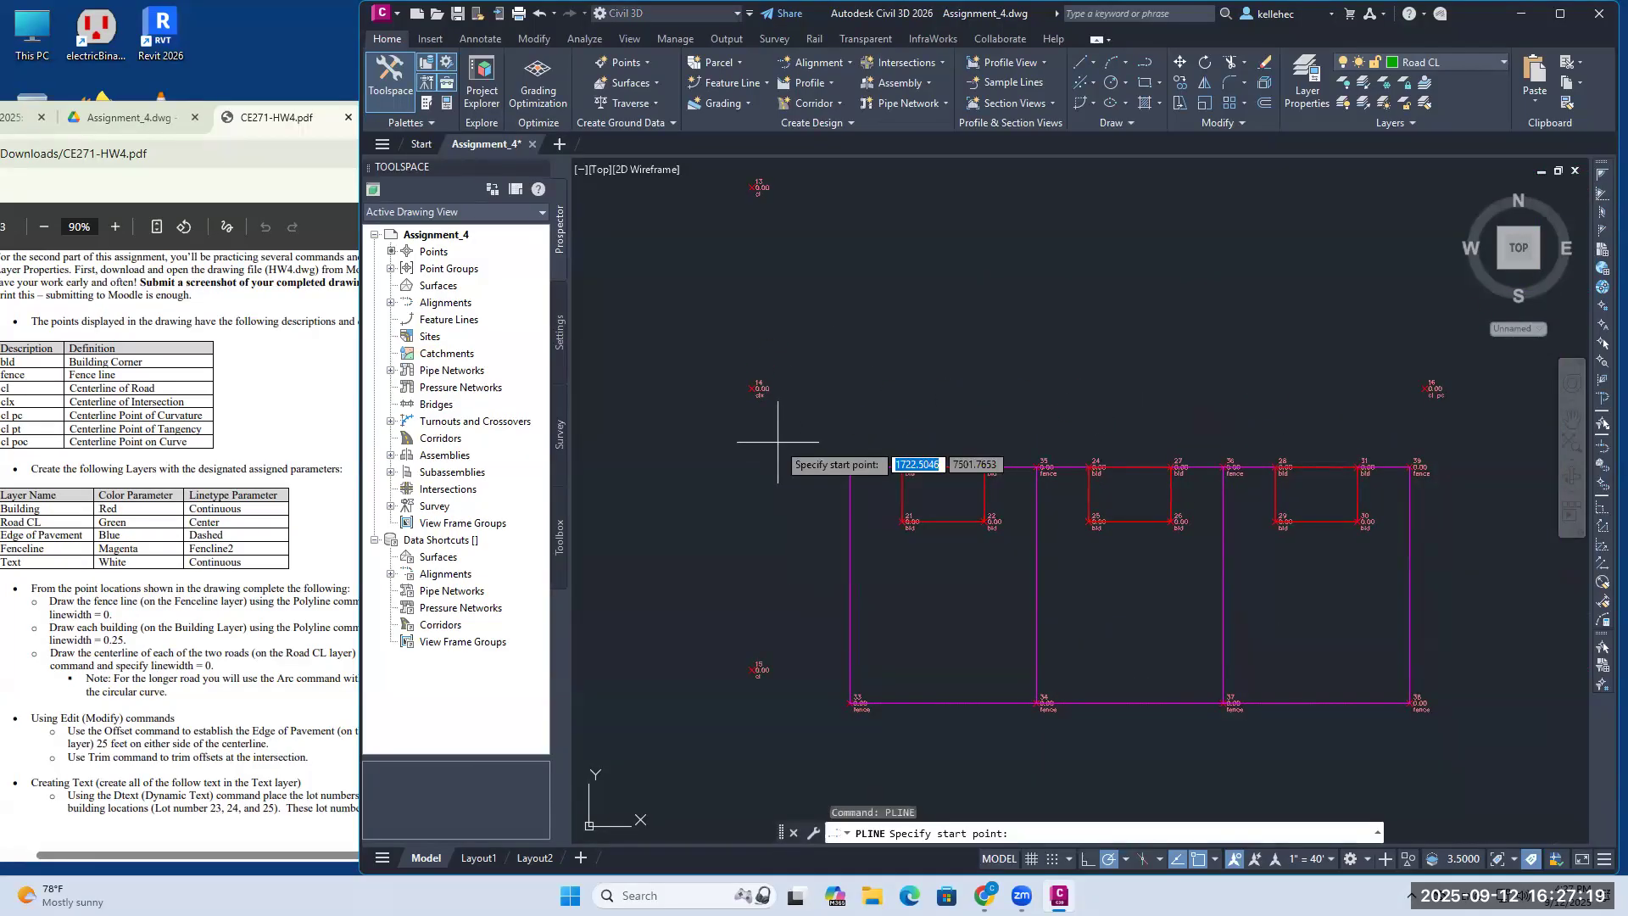
Step: Draw the zero-width centerline from point 13 to point 15
left_click(752, 186)
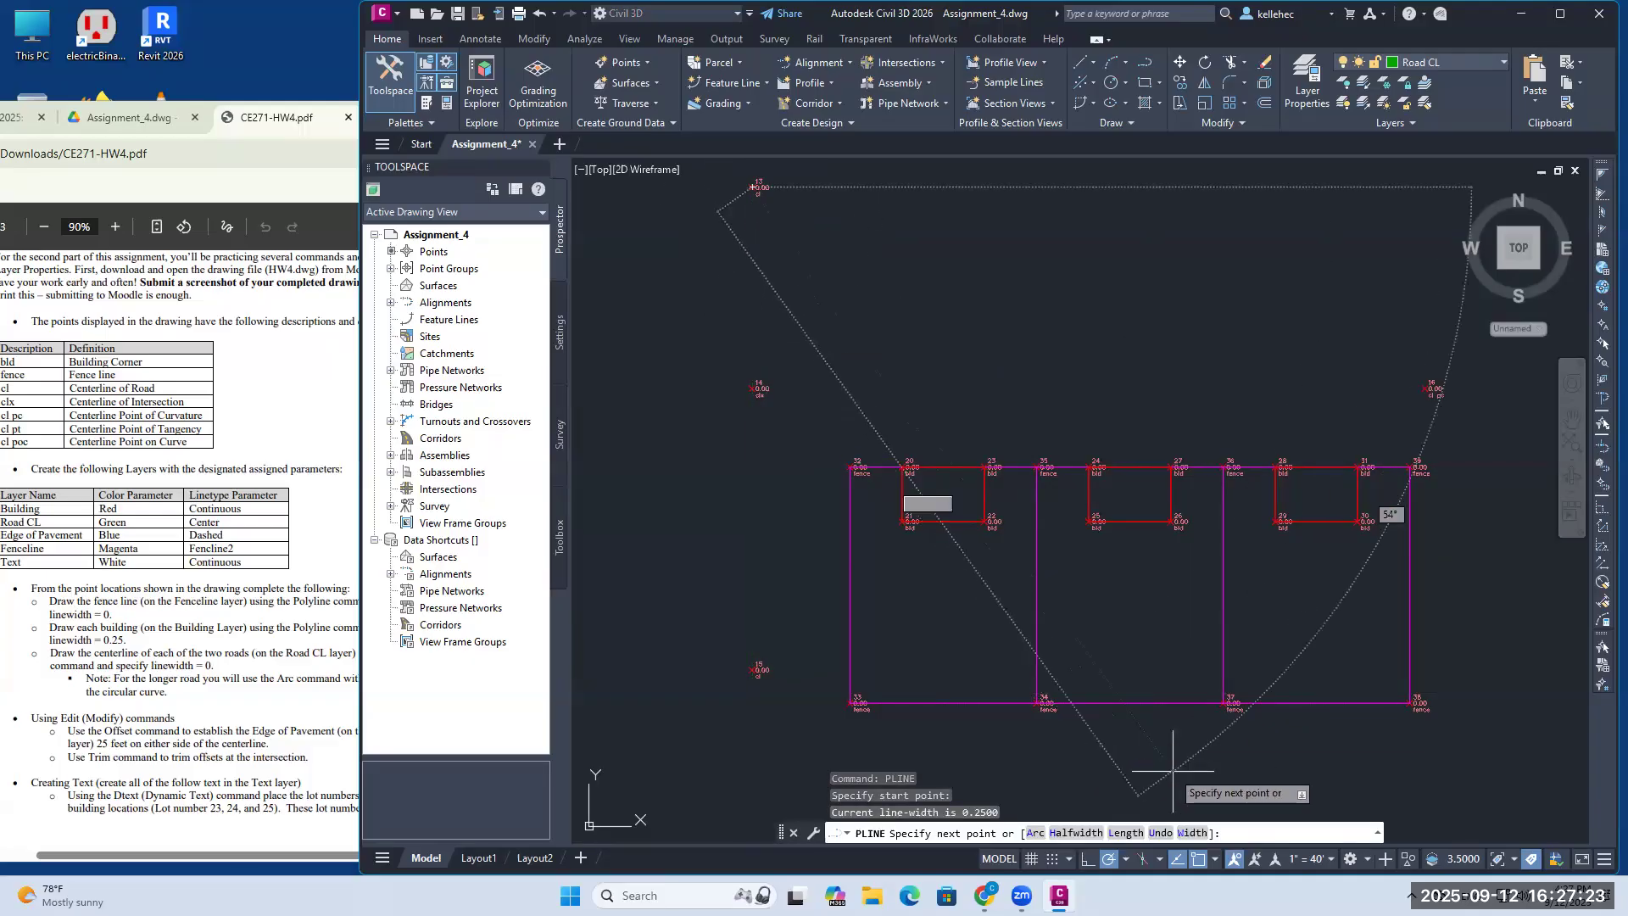
left_click(1190, 834)
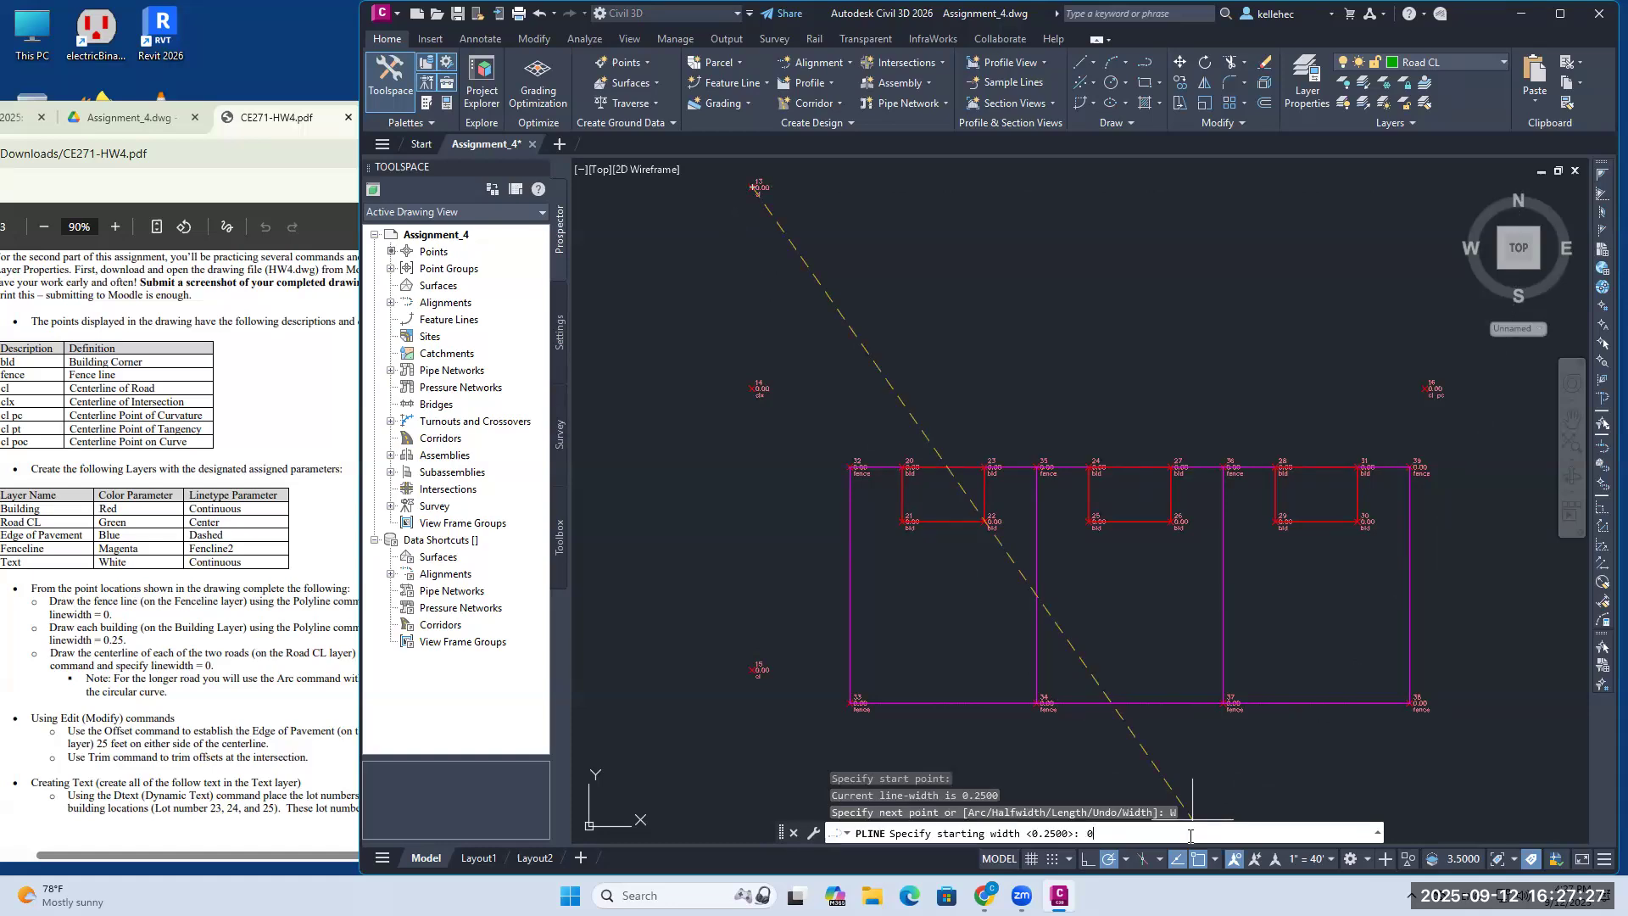
key("Return")
key("Return")
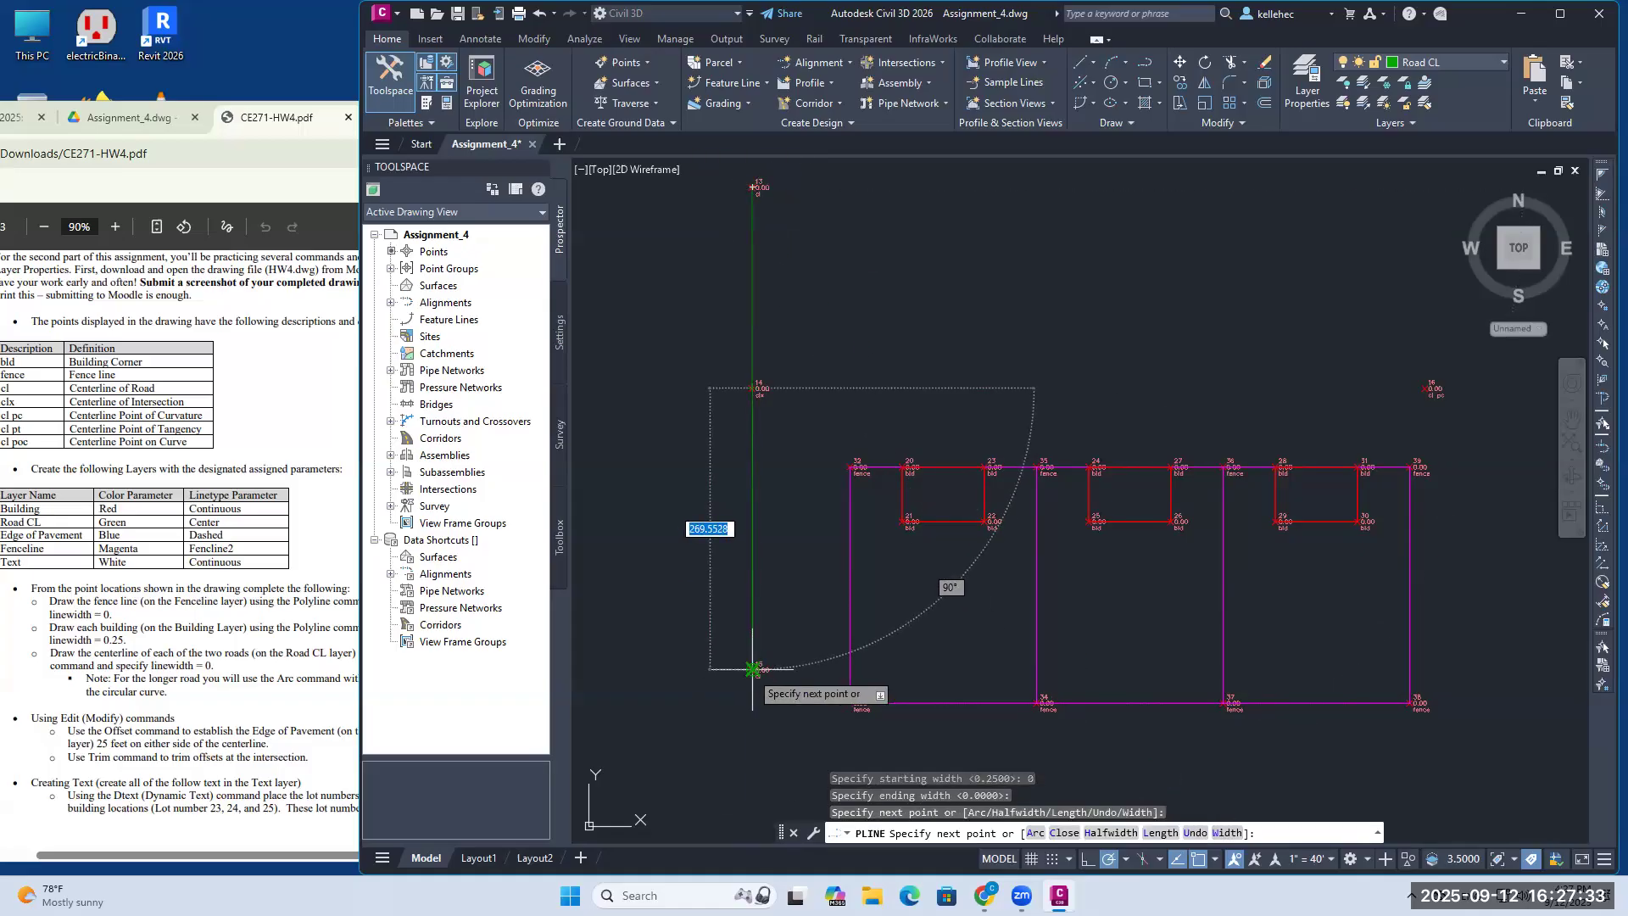
left_click(753, 669)
key("Escape")
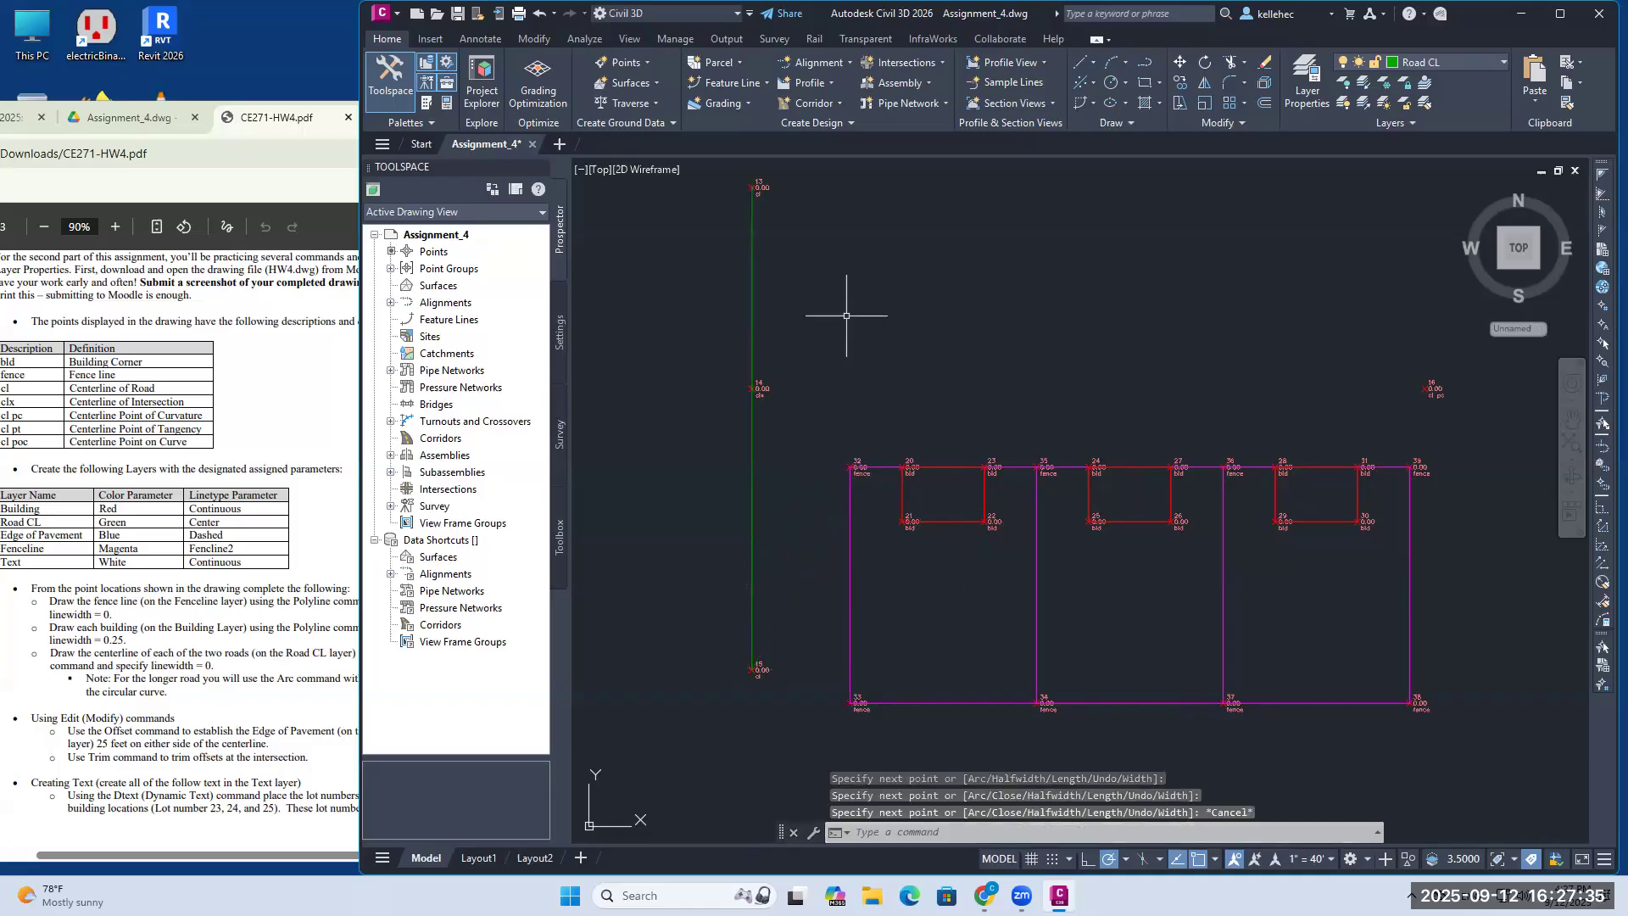
Step: Draw the centerline from point 14 to point 16
key("Return")
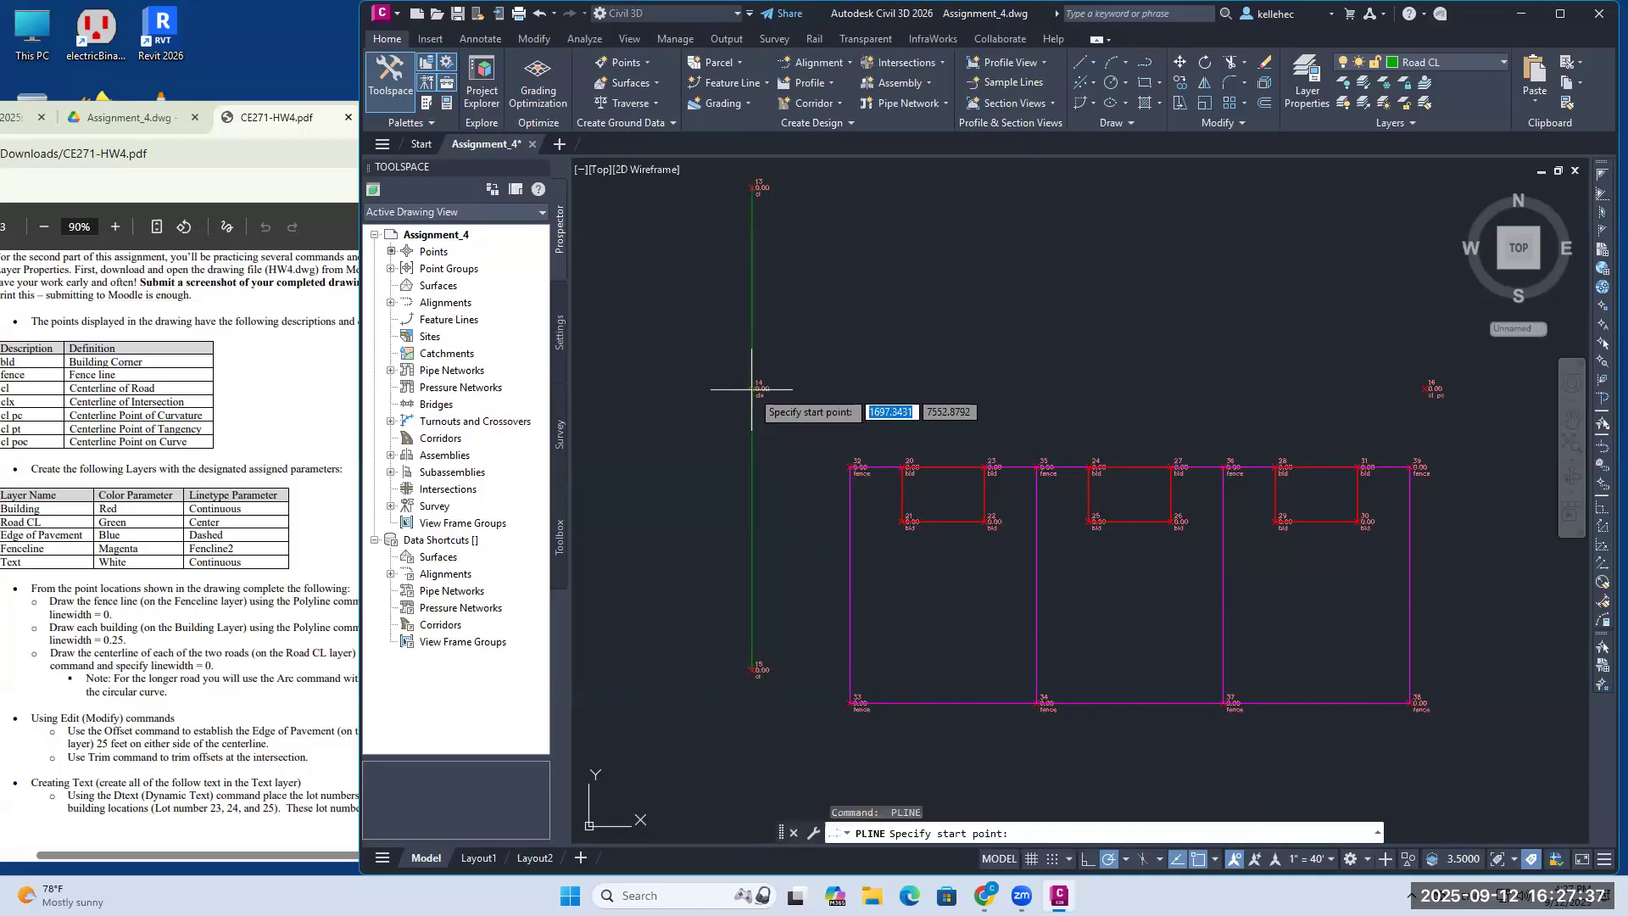
left_click(751, 389)
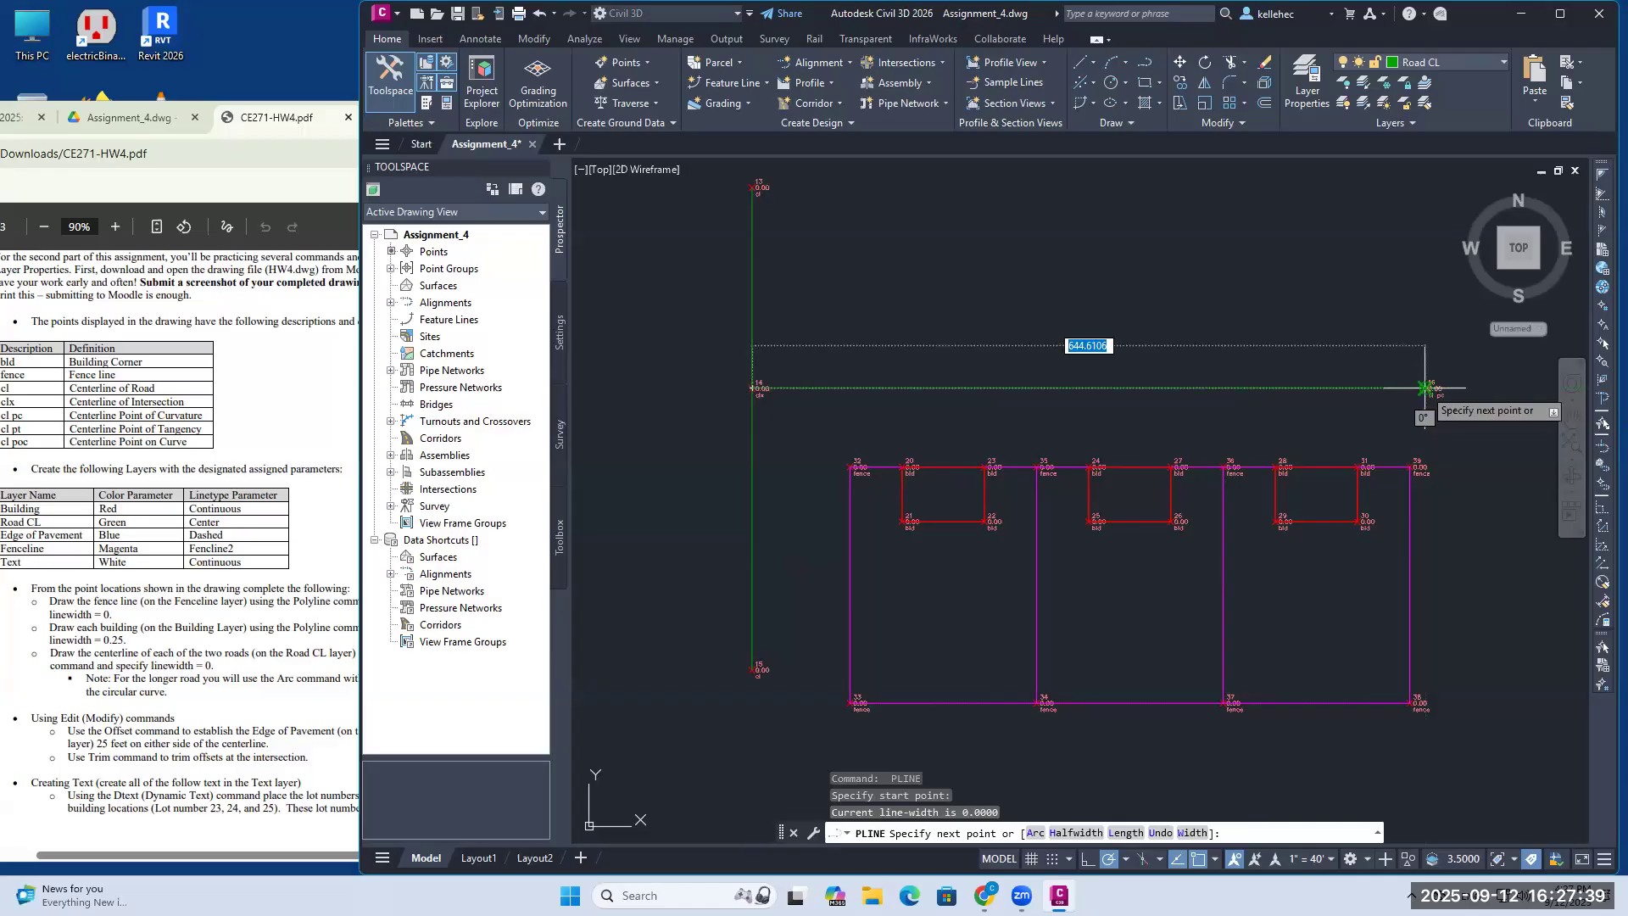
left_click(1424, 387)
key("Escape")
Step: Draw the diagonal centerline from point 17 to point 19
middle_click_drag(1470, 476, 1243, 420)
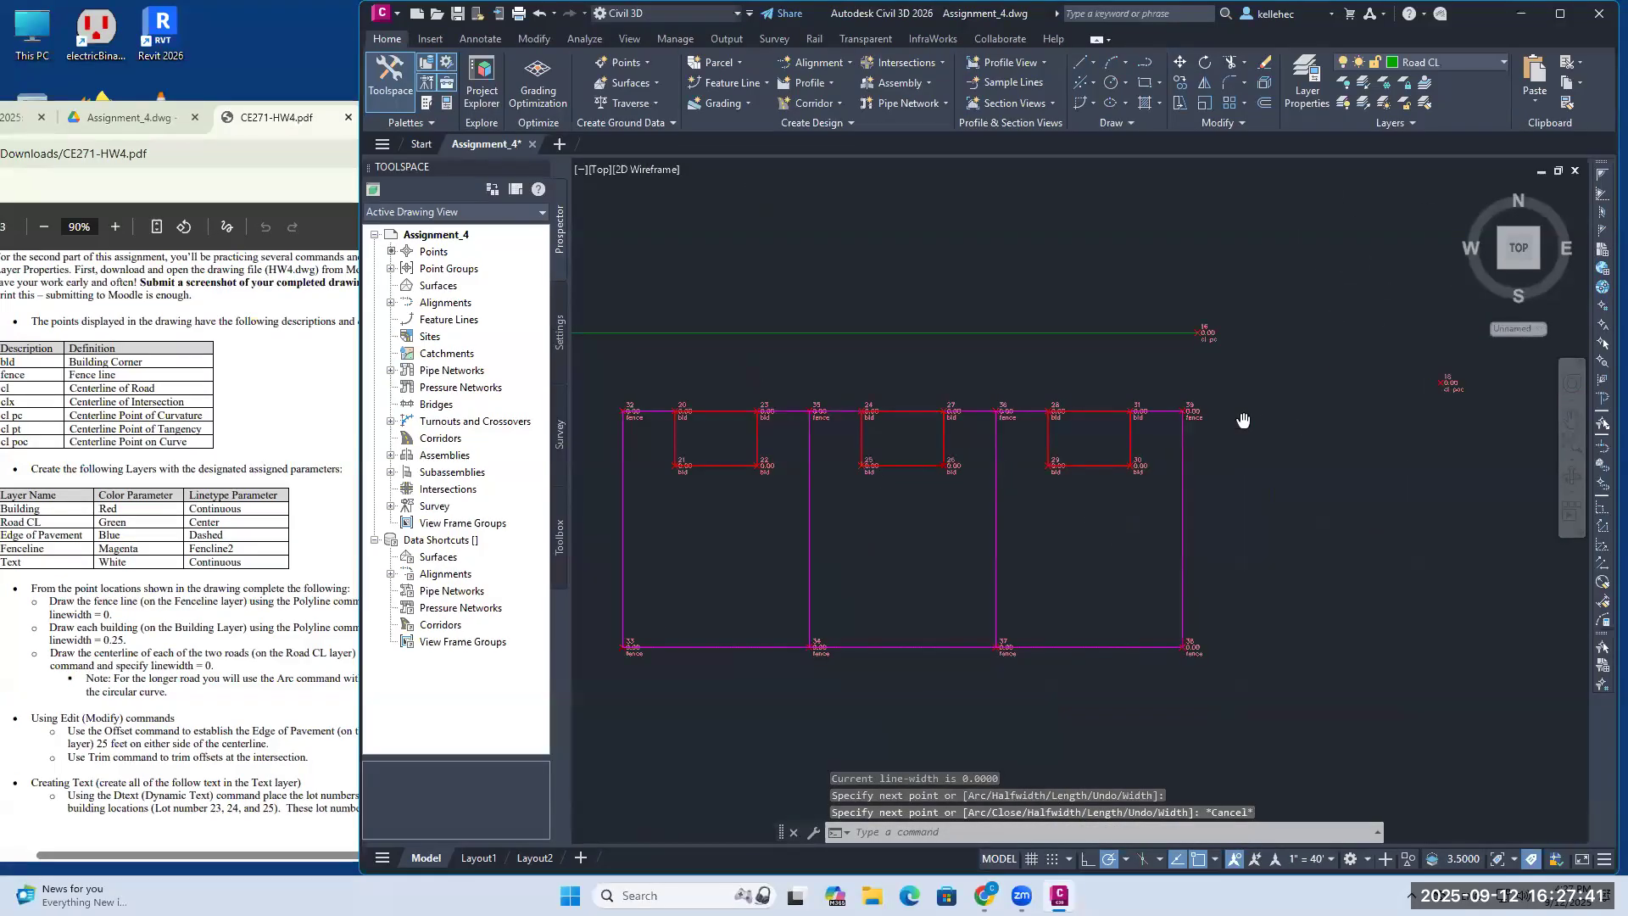
key("Return")
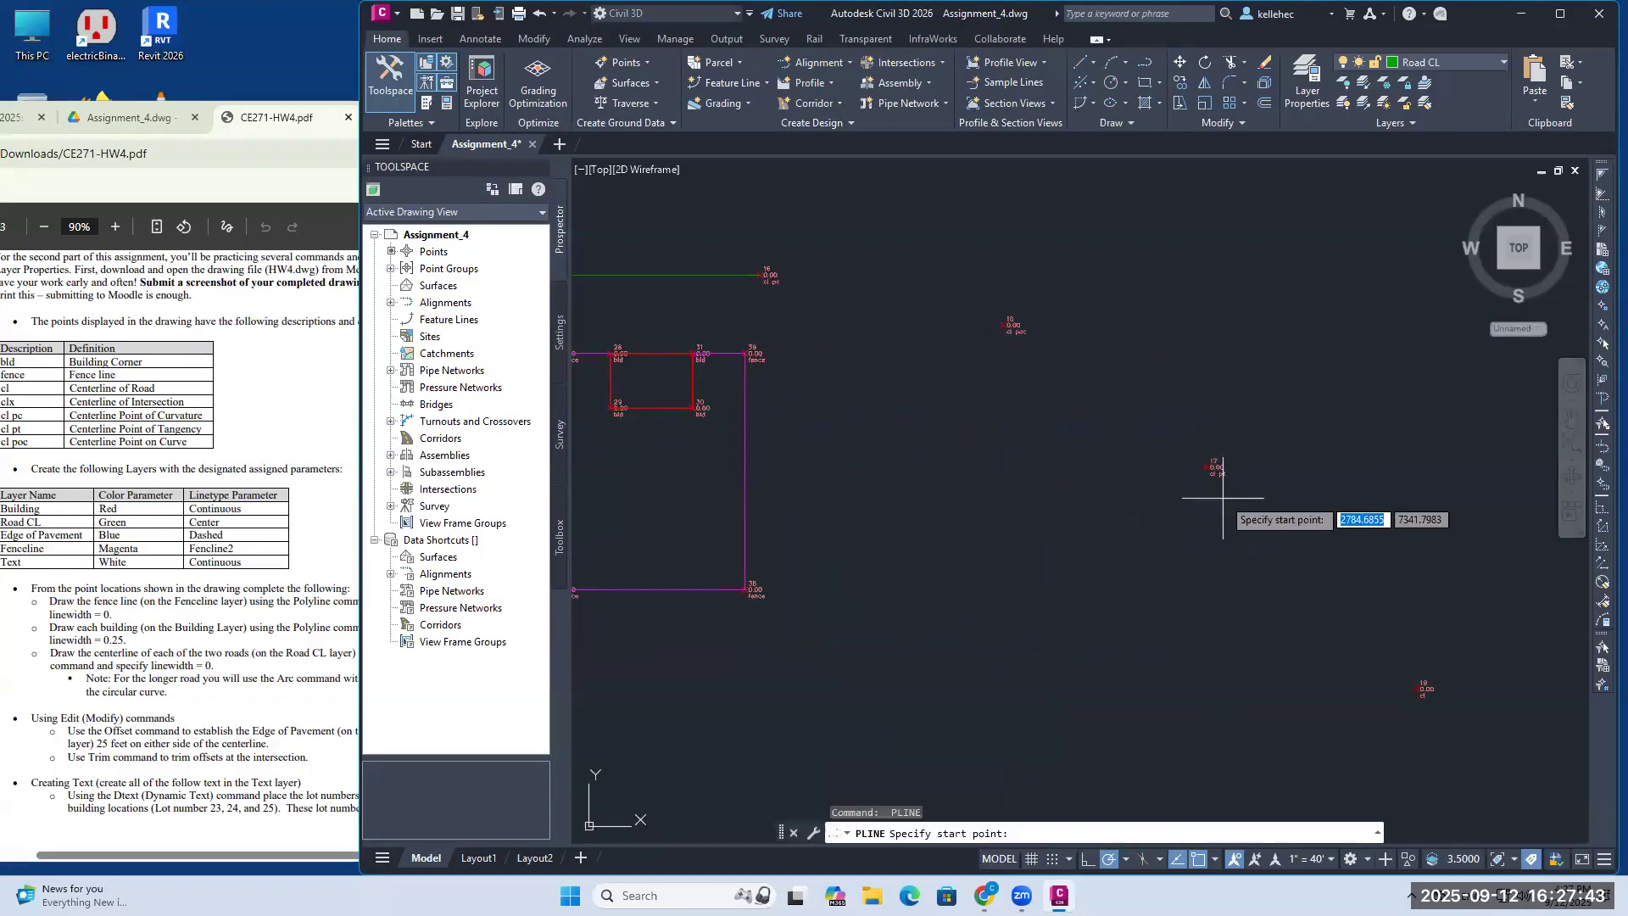
left_click(1211, 467)
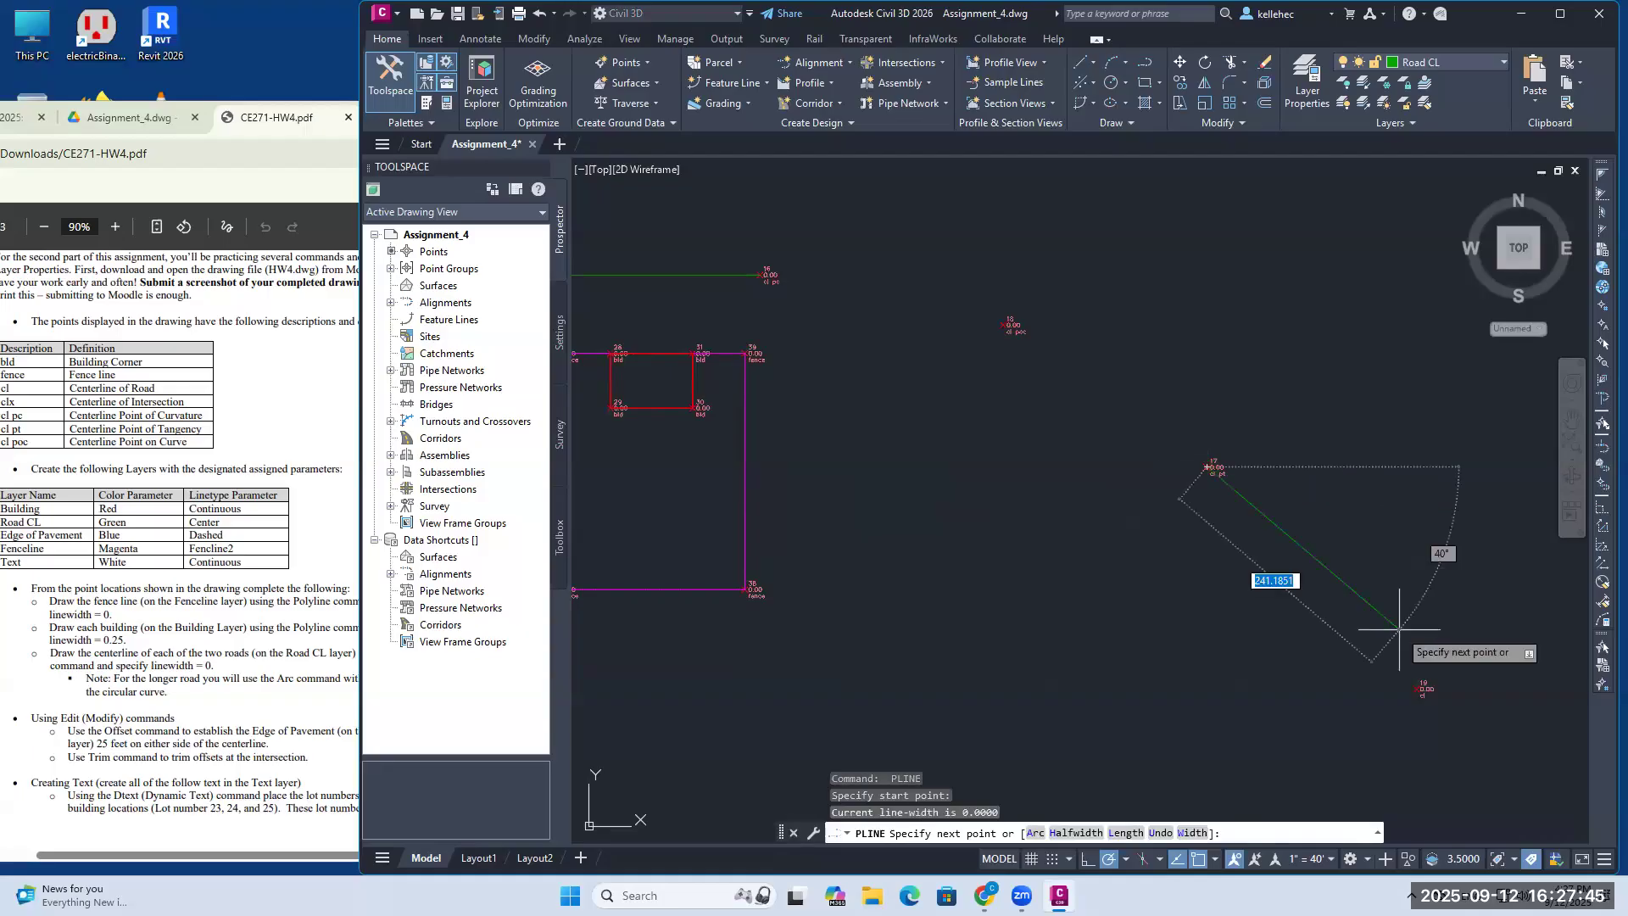
left_click(1422, 688)
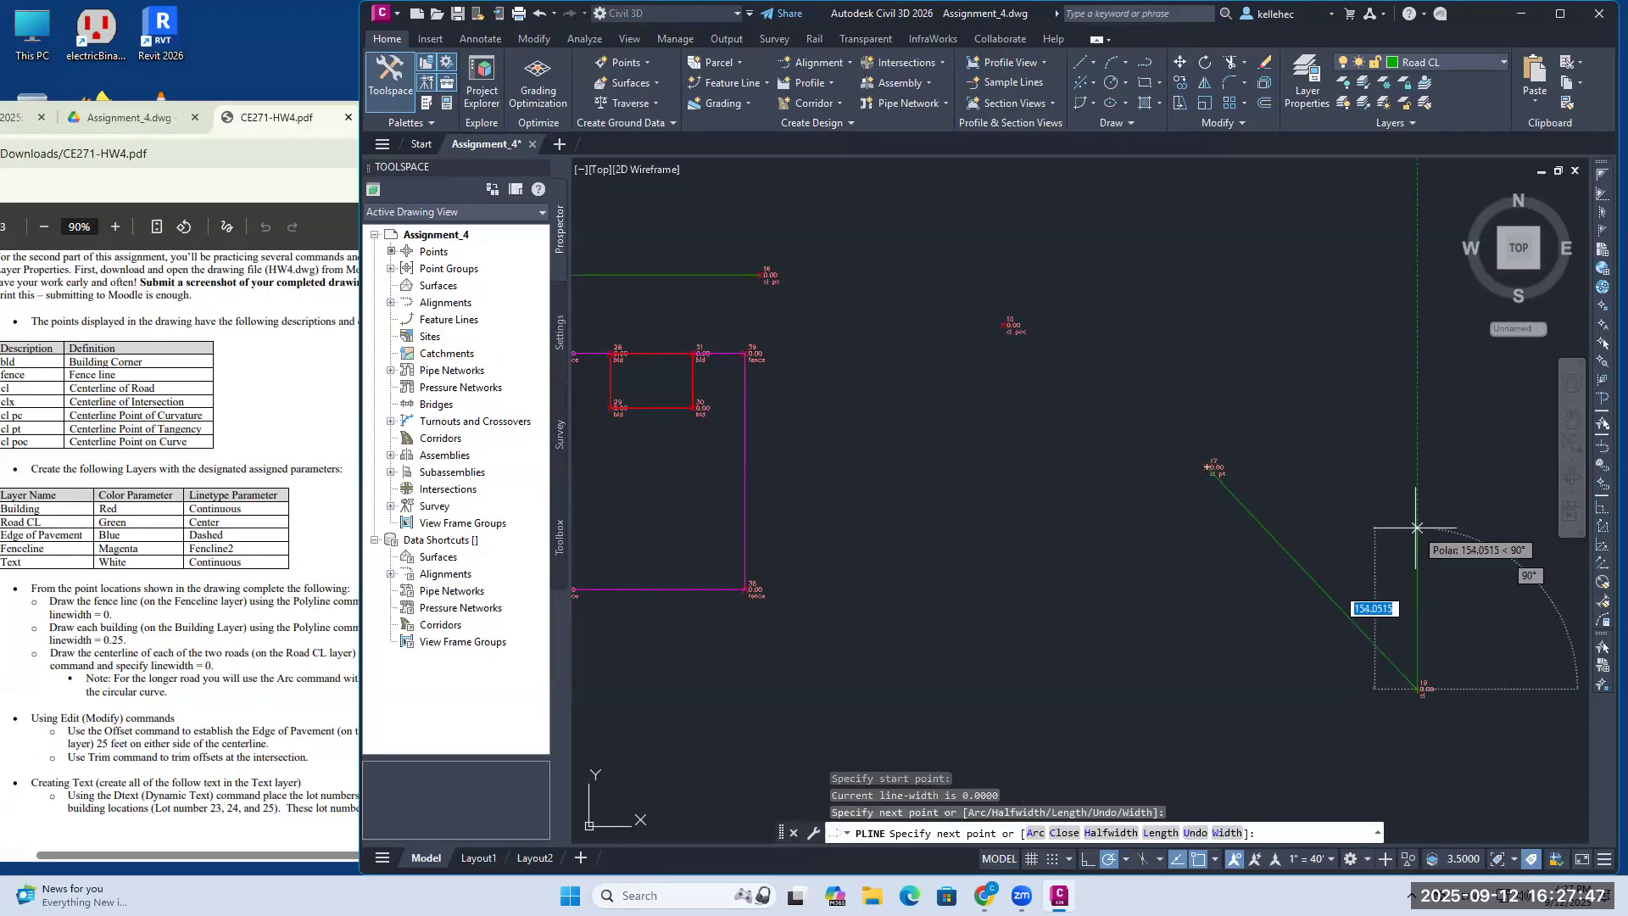
key("Return")
mouse_move(999, 545)
middle_mouse_down()
mouse_move(1269, 527)
mouse_move(1325, 567)
middle_mouse_up()
scroll(1269, 527, "down", 1)
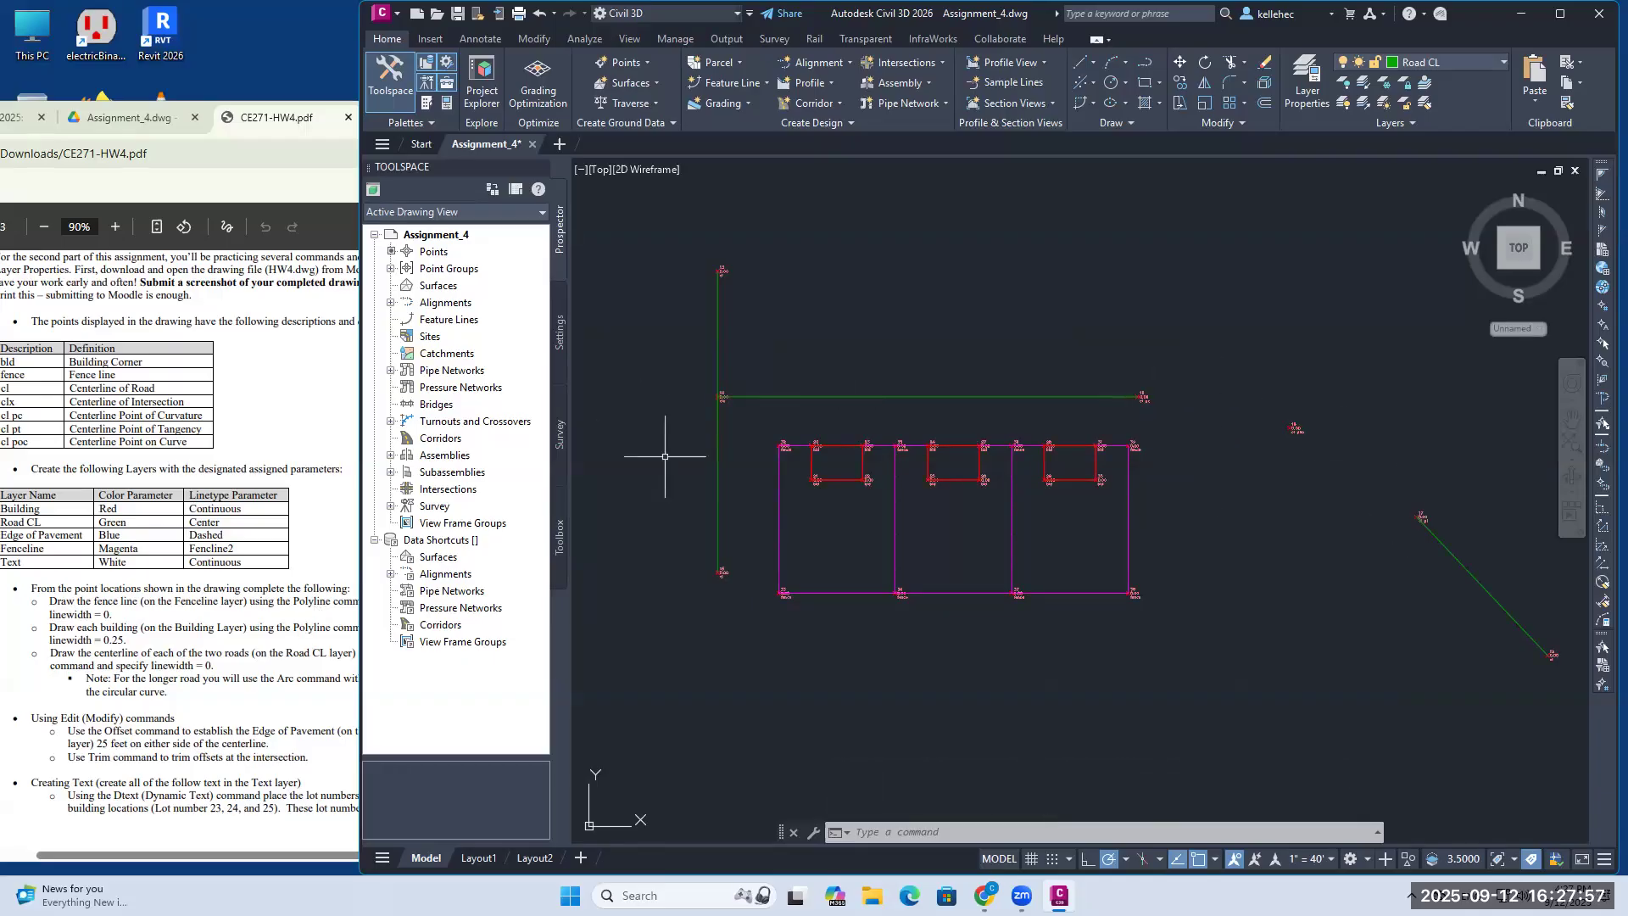
Step: Check the Arc command note in the HW4 instructions
left_click(263, 647)
left_click_drag(278, 678, 341, 678)
left_click(395, 662)
Step: Draw a polyline arc starting at point 16 and ending at point 18
type("pl")
key("Return")
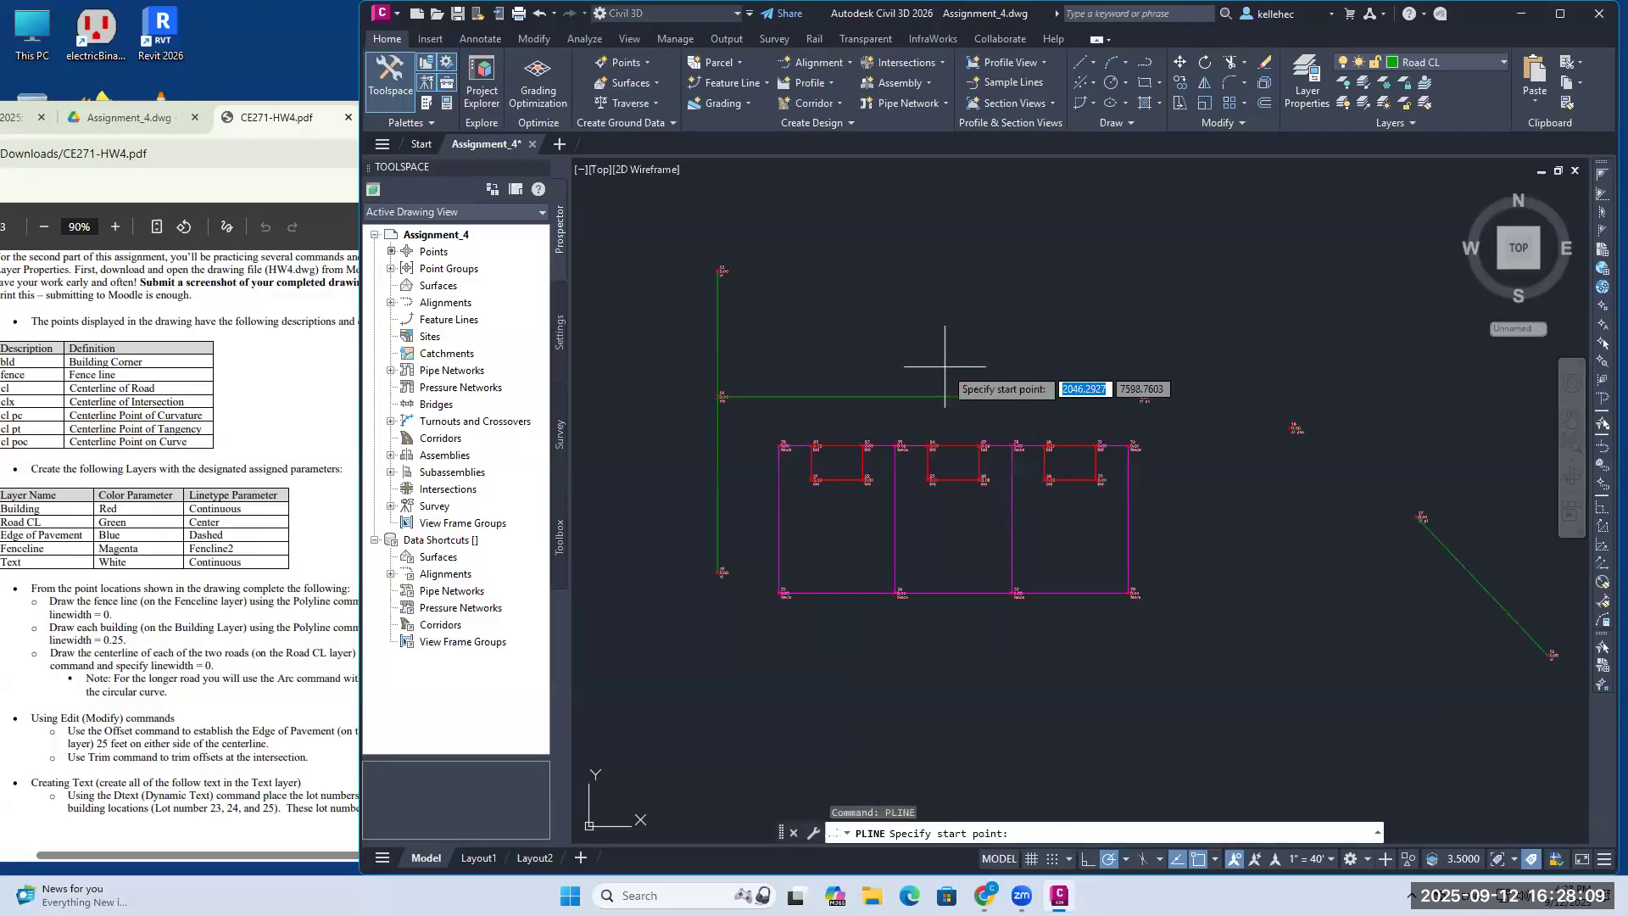
scroll(1136, 389, "up", 4)
middle_click_drag(1253, 447, 874, 389)
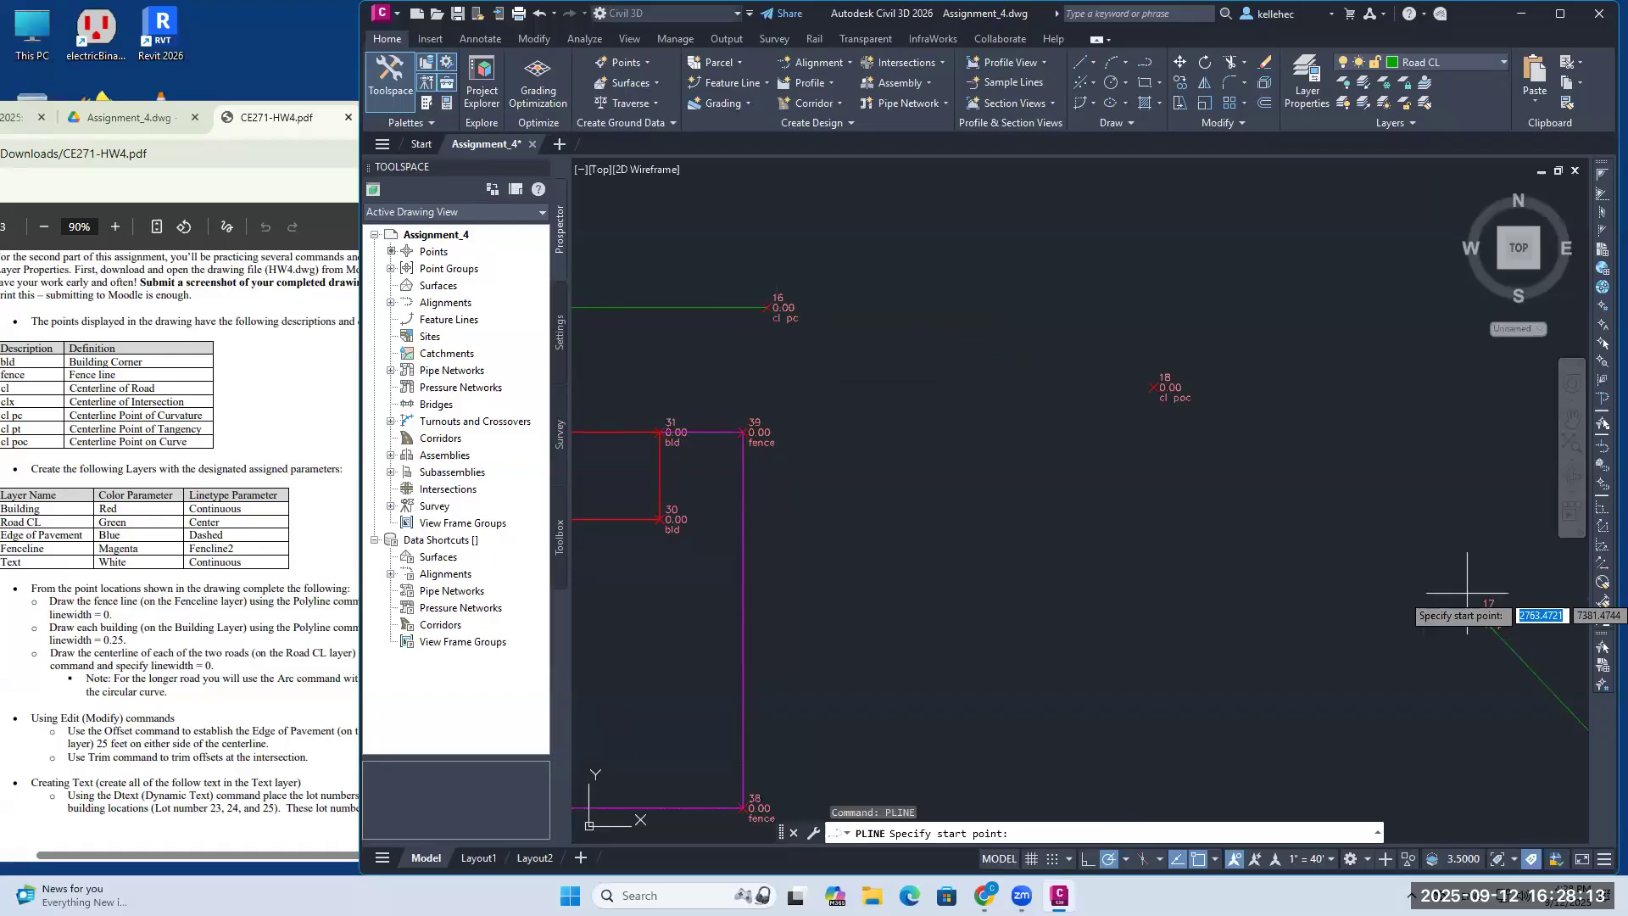
left_click(767, 307)
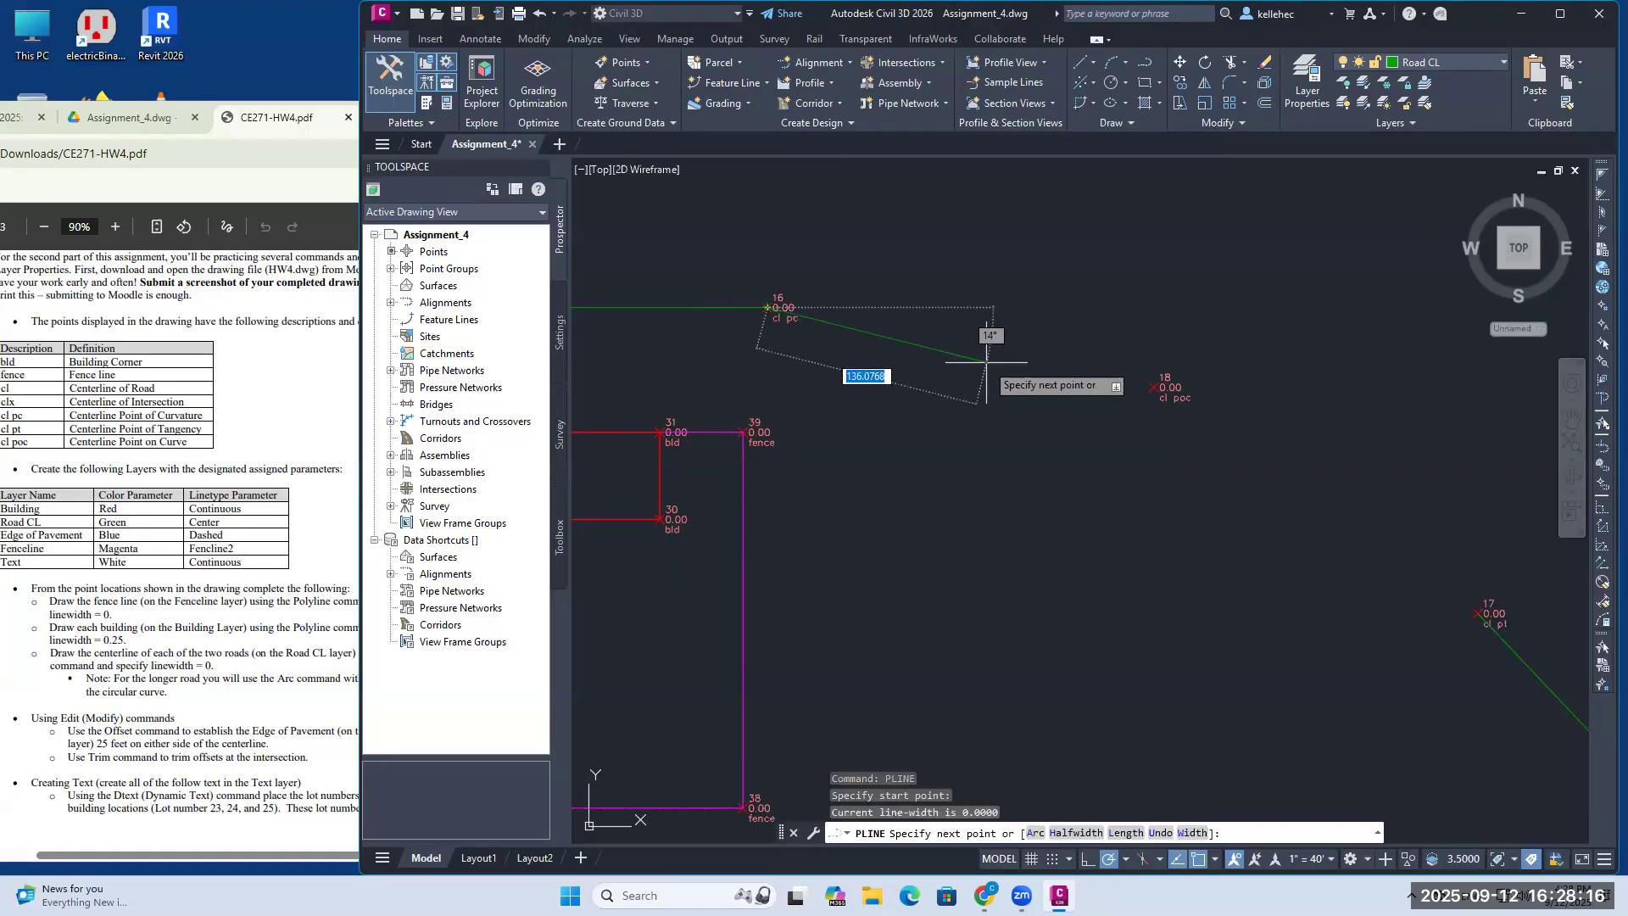
left_click(1036, 833)
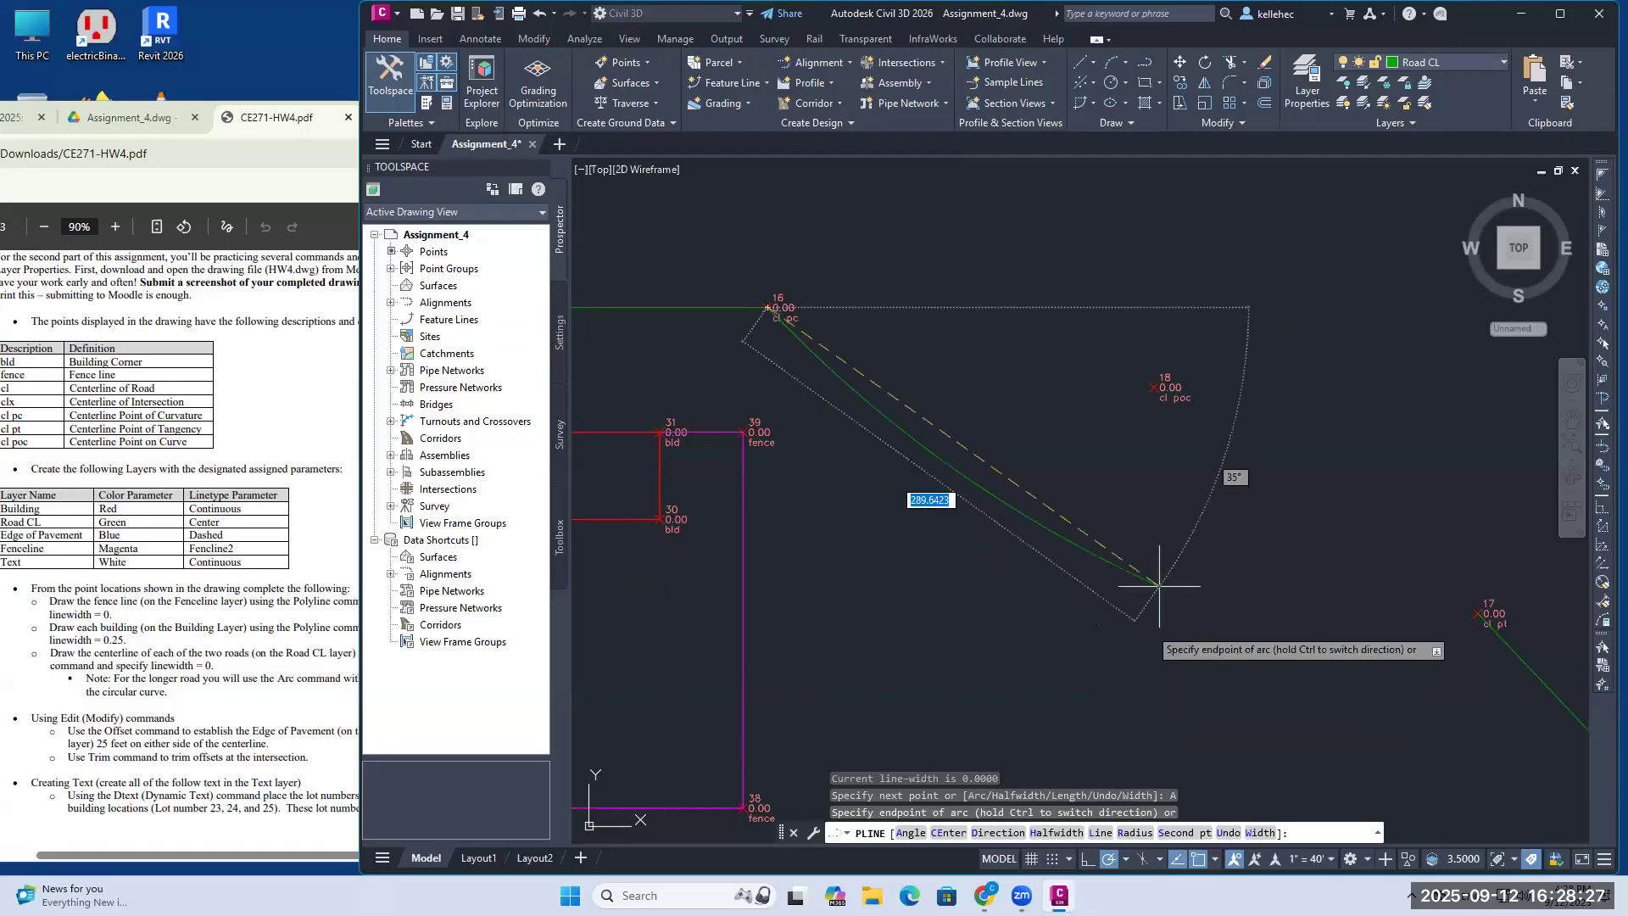
left_click(1153, 388)
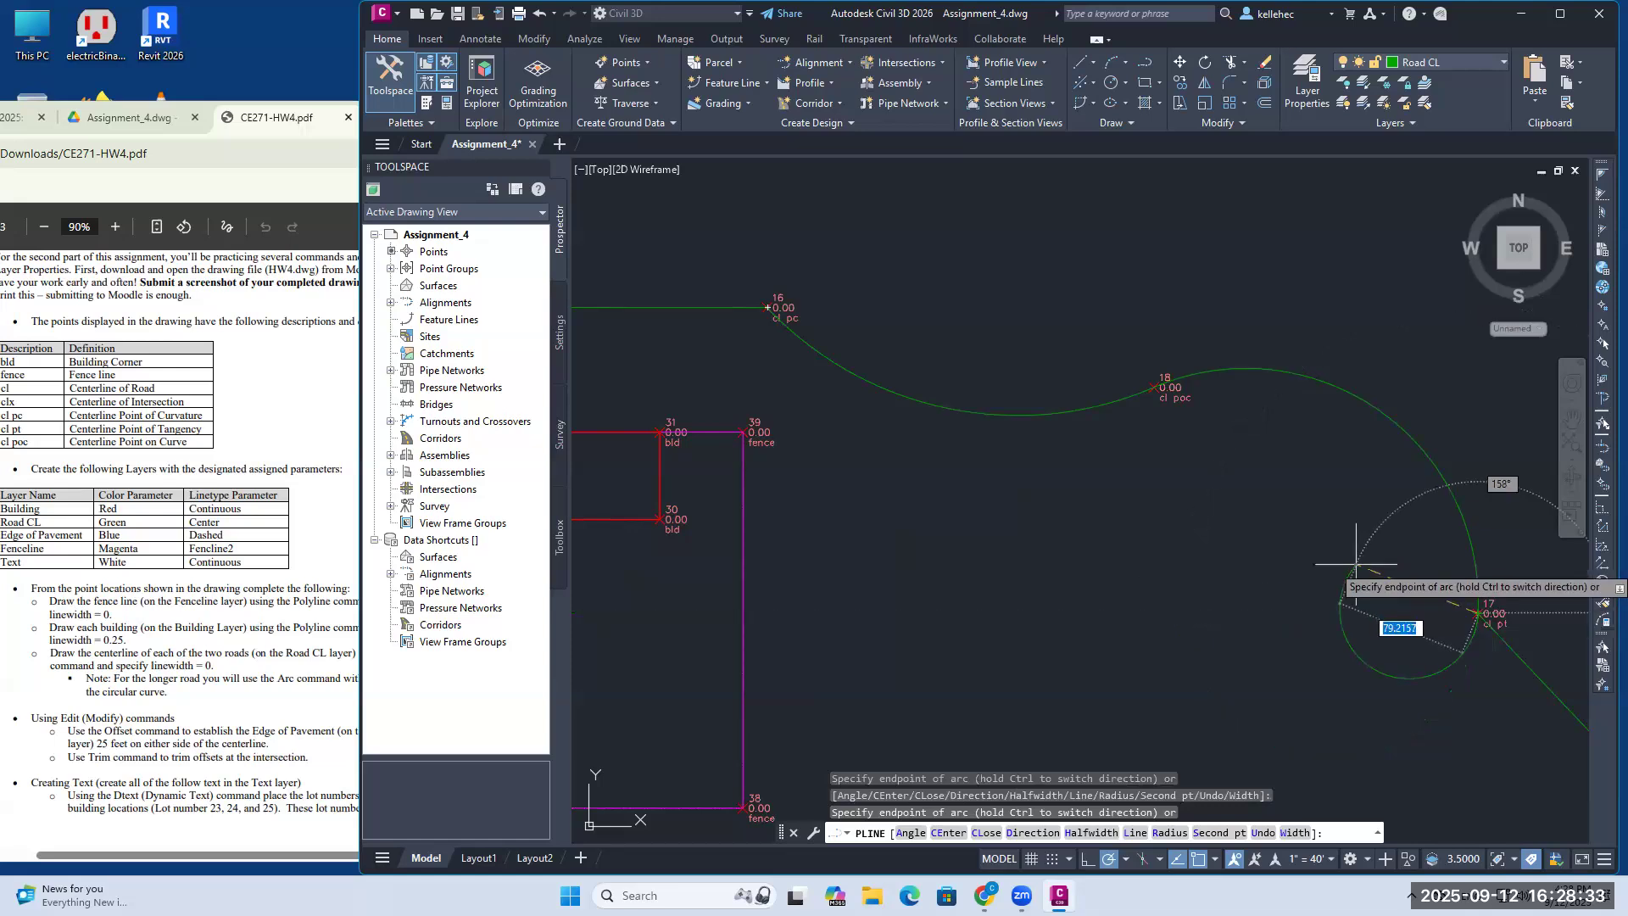
key("Escape")
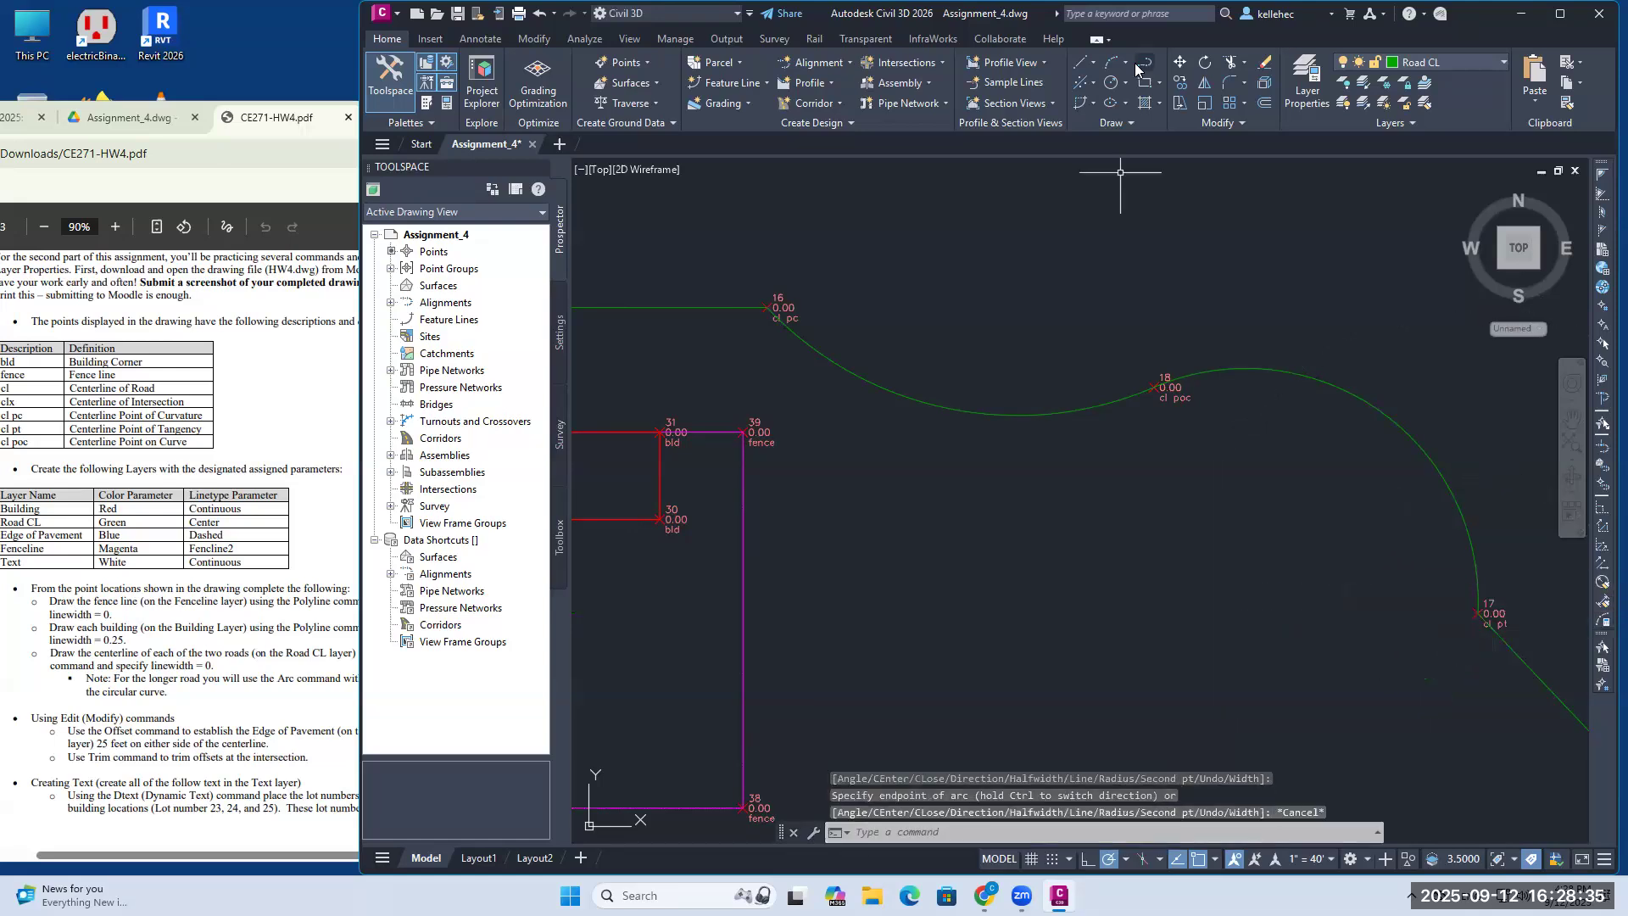
Step: Erase the incorrect curved centerline
left_click(1264, 62)
left_click(931, 397)
key("Return")
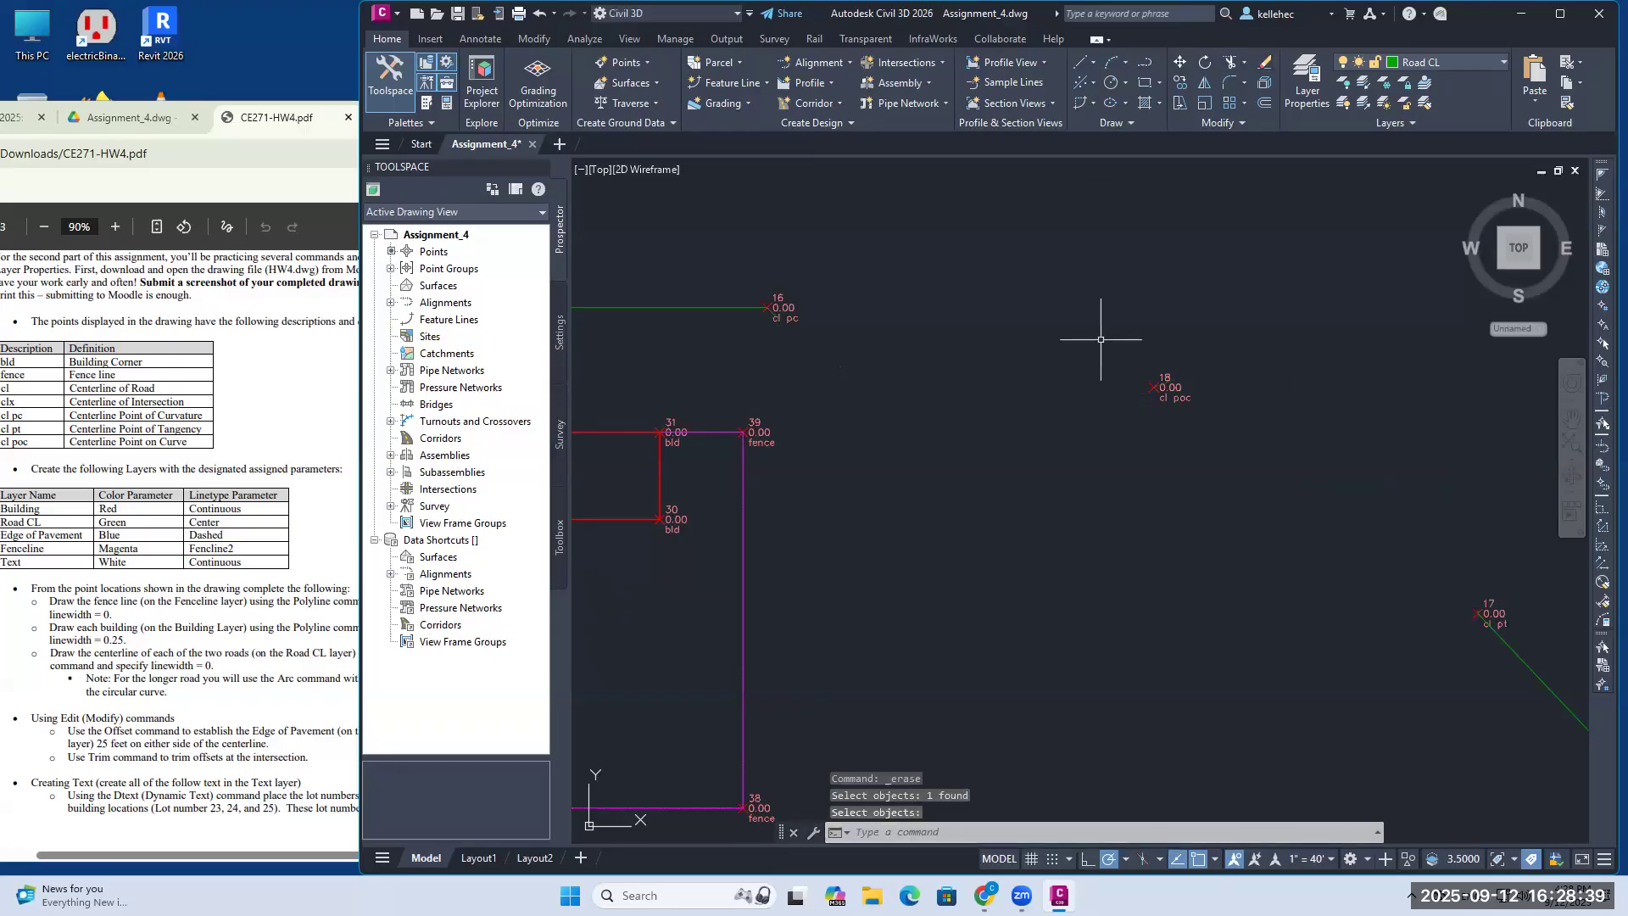
key("Return")
key("Escape")
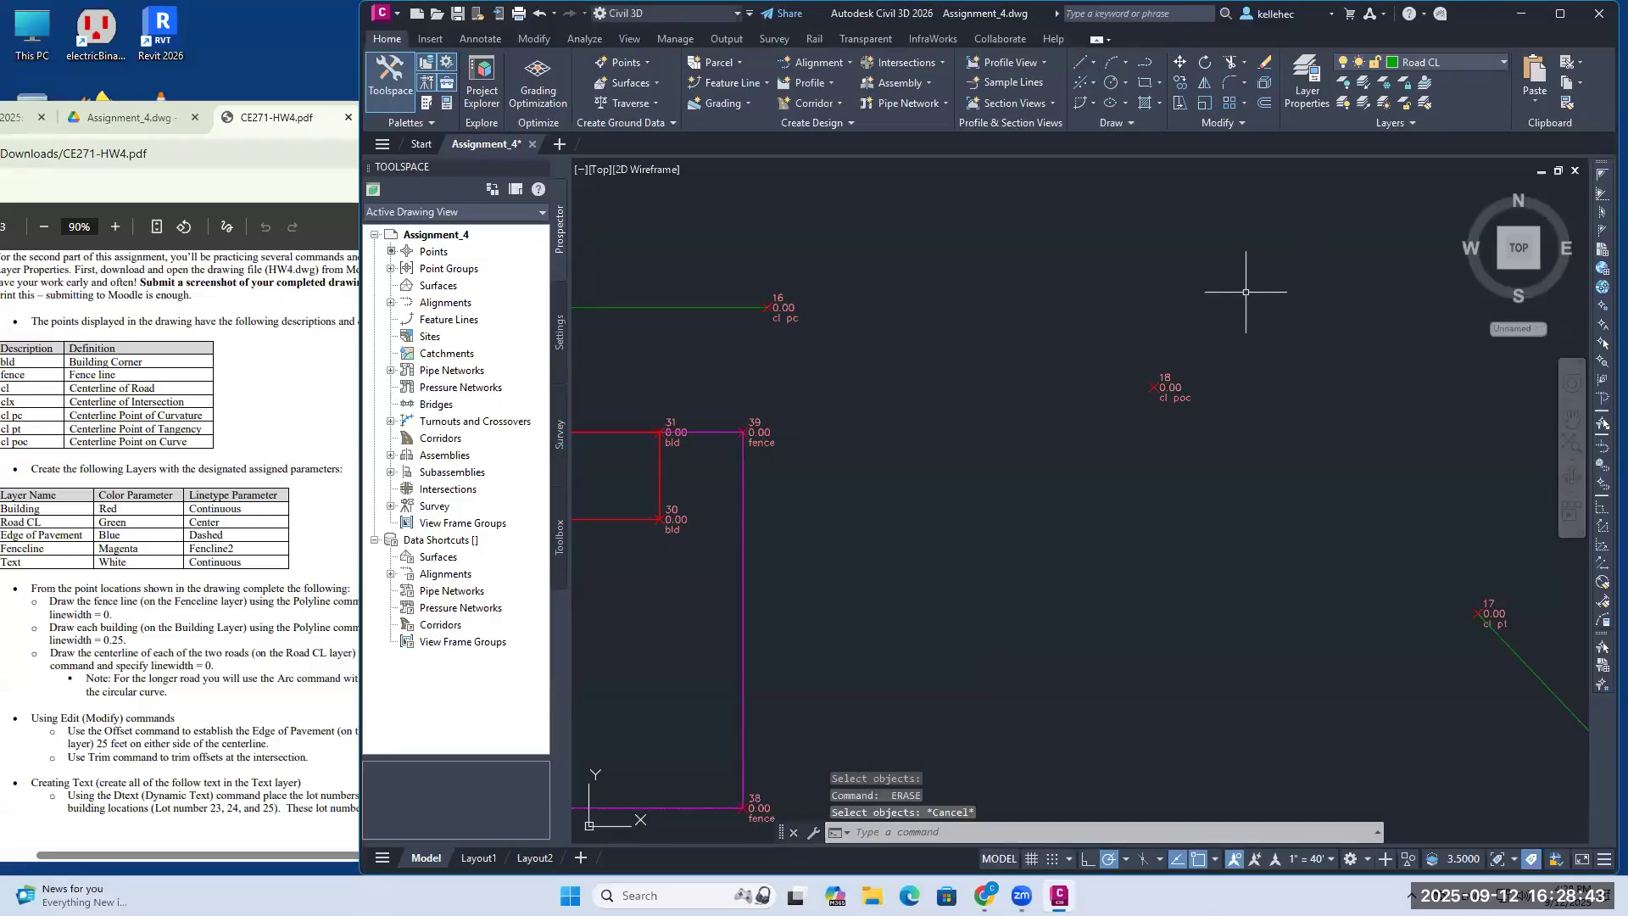
Step: Redraw the centerline arc from point 16 through second point 18 to point 17
type("pli")
key("Return")
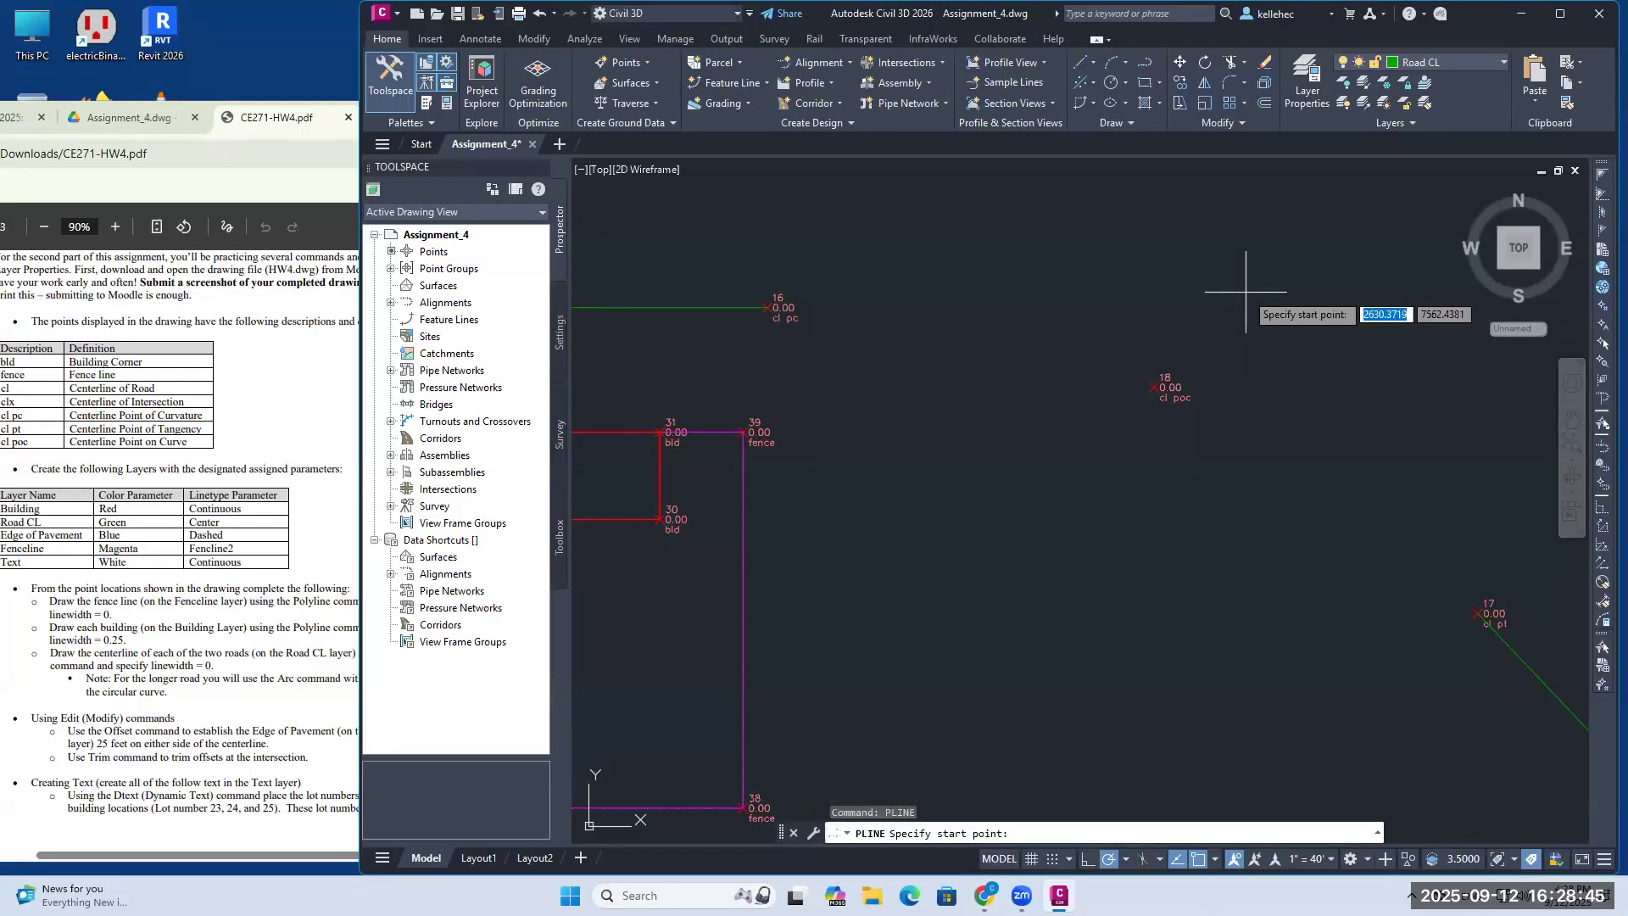
left_click(768, 308)
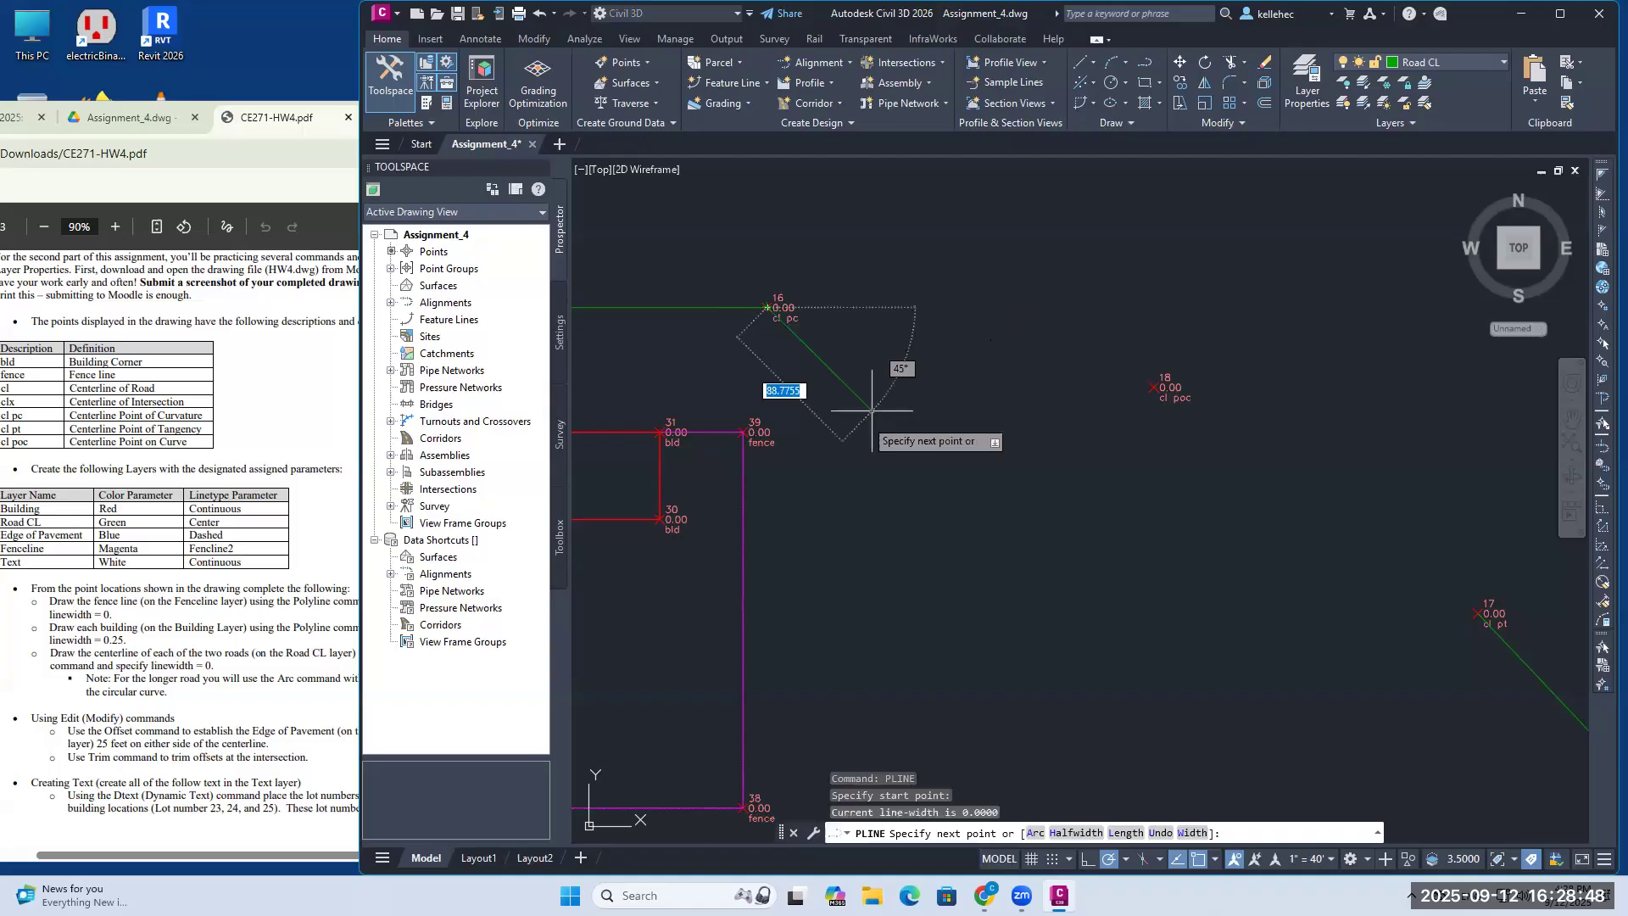
left_click(1041, 834)
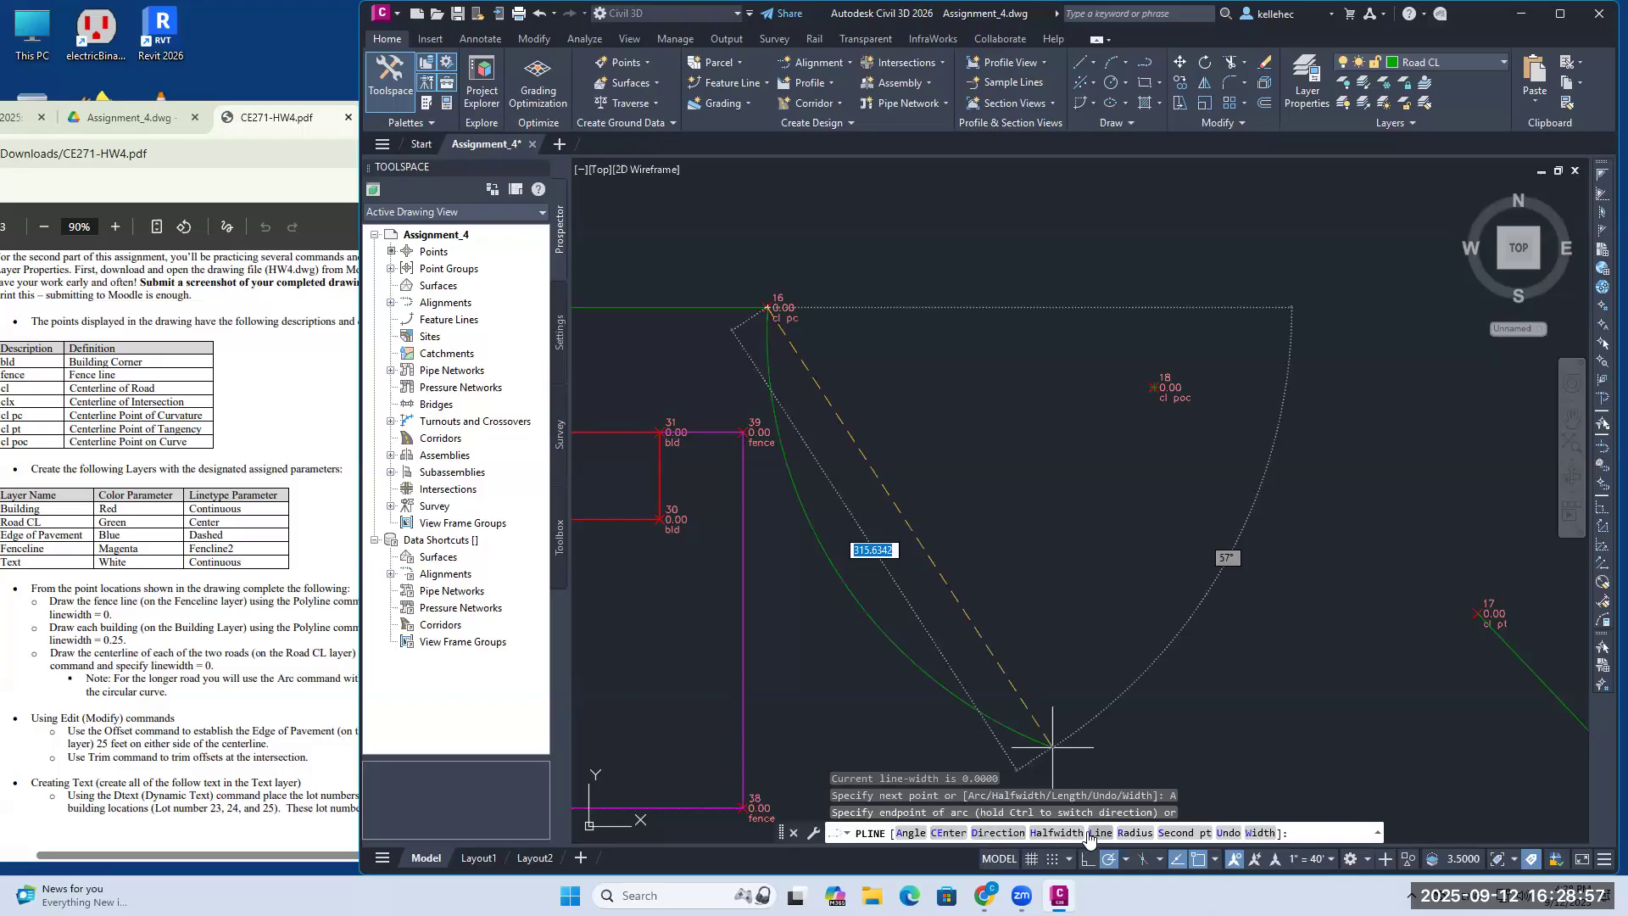
left_click(1194, 837)
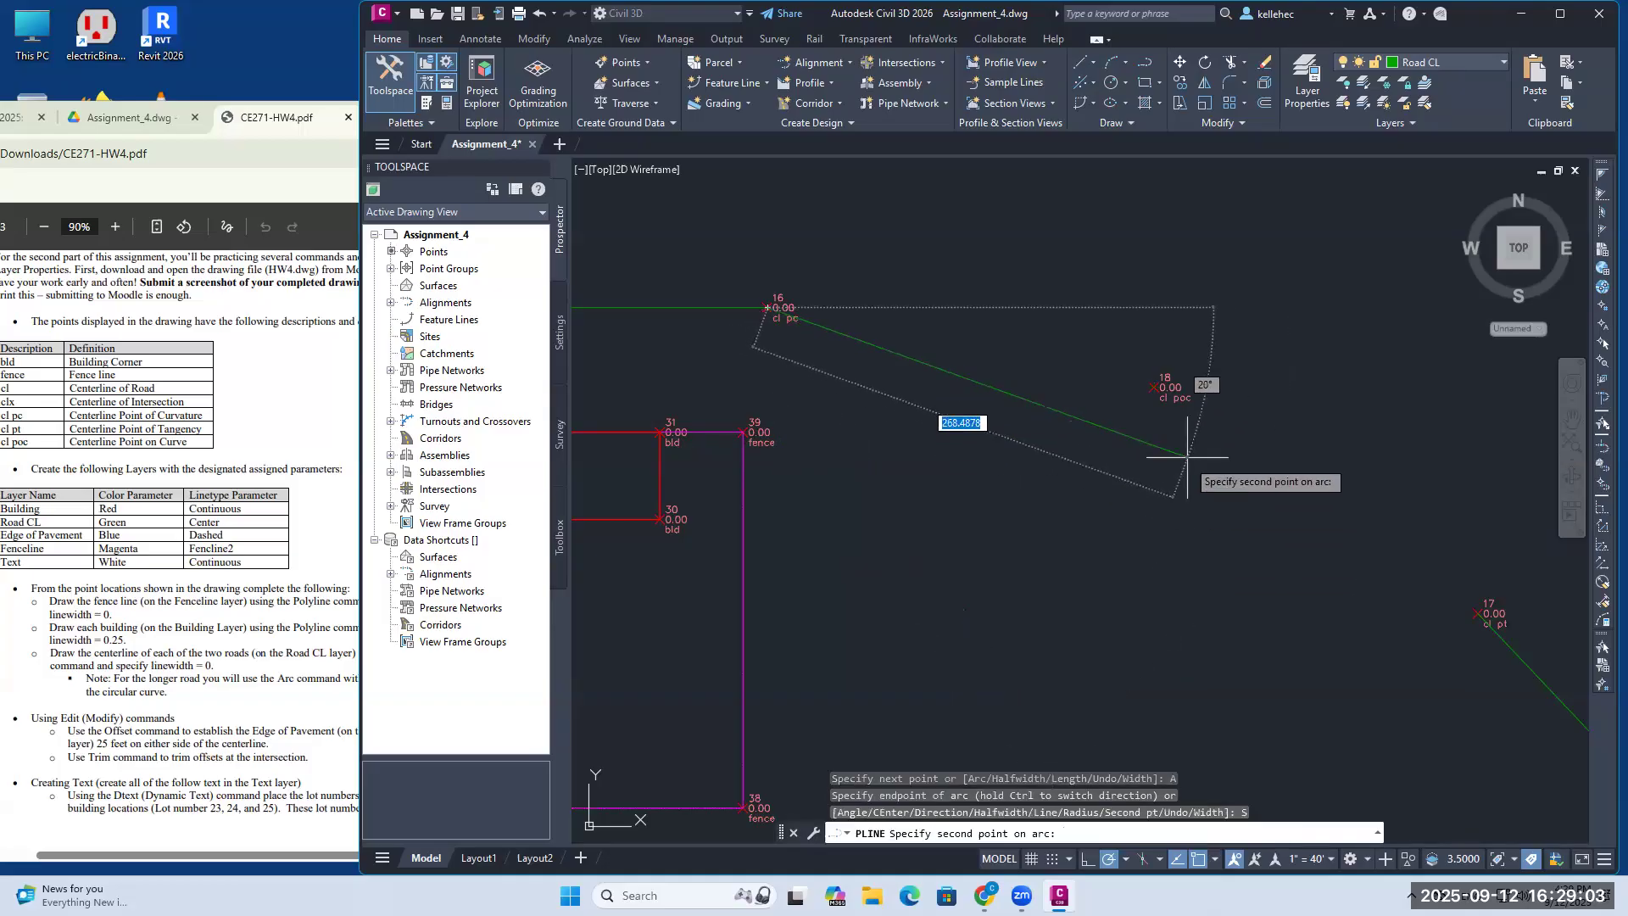
left_click(1153, 387)
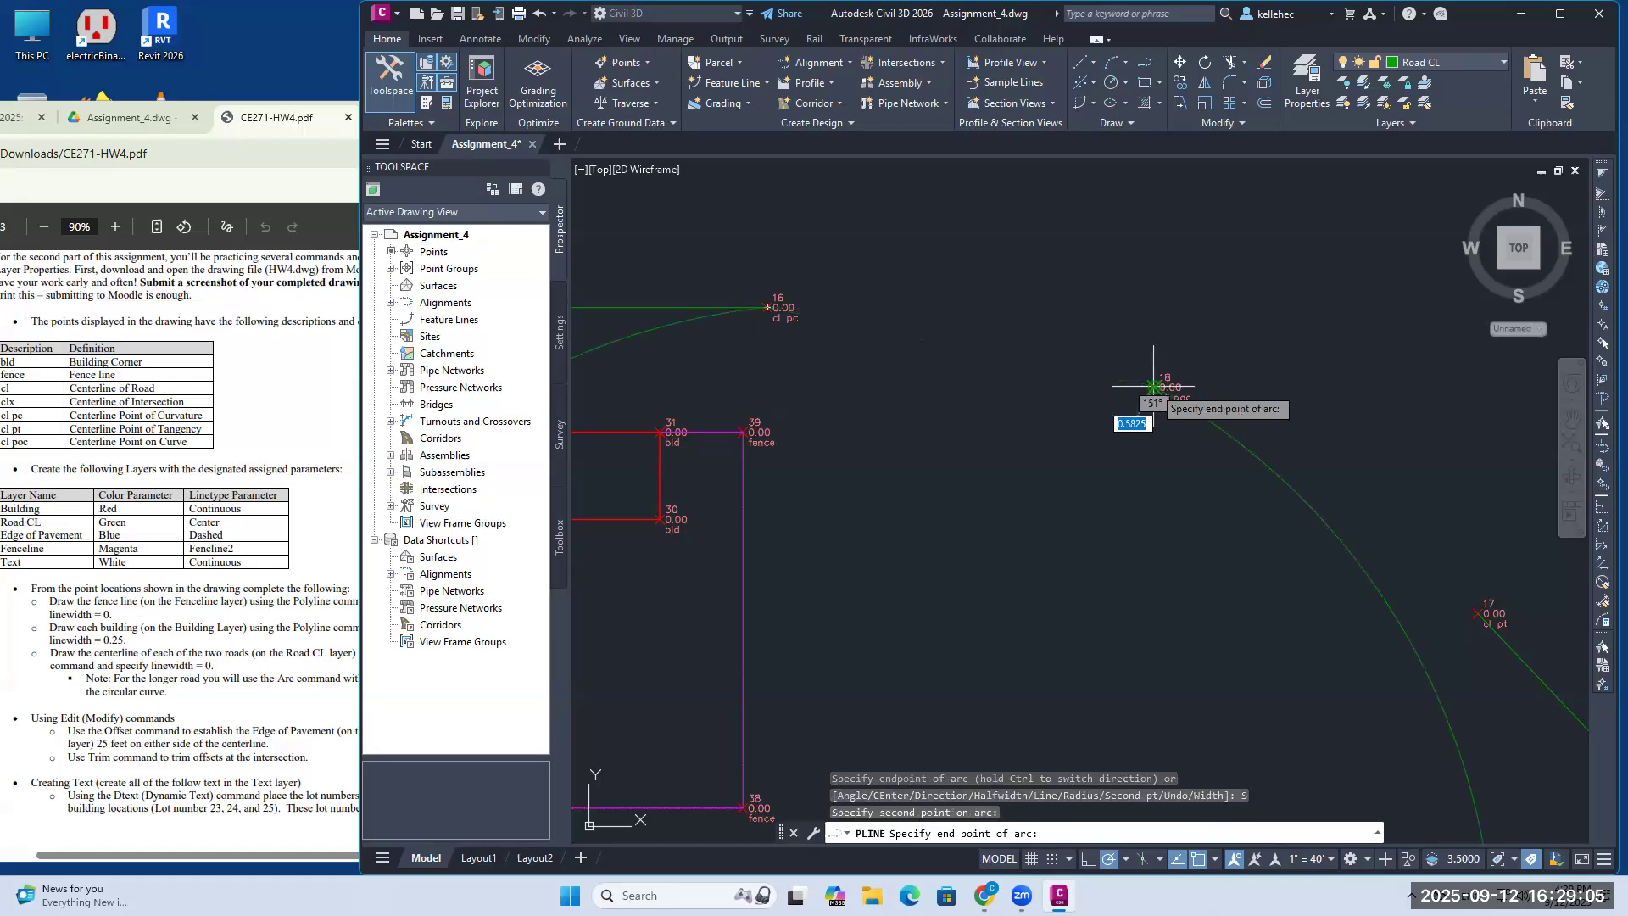
left_click(1478, 612)
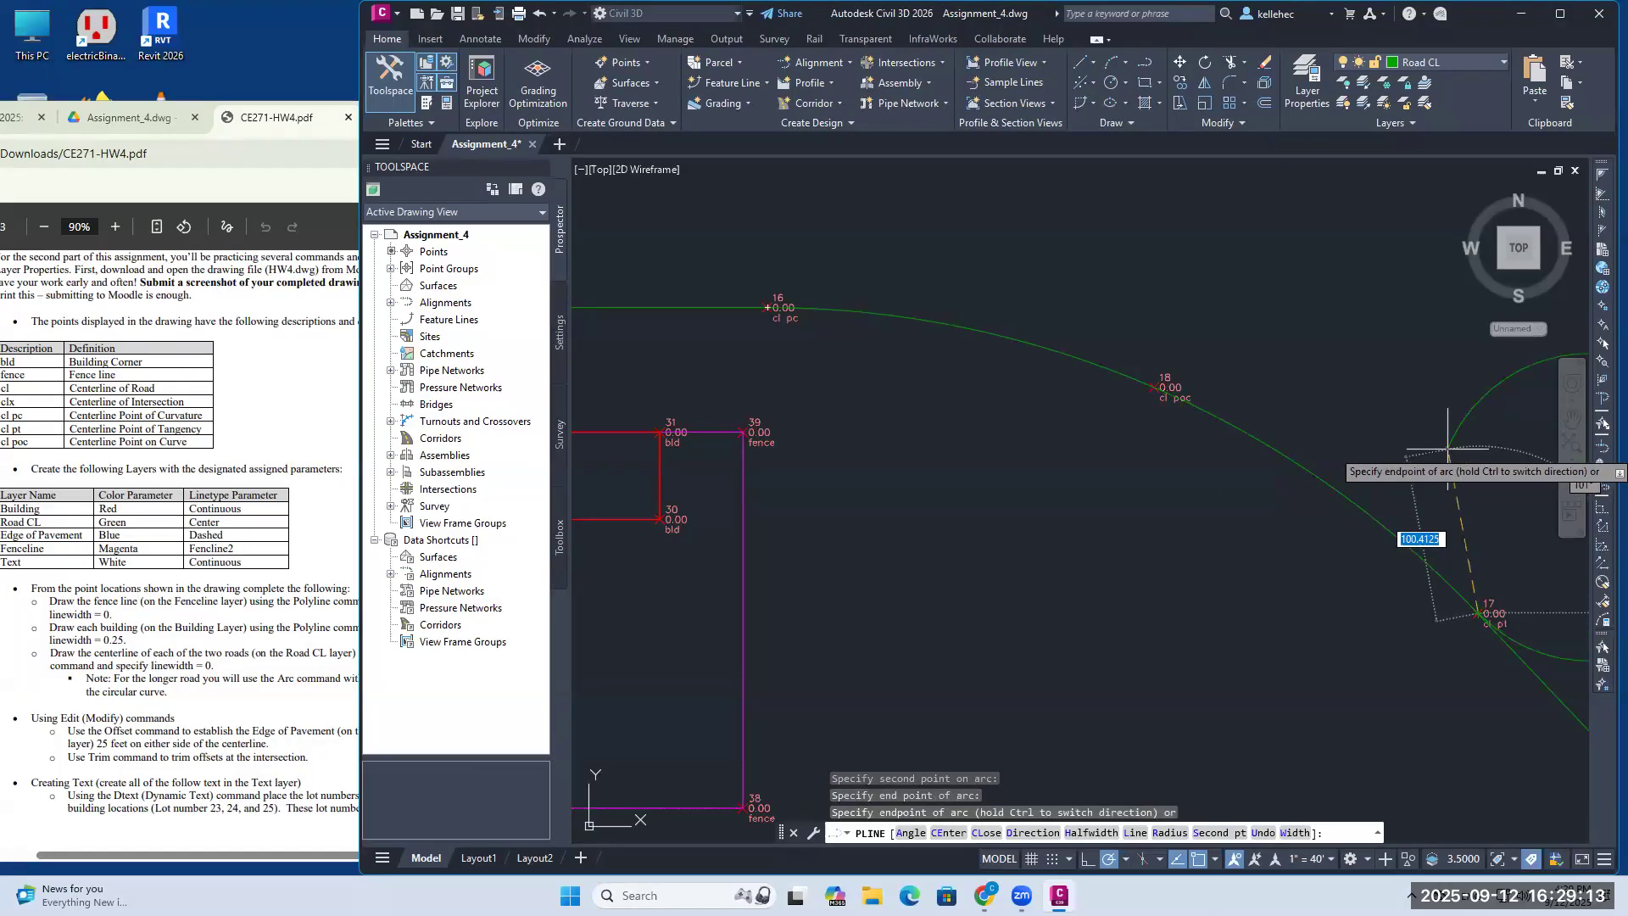
key("Escape")
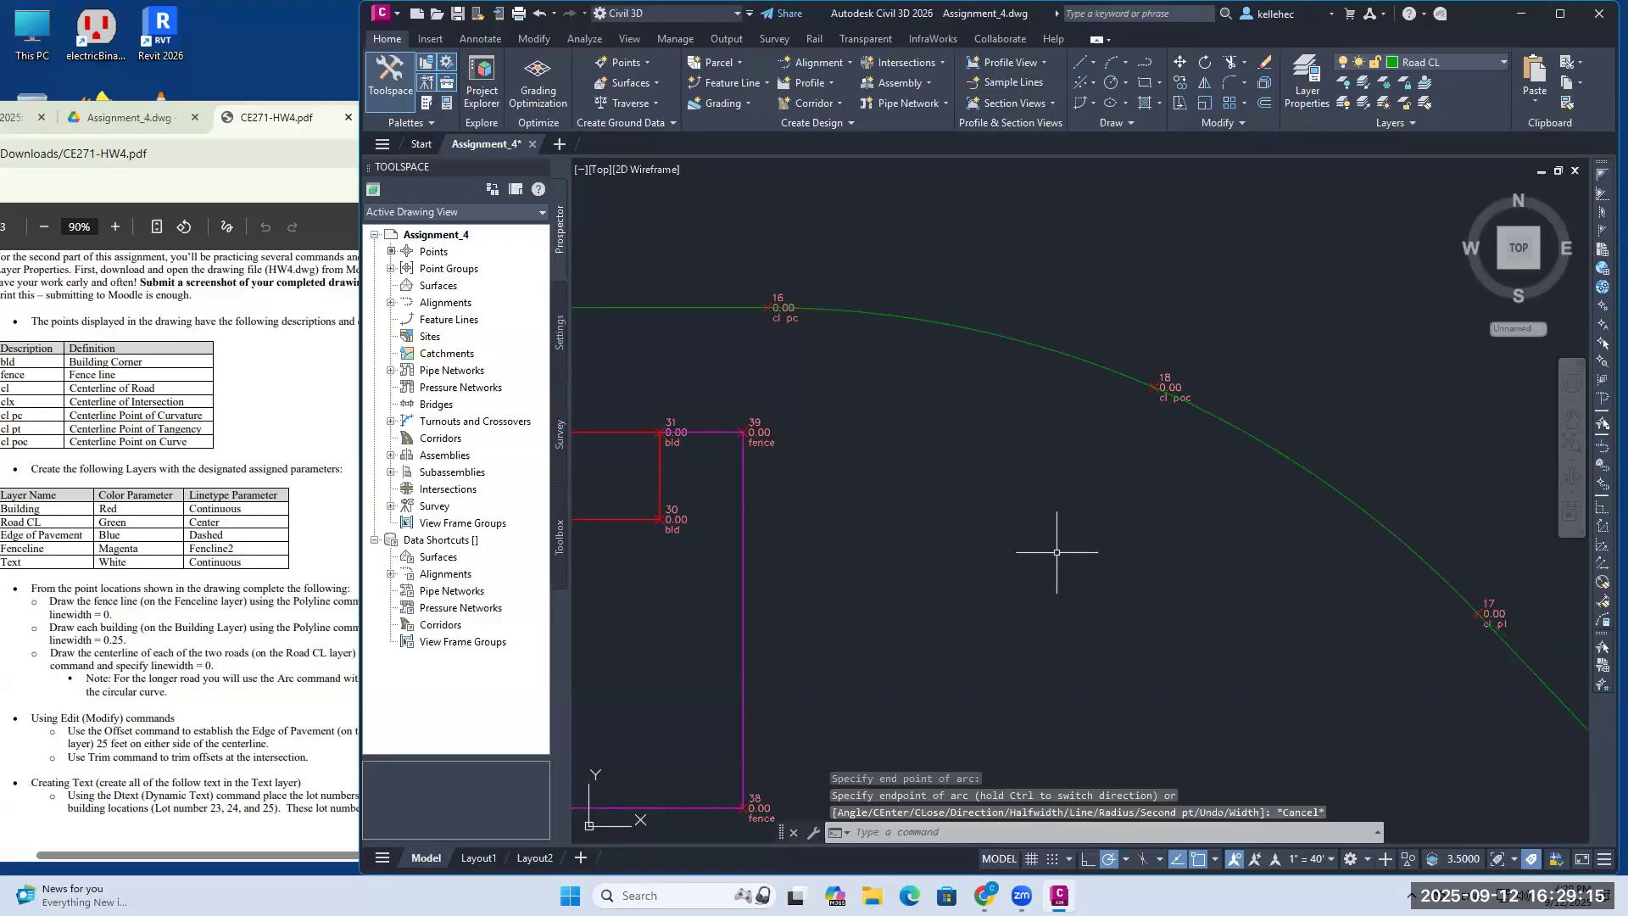
scroll(1056, 552, "down", 4)
Step: Show the whole site, then bring up the PDF's 25-ft Edge of Pavement offset step
middle_click_drag(1260, 735, 1263, 627)
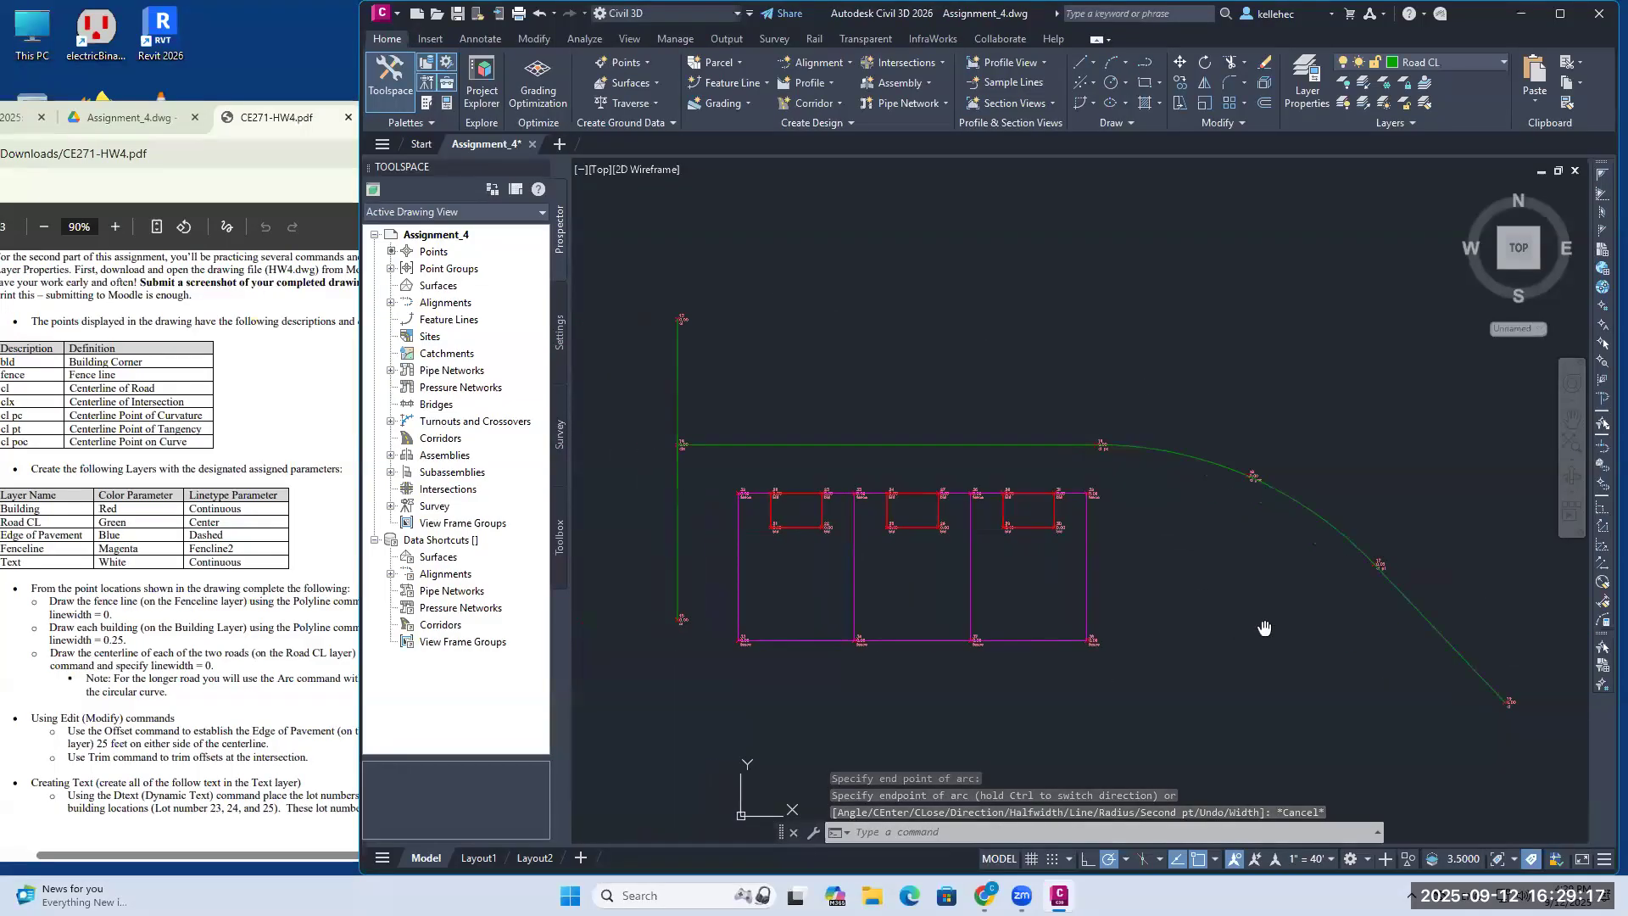
left_click(1094, 63)
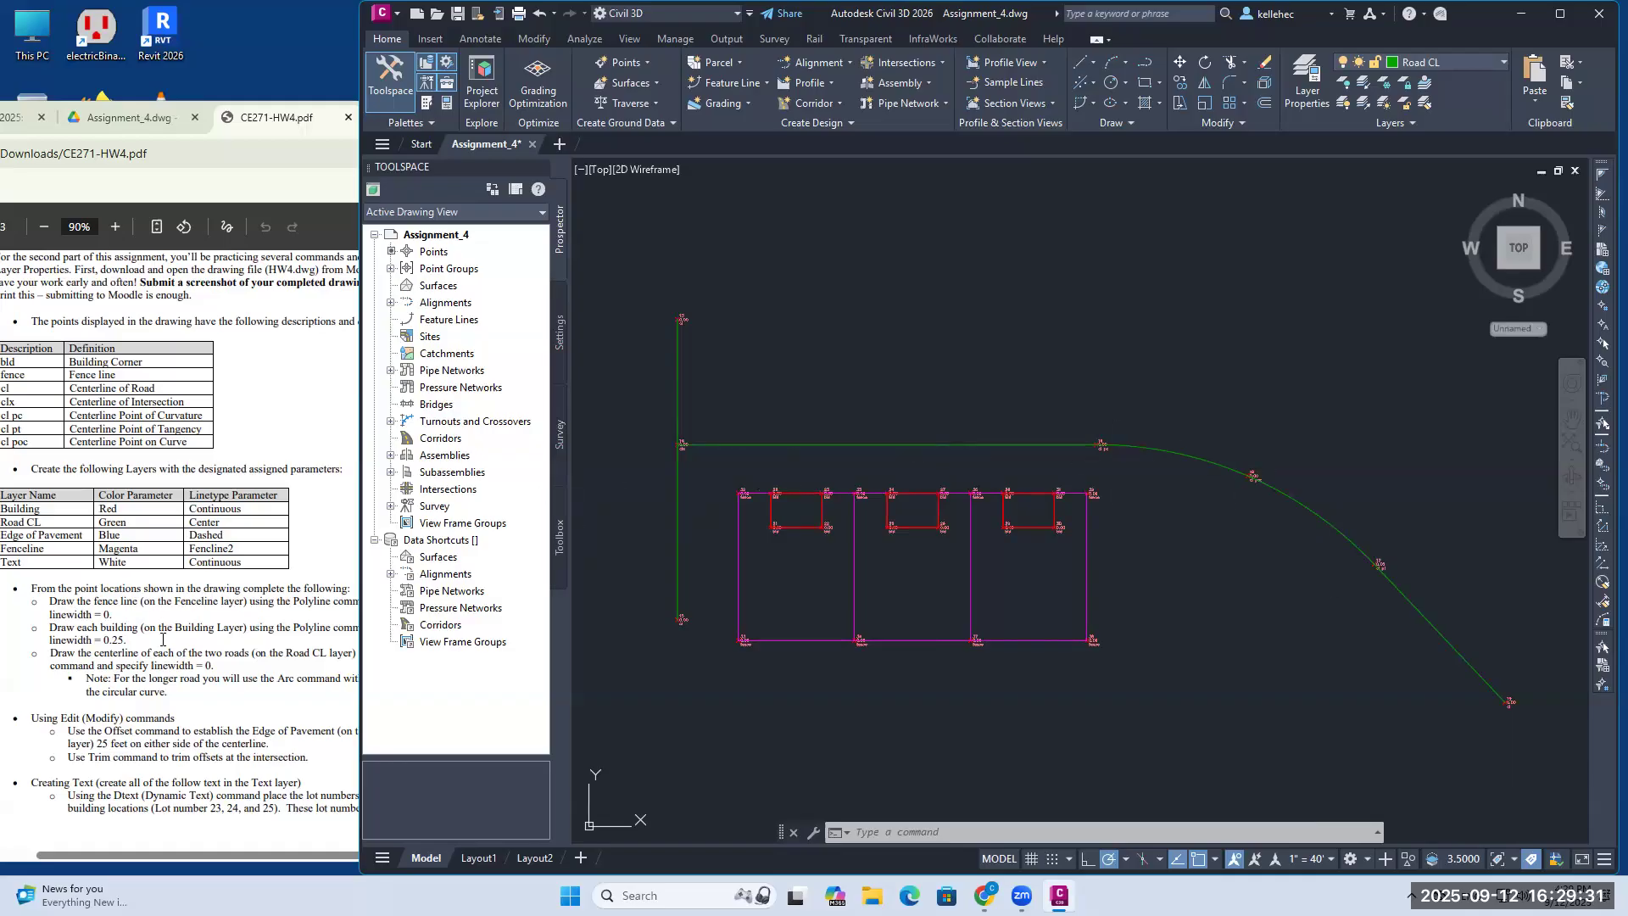
scroll(163, 639, "down", 1)
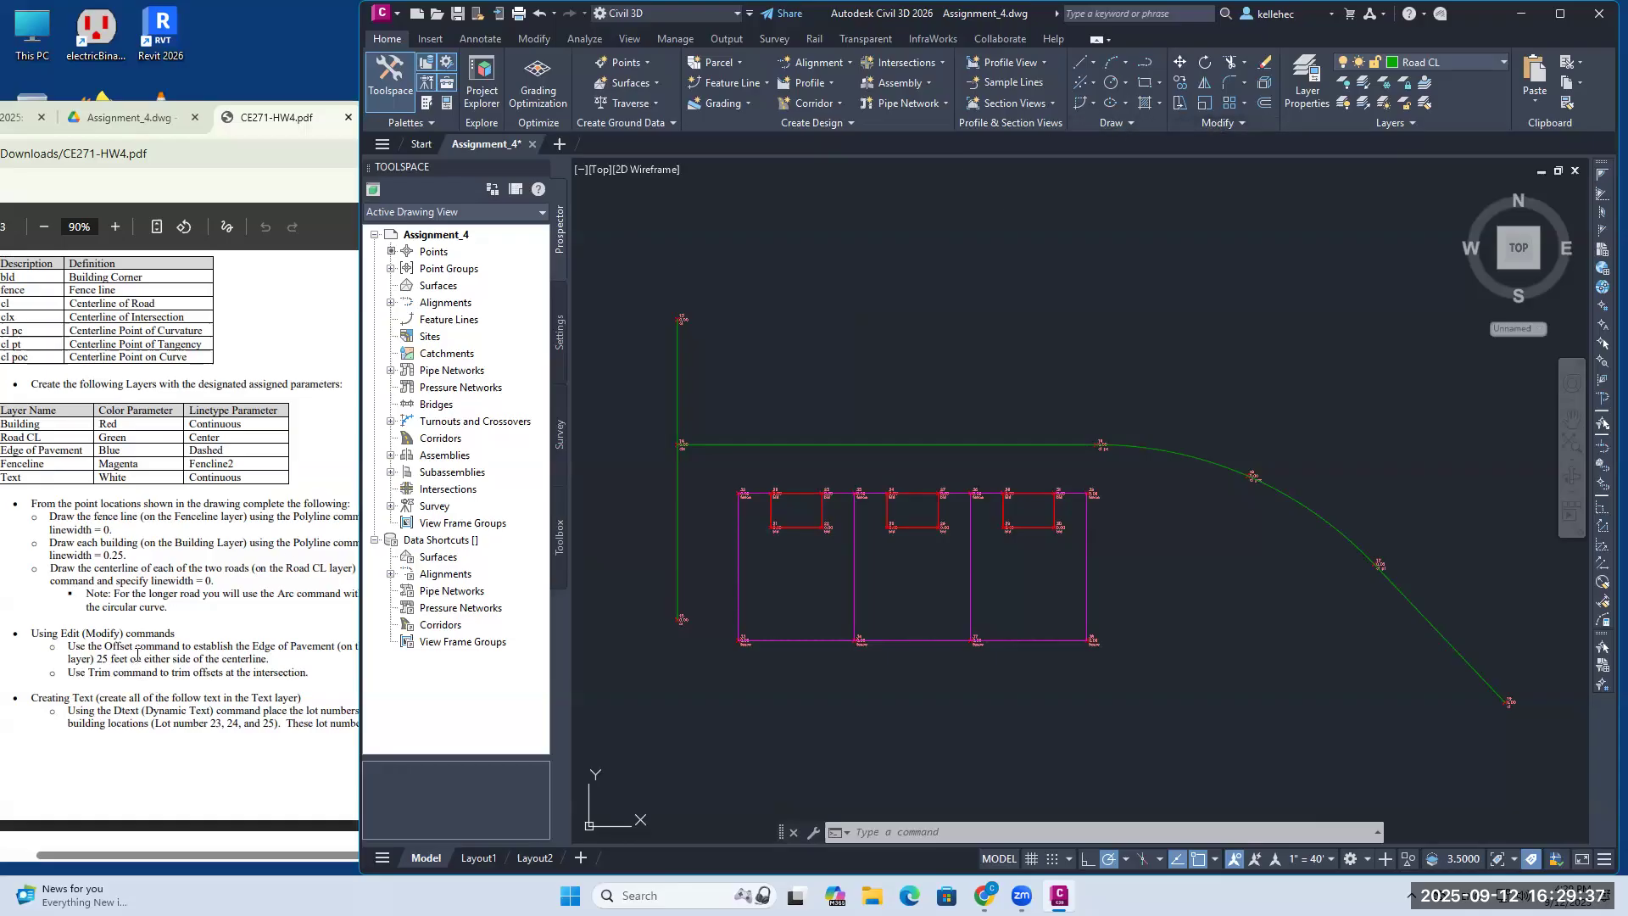
left_click(110, 654)
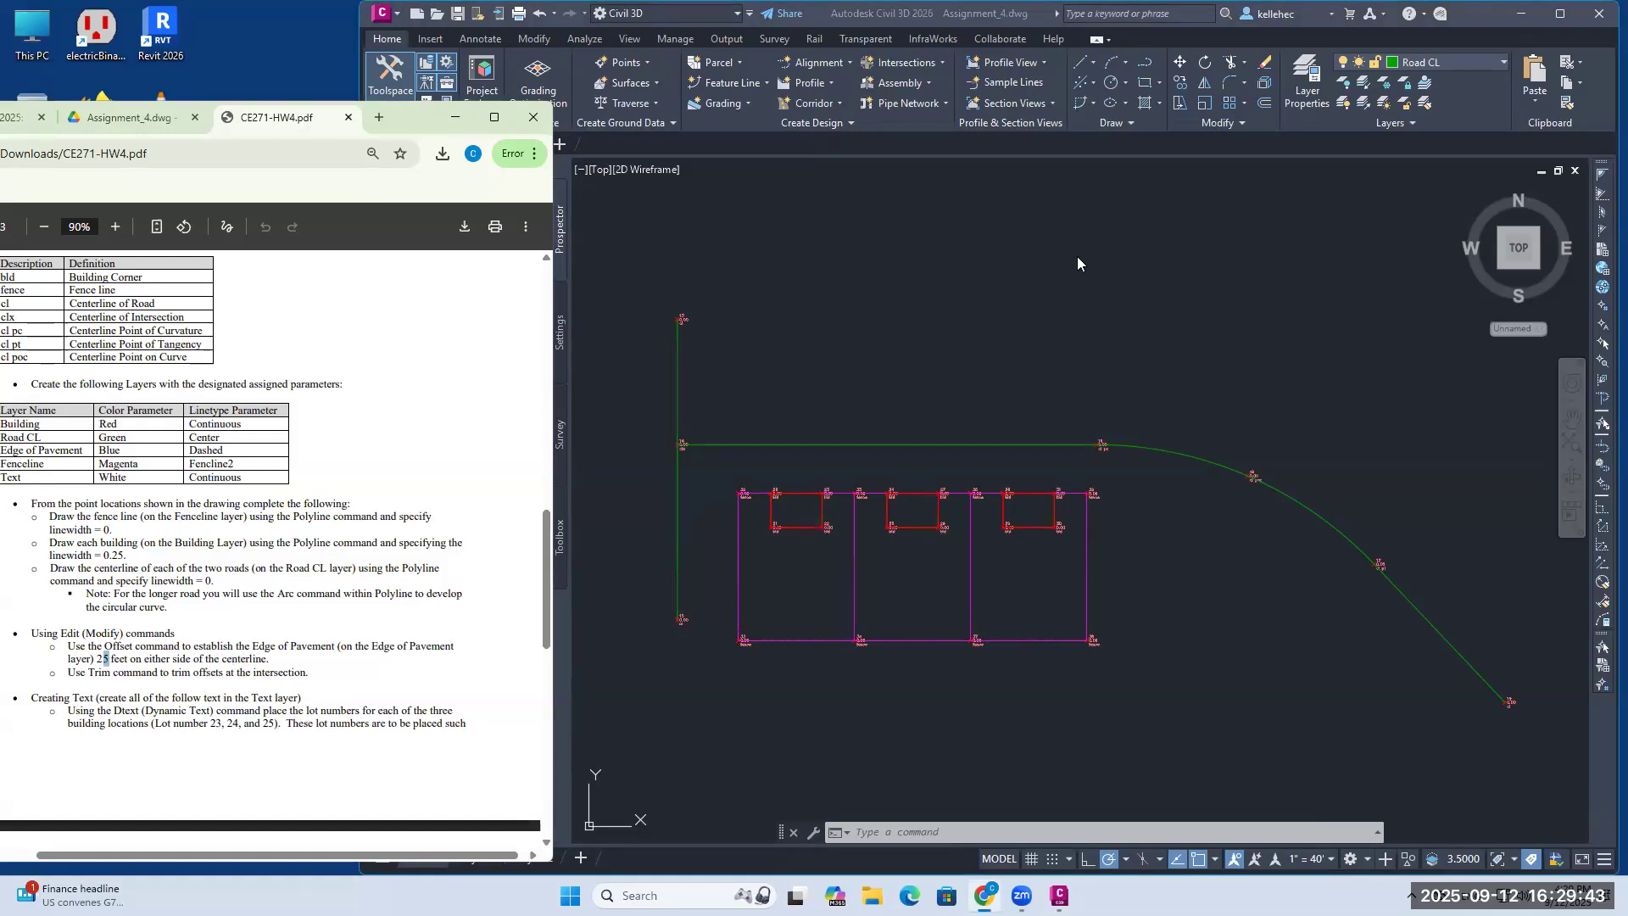
Step: Bring the drawing forward and choose Edge of Pavement in the Layer list
left_click(1432, 46)
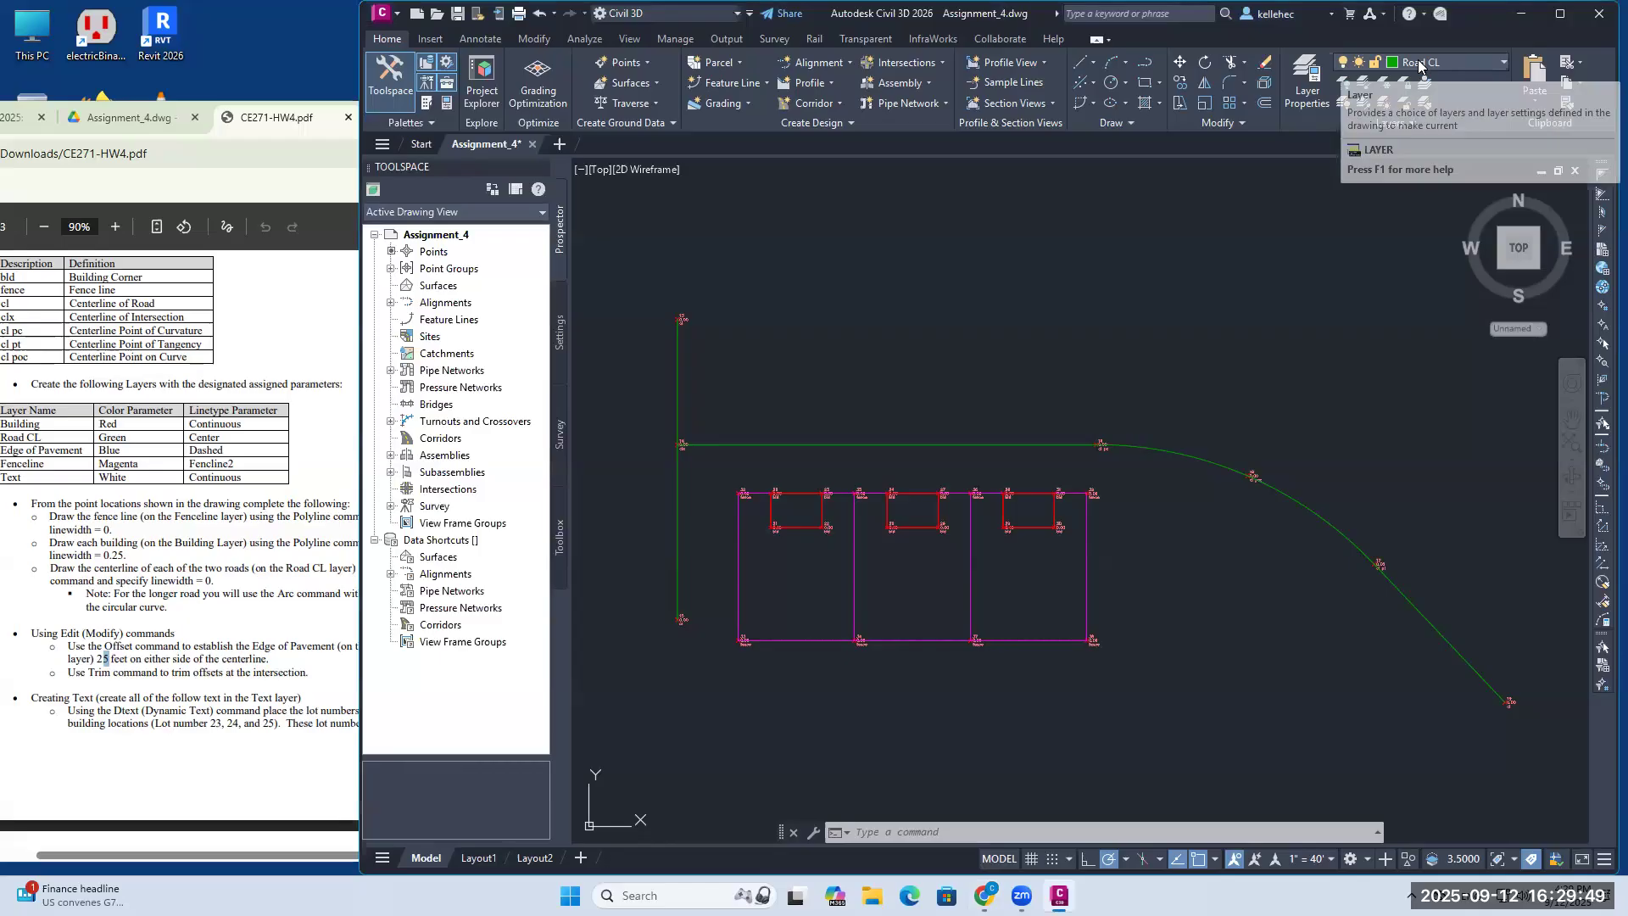
left_click(1418, 60)
scroll(1441, 187, "up", 2)
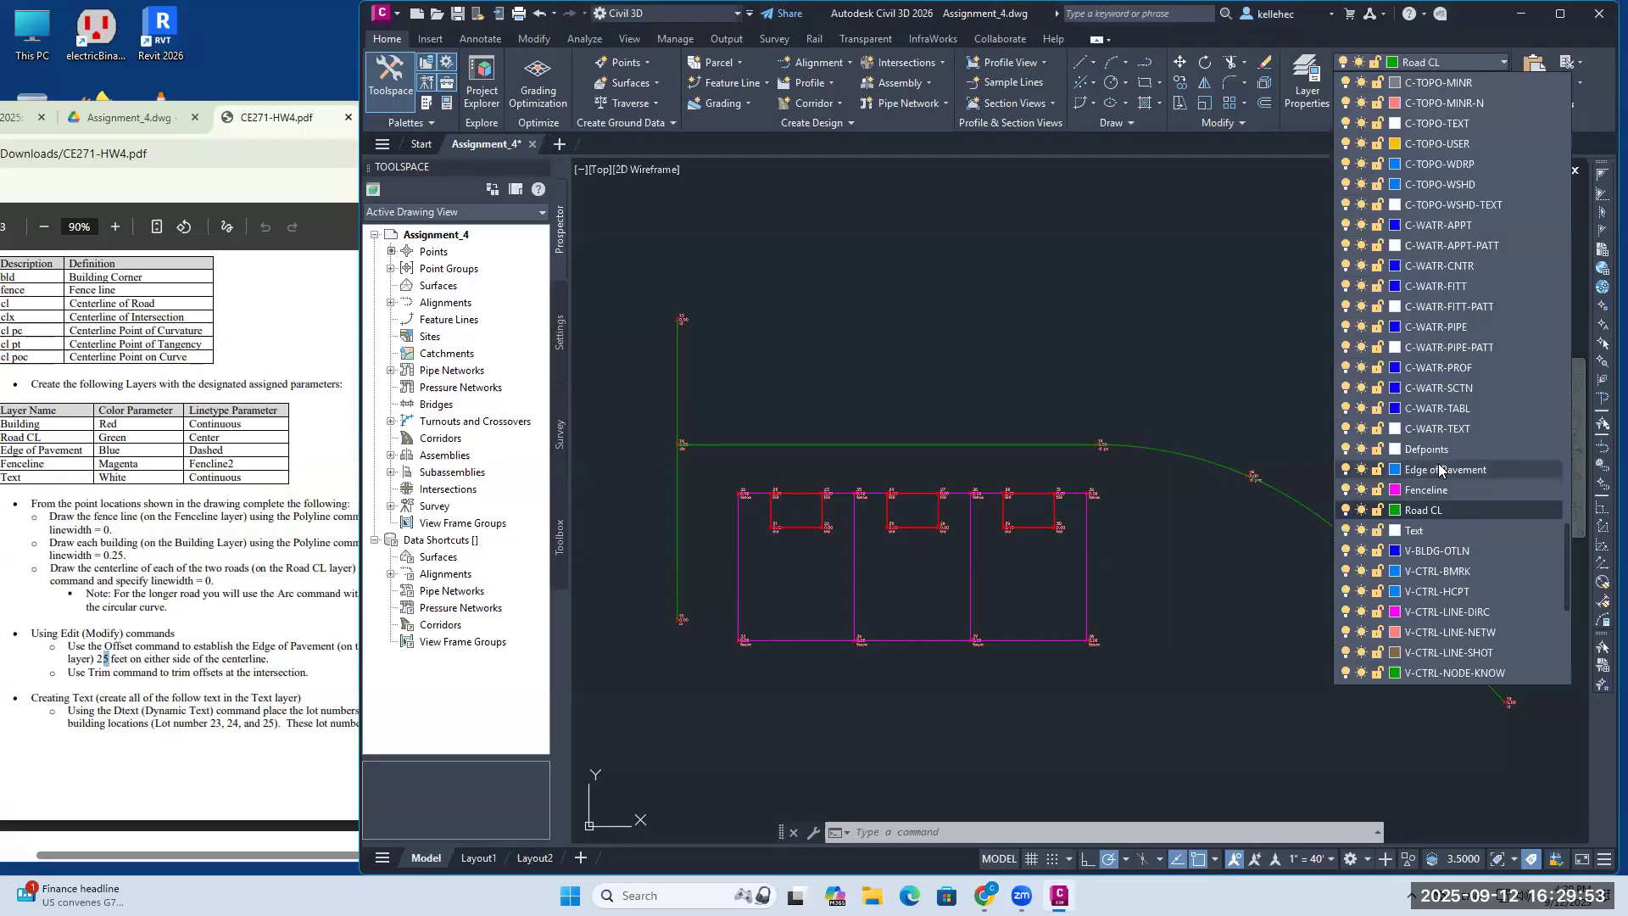
left_click(1439, 470)
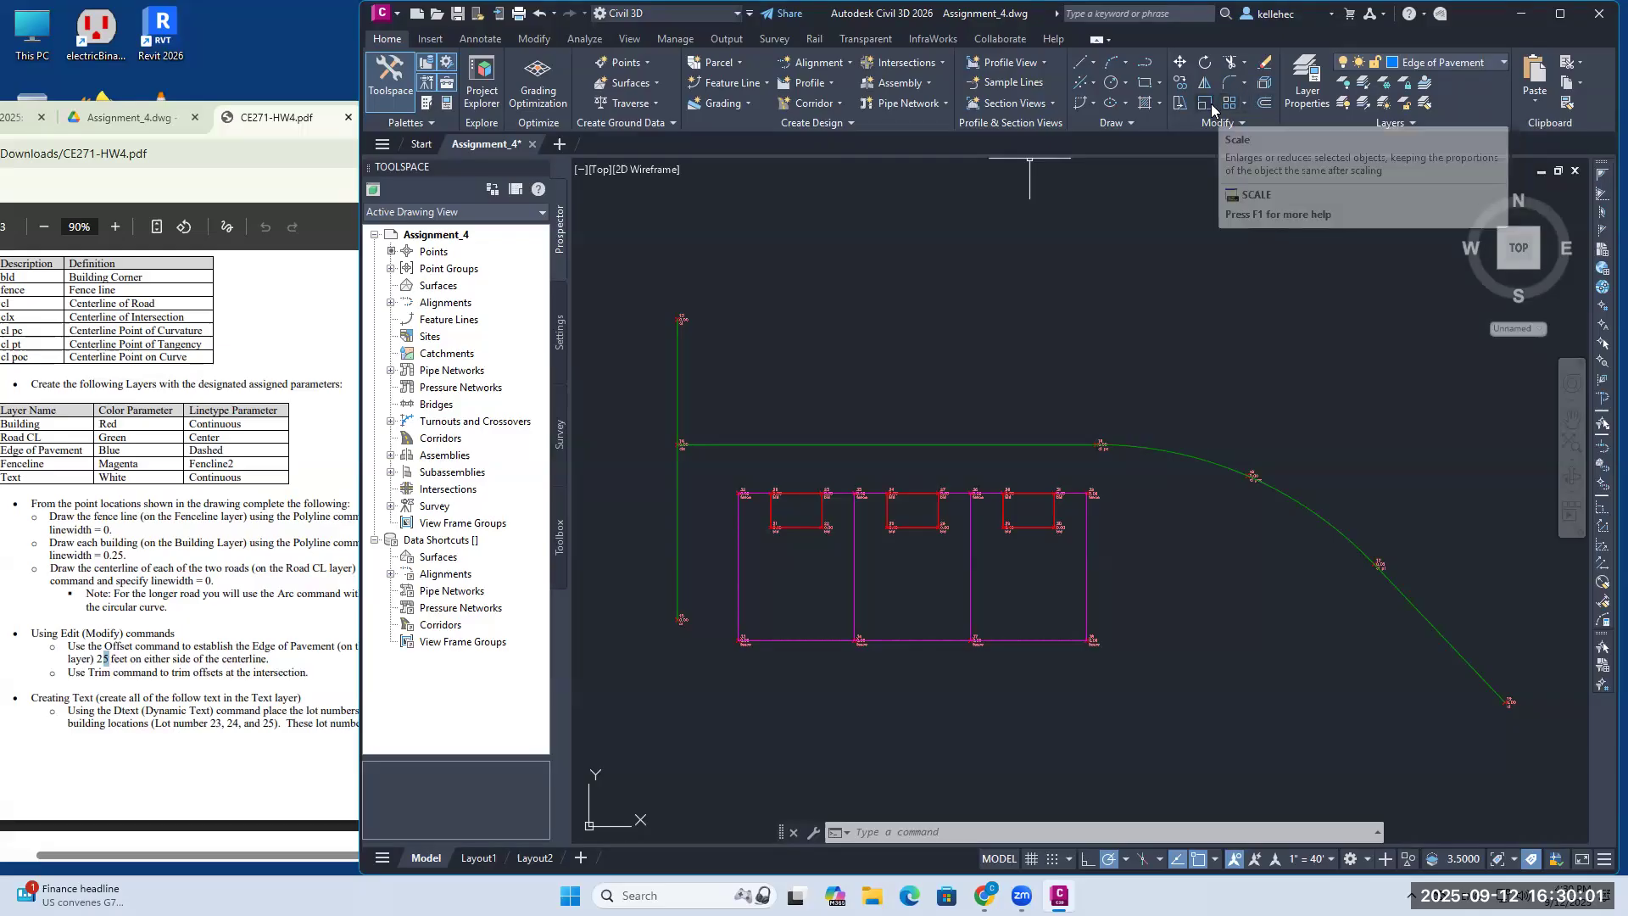
Step: Offset the vertical centerline 25 ft to both sides and the horizontal one below
left_click(1264, 103)
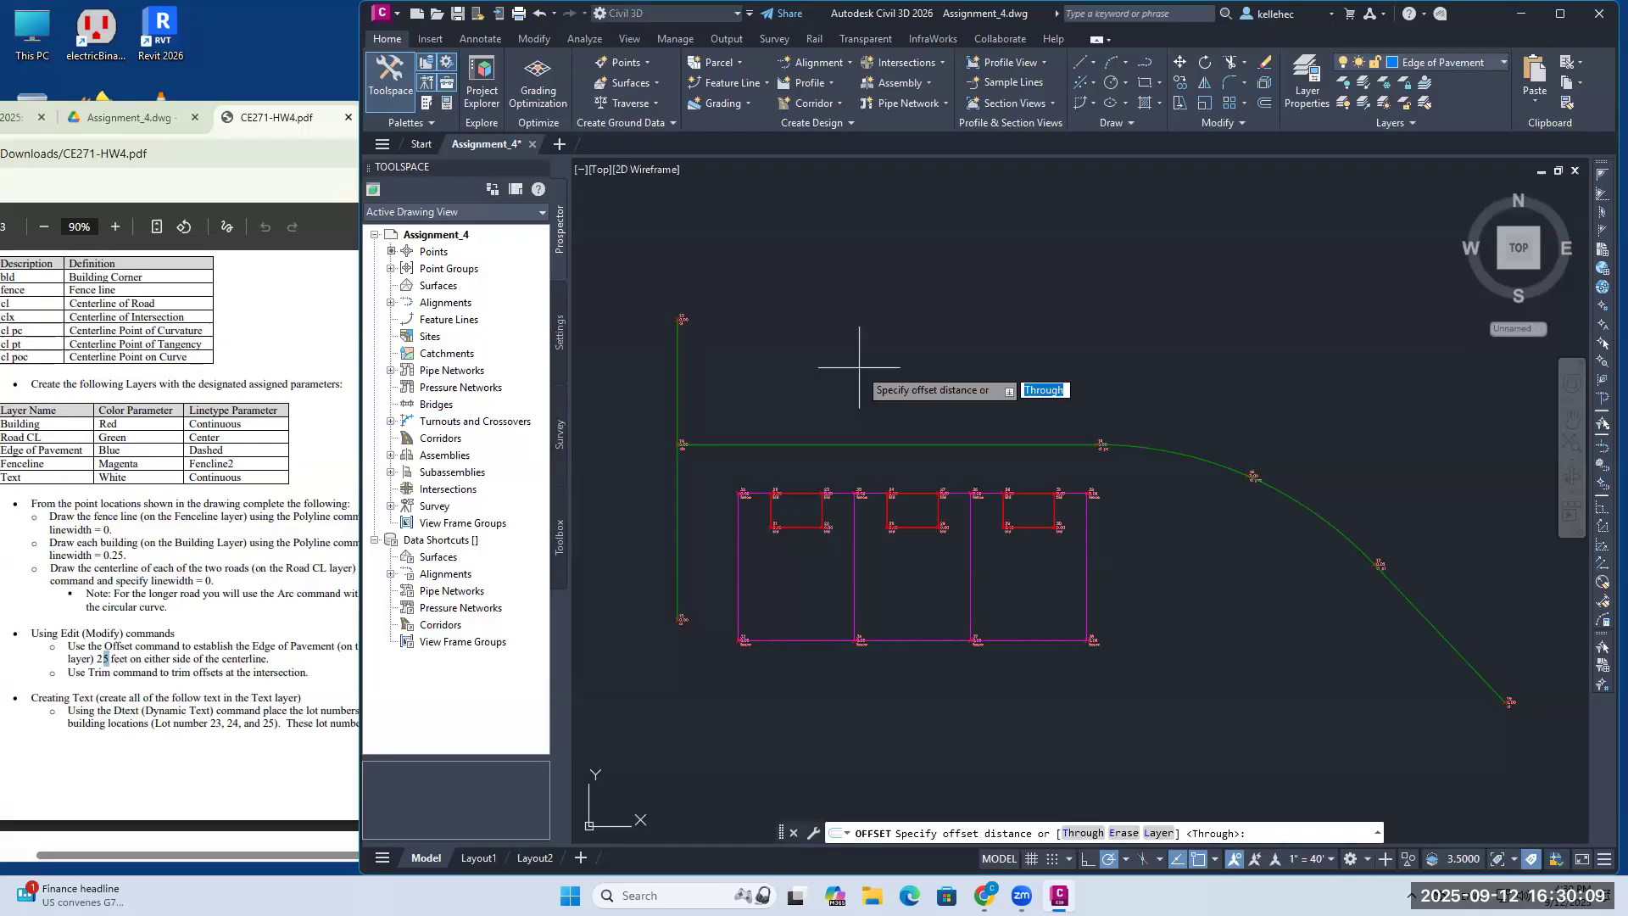
type("25")
key("Return")
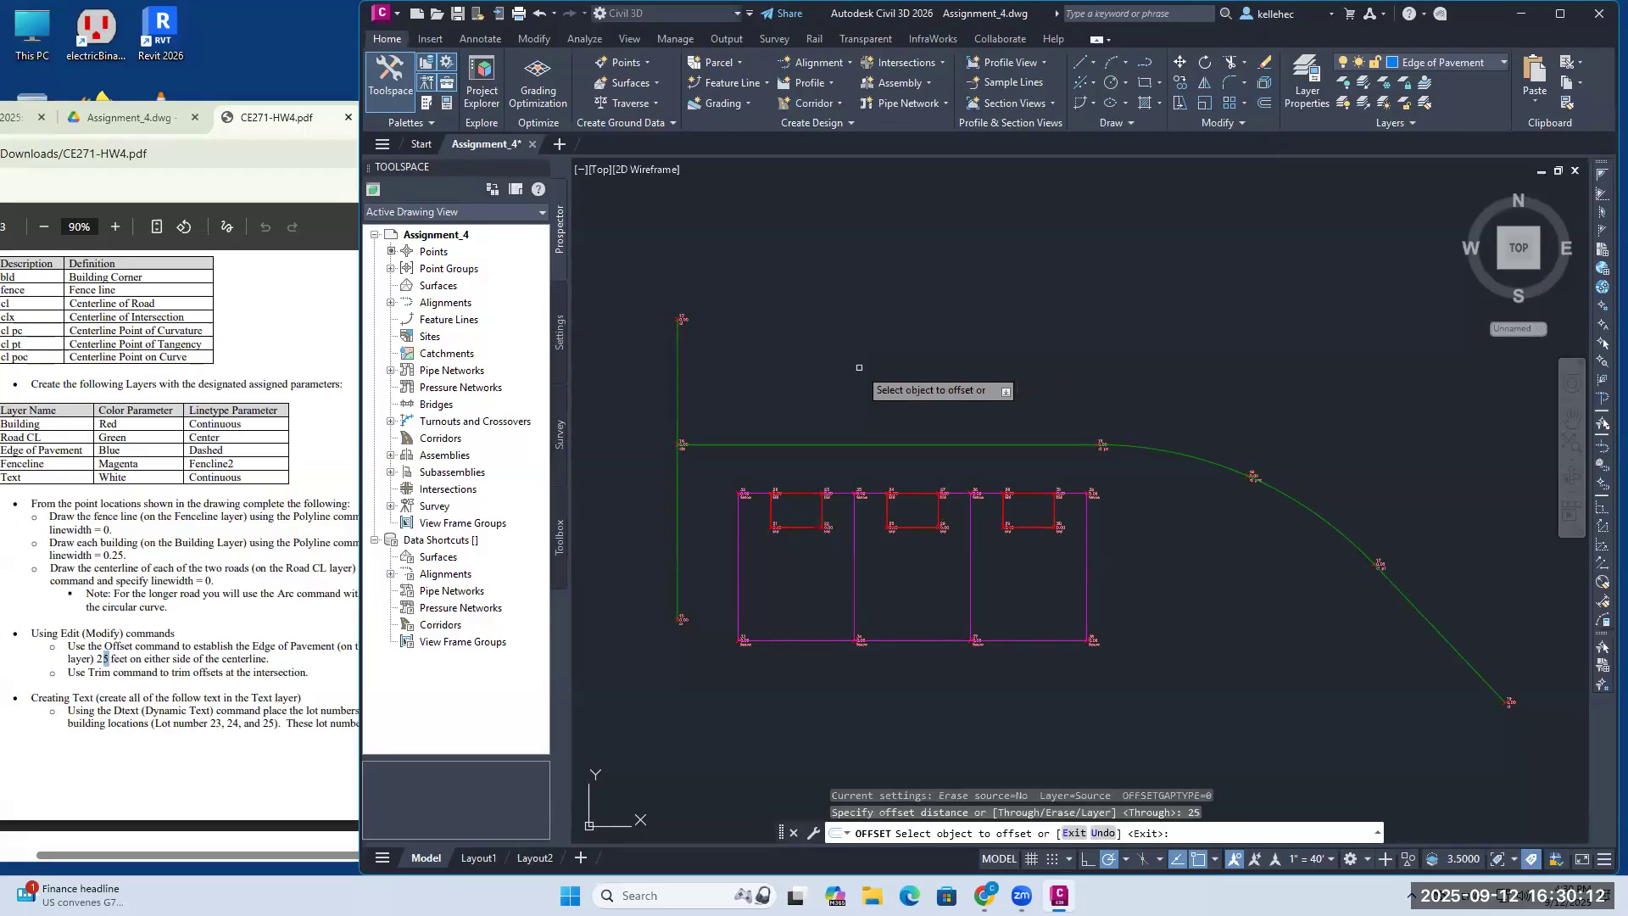
left_click(678, 398)
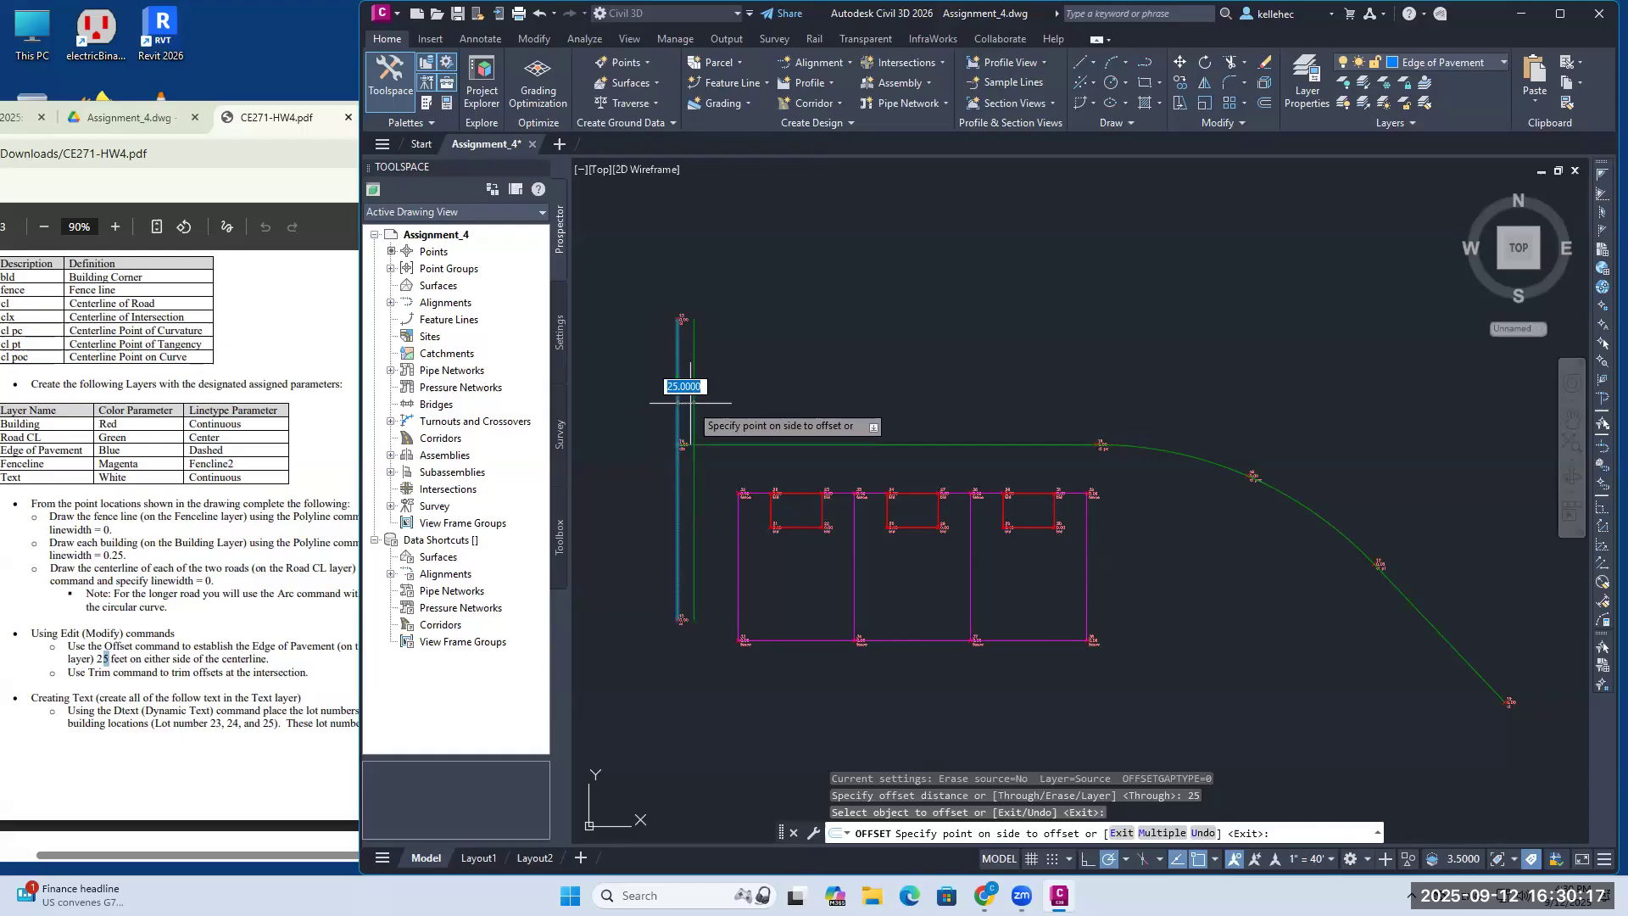
left_click(691, 403)
left_click(678, 422)
left_click(657, 408)
left_click(786, 443)
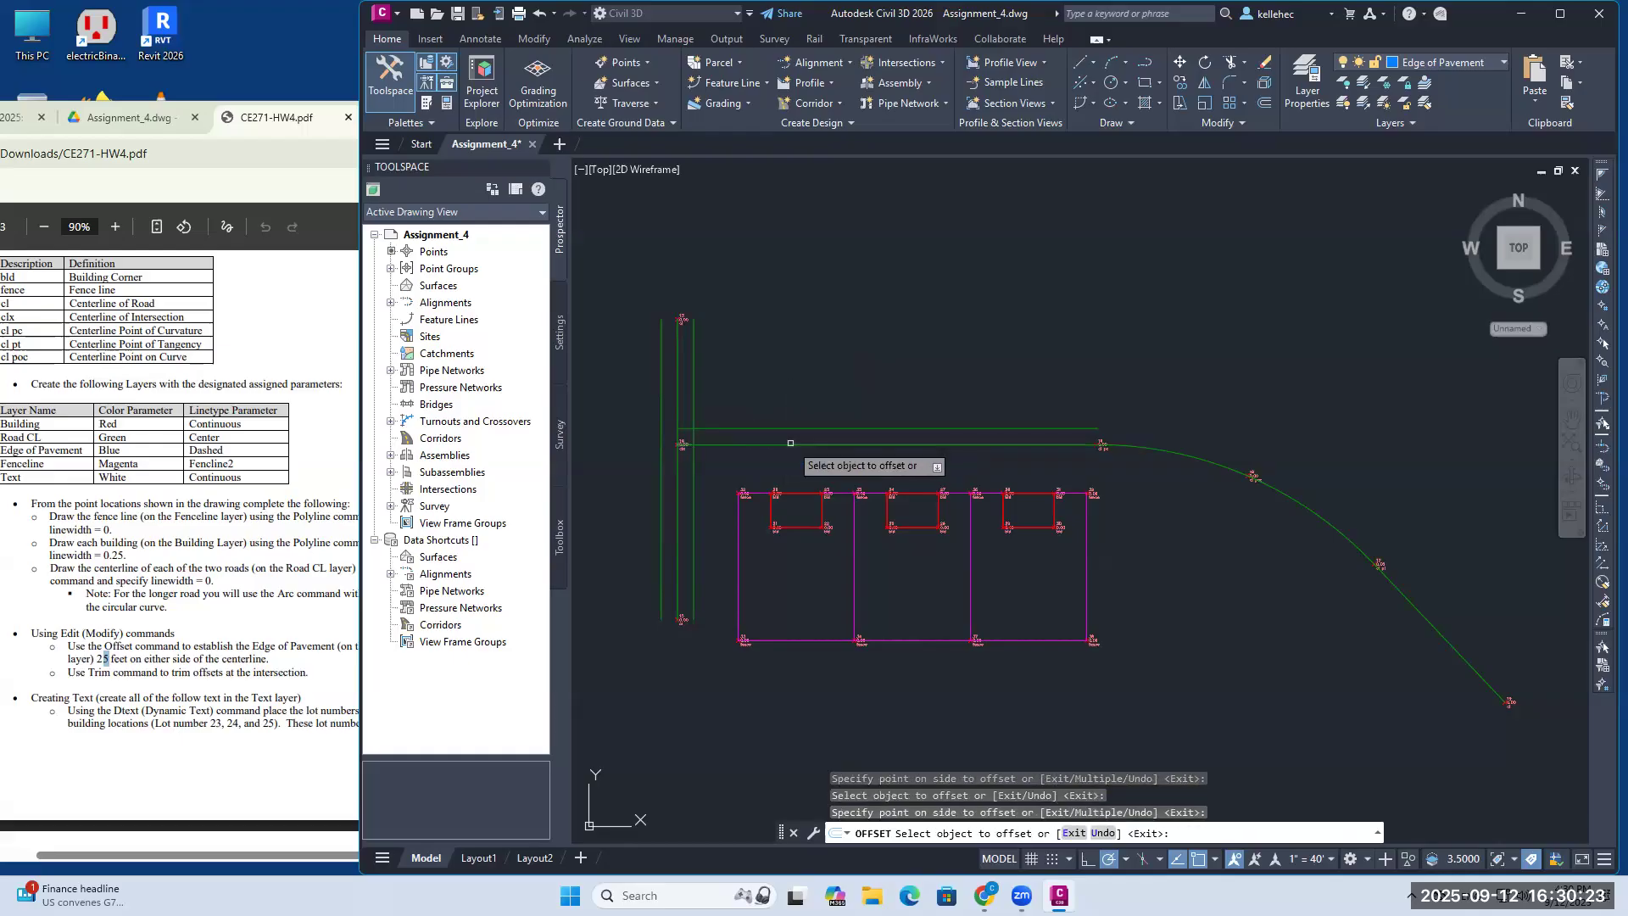
left_click(787, 471)
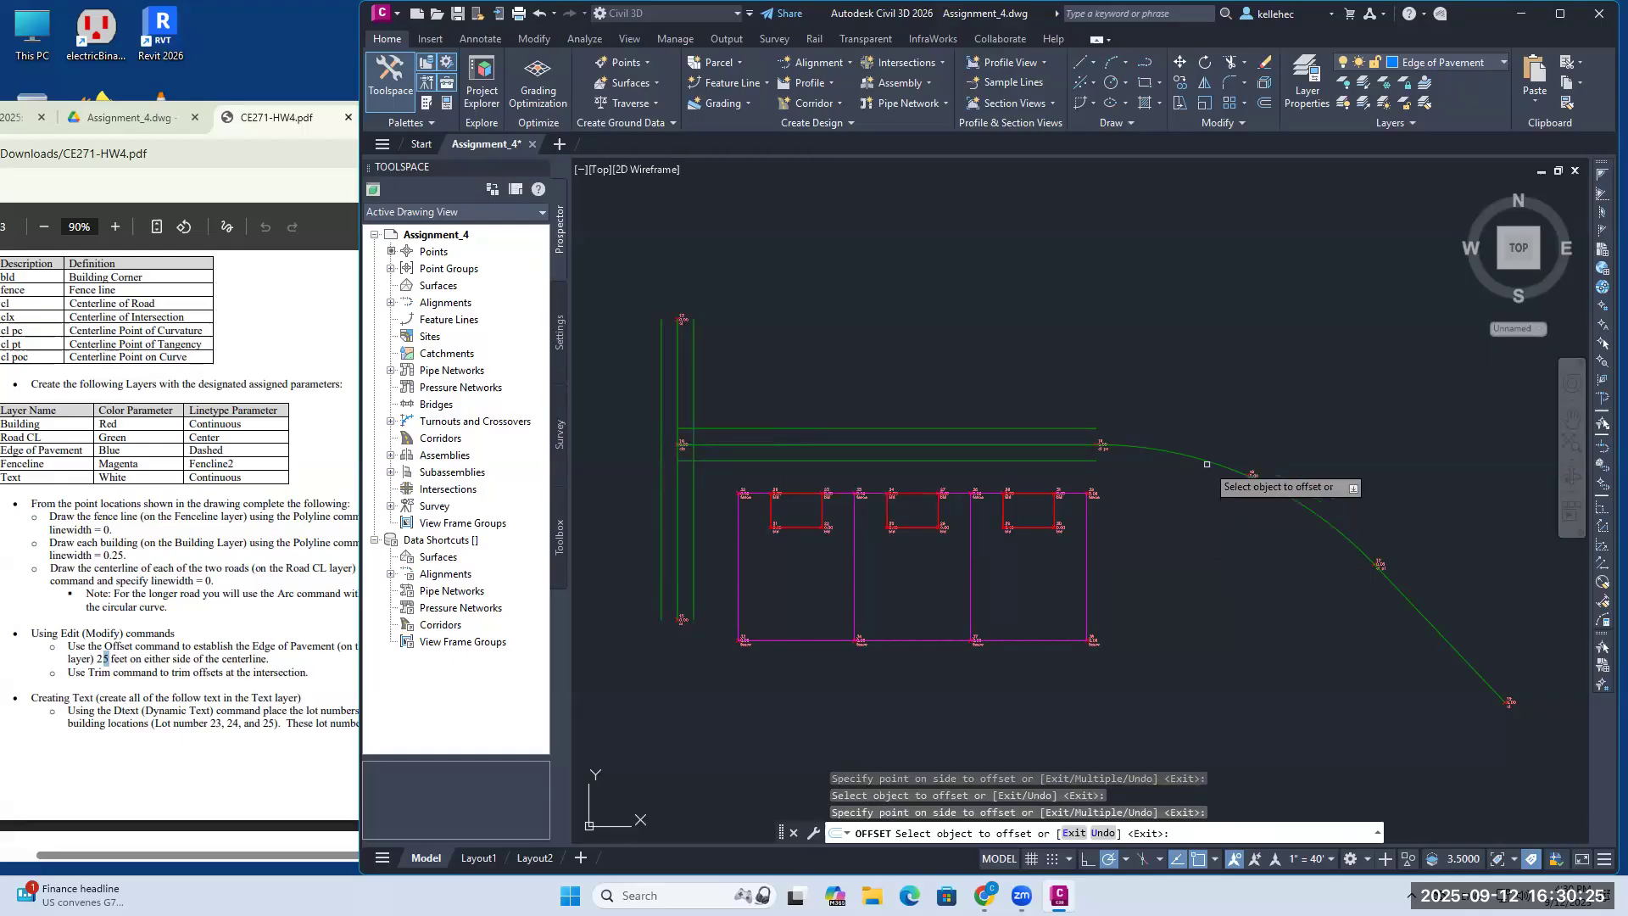
Step: Offset the road curve and diagonal segment 25 ft to both sides
left_click(1110, 446)
left_click(1222, 446)
left_click(1223, 462)
left_click(1225, 479)
left_click(1413, 603)
left_click(1420, 593)
left_click(1413, 604)
left_click(1413, 617)
left_click(1394, 606)
left_click(1403, 631)
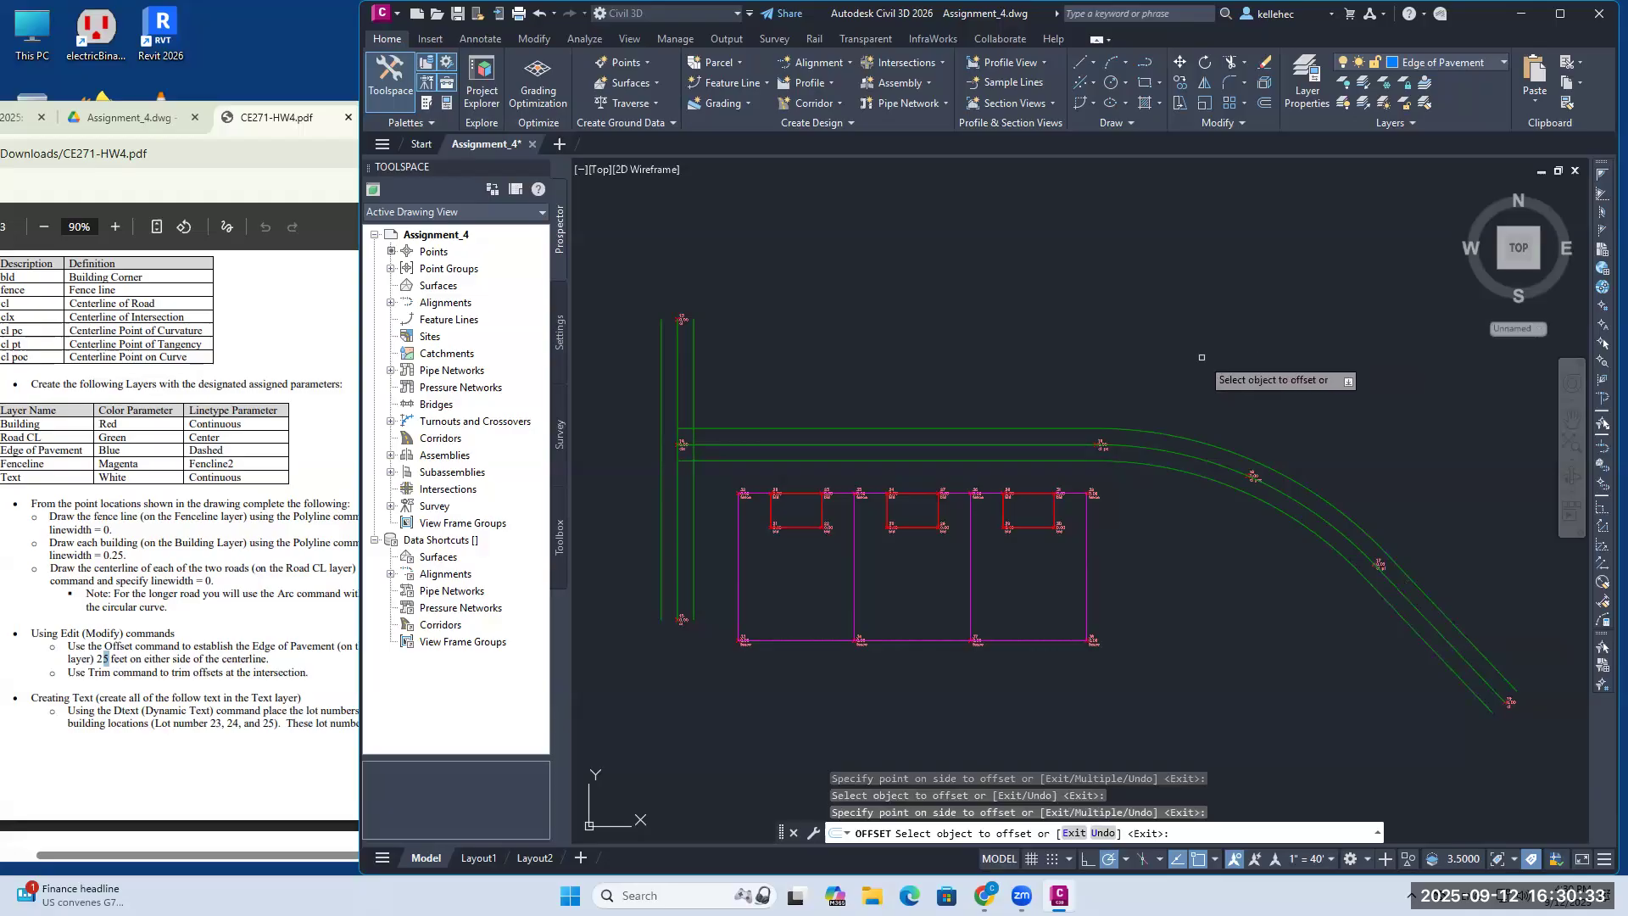
key("Escape")
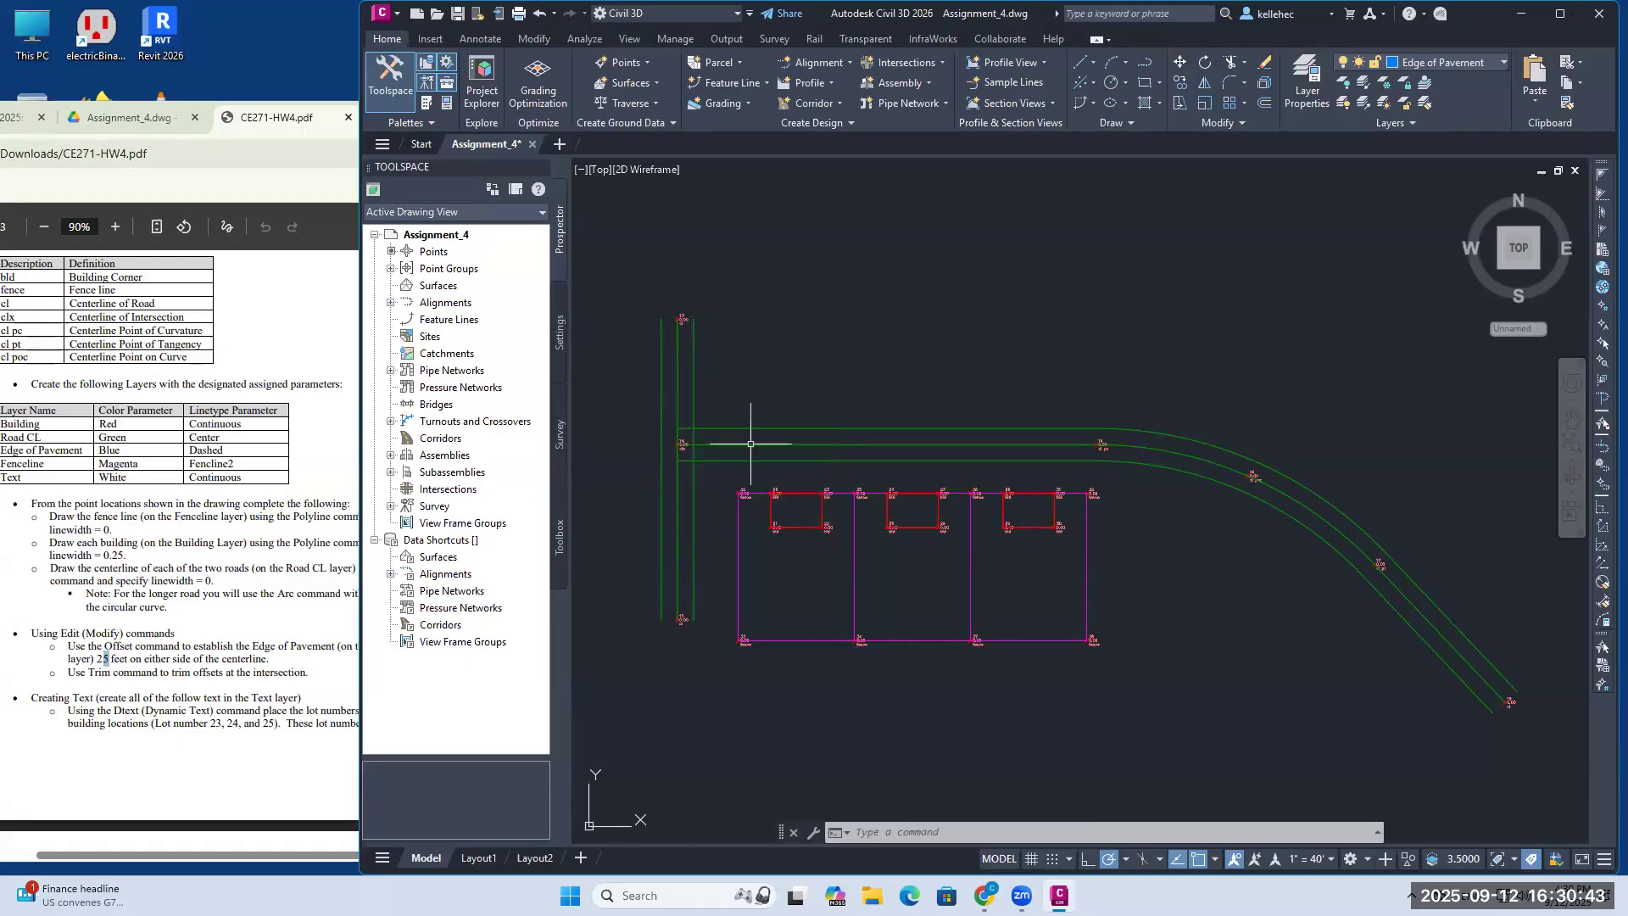
scroll(751, 444, "up", 2)
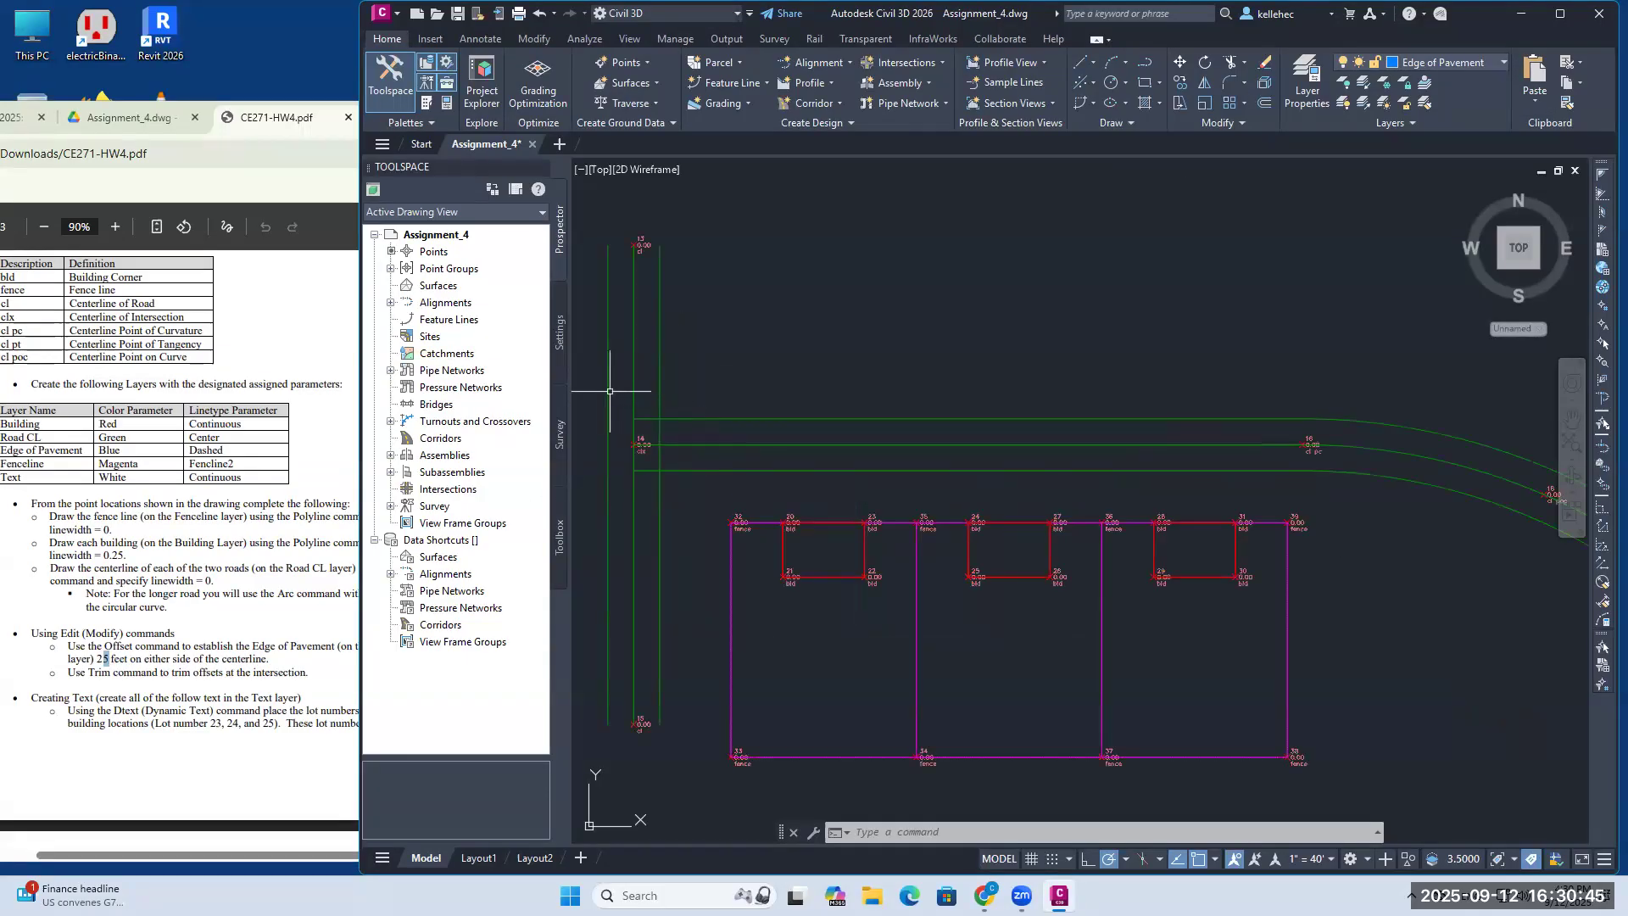
left_click(609, 391)
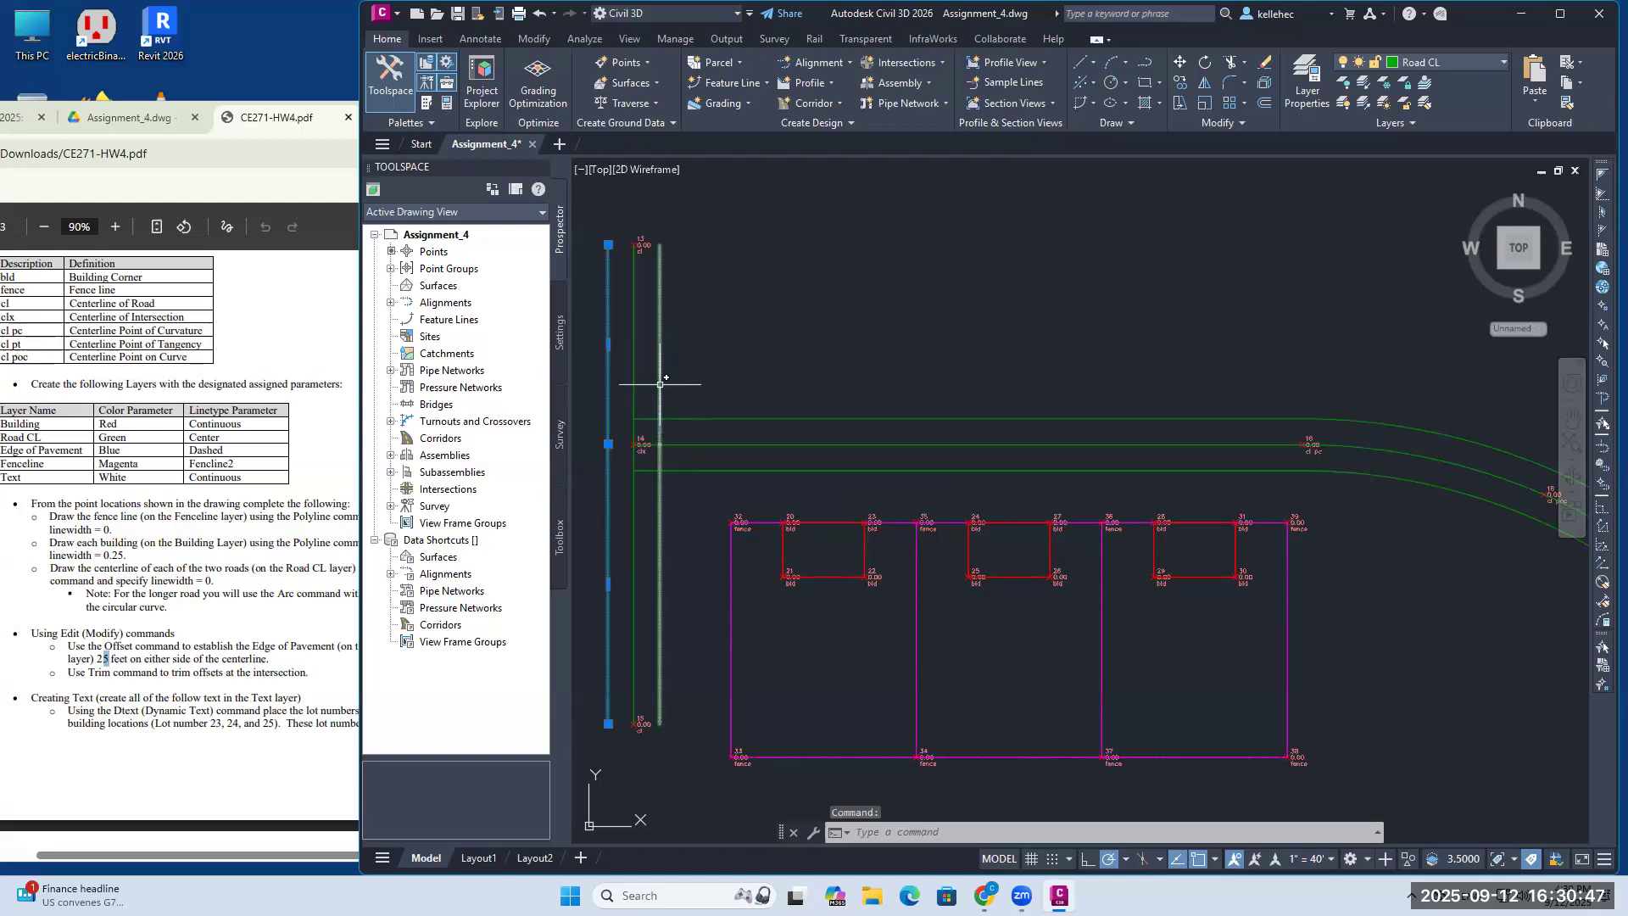
left_click(660, 384)
left_click(838, 469)
left_click(846, 419)
mouse_move(1108, 363)
middle_mouse_down()
mouse_move(1000, 344)
mouse_move(924, 352)
middle_mouse_up()
left_click(1022, 364)
left_click(1031, 414)
left_click(1390, 628)
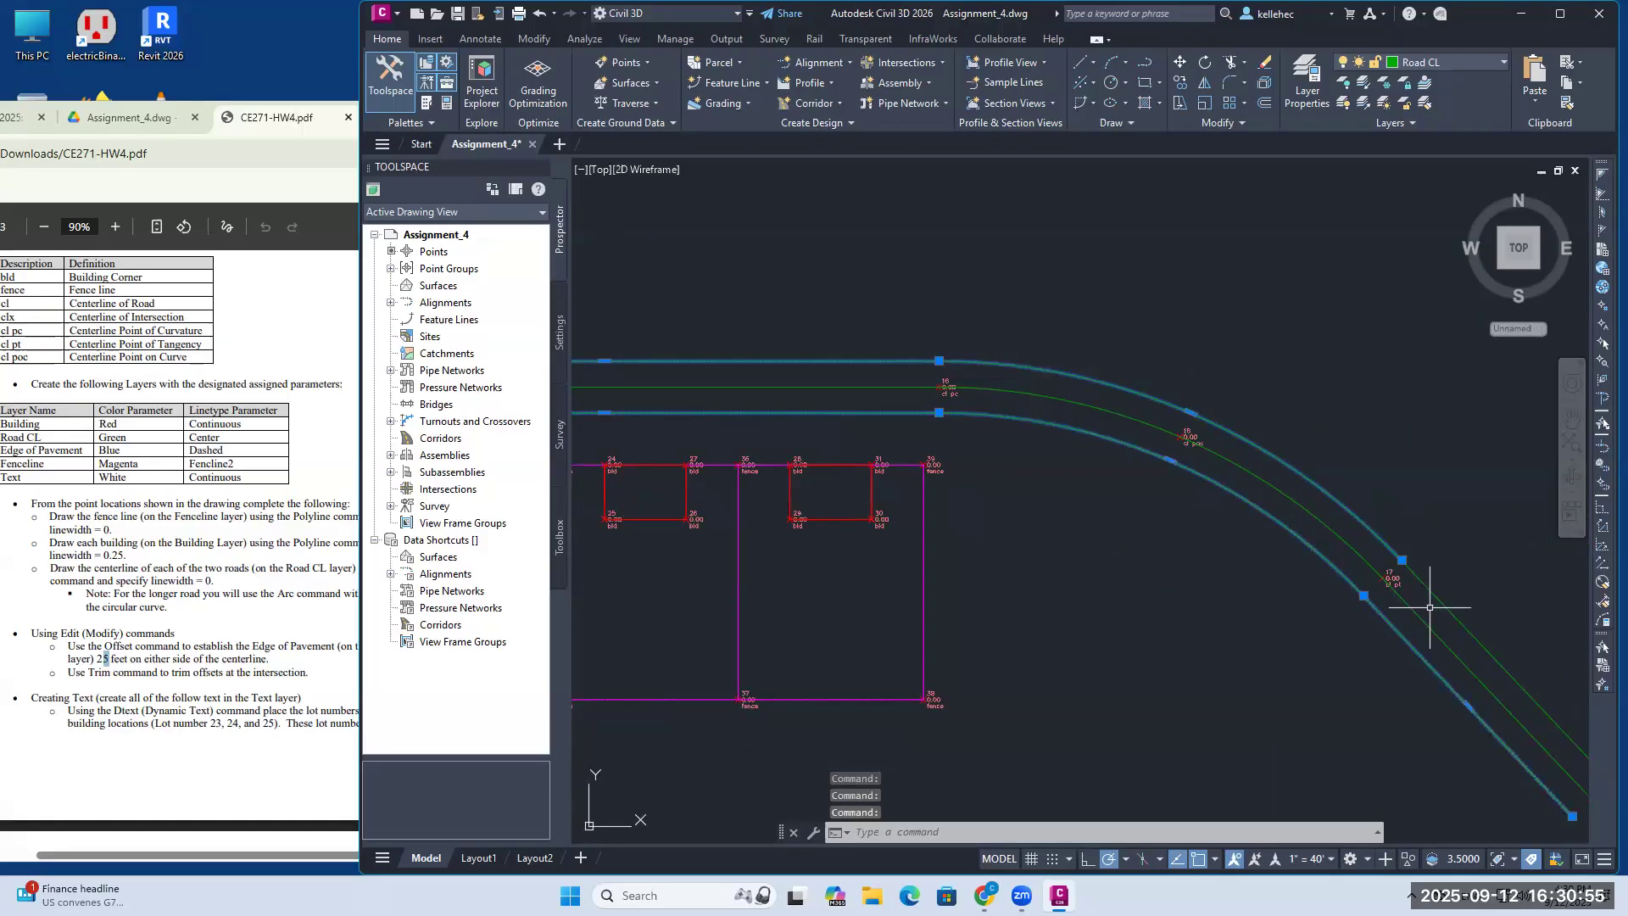
left_click(1449, 611)
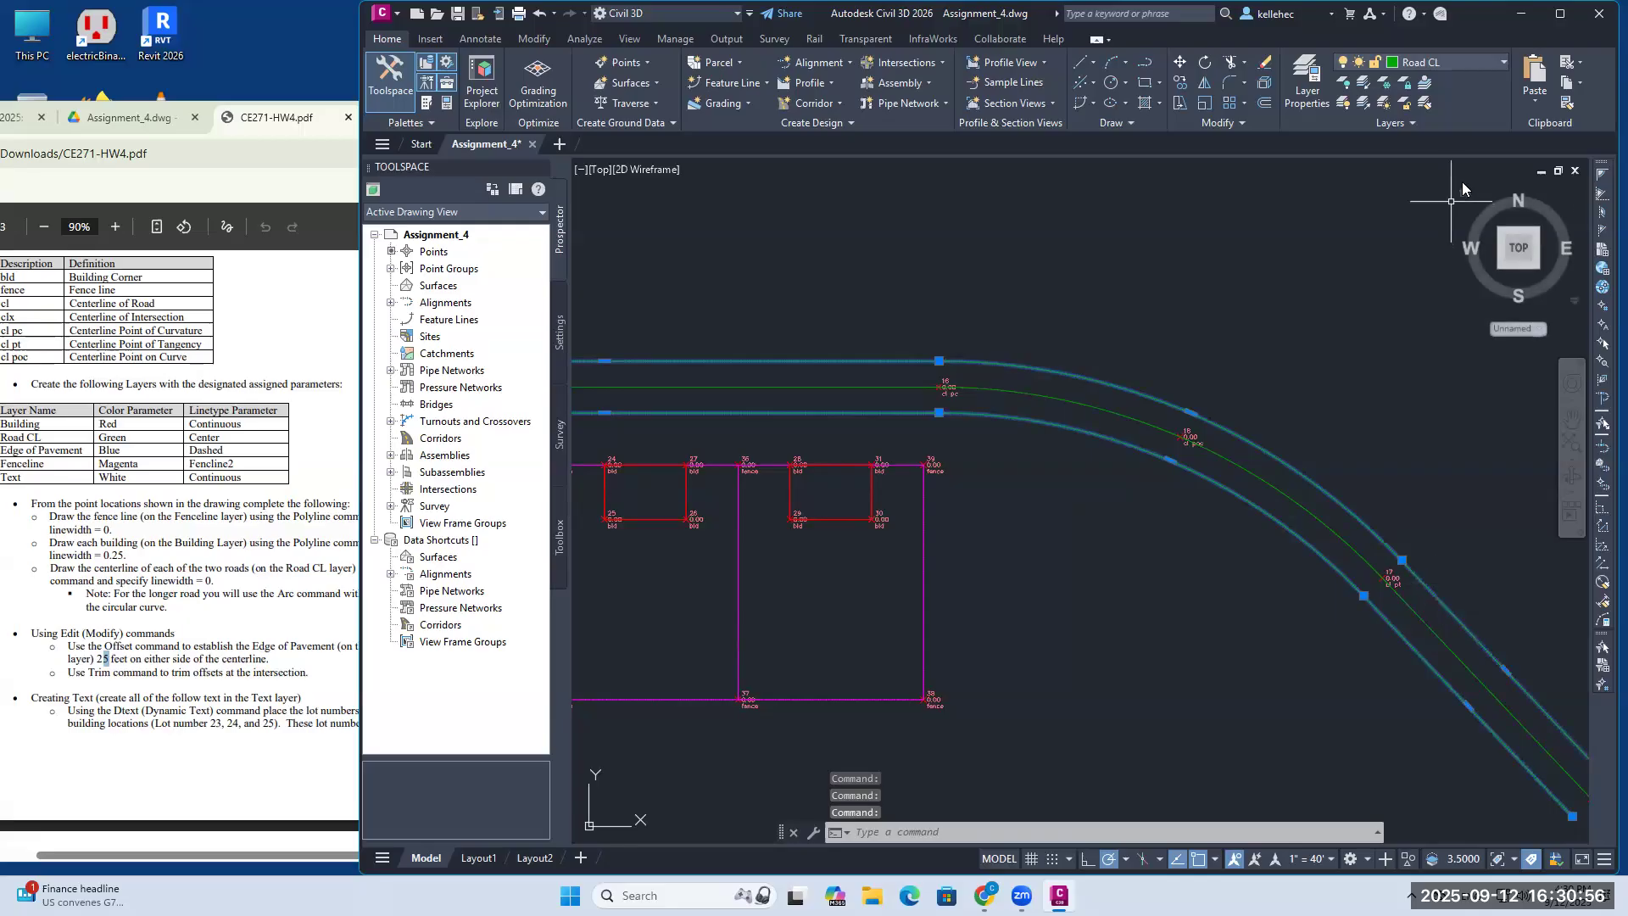
left_click(1463, 61)
scroll(1458, 205, "up", 1)
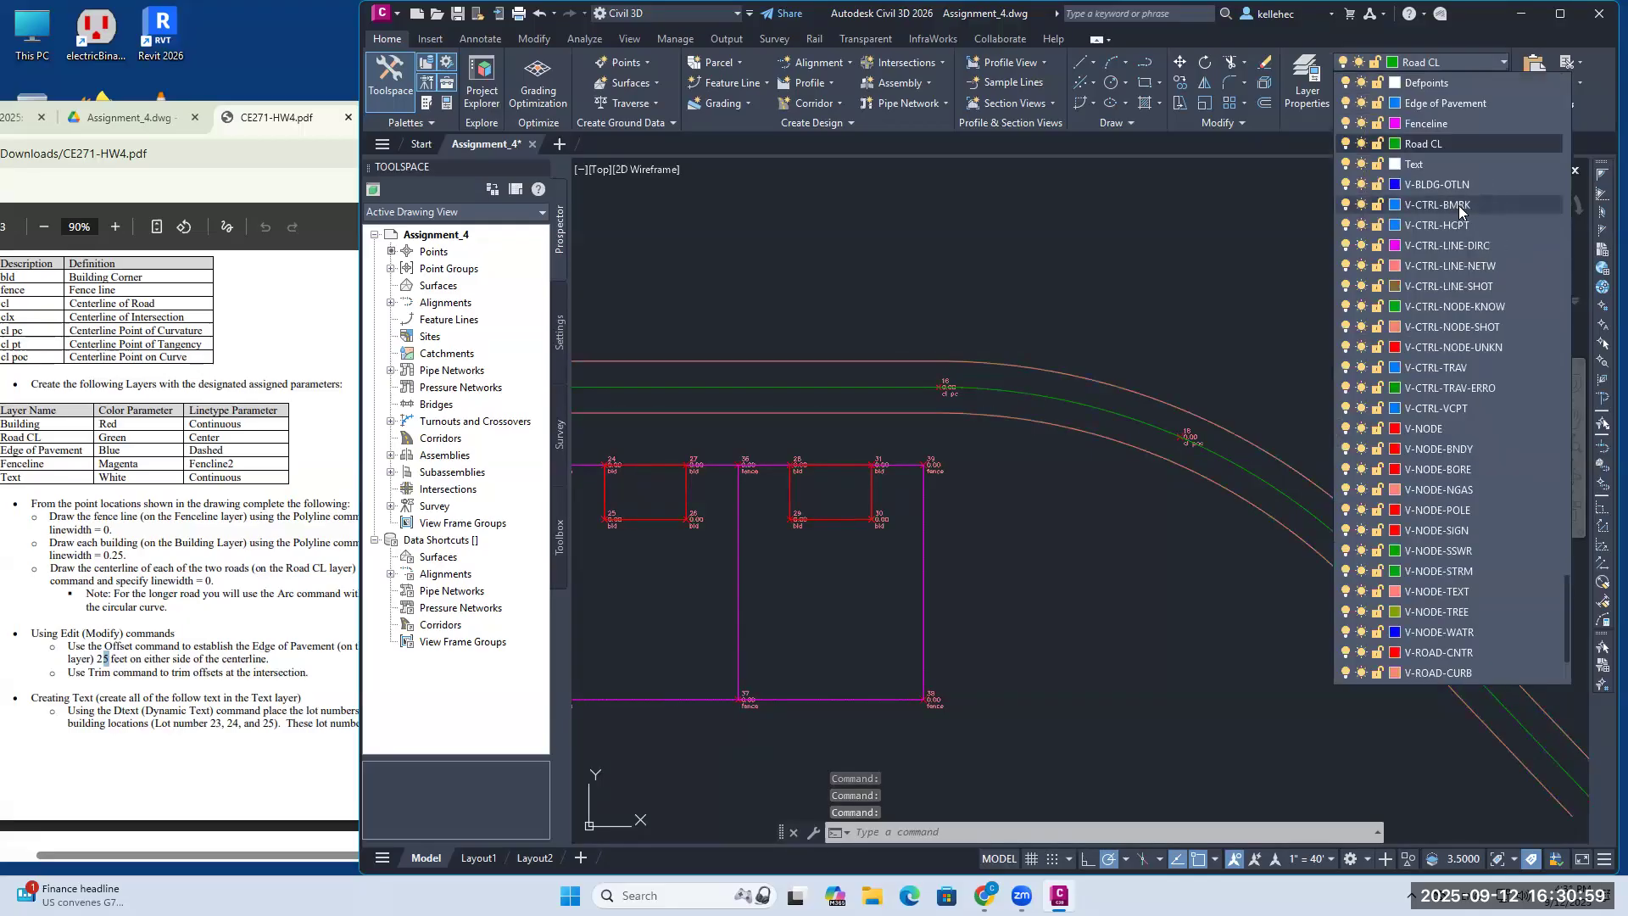
scroll(1458, 205, "up", 2)
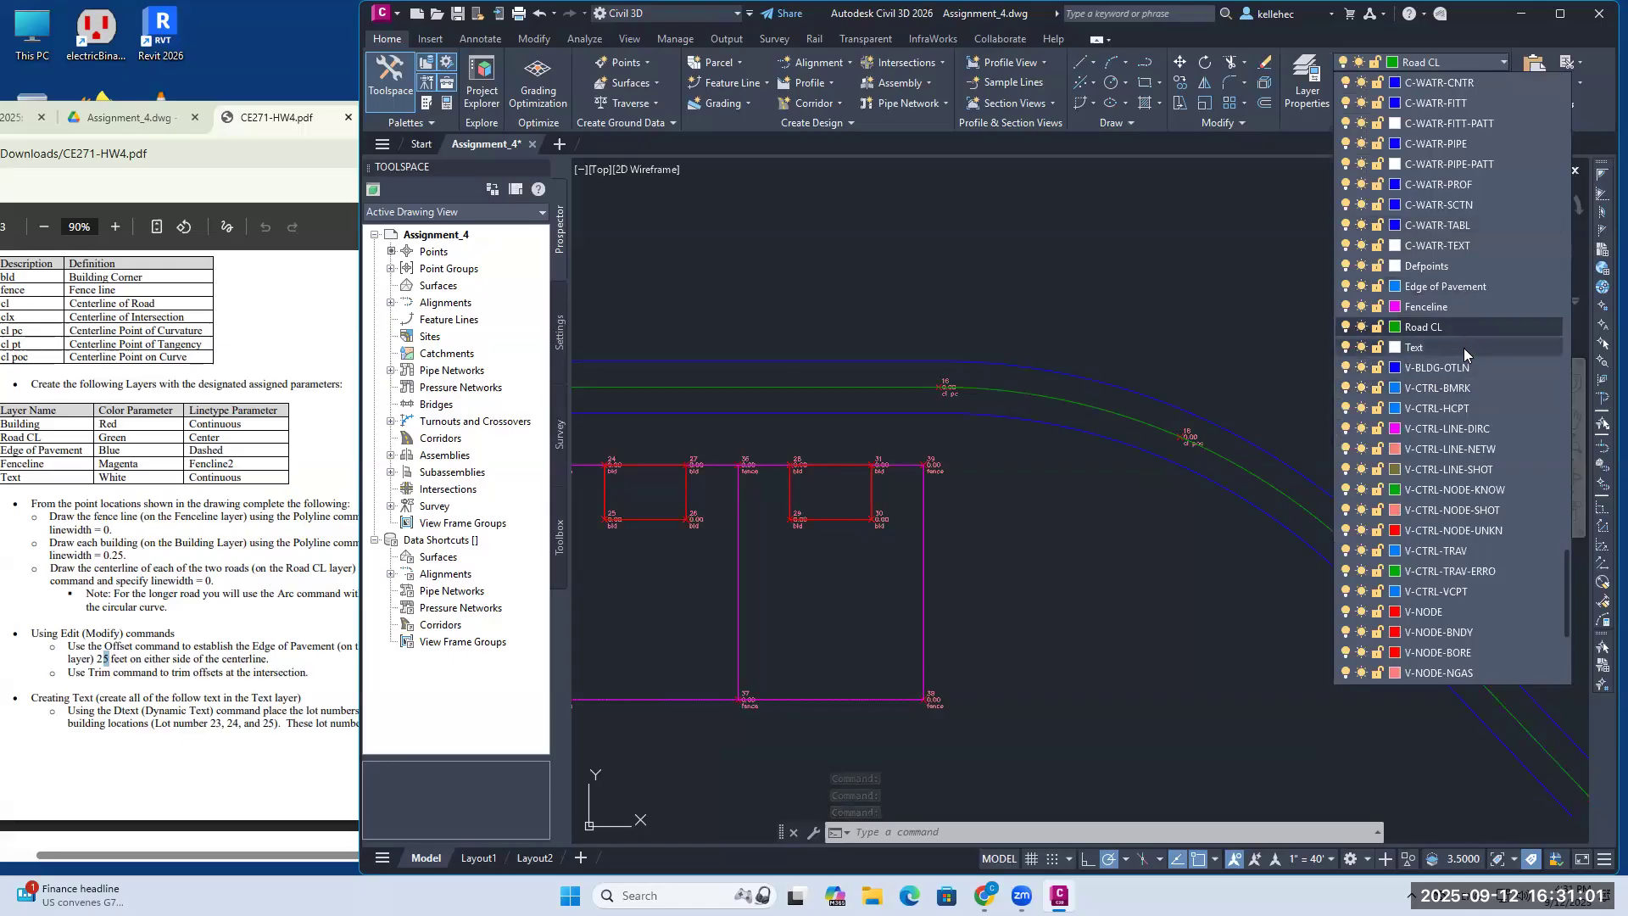
left_click(1425, 288)
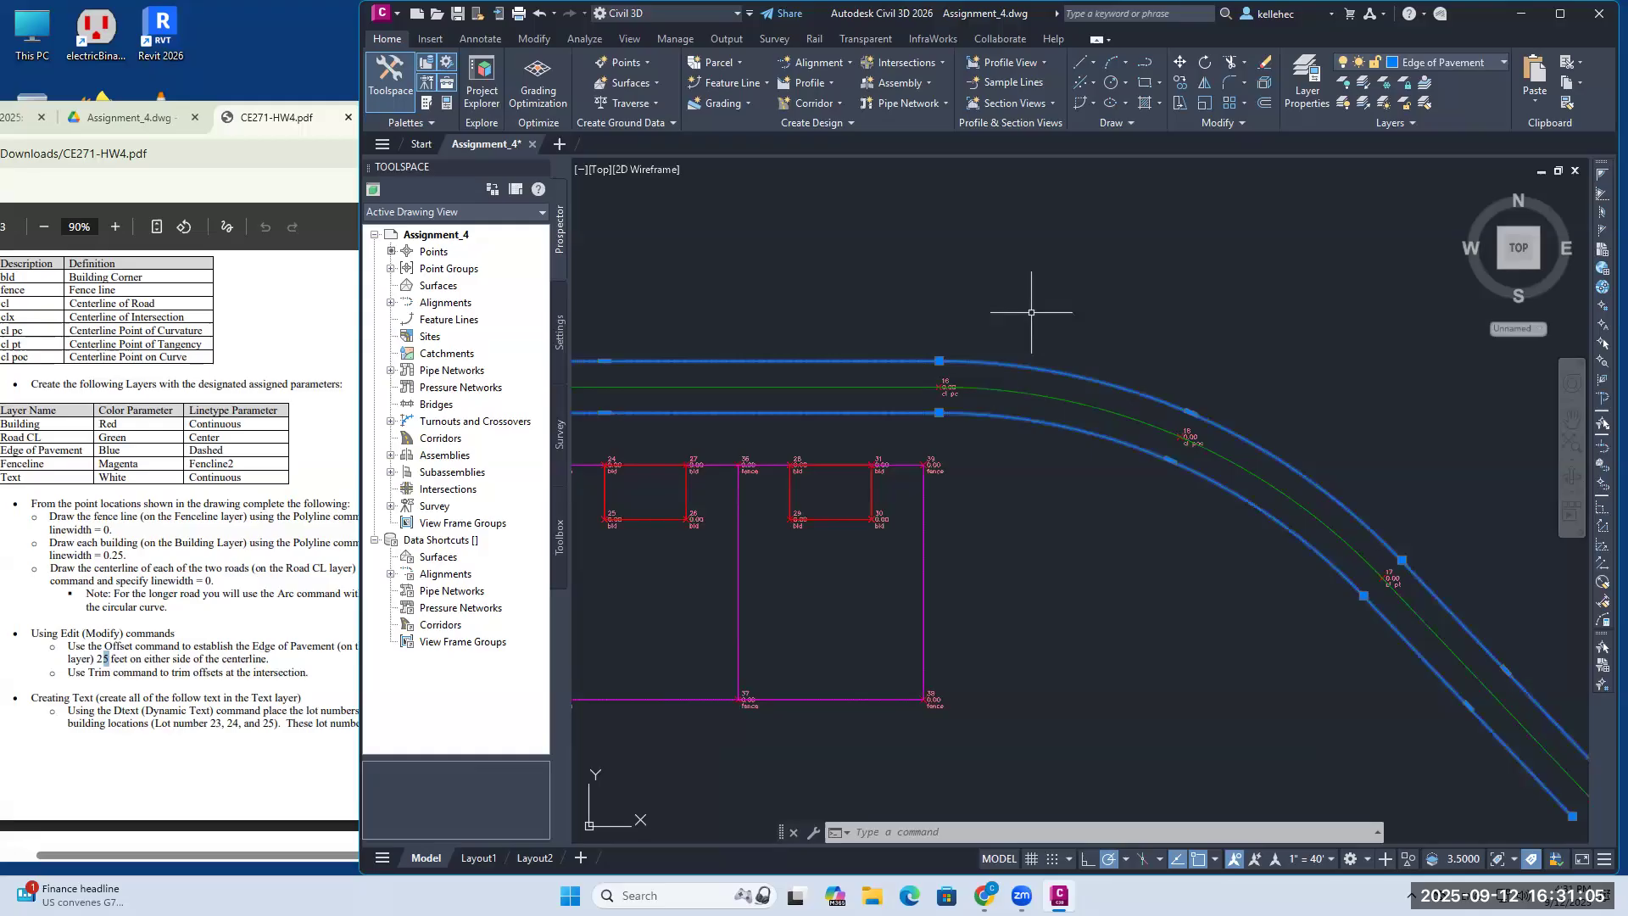
key("Escape")
scroll(1050, 298, "up", 1)
scroll(892, 380, "up", 4)
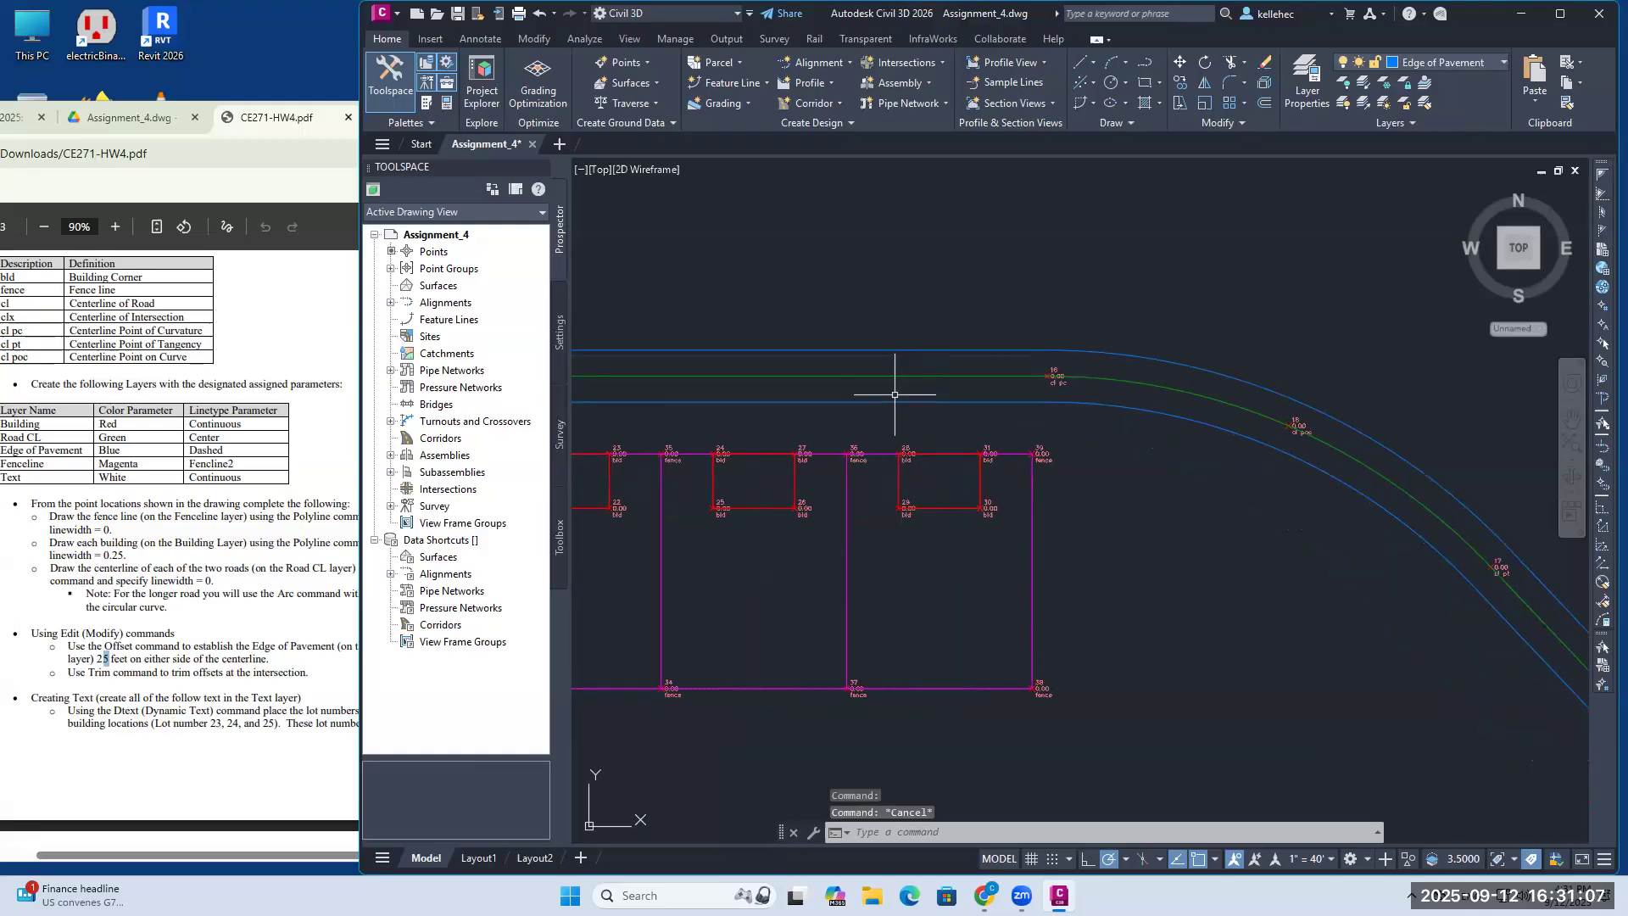
scroll(888, 384, "down", 6)
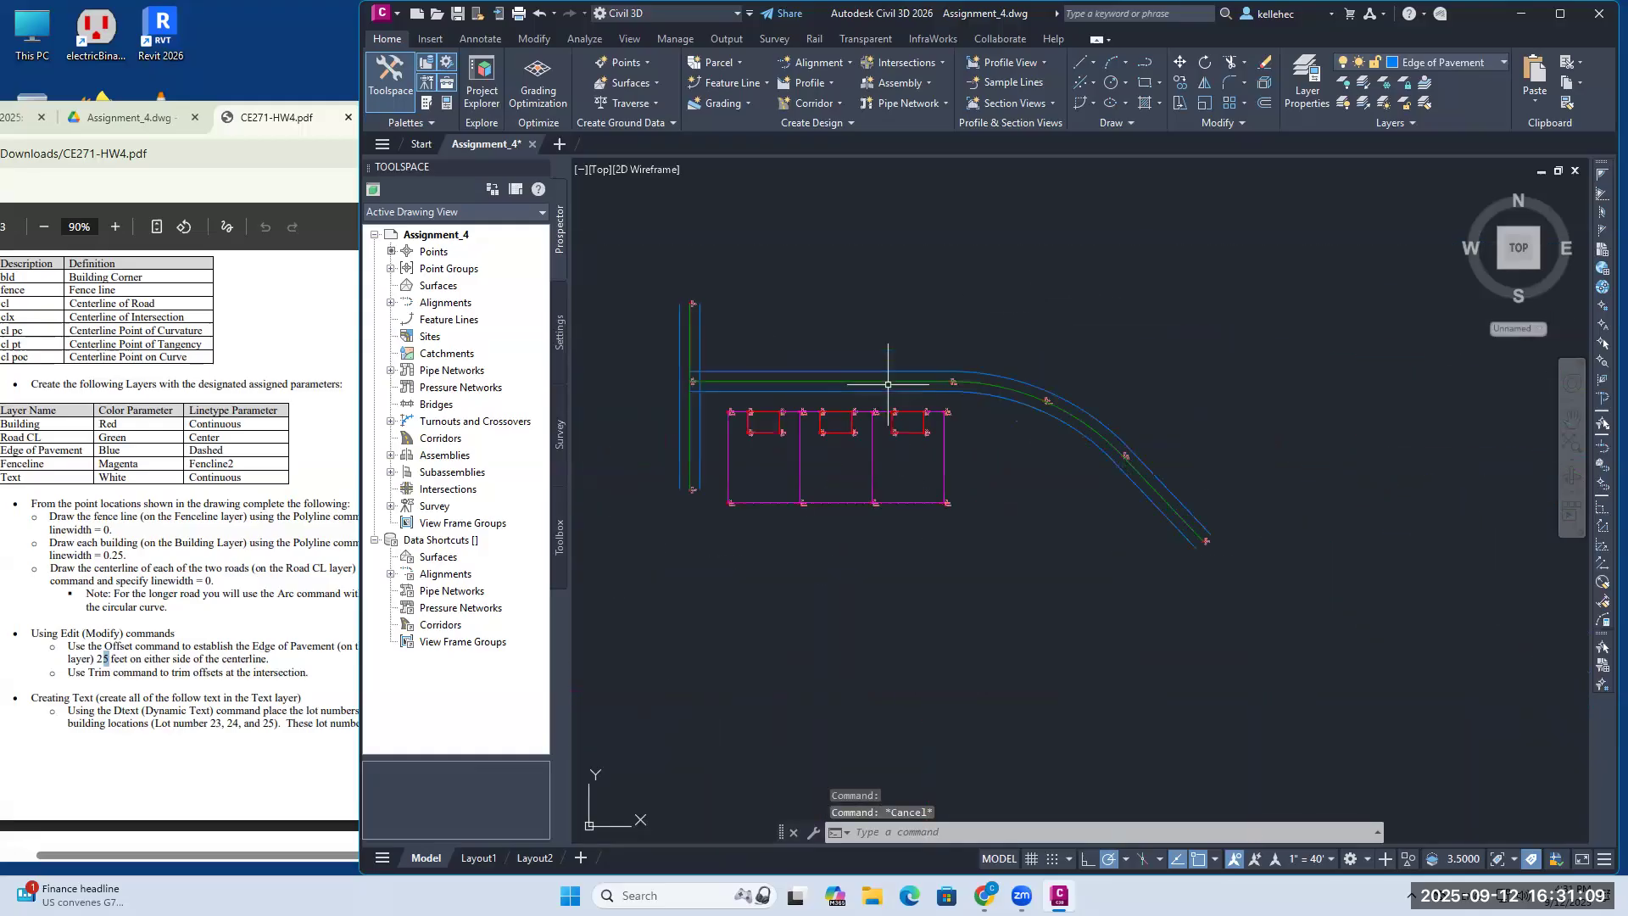
scroll(888, 384, "up", 2)
scroll(799, 299, "down", 2)
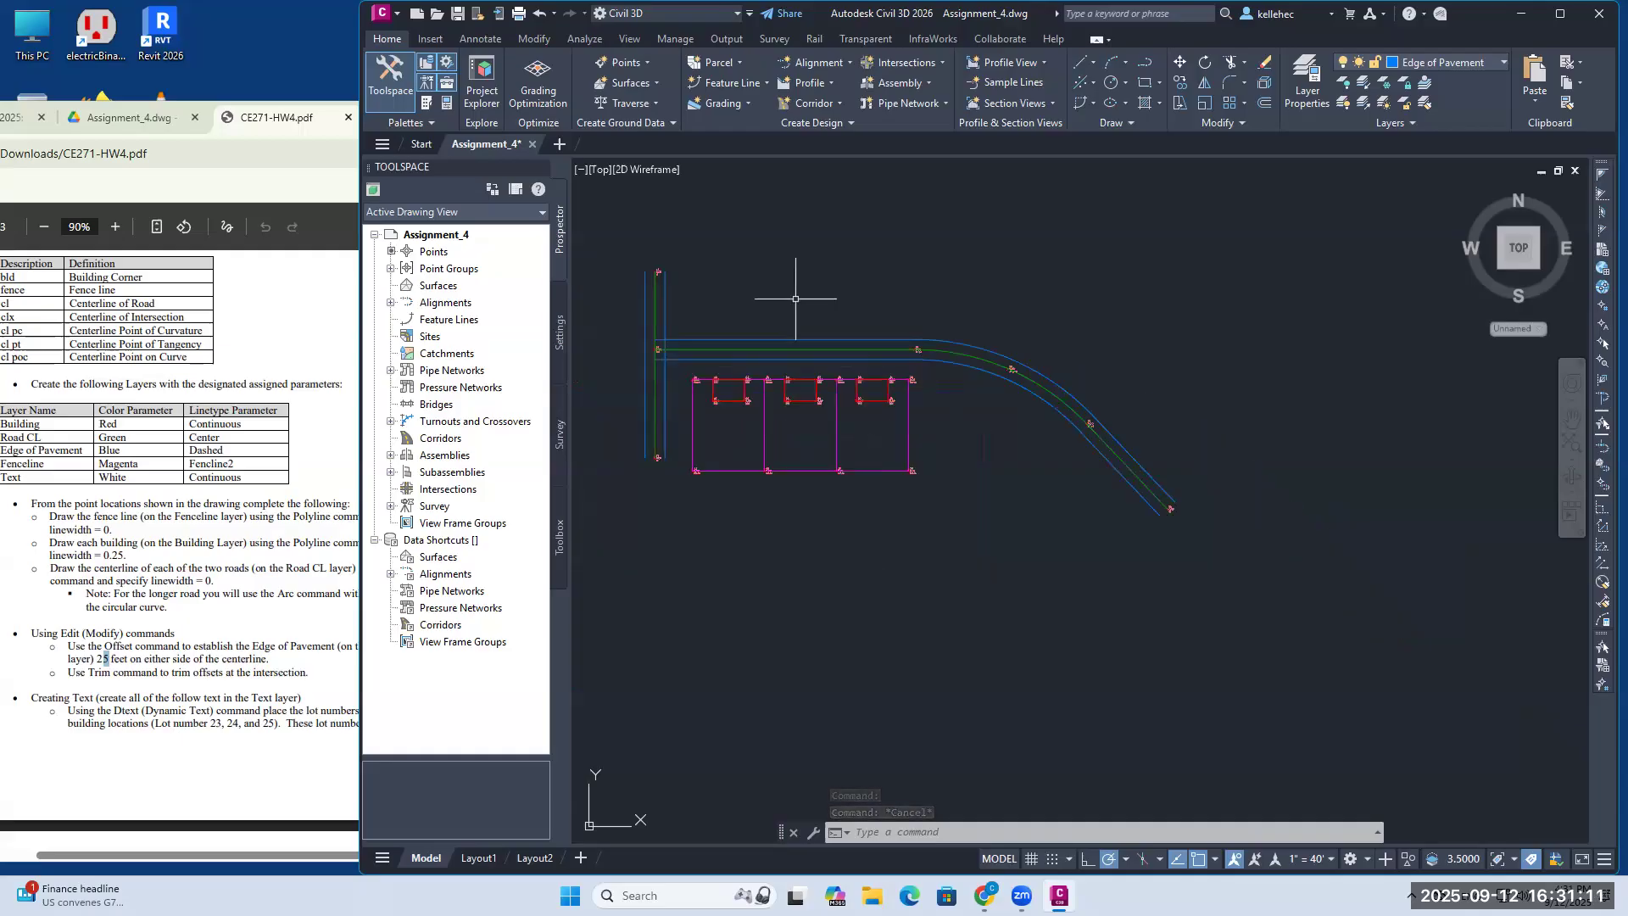
left_click(762, 257)
mouse_move(772, 247)
middle_mouse_down()
mouse_move(847, 297)
mouse_move(831, 316)
middle_mouse_up()
left_click(870, 262)
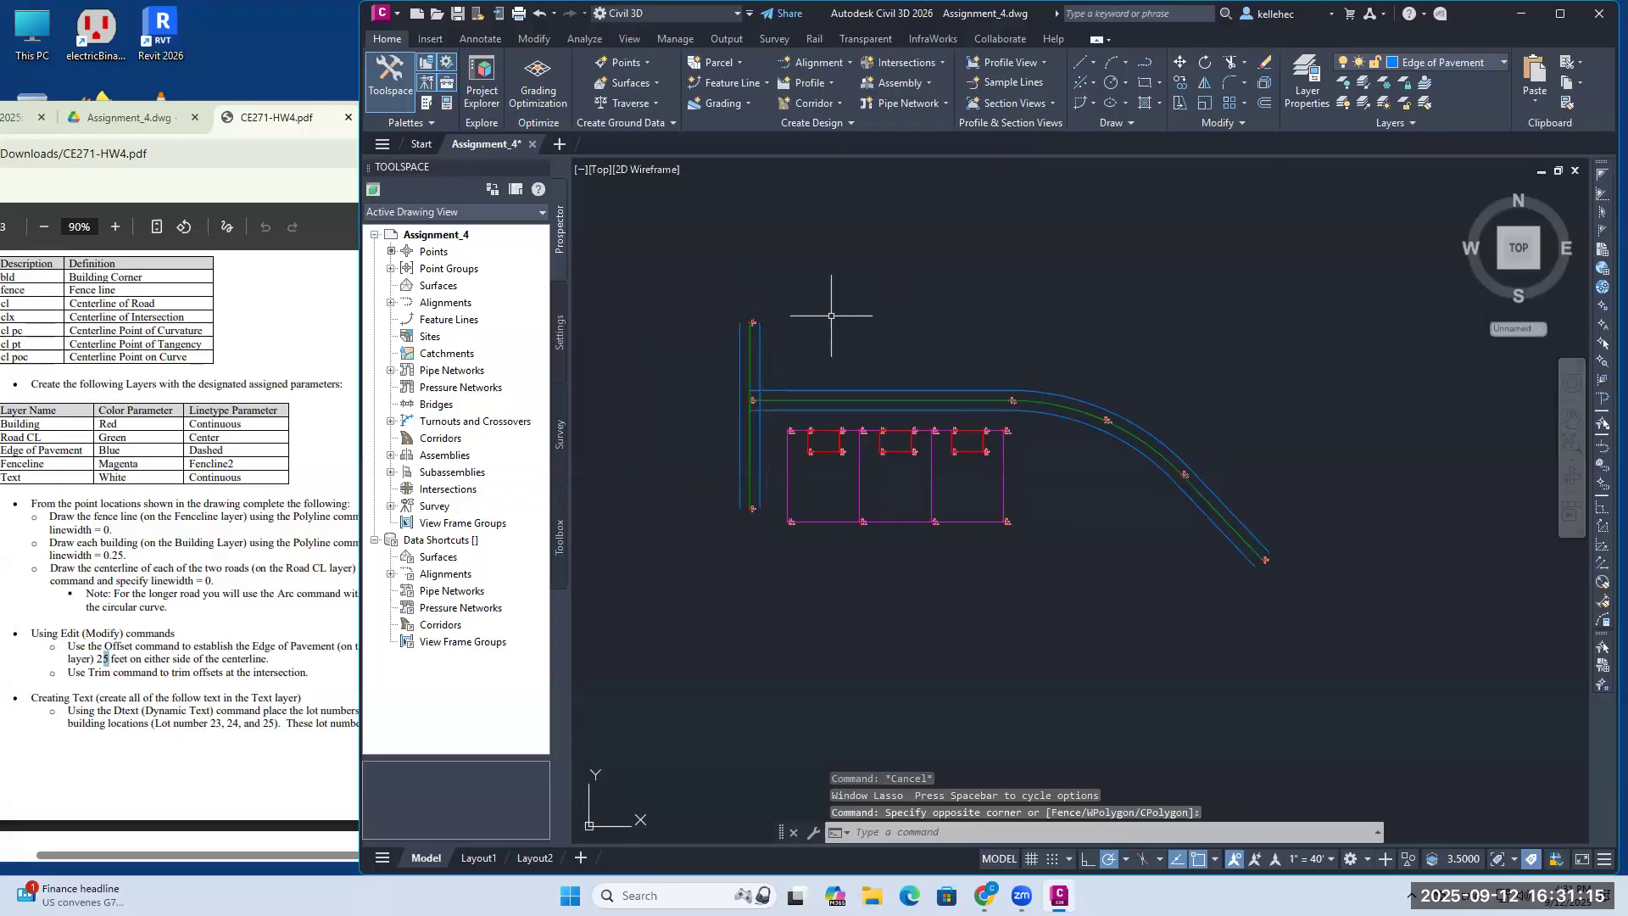
scroll(717, 428, "up", 6)
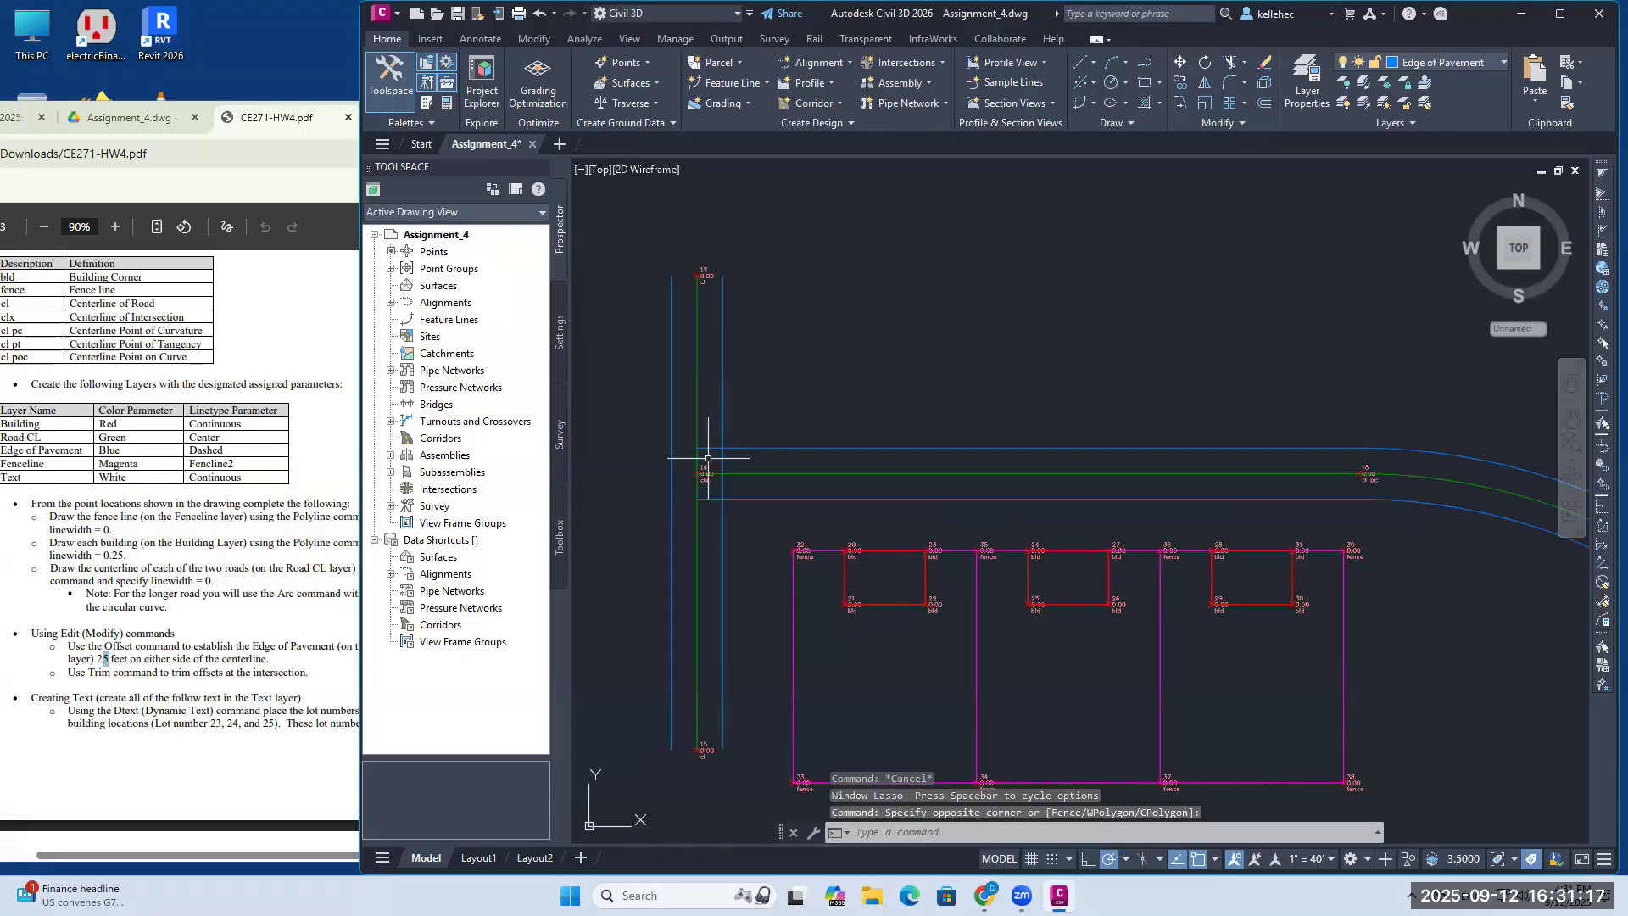
Step: Trim the upper offset stub left of the intersection, then cancel and undo that attempt
left_click(1263, 66)
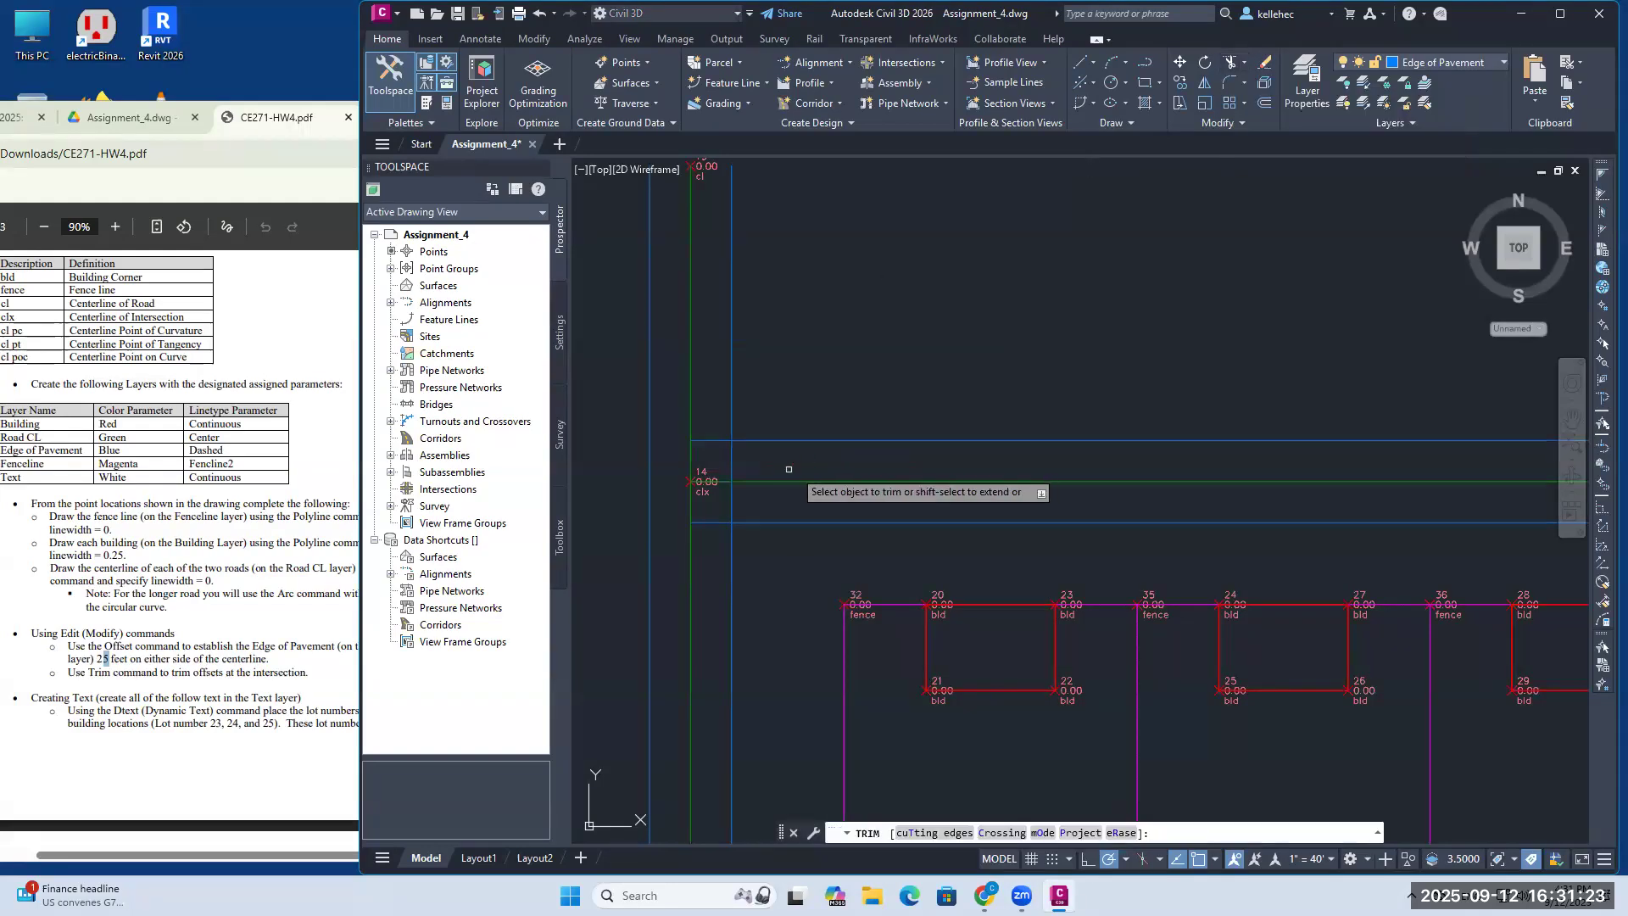
left_click(713, 439)
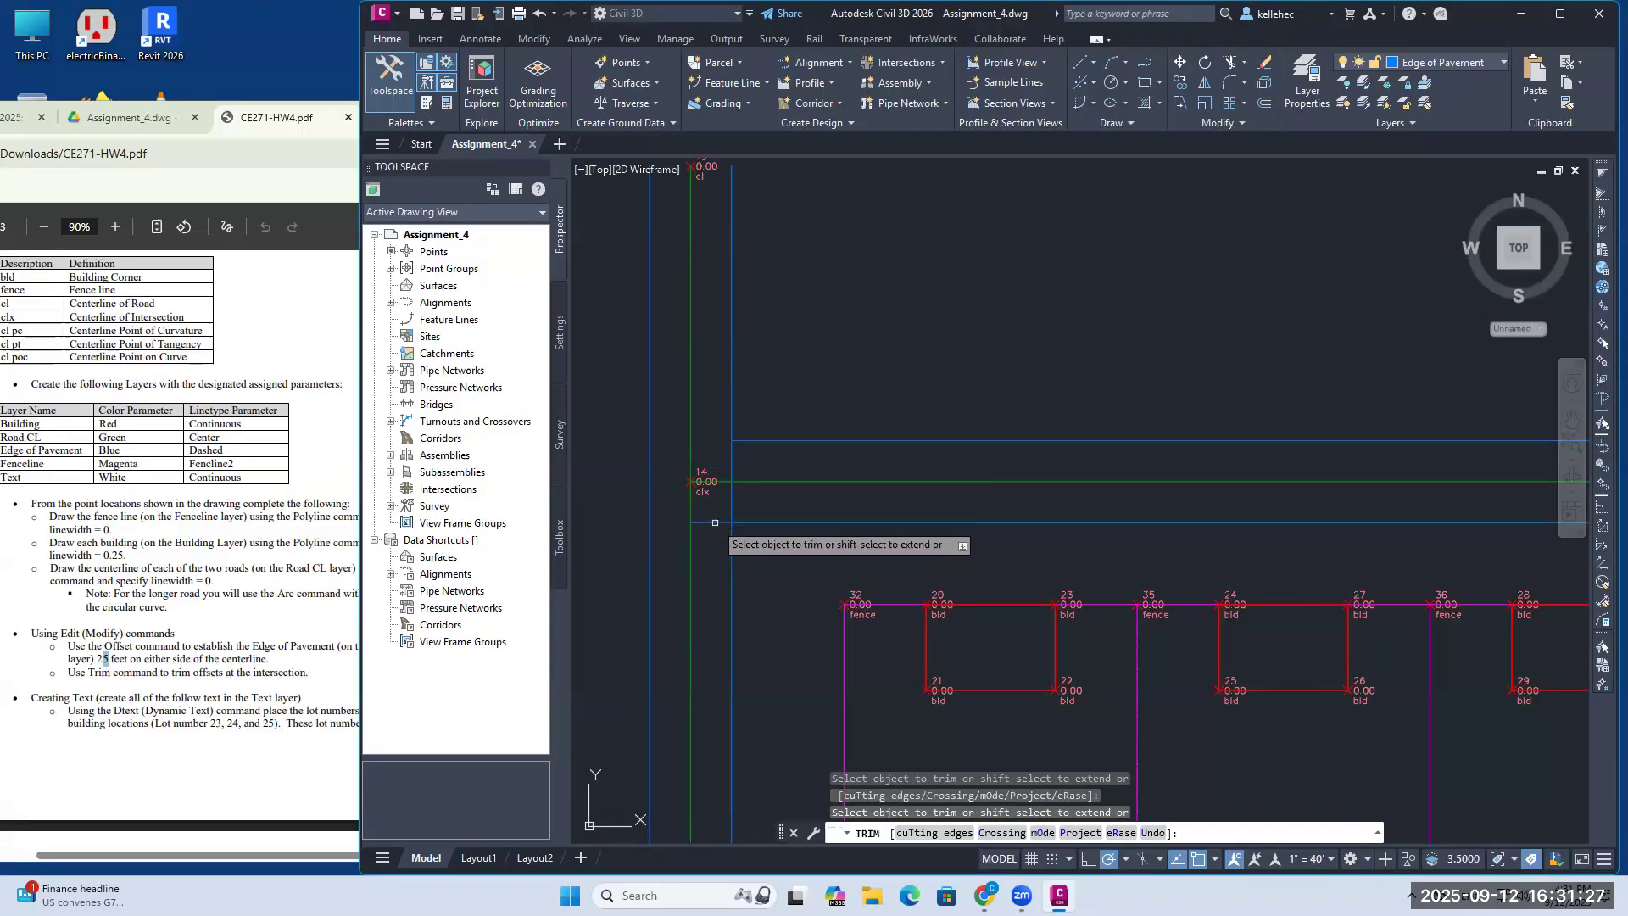
scroll(720, 507, "up", 3)
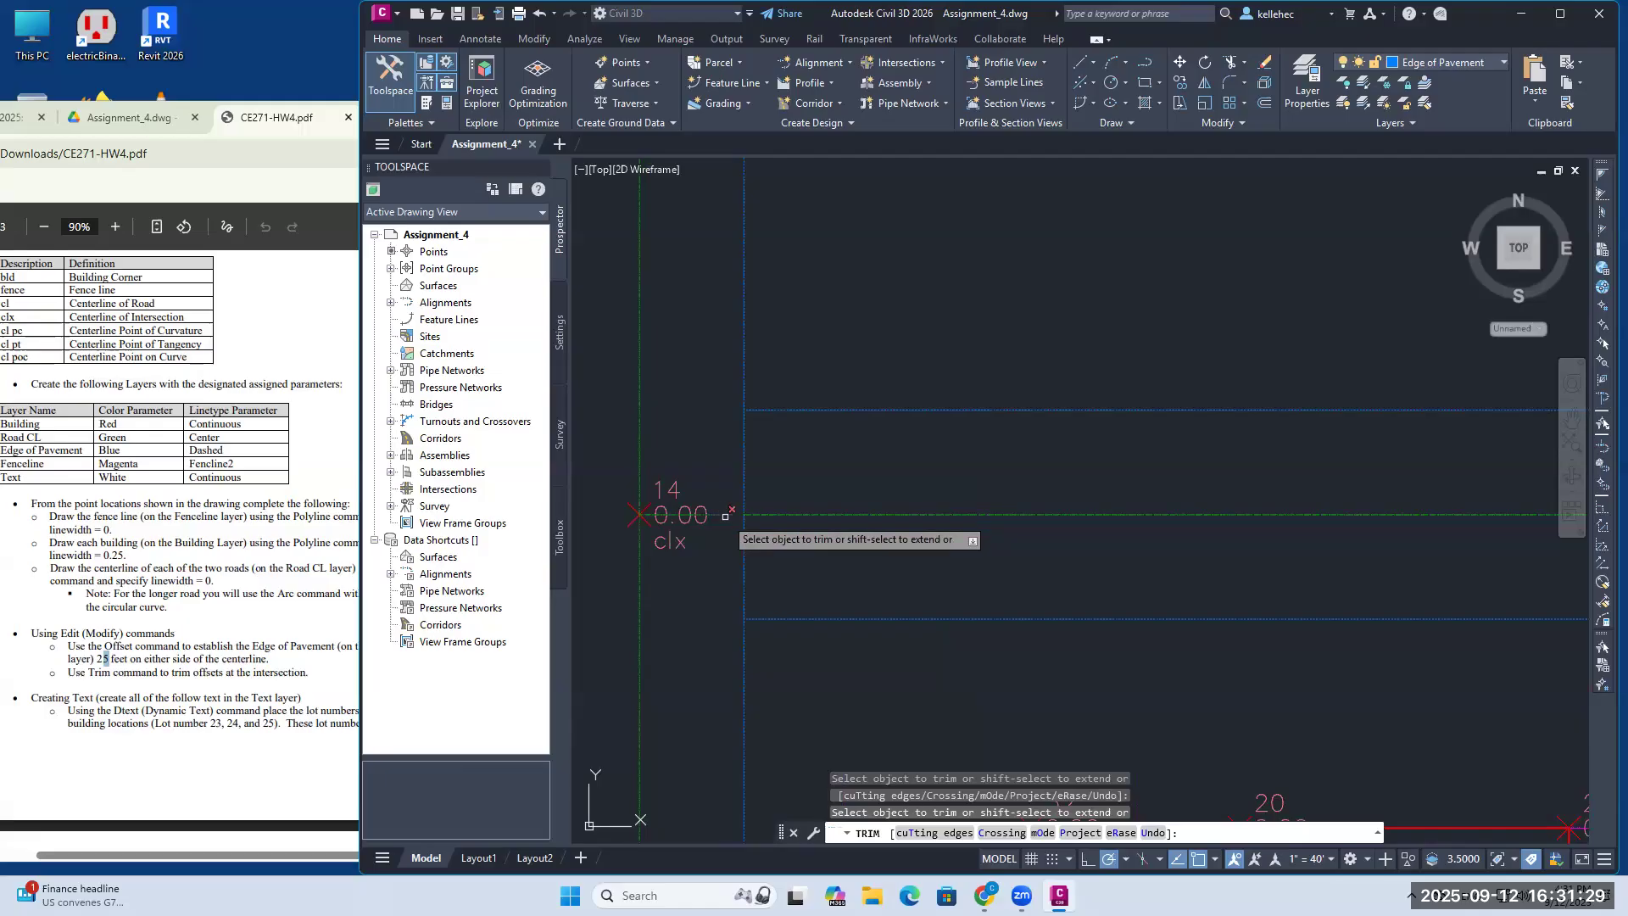
scroll(702, 511, "up", 2)
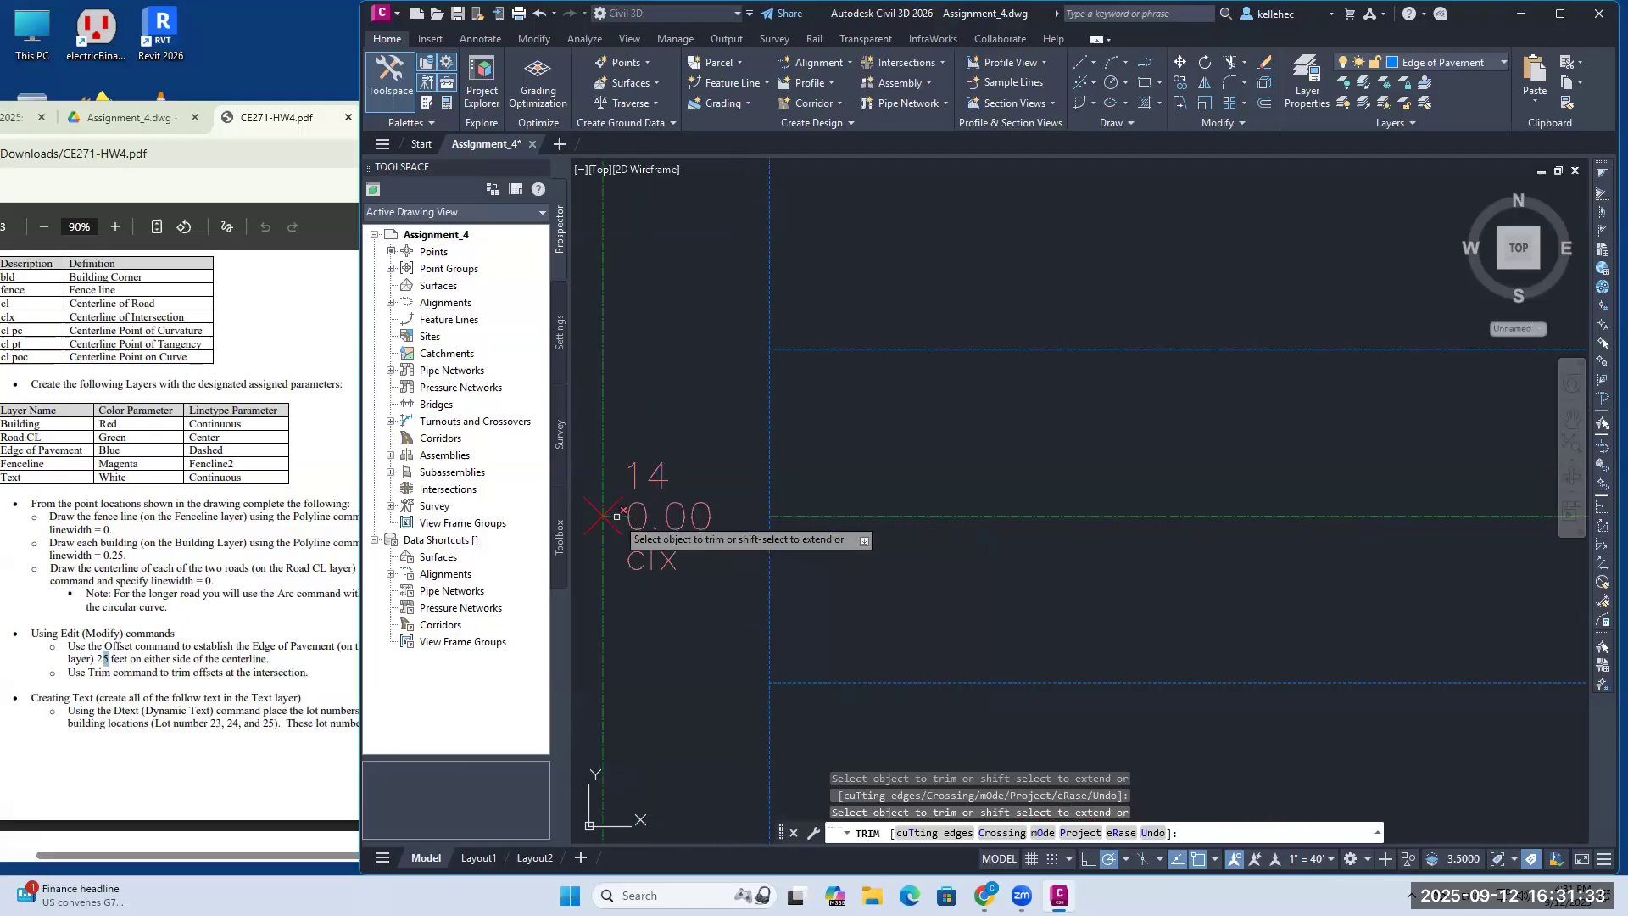
scroll(744, 508, "down", 3)
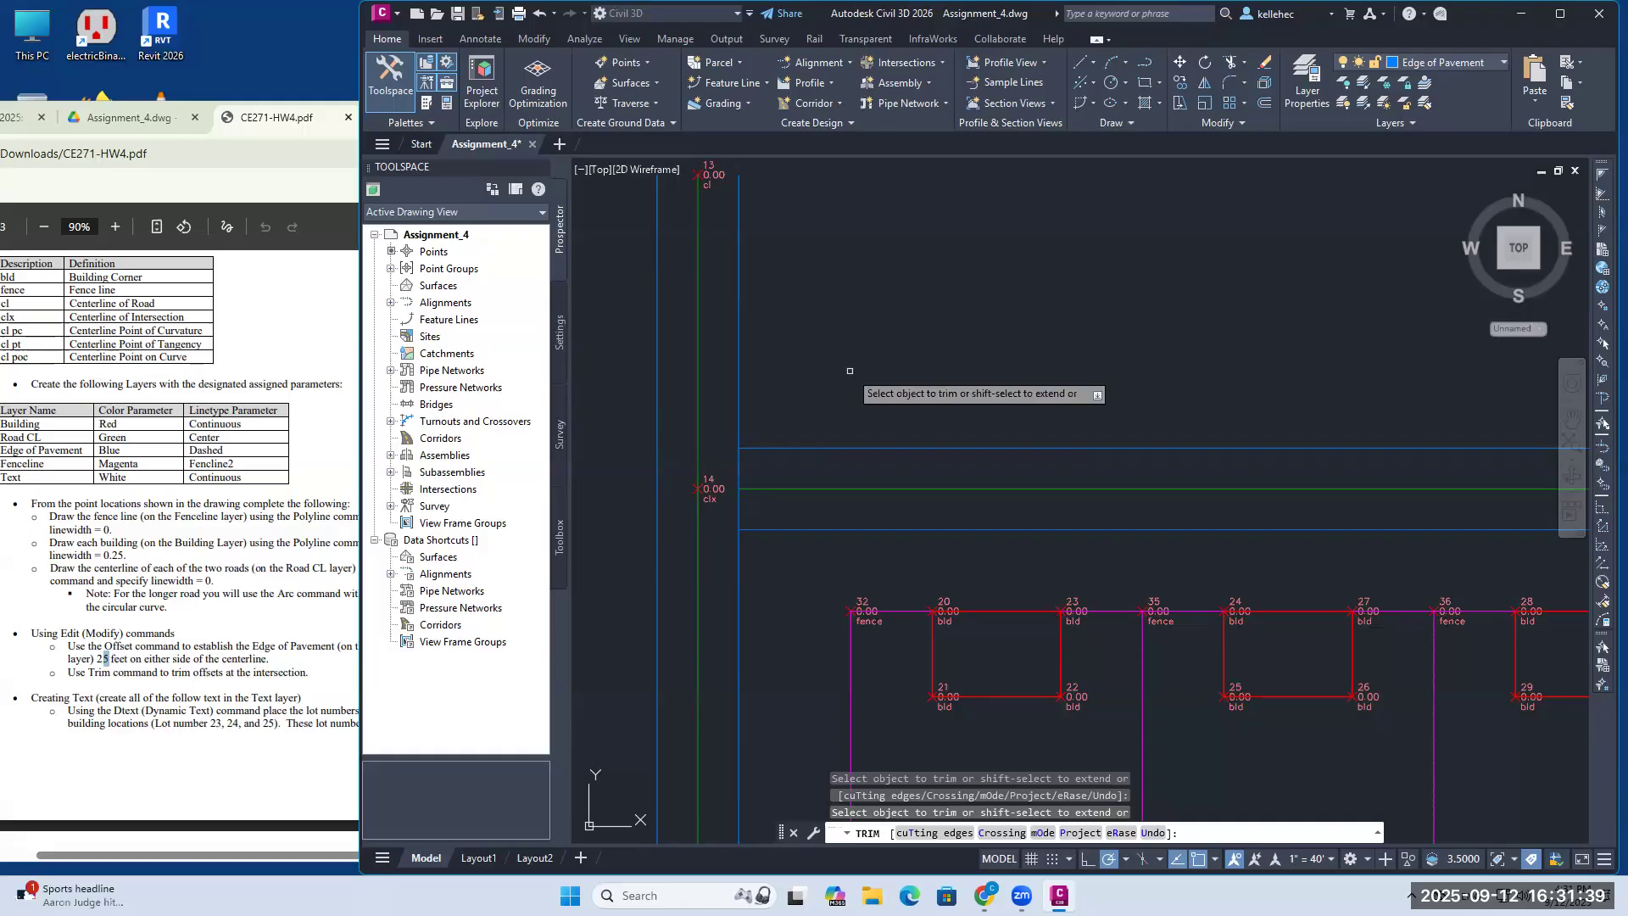
key("Escape")
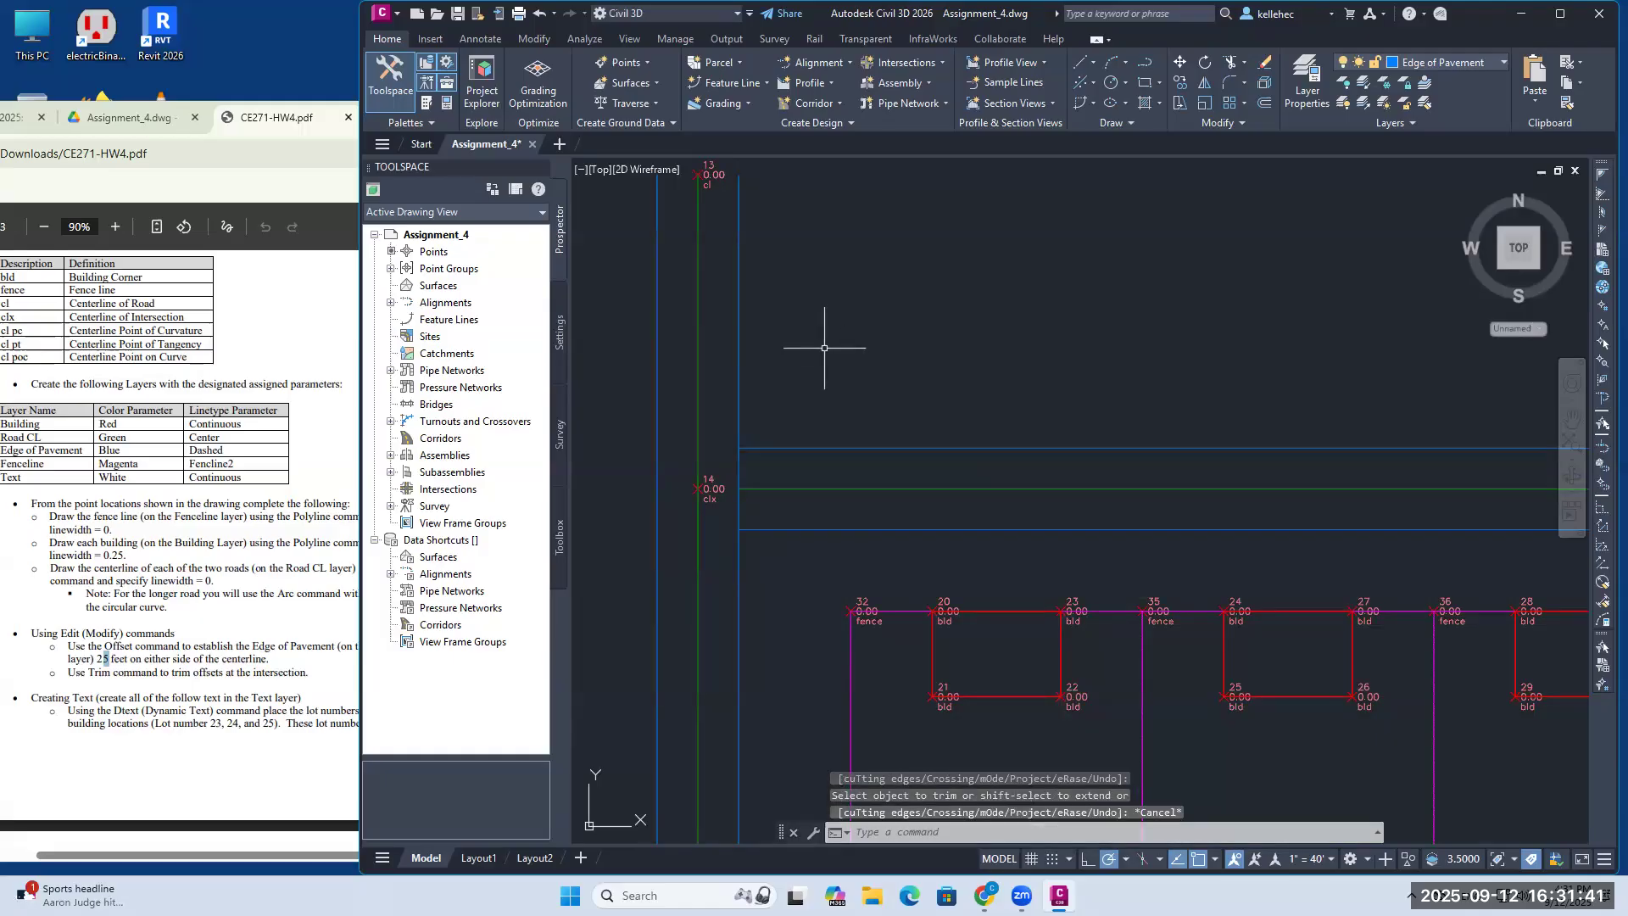
key("ctrl+z")
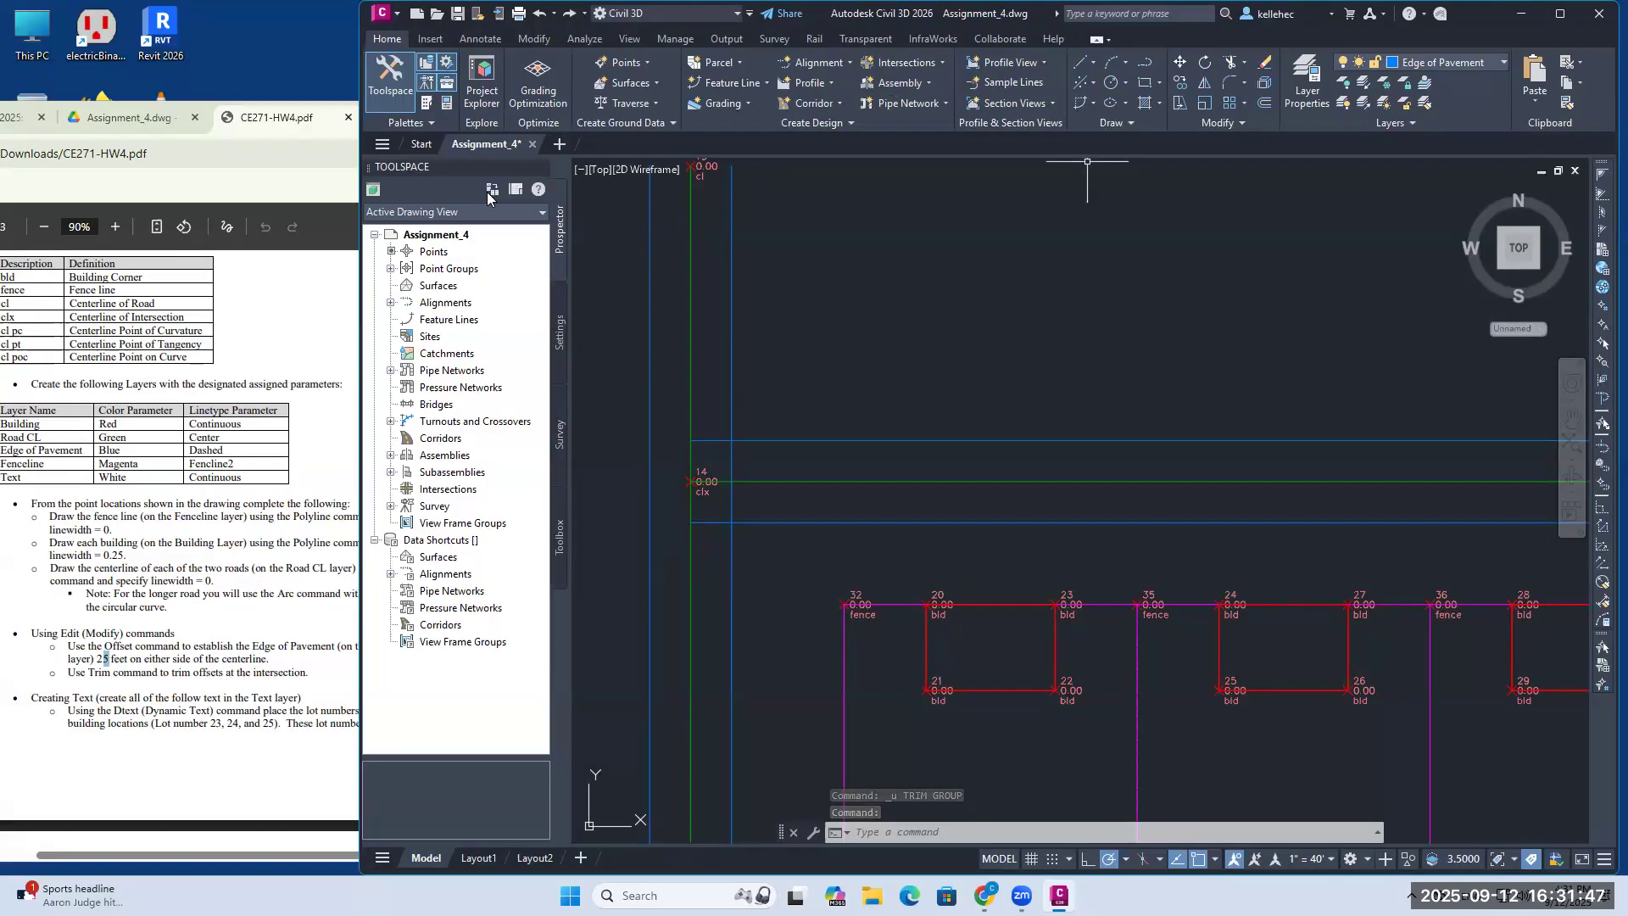
key("ctrl+z")
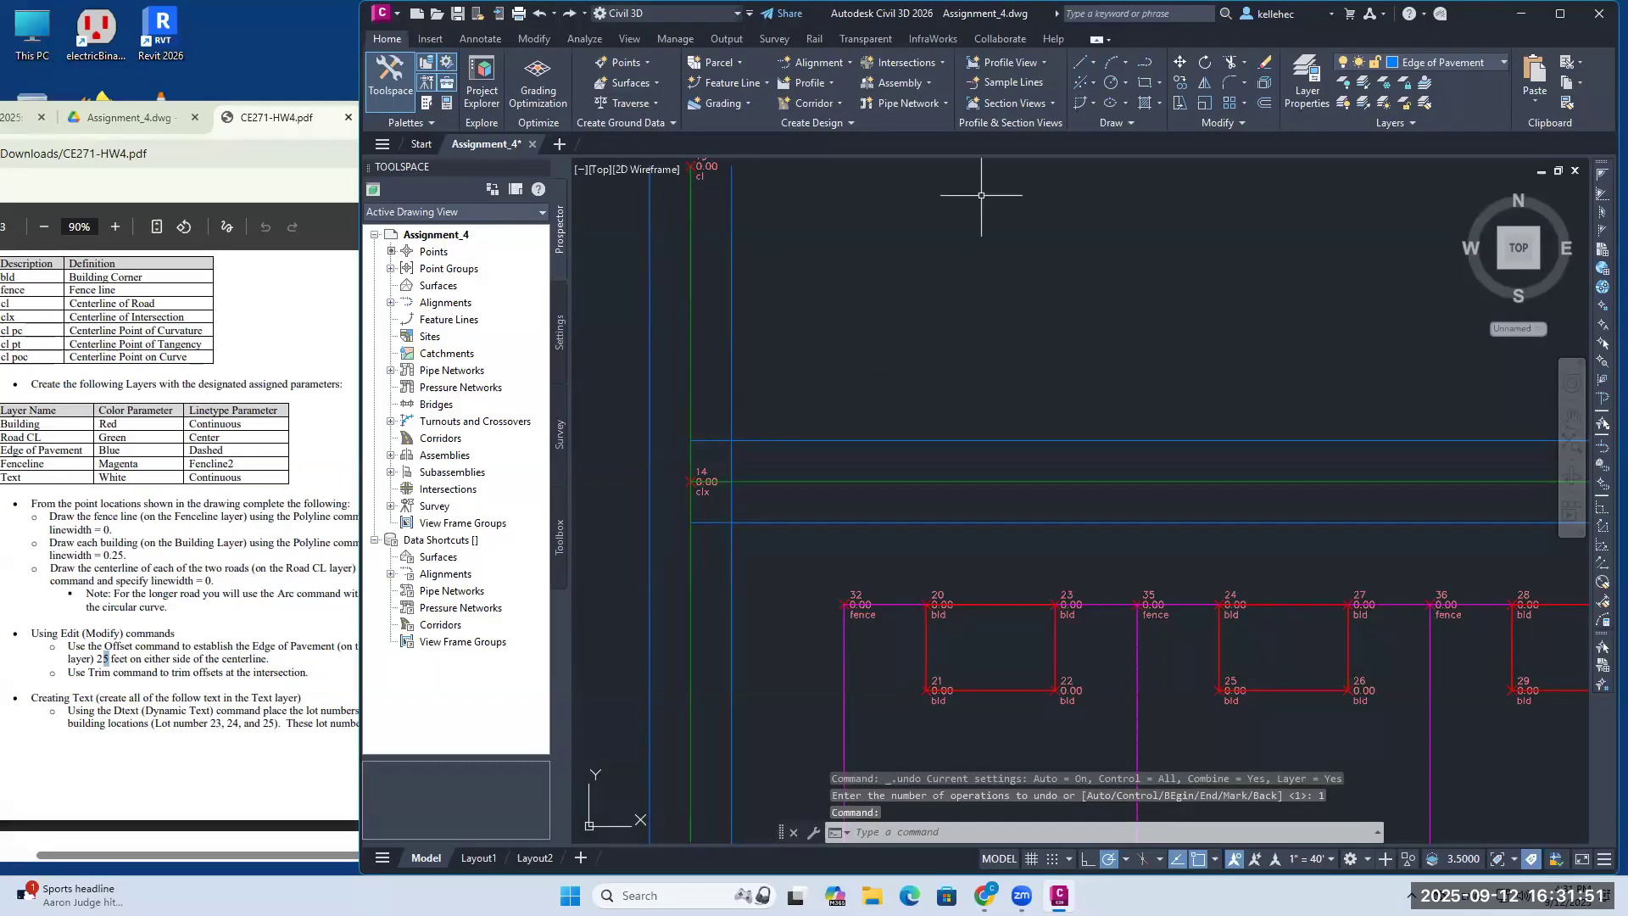
Step: Re-trim the upper and lower offset stubs and the crossing piece at the road entrance
left_click(1230, 62)
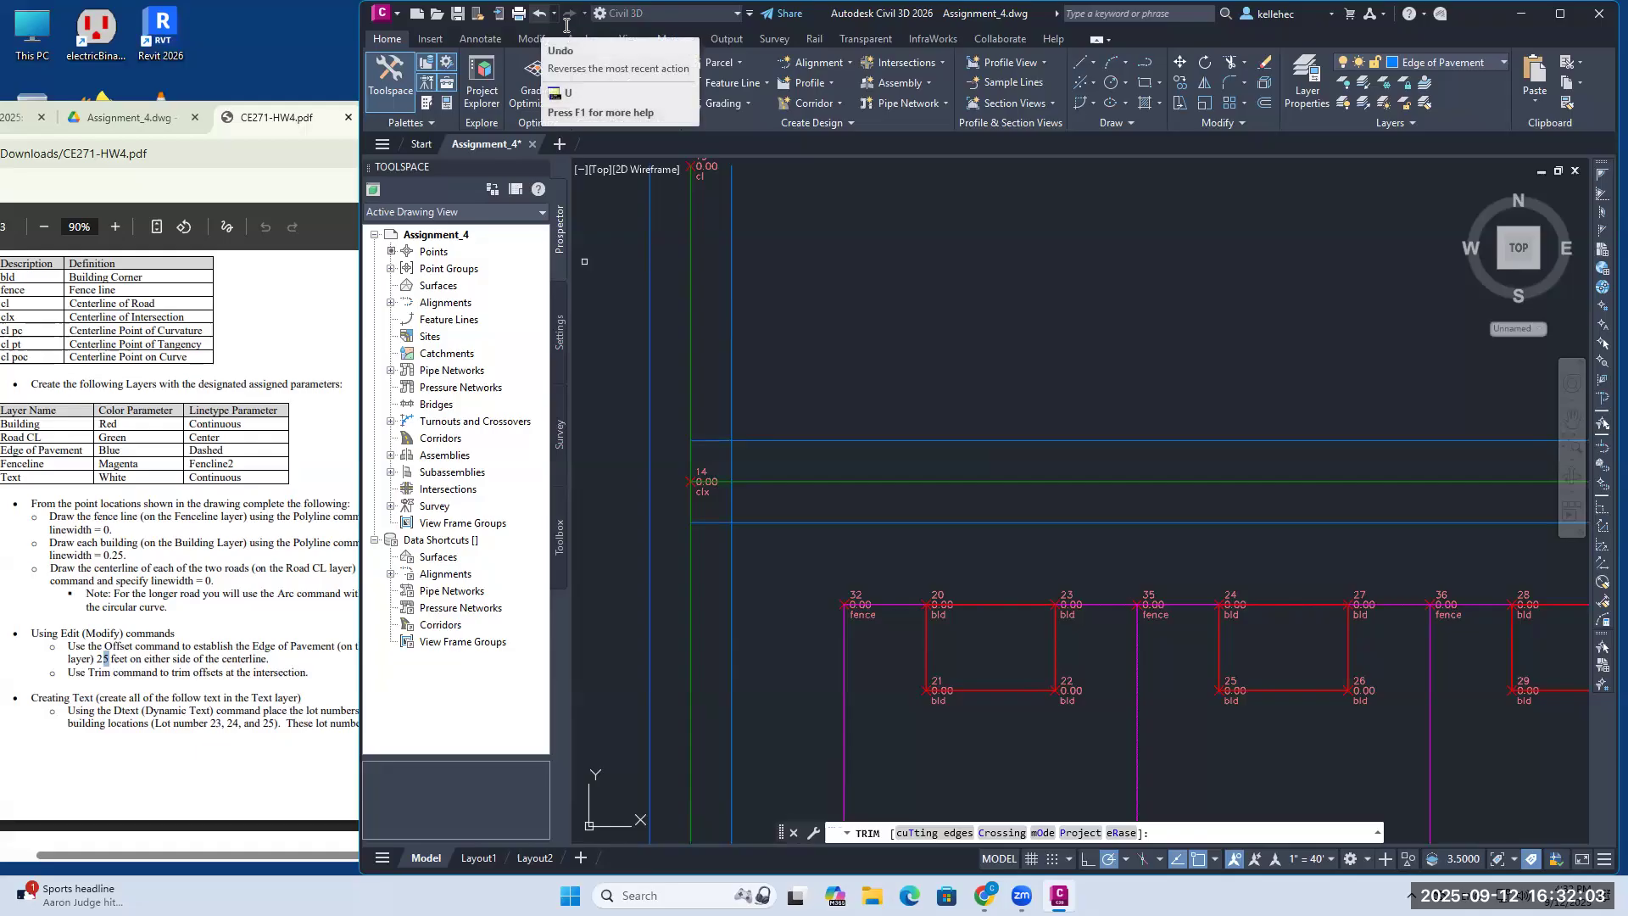
left_click(715, 442)
left_click(719, 522)
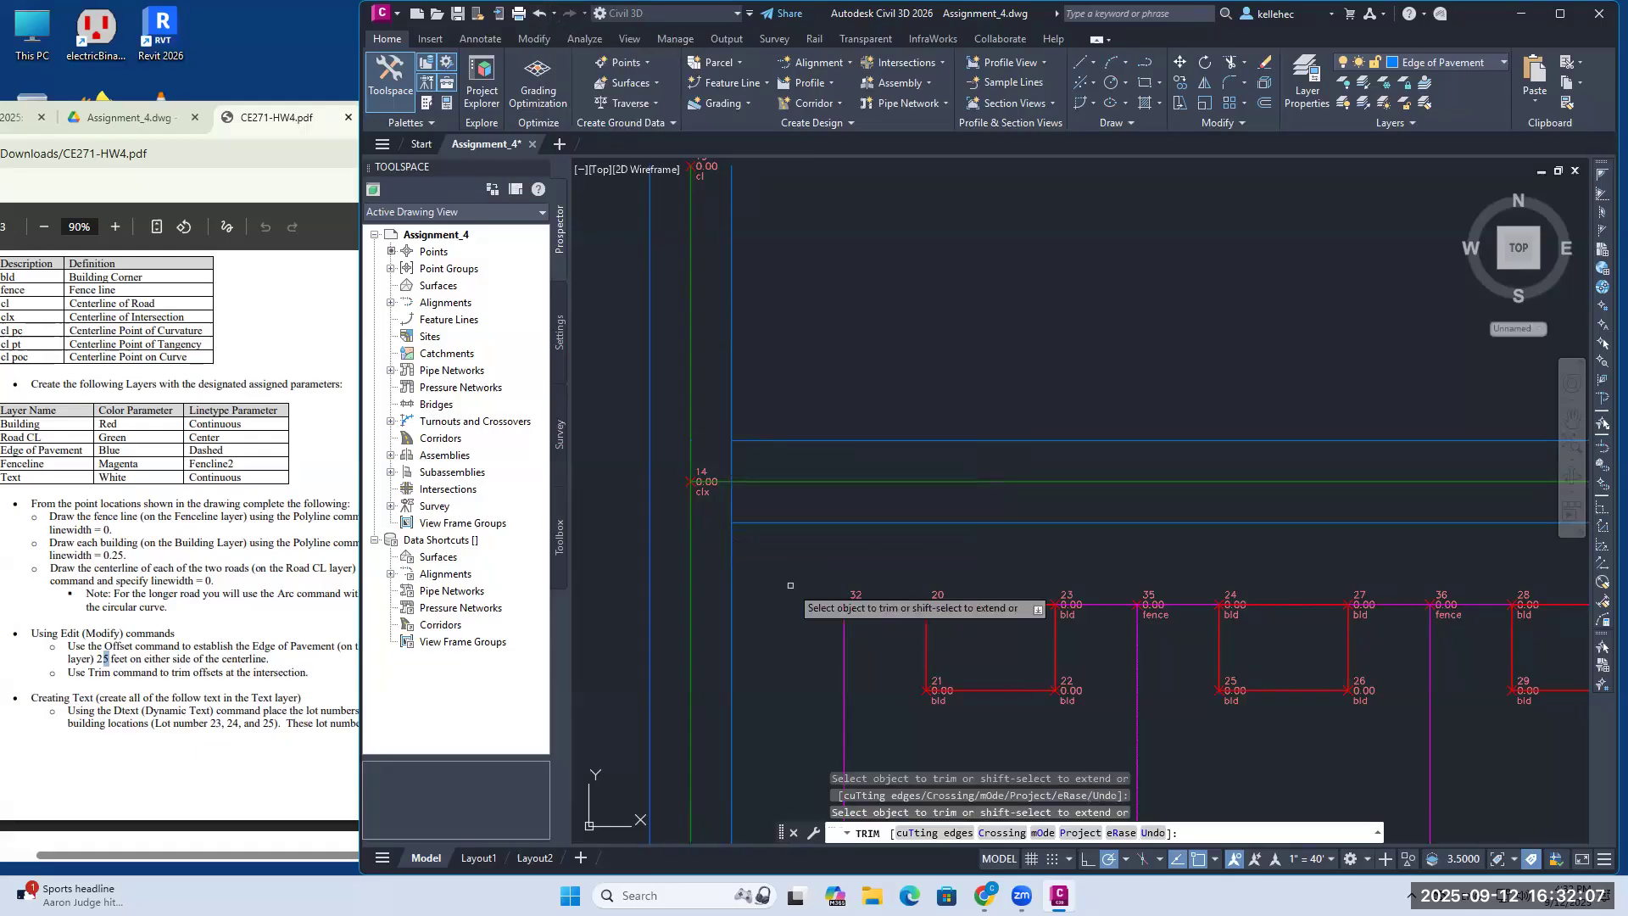
left_click(731, 462)
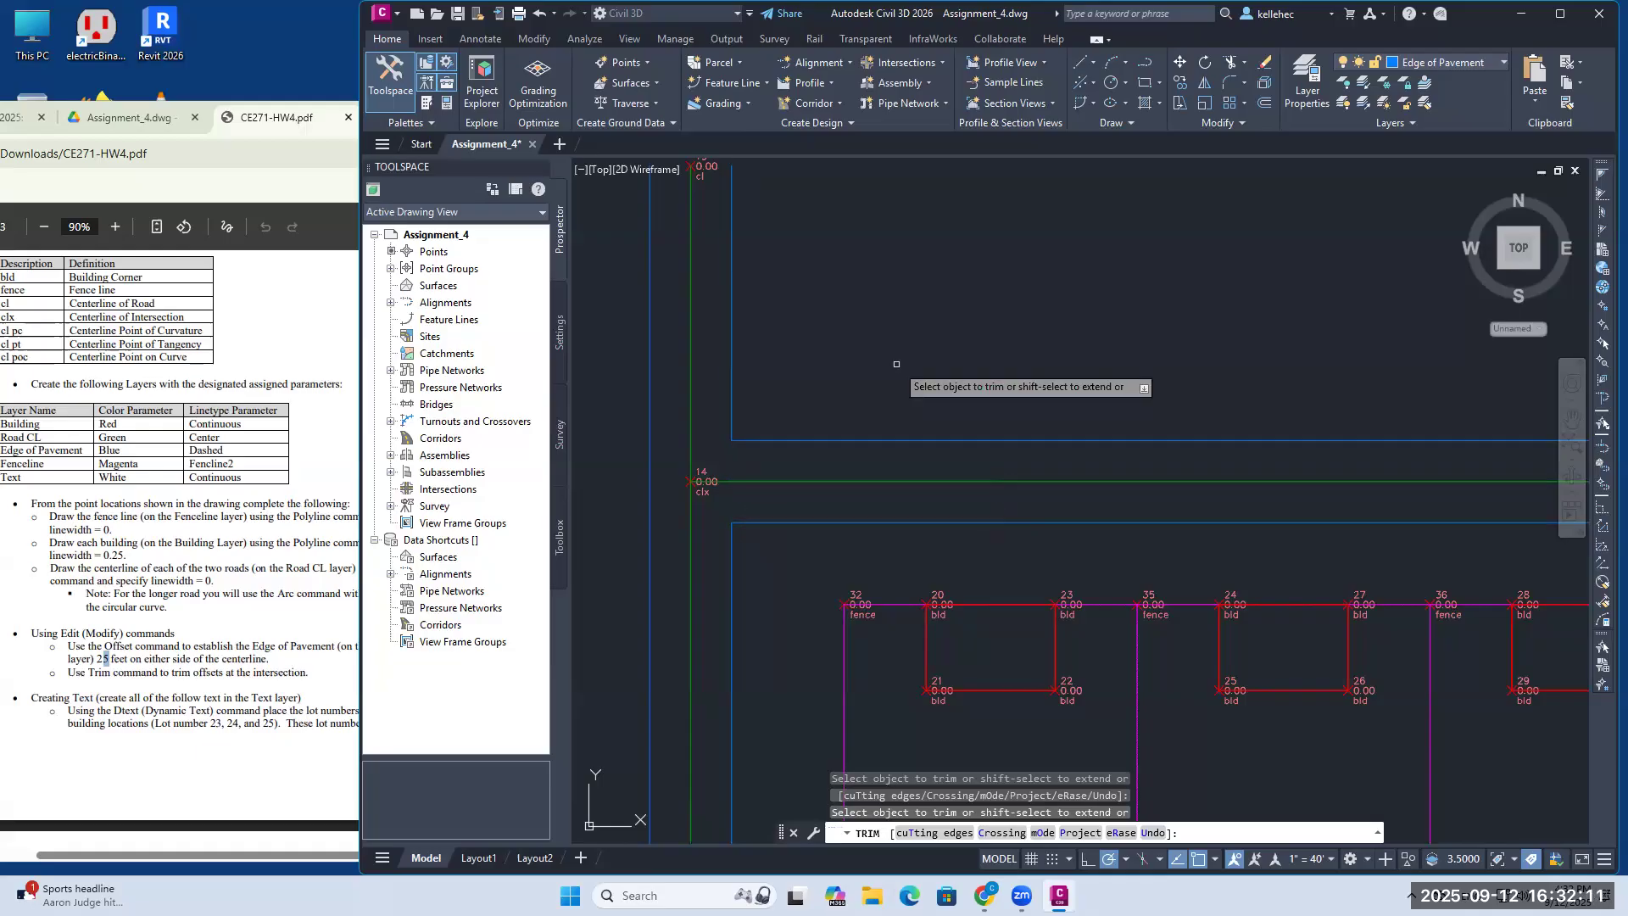
key("Escape")
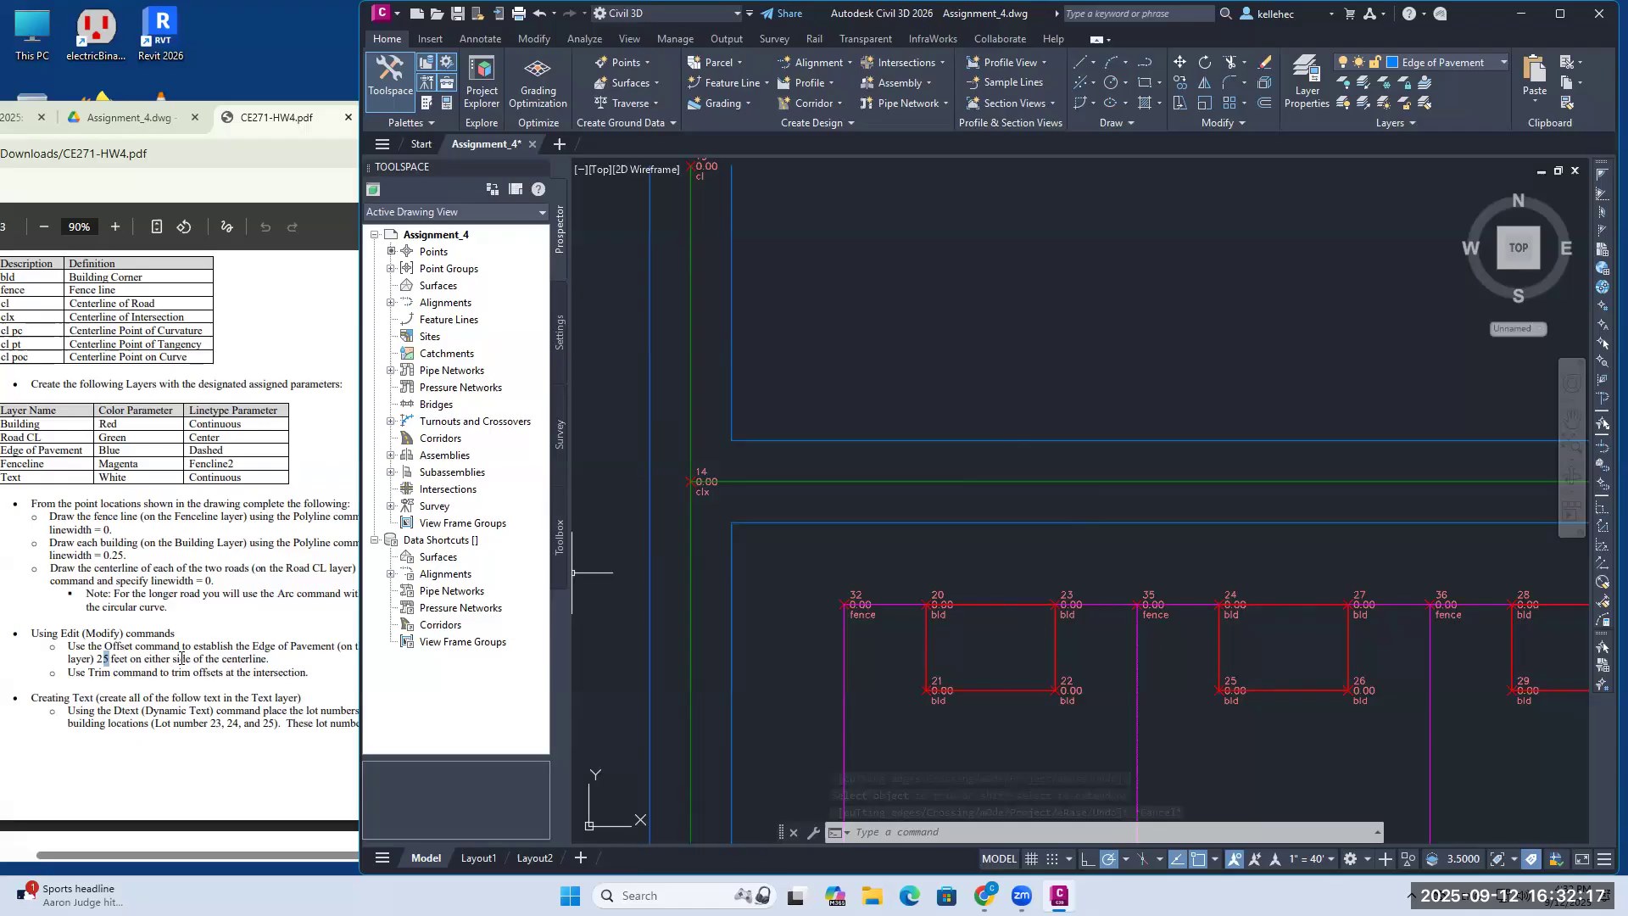
scroll(181, 658, "down", 1)
scroll(182, 658, "down", 2)
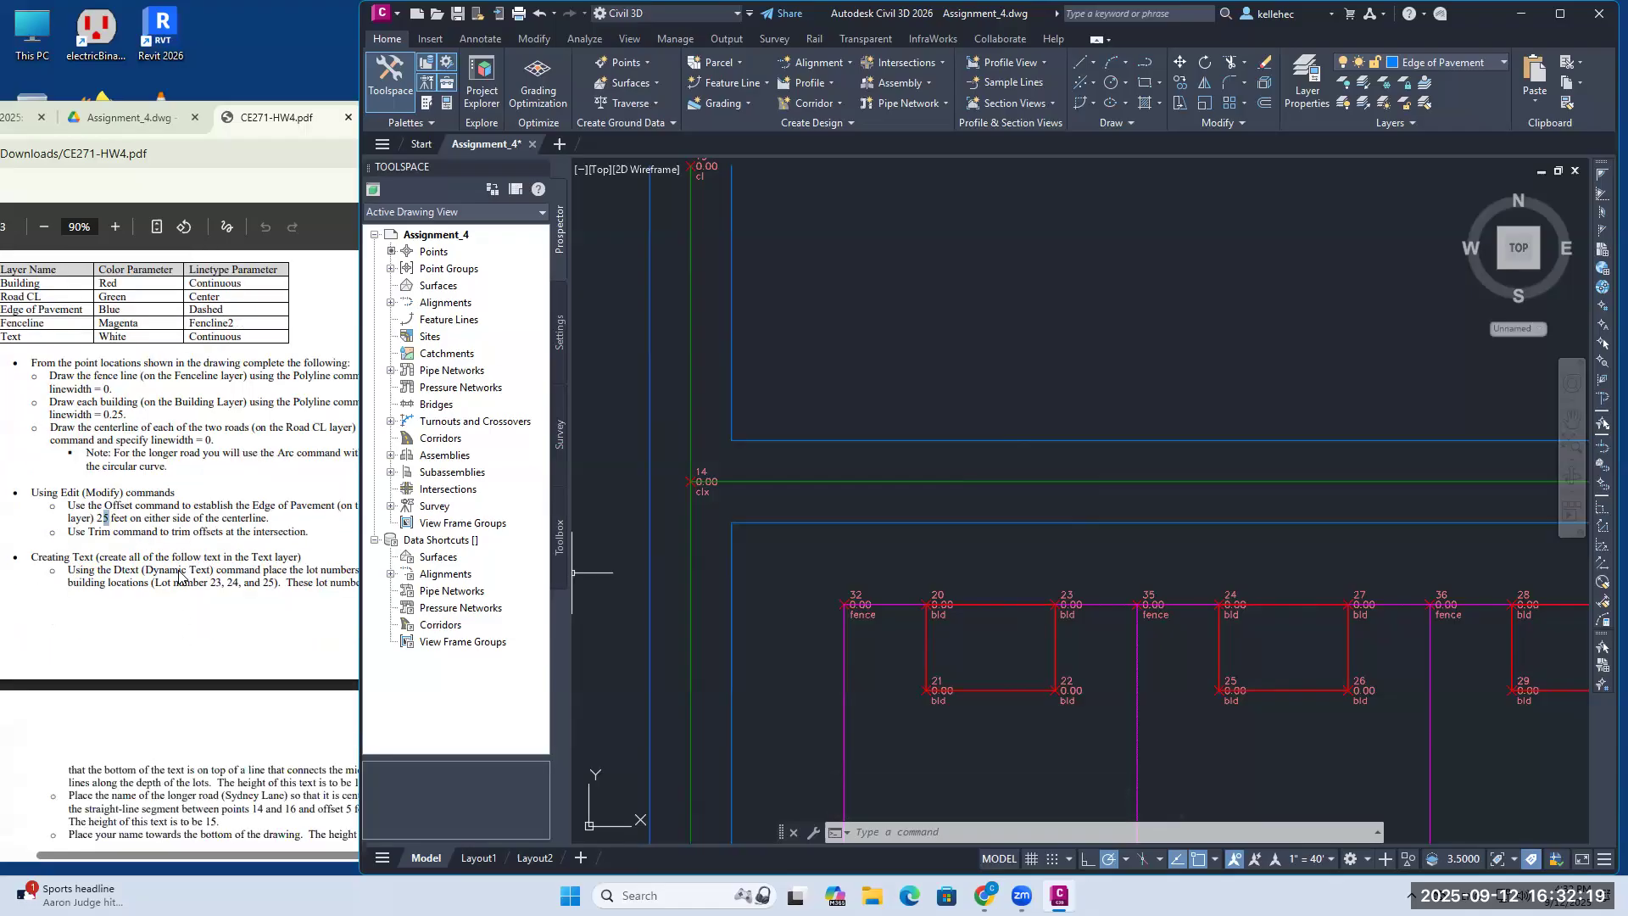
scroll(179, 543, "down", 1)
left_click(242, 542)
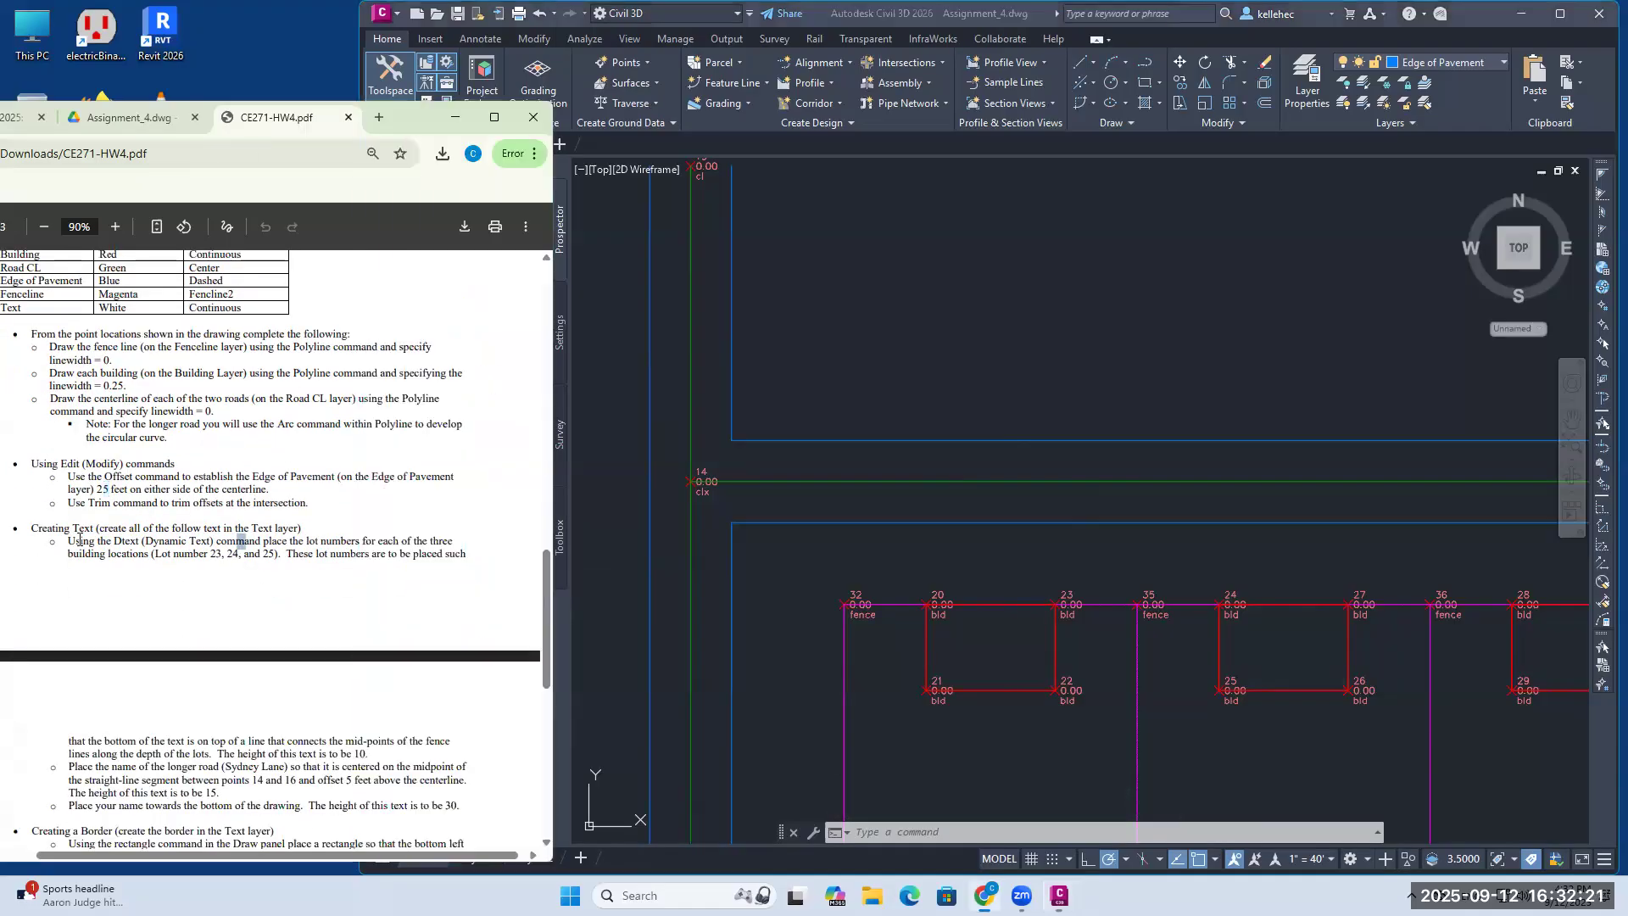
left_click_drag(69, 541, 459, 556)
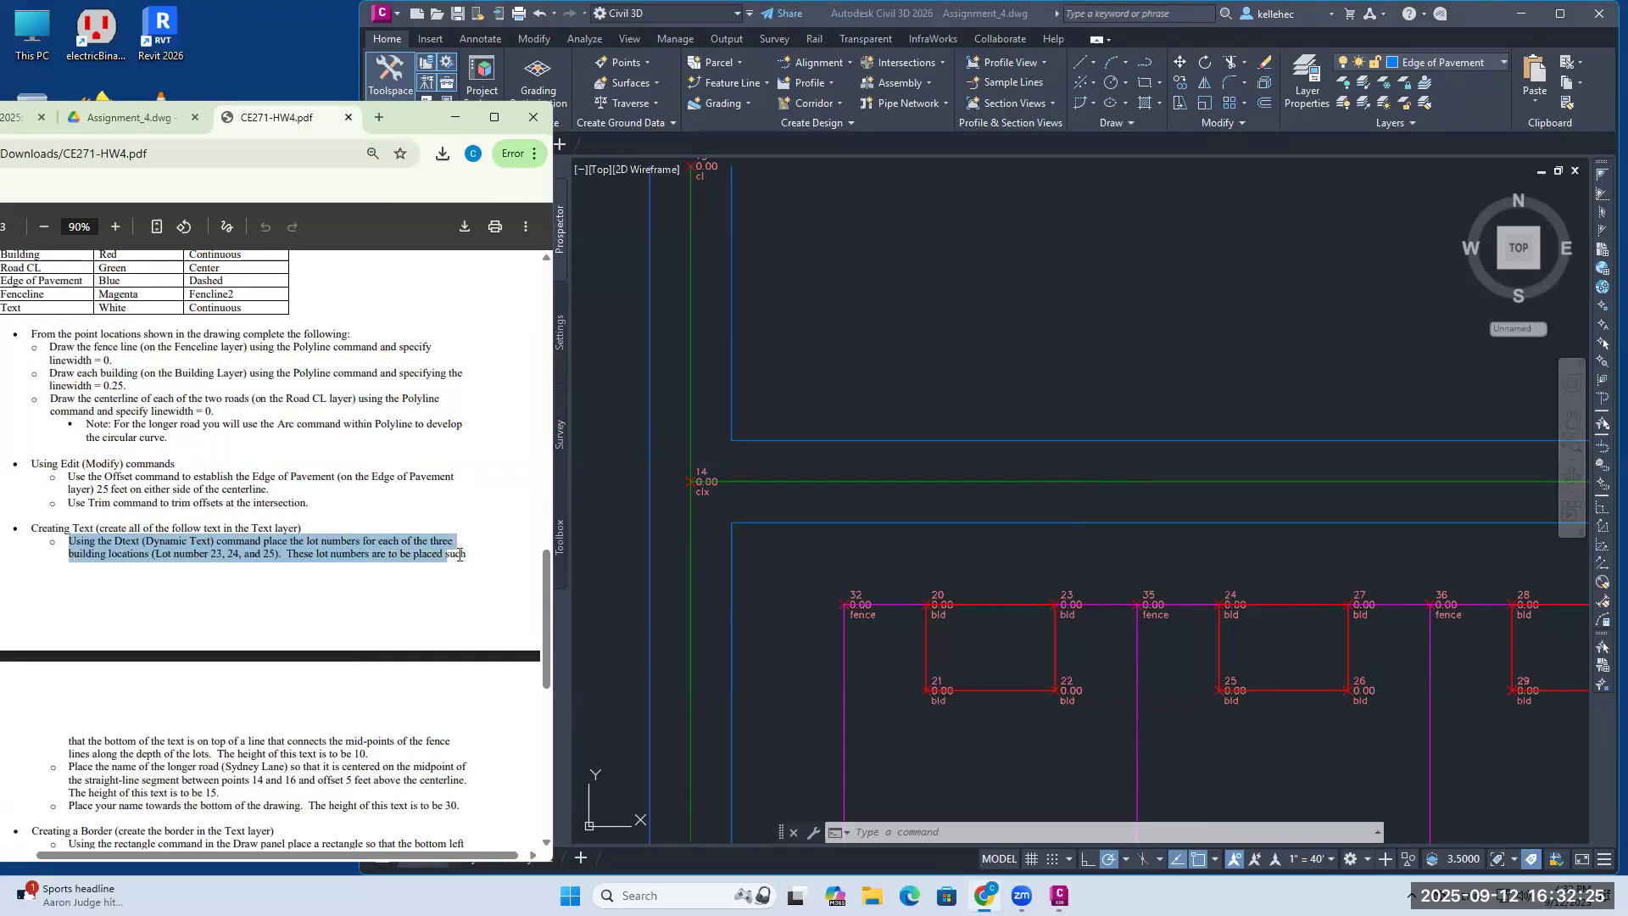
left_click(207, 557)
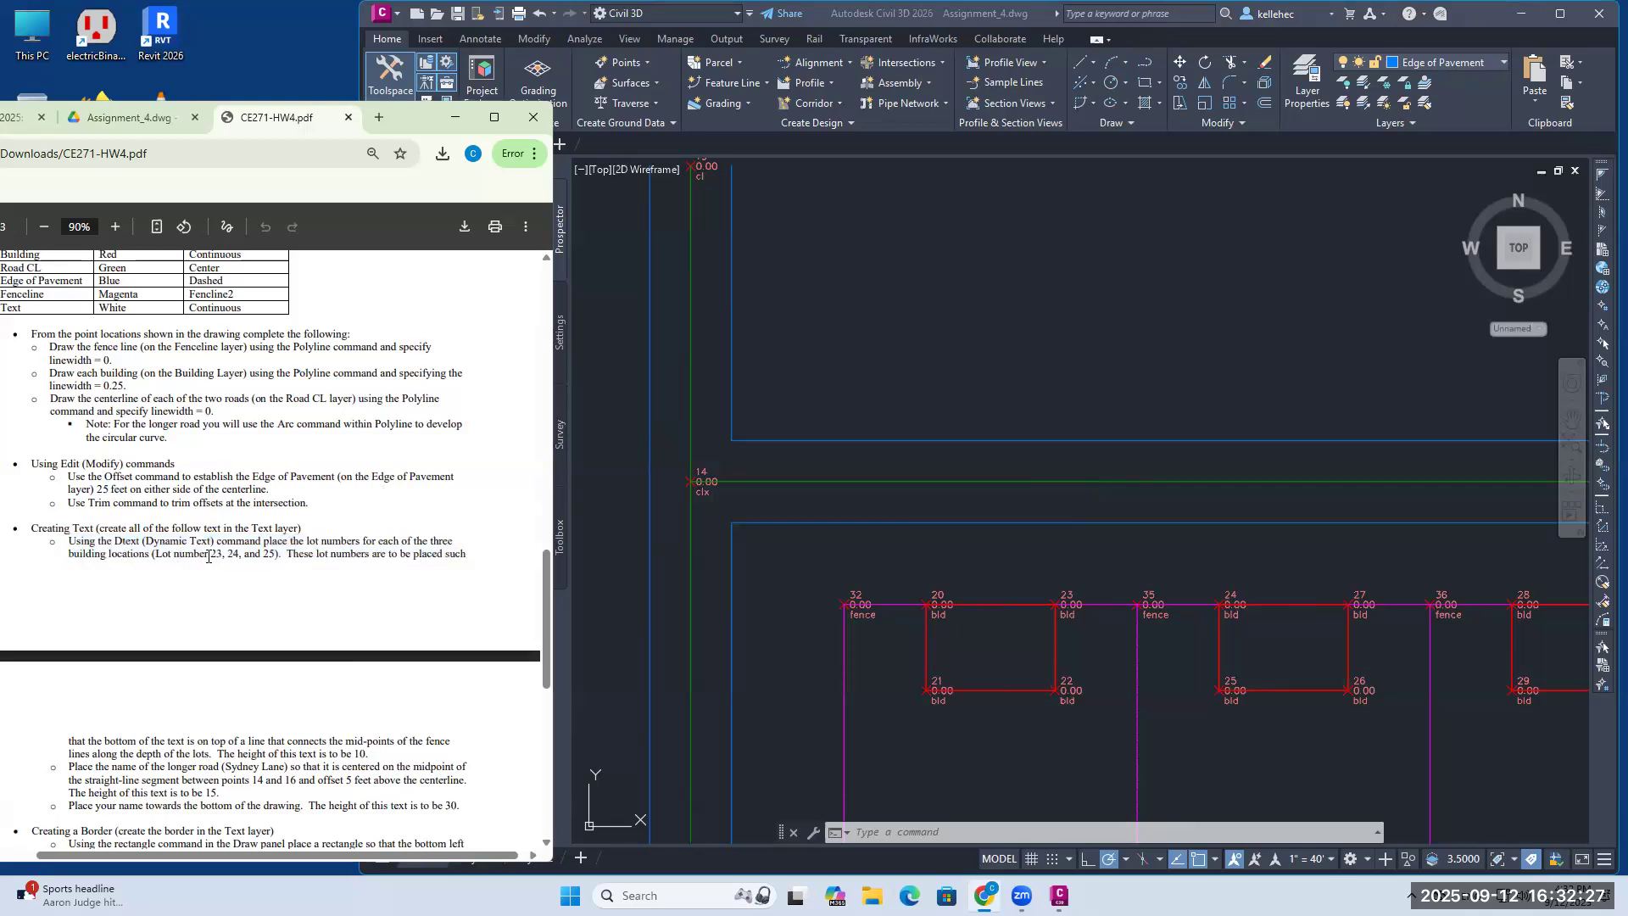
left_click_drag(178, 557, 273, 553)
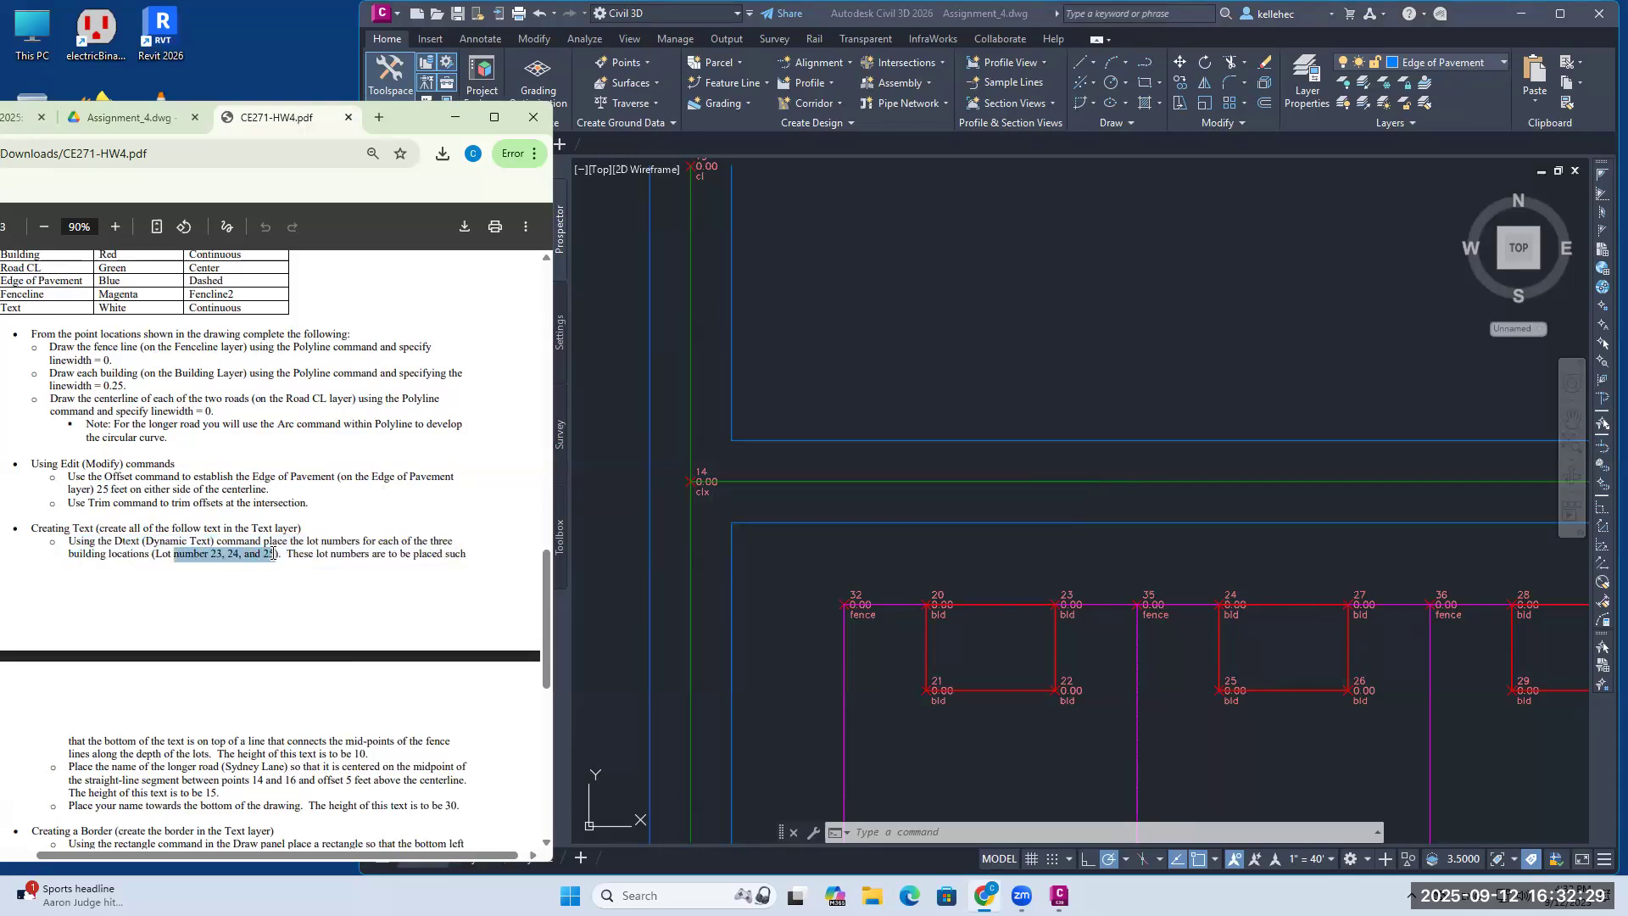
left_click(316, 541)
scroll(373, 492, "up", 2)
scroll(427, 437, "down", 5)
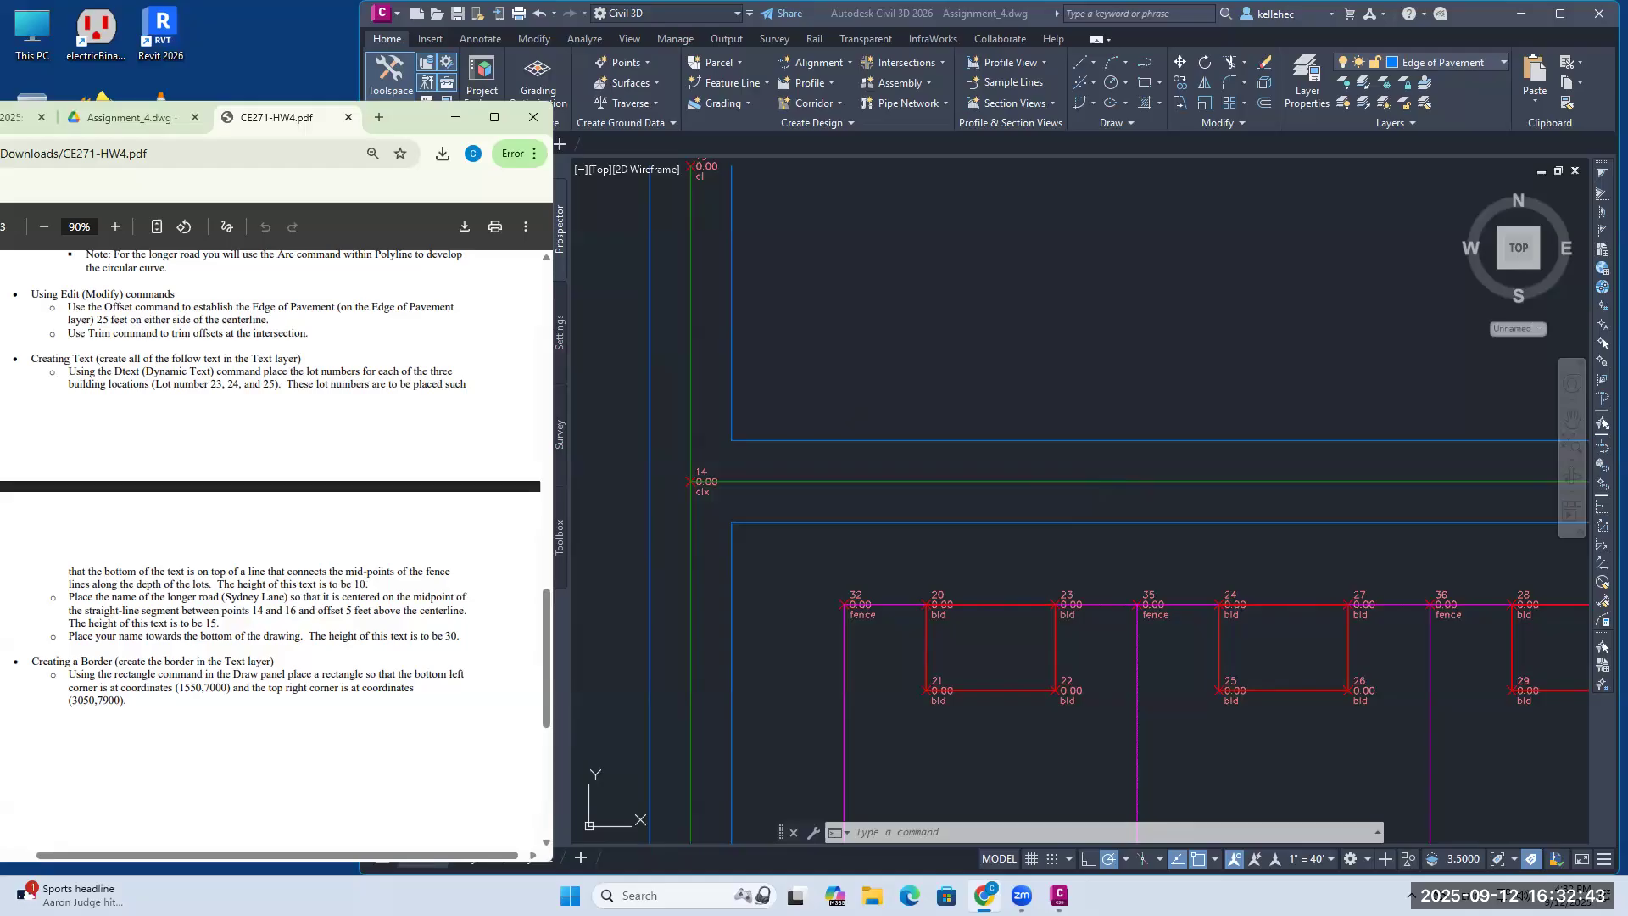
left_click(937, 373)
left_click(971, 398)
middle_click_drag(974, 403, 946, 165)
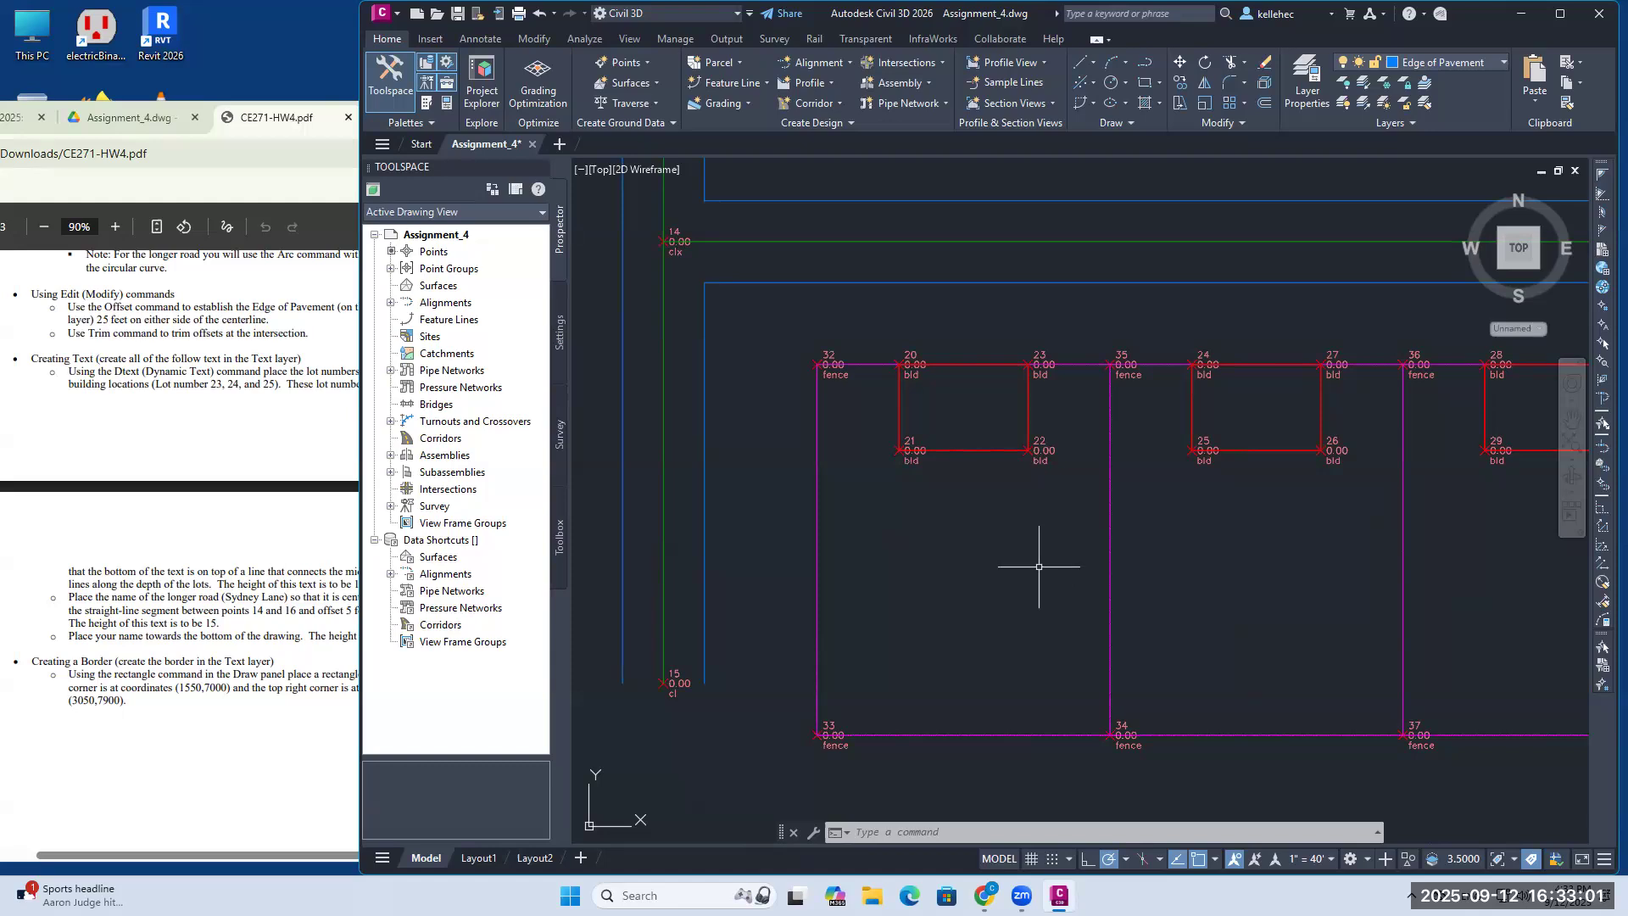
Step: Start DTEXT, cancel, then rerun it so it awaits the first lot number's center point
type("dte")
key("Return")
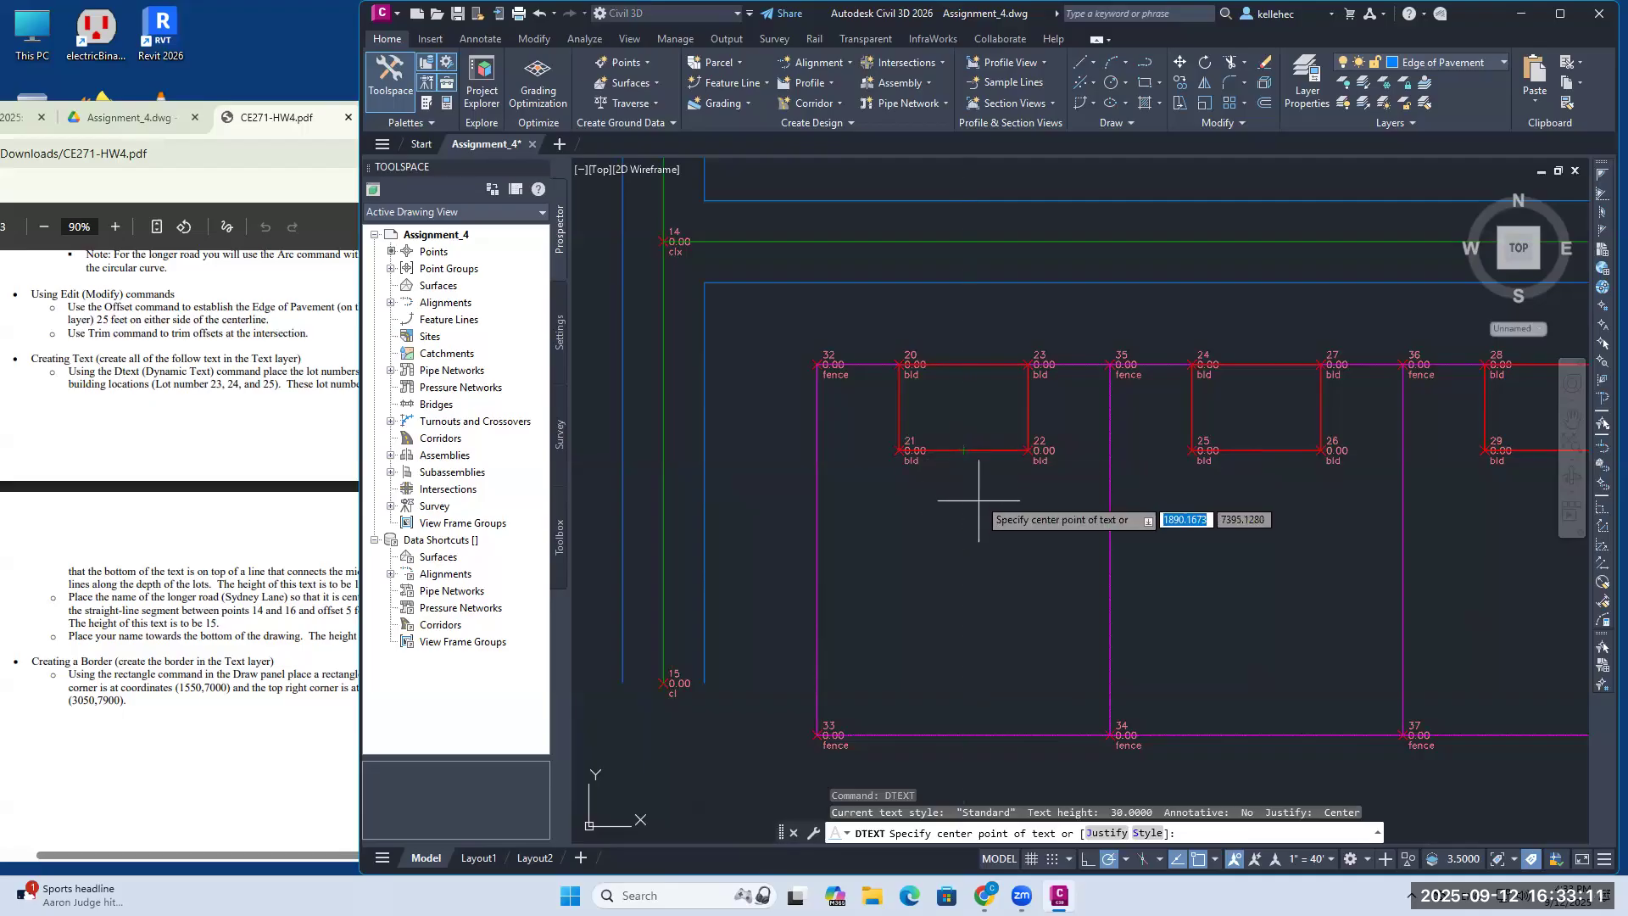
key("Escape")
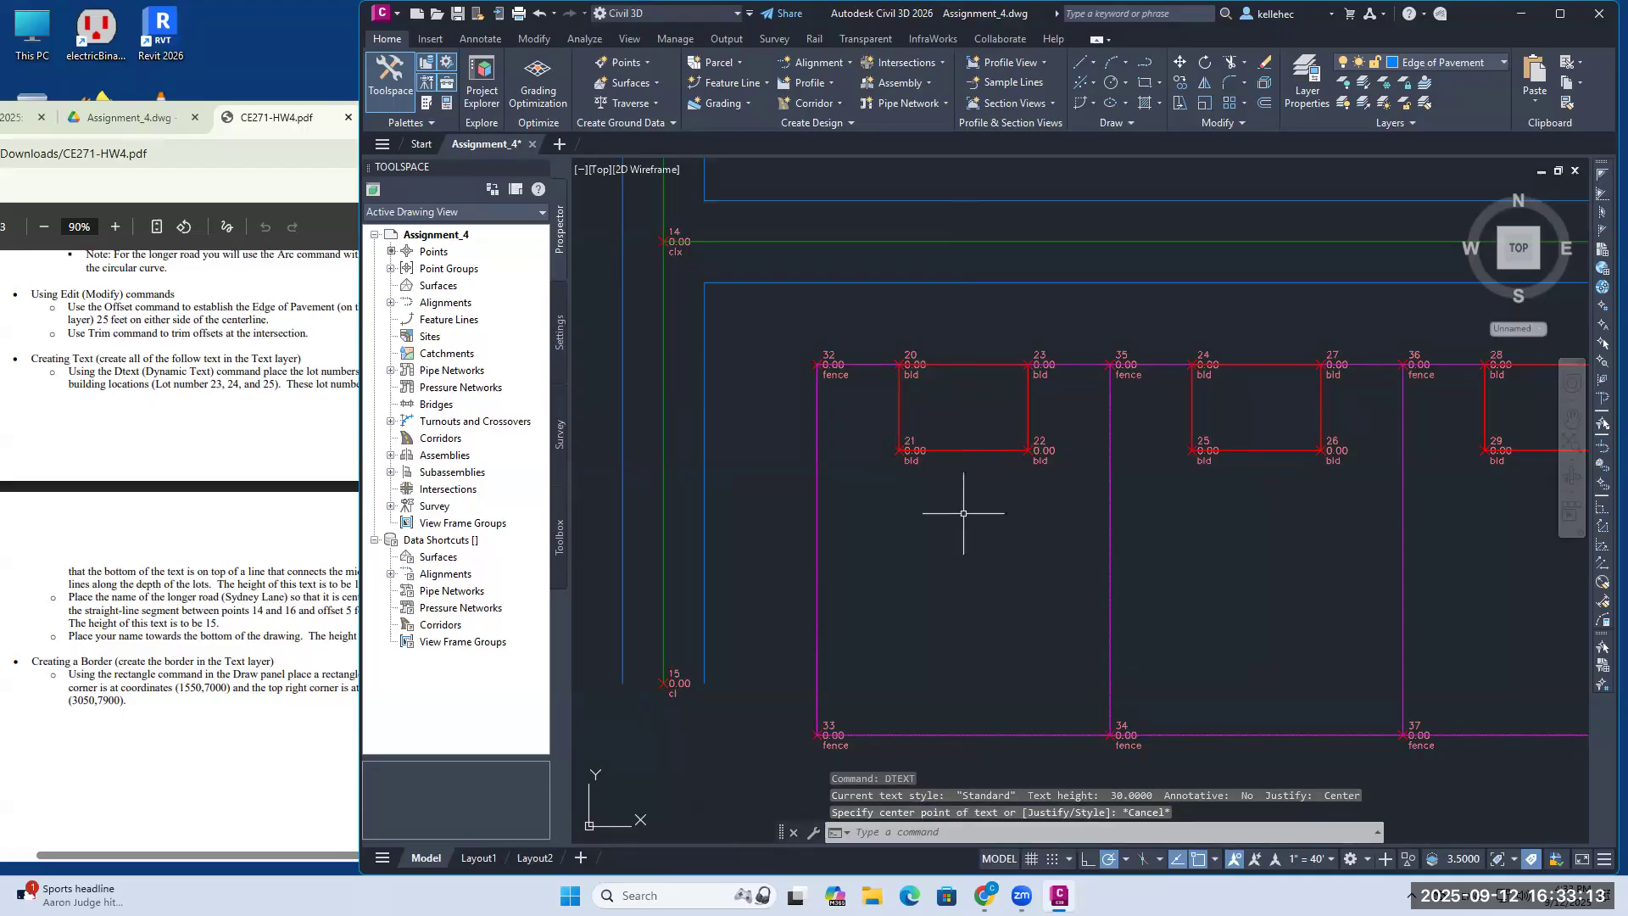
type("DETExt")
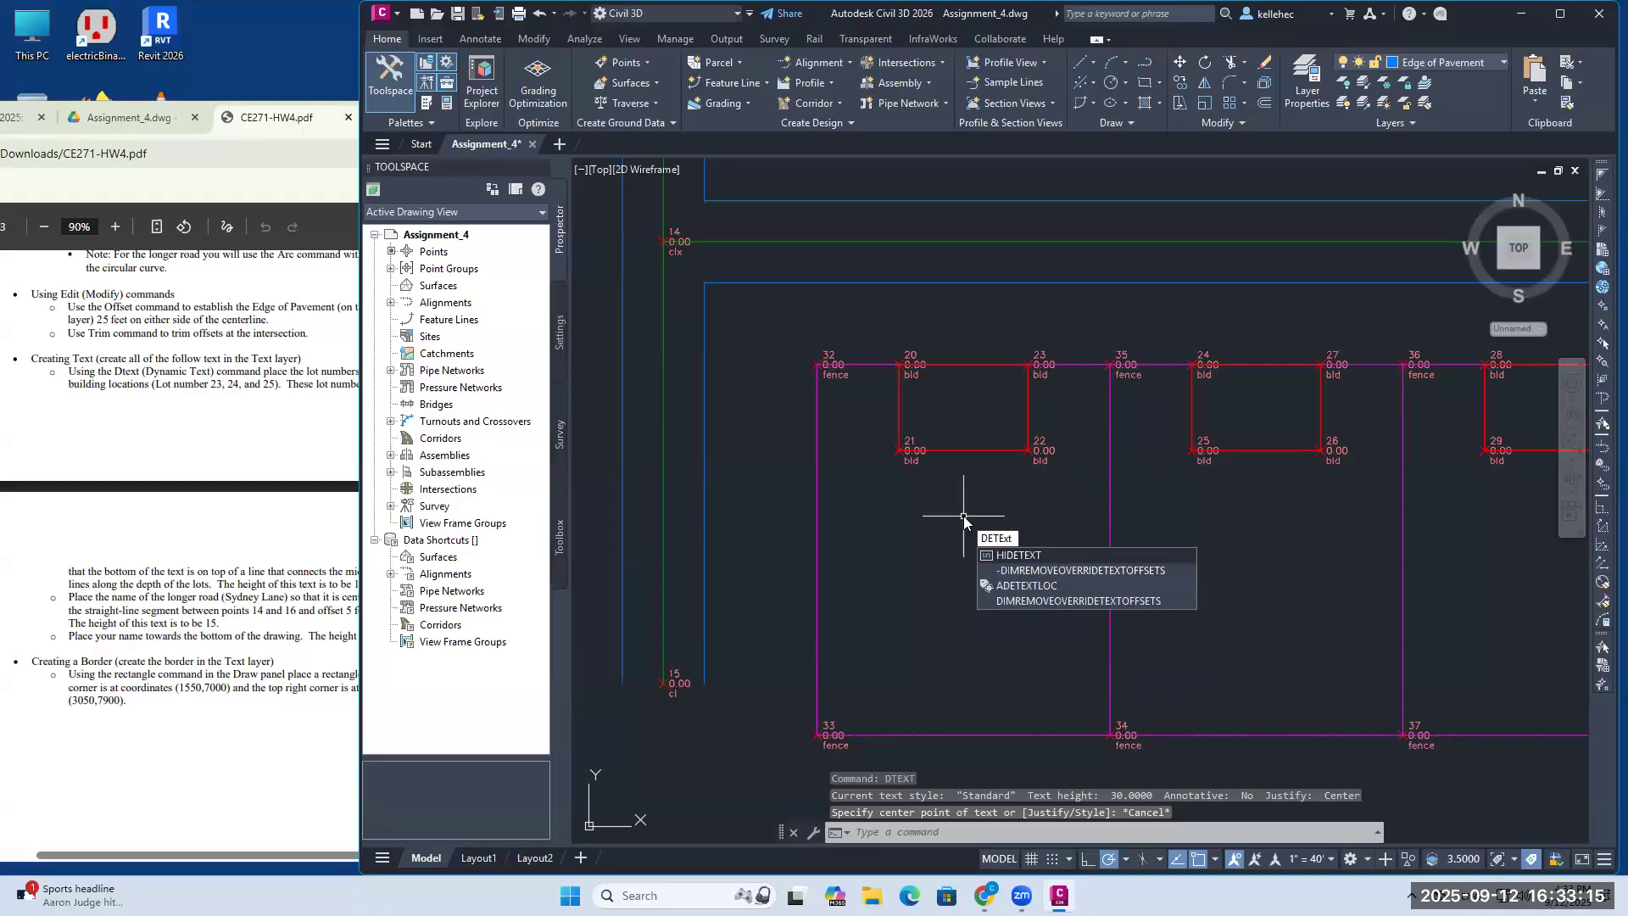
key("BackSpace")
key("BackSpace")
type("T")
key("Return")
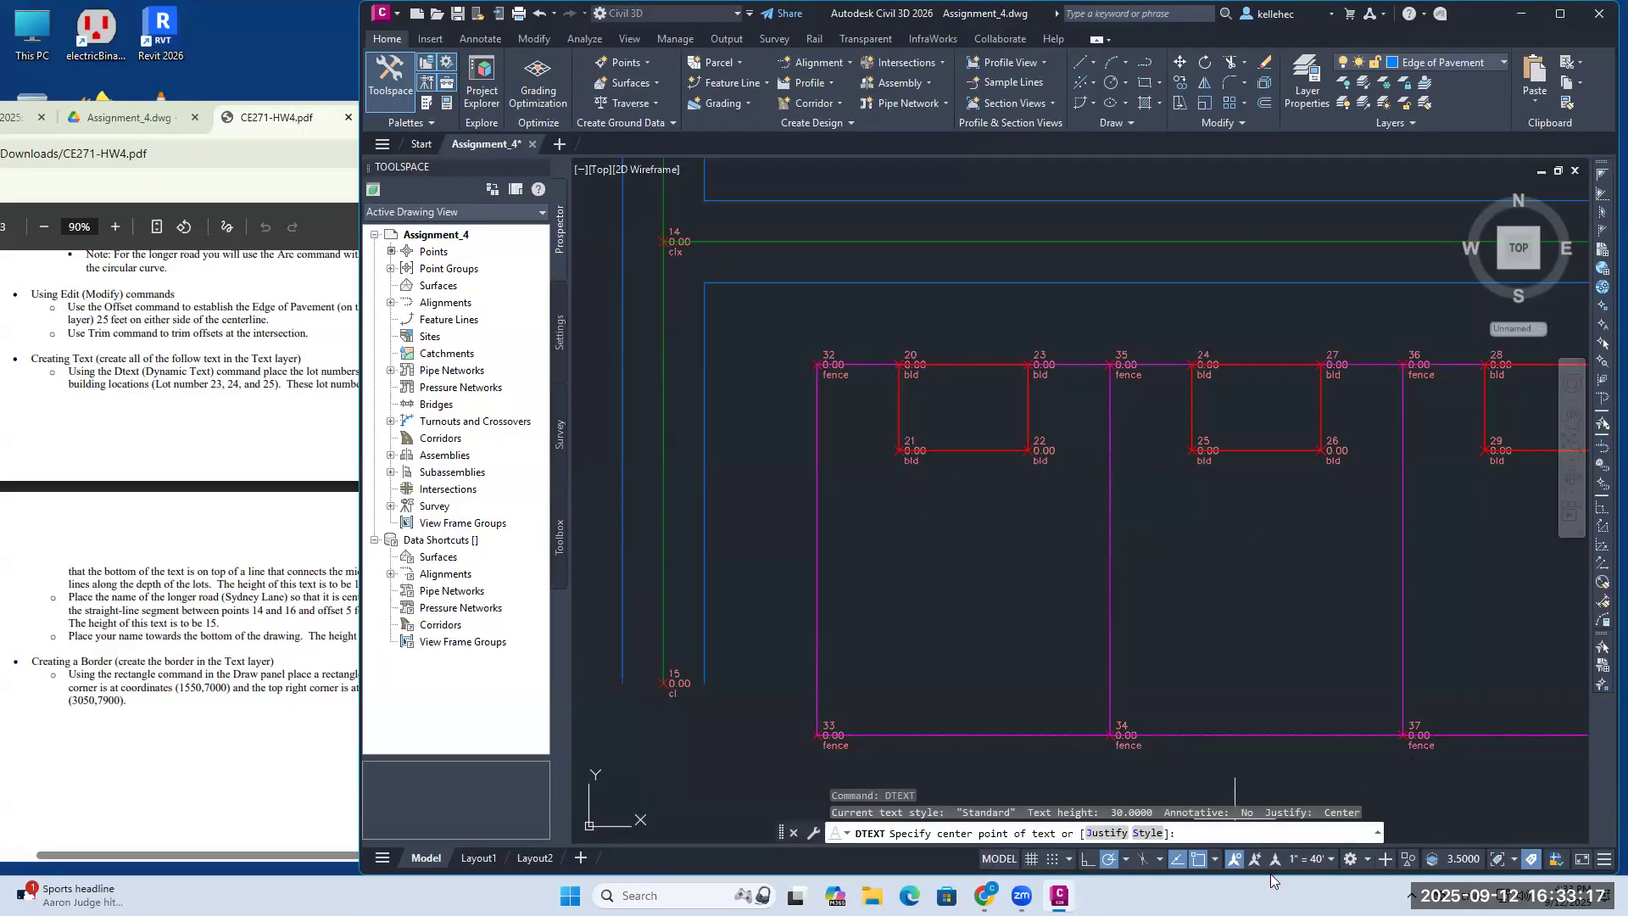
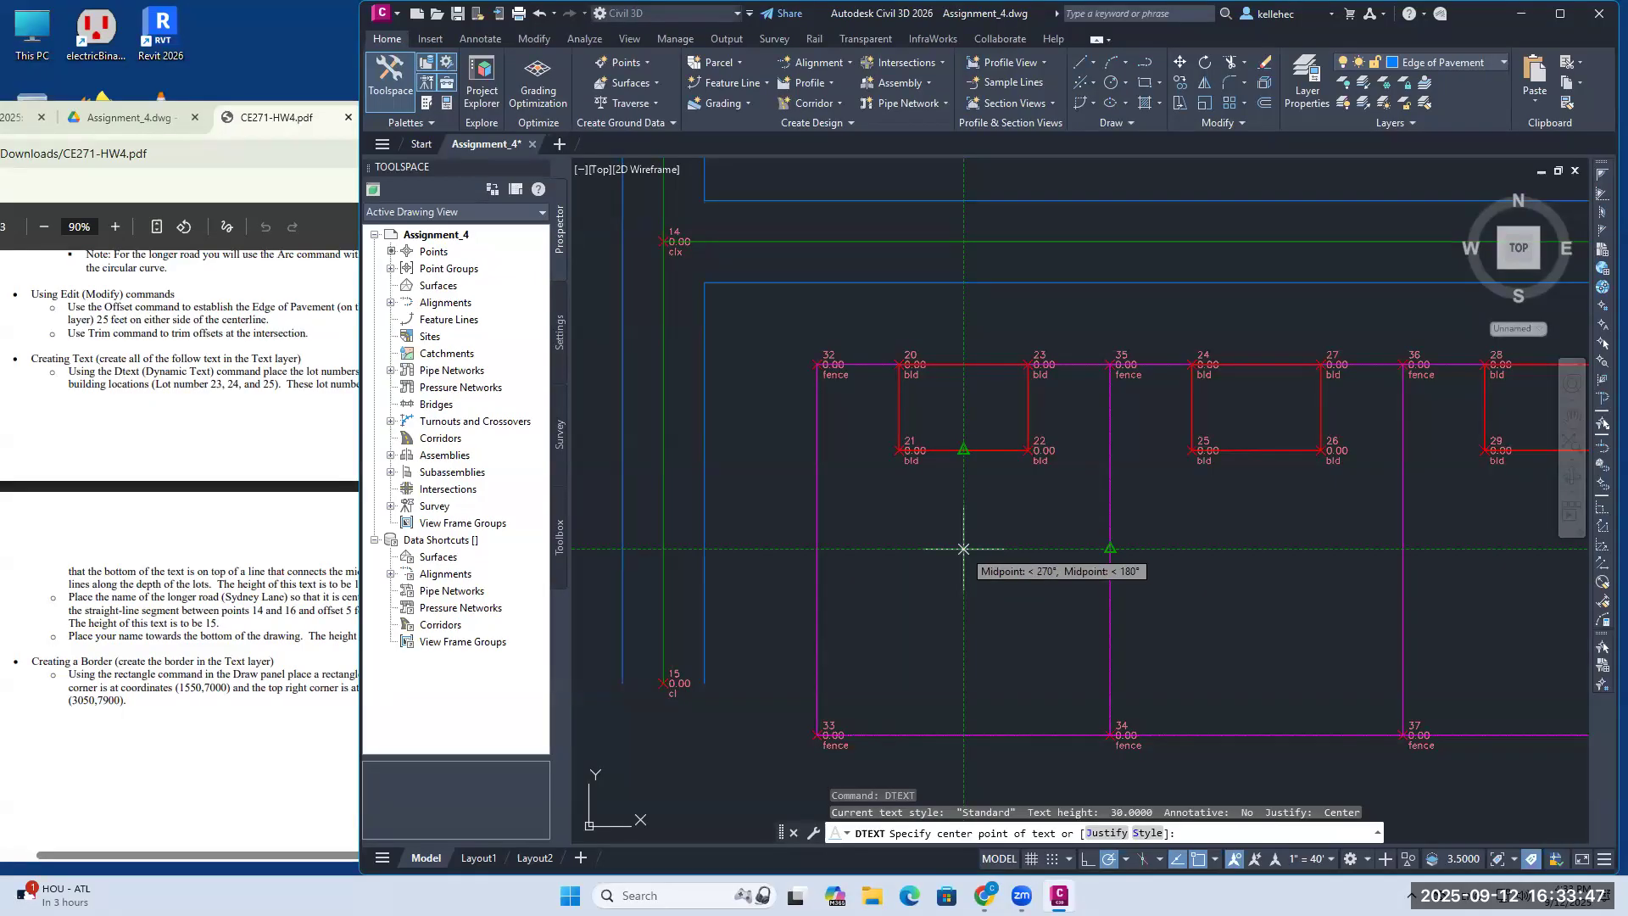
Step: Try a height-10 Lot 23 label at the fence midpoints, then discard that attempt
left_click(963, 548)
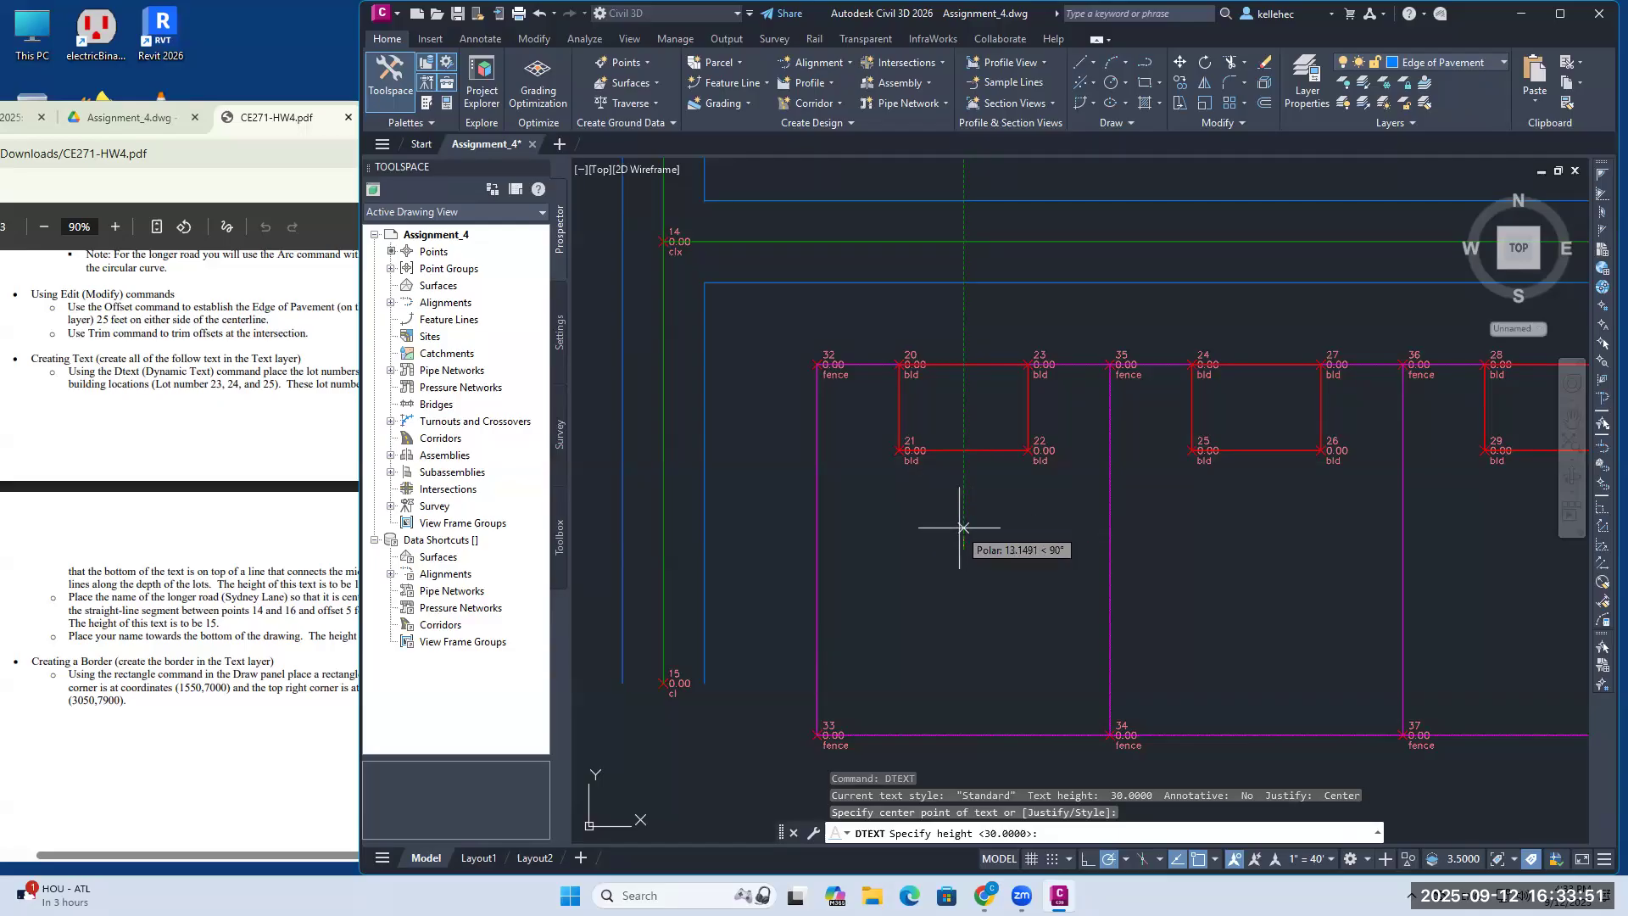
key("alt+Tab")
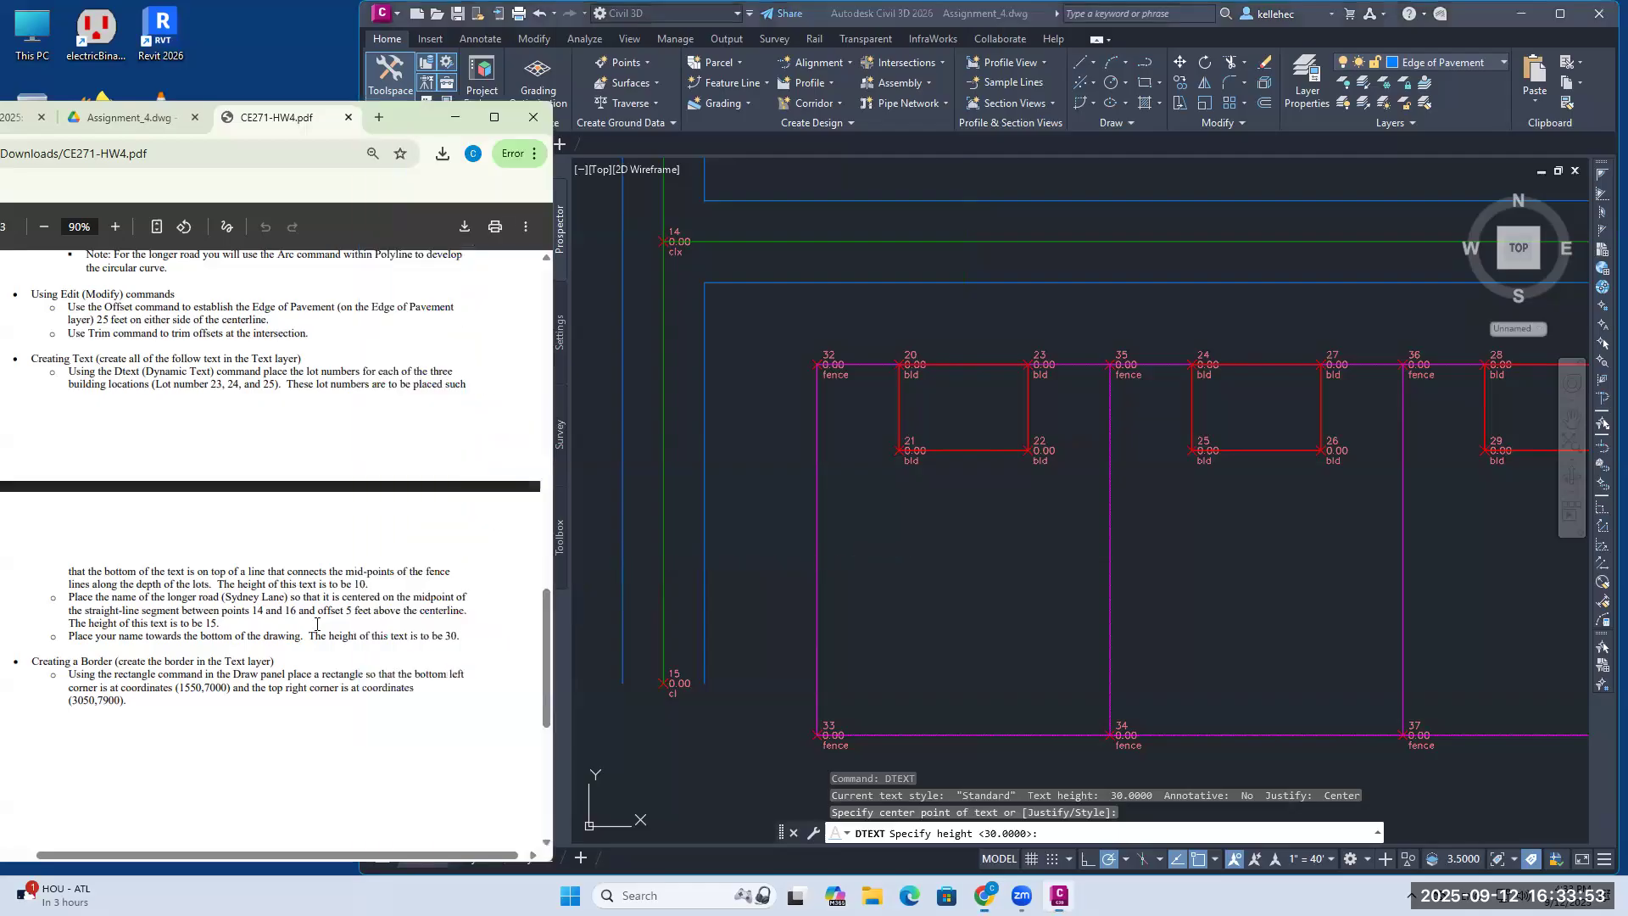
key("alt+Tab")
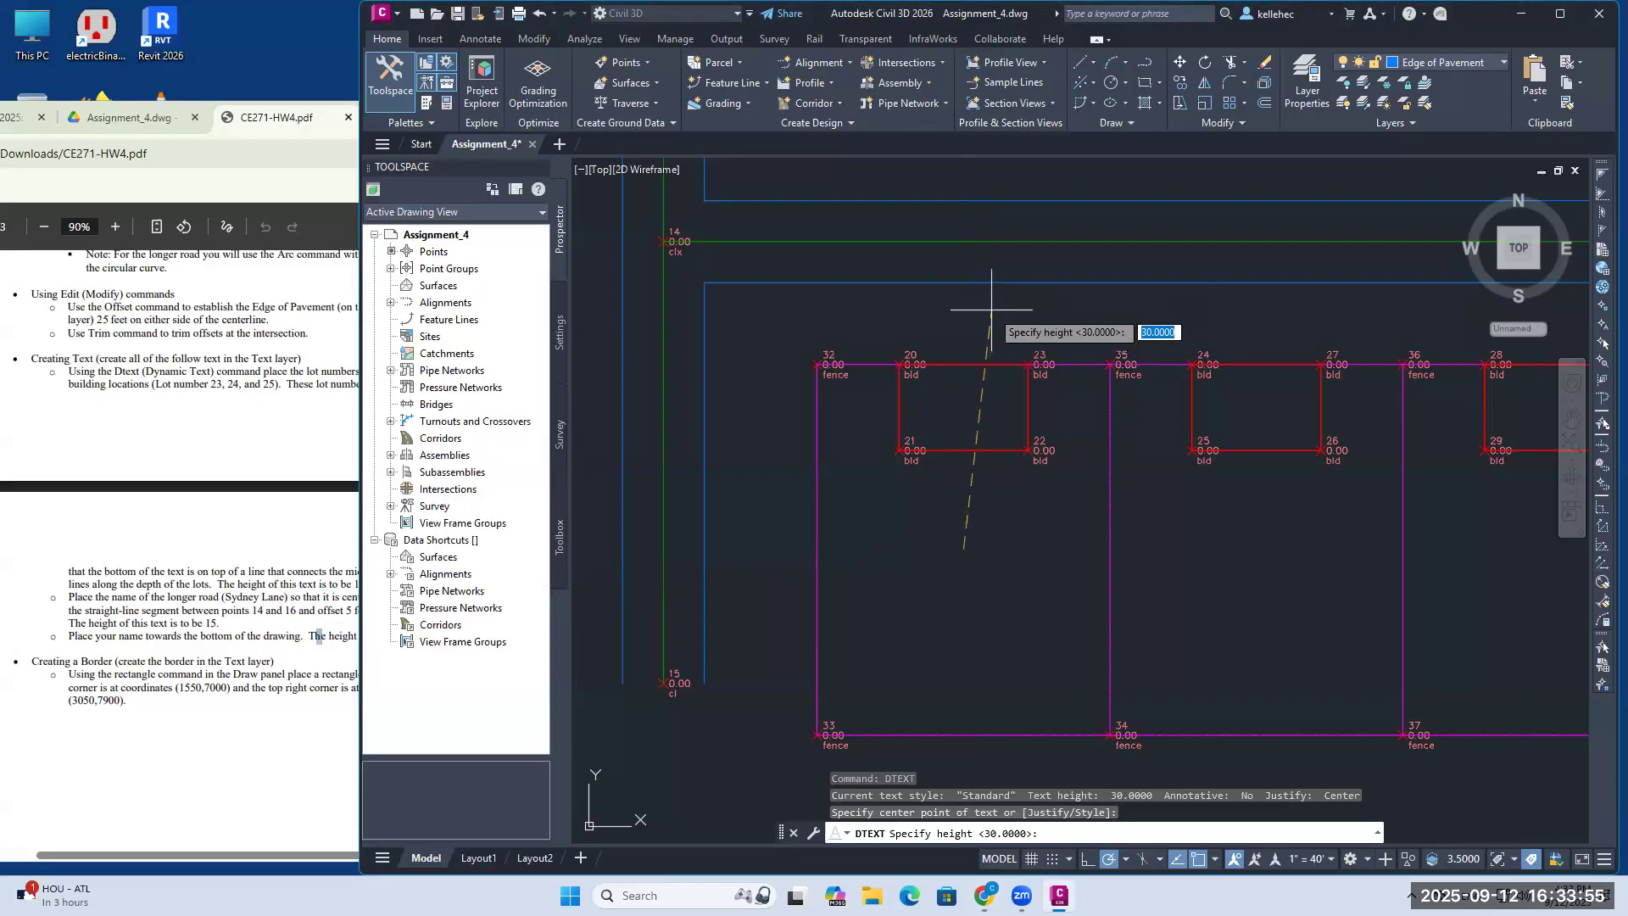
type("10")
key("Return")
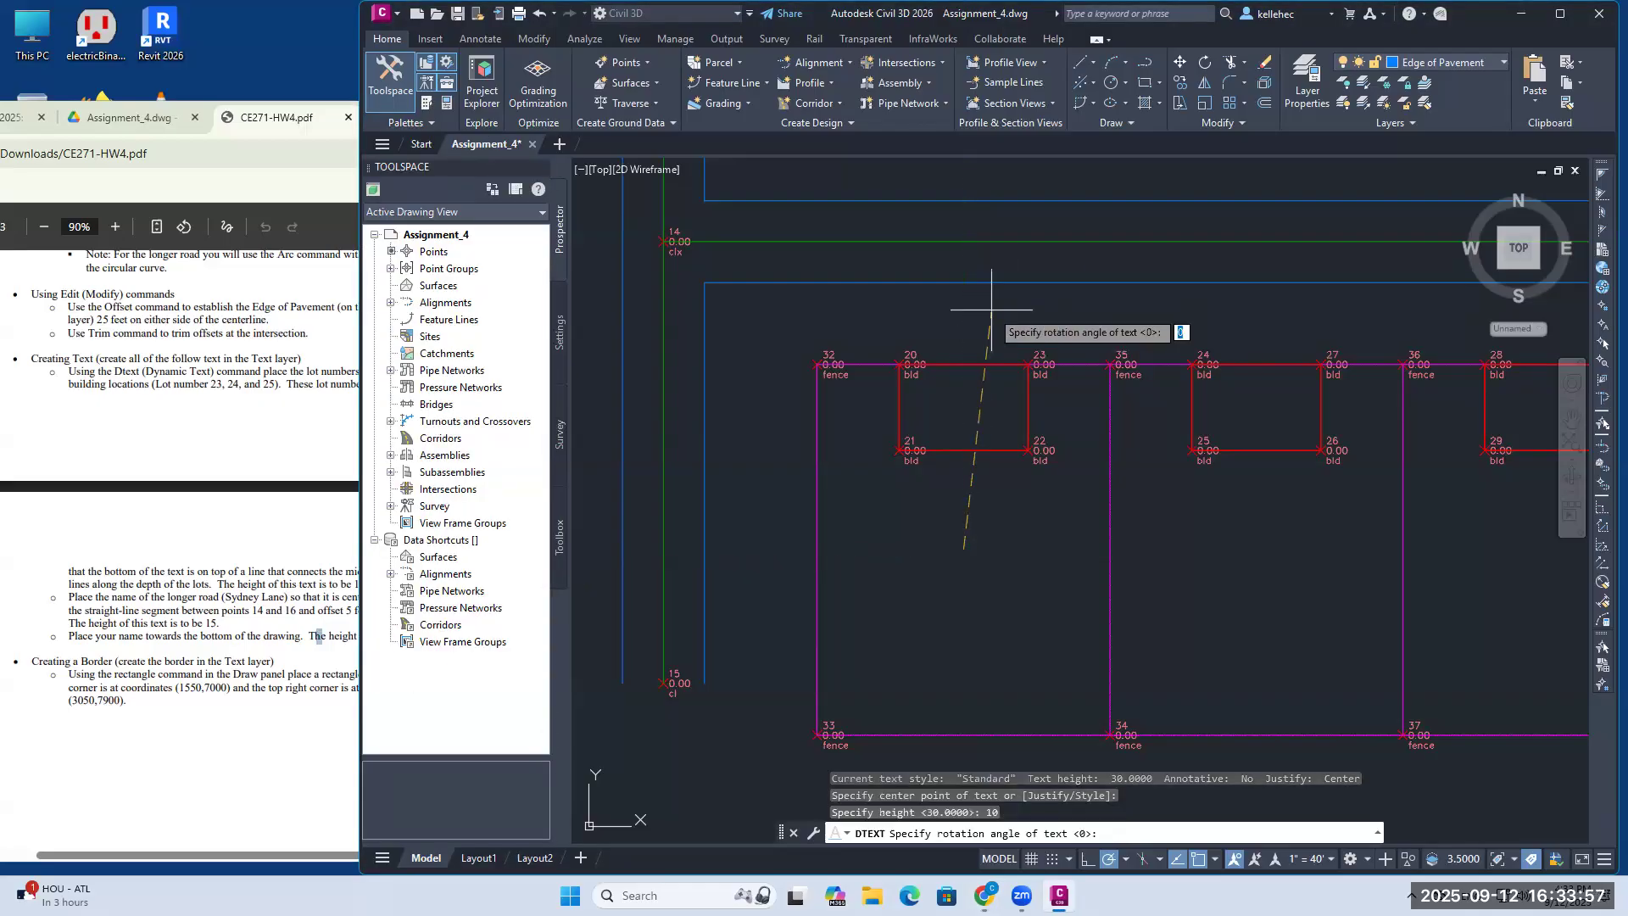
key("Return")
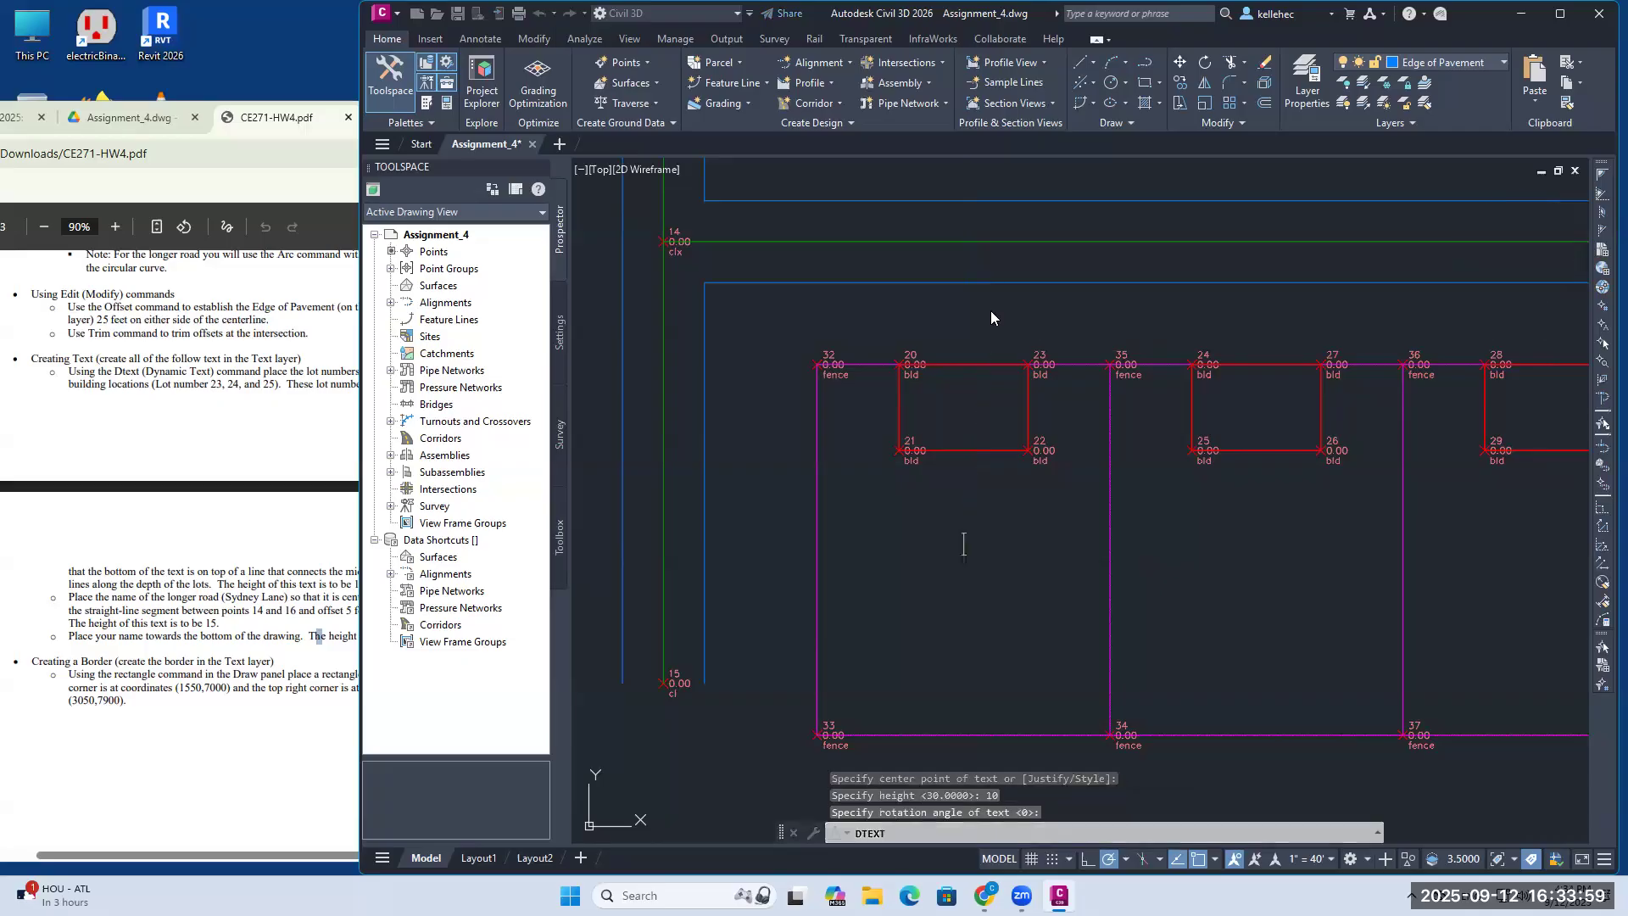
type("Lot 23")
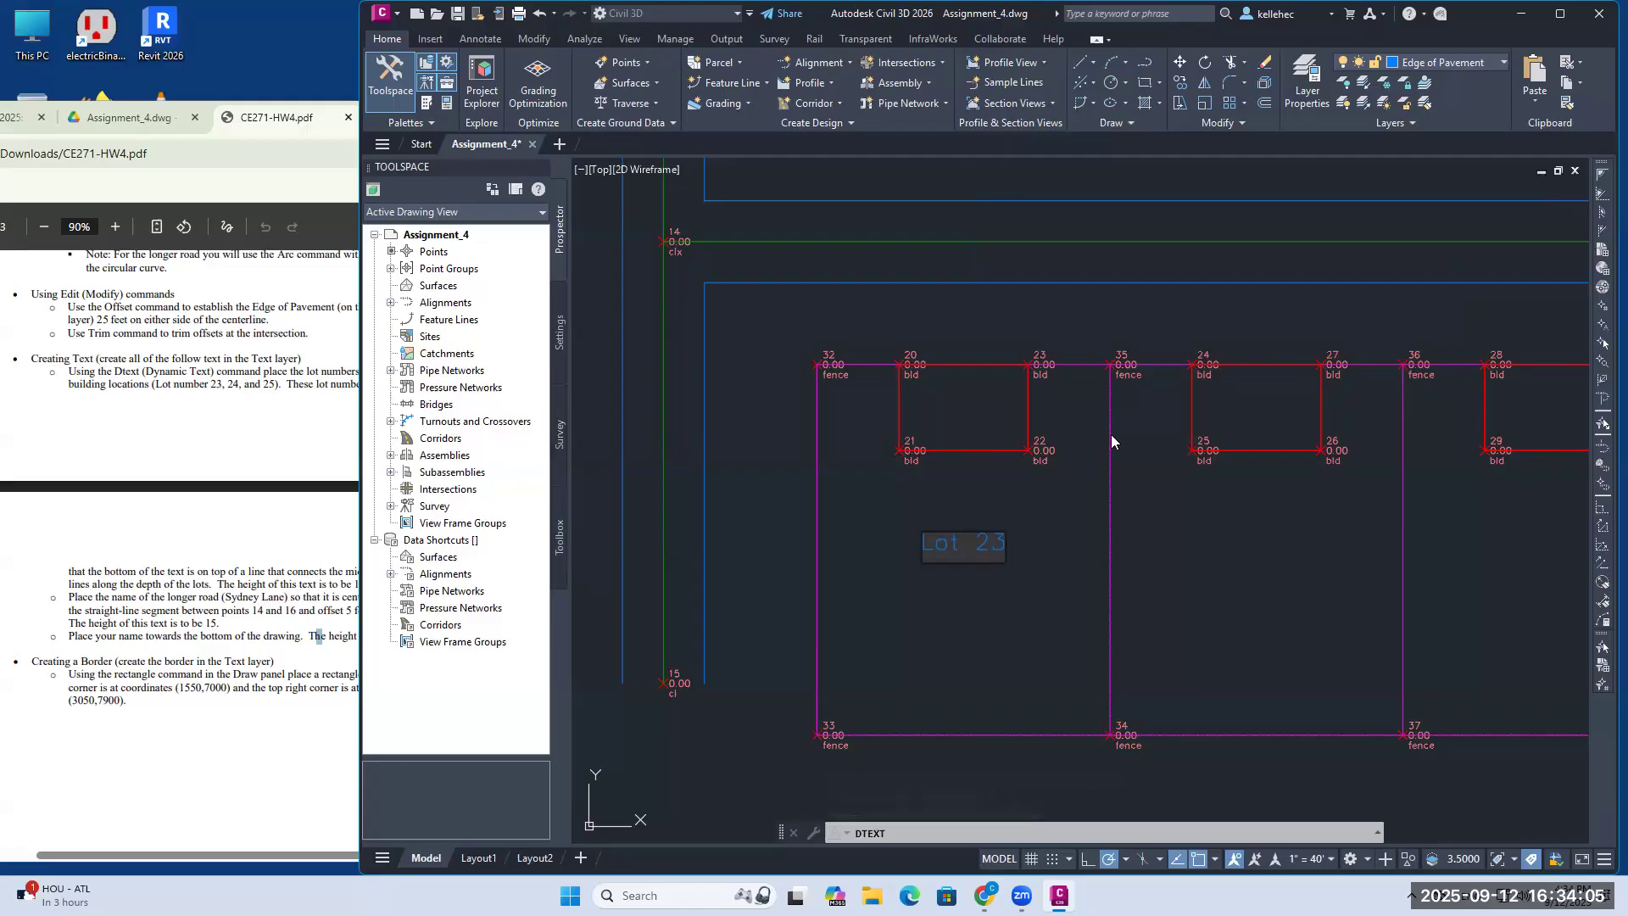
key("Escape")
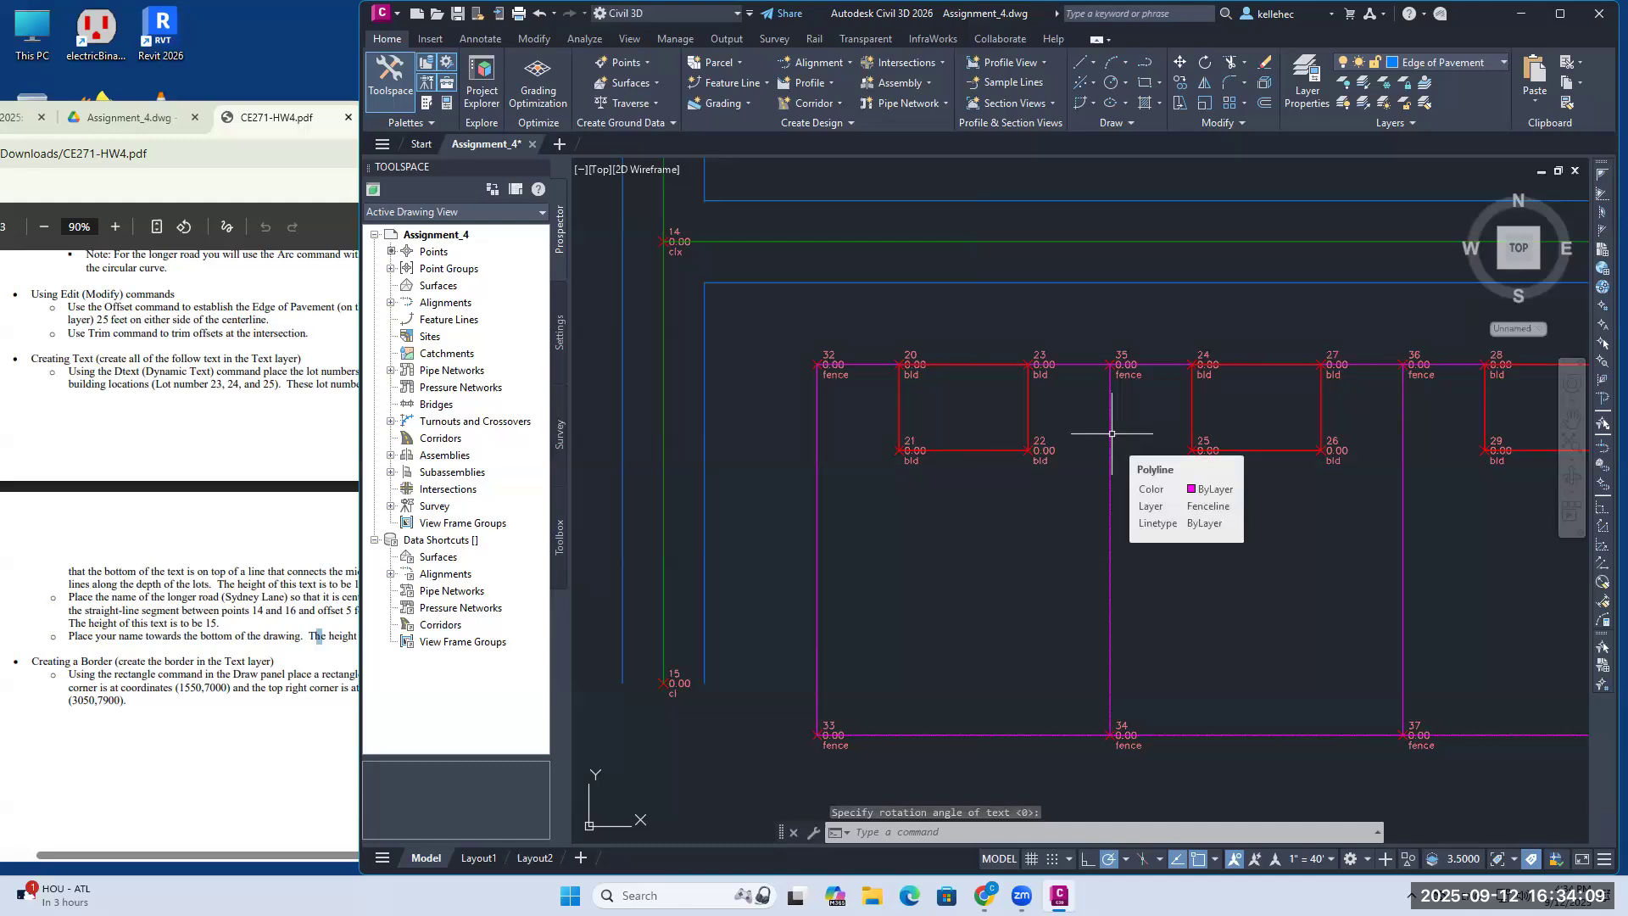
Step: Place 'Lot 23' at height 10, rotation 0, centred between the fence midpoints
key("Return")
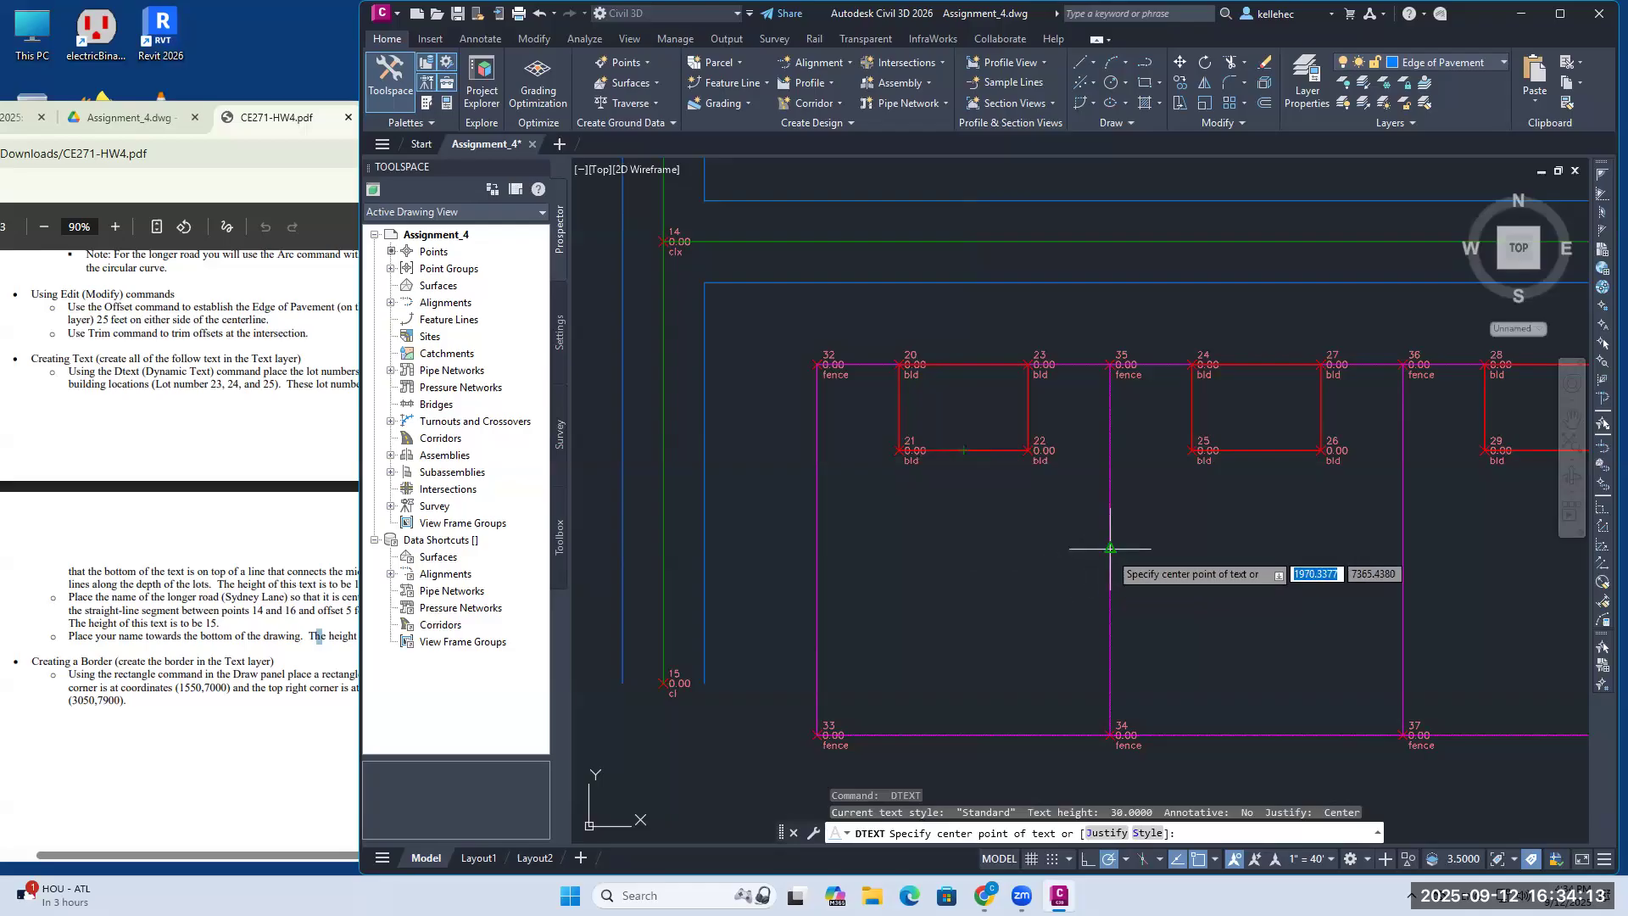
left_click(963, 551)
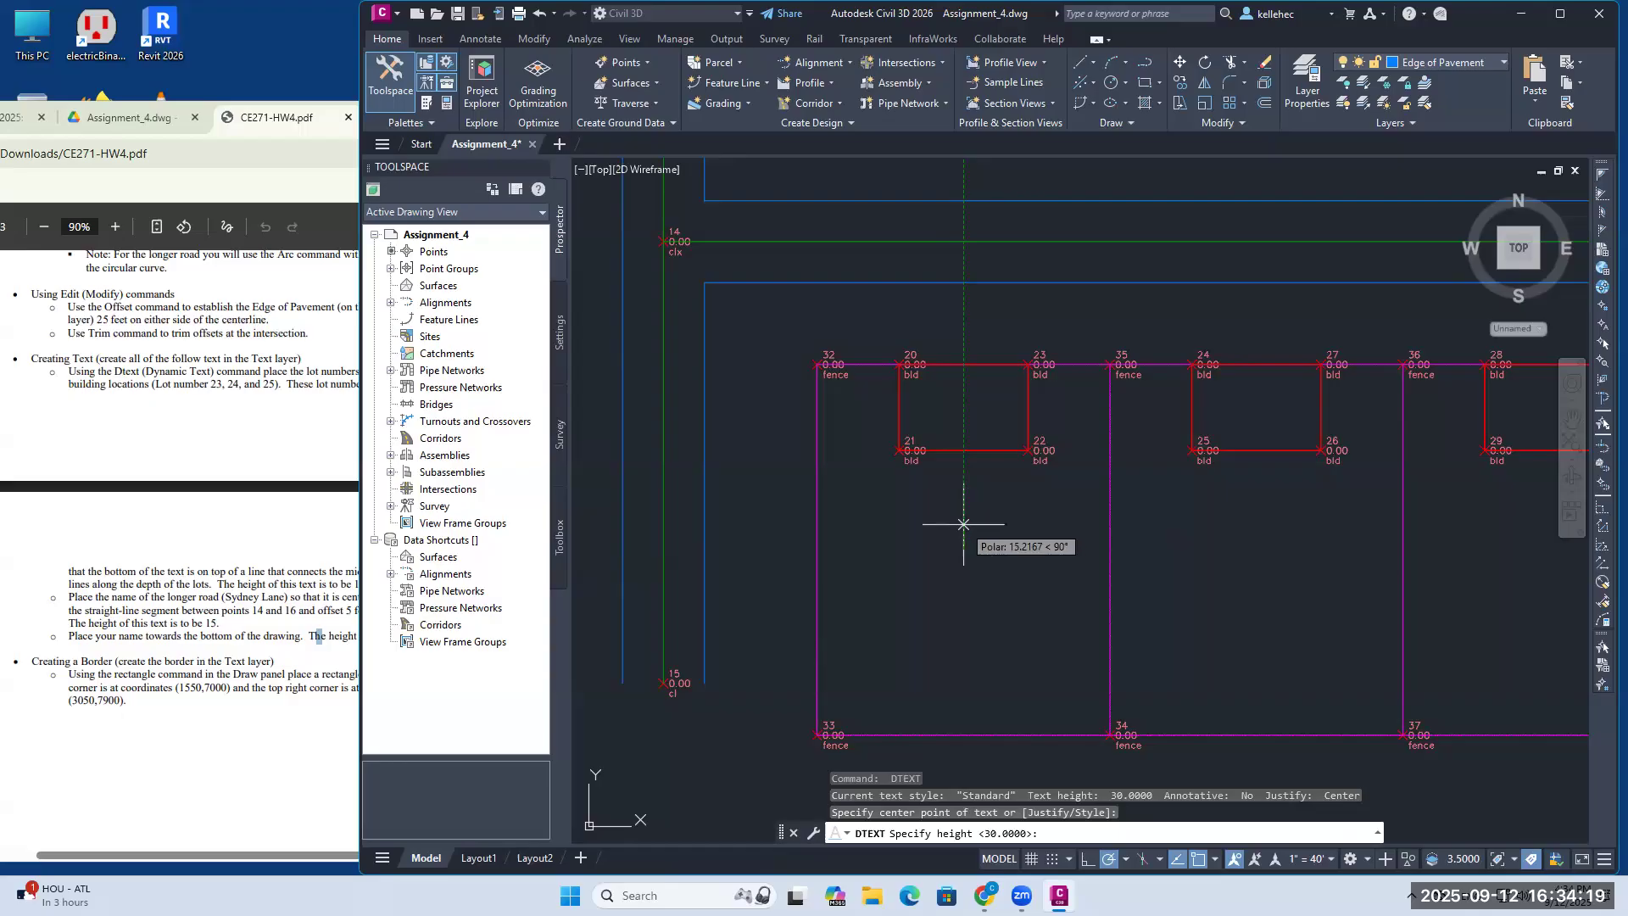
type("10")
key("Return")
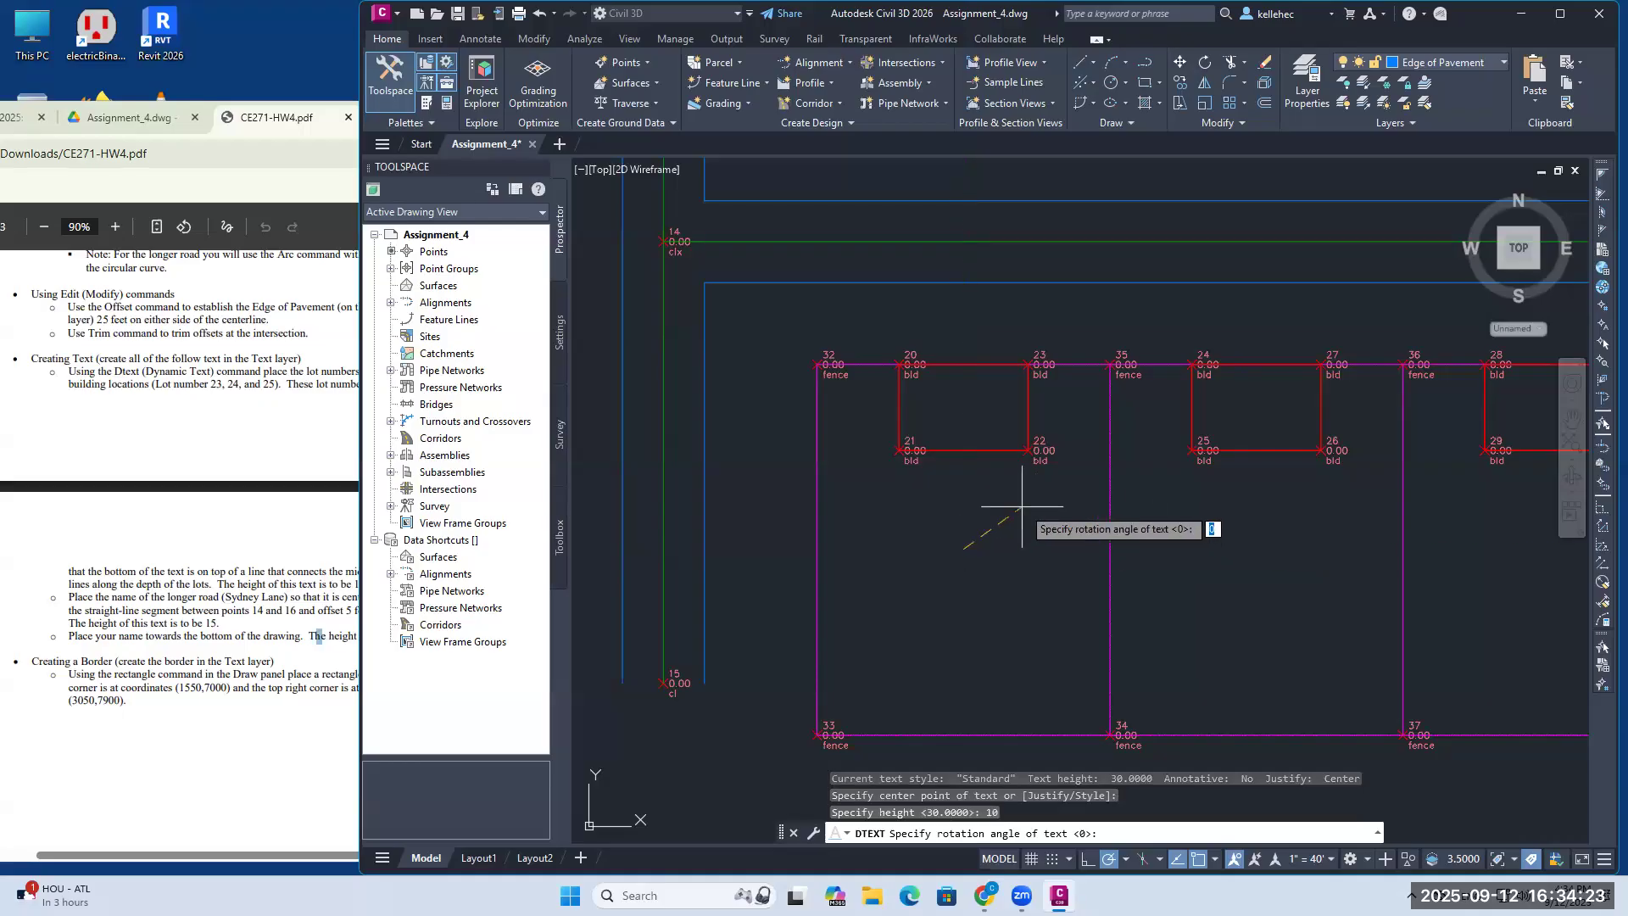
key("Return")
type("Lot ")
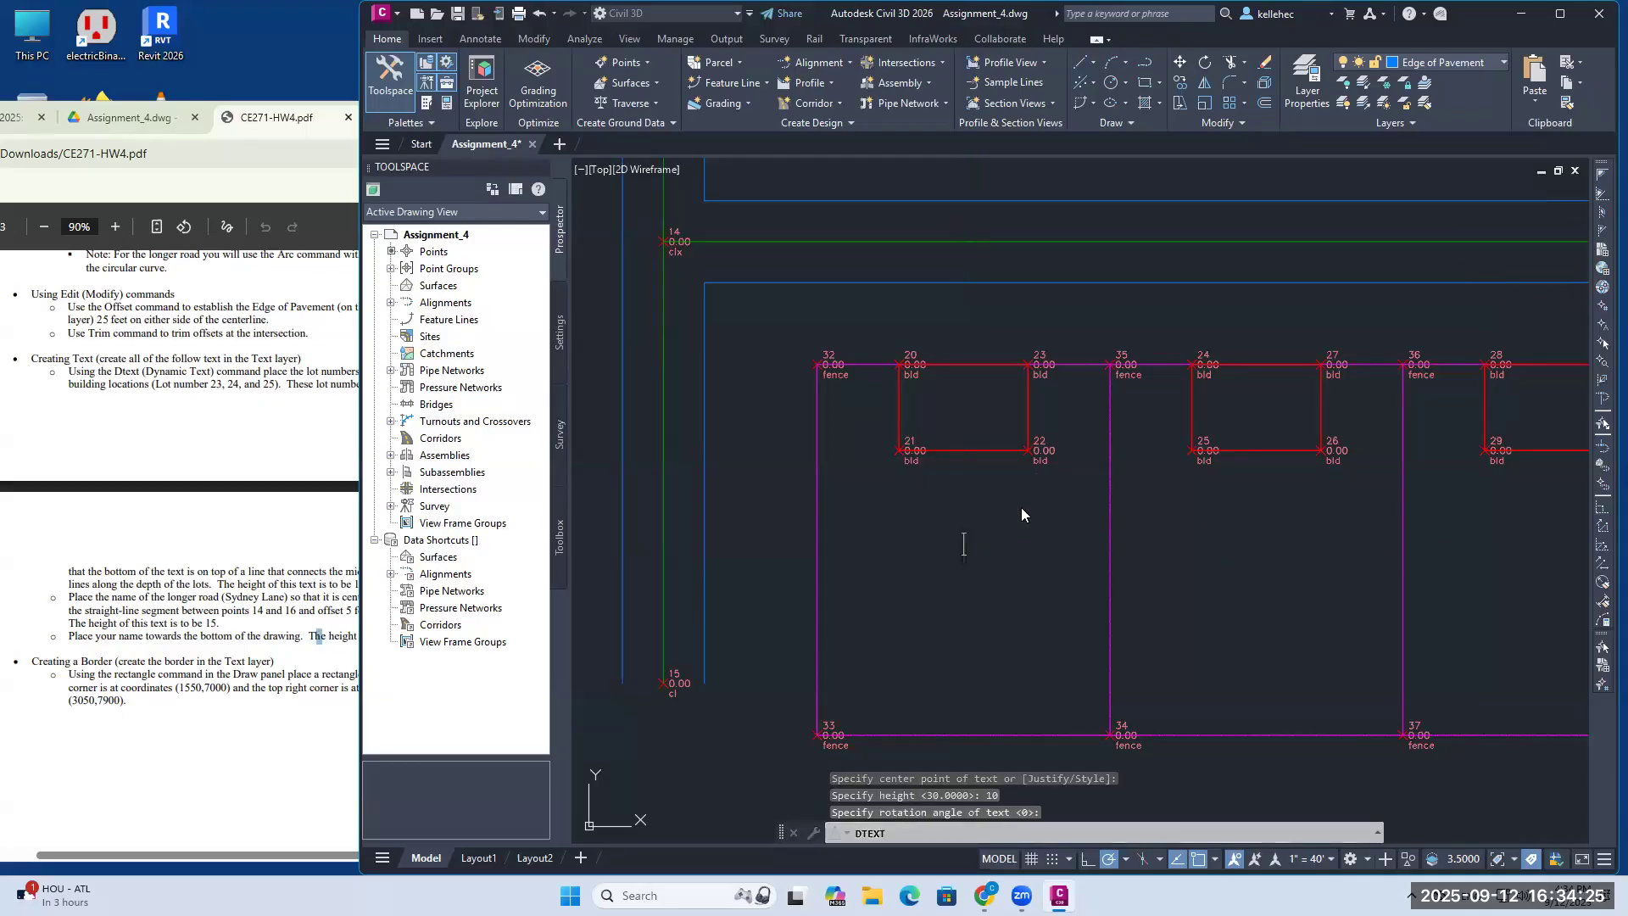
type("23")
key("Return")
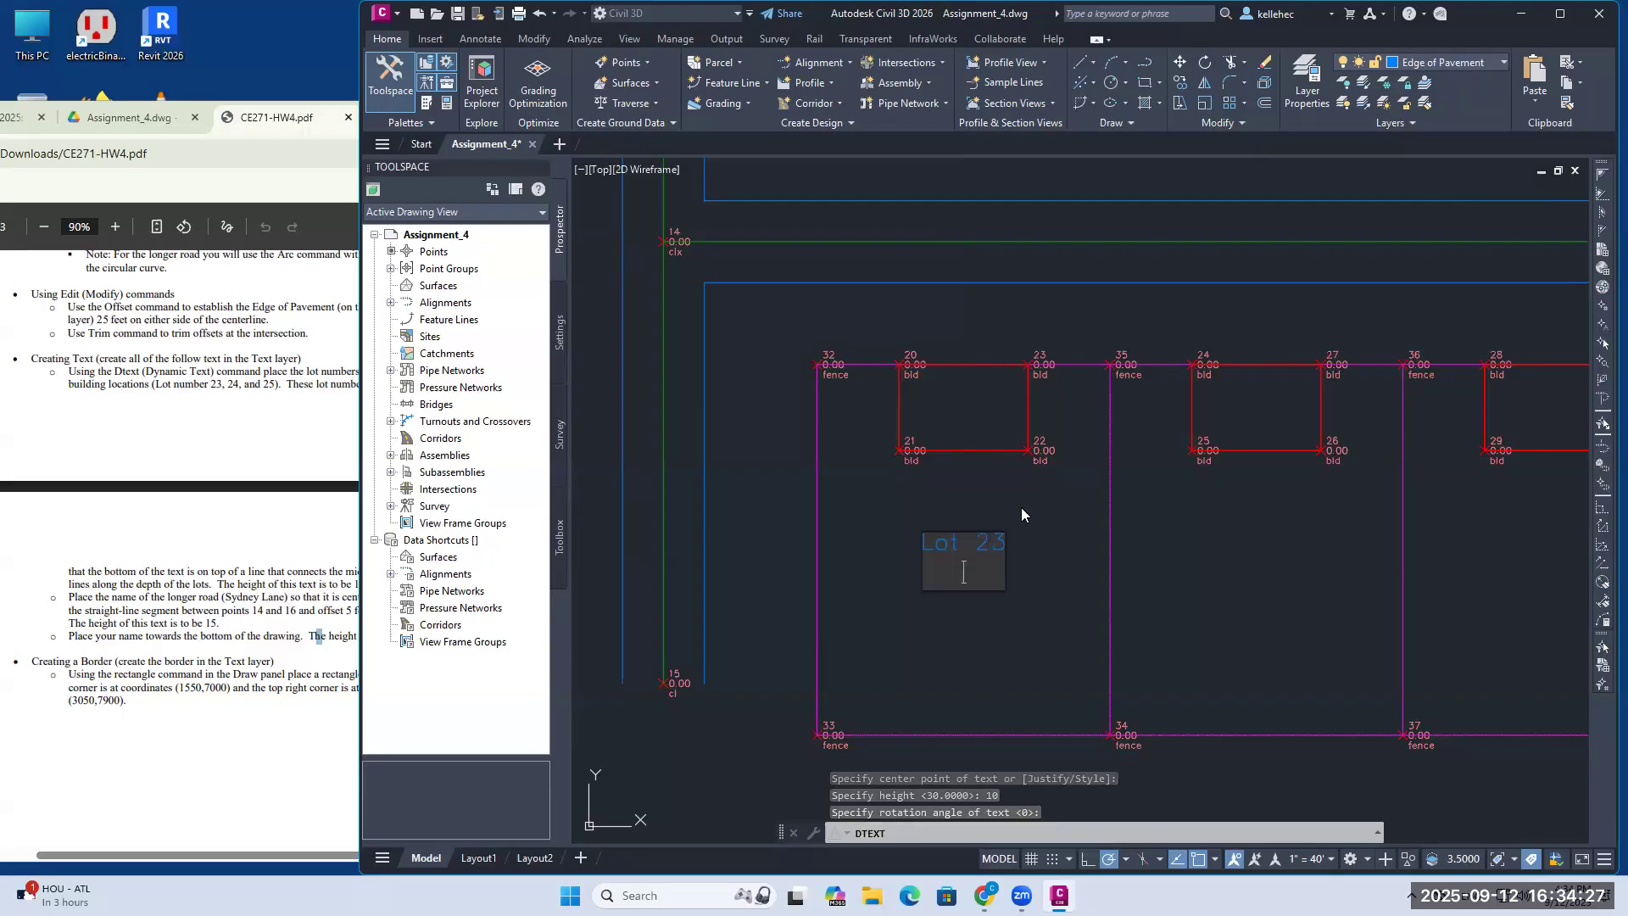
key("Return")
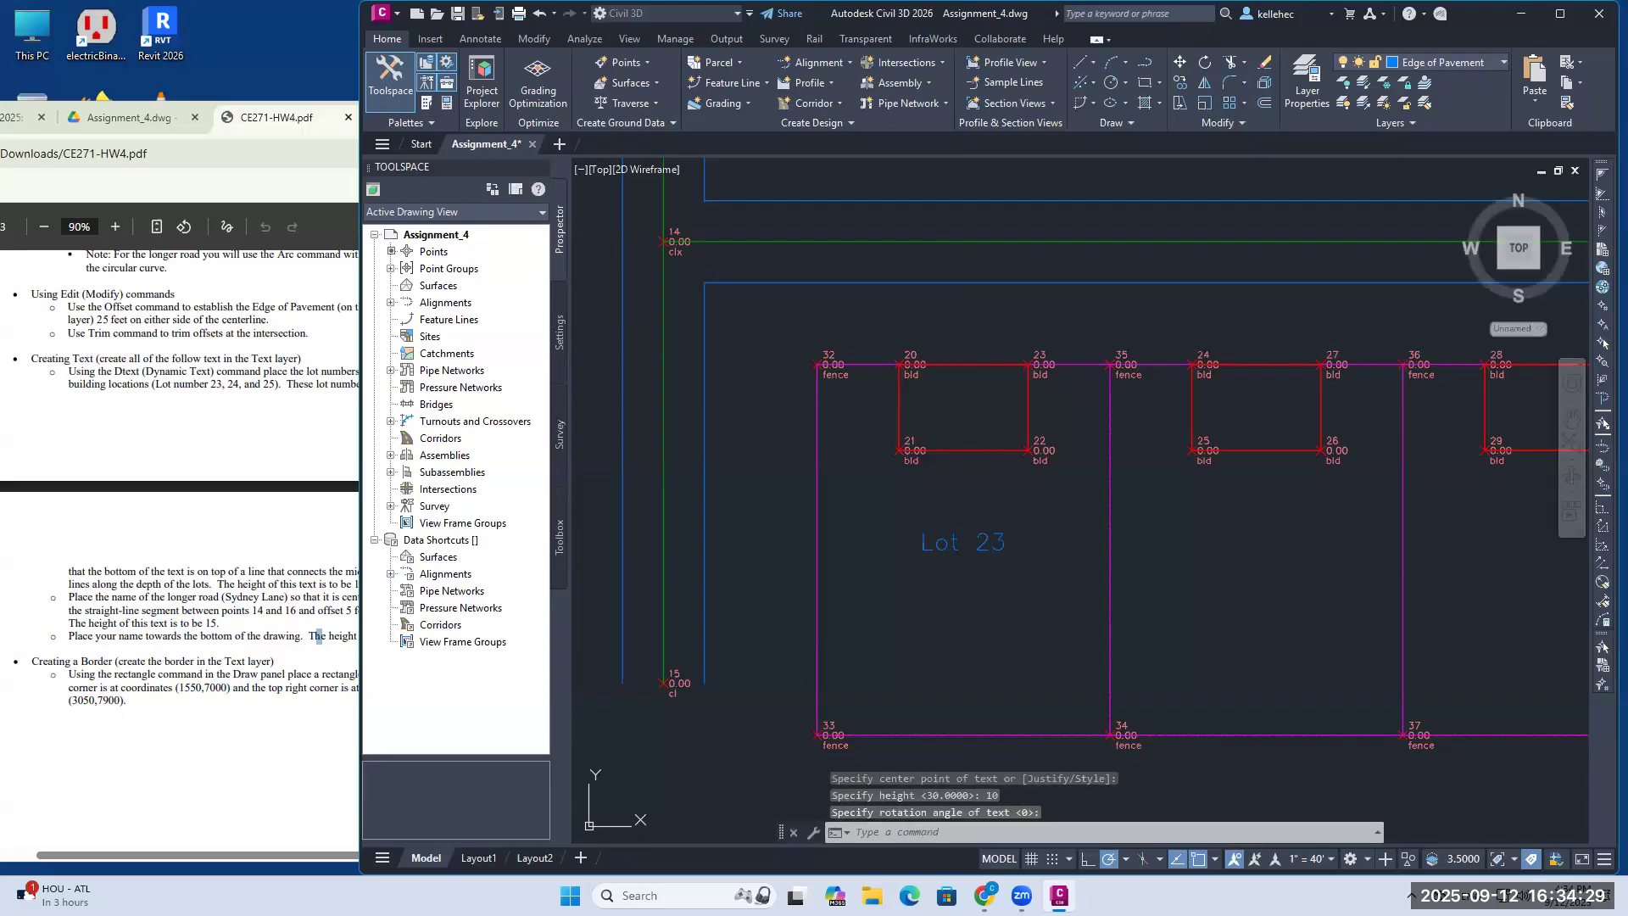
mouse_move(1199, 527)
middle_mouse_down()
mouse_move(1046, 537)
mouse_move(998, 515)
middle_mouse_up()
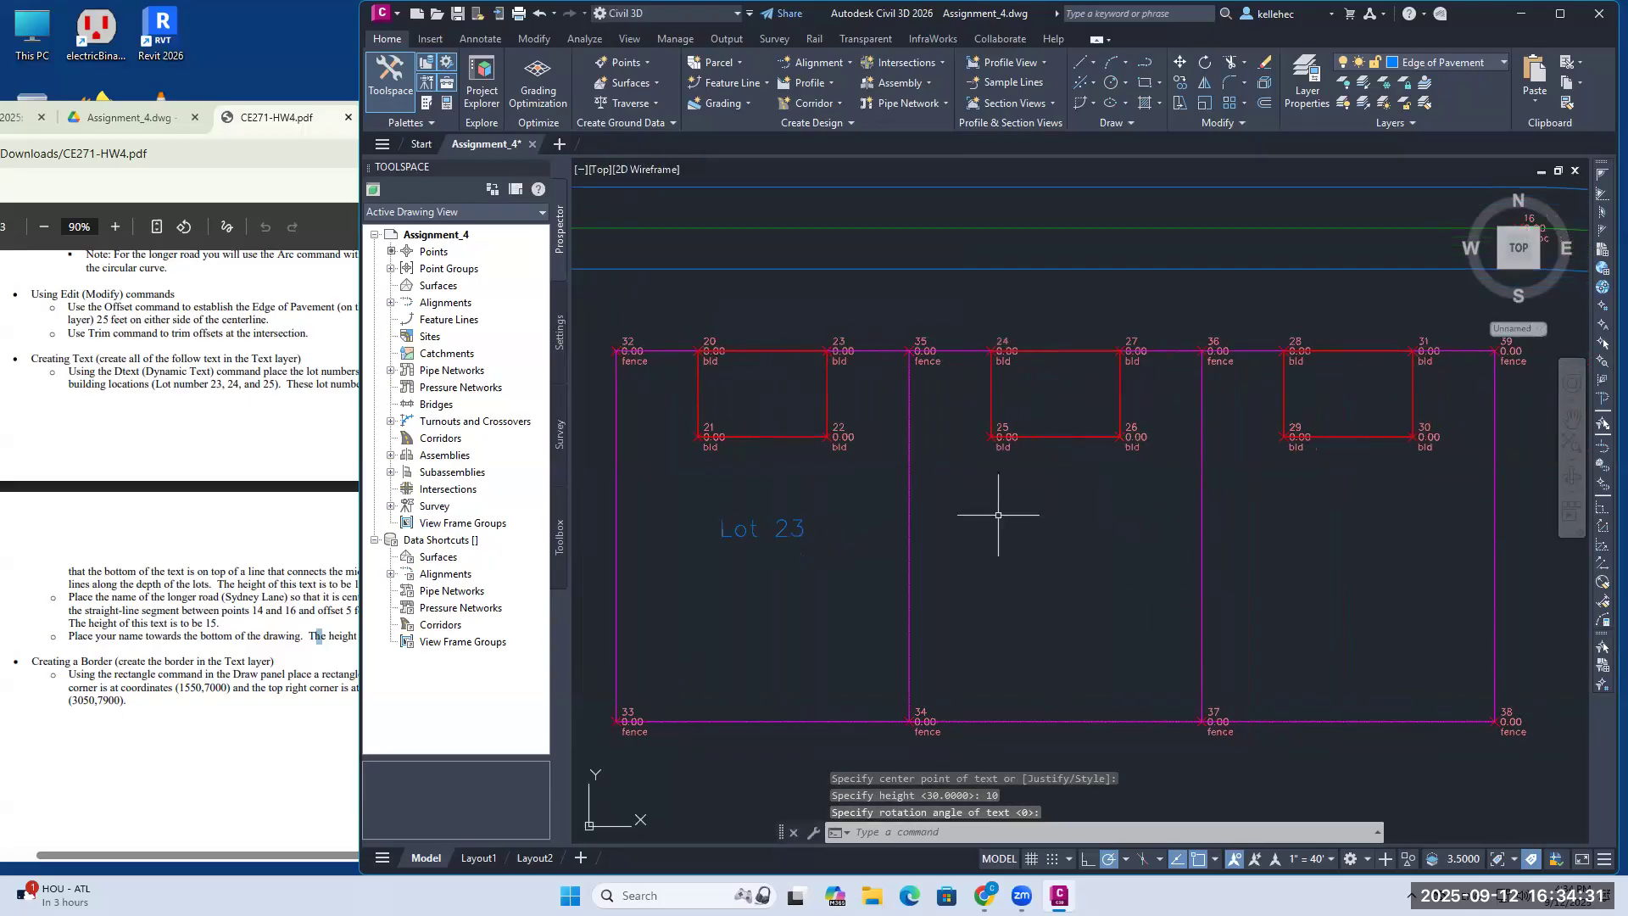
Step: Review the text height and Creating Text instructions in the assignment PDF
left_click(252, 395)
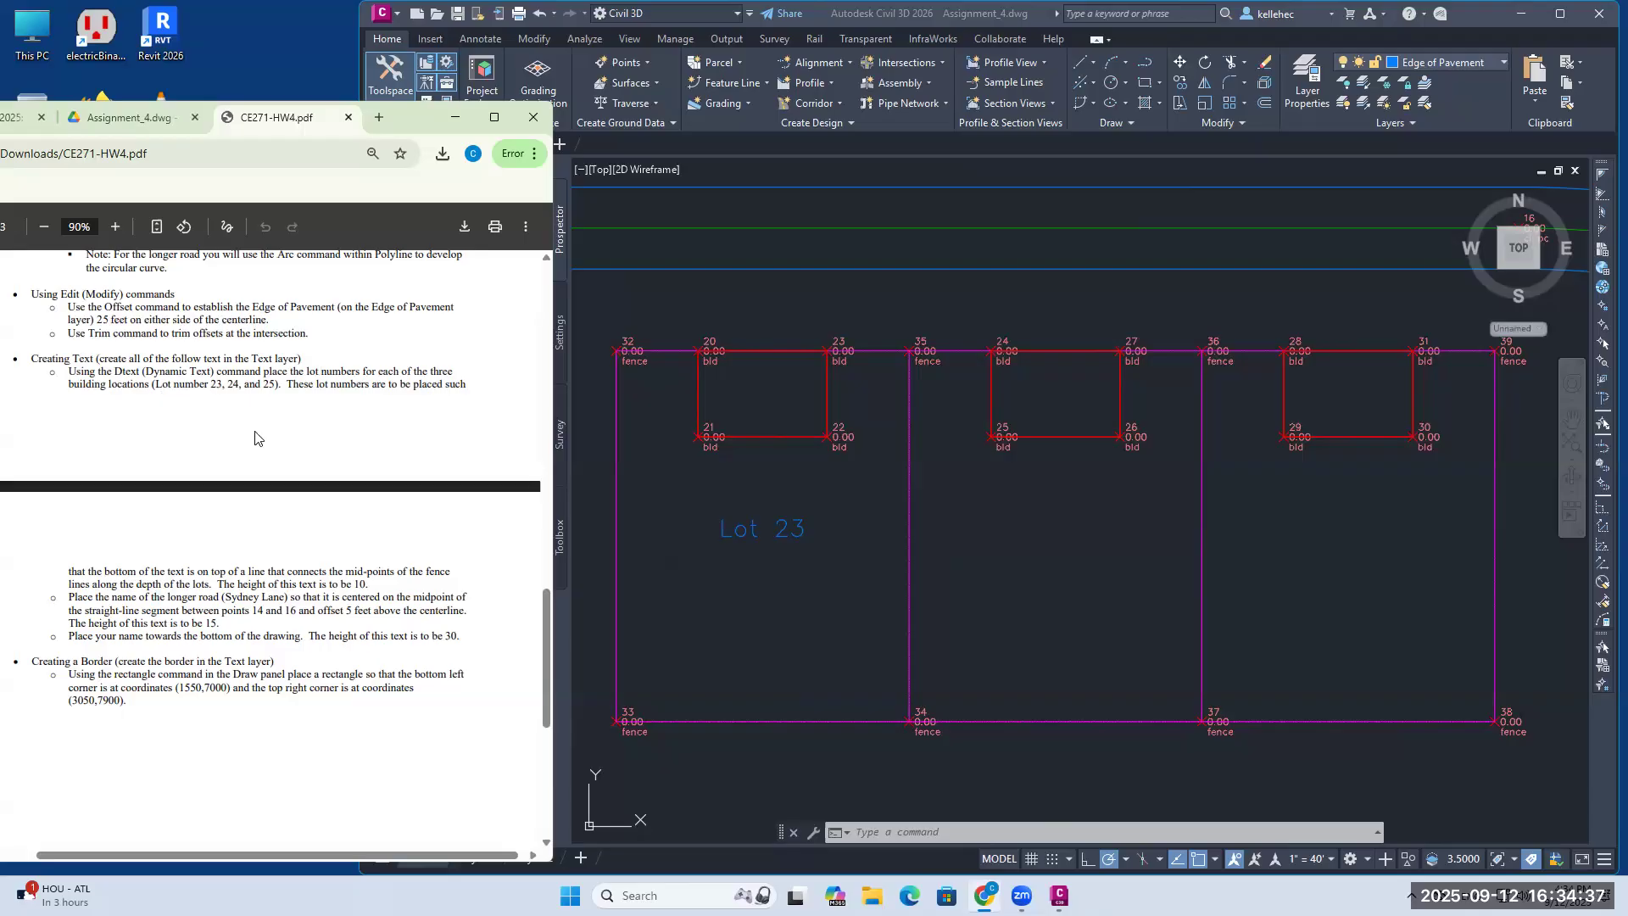
left_click_drag(273, 583, 274, 584)
left_click(95, 352)
mouse_move(165, 360)
left_mouse_down()
mouse_move(315, 377)
mouse_move(333, 360)
left_mouse_up()
left_click(869, 318)
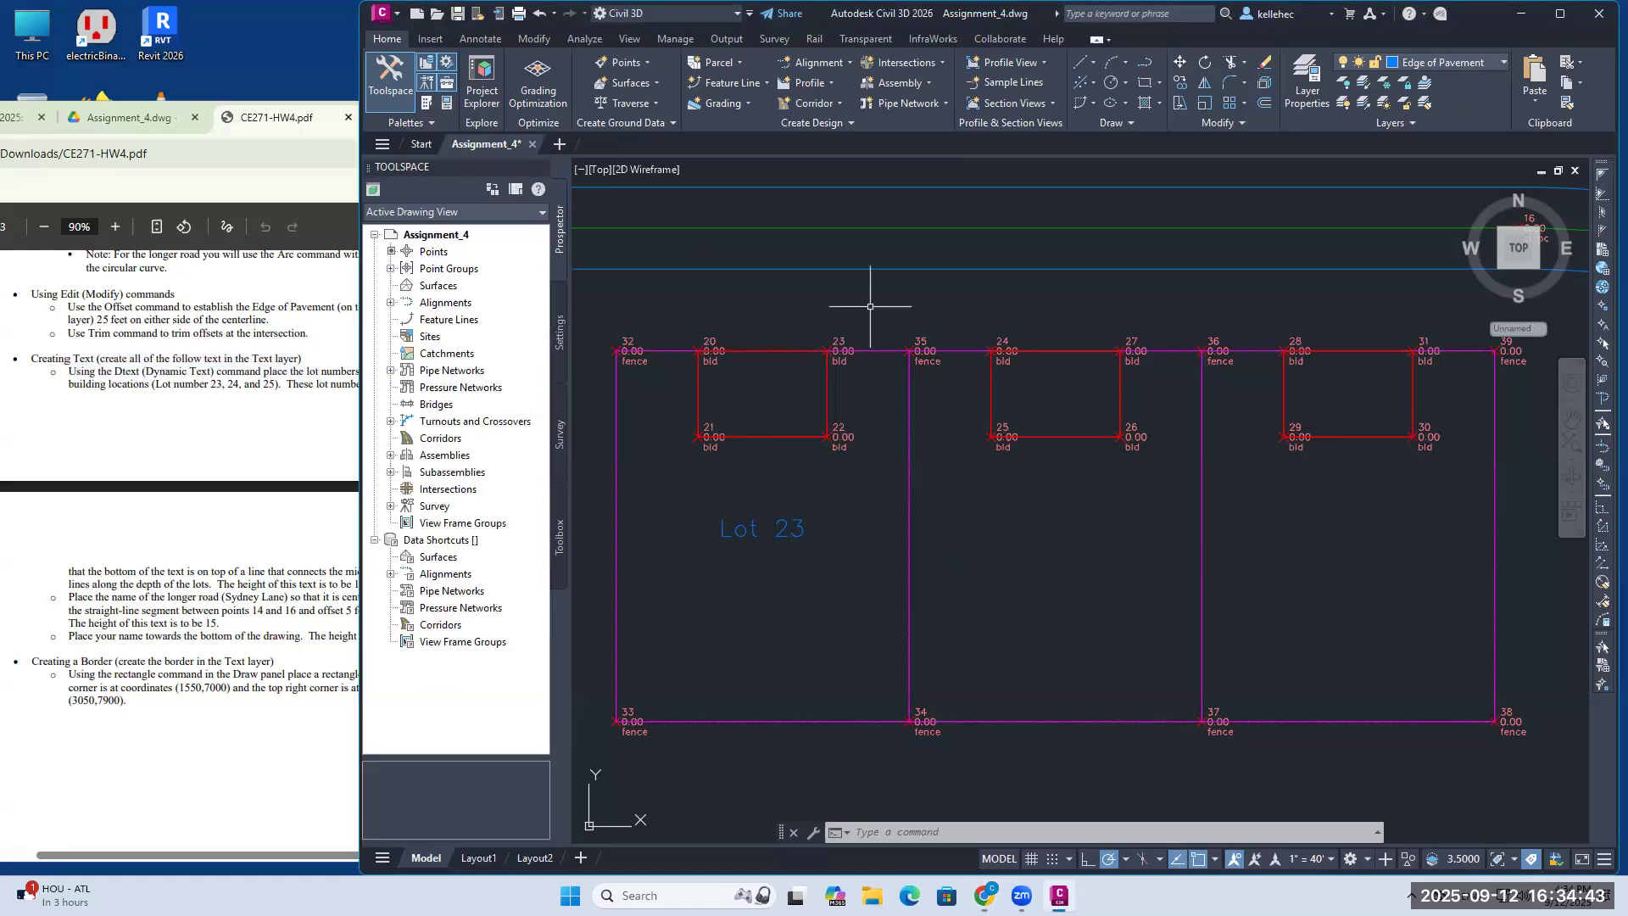
Step: Move the Lot 23 label onto the Text layer and make Text the current layer
left_click(1458, 61)
left_click(1442, 78)
left_click(732, 533)
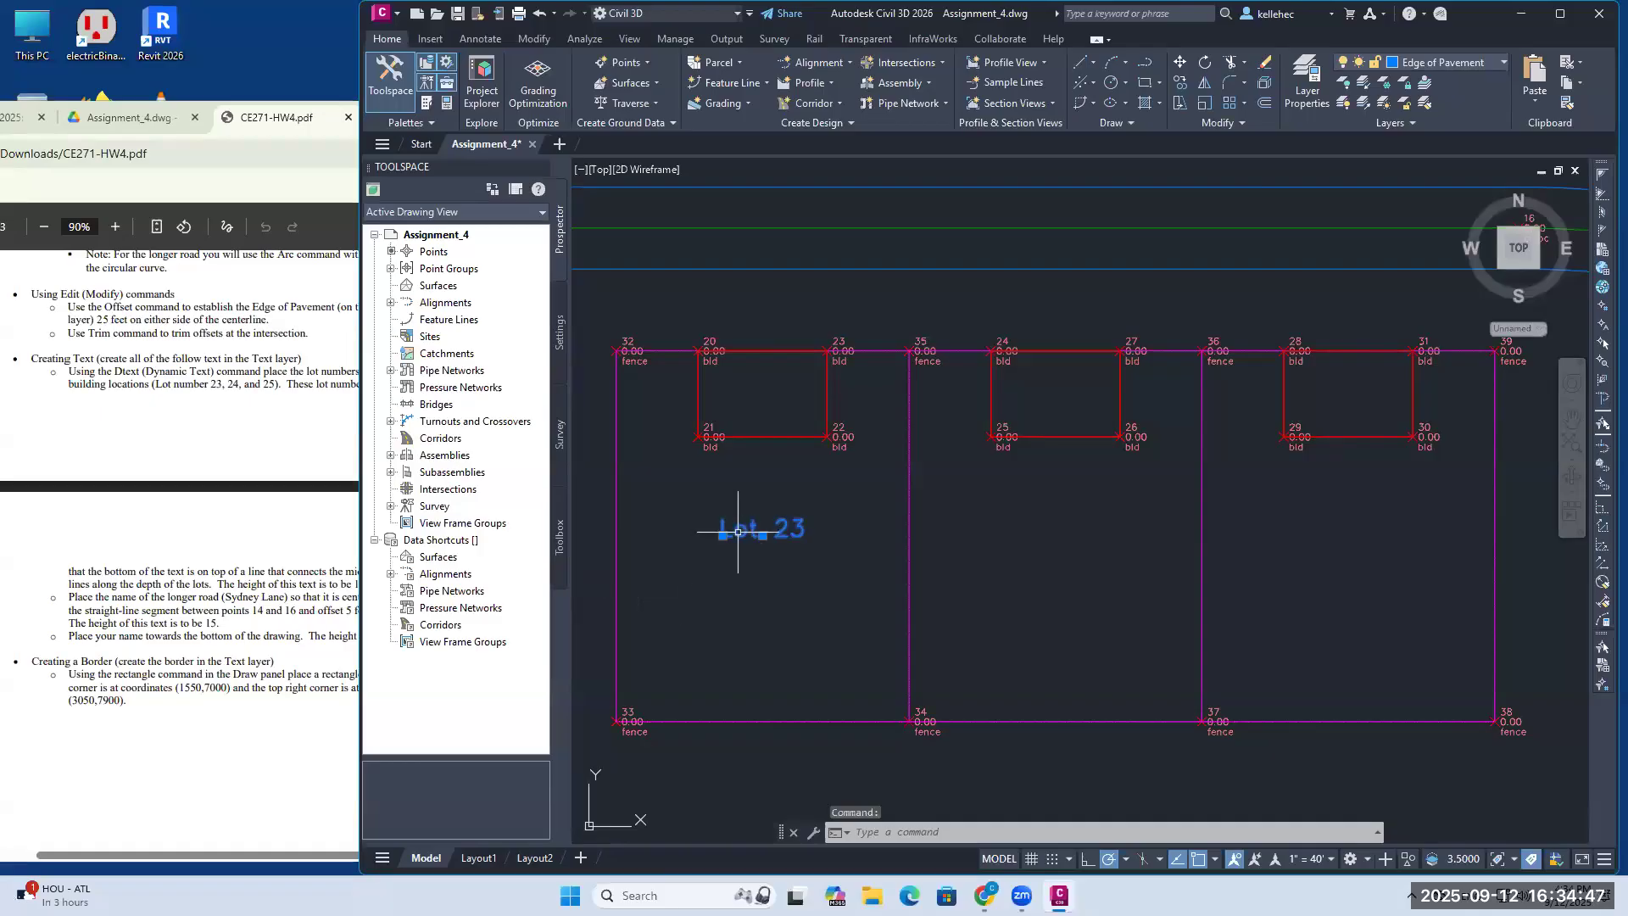
left_click(1397, 61)
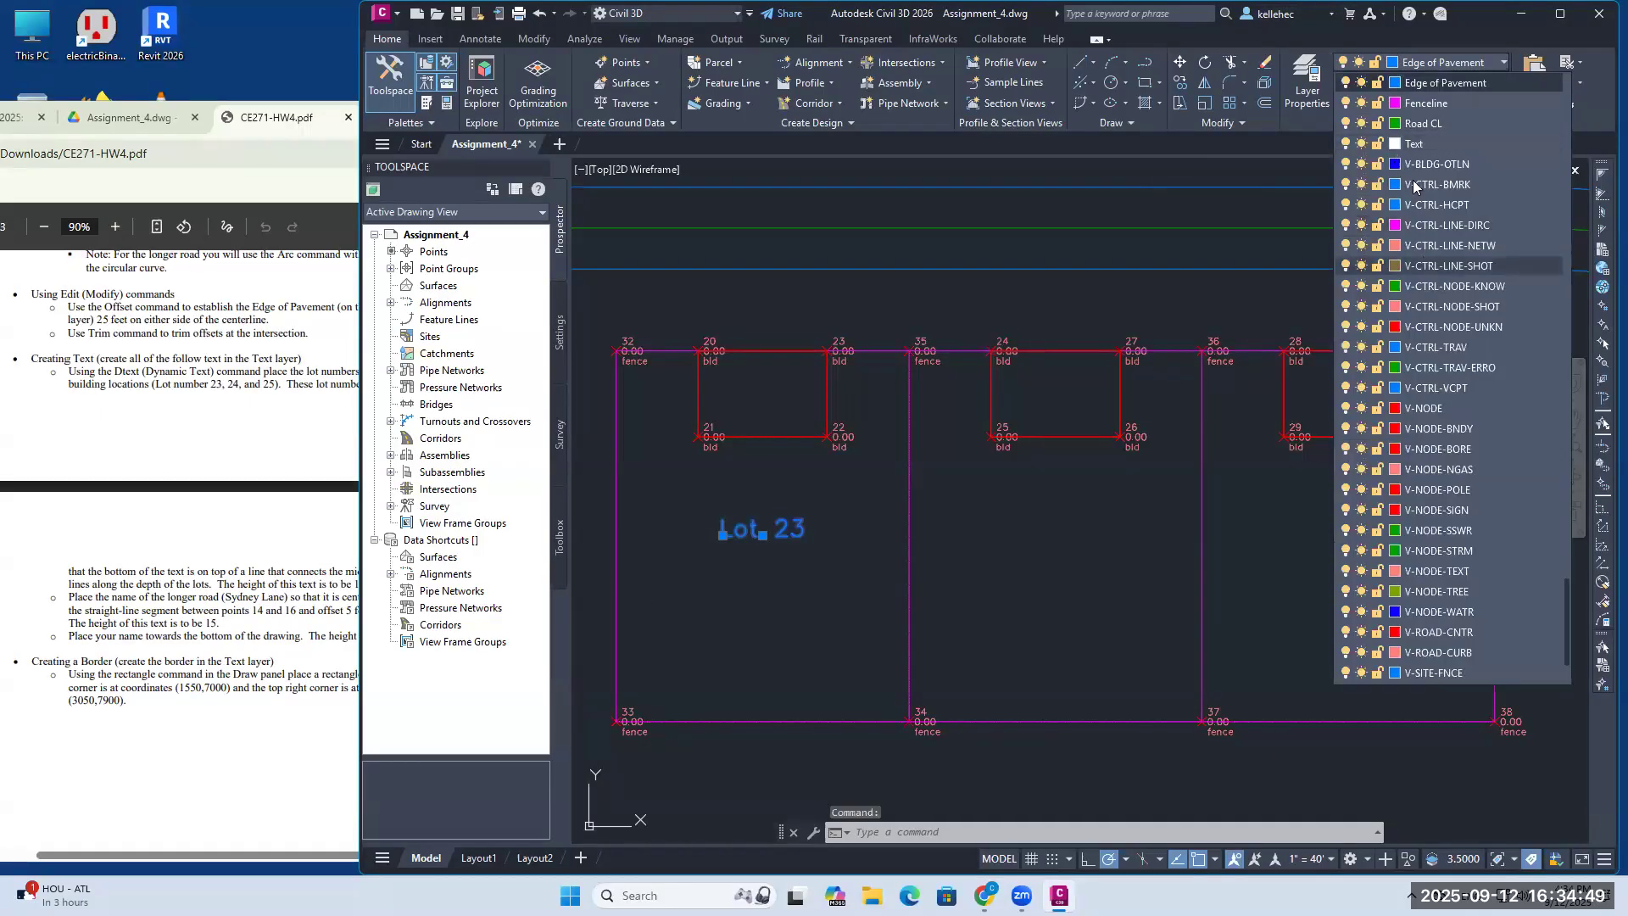
left_click(1421, 147)
left_click(1046, 515)
key("Escape")
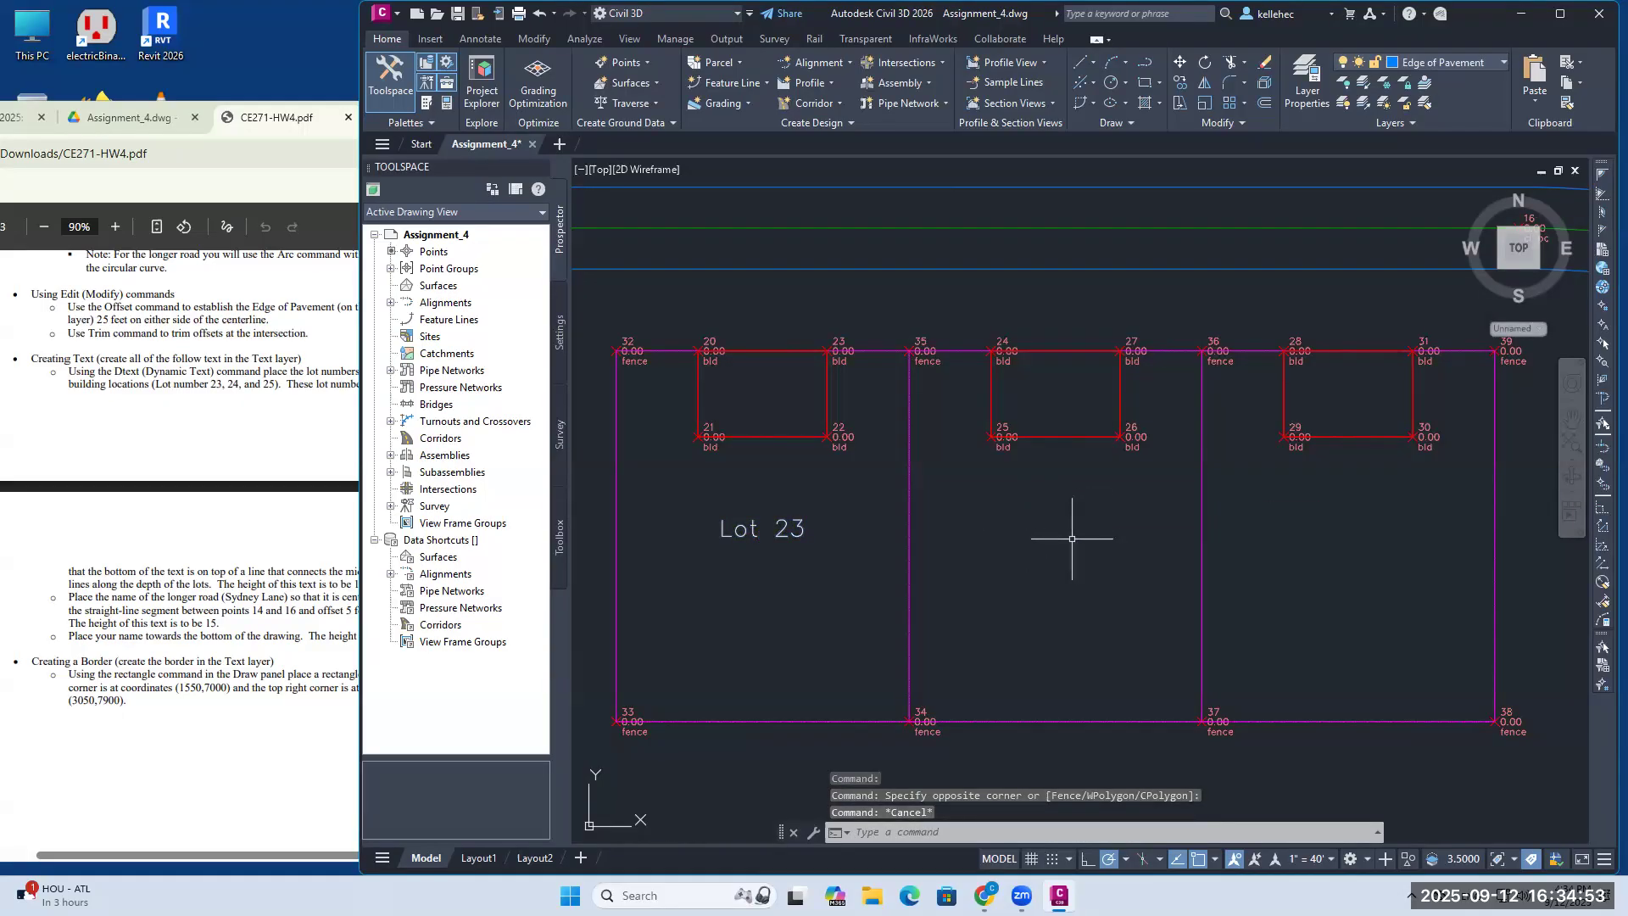
left_click(1404, 67)
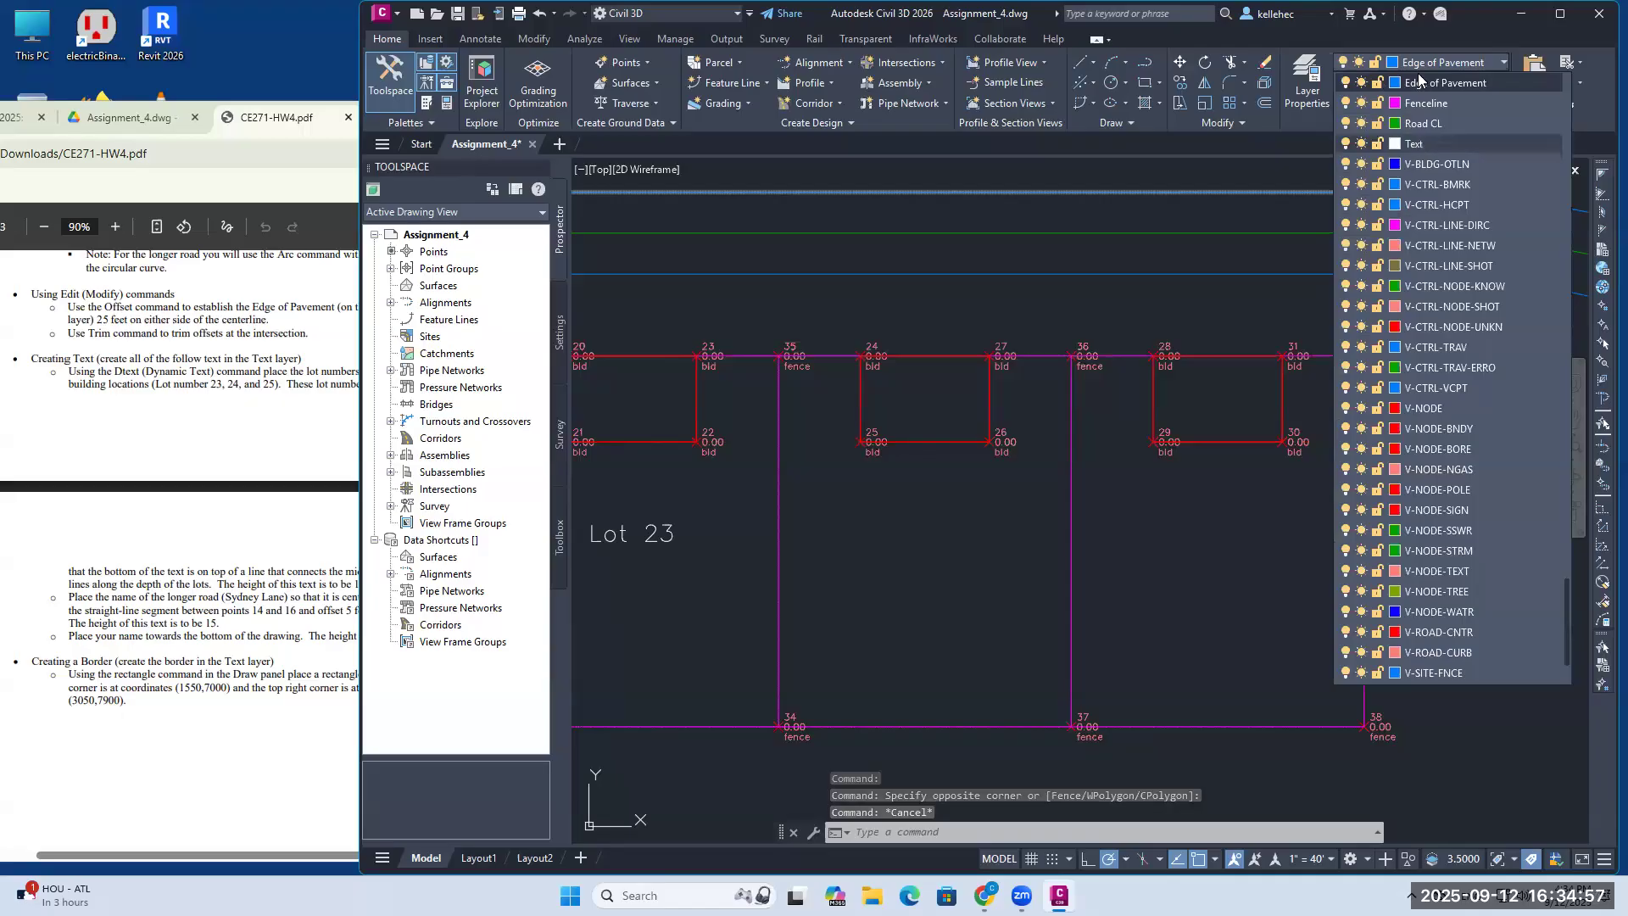
left_click(1413, 143)
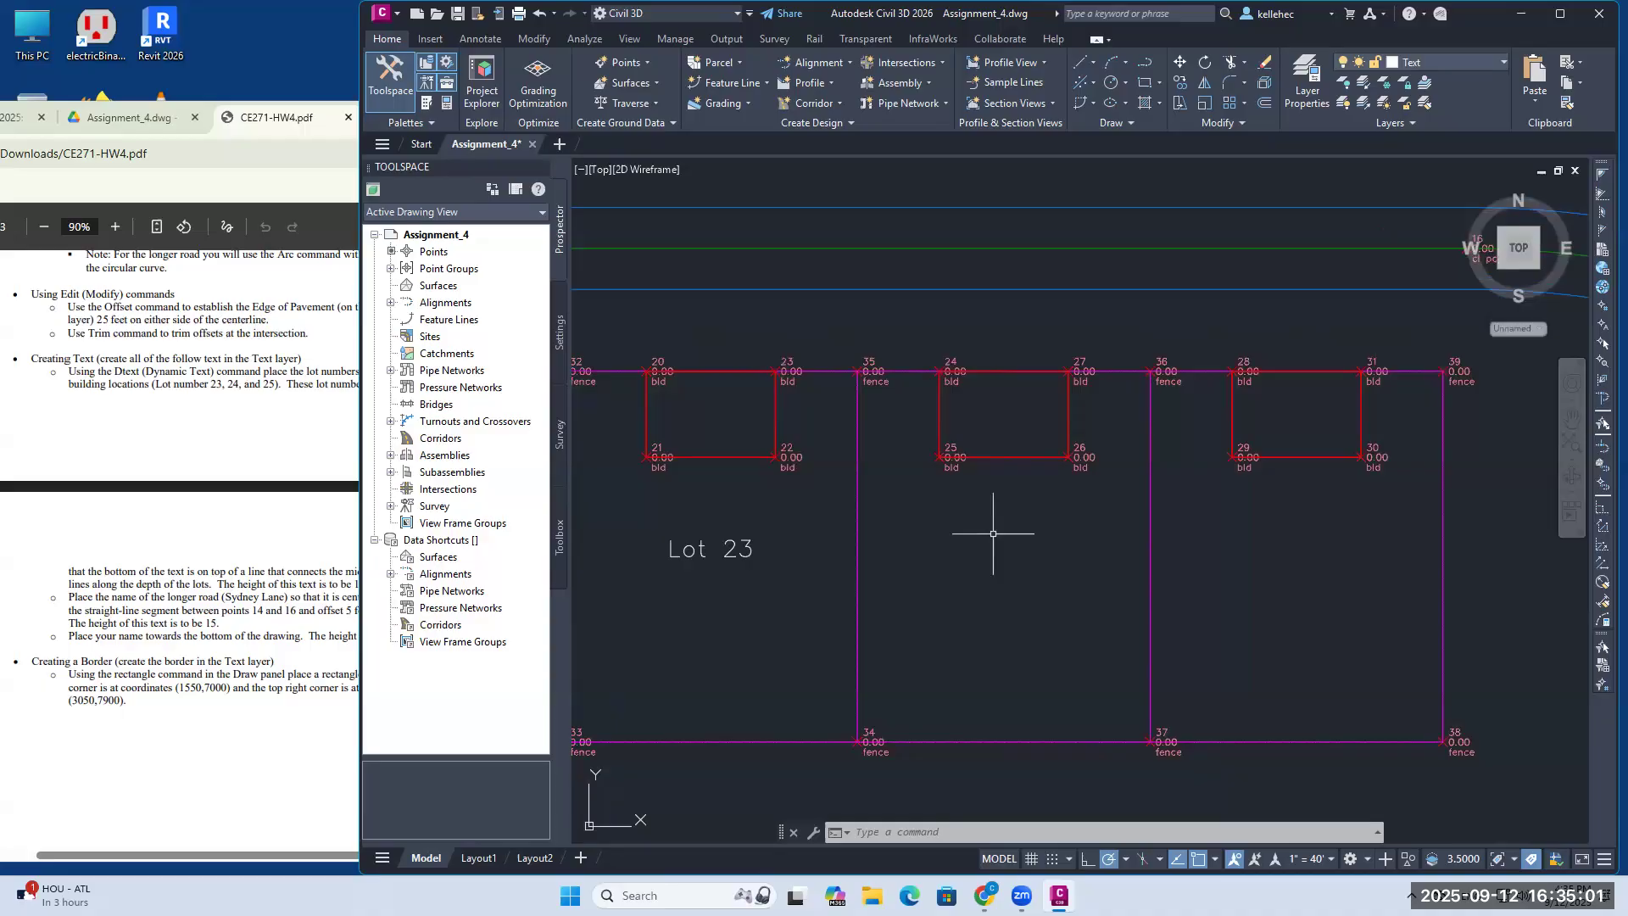
Step: Place a 10-unit 'Lot 24' label centred in the lot below building 24–27
type("dtext")
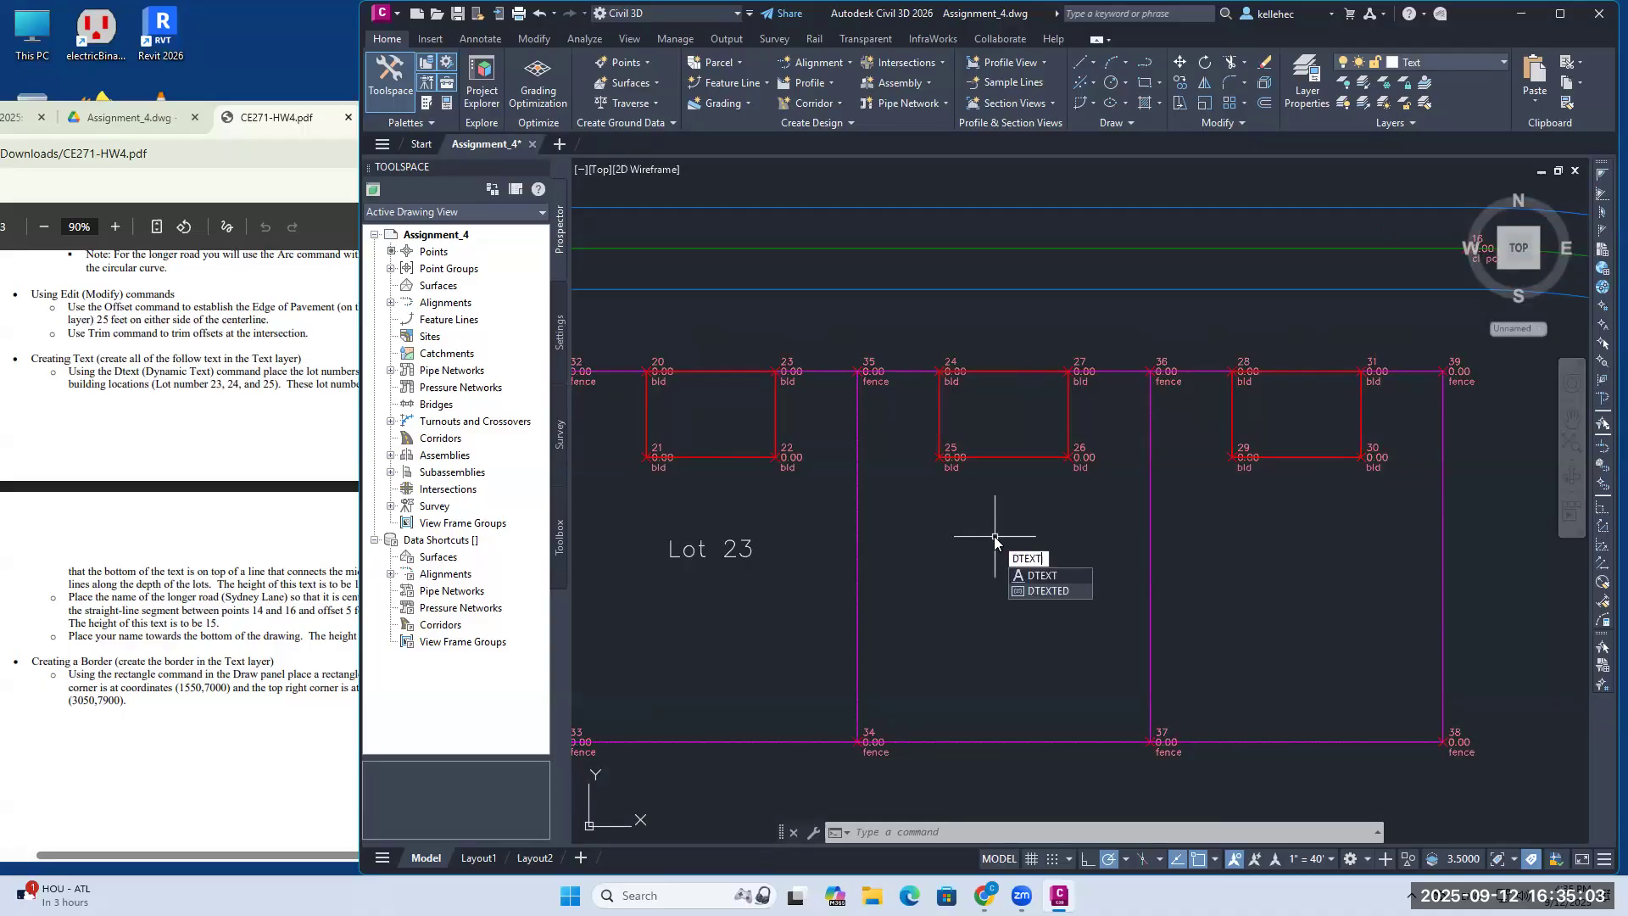
key("Return")
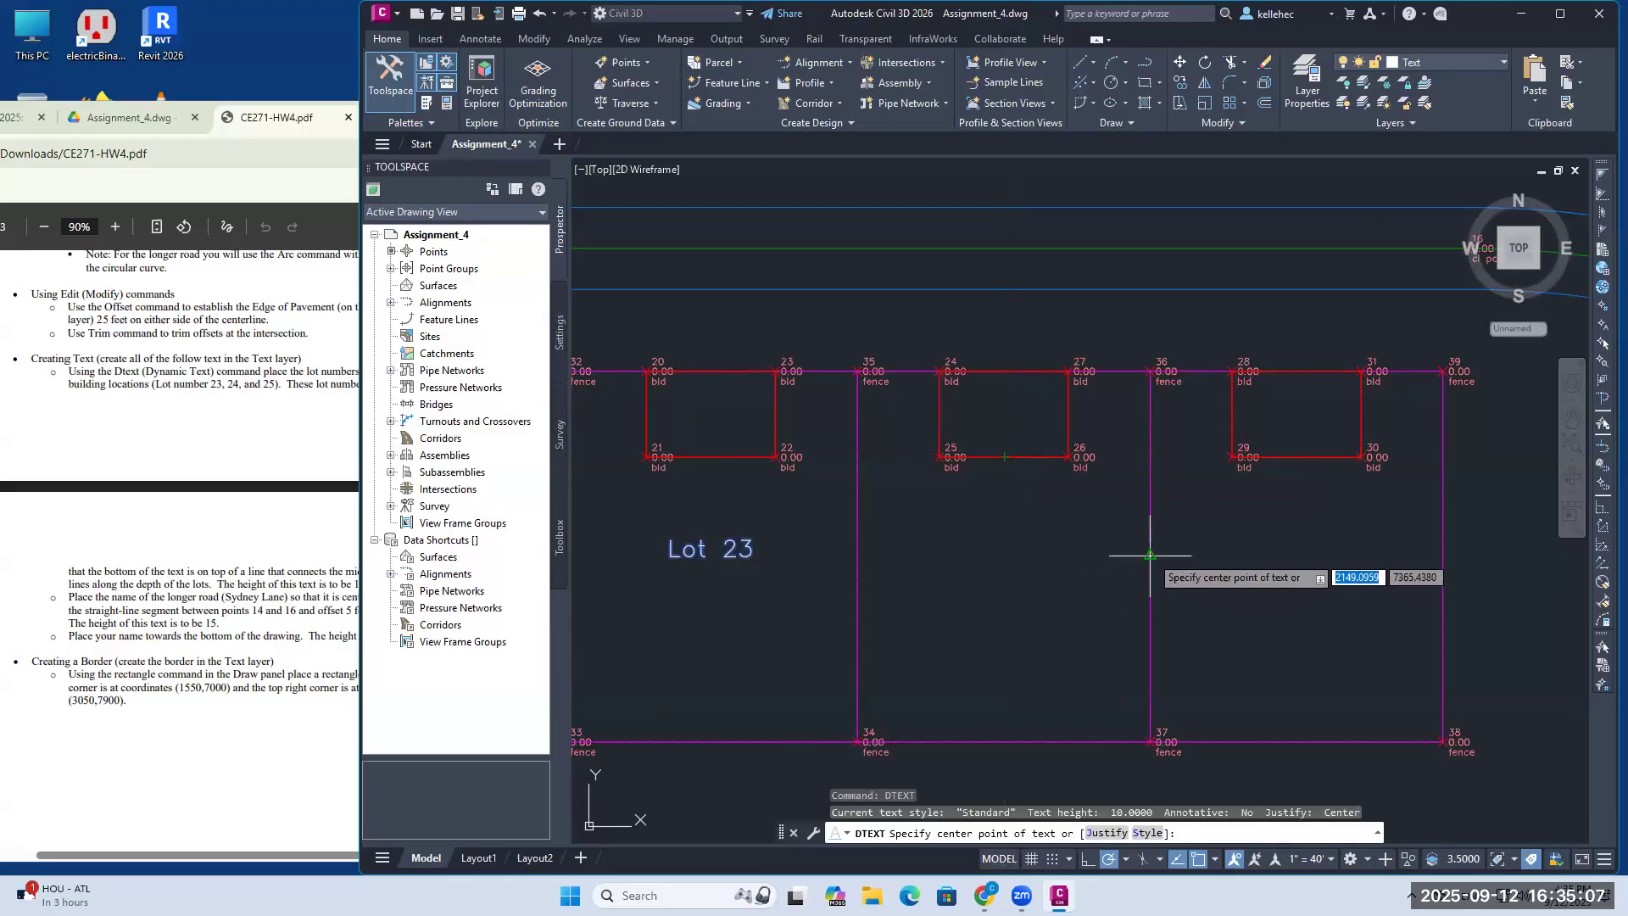
left_click(1004, 556)
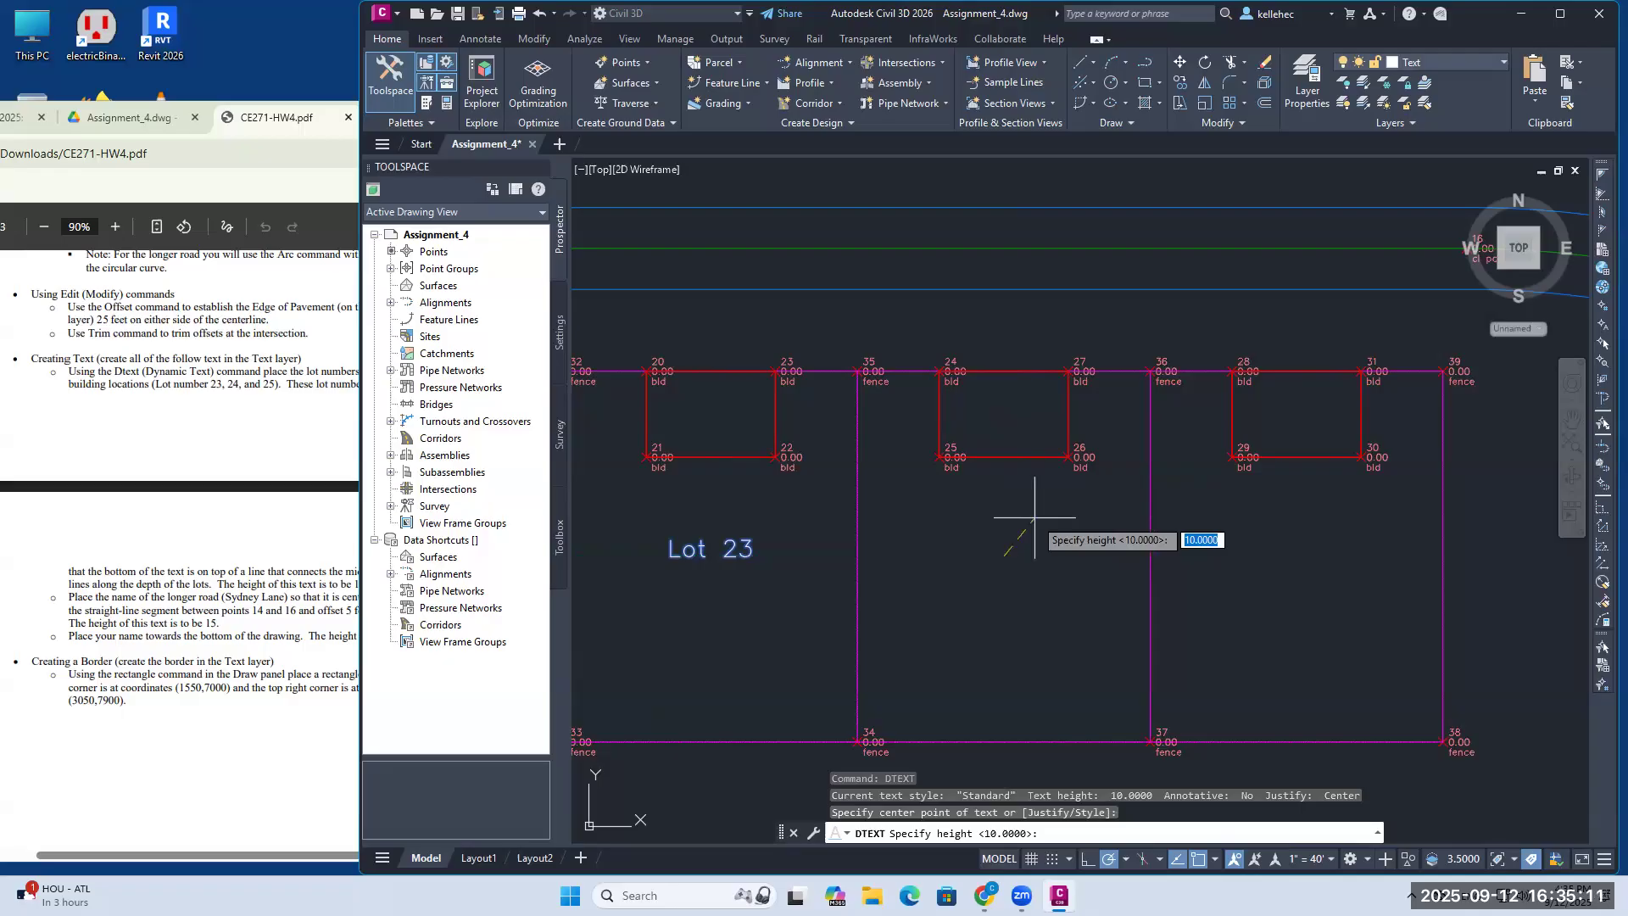
key("Return")
key("Return")
type("Lot 24")
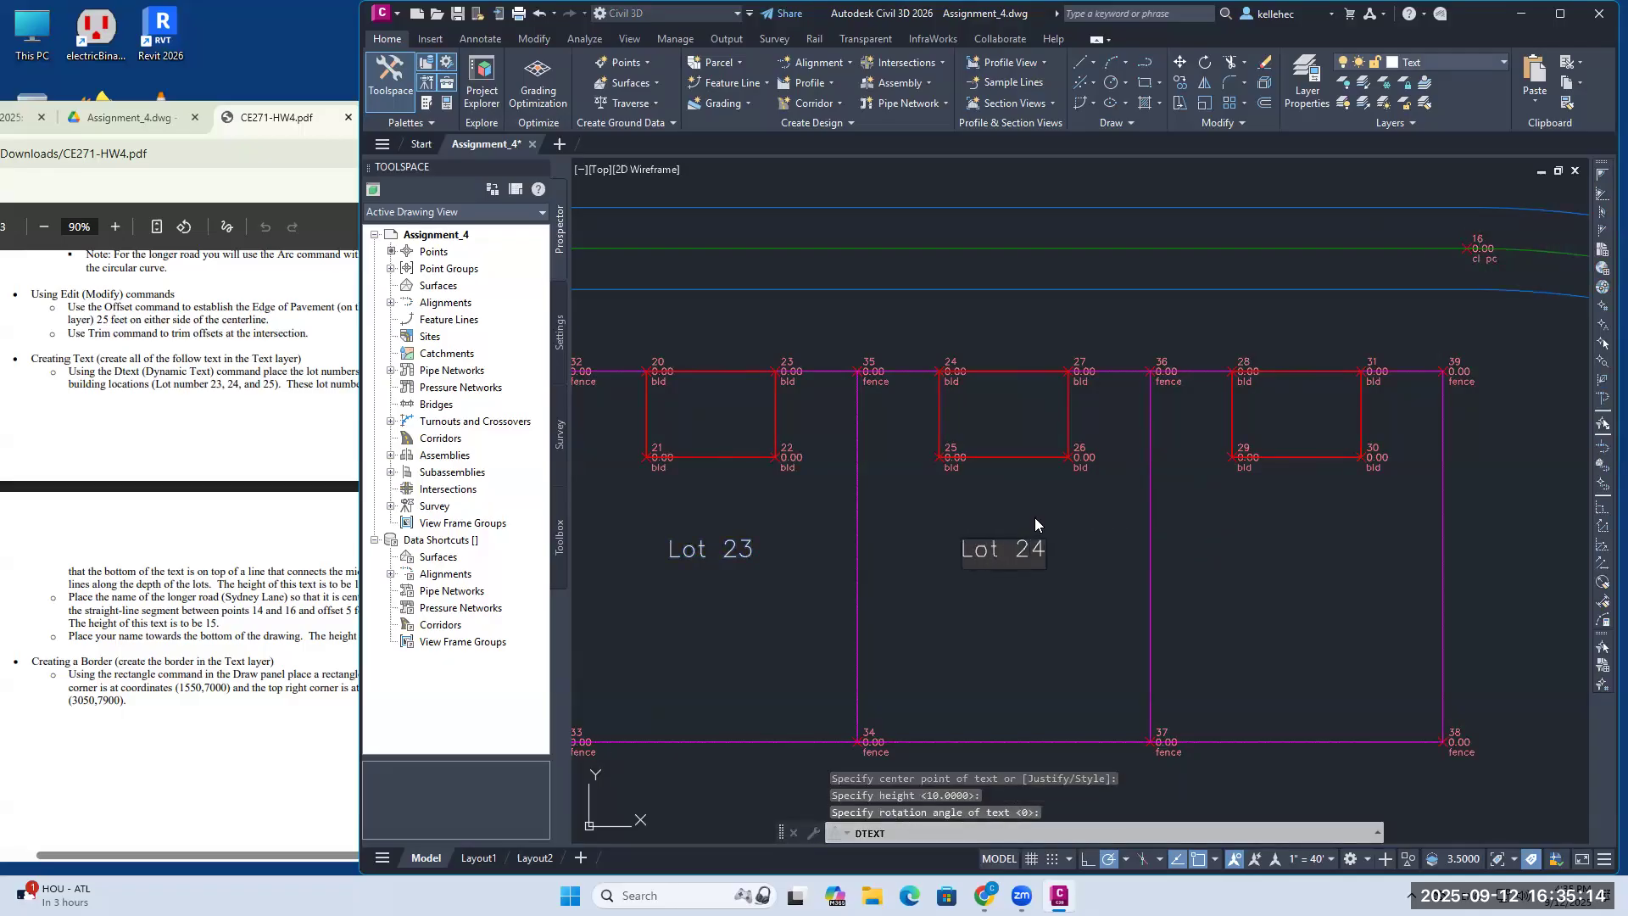
key("Return")
key("Return")
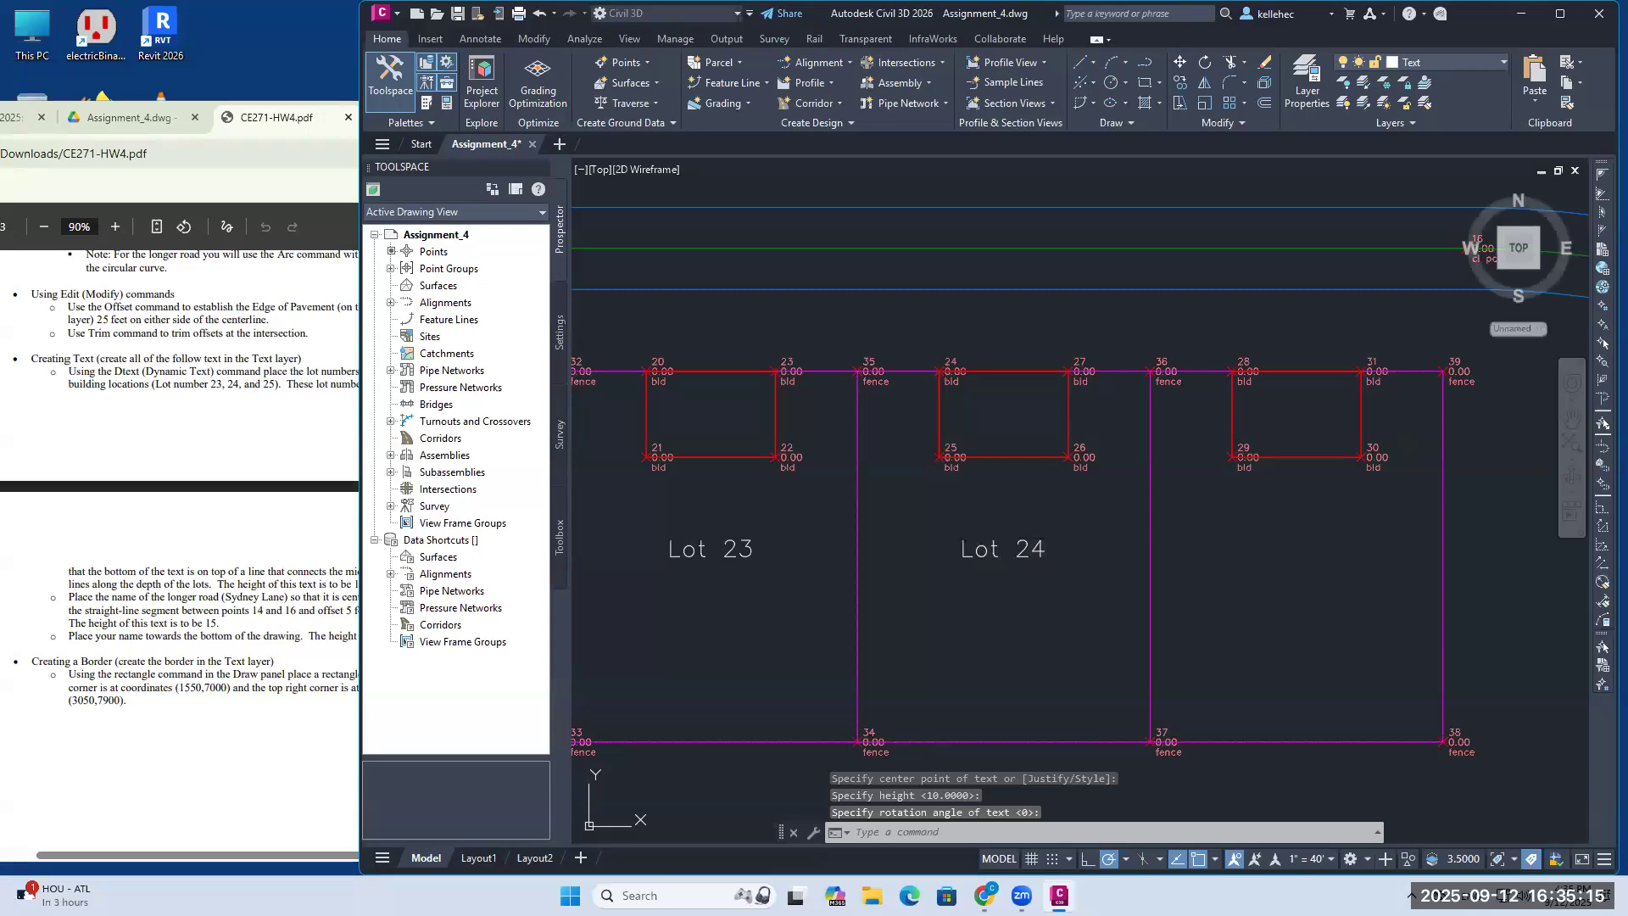
Step: Place a 10-unit 'Lot 25' label, rotation 0, centred in the third lot
middle_click_drag(1281, 534, 1100, 564)
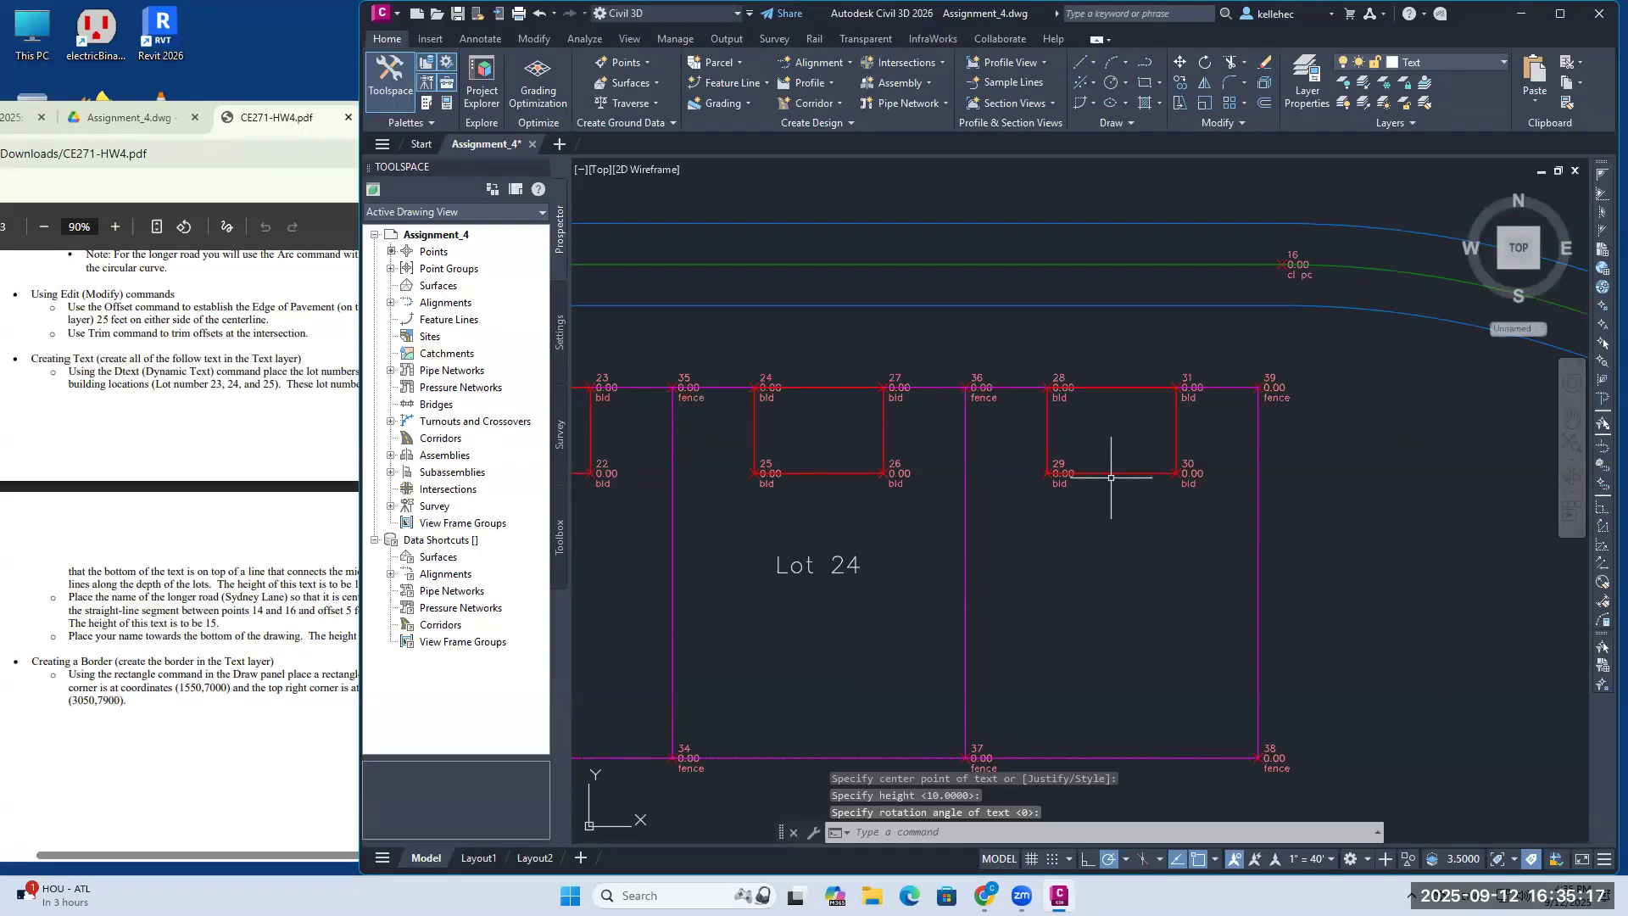
key("Return")
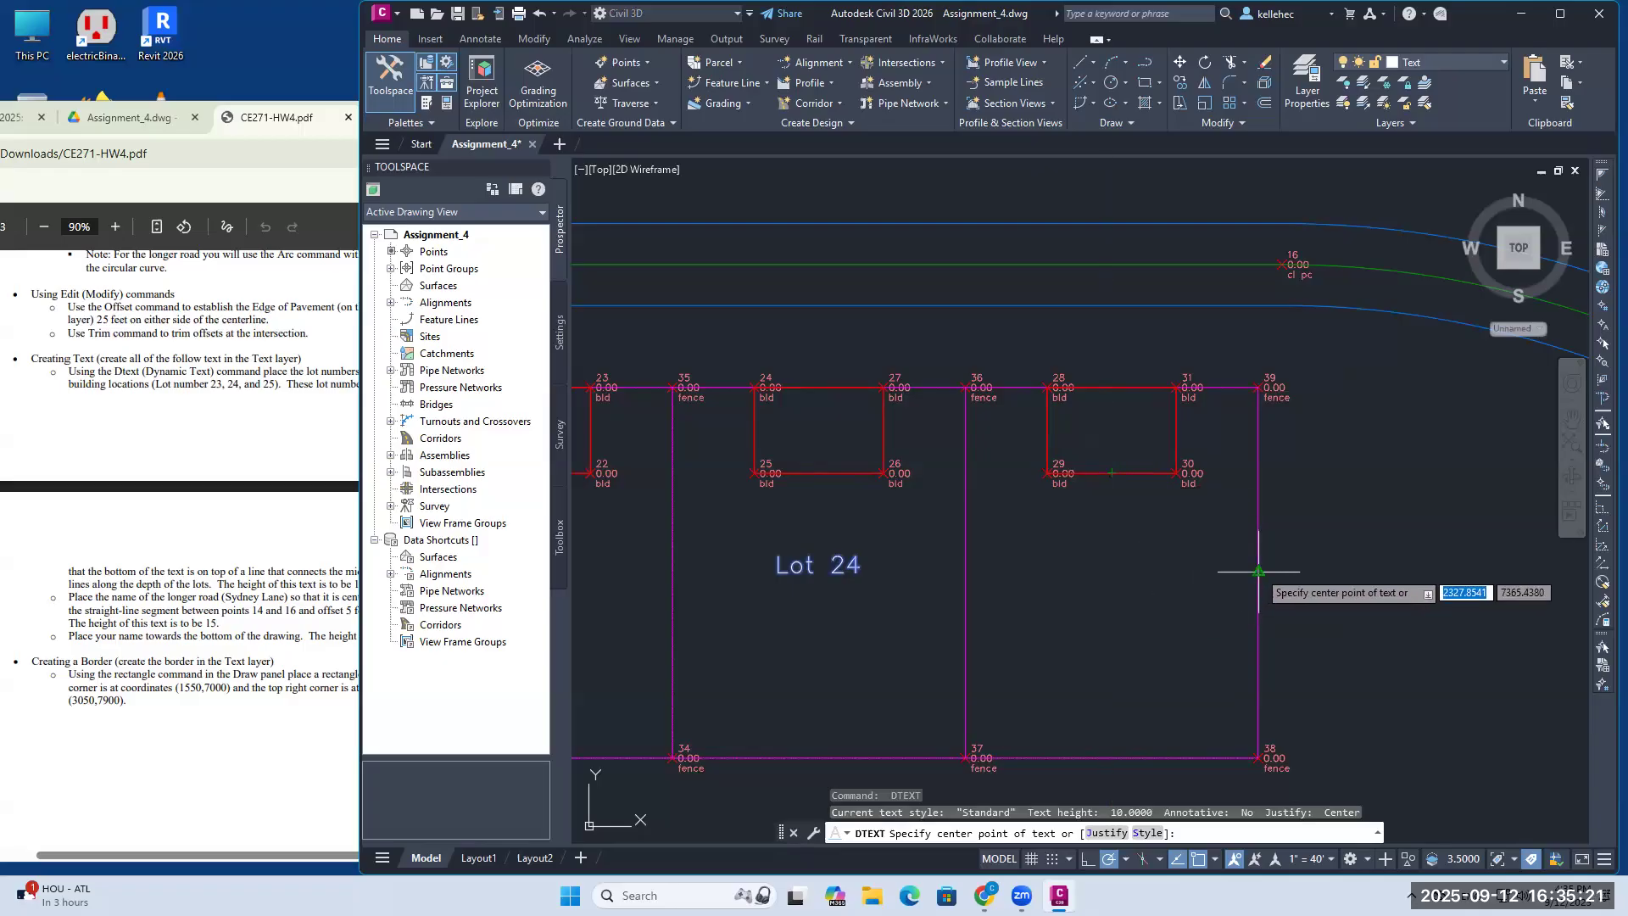
left_click(1111, 569)
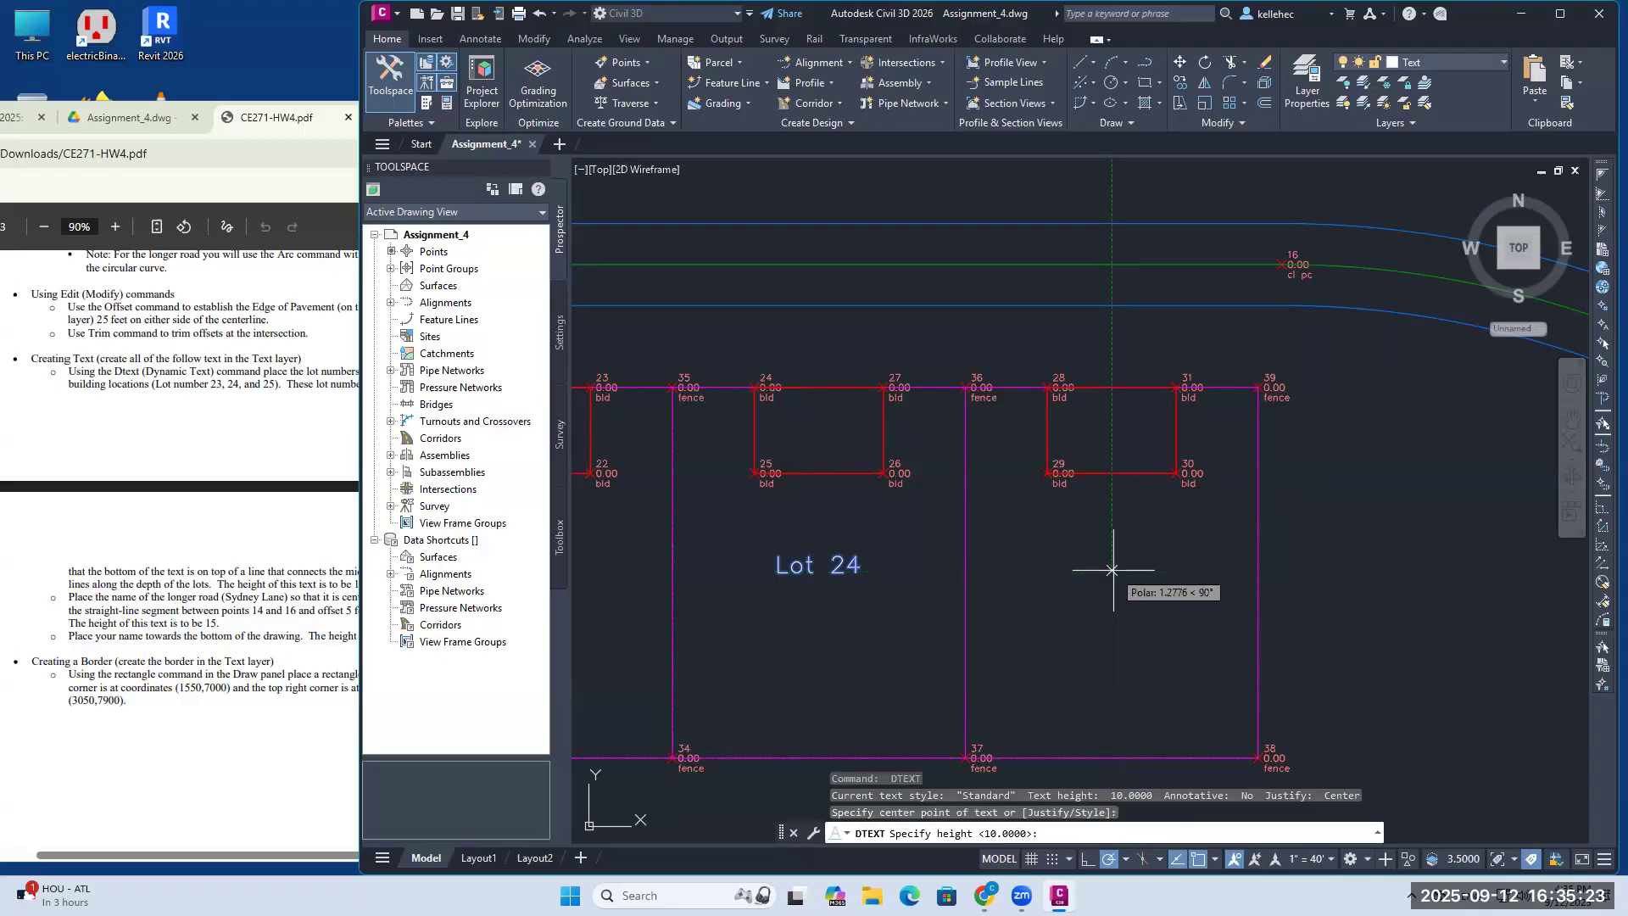
type("10")
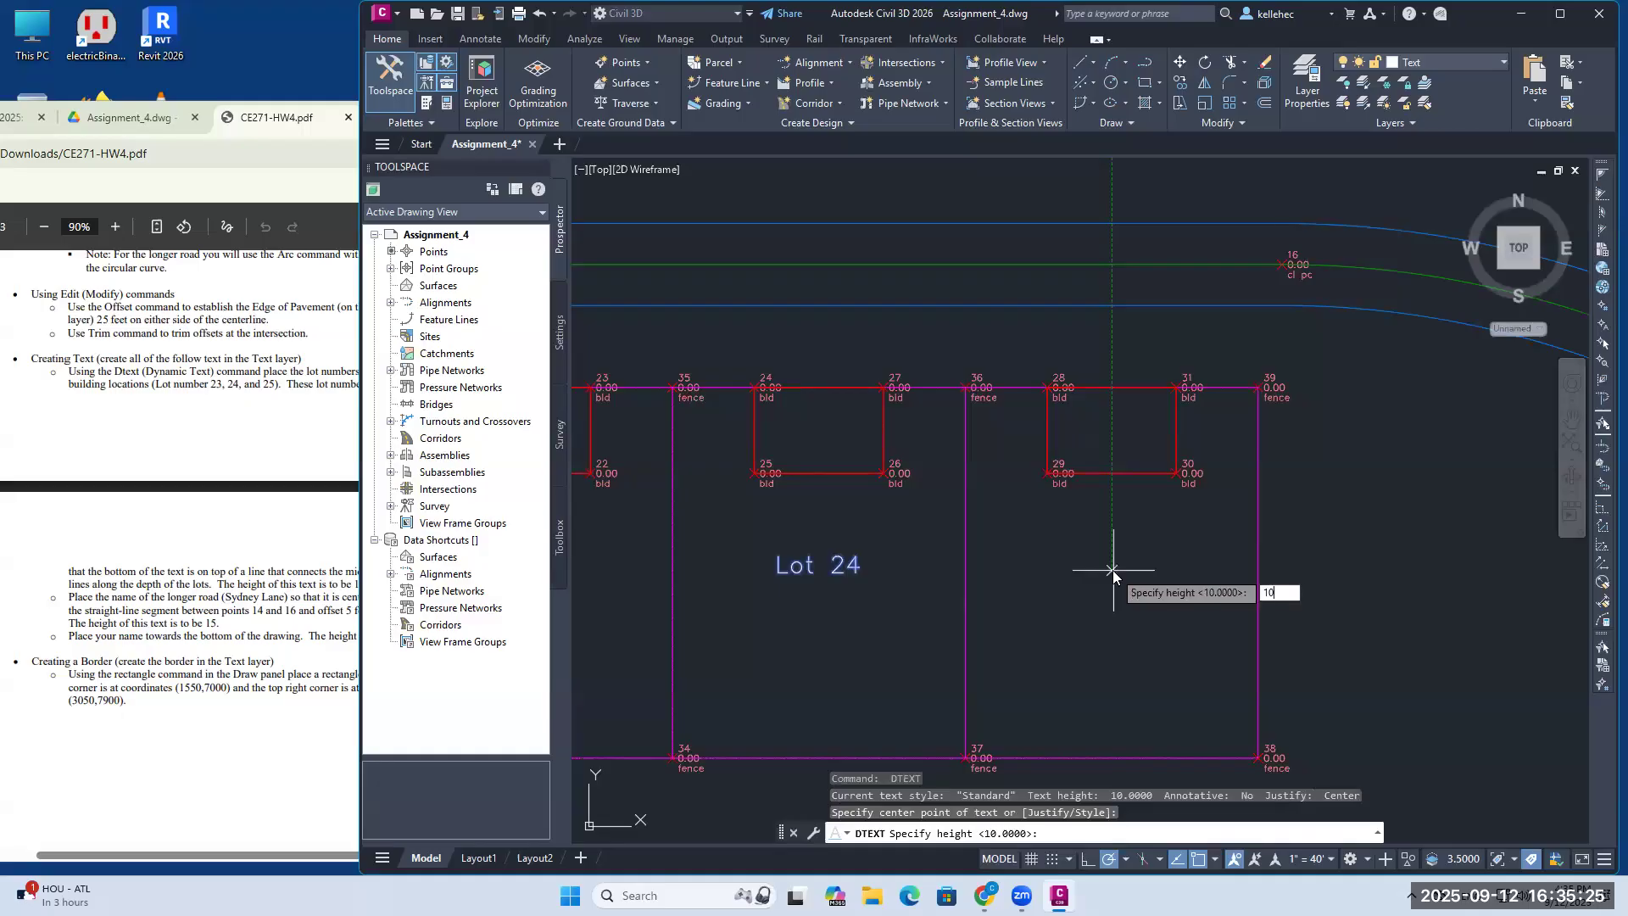
key("Return")
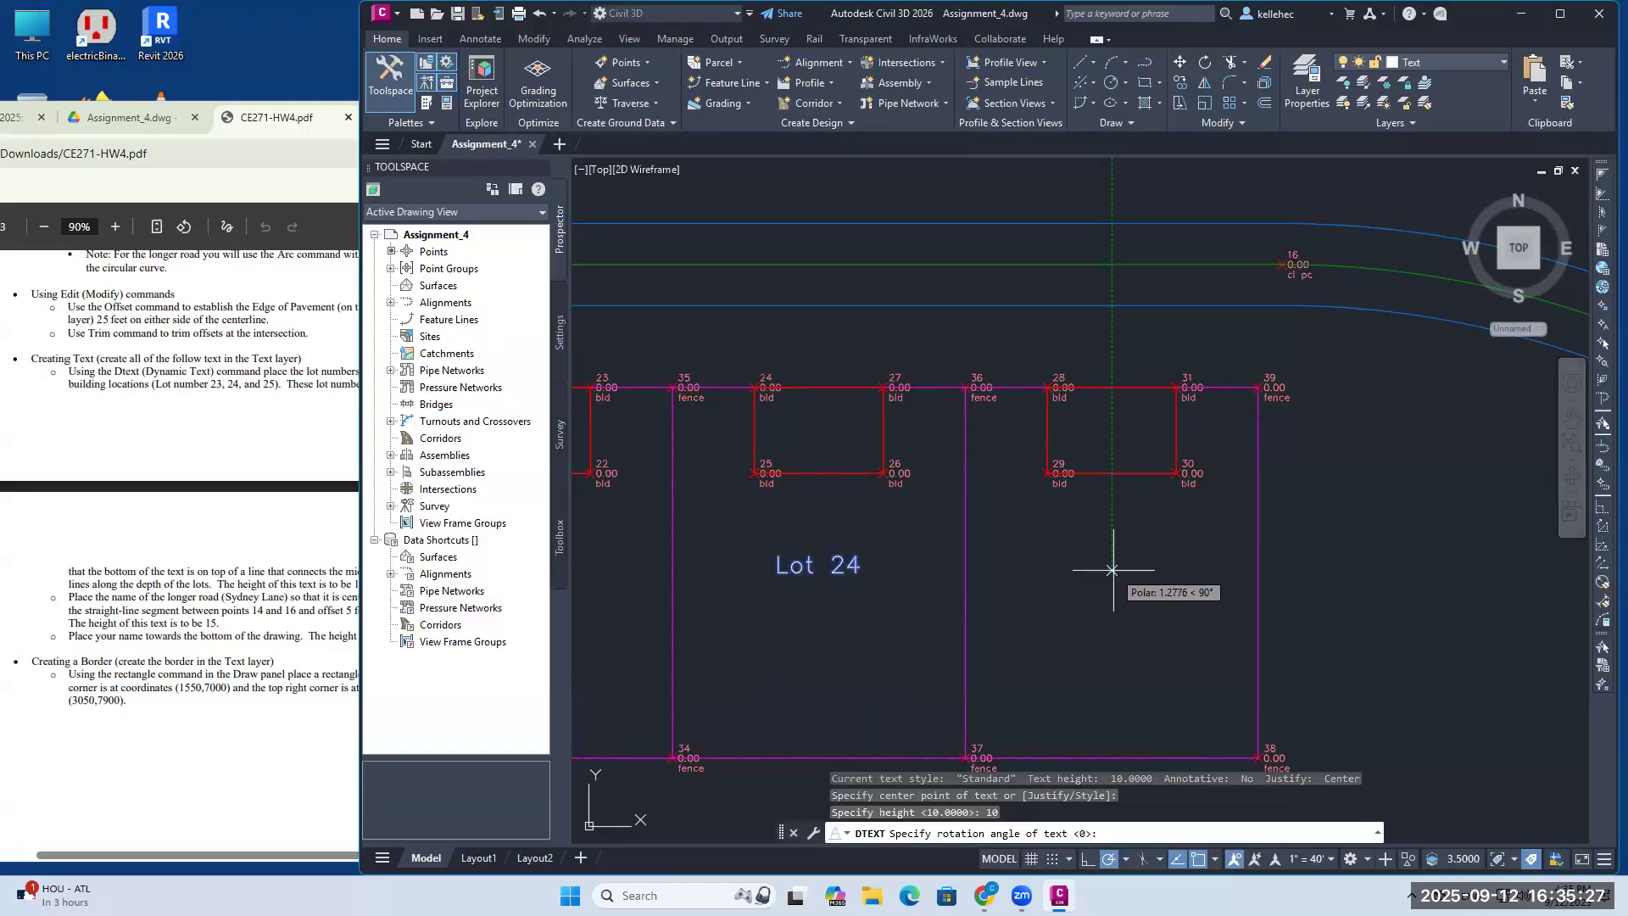
key("Return")
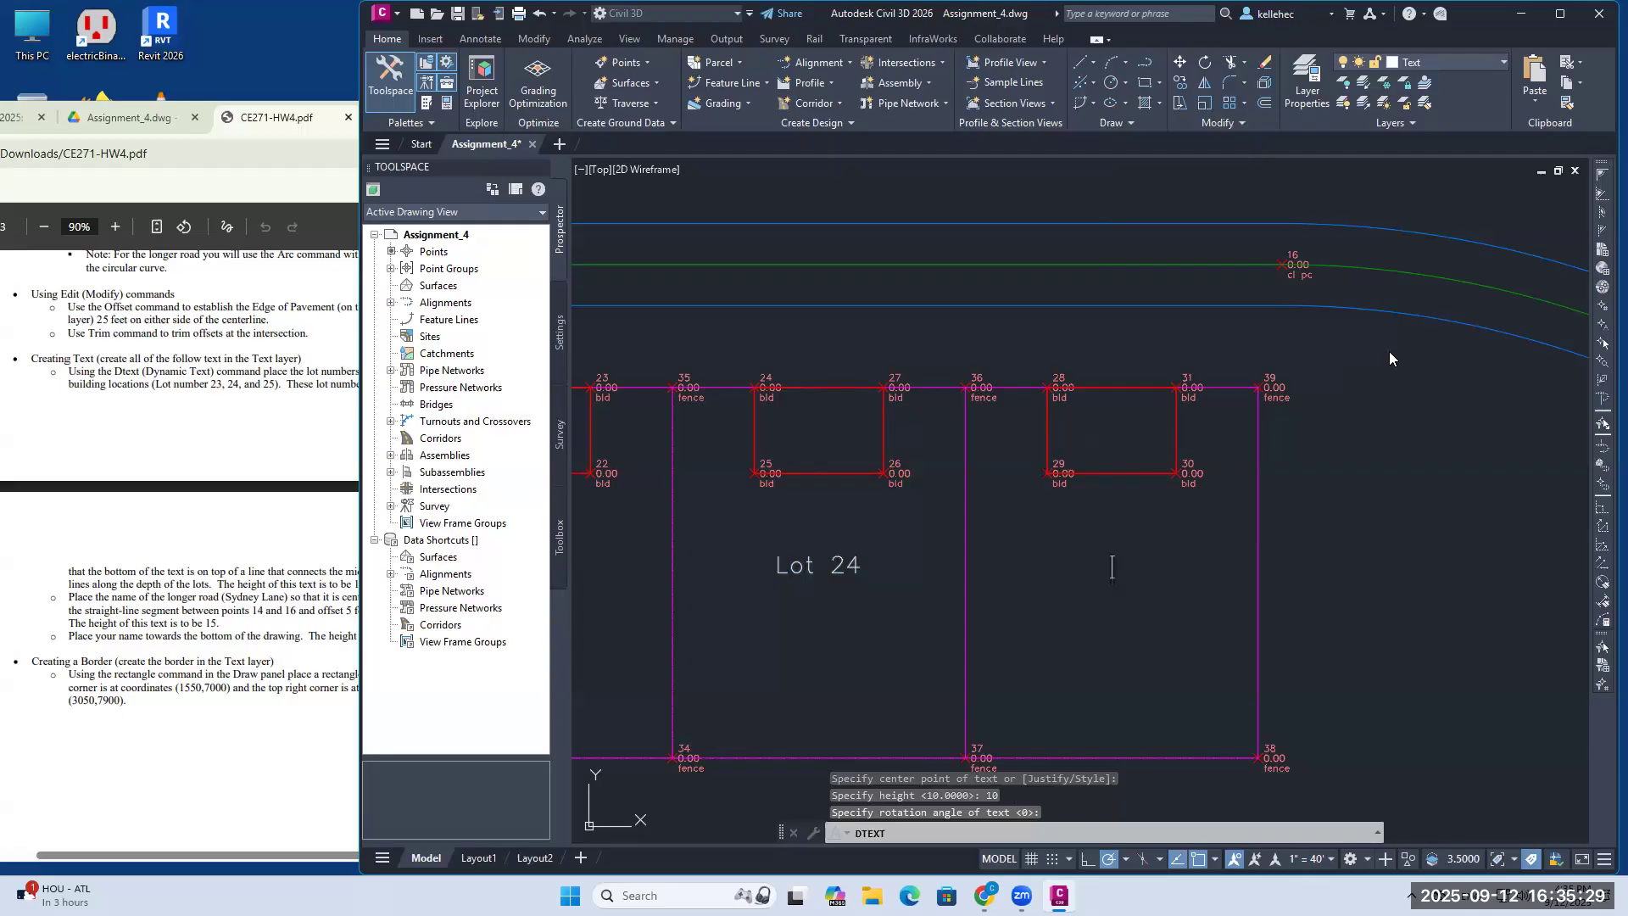
type("Lot 25")
key("Return")
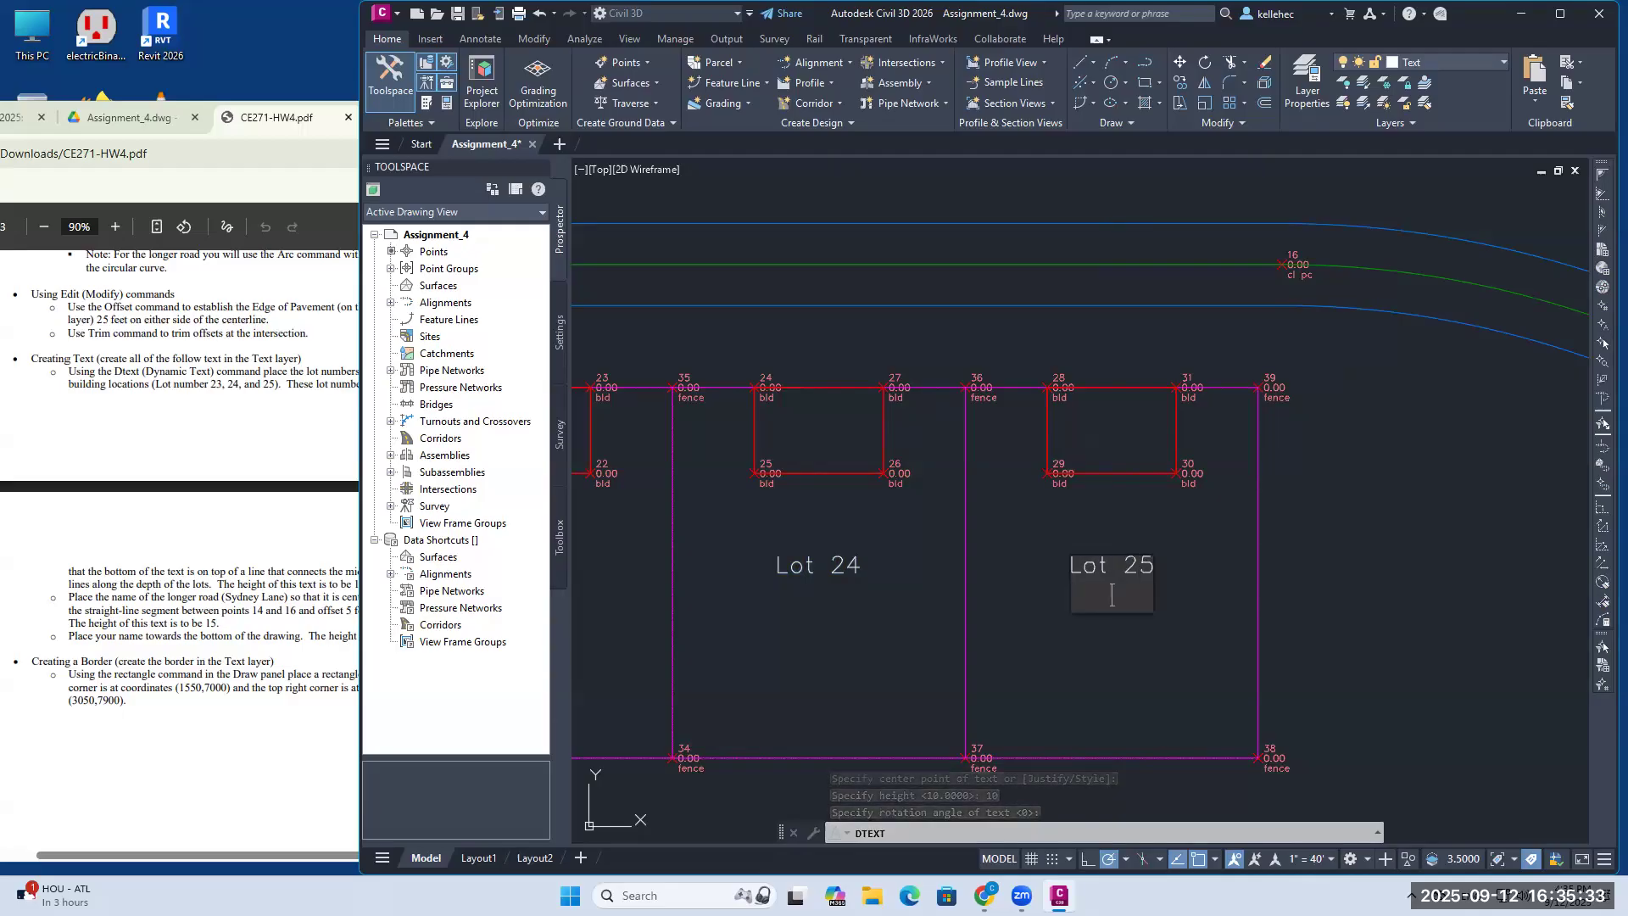
key("Return")
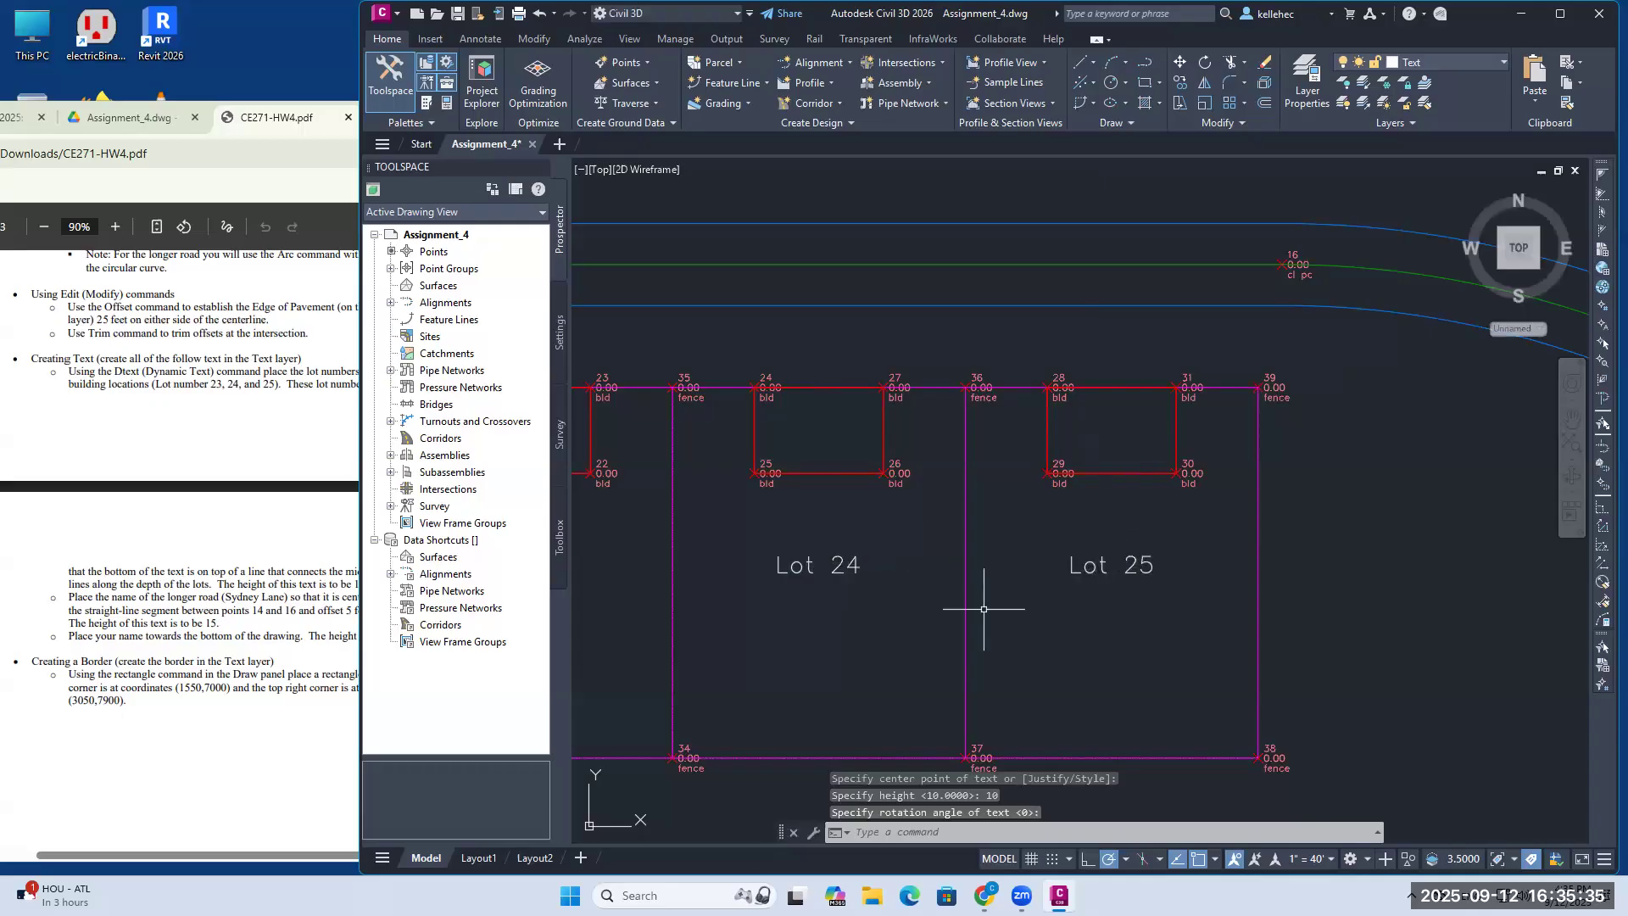
scroll(984, 609, "down", 2)
middle_click_drag(814, 635, 971, 657)
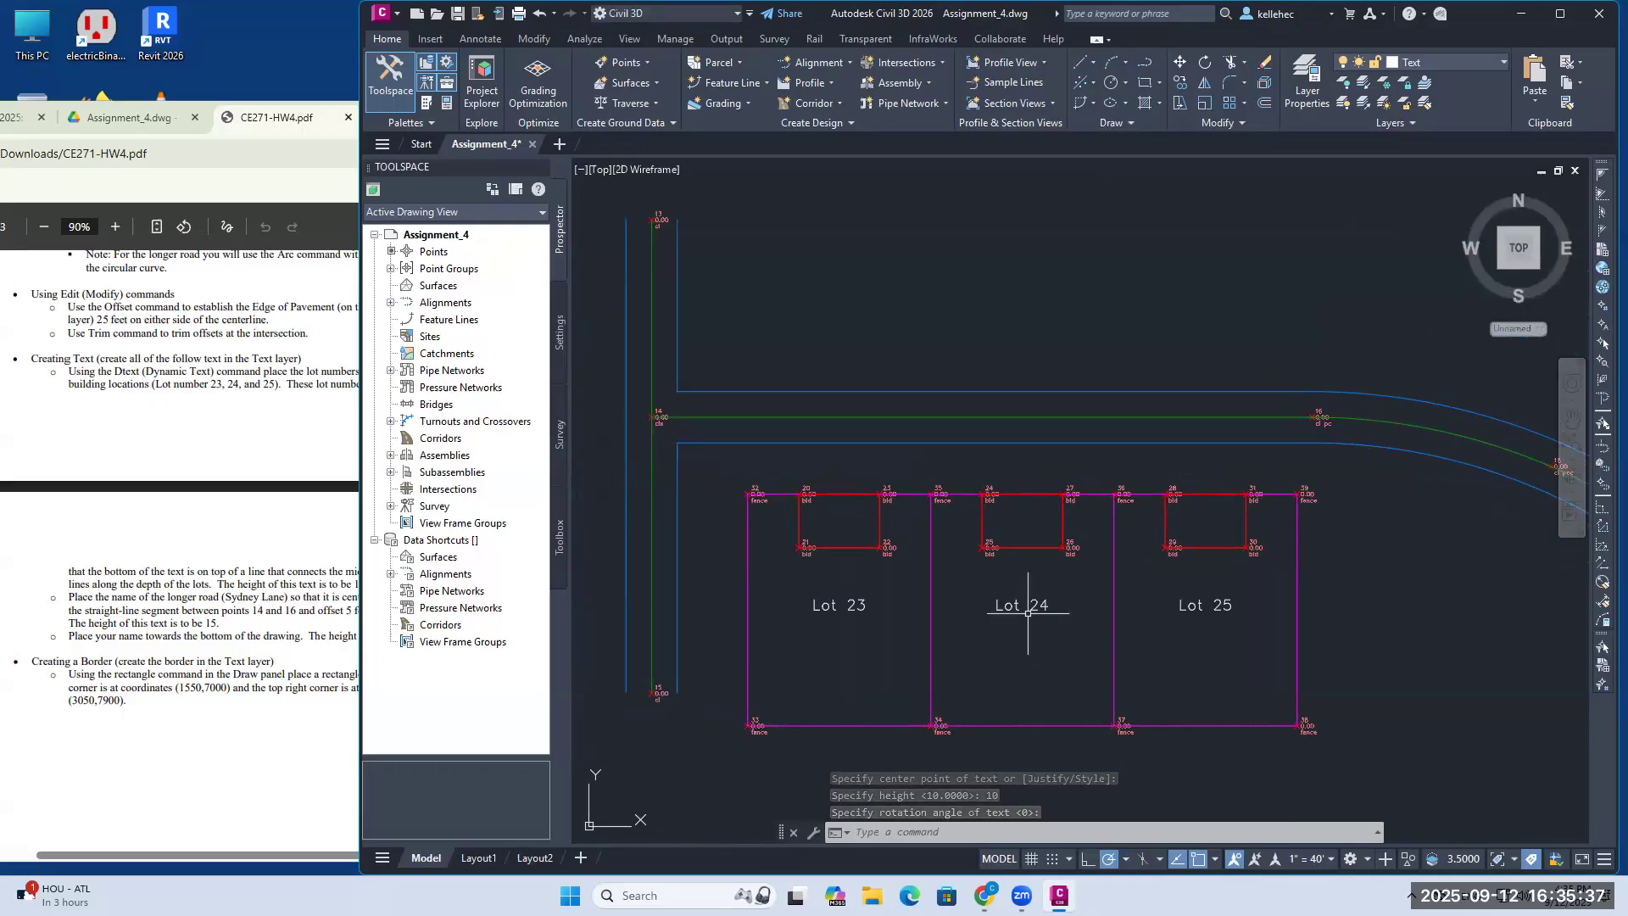
left_click(151, 598)
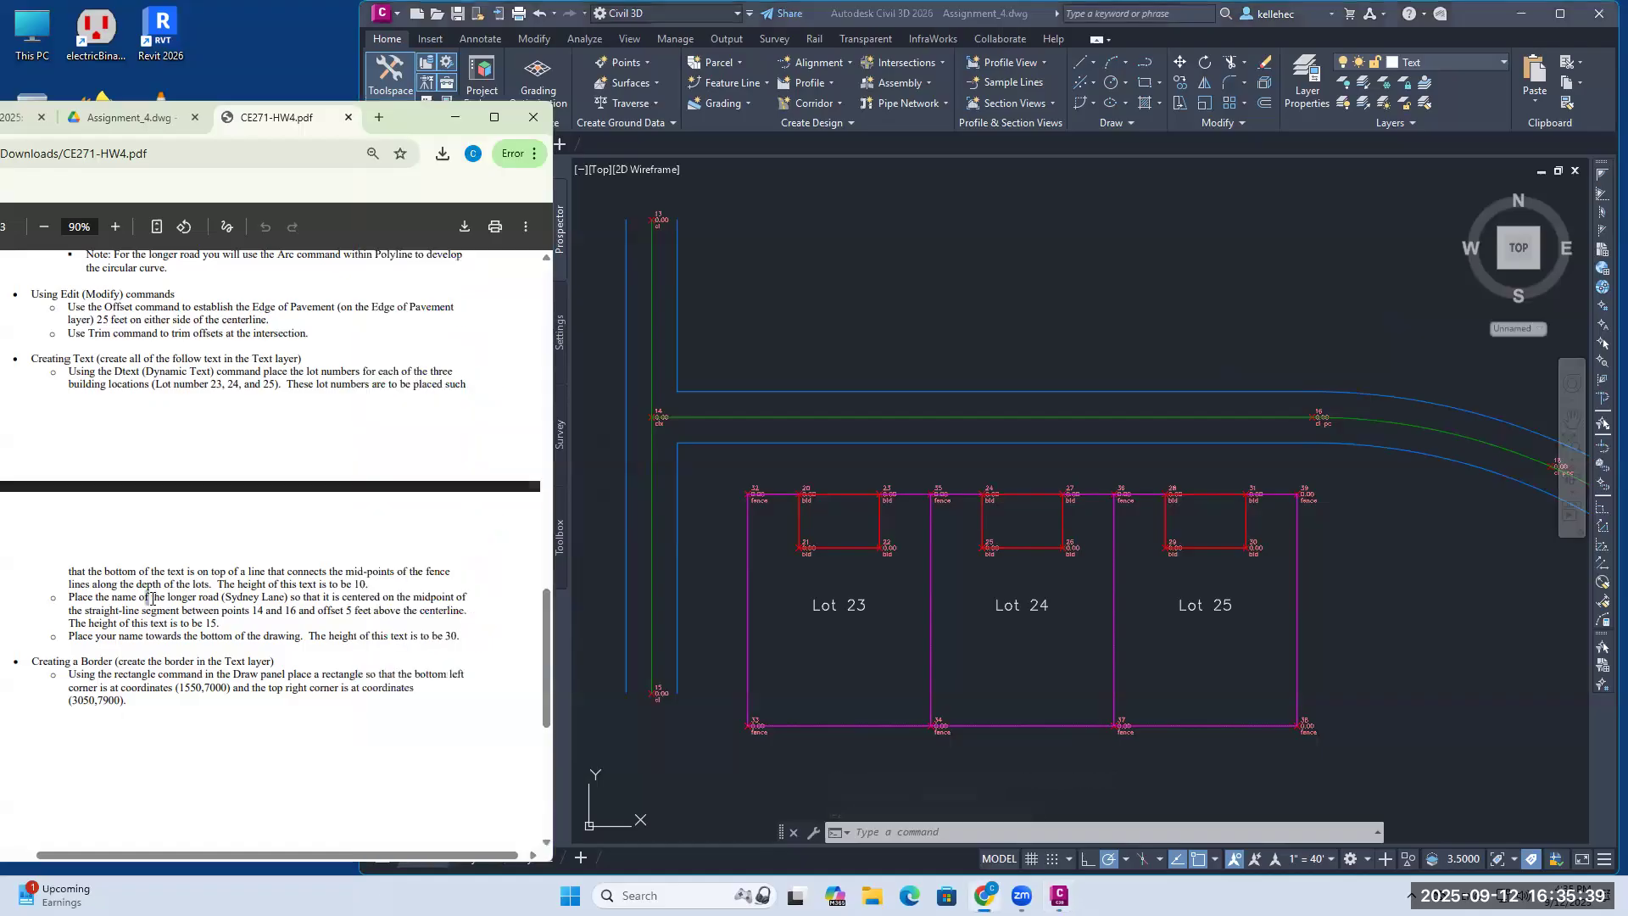
left_click_drag(69, 596, 223, 626)
left_click(240, 600)
left_click(891, 347)
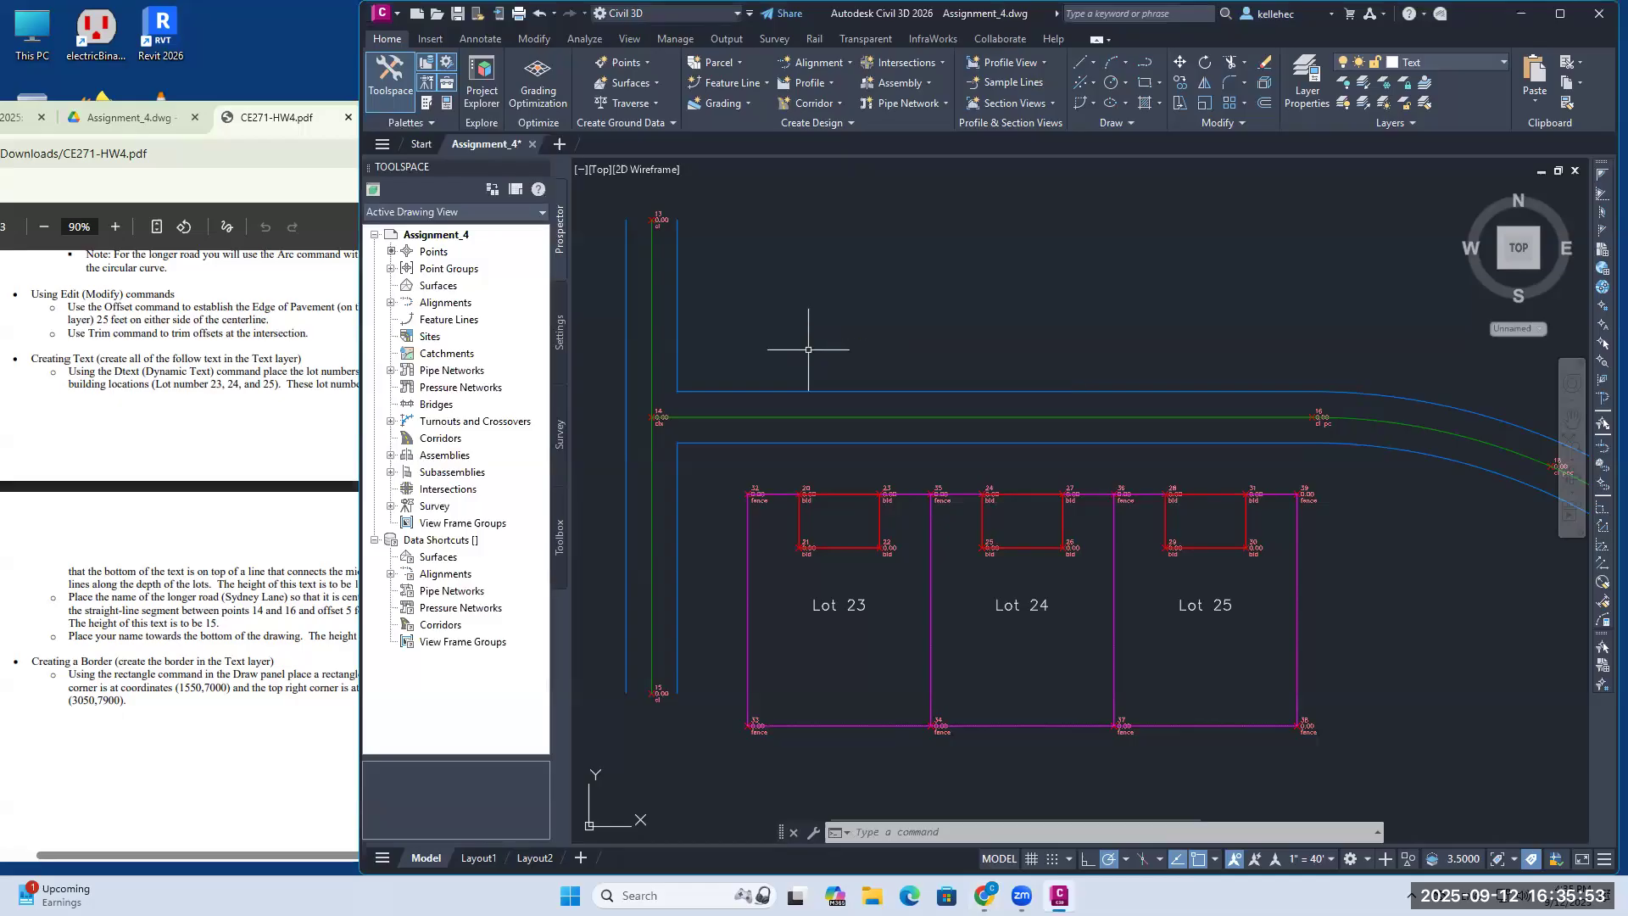
scroll(655, 427, "up", 2)
scroll(975, 465, "up", 2)
scroll(1163, 465, "down", 2)
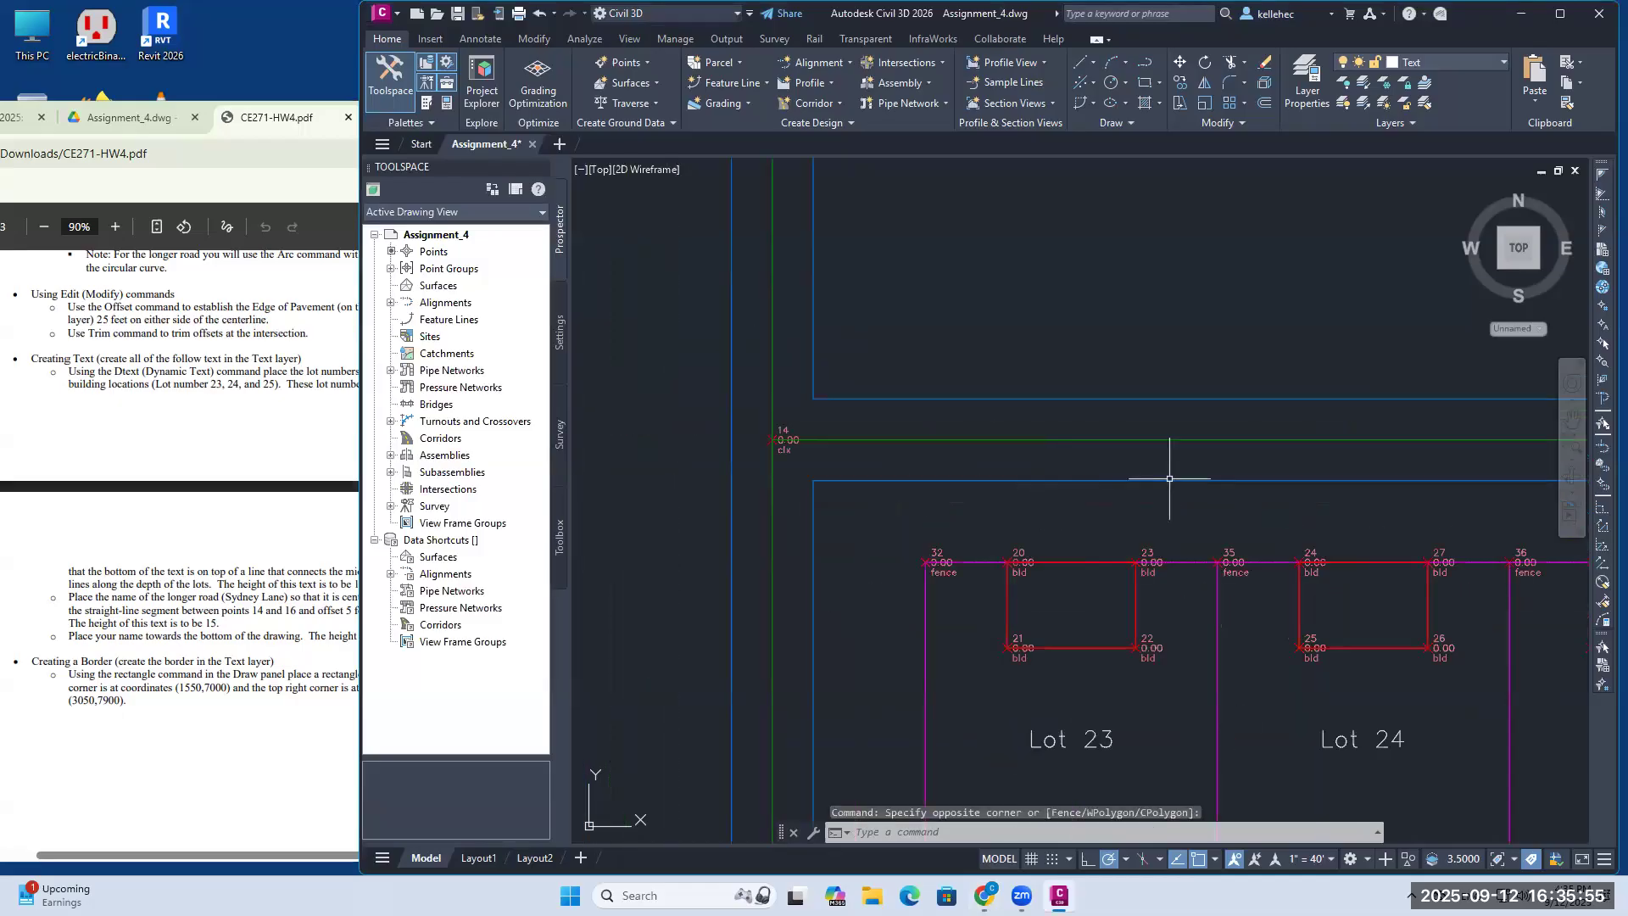
scroll(1364, 415, "down", 1)
scroll(963, 465, "down", 1)
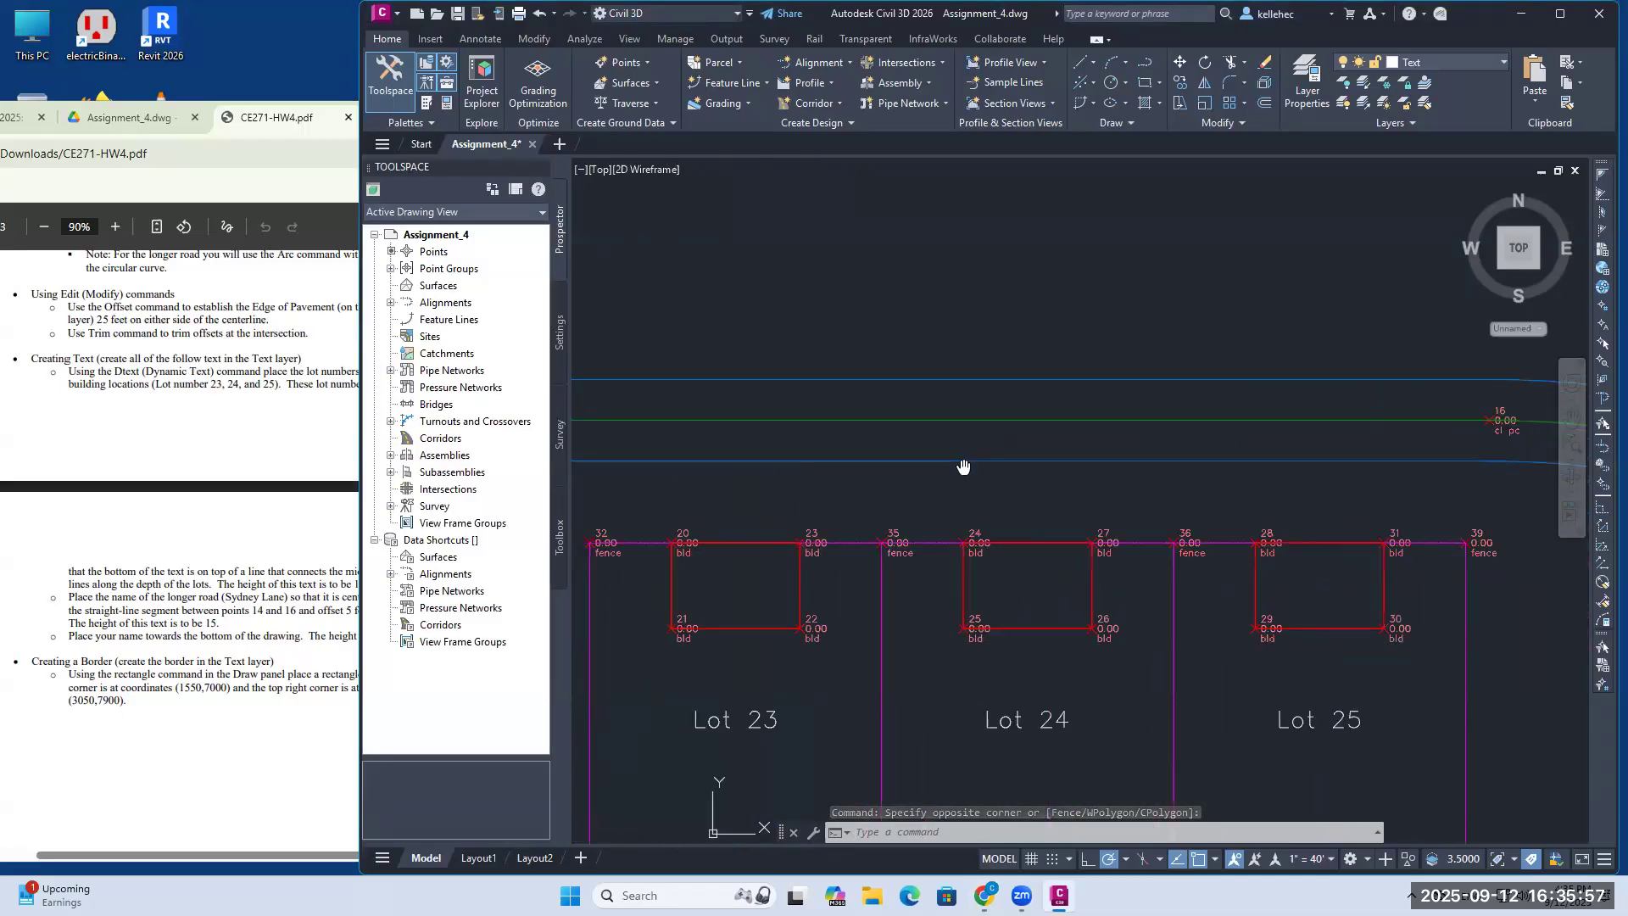
scroll(1006, 477, "down", 2)
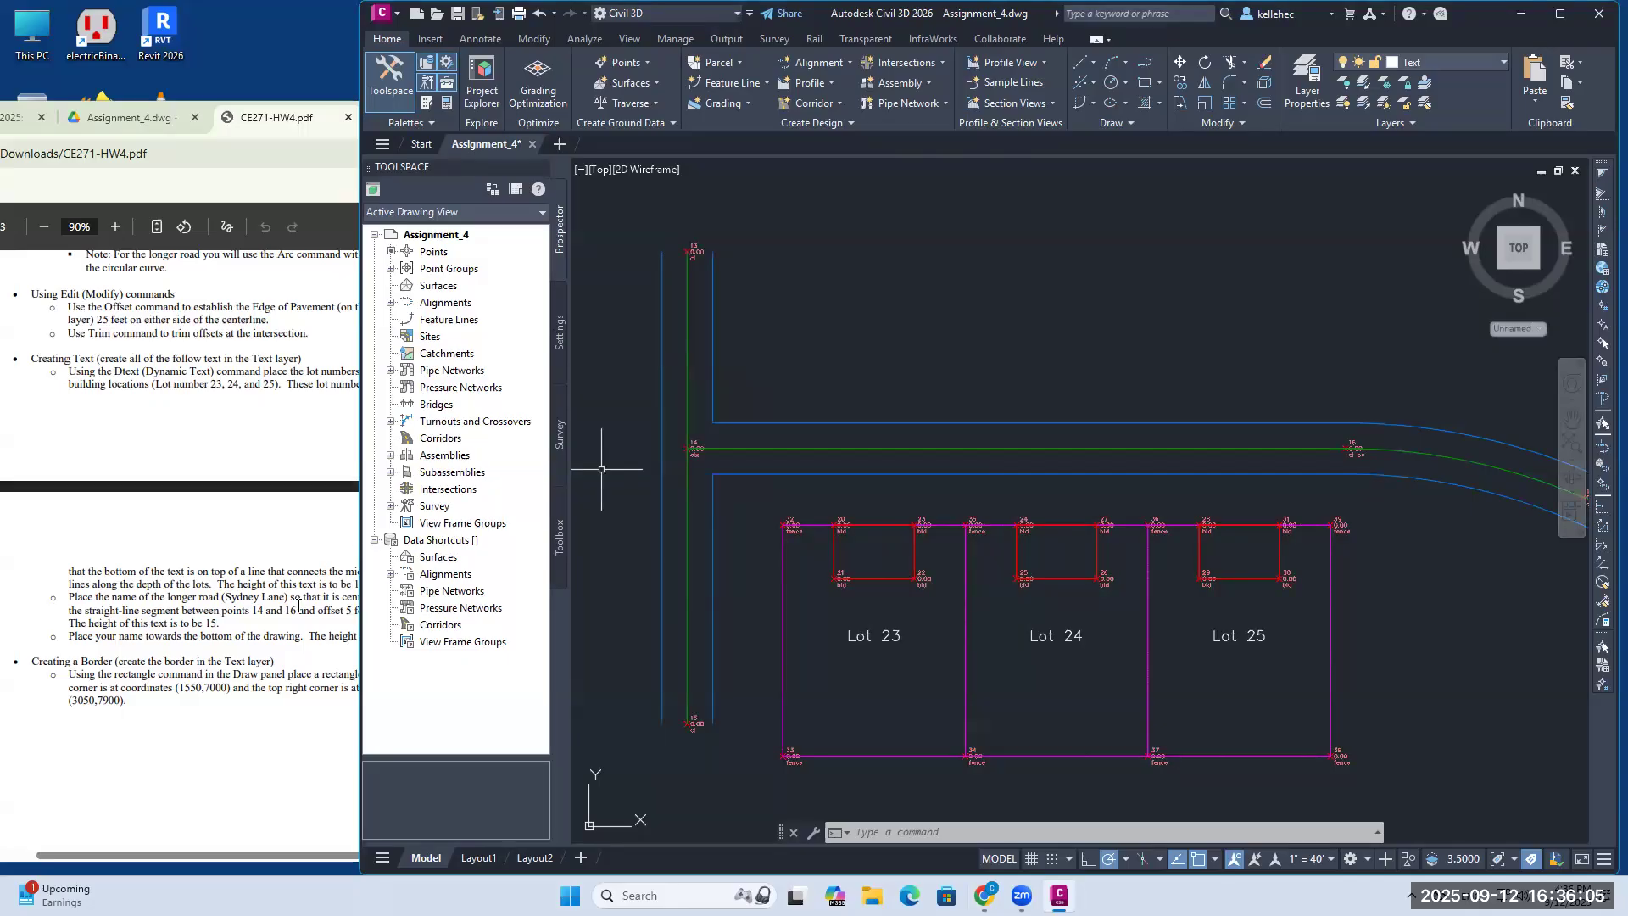
left_click(339, 598)
left_click_drag(320, 612, 473, 610)
left_click(416, 610)
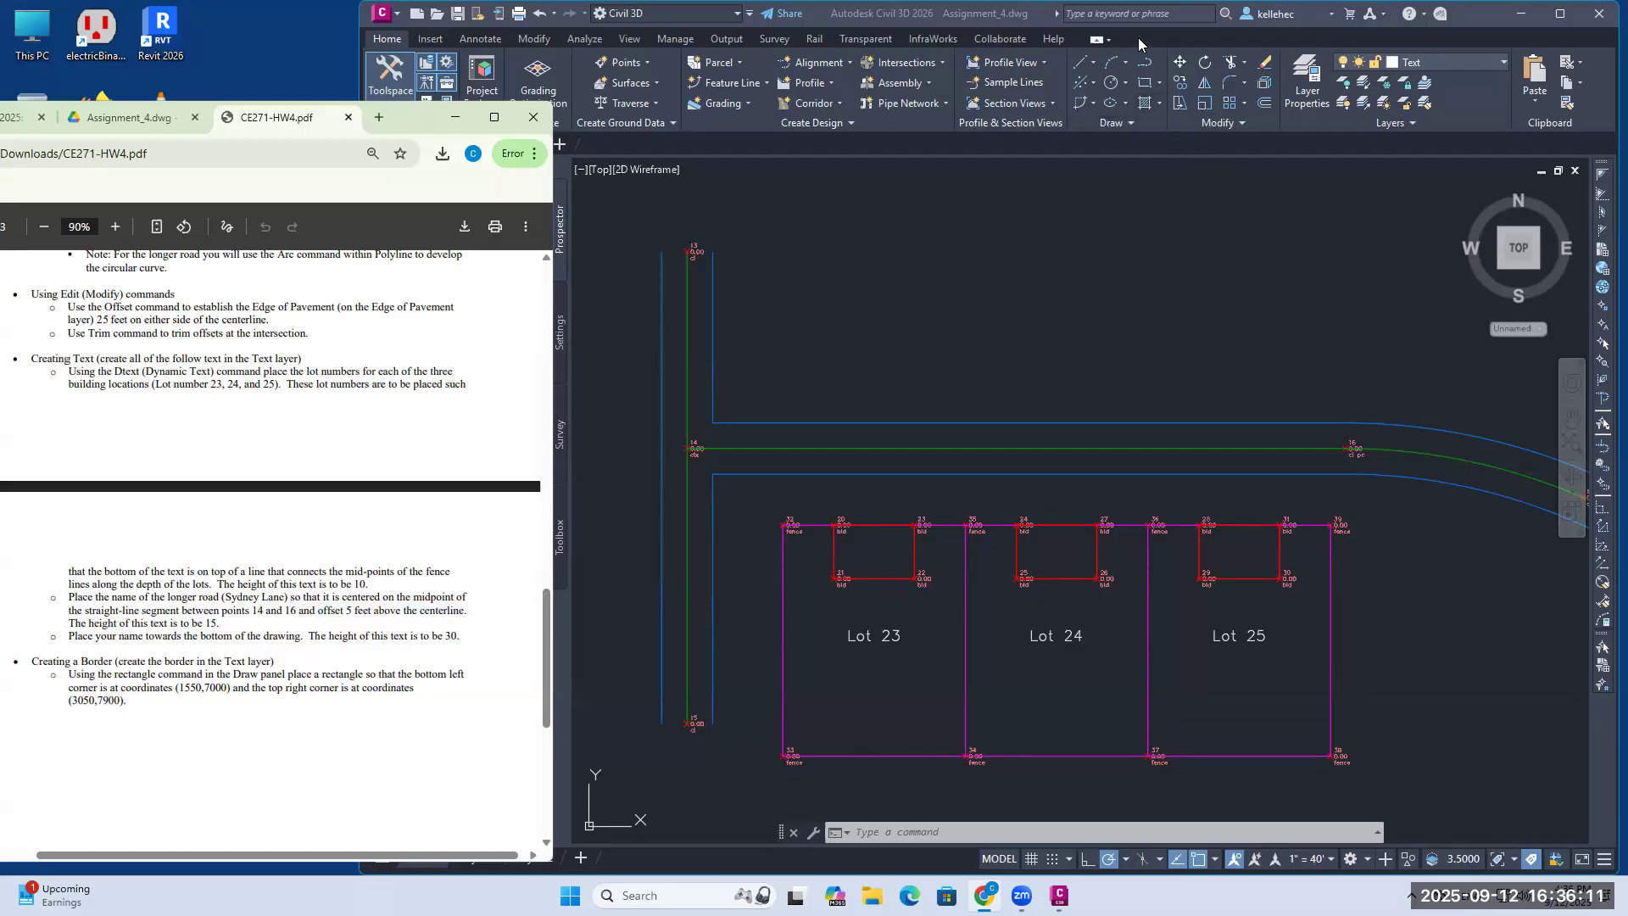
left_click(975, 281)
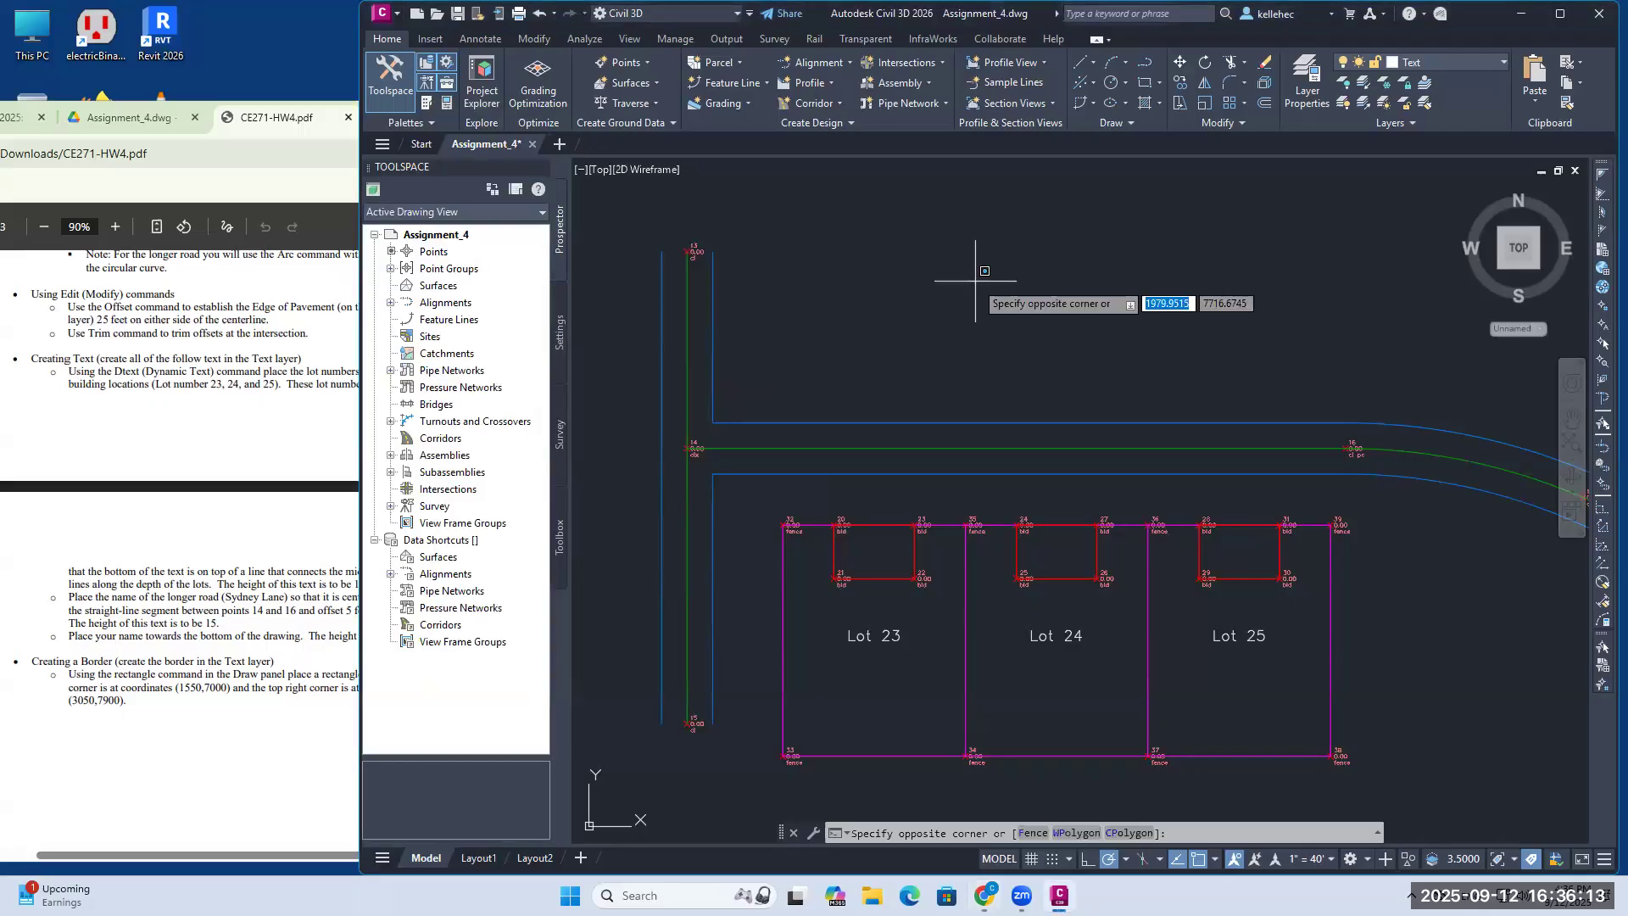
Step: Offset the longer road's centerline 5 units upward
key("Escape")
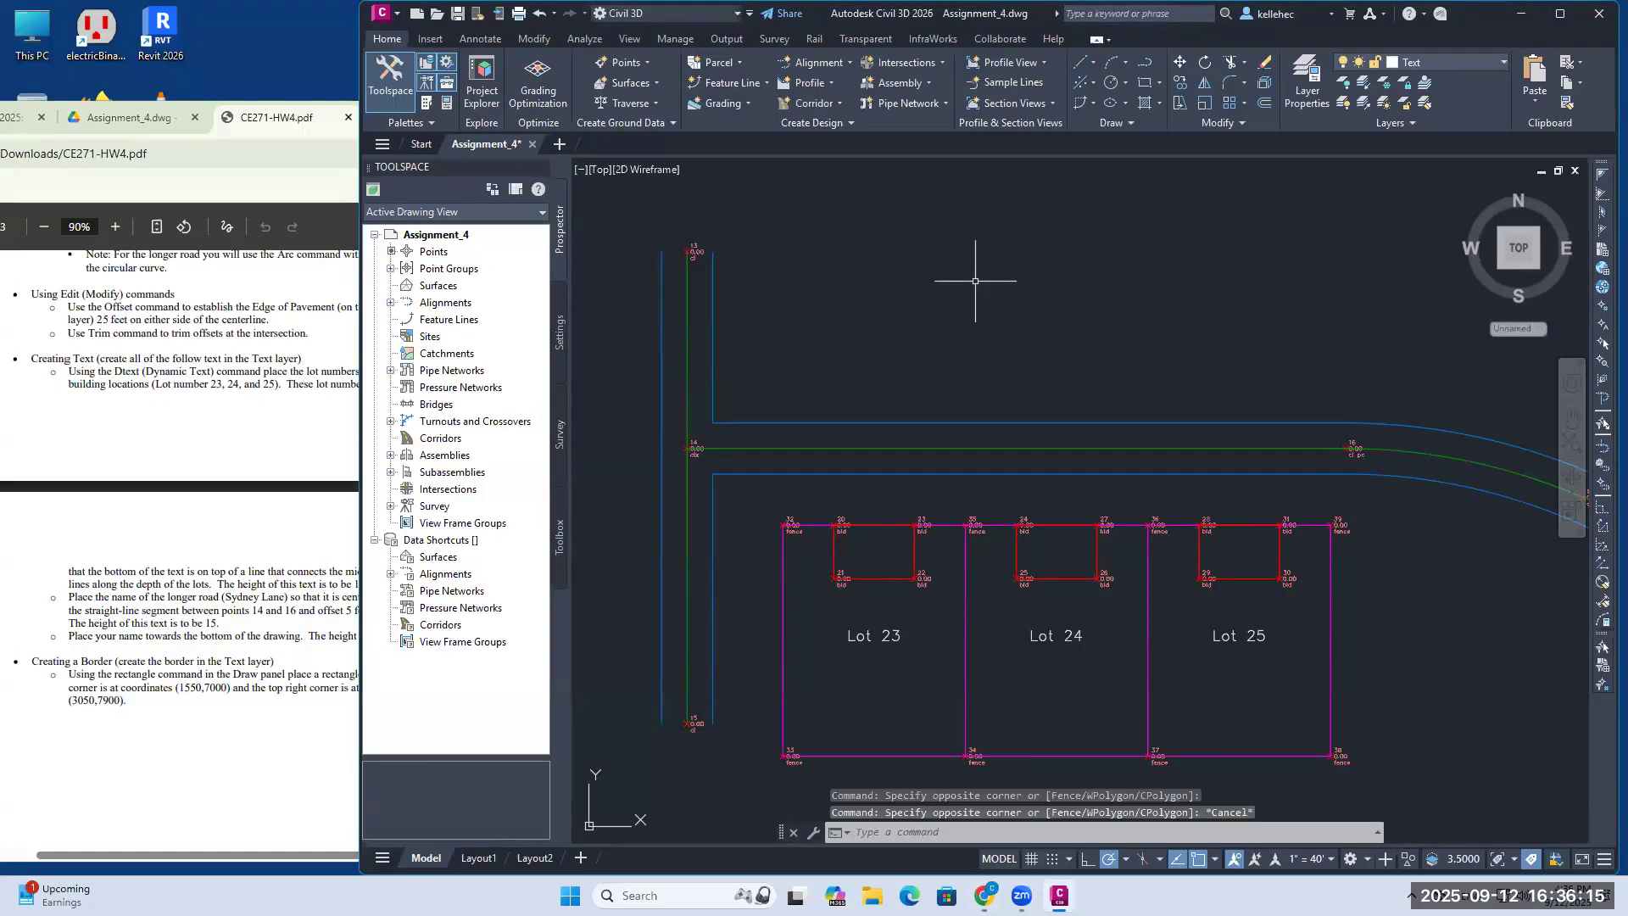
left_click(1264, 102)
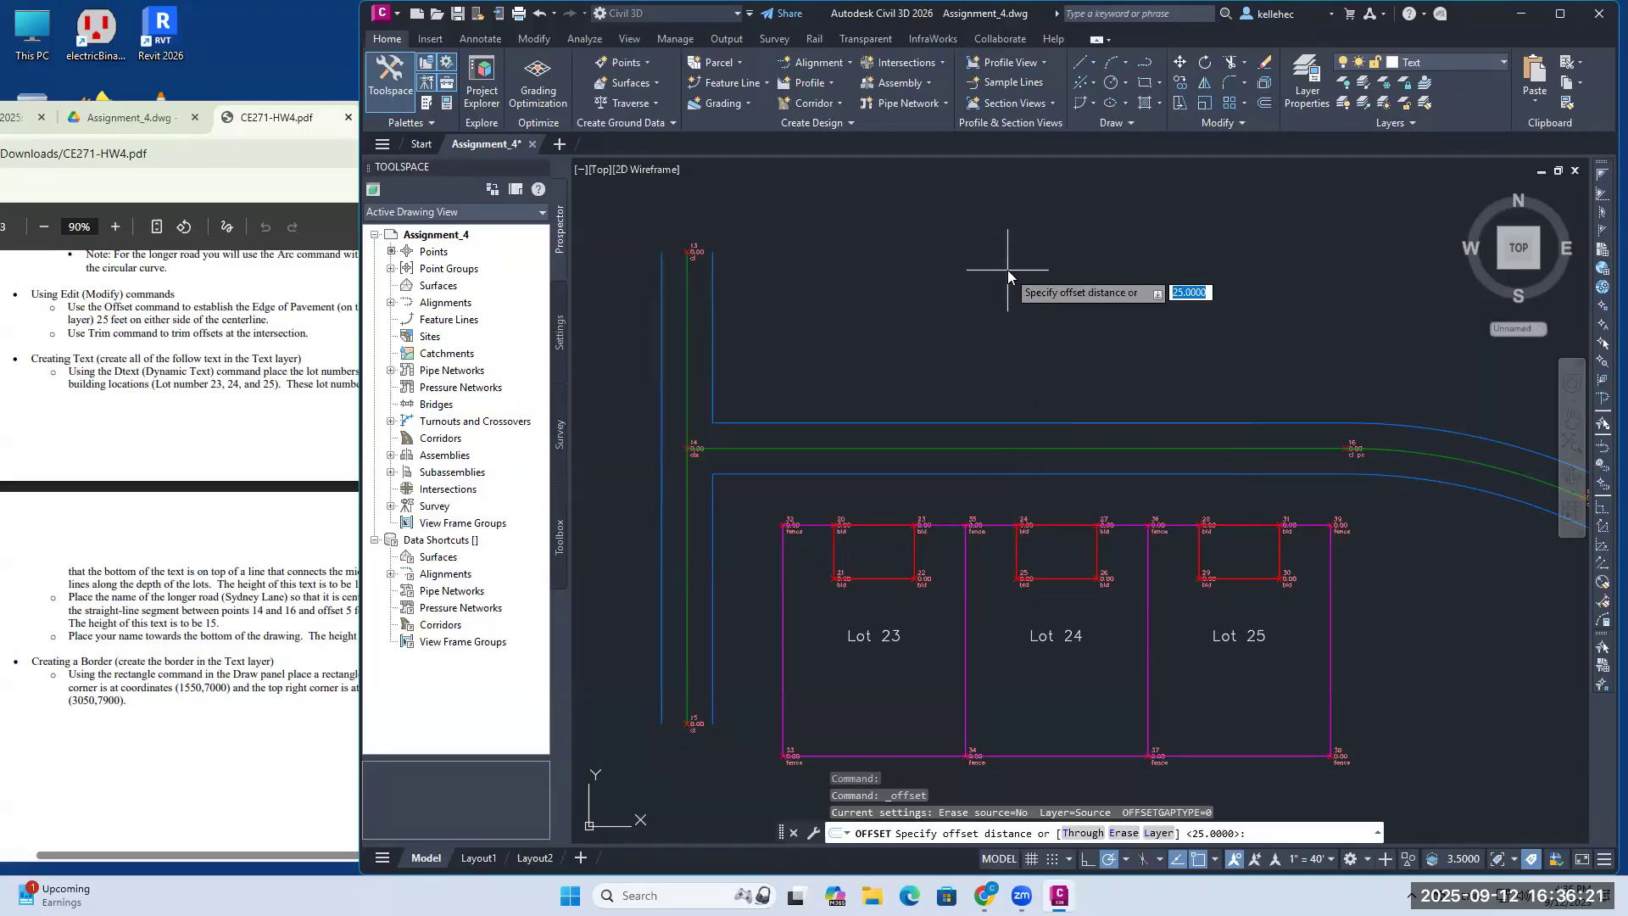
type("5")
key("Return")
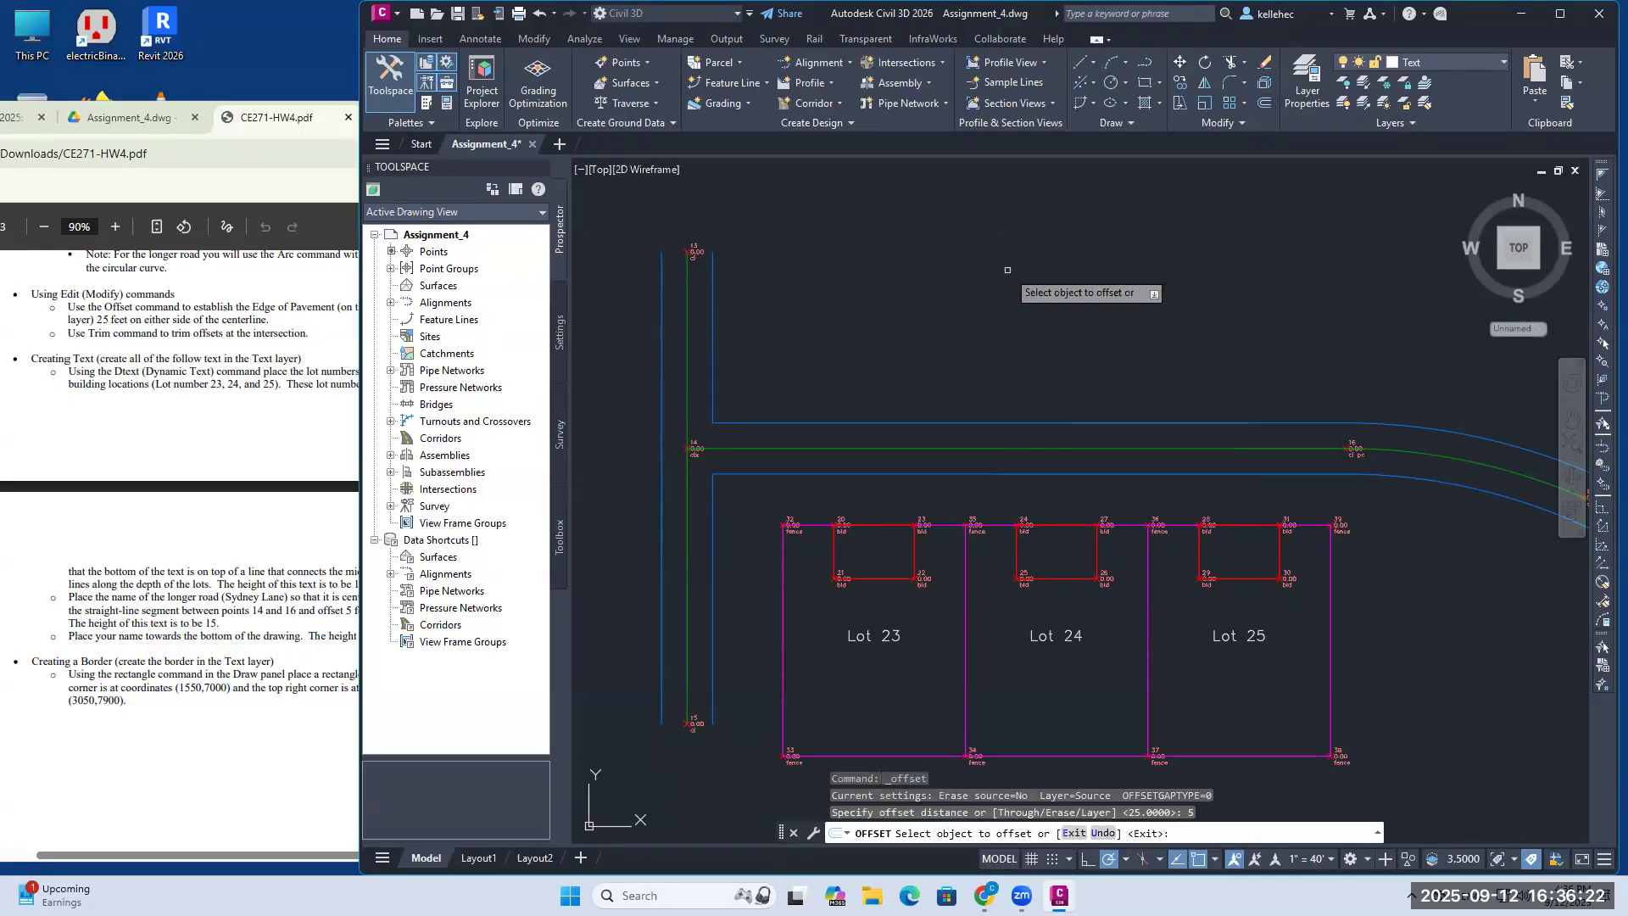
left_click(973, 446)
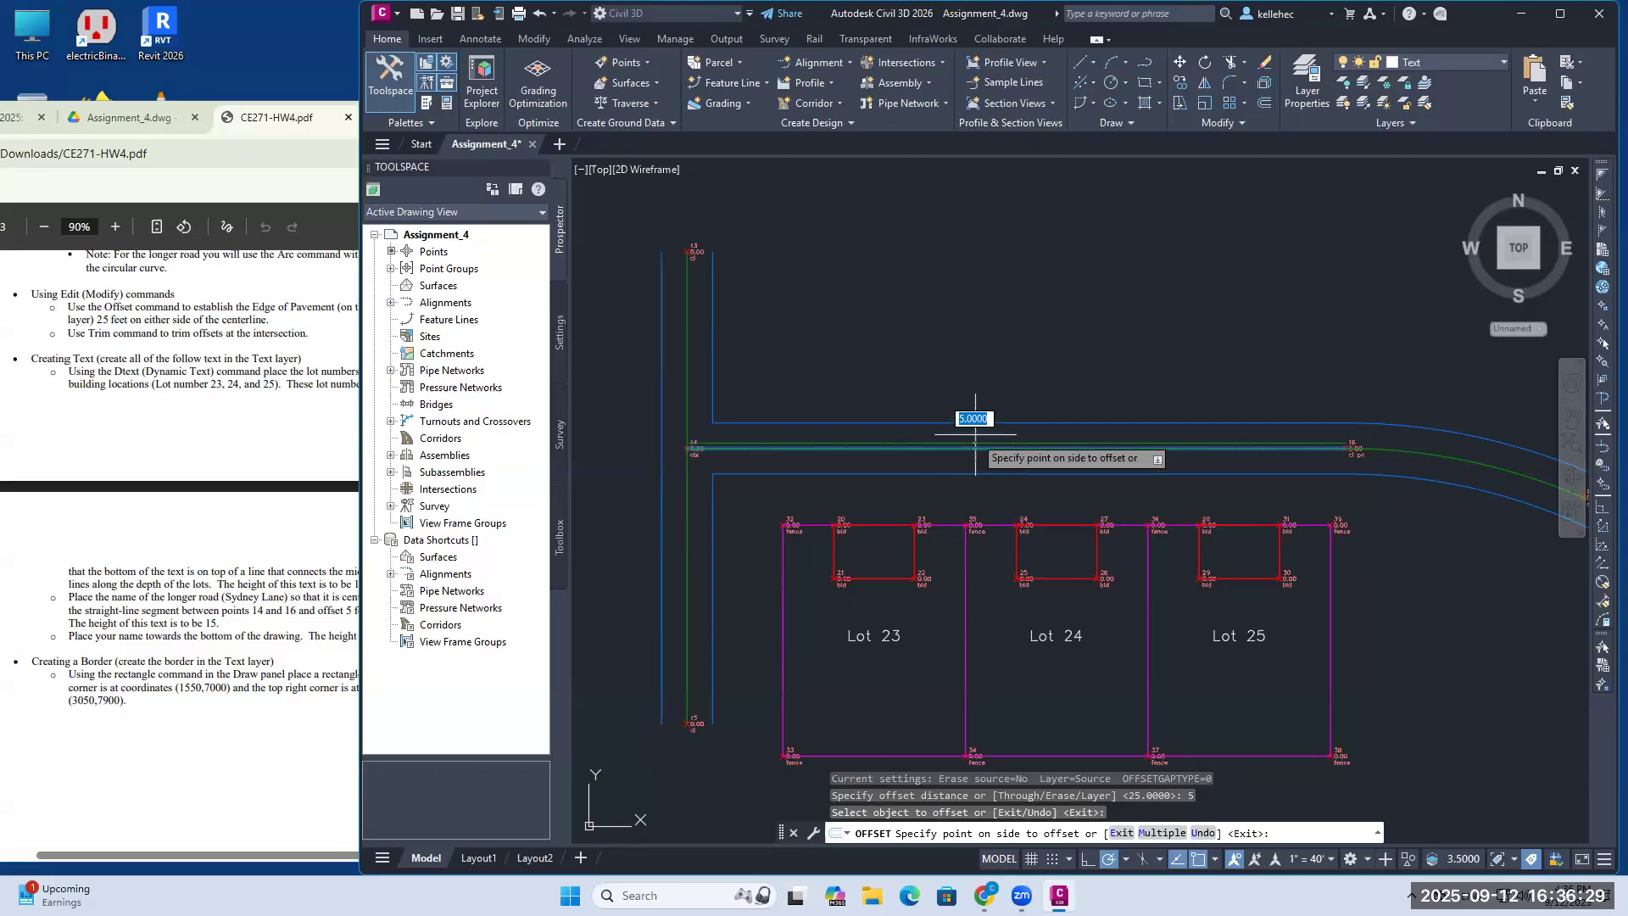
left_click(975, 434)
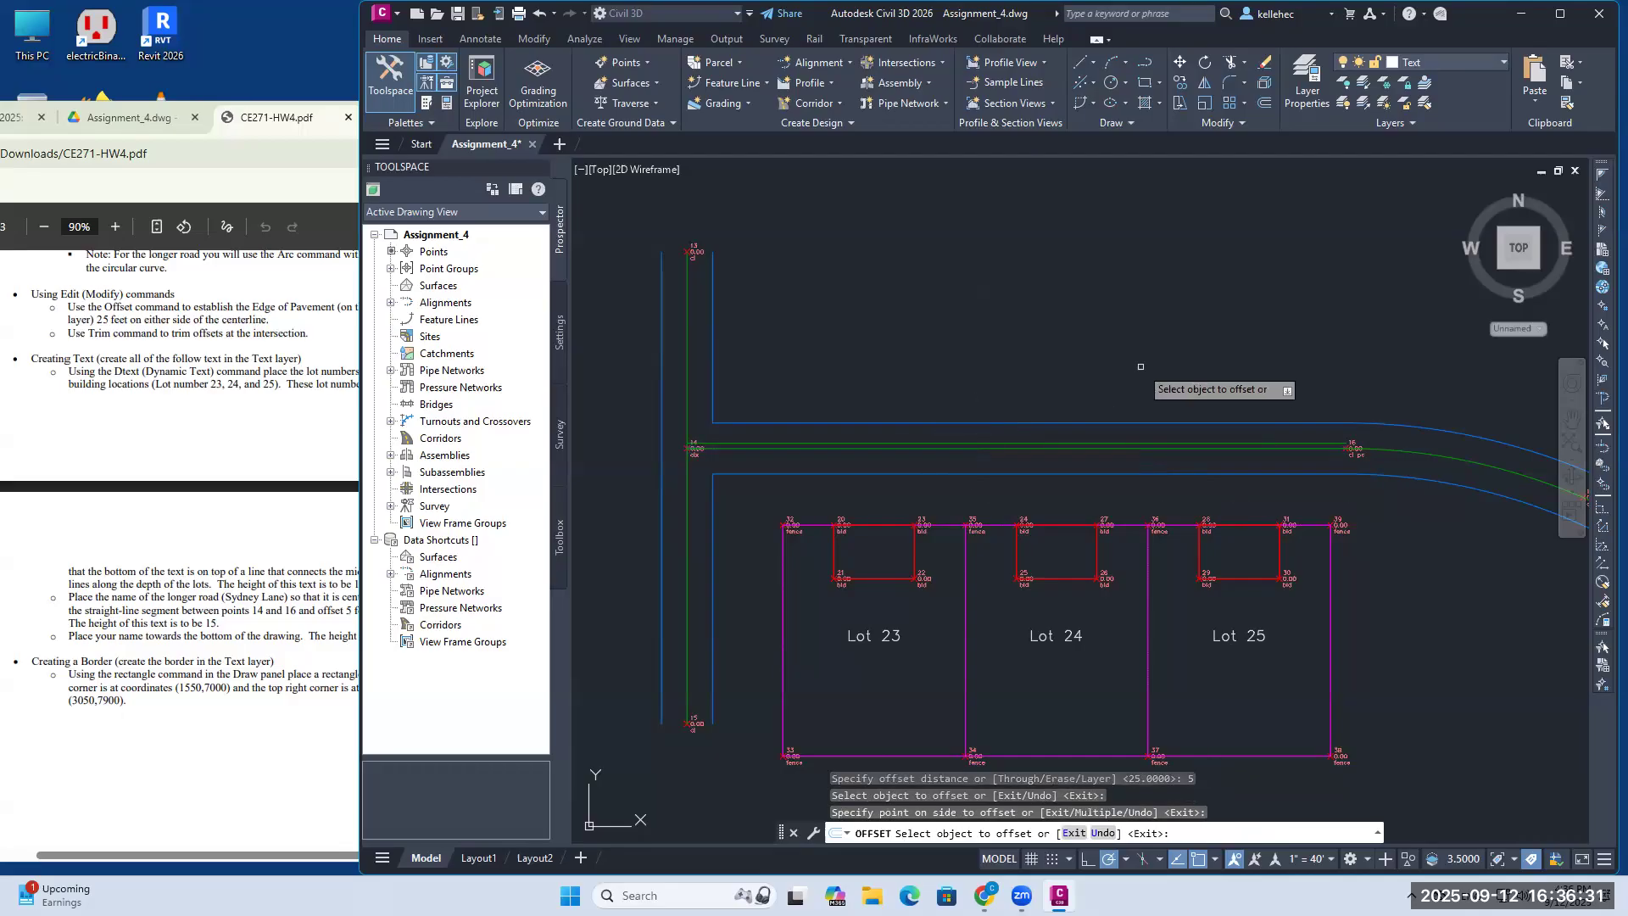
key("Escape")
scroll(1101, 432, "up", 2)
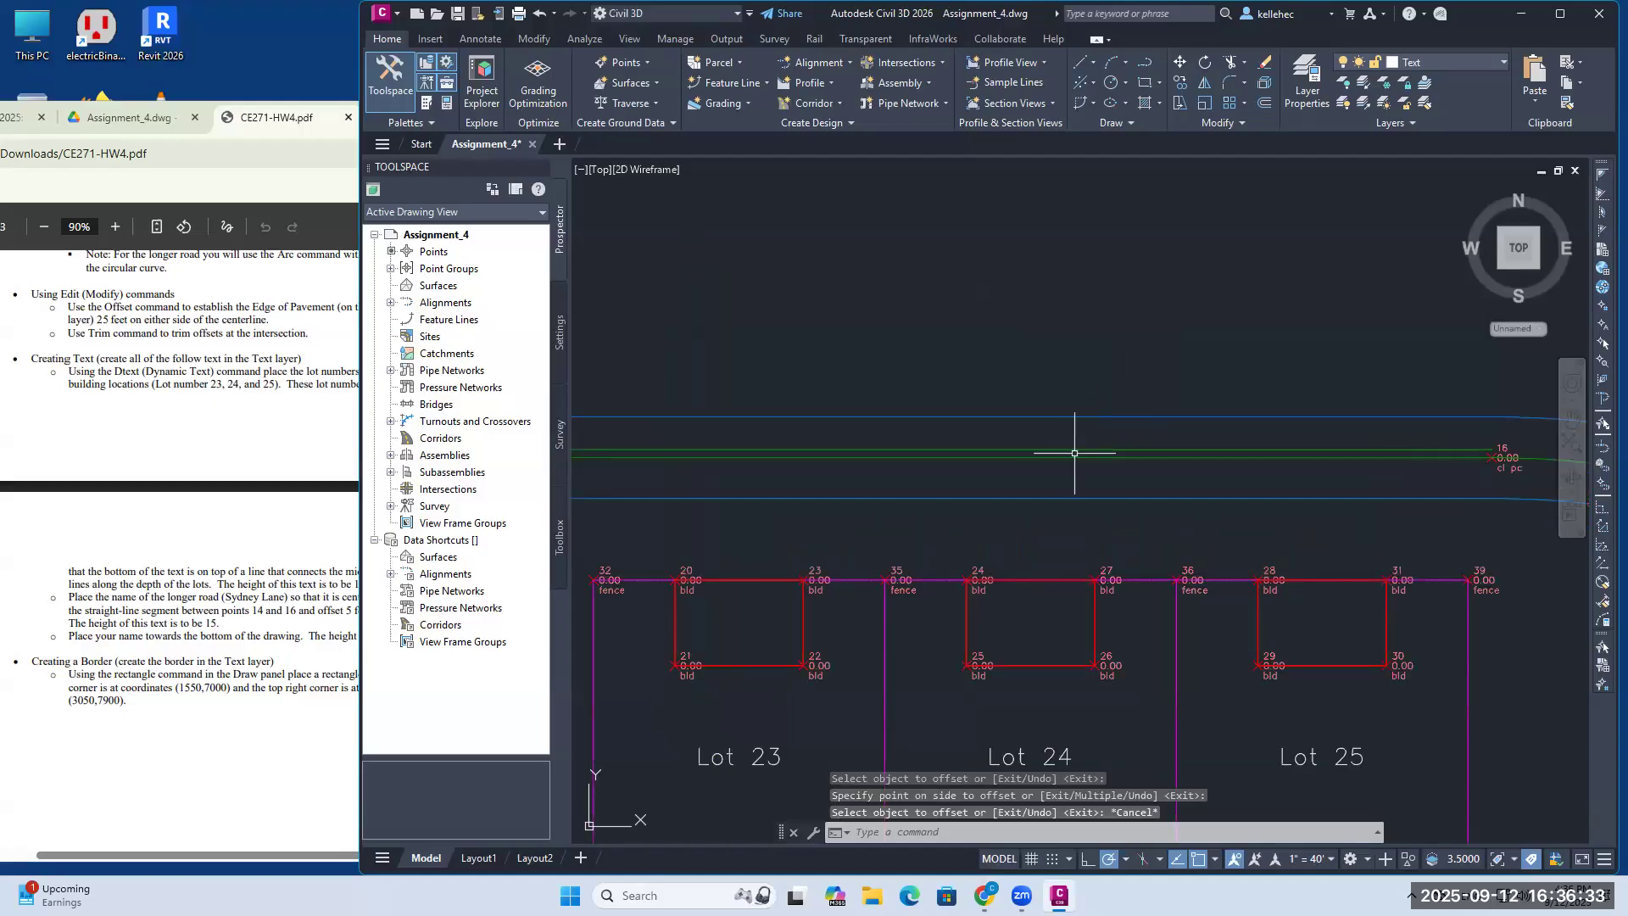
Step: Start a height-30 'Sydney Lane' label at the offset midpoint, then abandon it after checking the PDF
type("dtext")
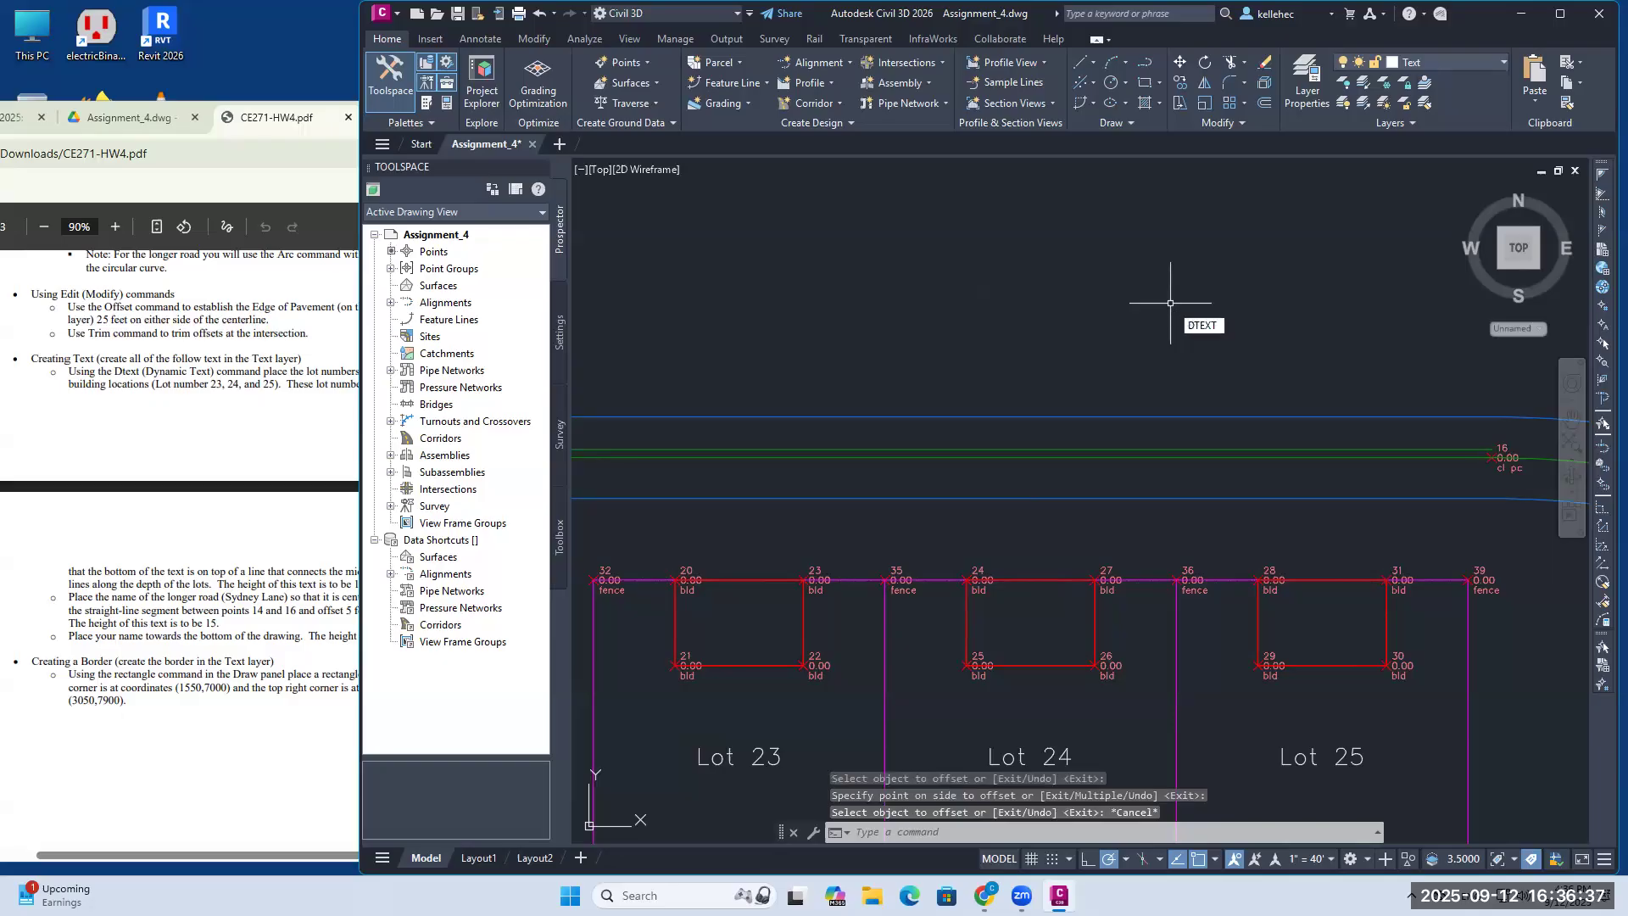
key("Return")
middle_click_drag(1026, 388, 1154, 374)
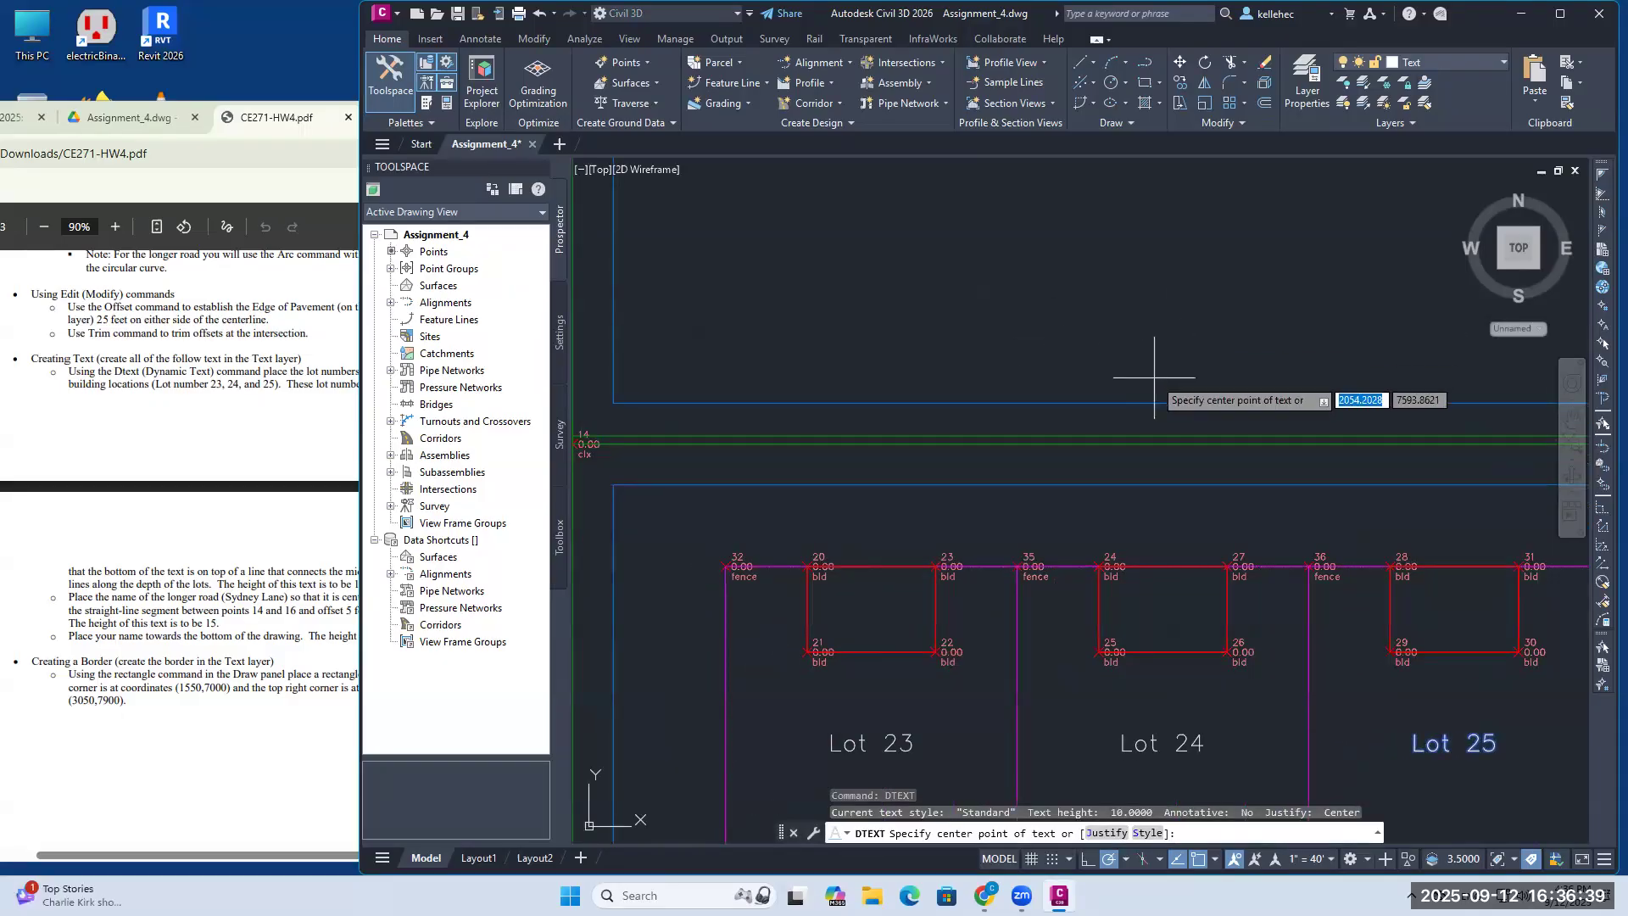
scroll(1154, 381, "down", 3)
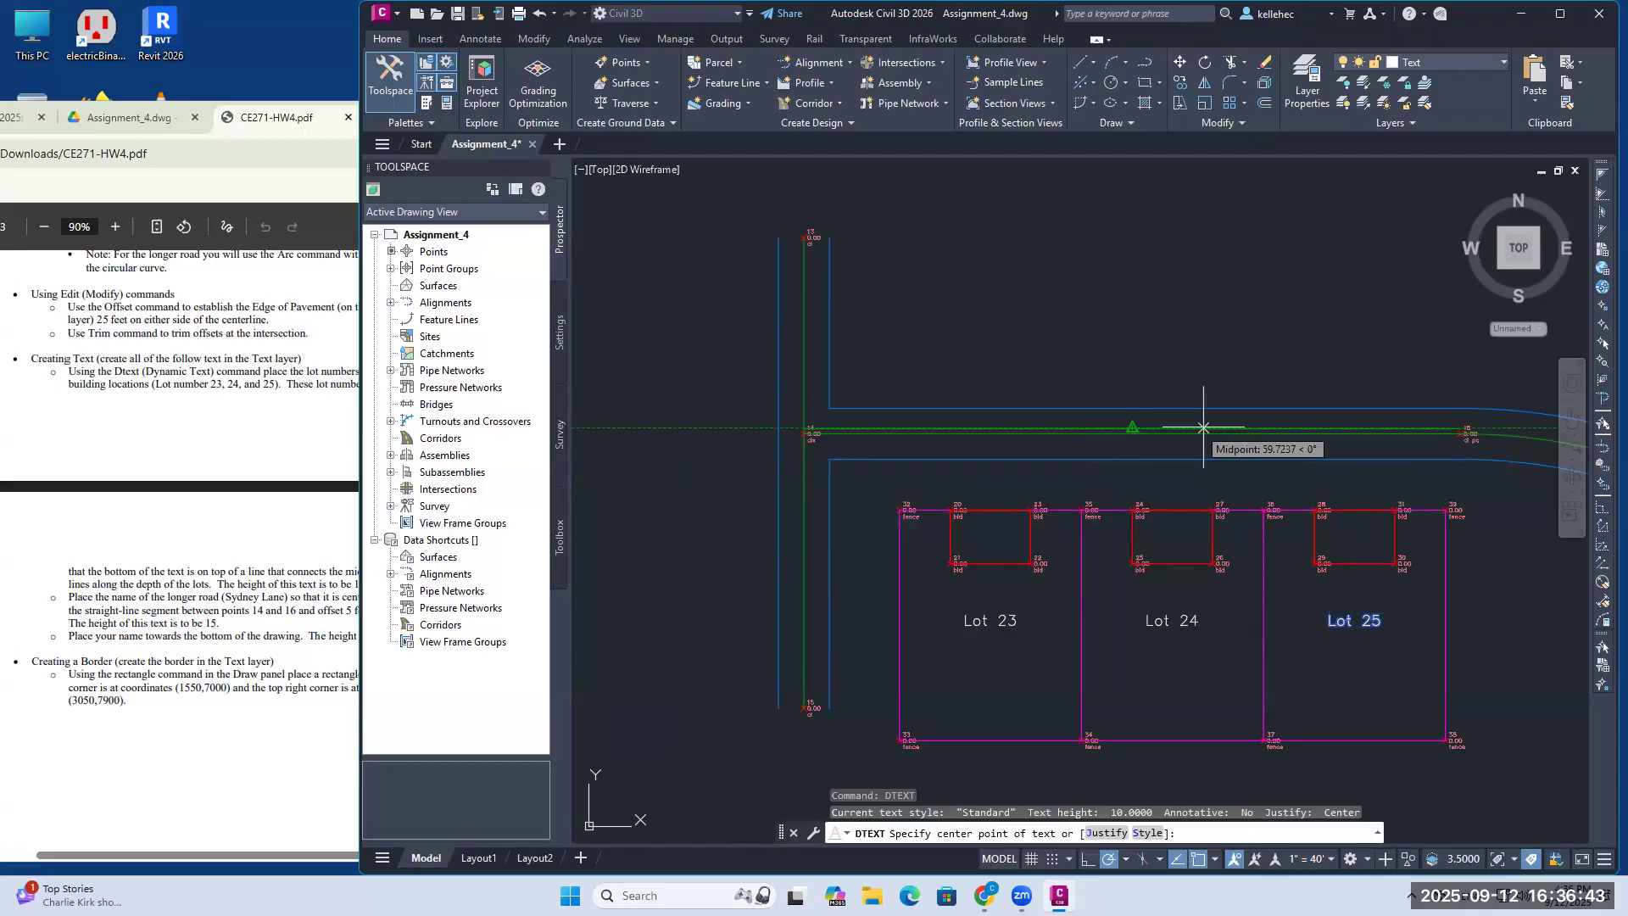
left_click(1132, 428)
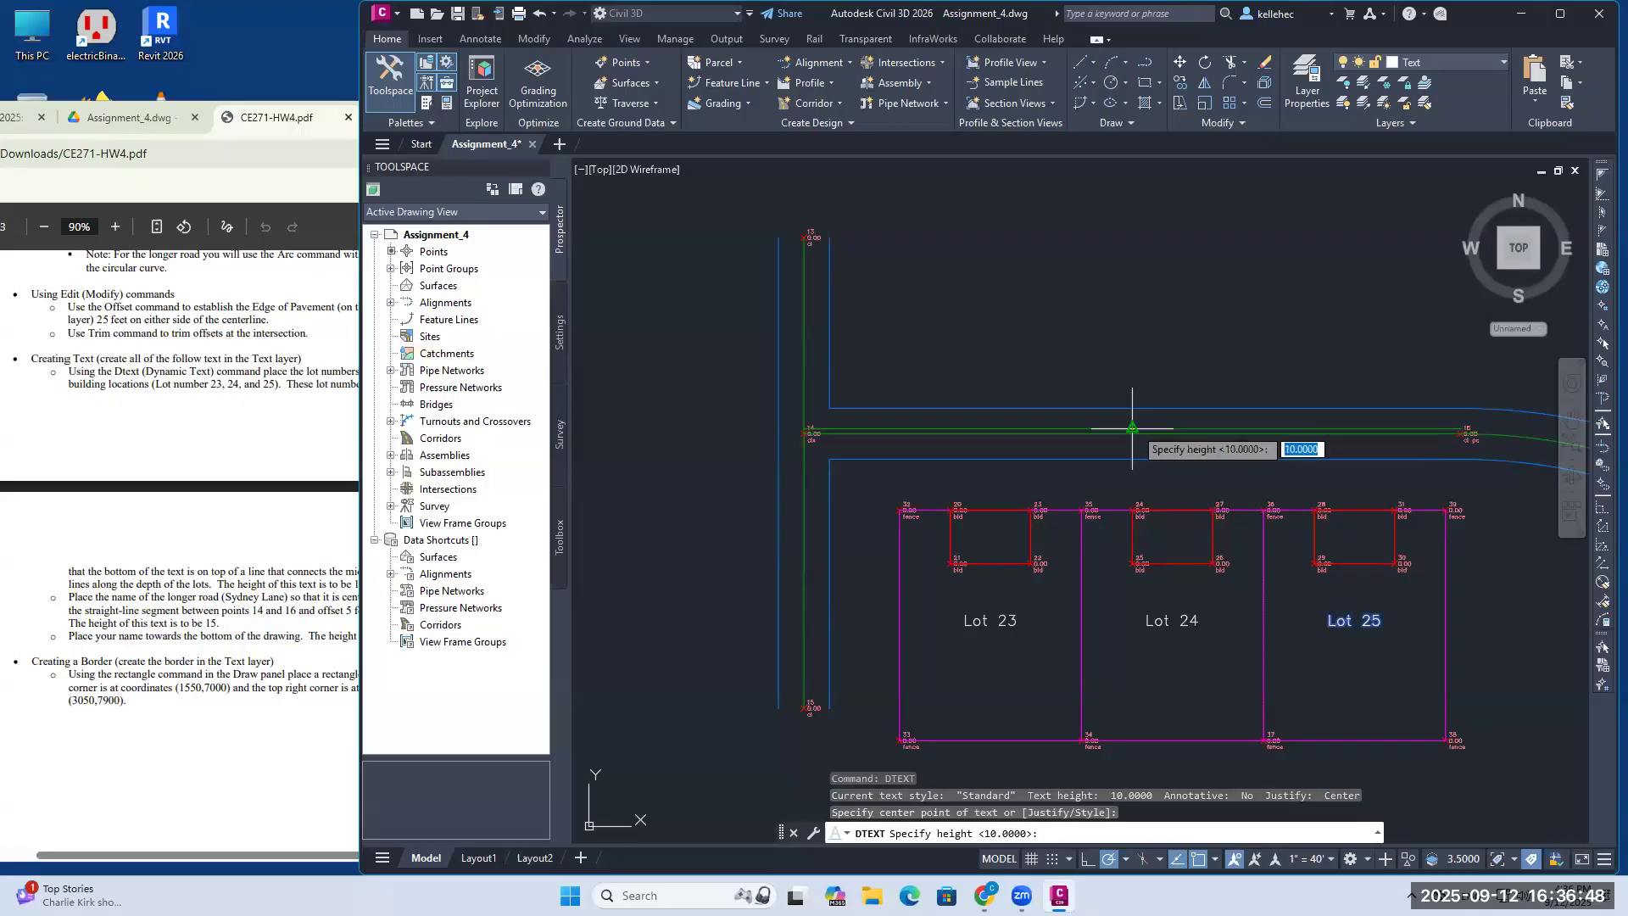
left_click(195, 651)
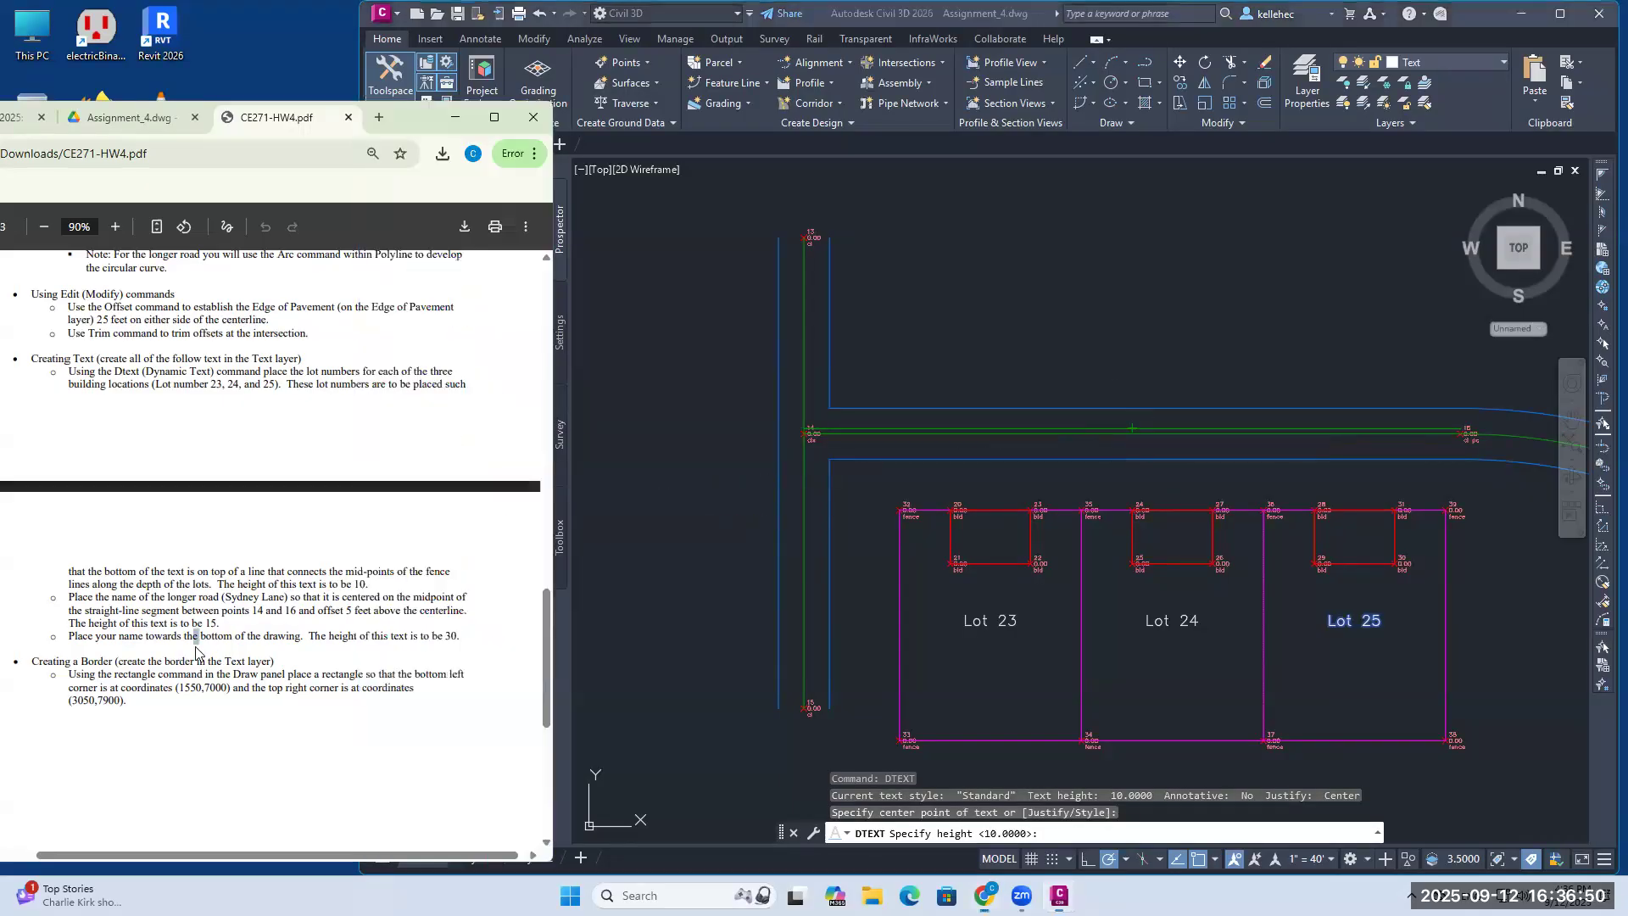
left_click(1451, 31)
type("30")
key("Return")
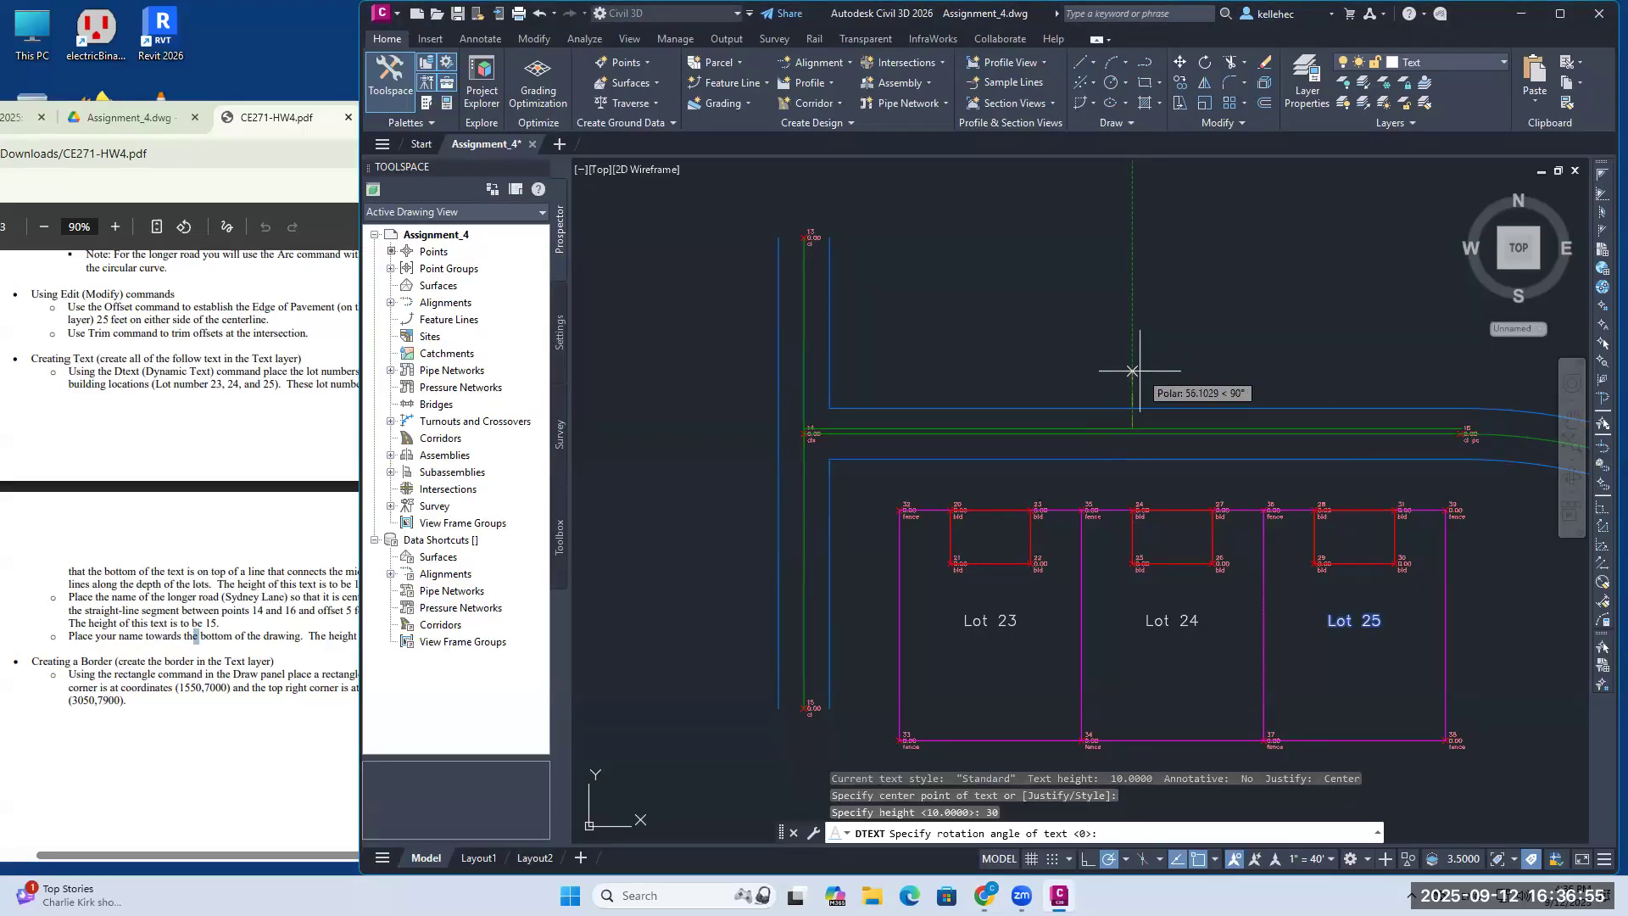
key("Return")
type("Sydney Lane")
left_click(269, 577)
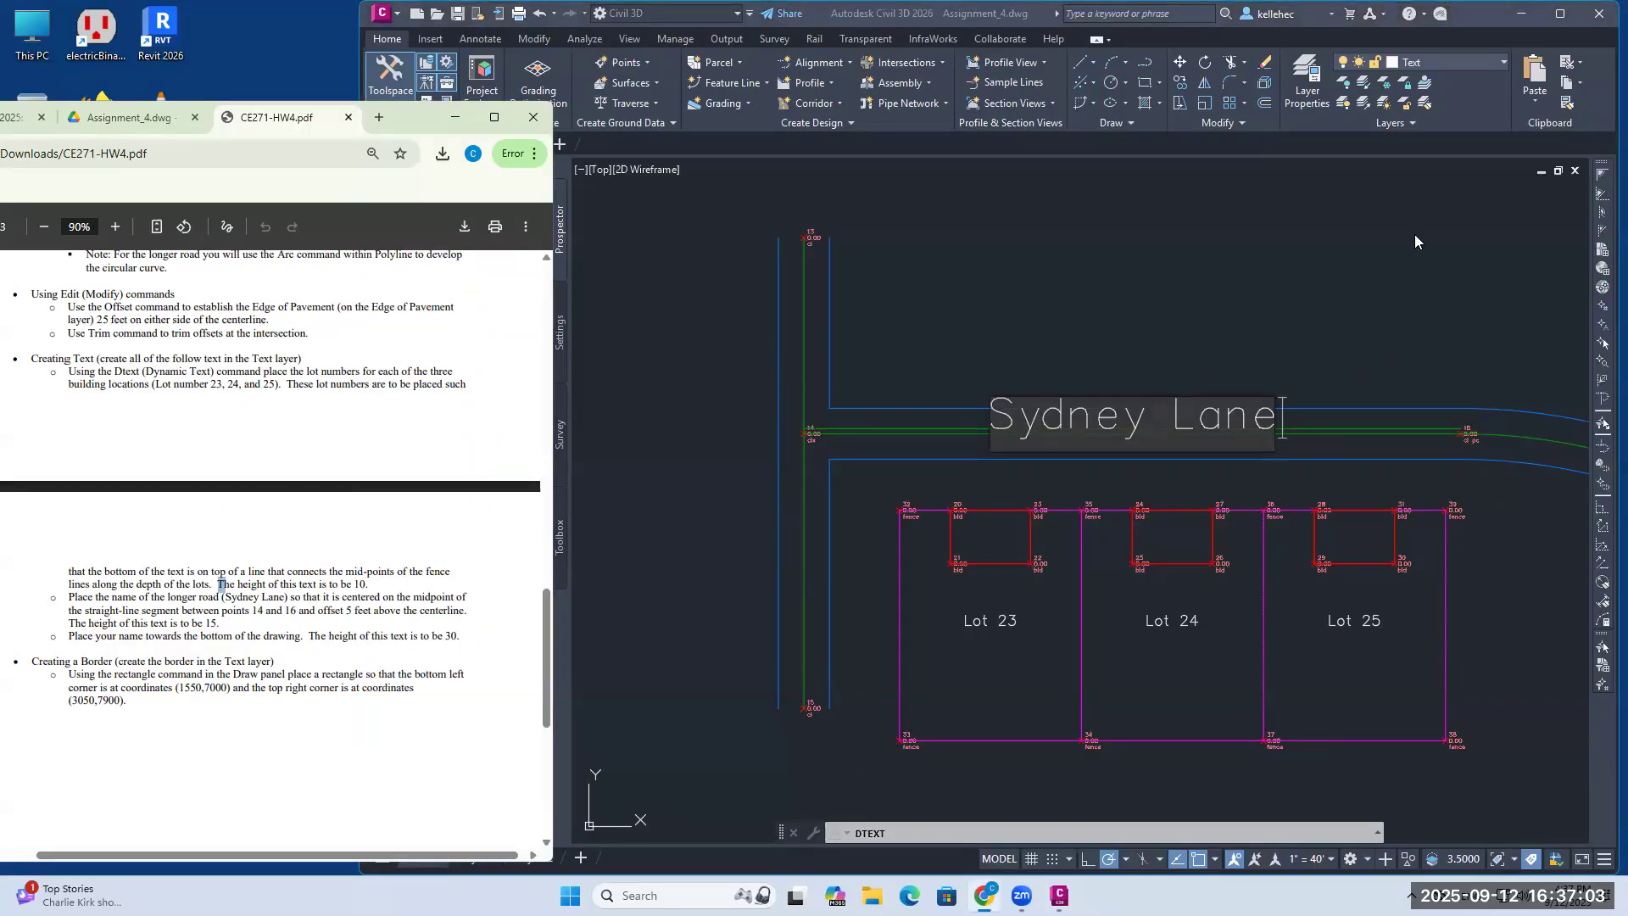
left_click(1239, 329)
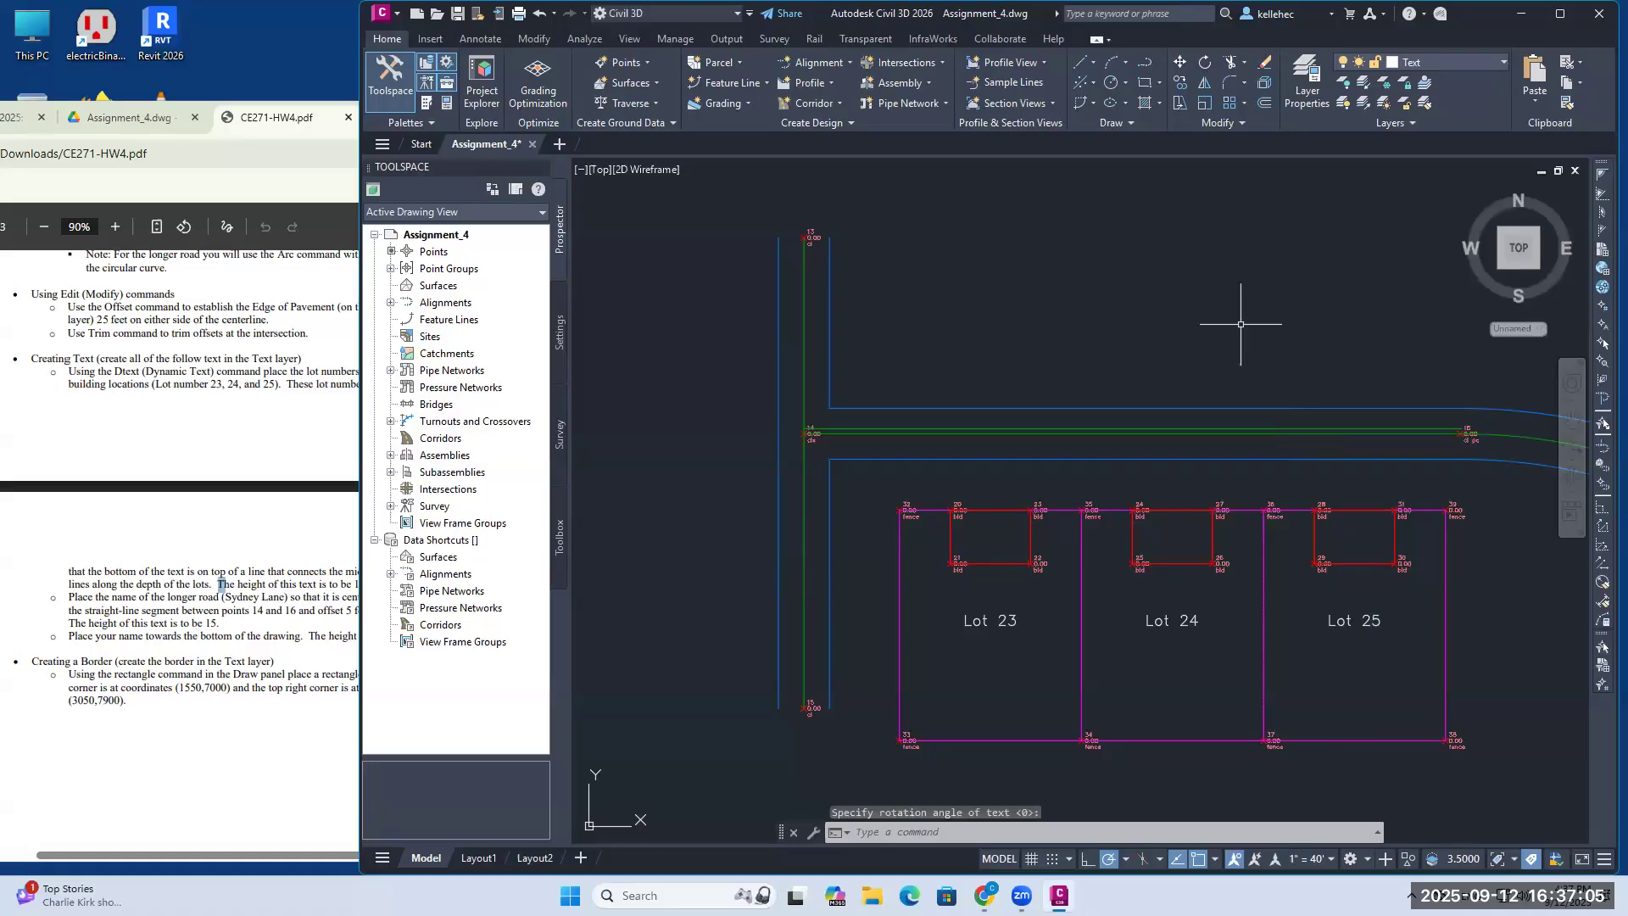
Step: Place 'Sydney Lane' in 15-unit text, rotation 0, centred on the centreline midpoint
key("Return")
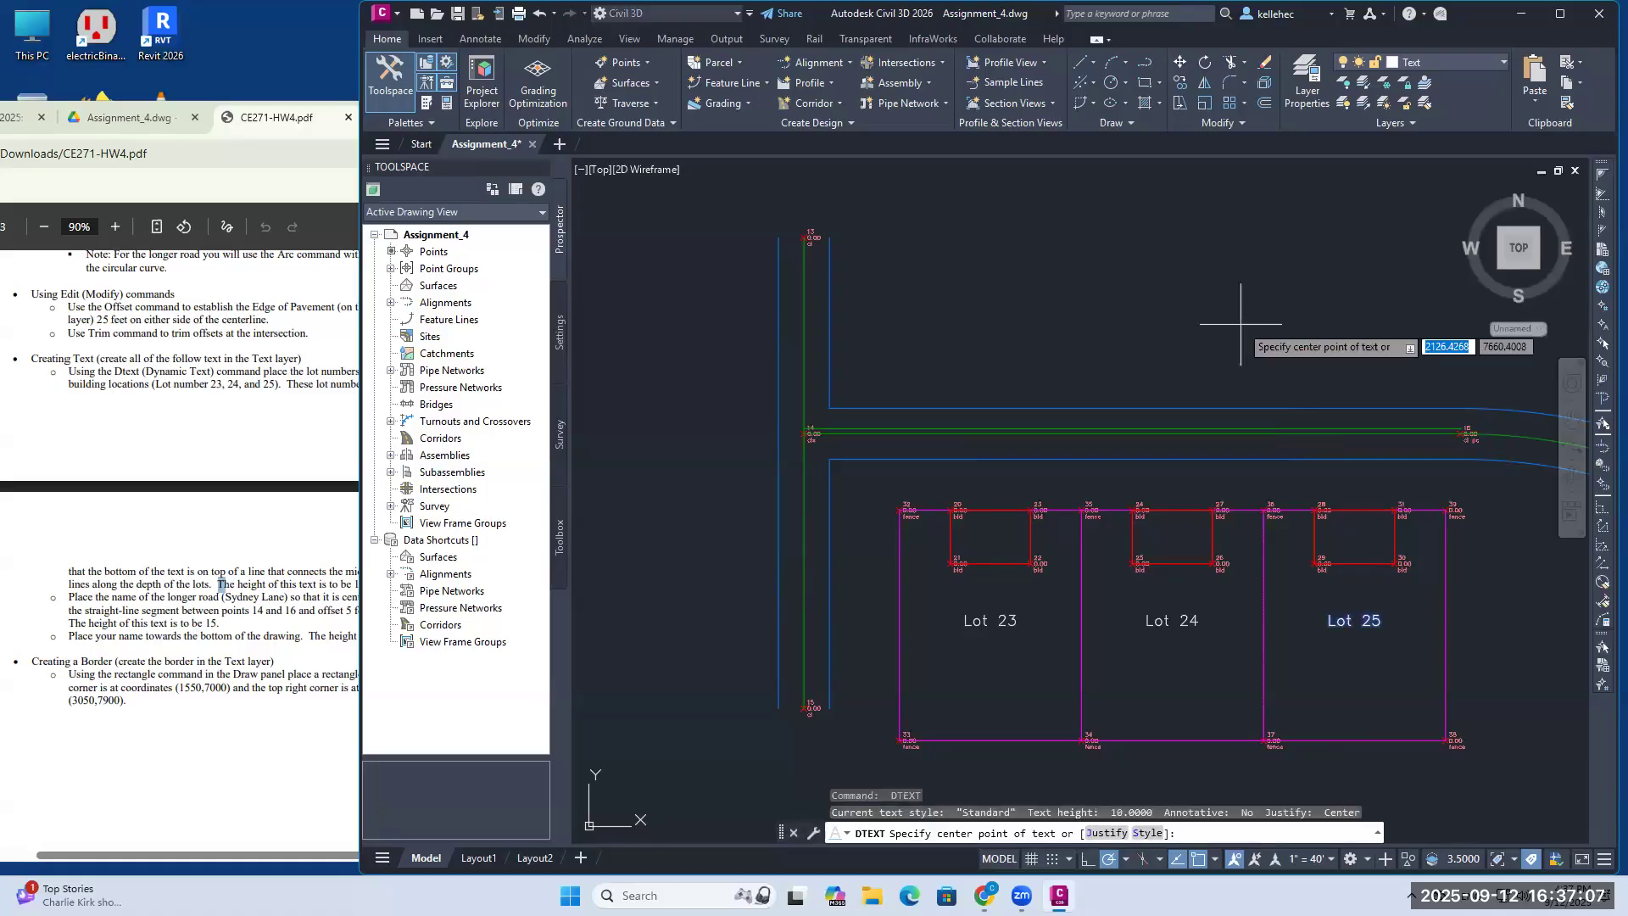
left_click(1131, 428)
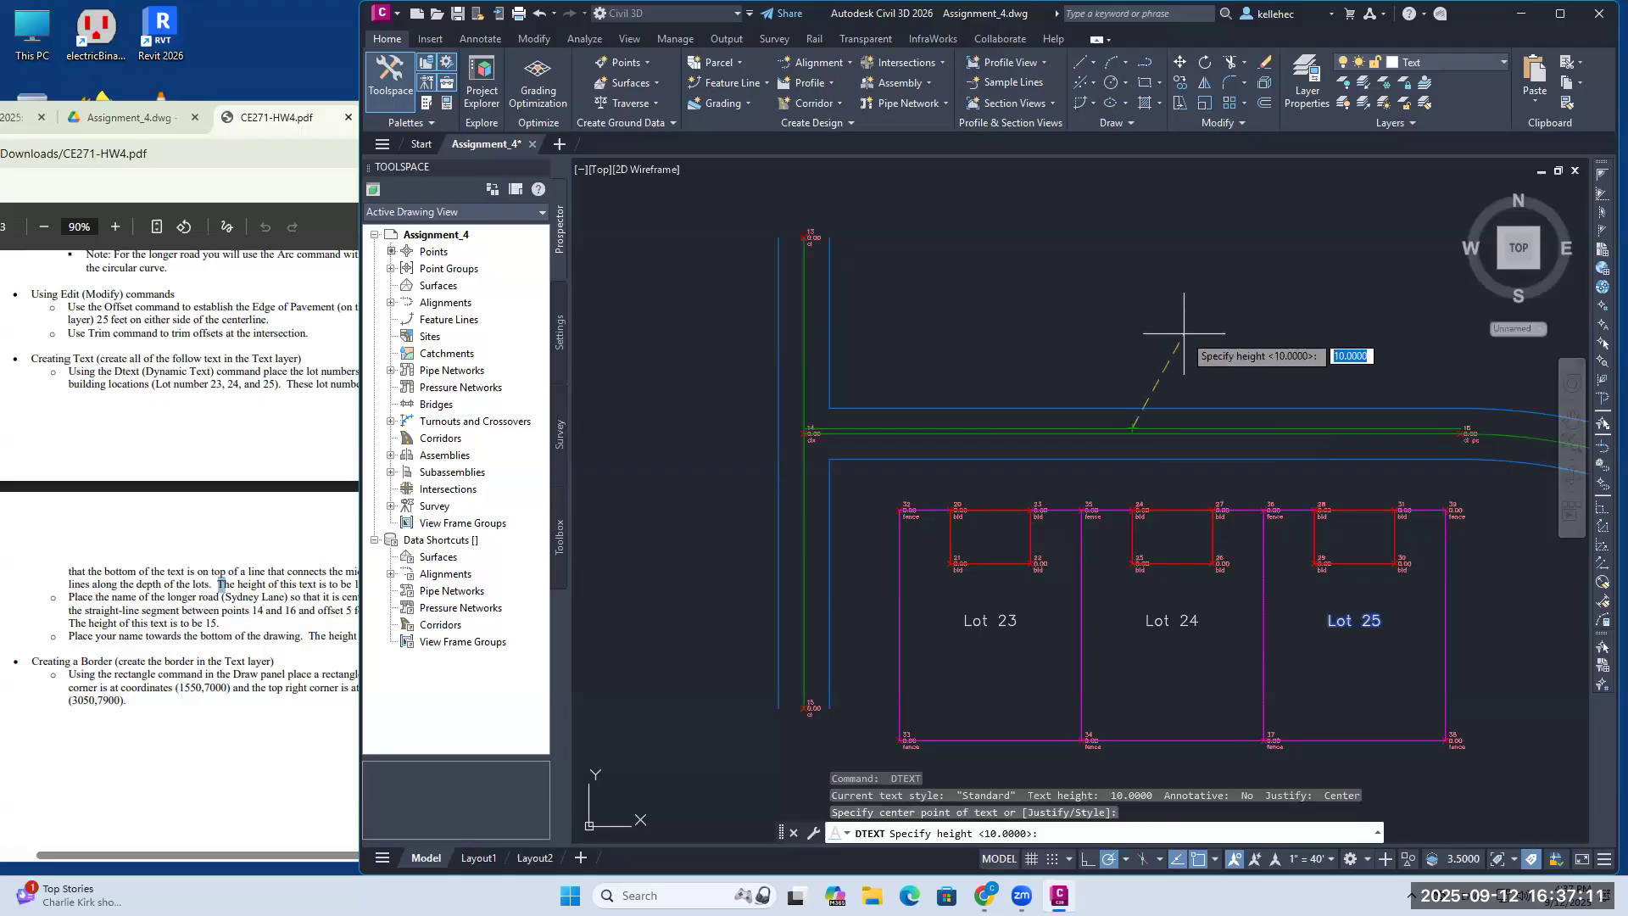
type("15")
key("Return")
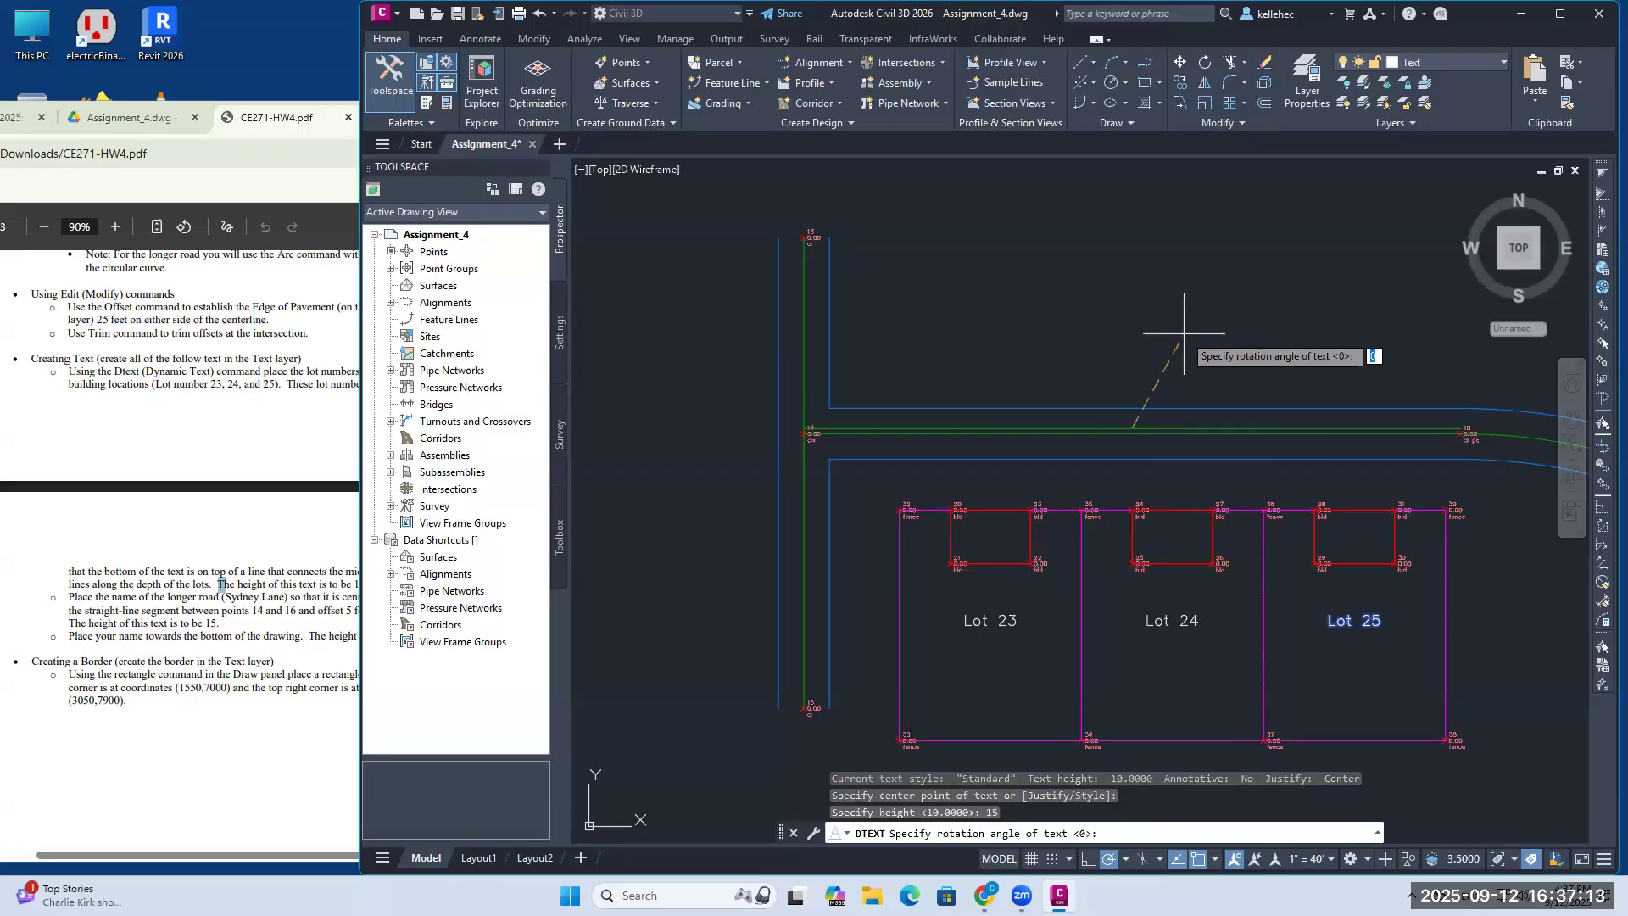
key("Return")
type("Sydney Lane")
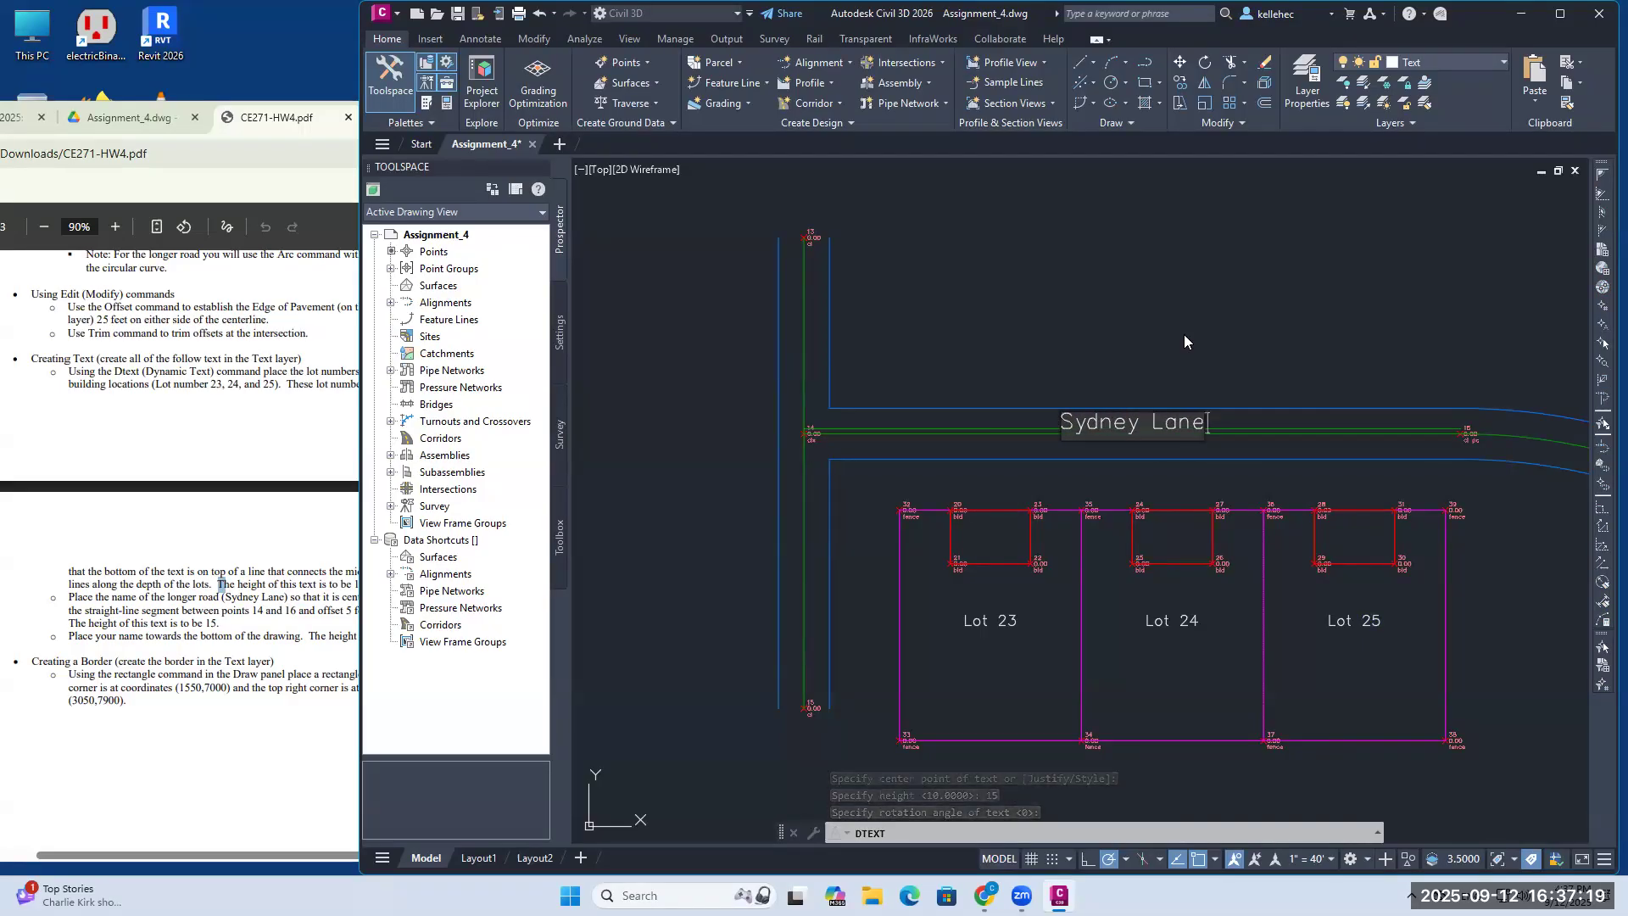
key("Return")
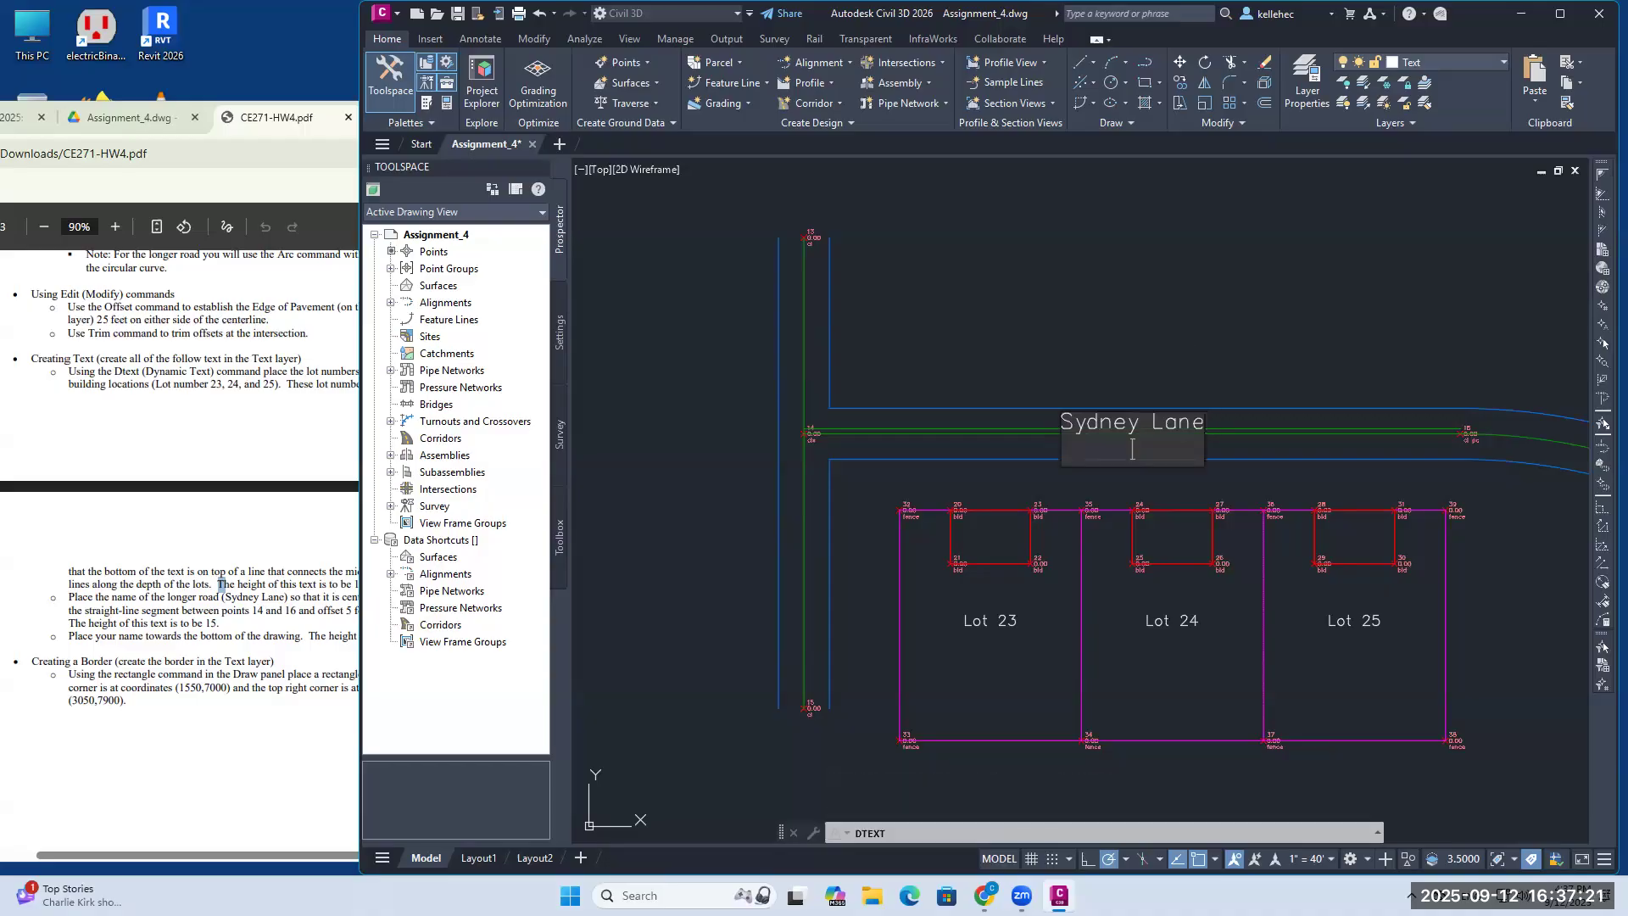
key("Return")
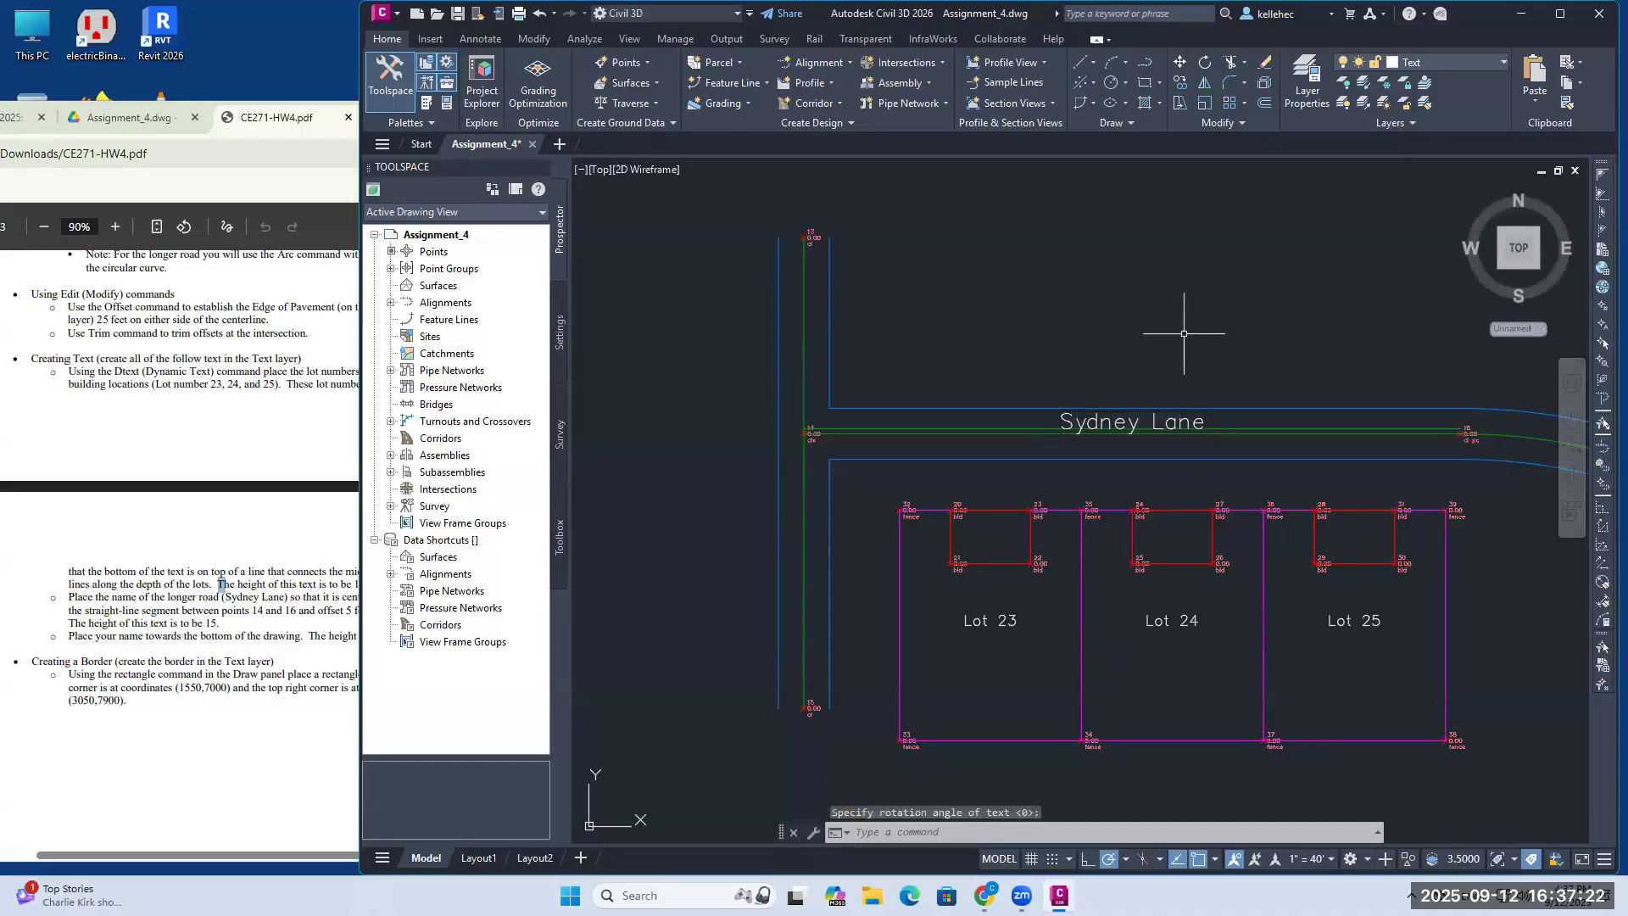
Step: Erase the 5-foot offset helper line beside the Sydney Lane label
left_click(1264, 62)
scroll(1305, 431, "up", 2)
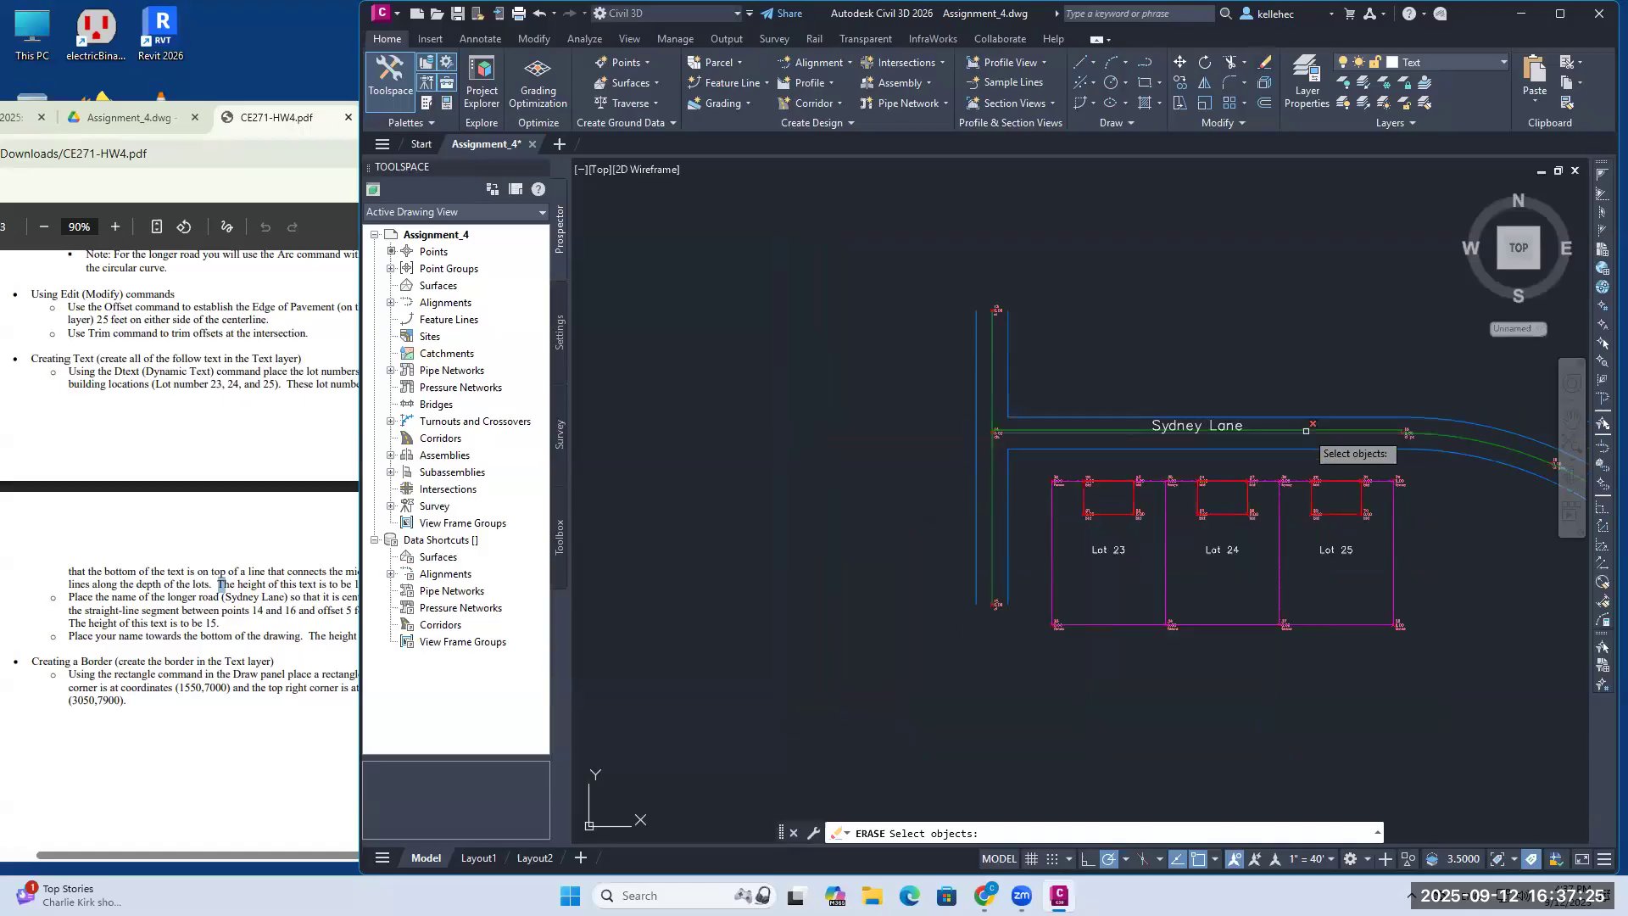
left_click(1190, 422)
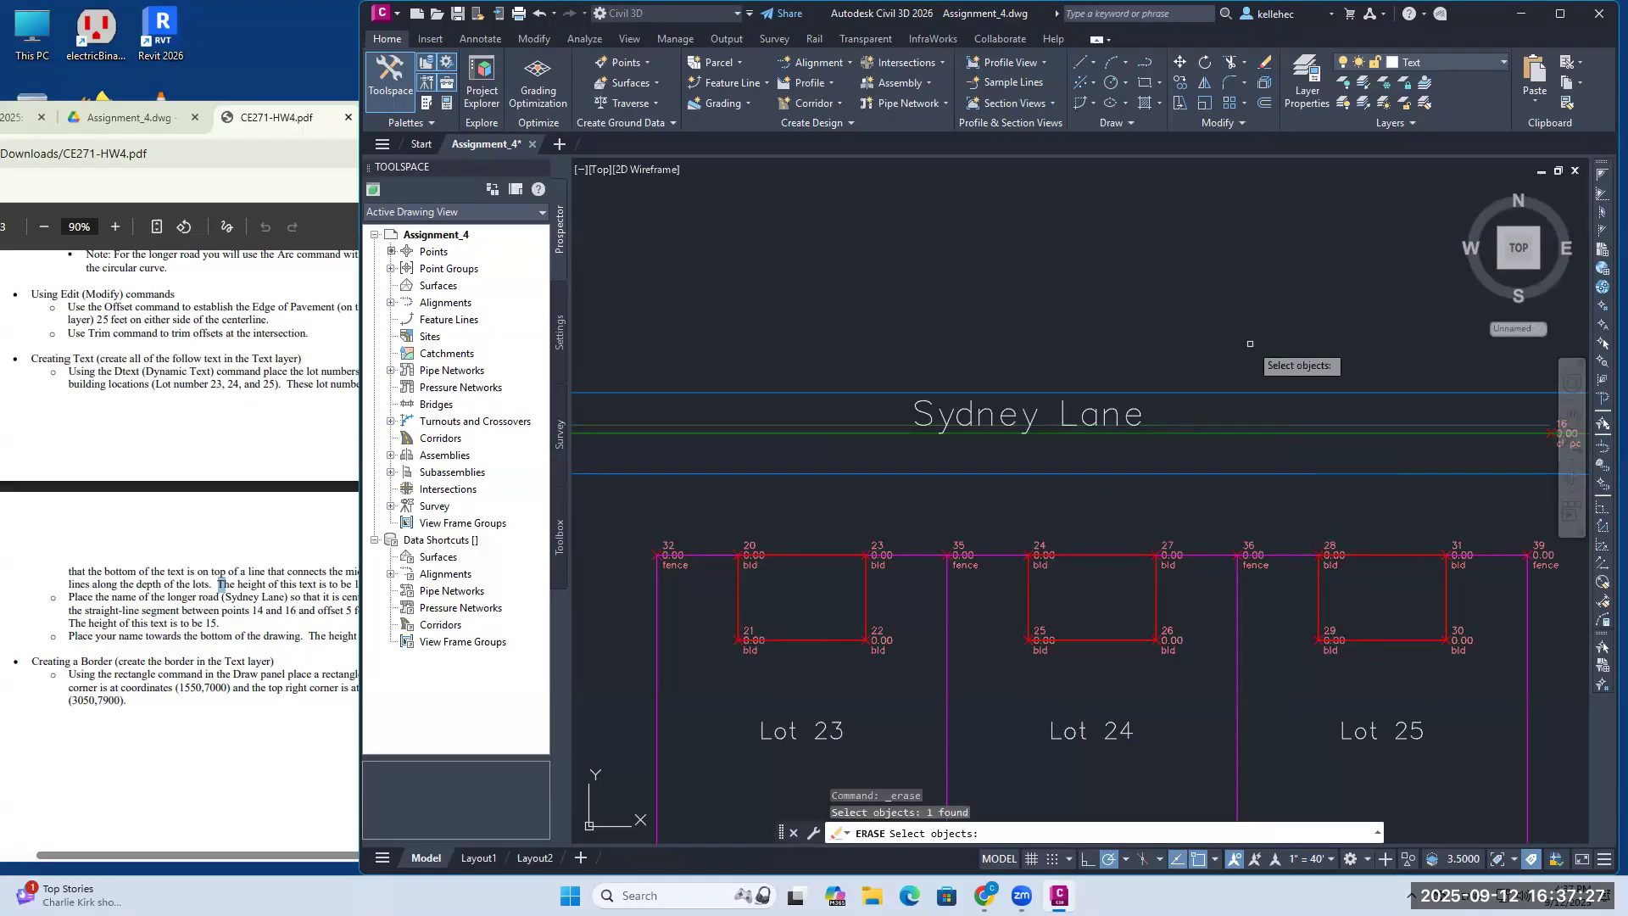
key("Return")
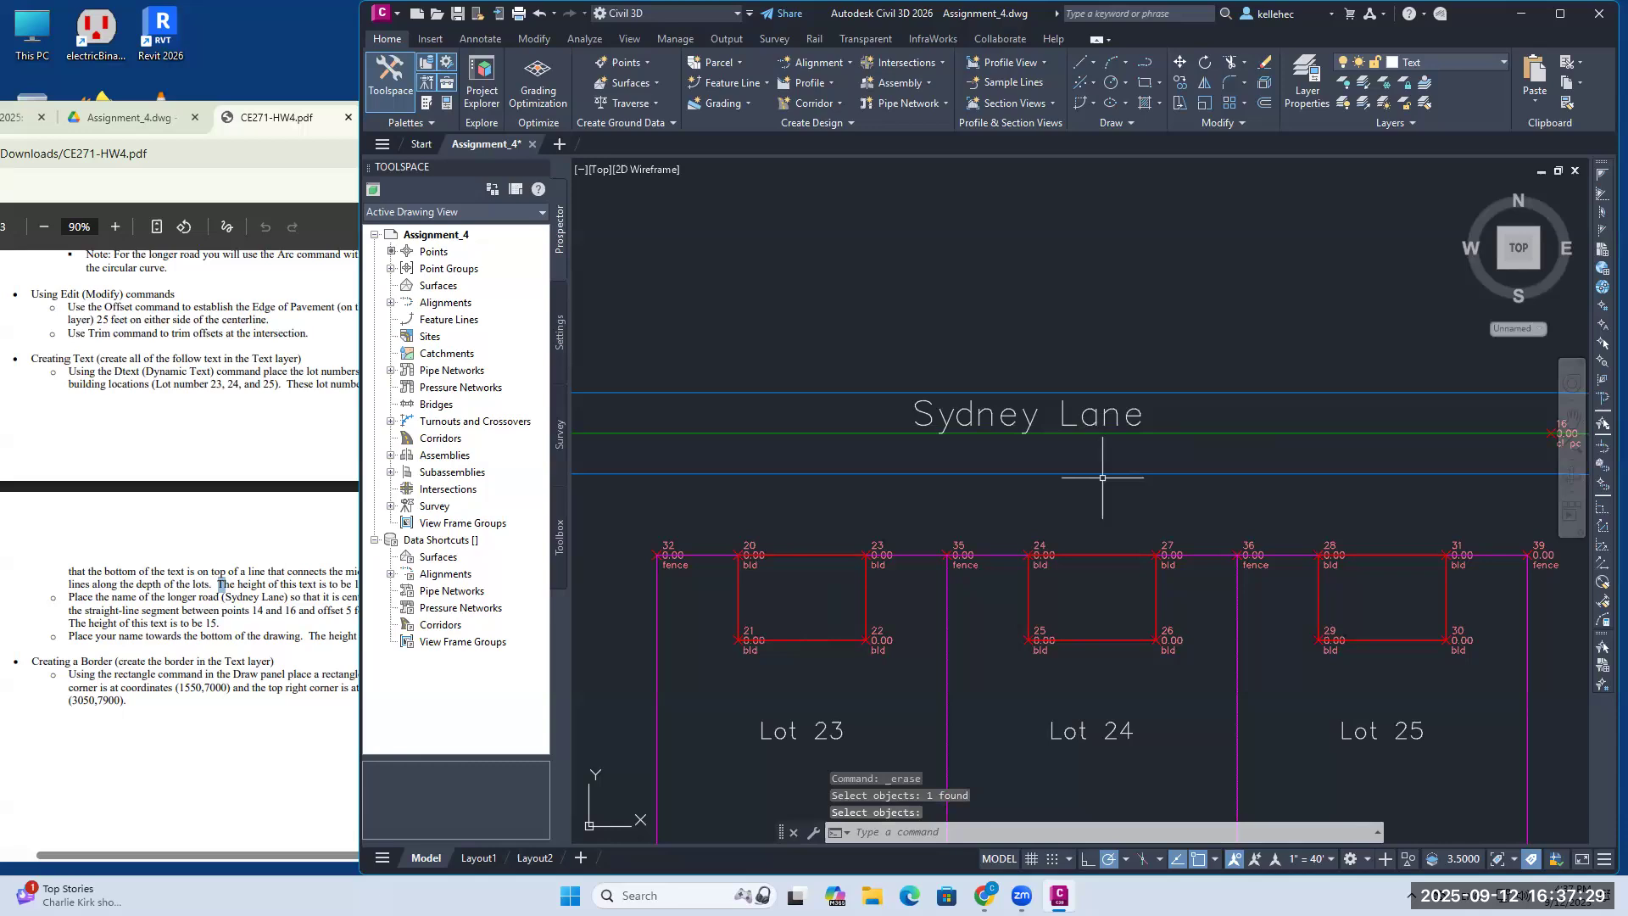
scroll(1102, 446, "down", 2)
mouse_move(1253, 465)
middle_mouse_down()
mouse_move(1199, 359)
mouse_move(1211, 367)
middle_mouse_up()
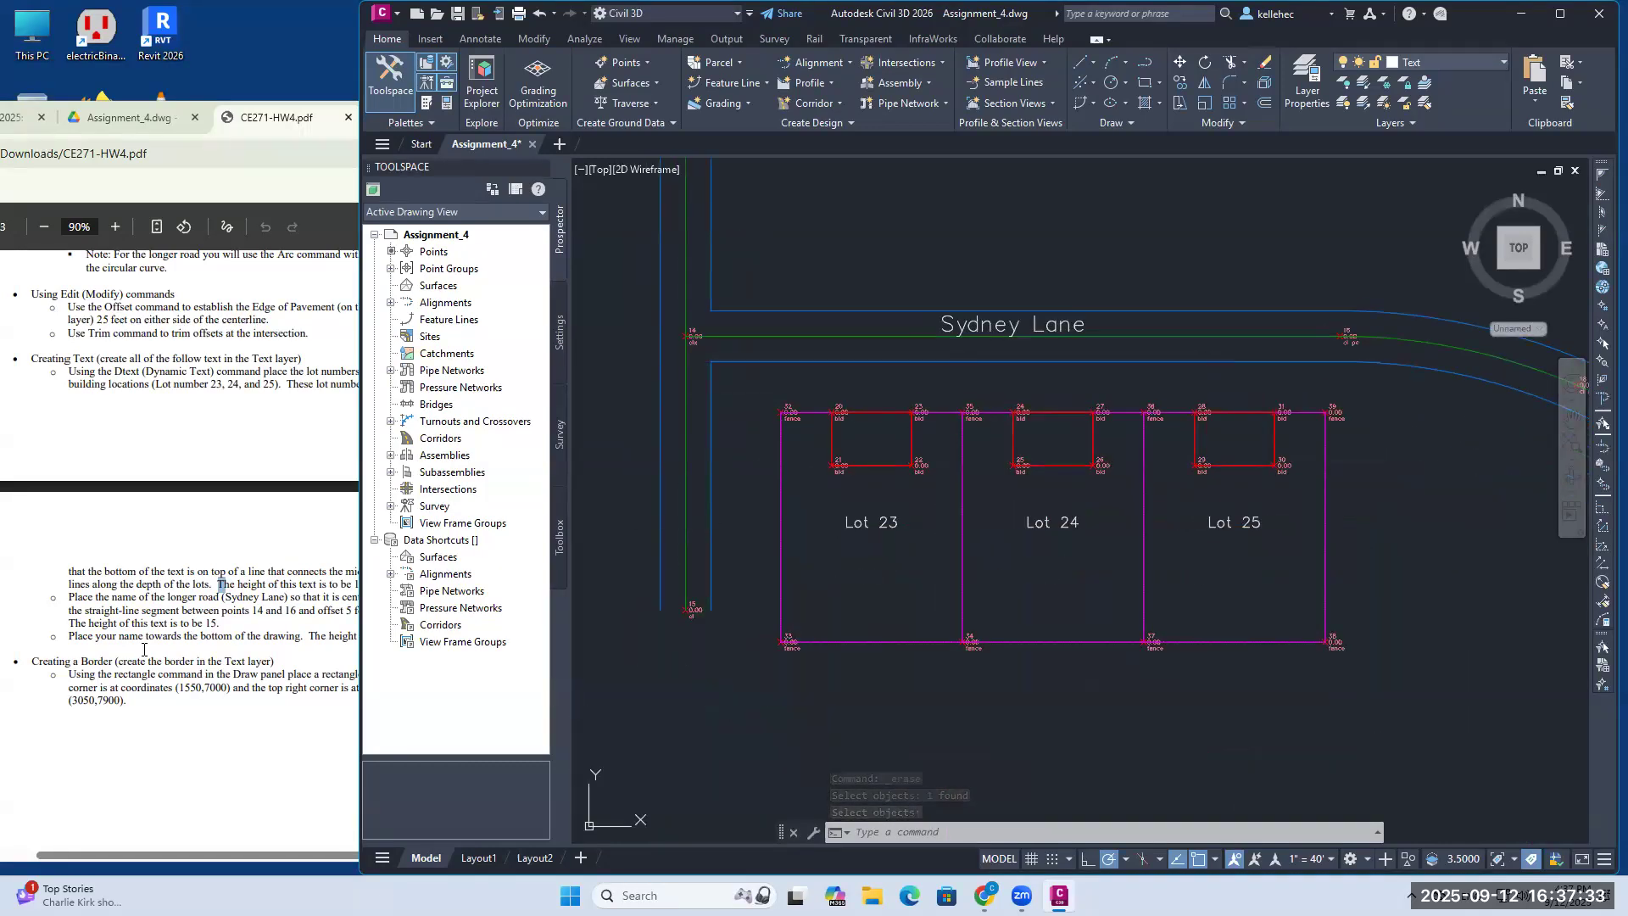
middle_click_drag(859, 723, 924, 690)
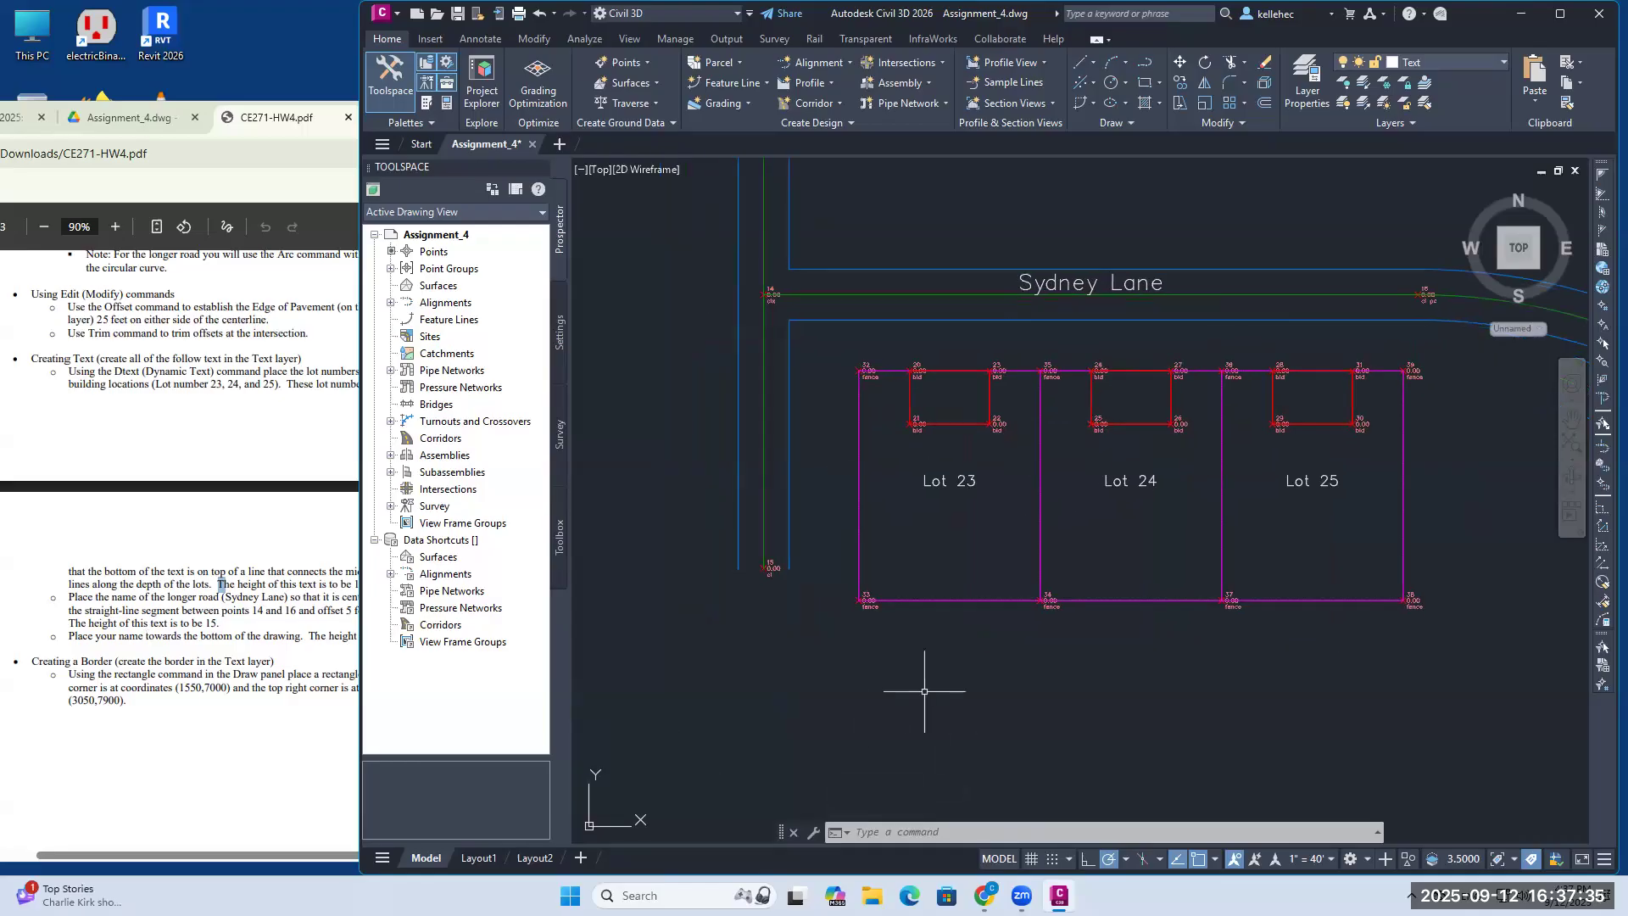
key("Delete")
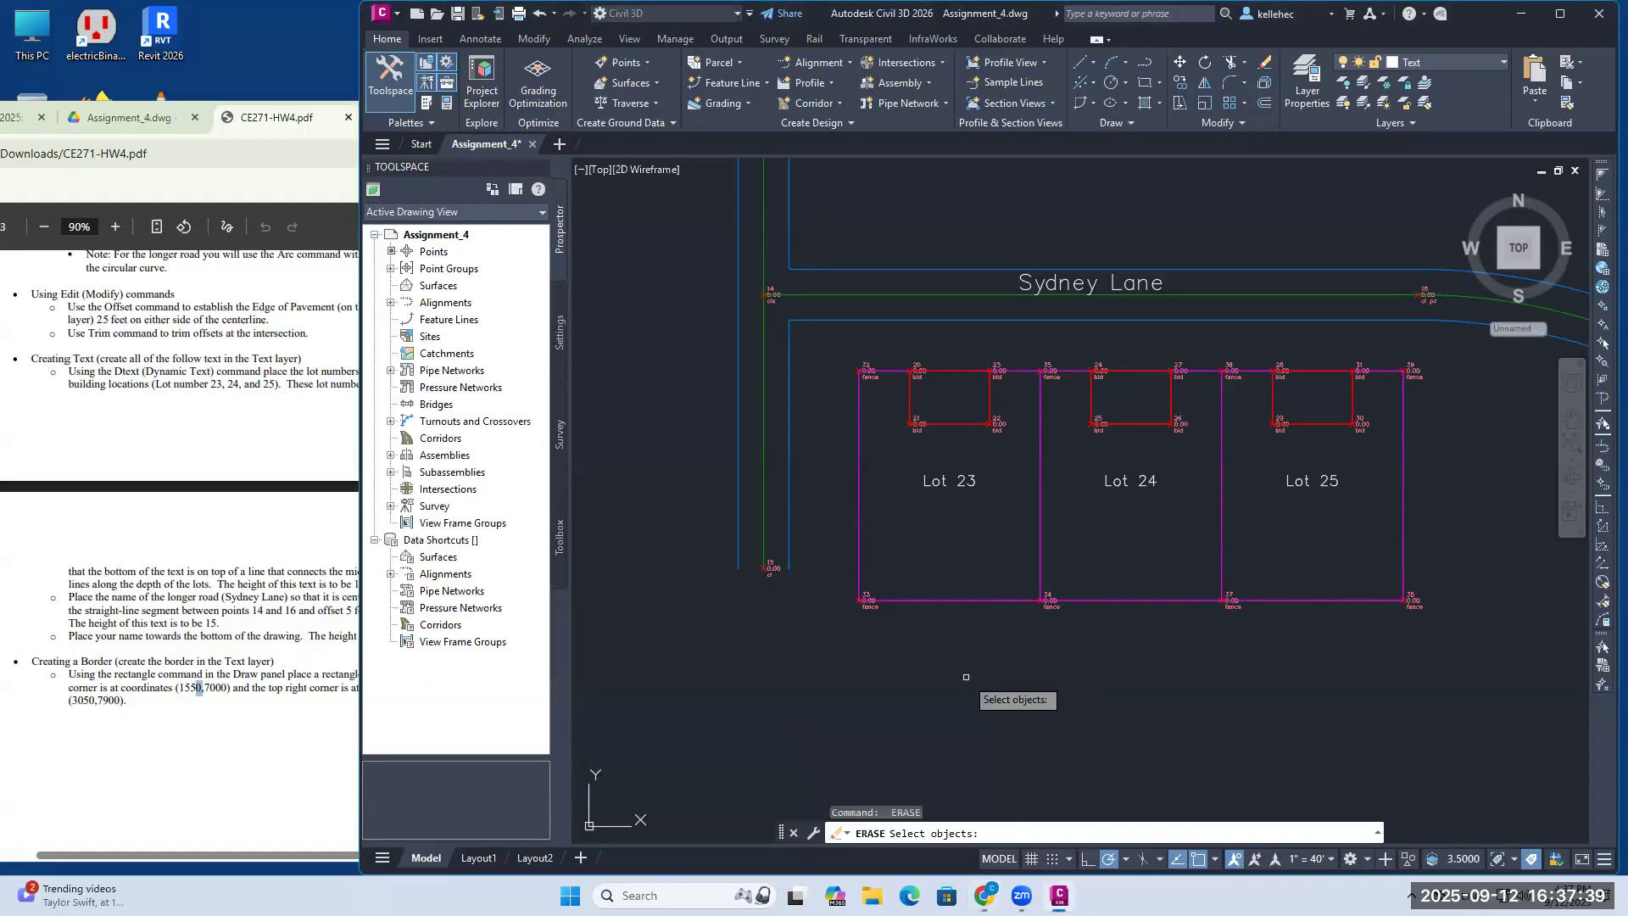
key("Escape")
Step: Place the author's name in 30-unit text, rotation 0, centred below the lots
type("d")
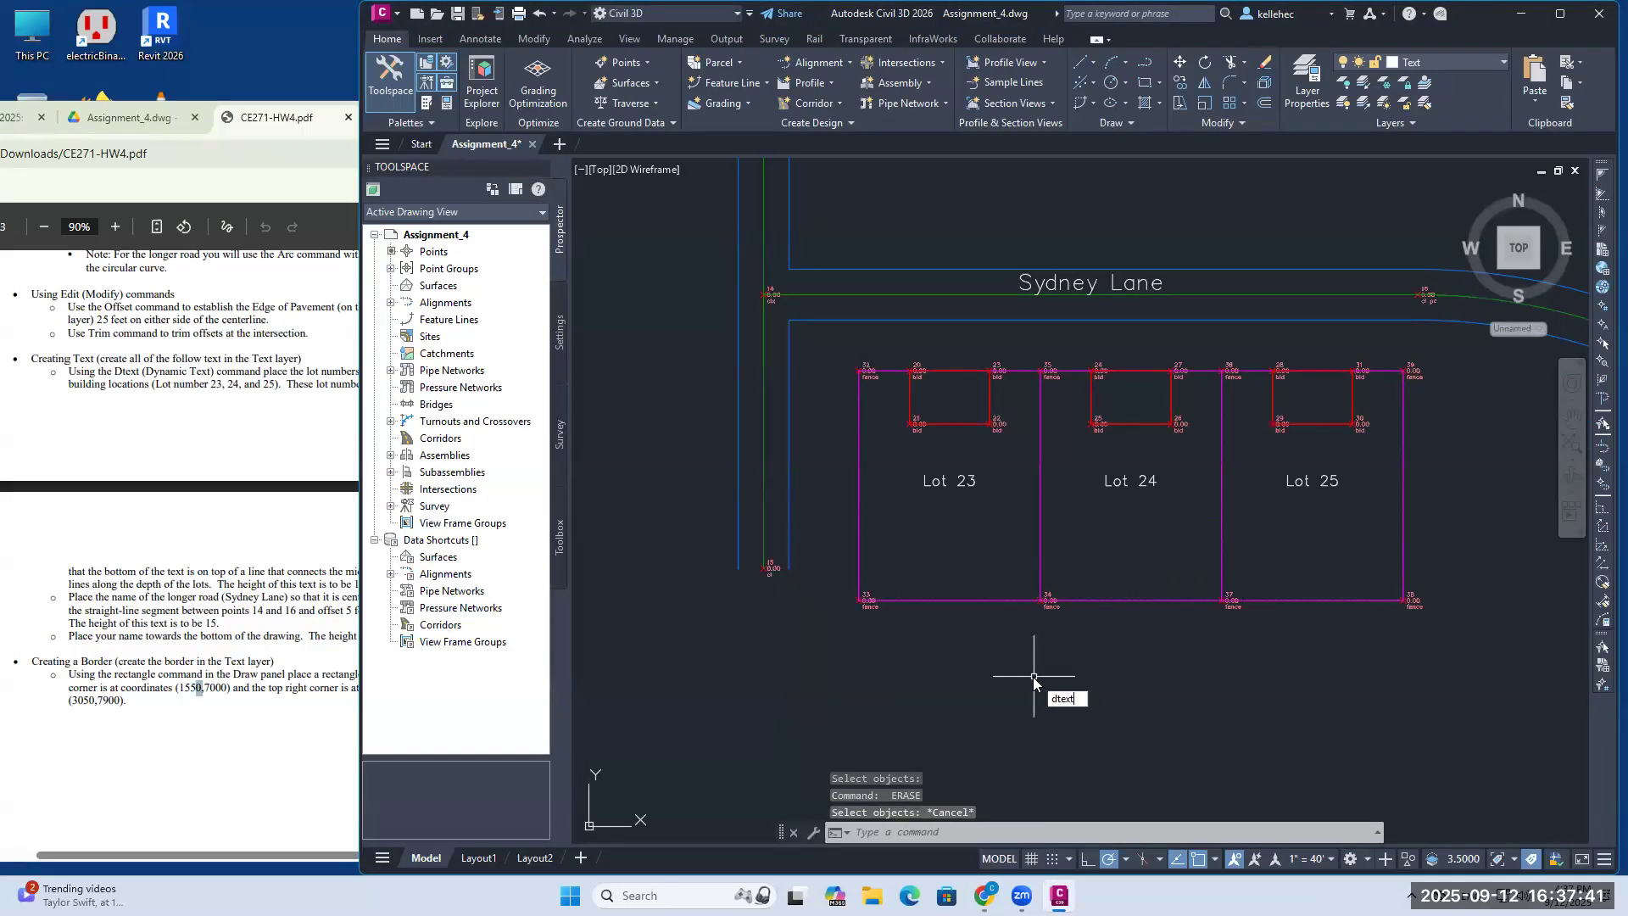
type("text")
key("Return")
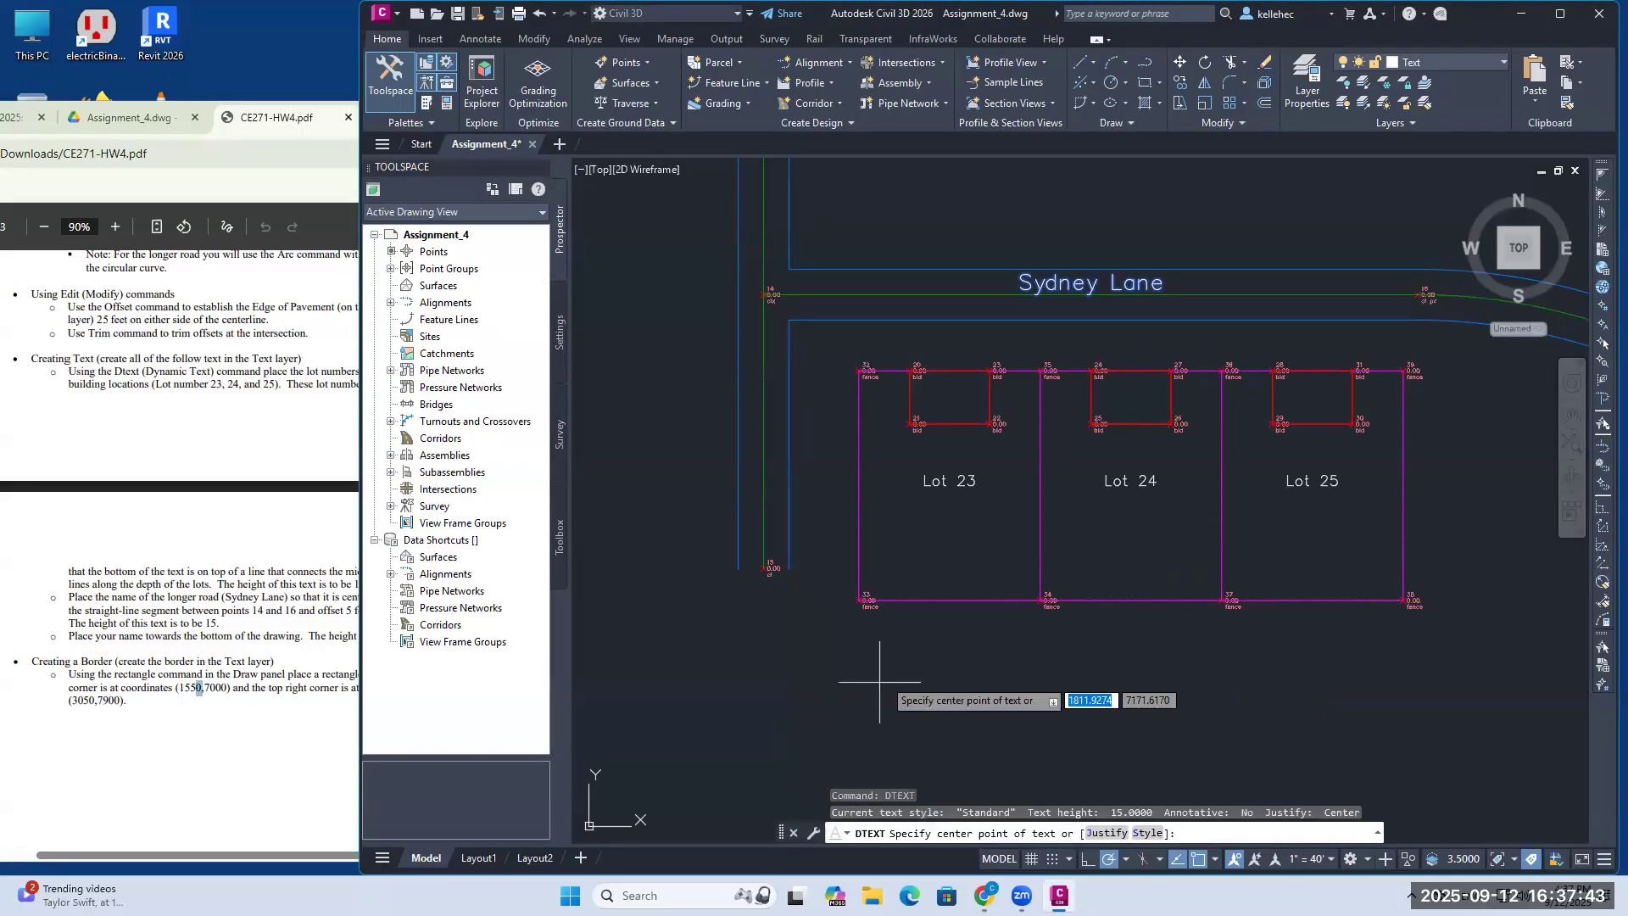
left_click(765, 700)
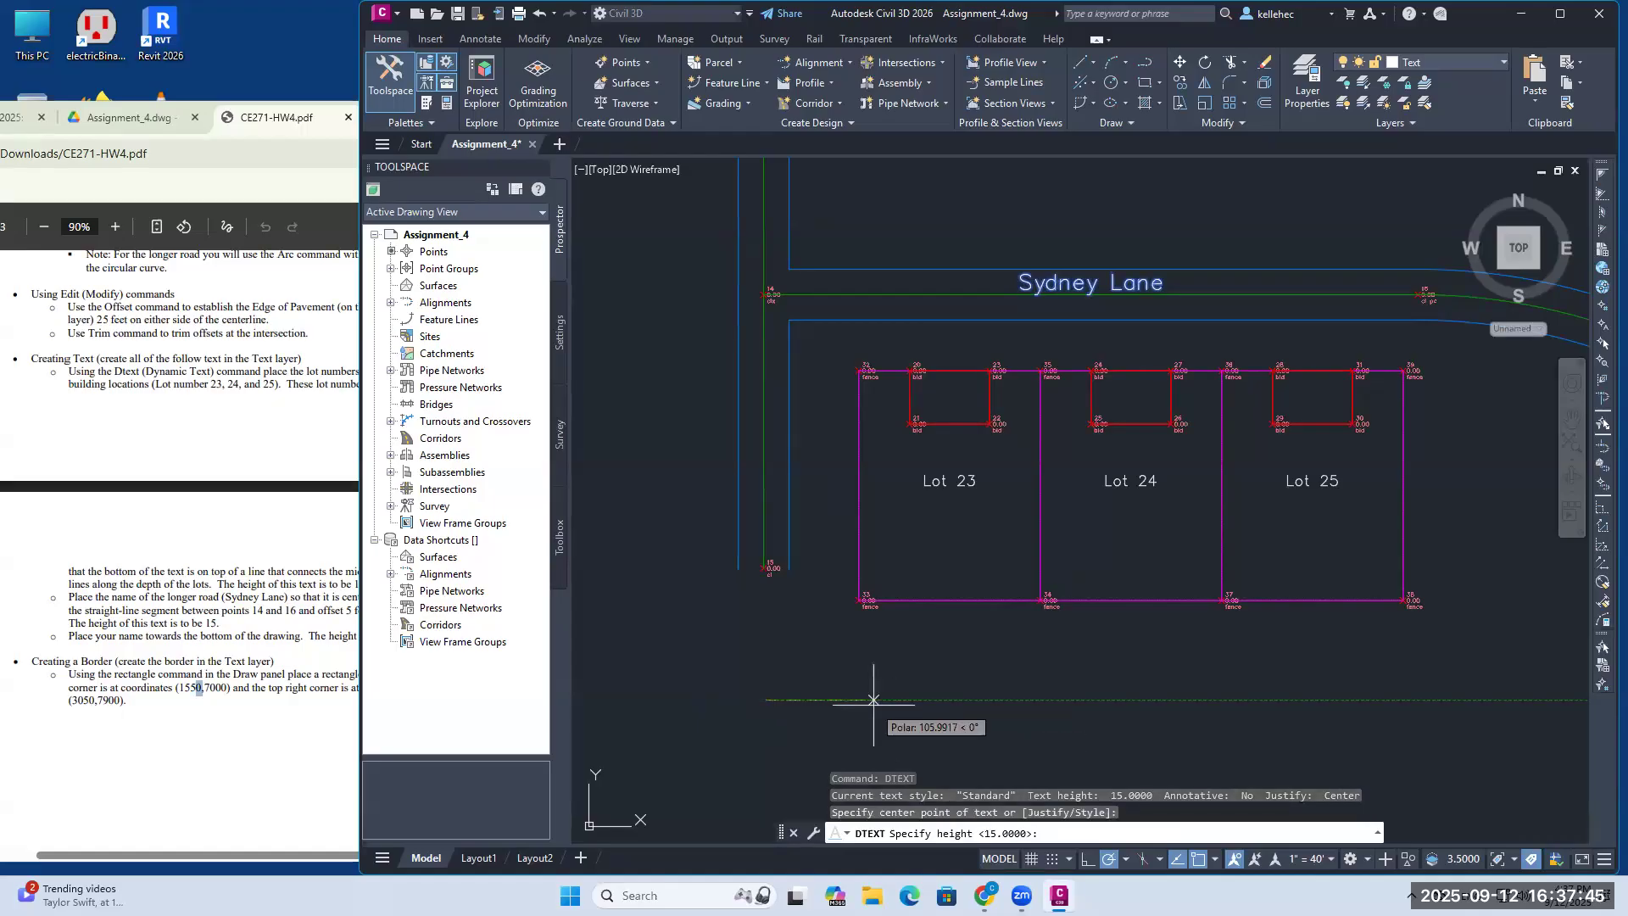
type("30")
key("Return")
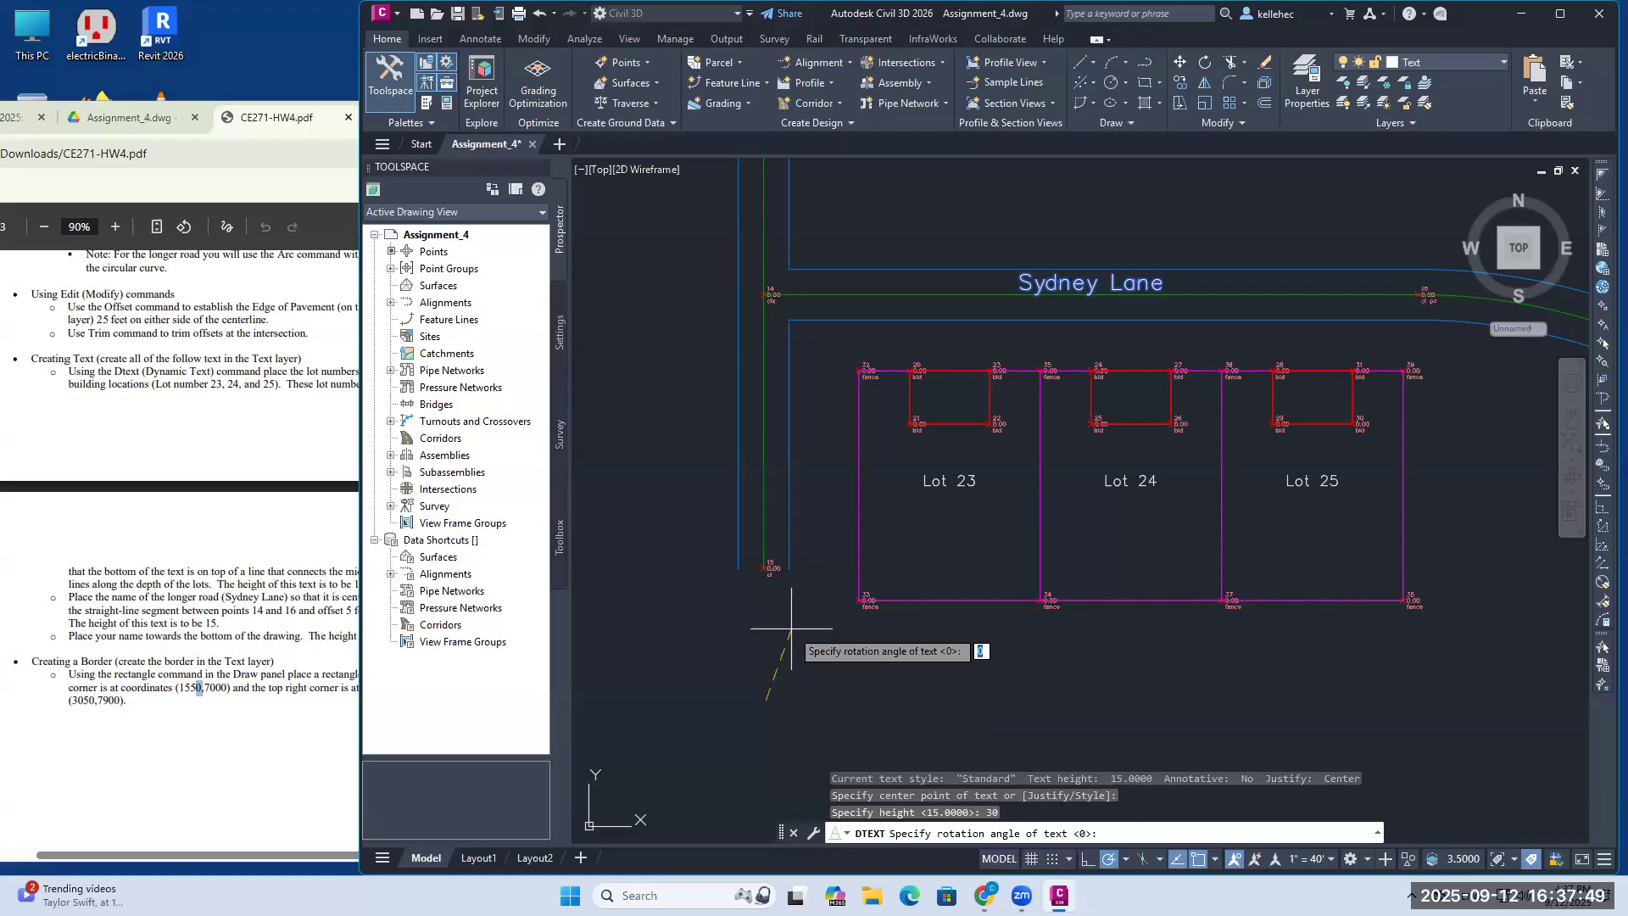
key("Return")
type("Prof")
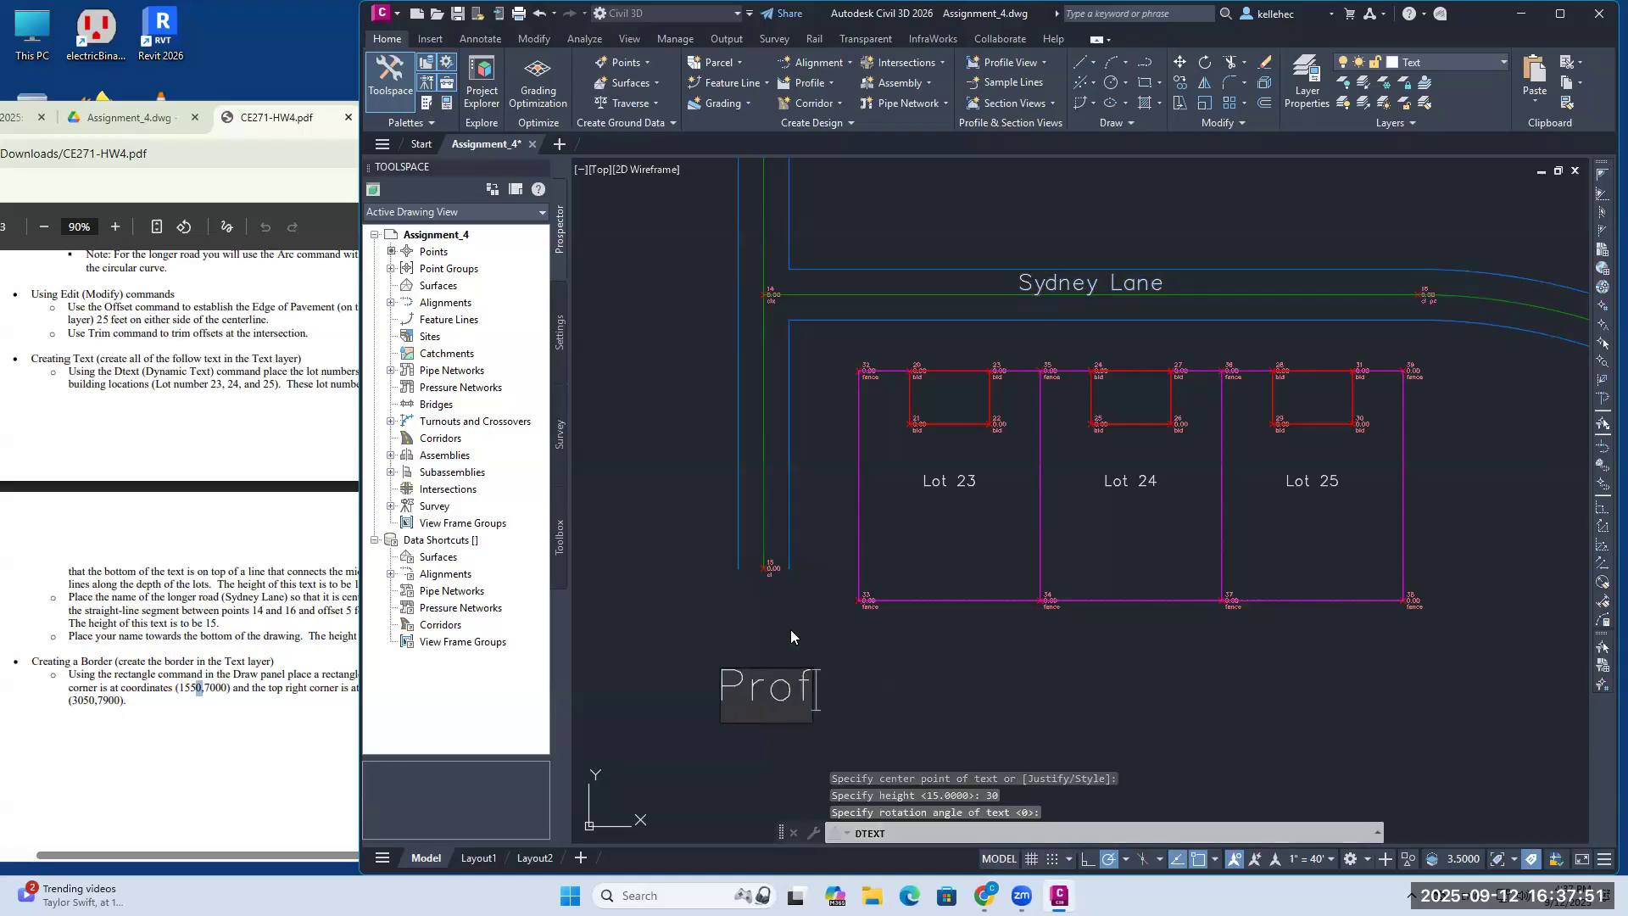
type(". Kelleher")
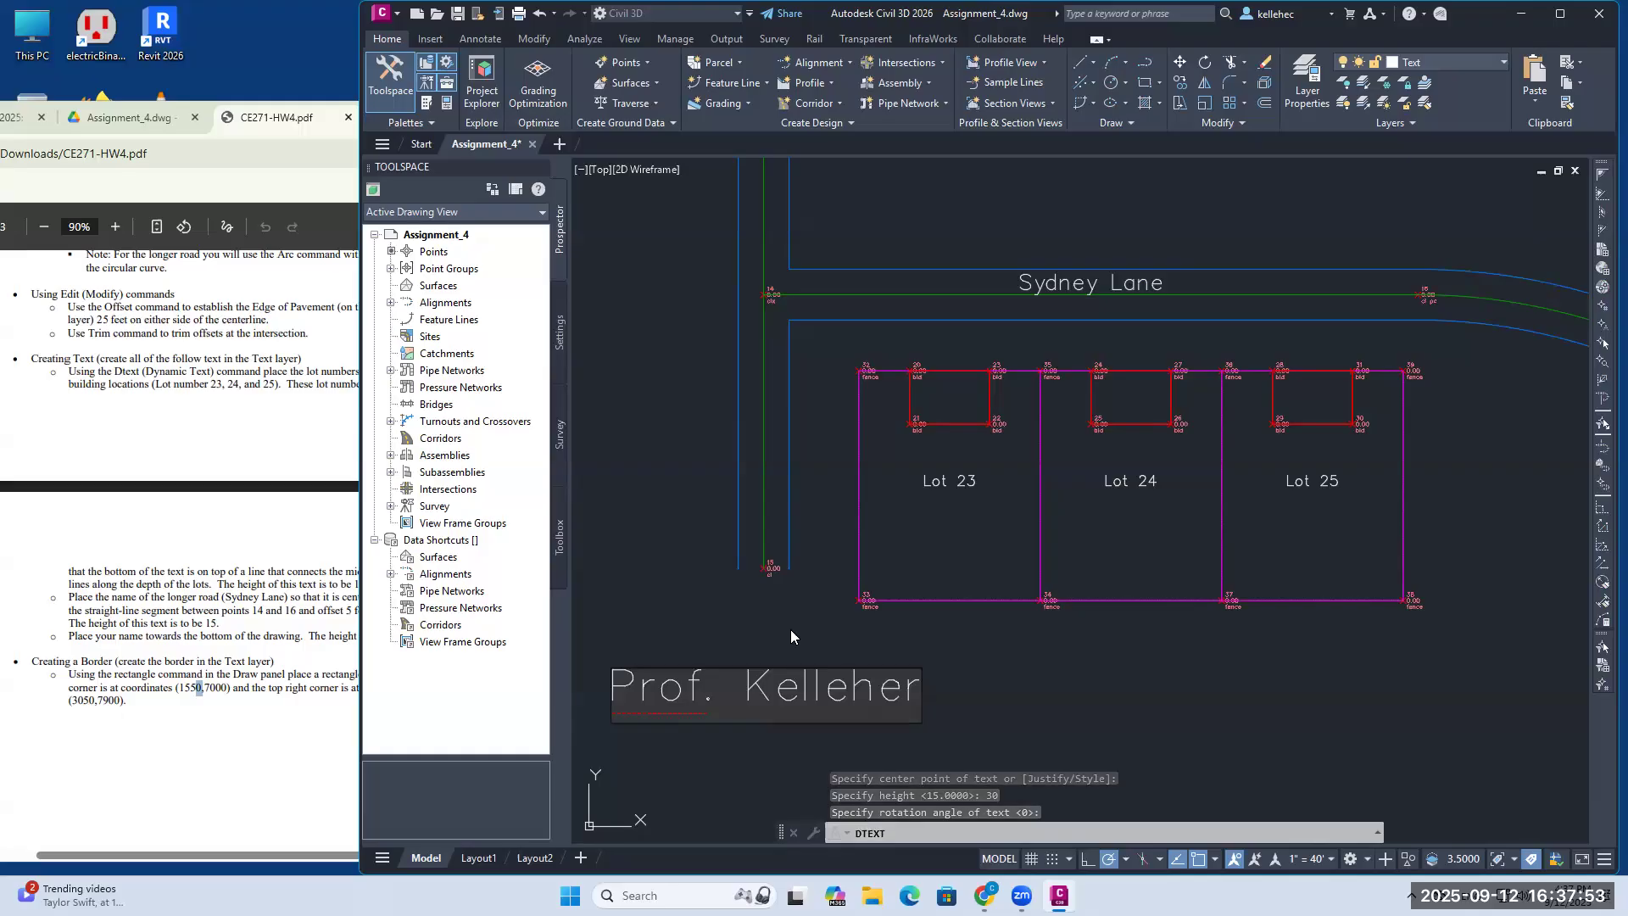
key("Return")
key("Return")
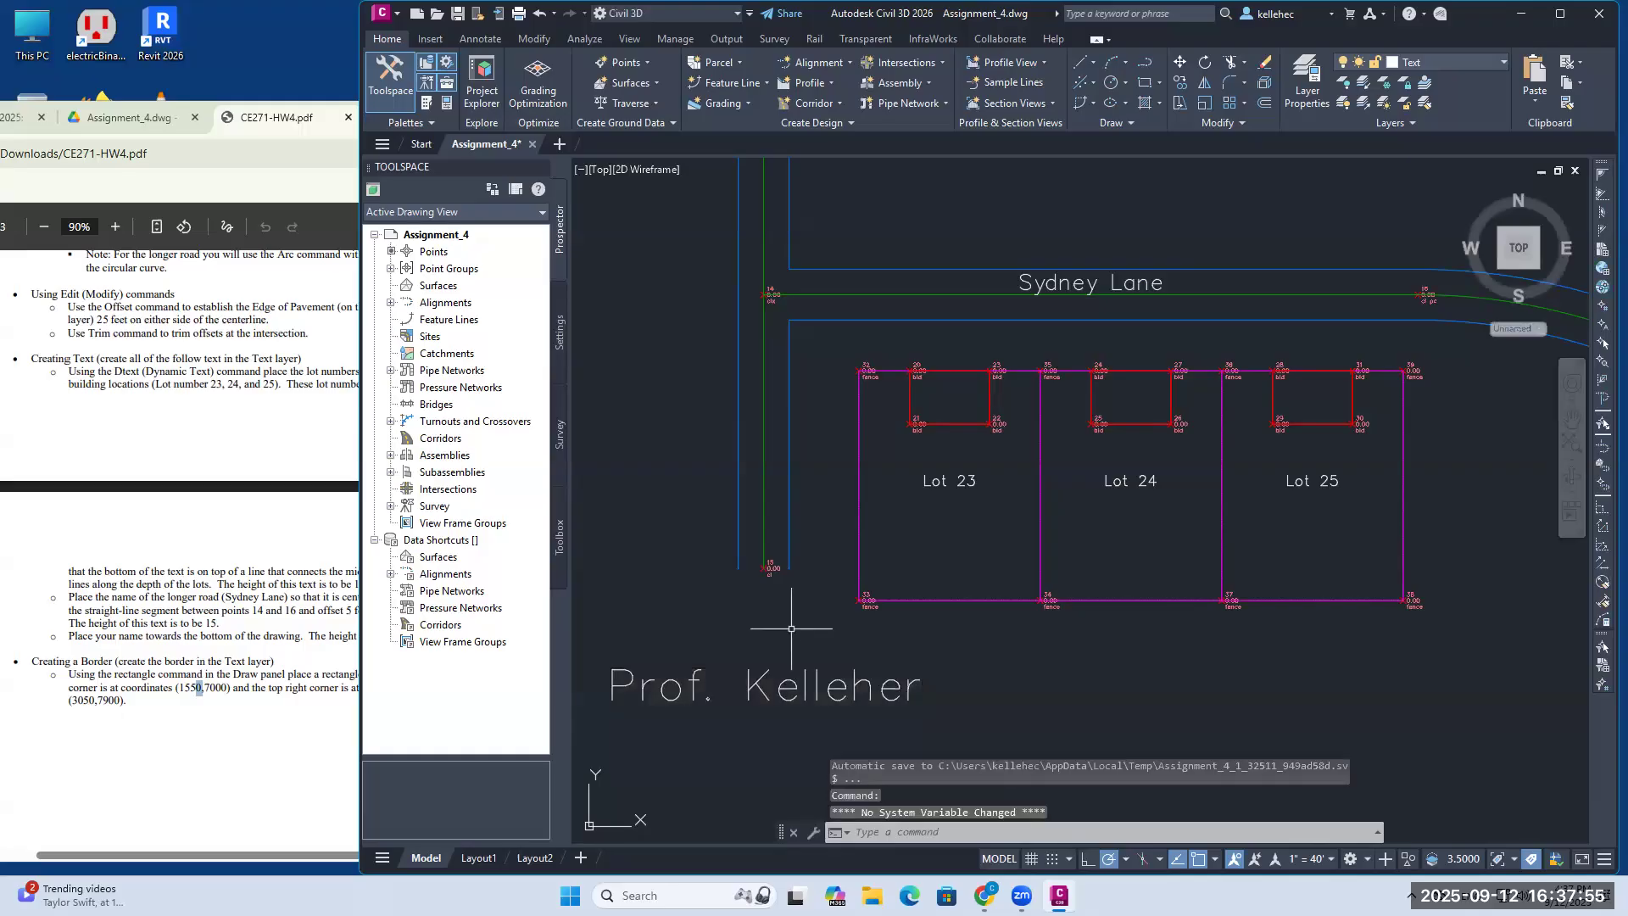
scroll(791, 628, "down", 3)
middle_click_drag(623, 839, 580, 594)
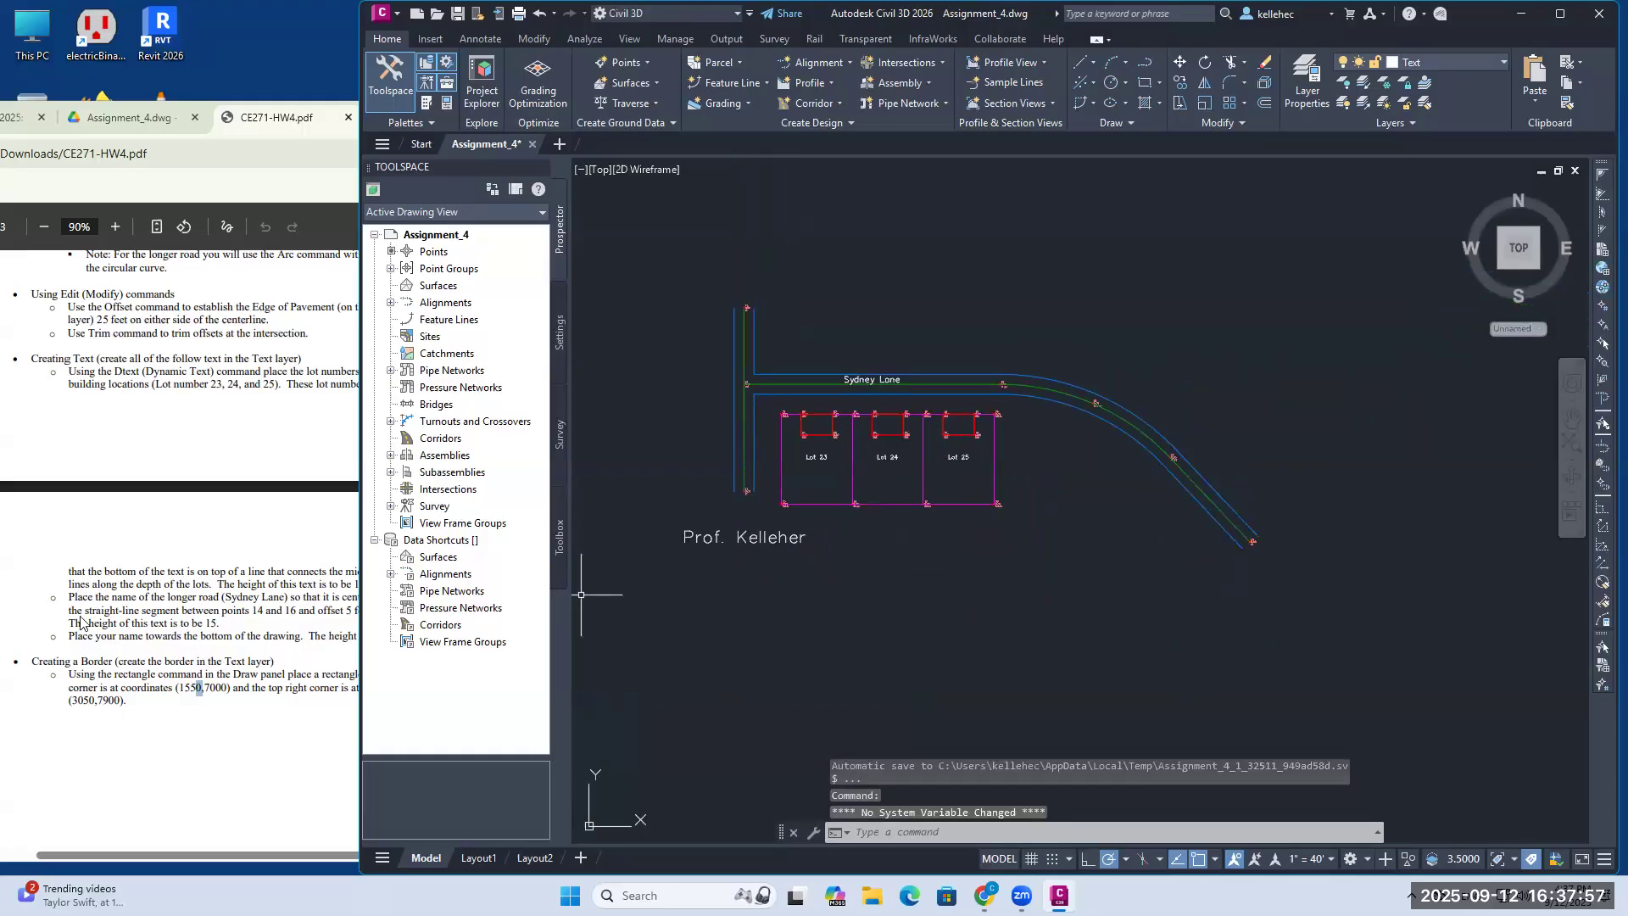
left_click(86, 653)
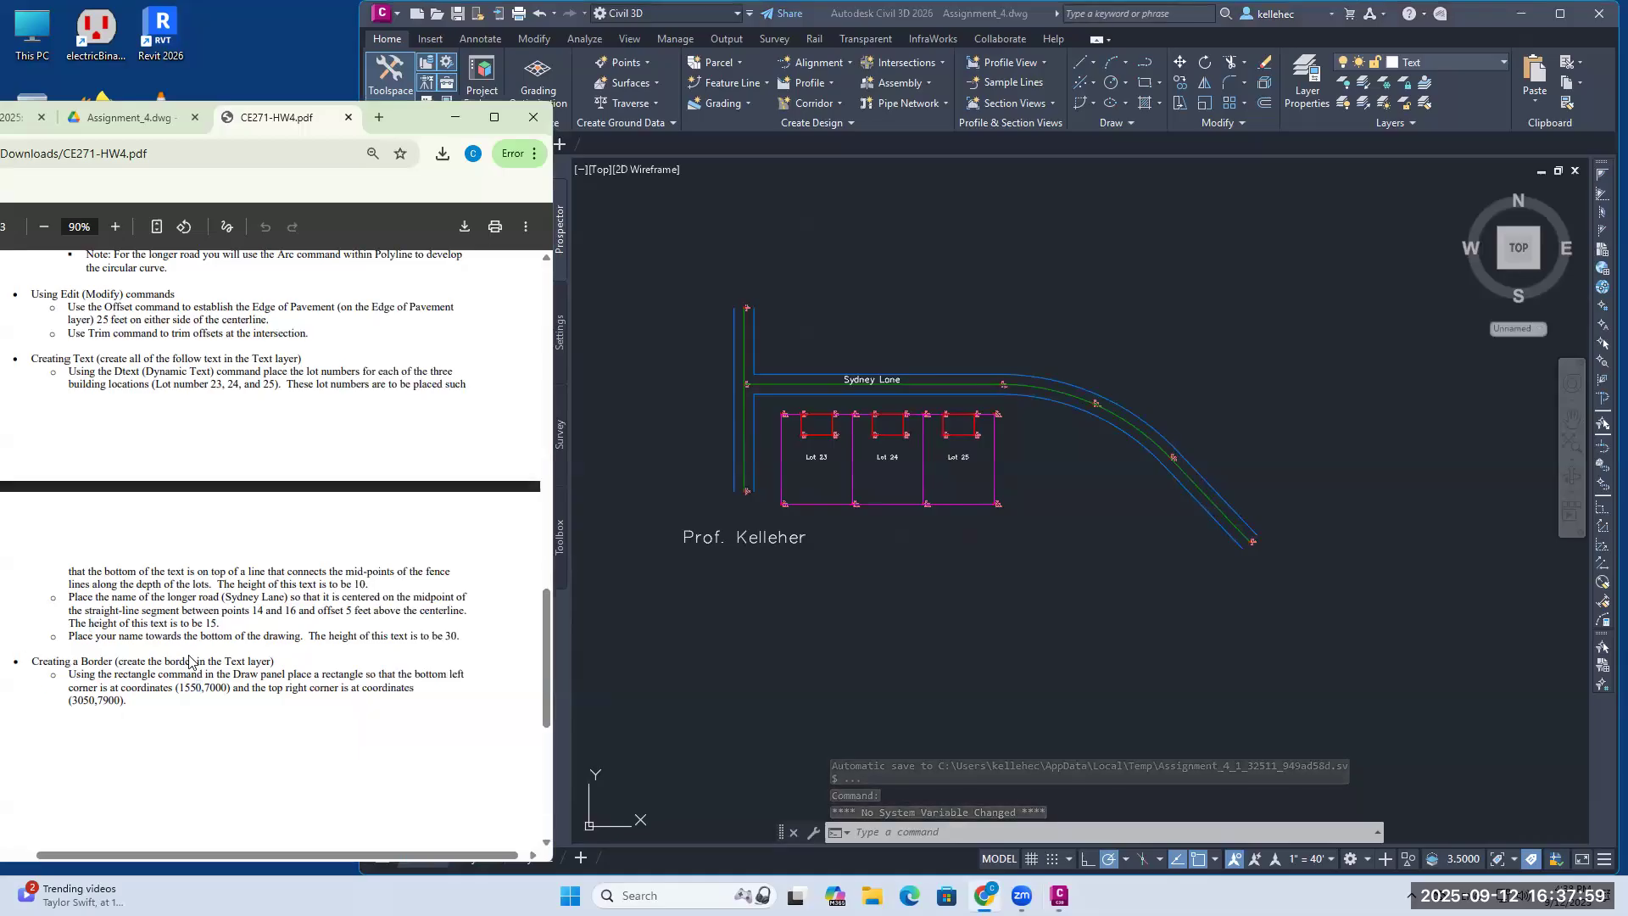
Step: Check the border corner coordinates in the PDF's Creating a Border instructions
left_click_drag(31, 660, 279, 661)
left_click(141, 685)
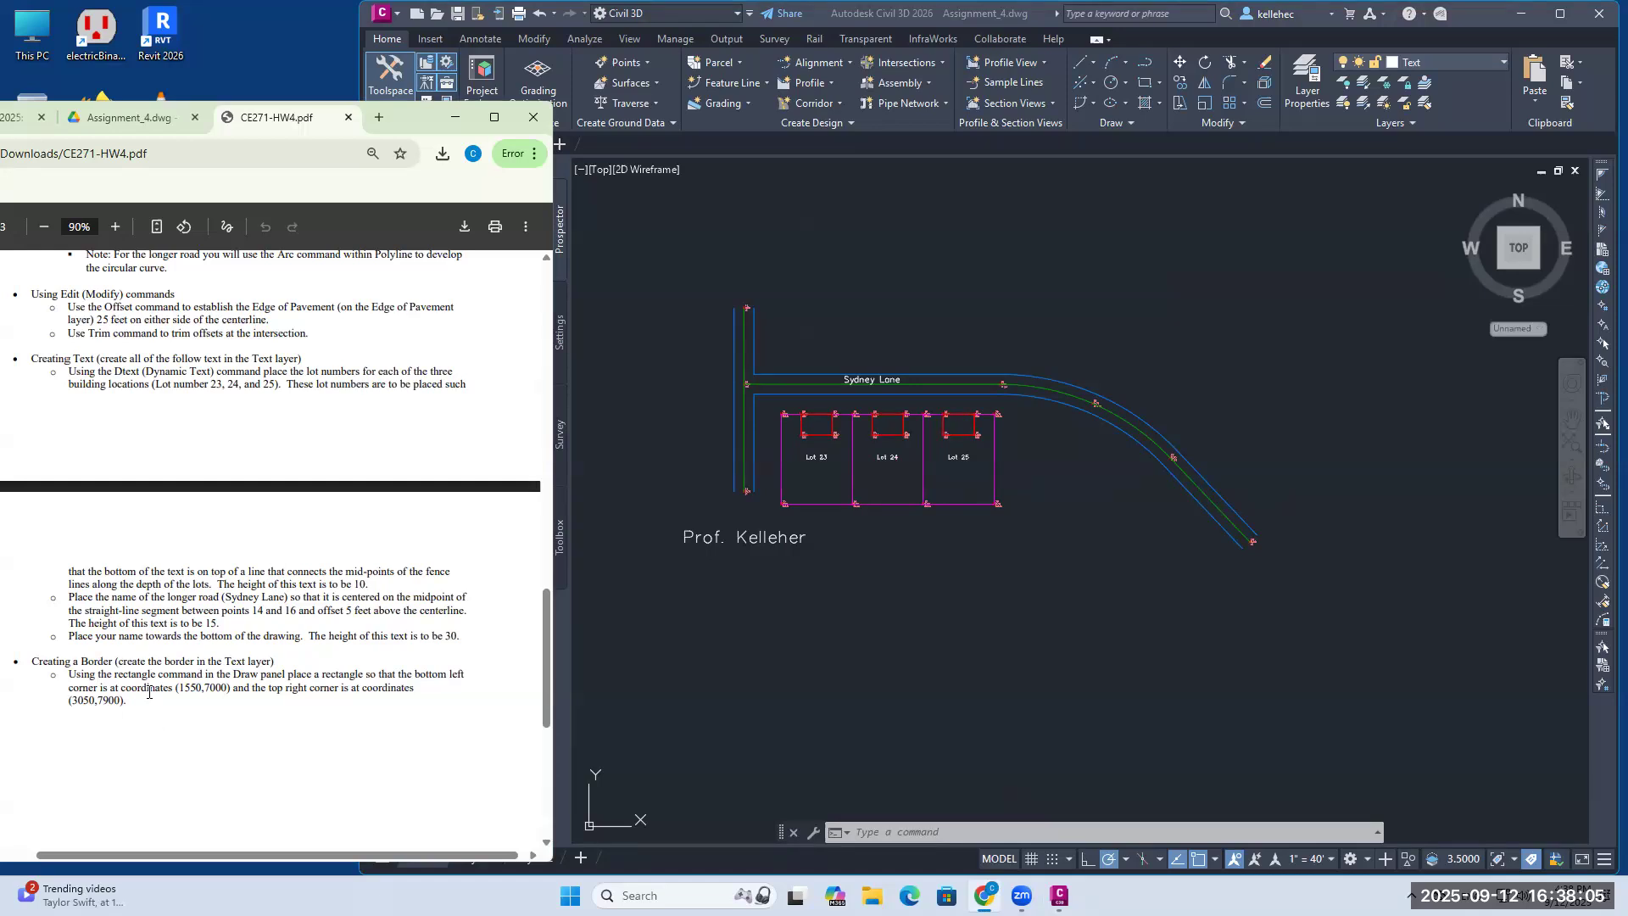
left_click_drag(179, 688, 227, 688)
left_click(289, 683)
left_click(1144, 85)
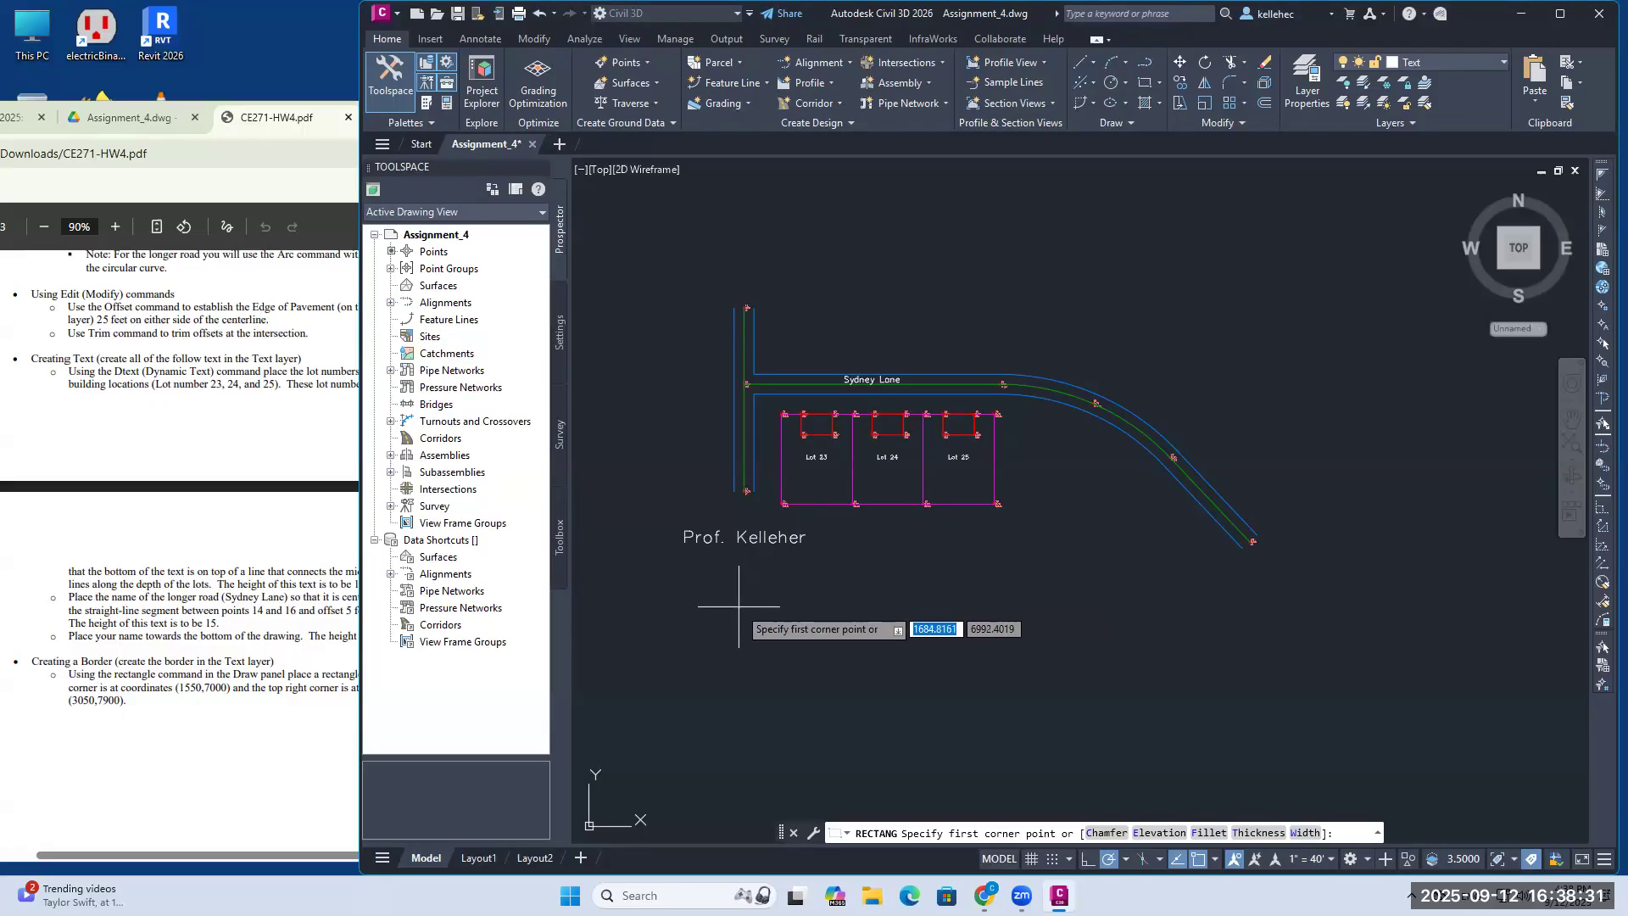
type("1550")
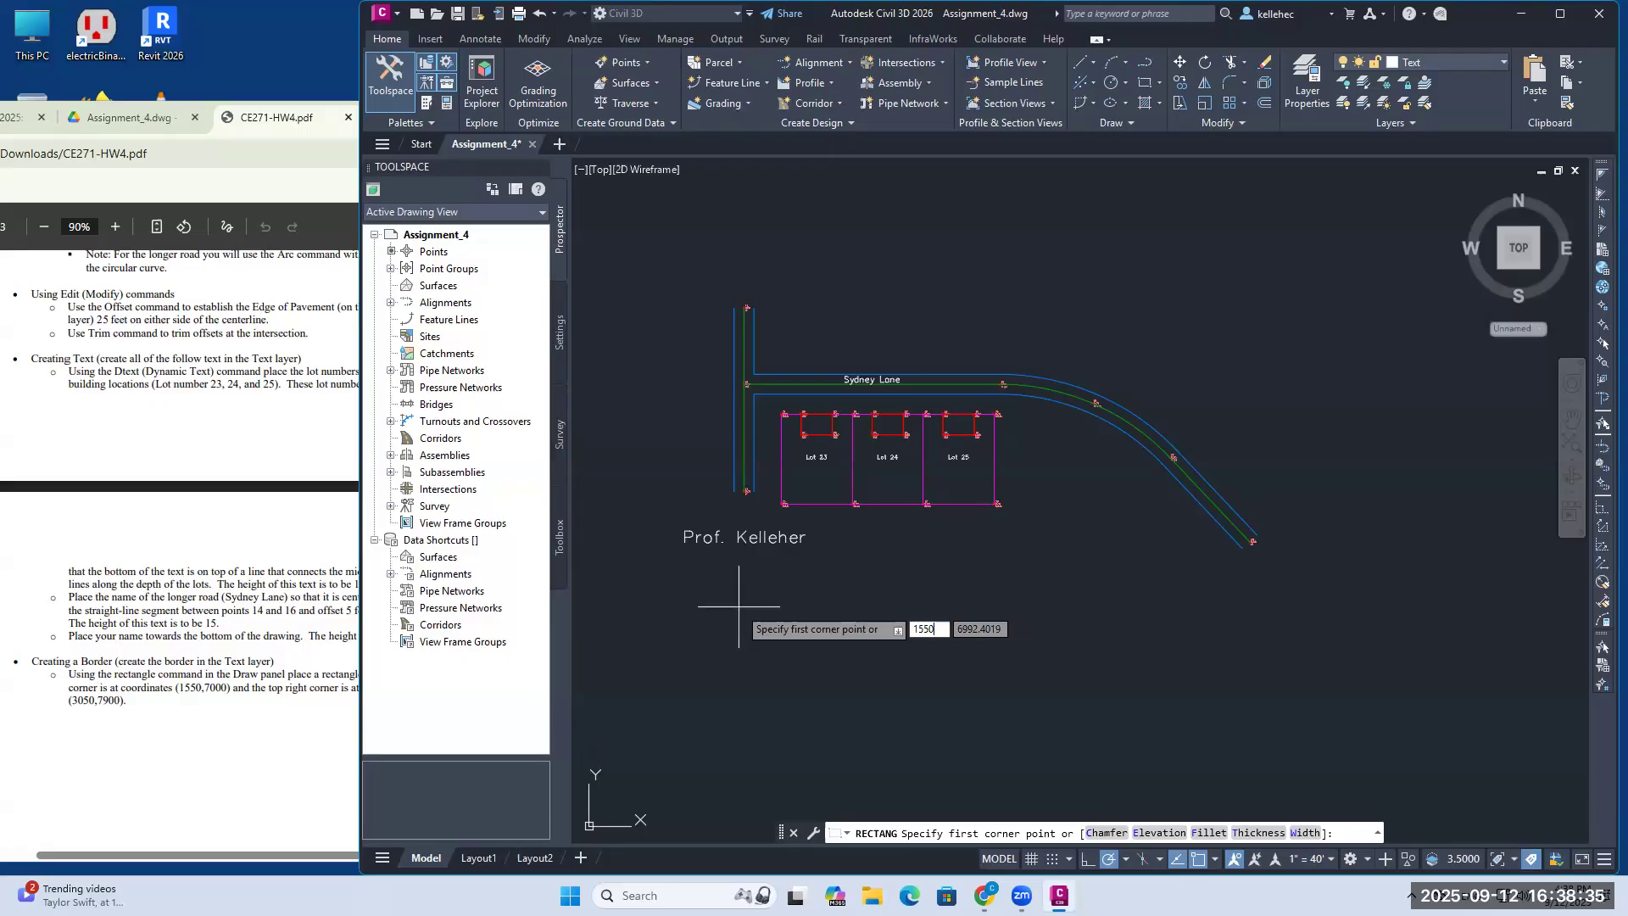
key("Tab")
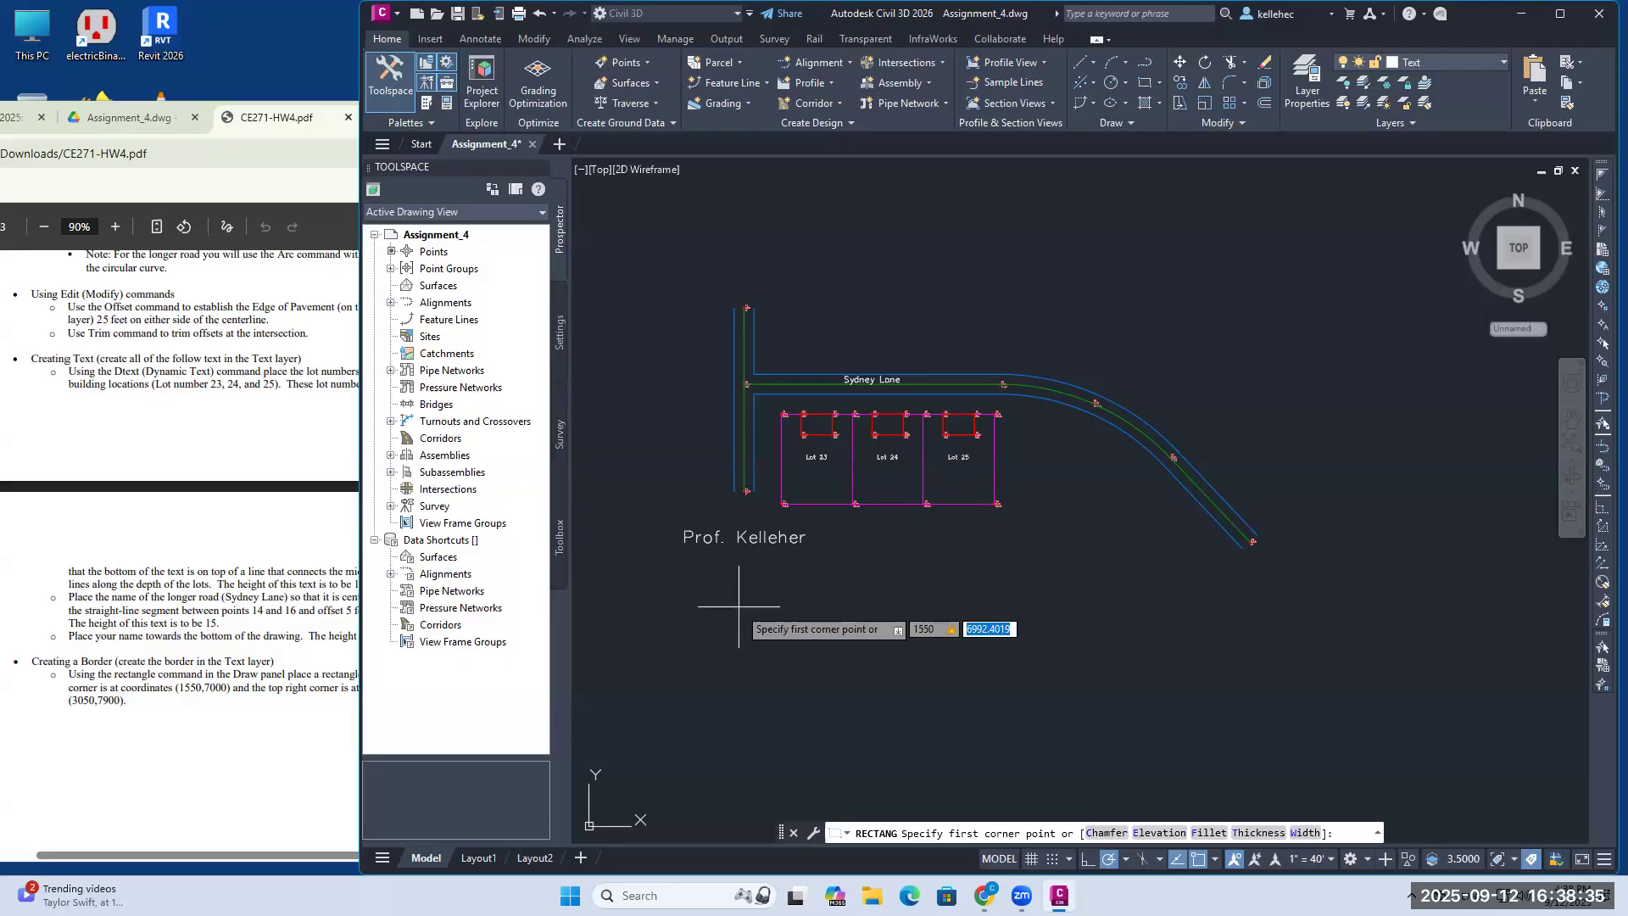
type("7000")
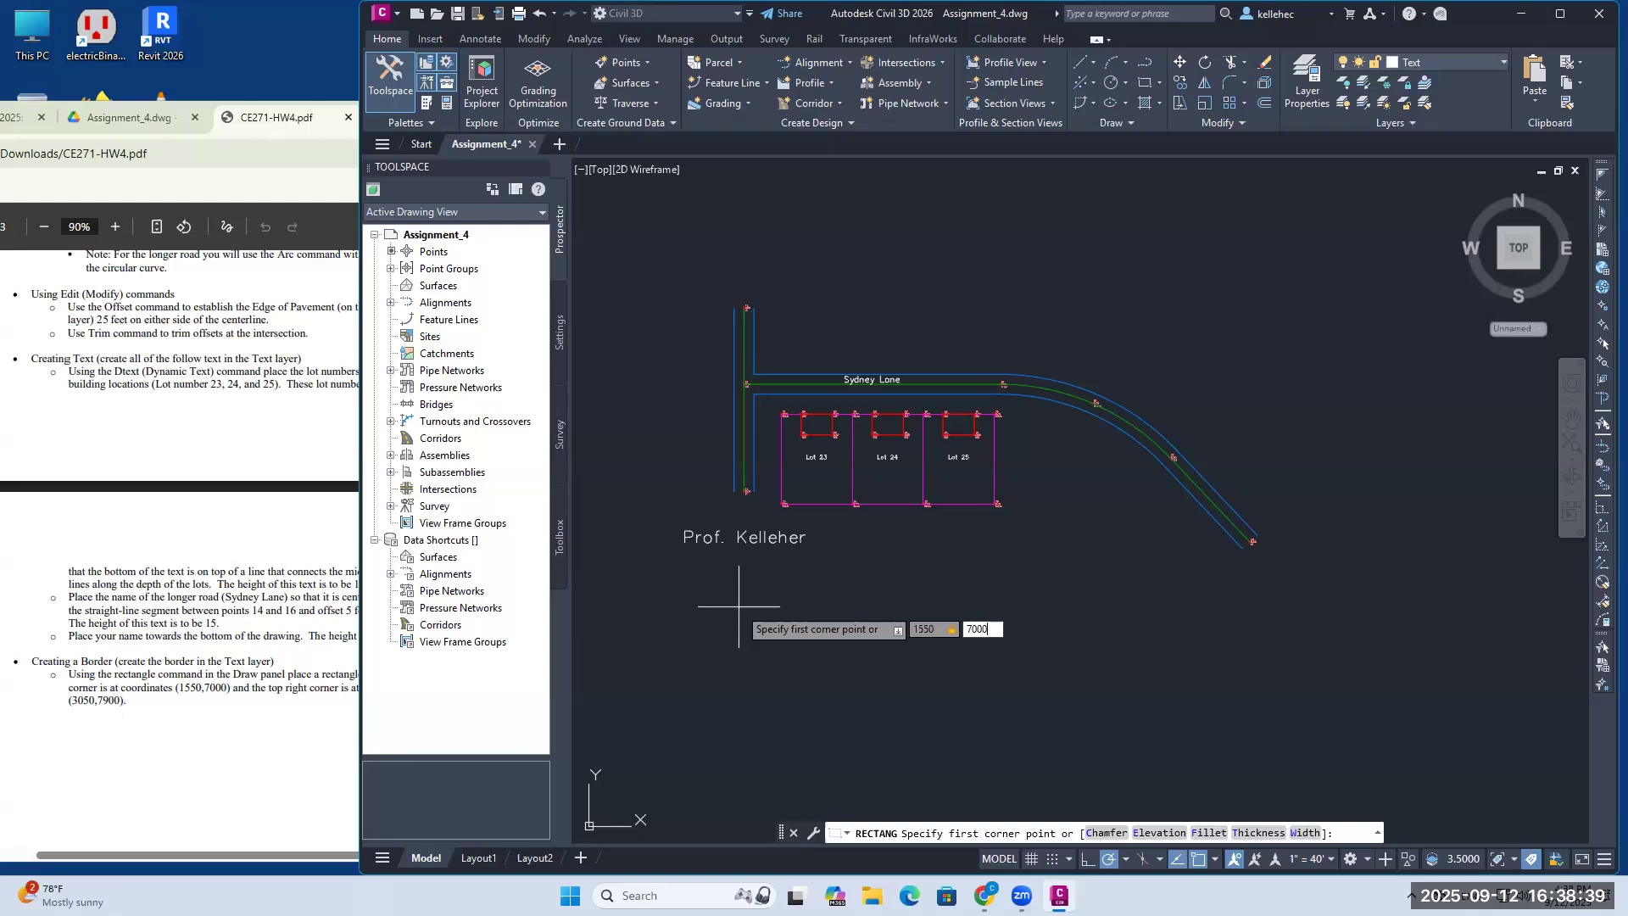
key("Return")
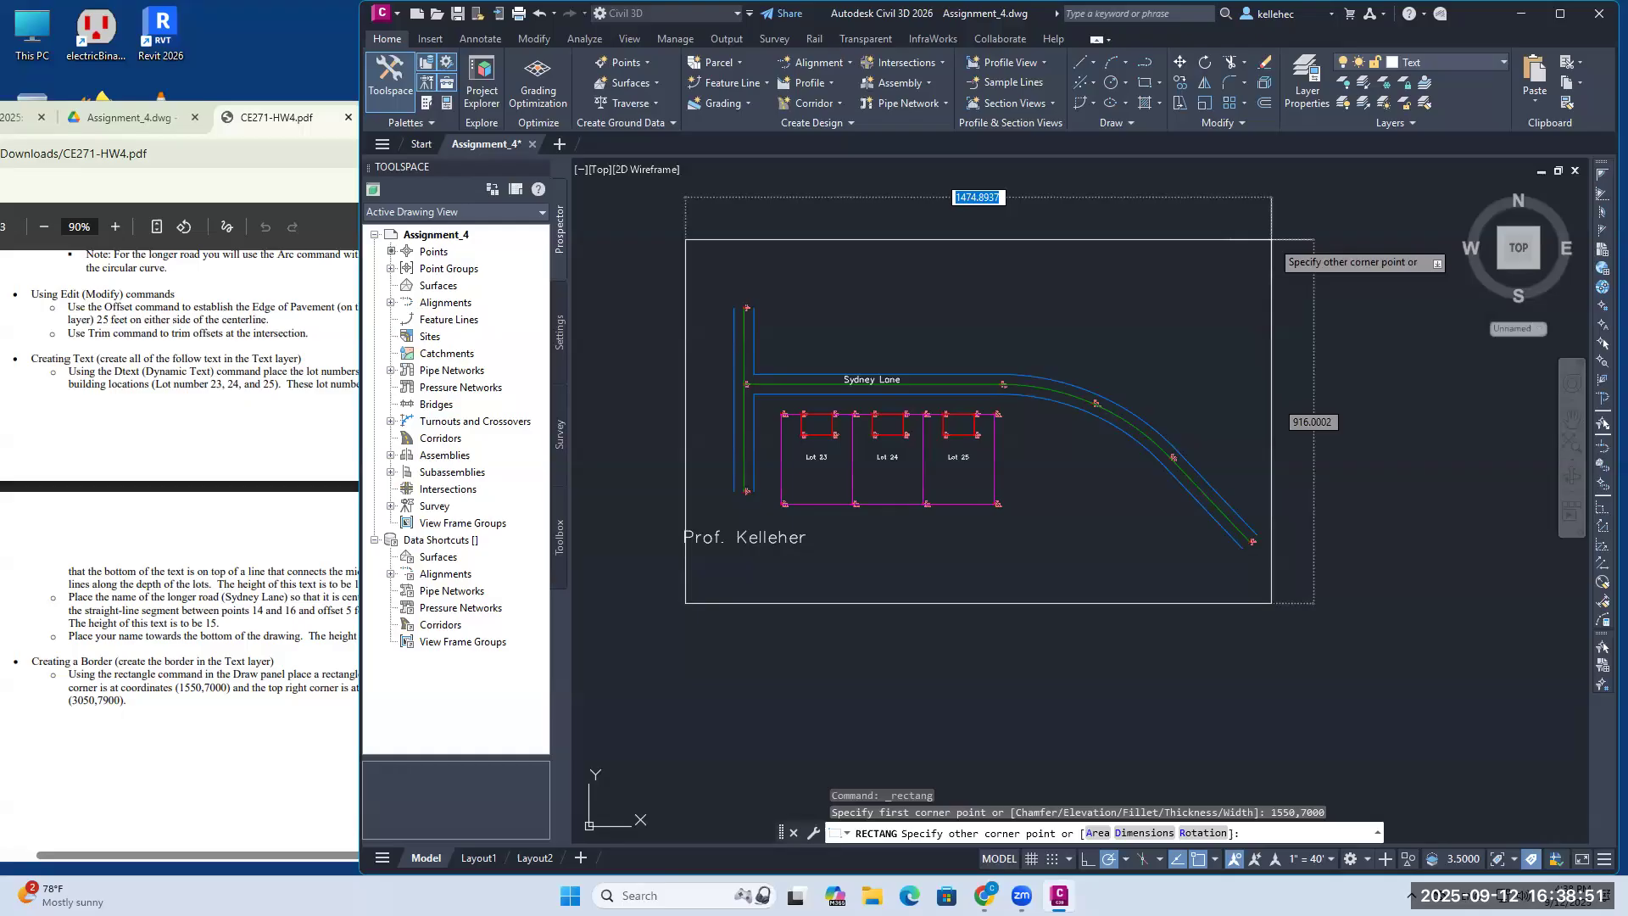
type("3050")
key("Tab")
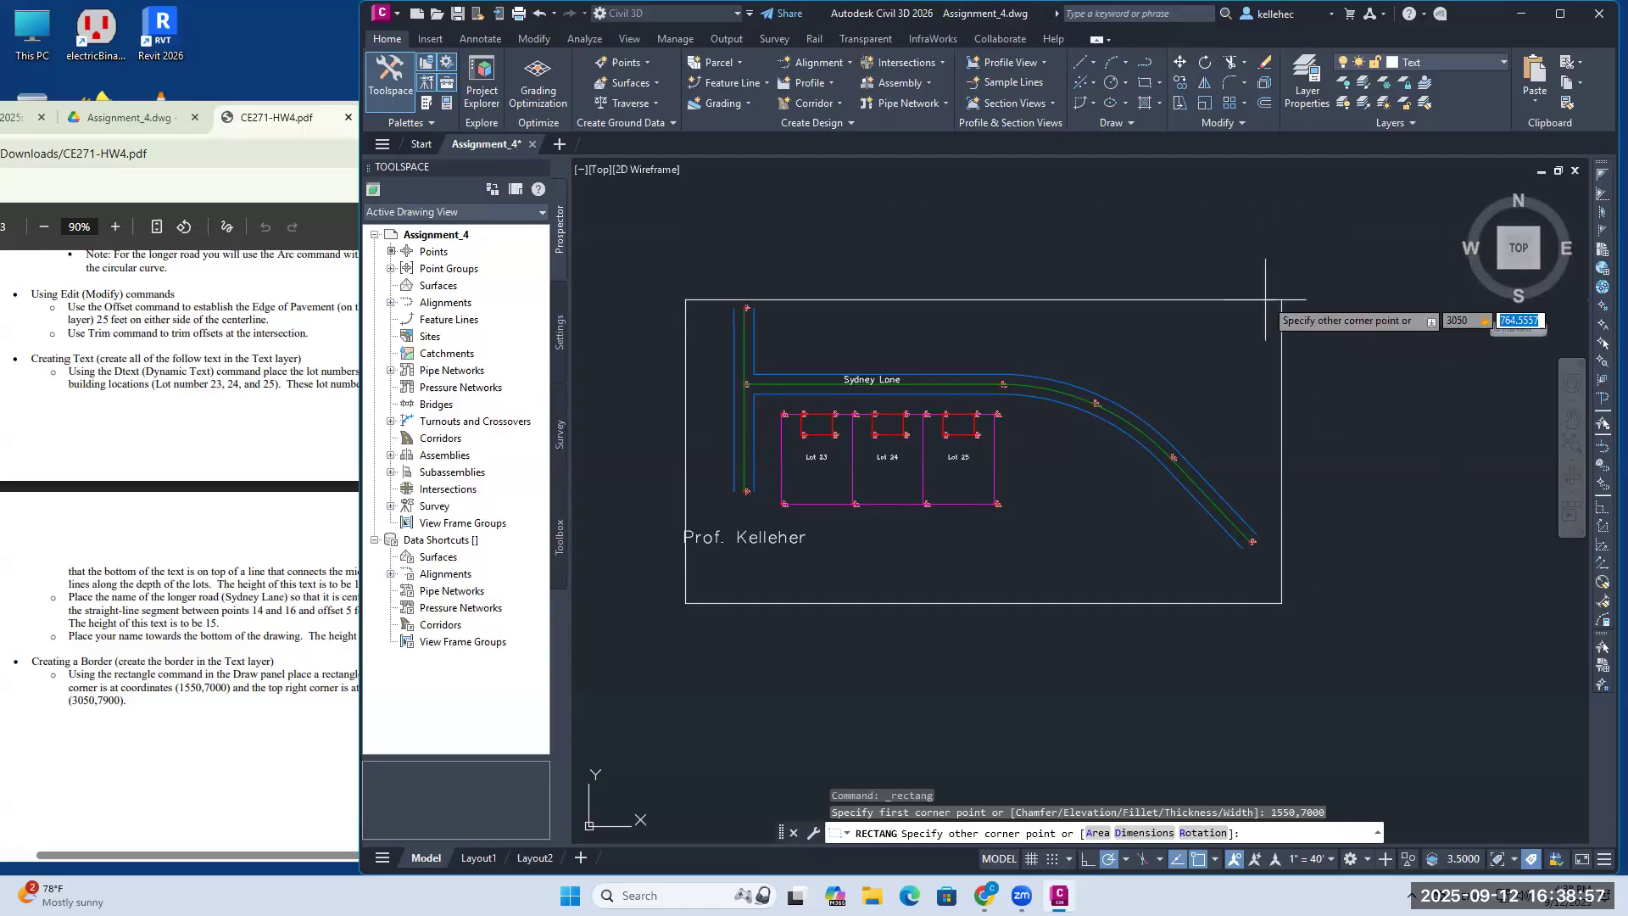
type("7900")
key("Return")
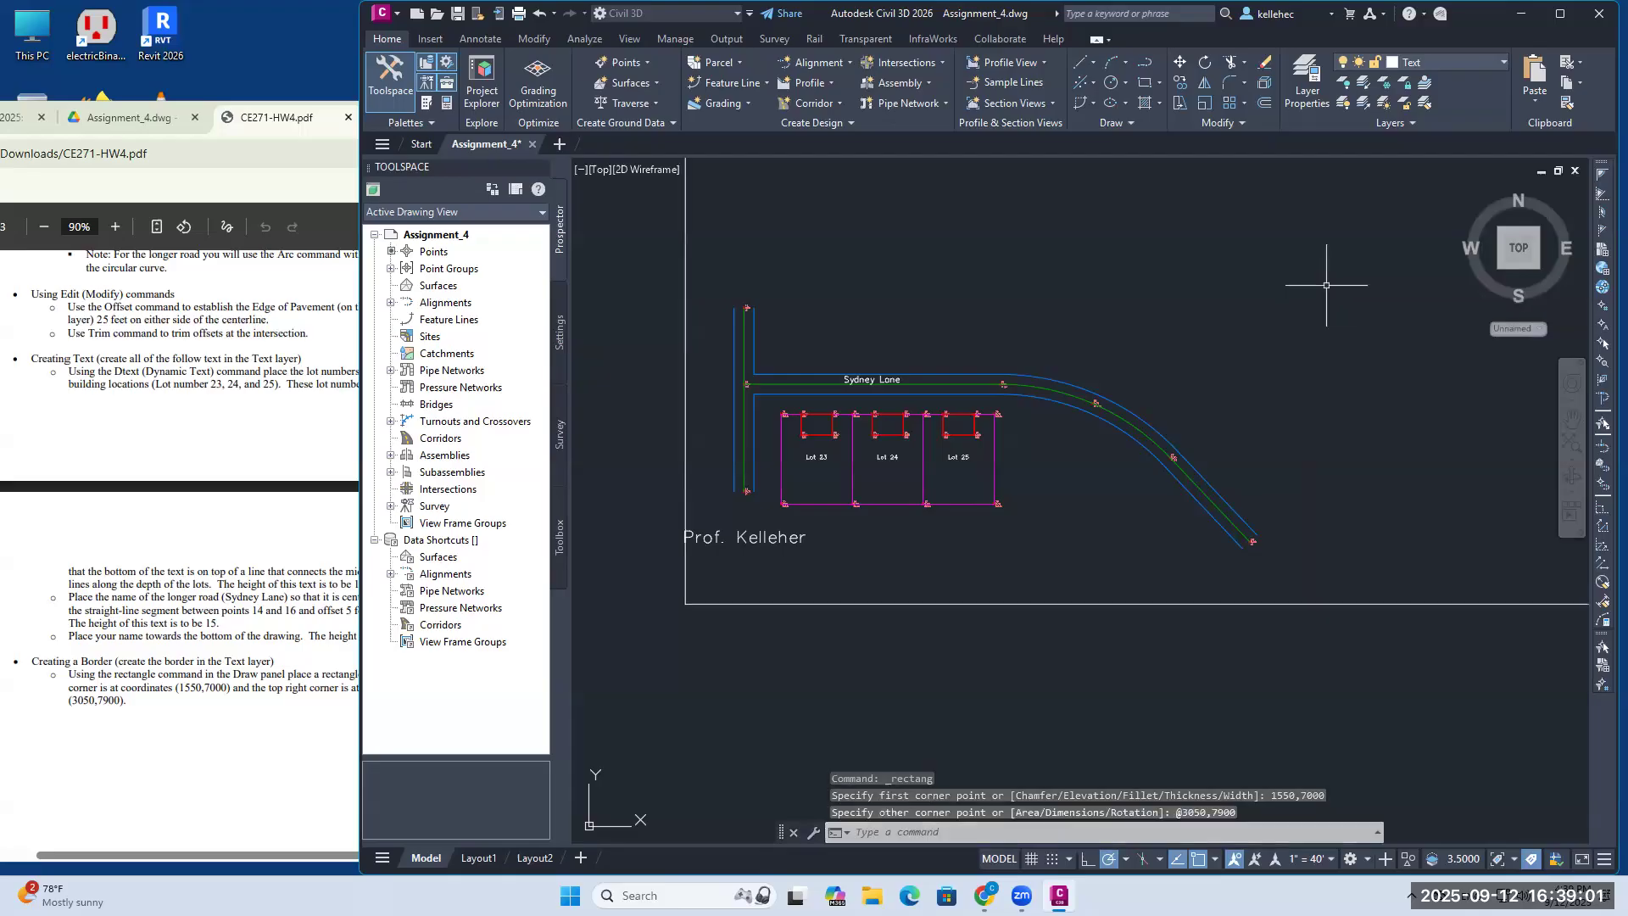
scroll(1297, 297, "down", 5)
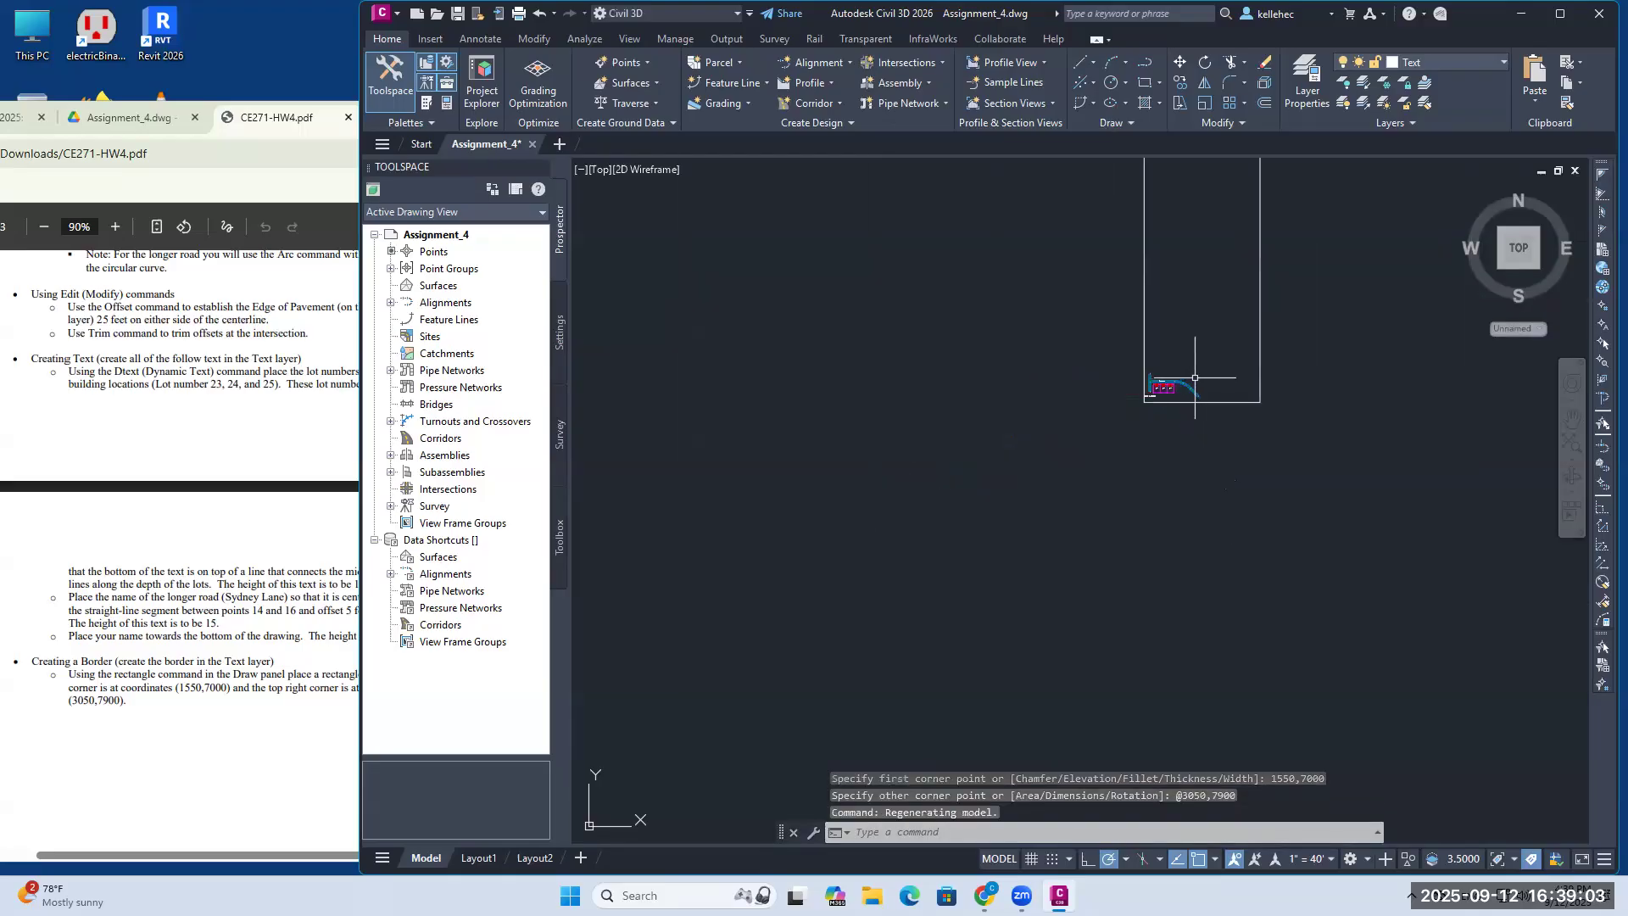
mouse_move(1270, 308)
middle_mouse_down()
mouse_move(1246, 465)
mouse_move(1191, 520)
mouse_move(1189, 463)
middle_mouse_up()
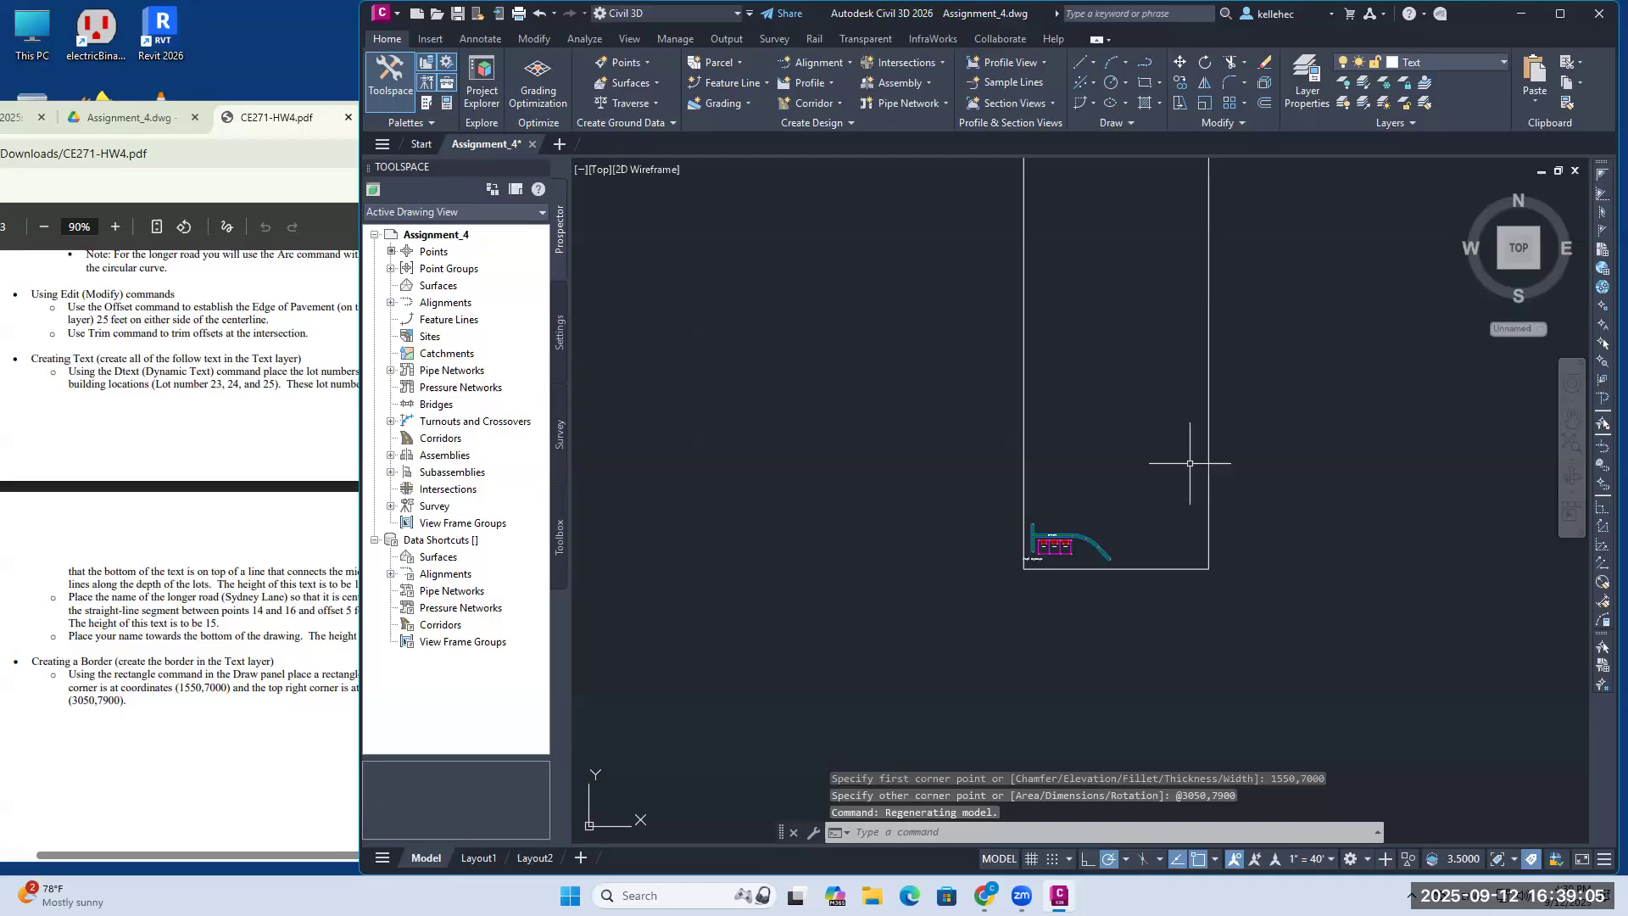
scroll(1190, 463, "up", 4)
left_click(1265, 62)
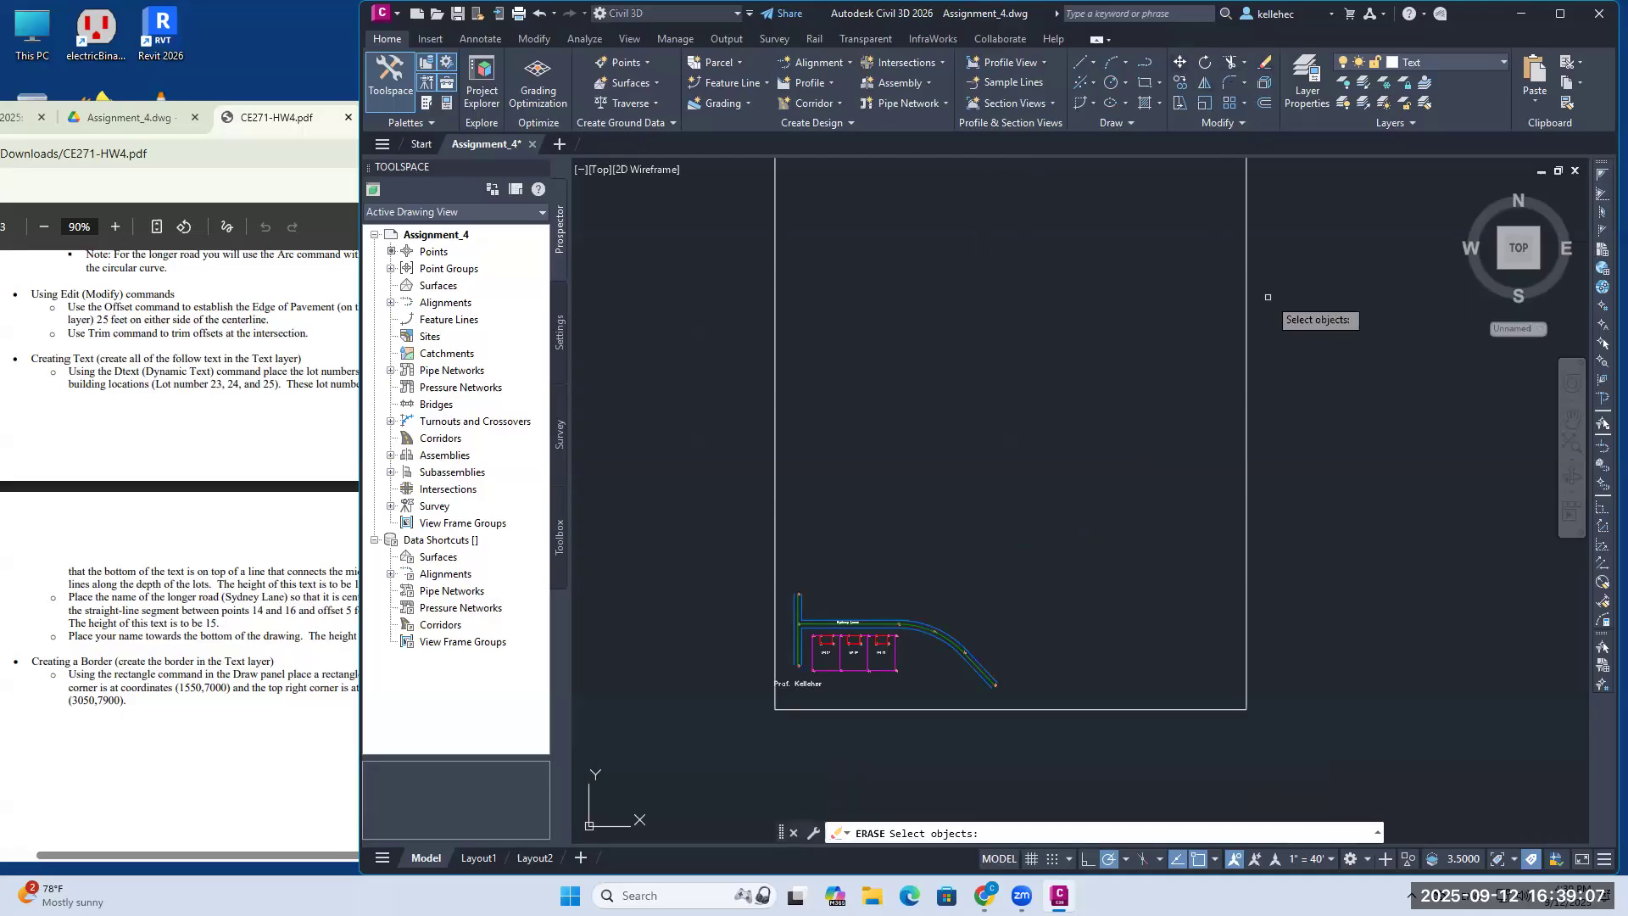
left_click(1250, 296)
key("Return")
scroll(809, 613, "down", 2)
scroll(809, 612, "up", 5)
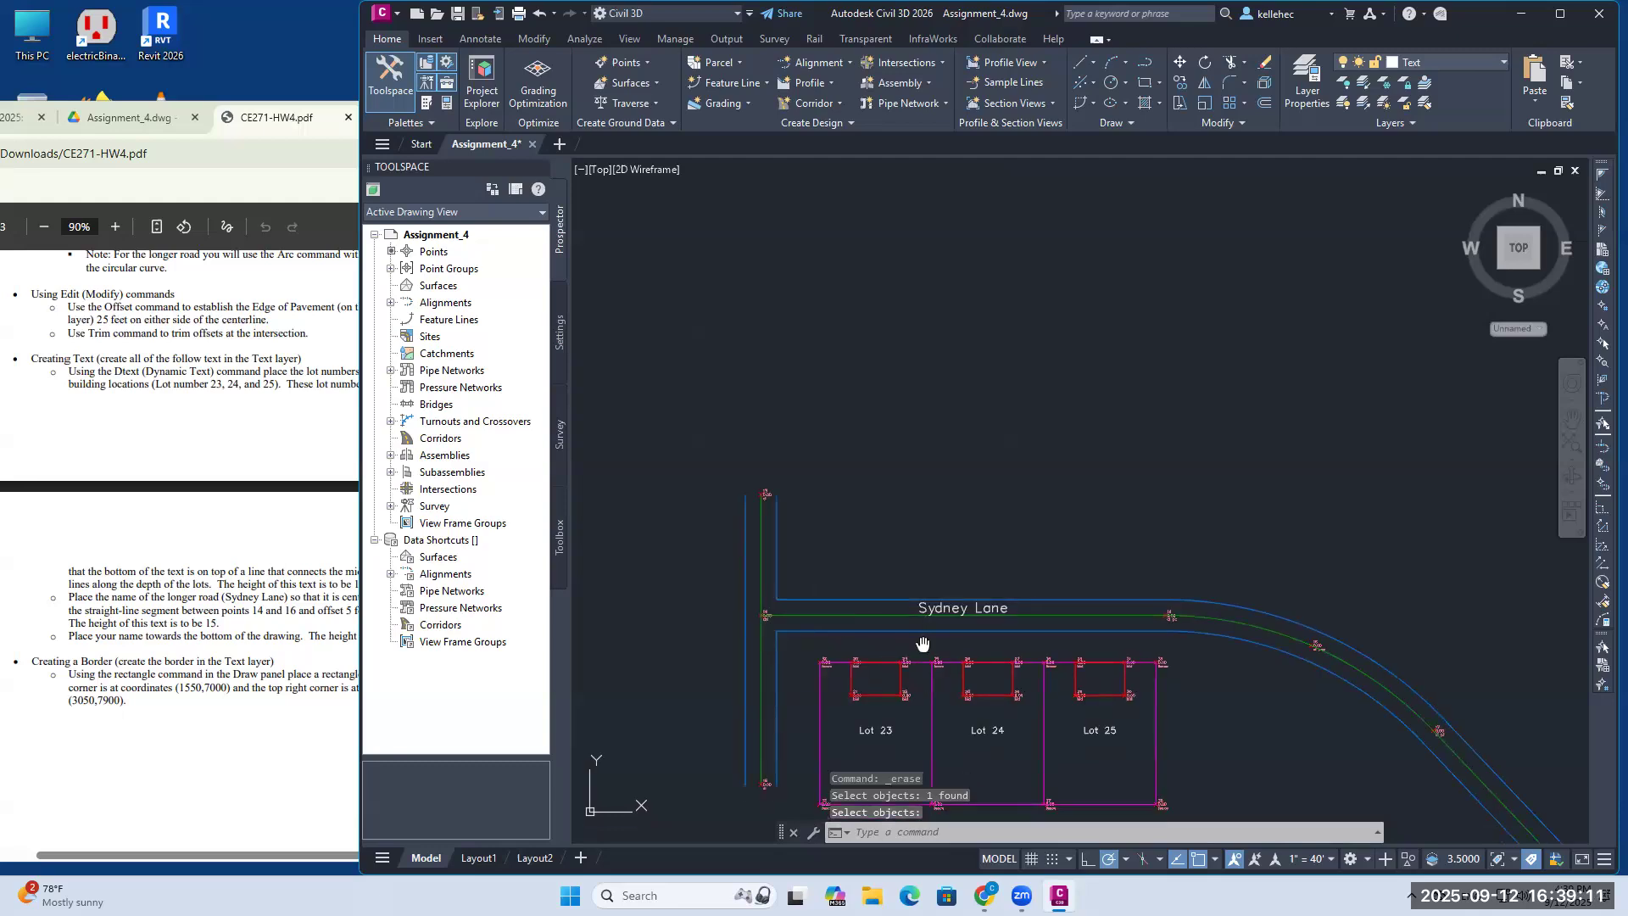
scroll(905, 400, "down", 2)
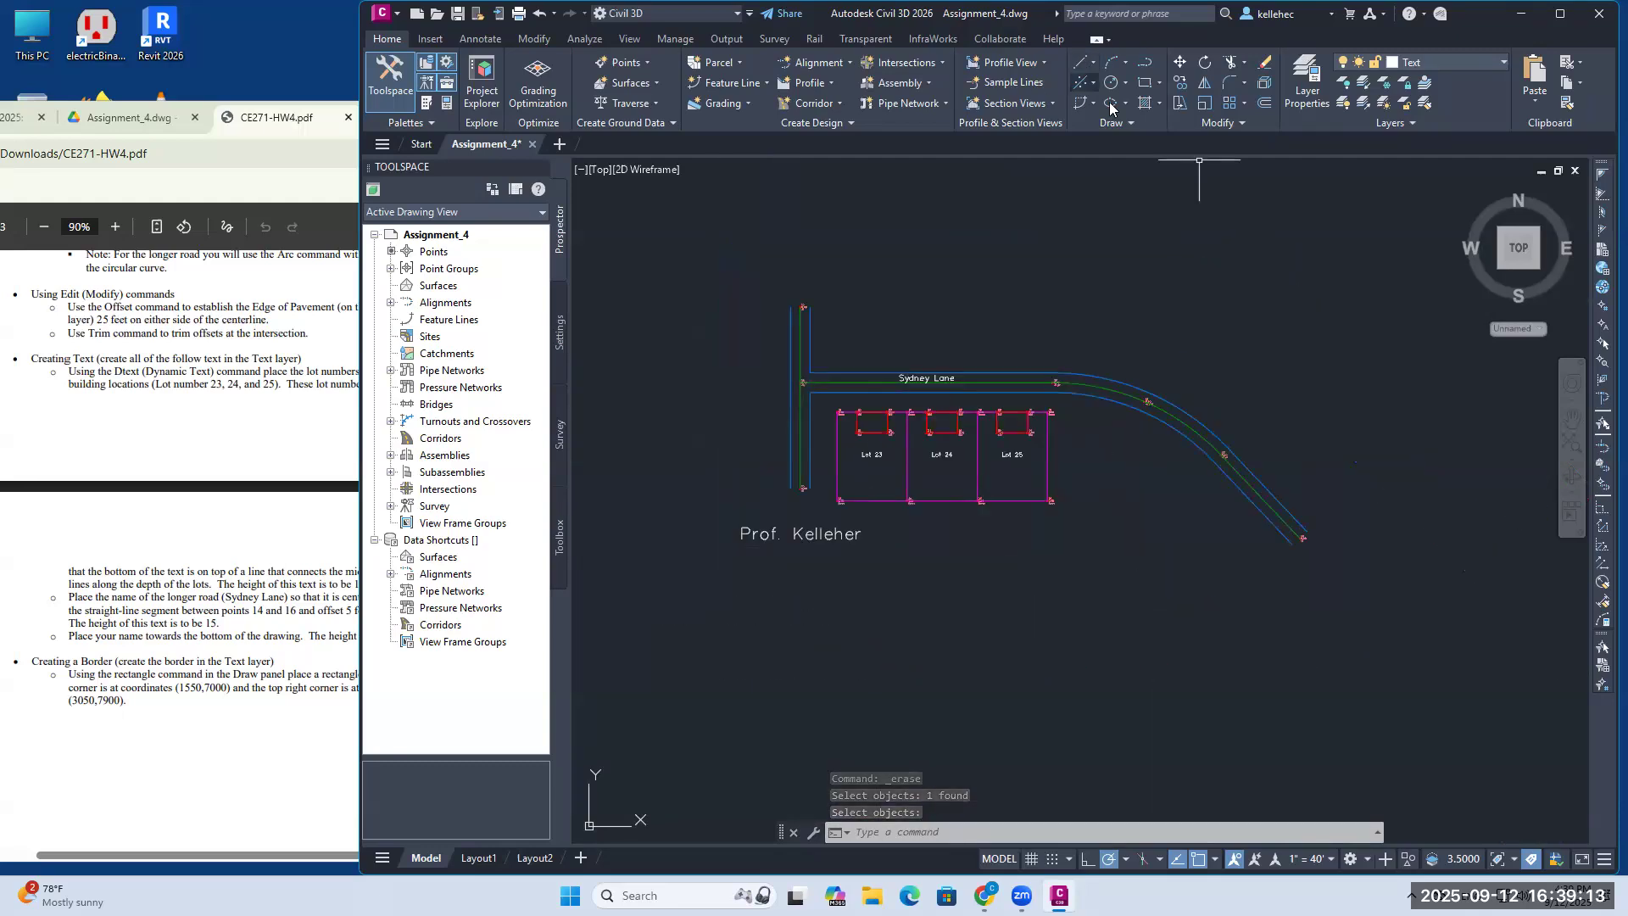
left_click(1143, 83)
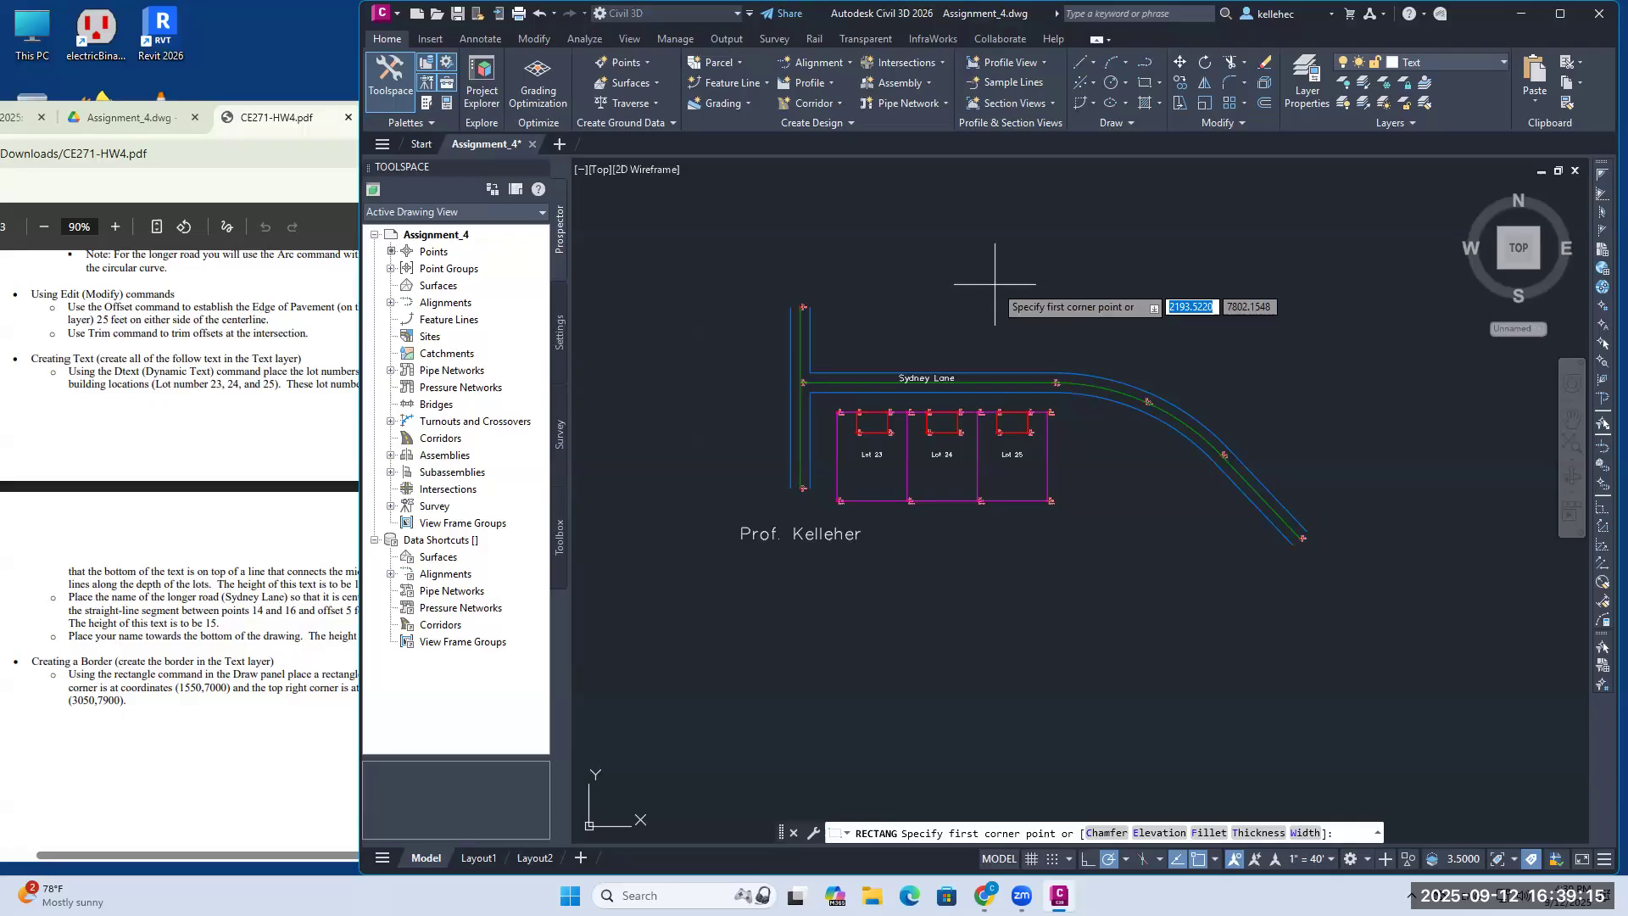
type("1550")
key("Tab")
type("7000")
key("Return")
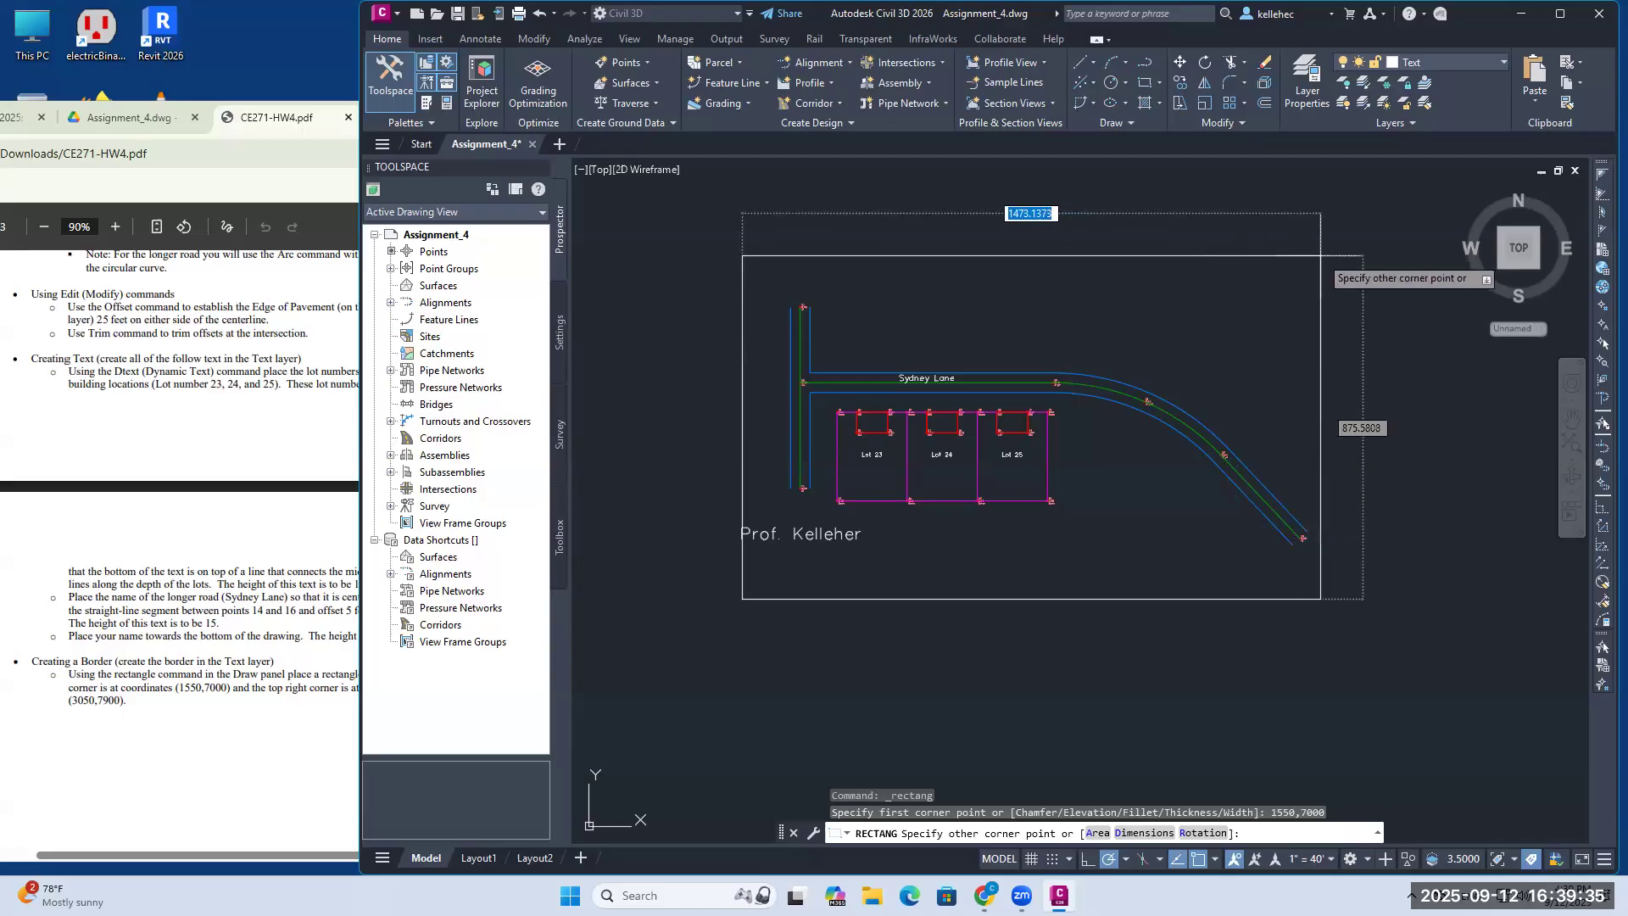
type("1500")
key("Return")
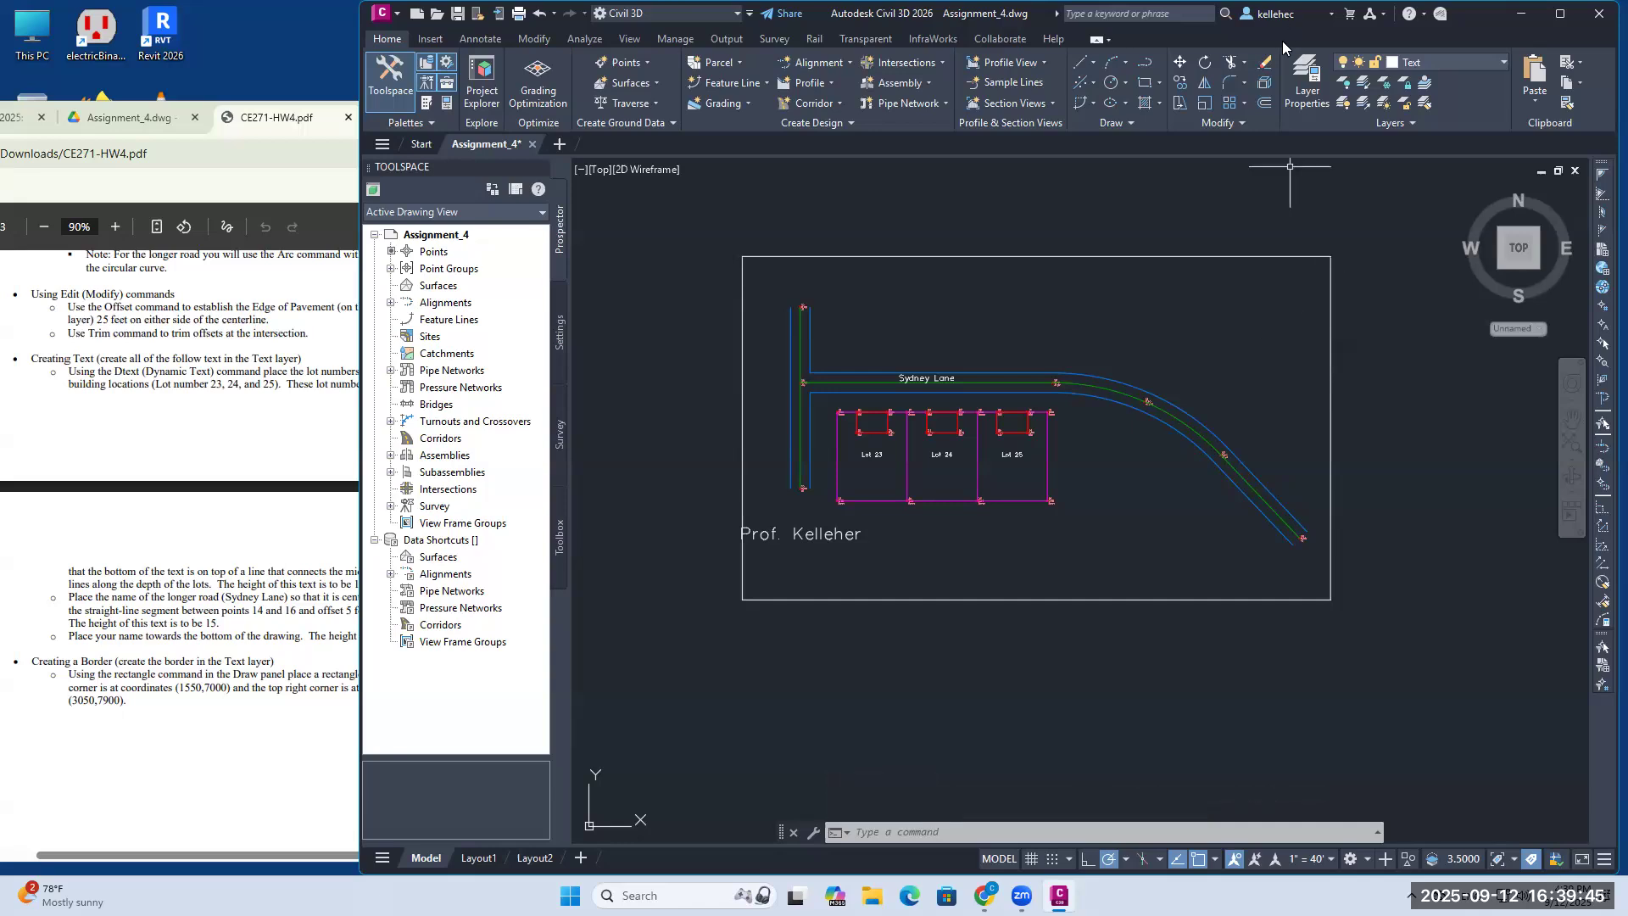
left_click(1269, 63)
left_click(1333, 310)
left_click(1369, 286)
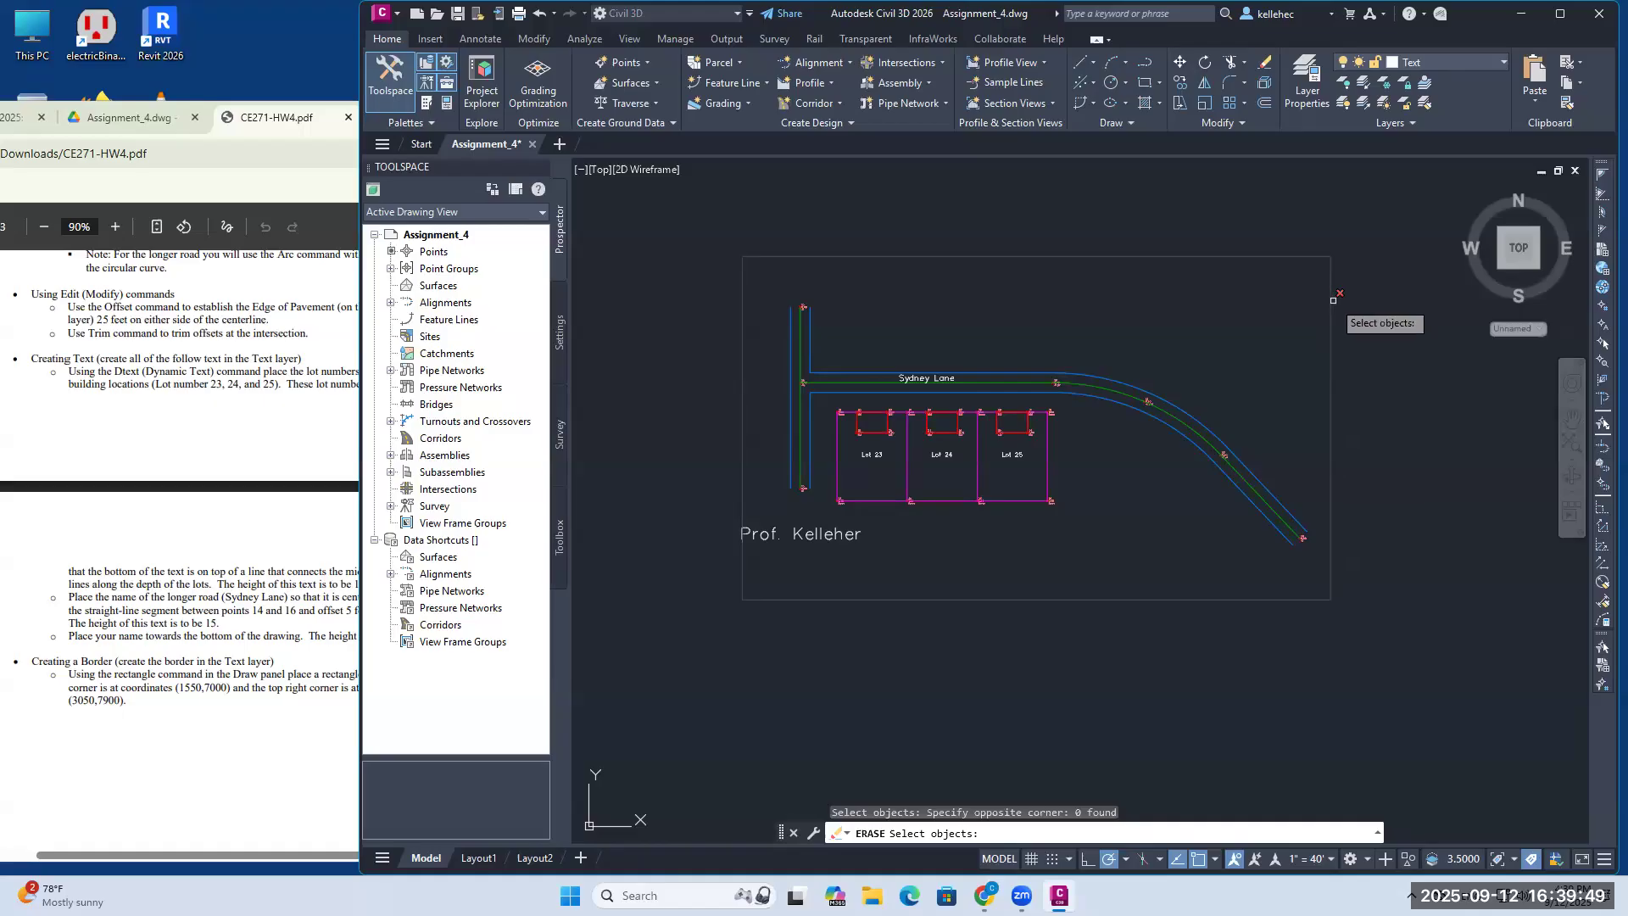
left_click(1333, 299)
key("Return")
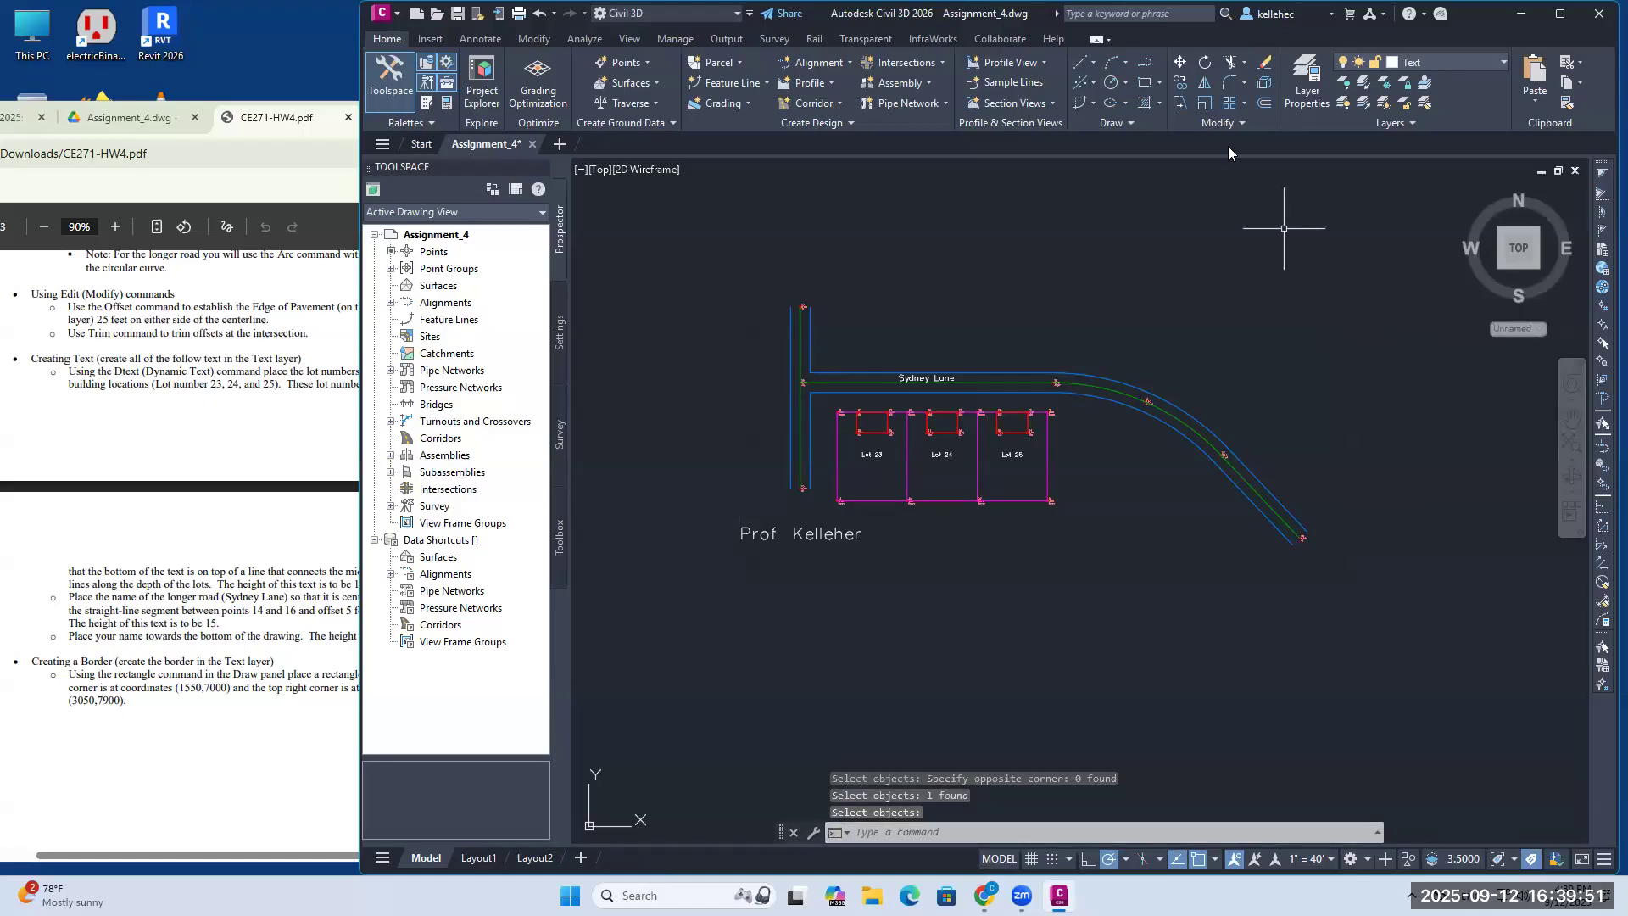
left_click(1145, 83)
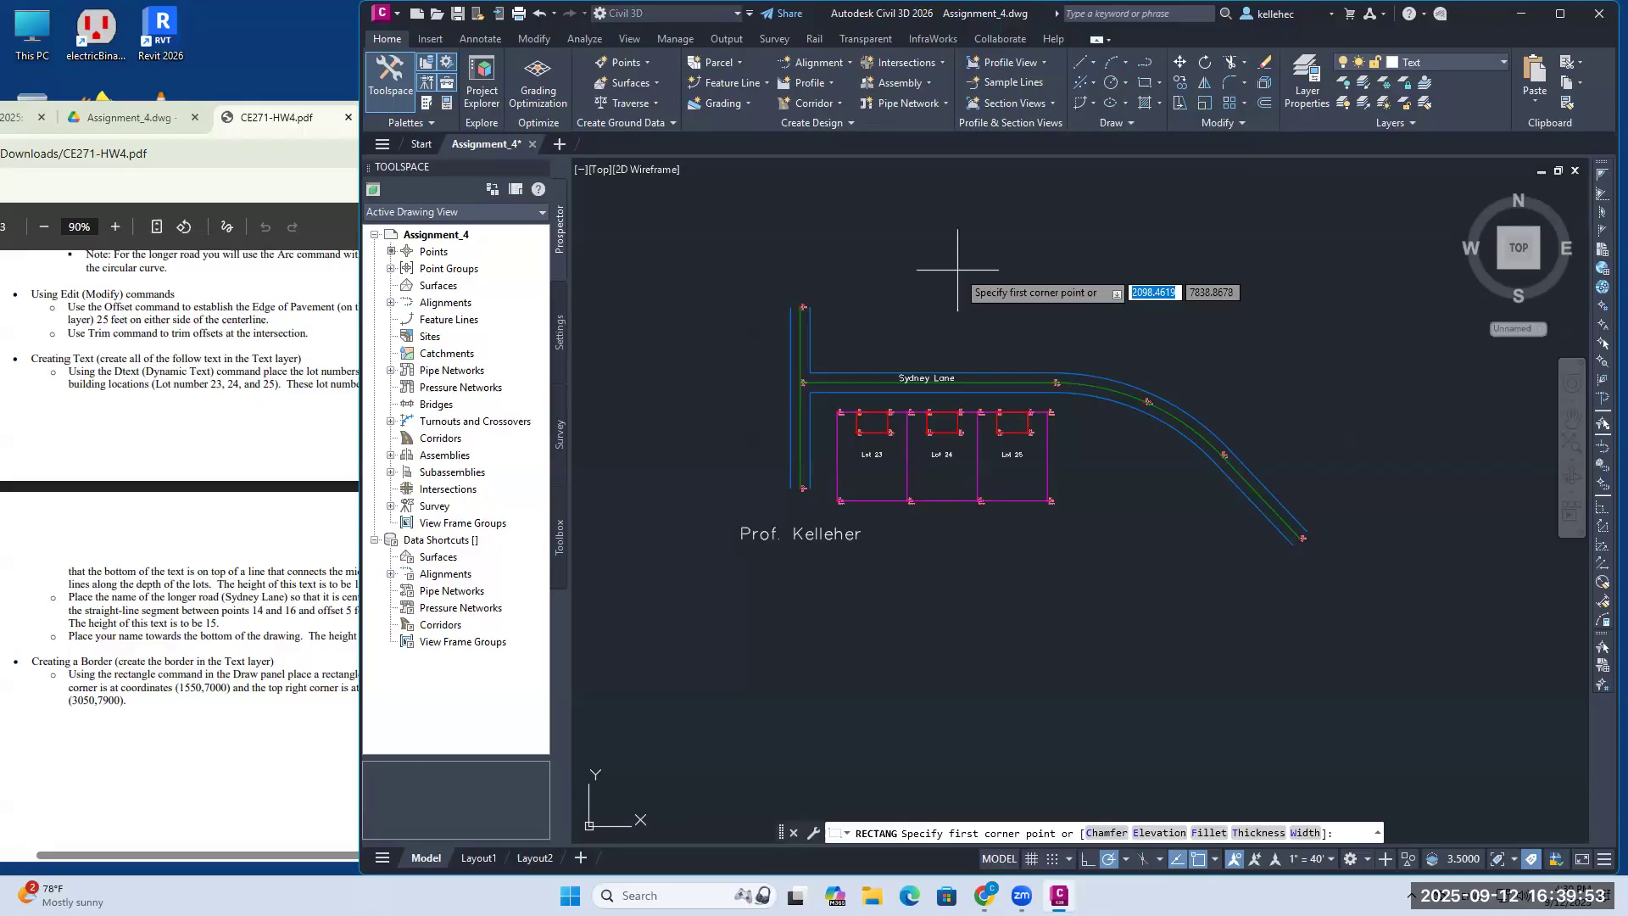
type("1550,7000")
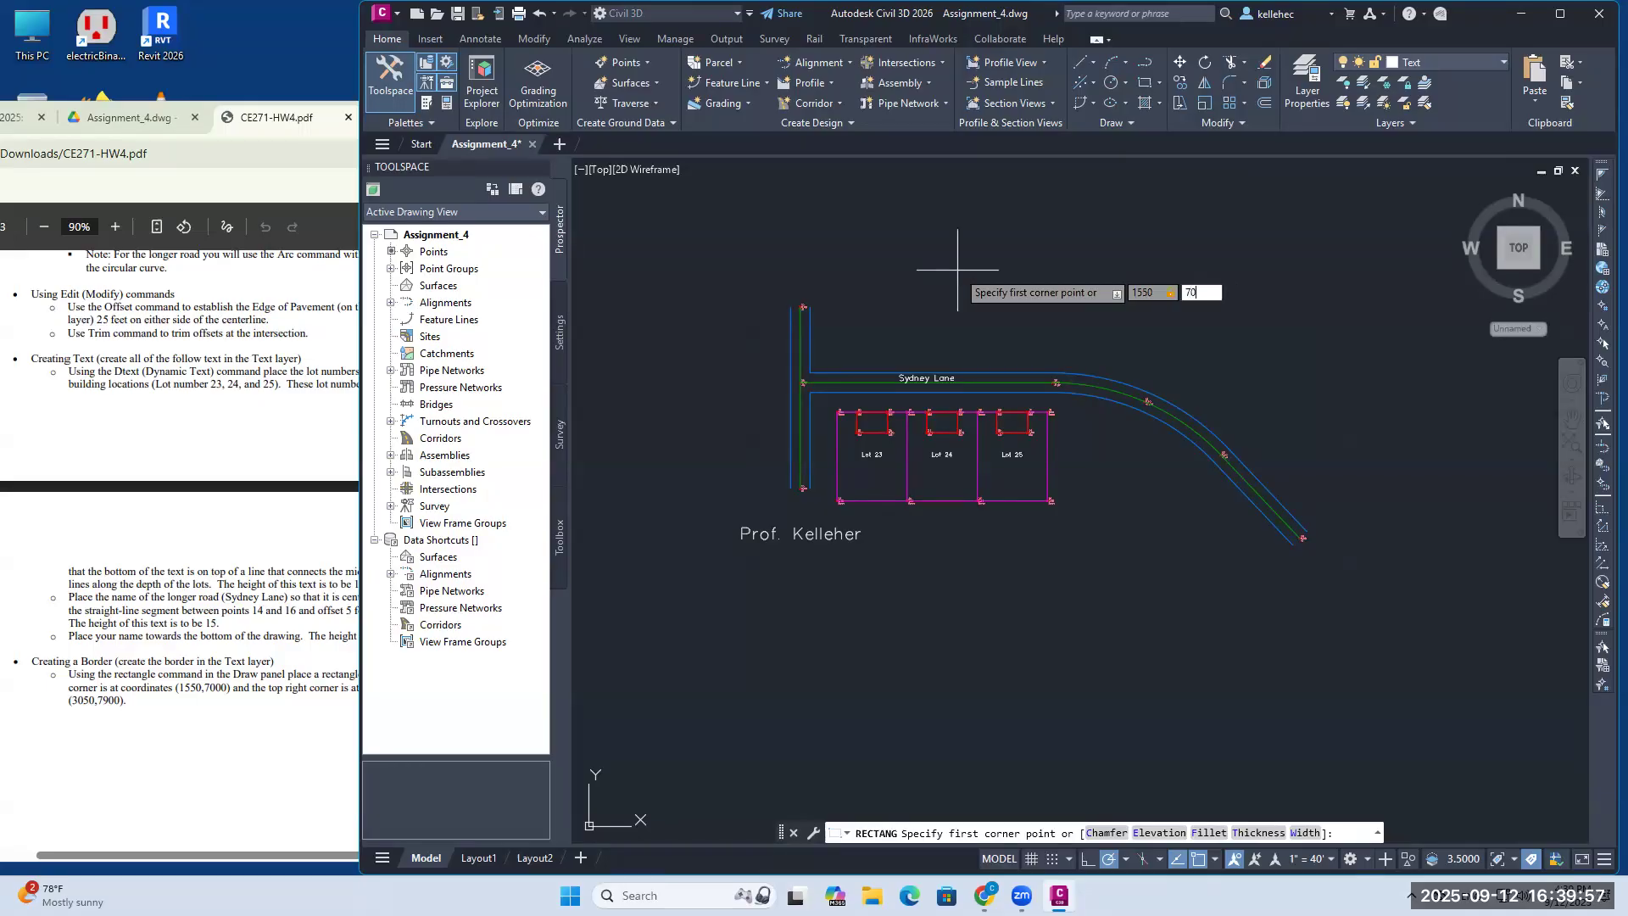
key("Return")
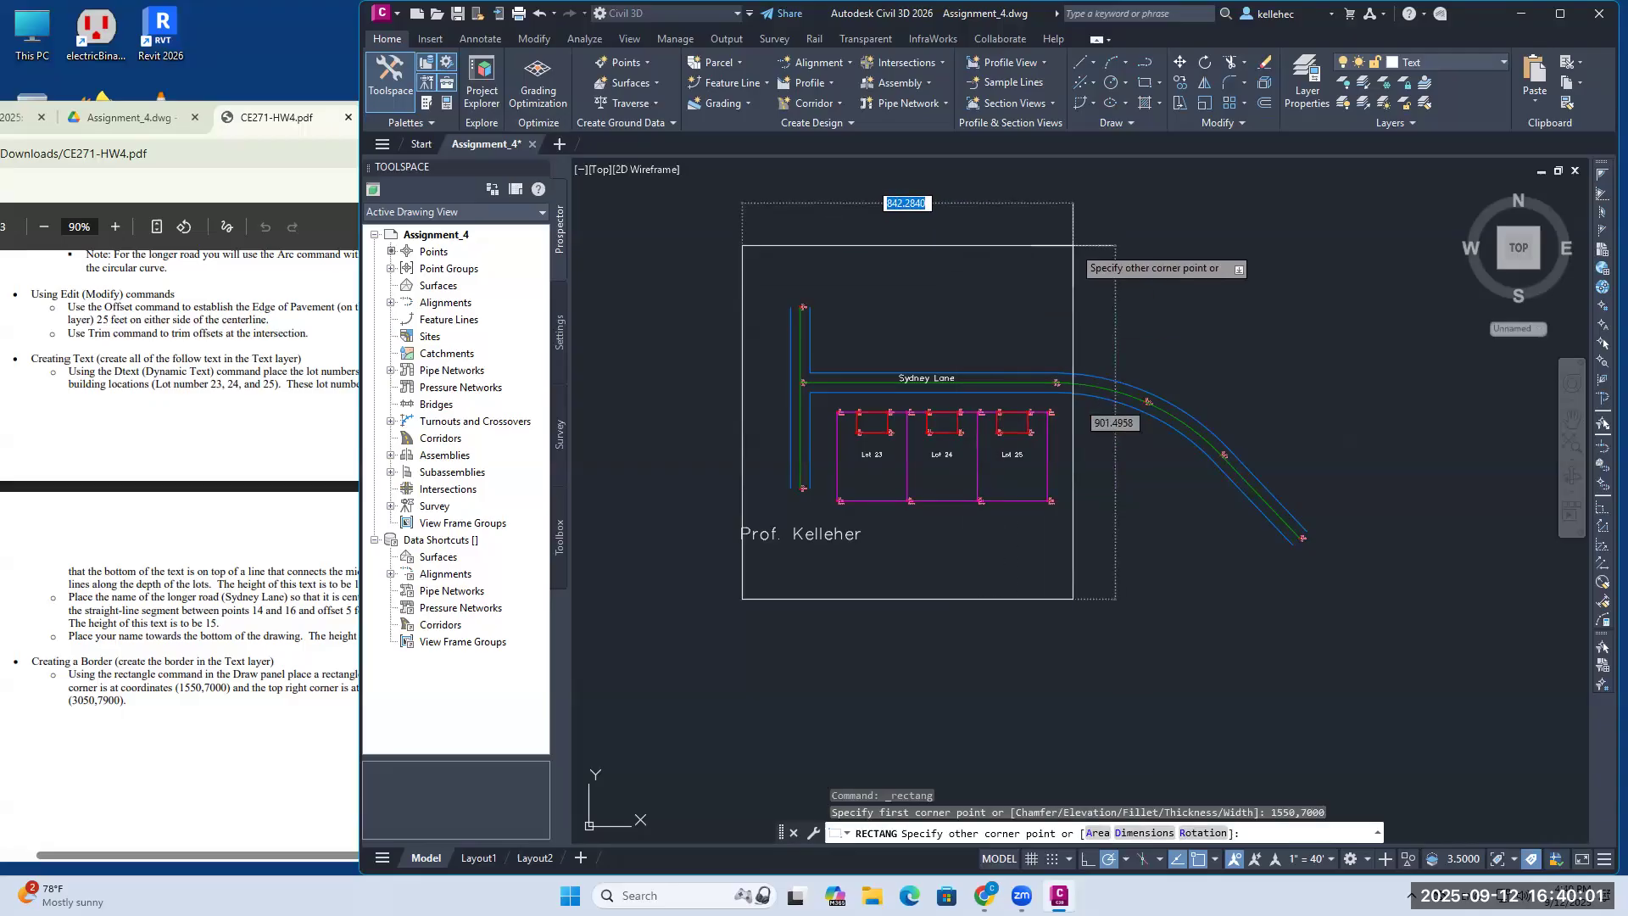
type("1500")
key("Tab")
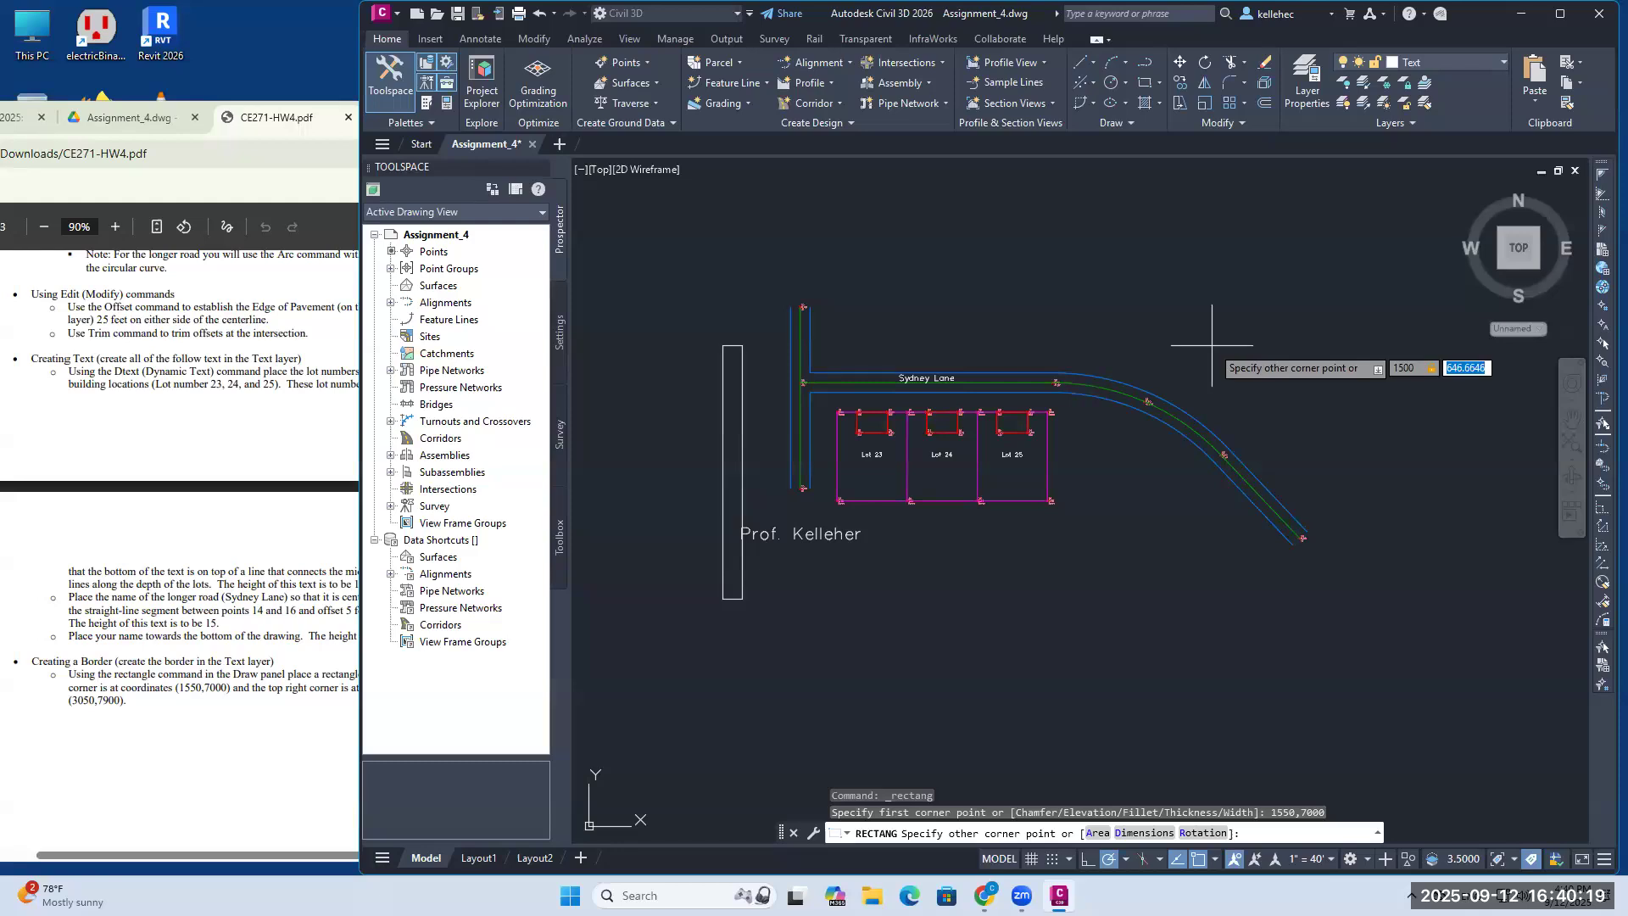
key("Escape")
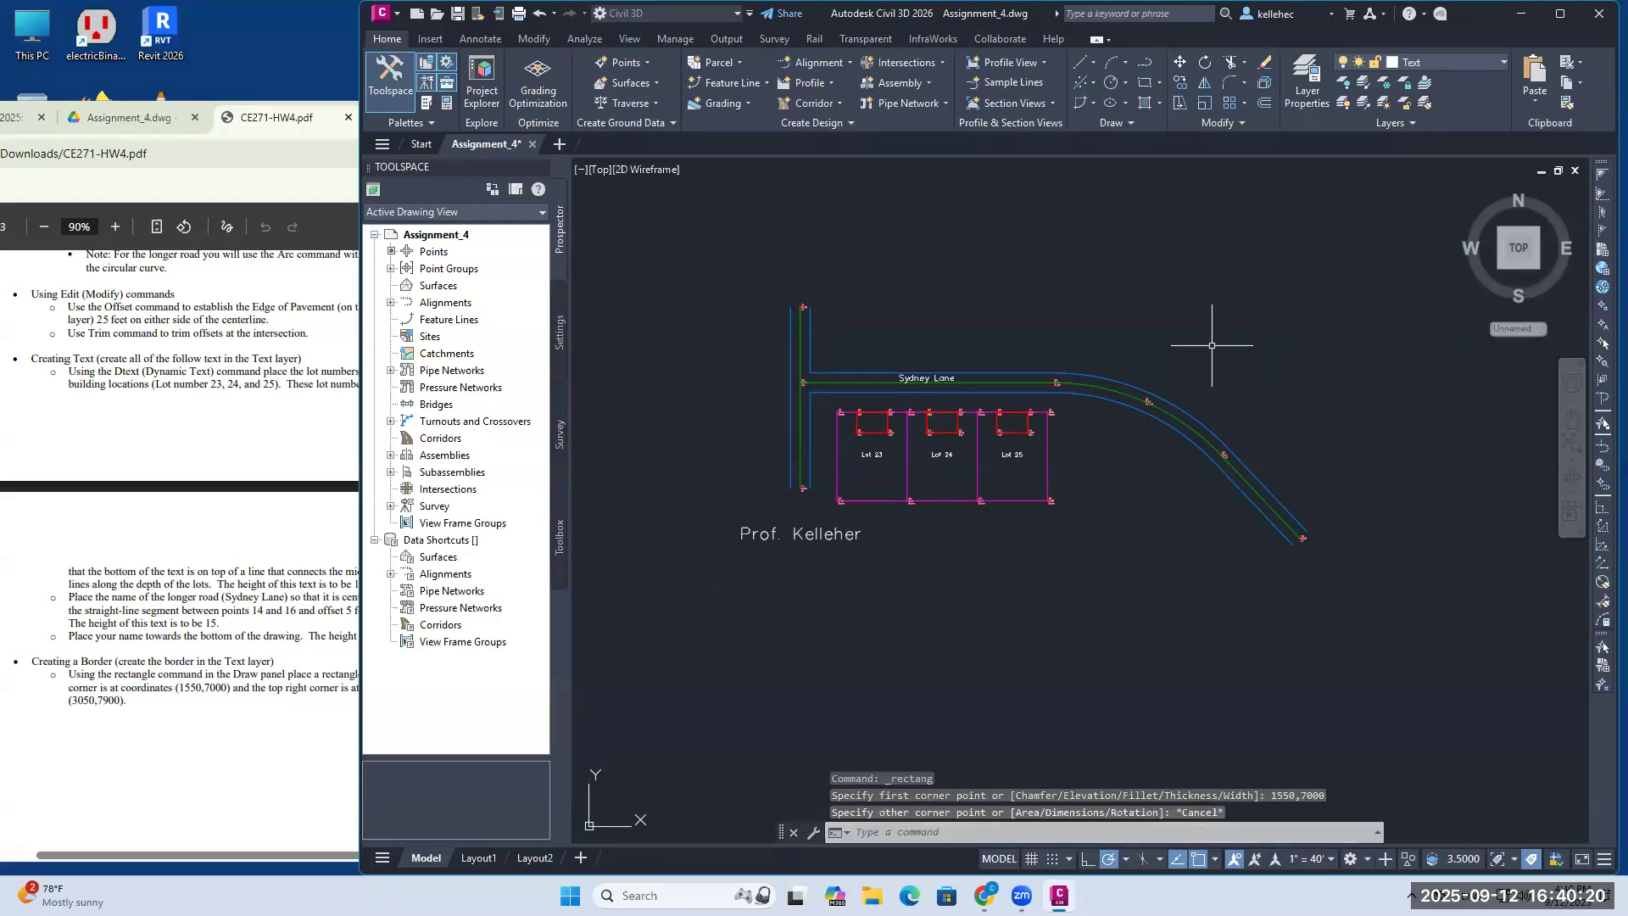
Step: Draw the border rectangle from corner 1550,7000, 1500 wide by 900 tall
left_click(1144, 82)
type("1550,7000")
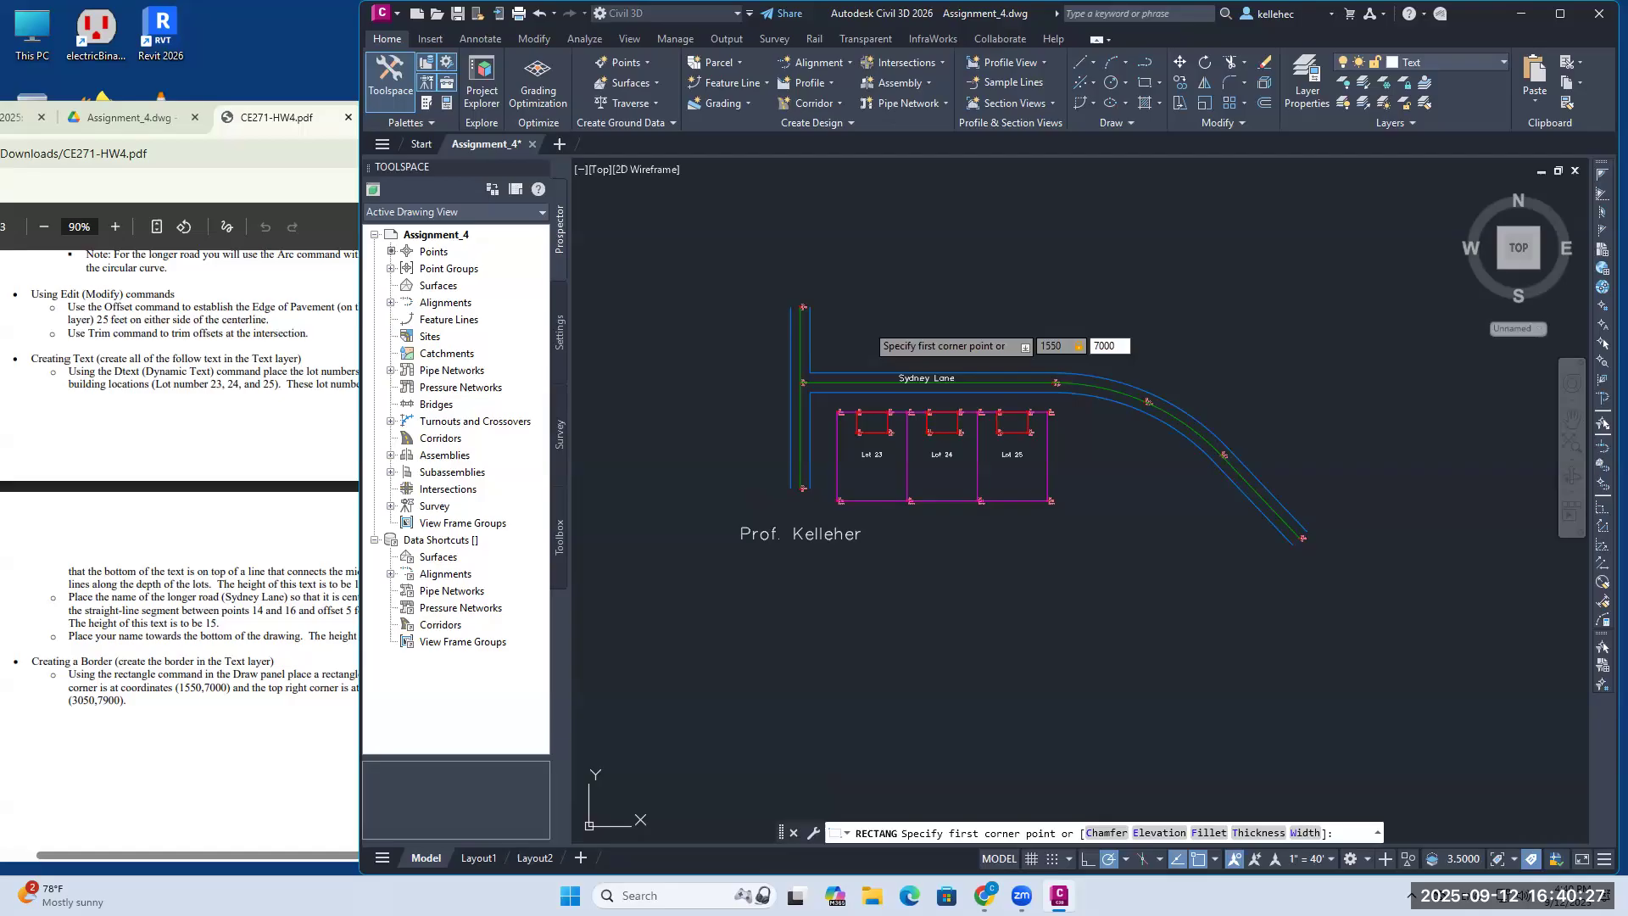
key("Return")
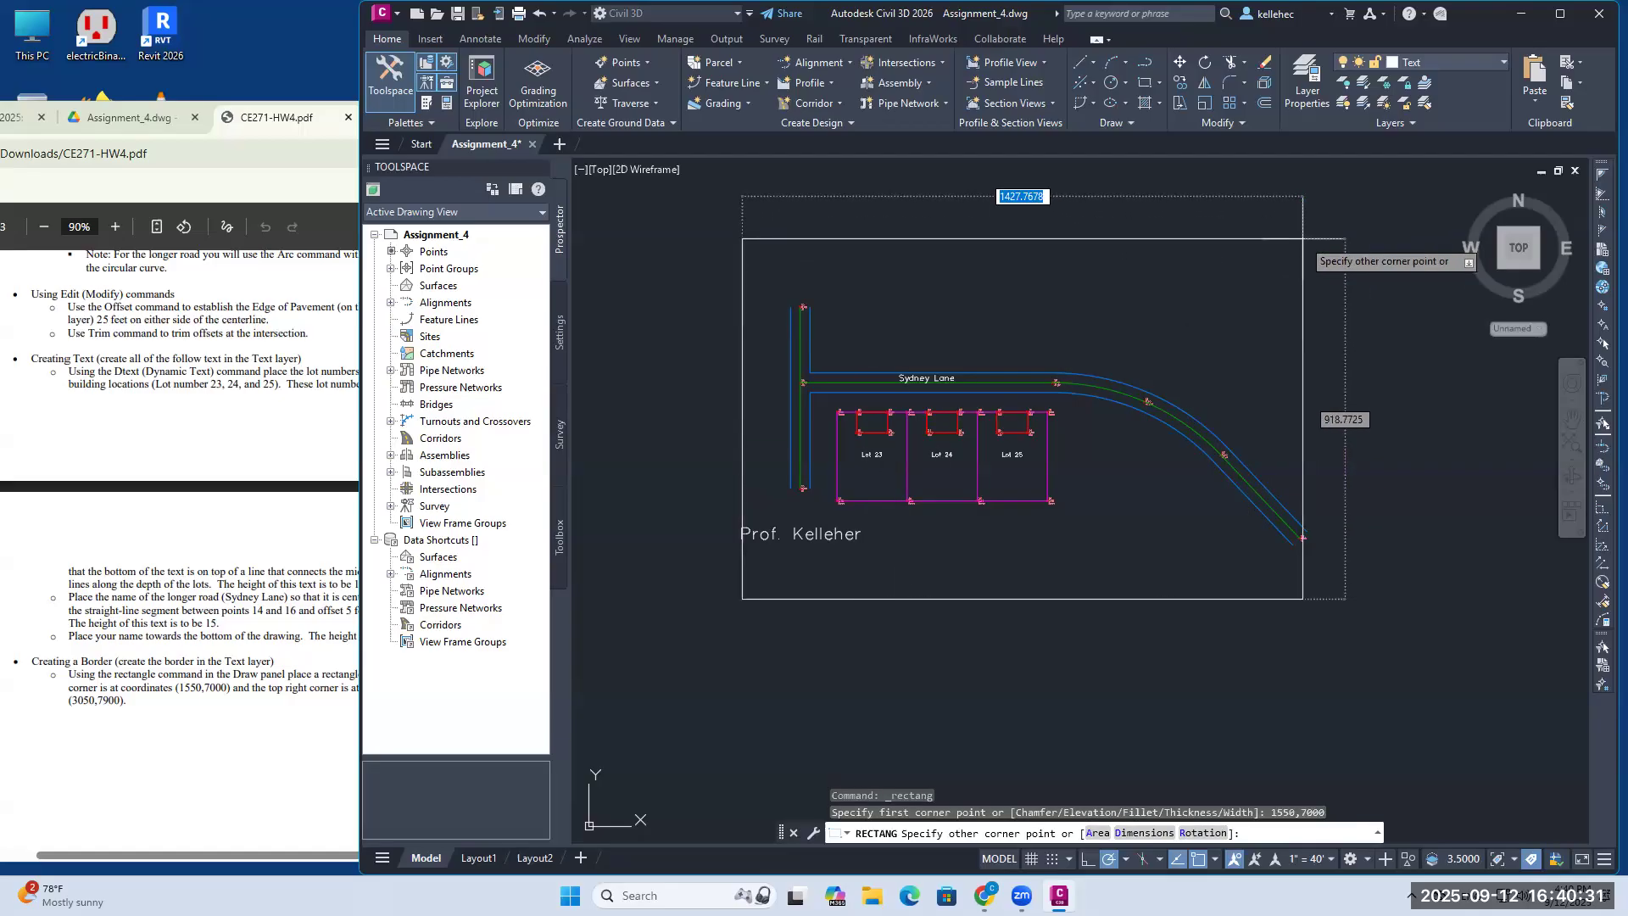
type("1500")
key("Tab")
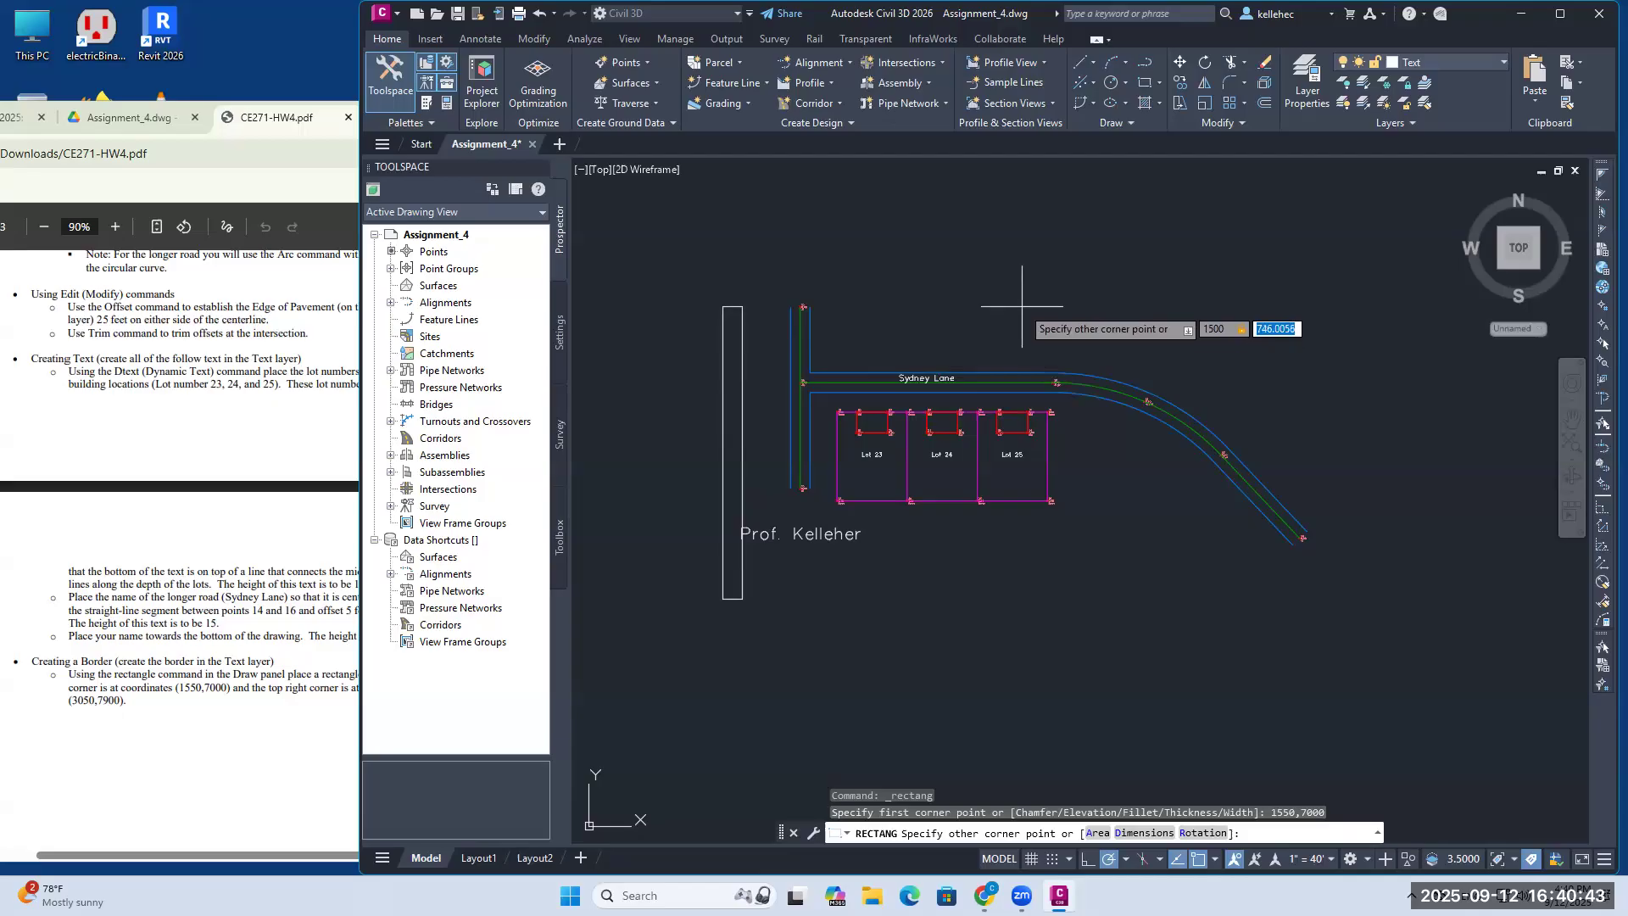
type("90")
key("Return")
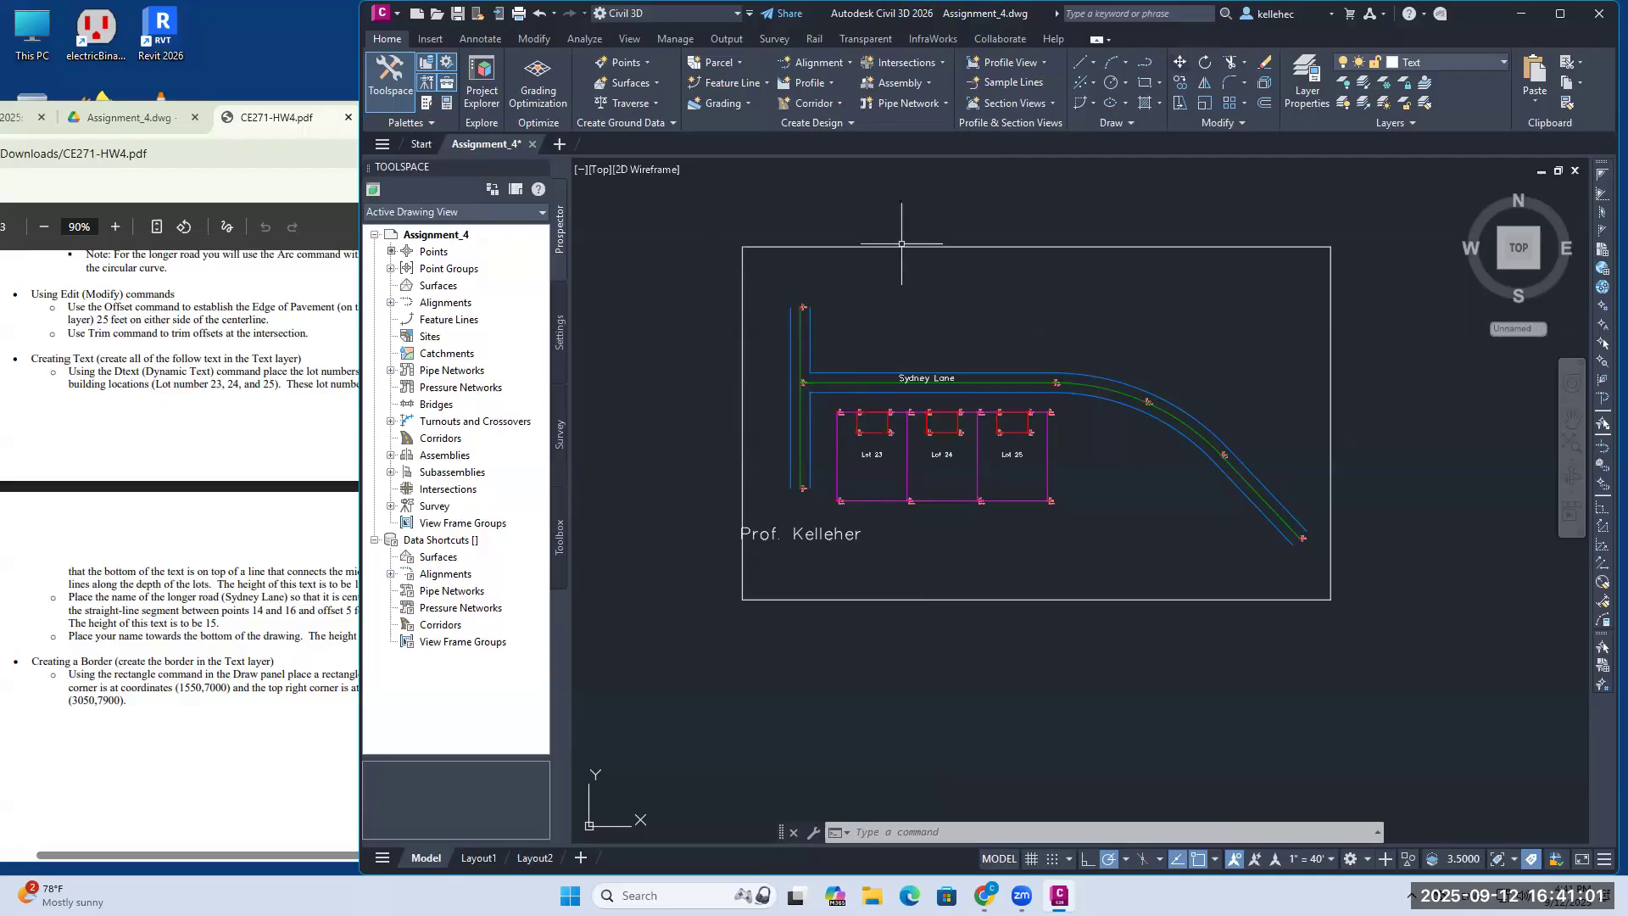
left_click(1180, 64)
Step: Move the author's name text lower and right inside the border, and save Assignment_4
left_click(826, 536)
key("Return")
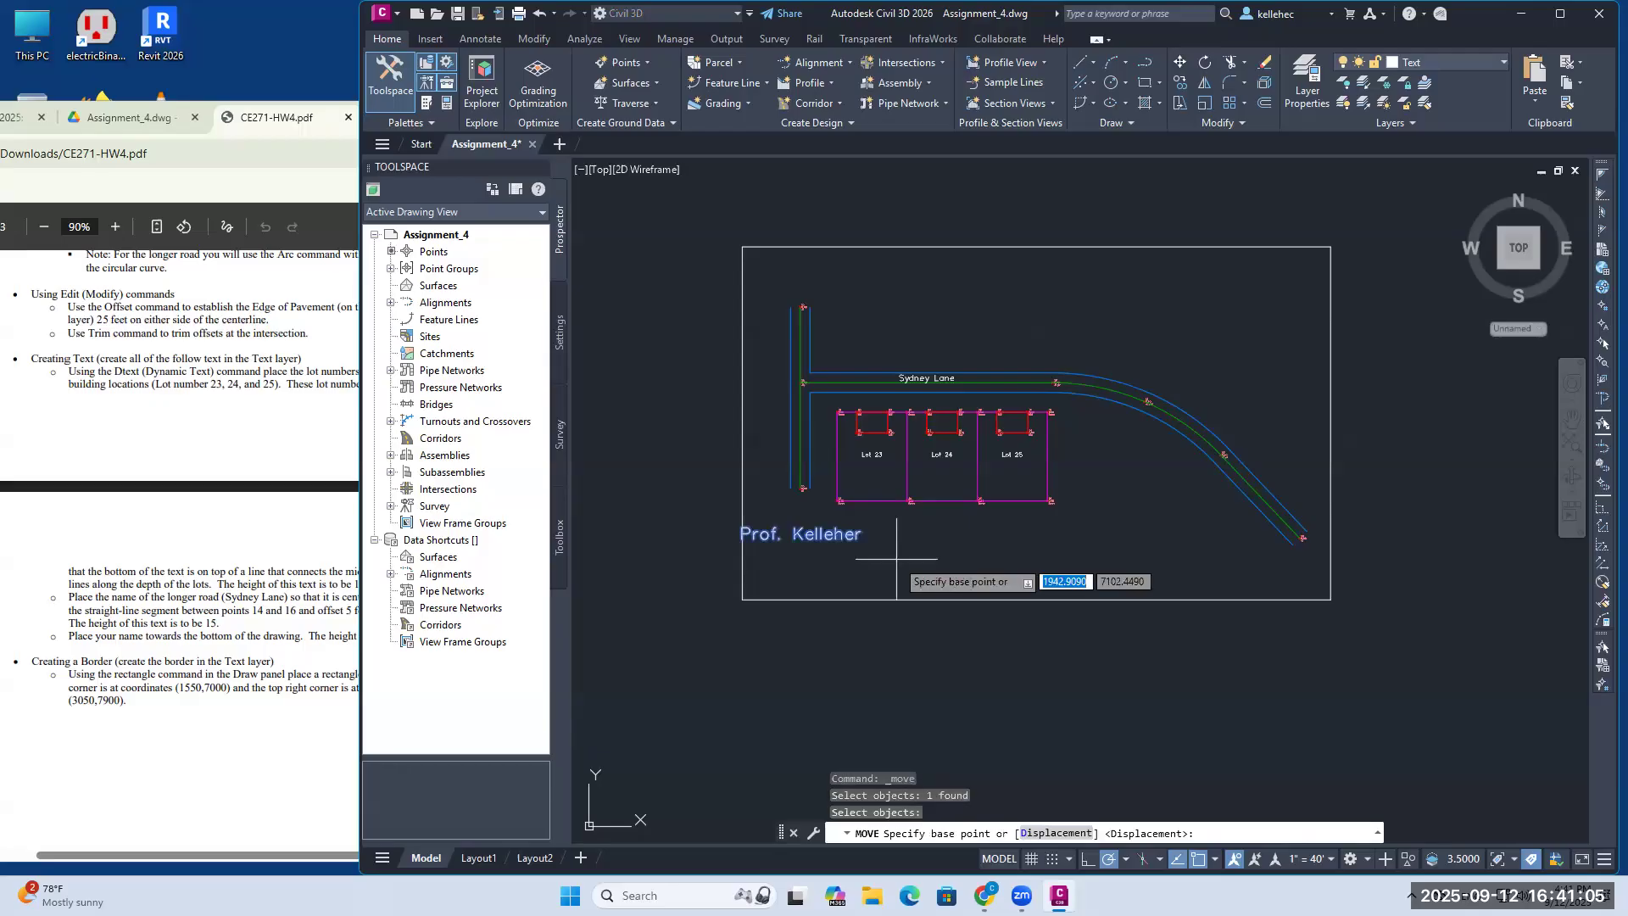
left_click(742, 538)
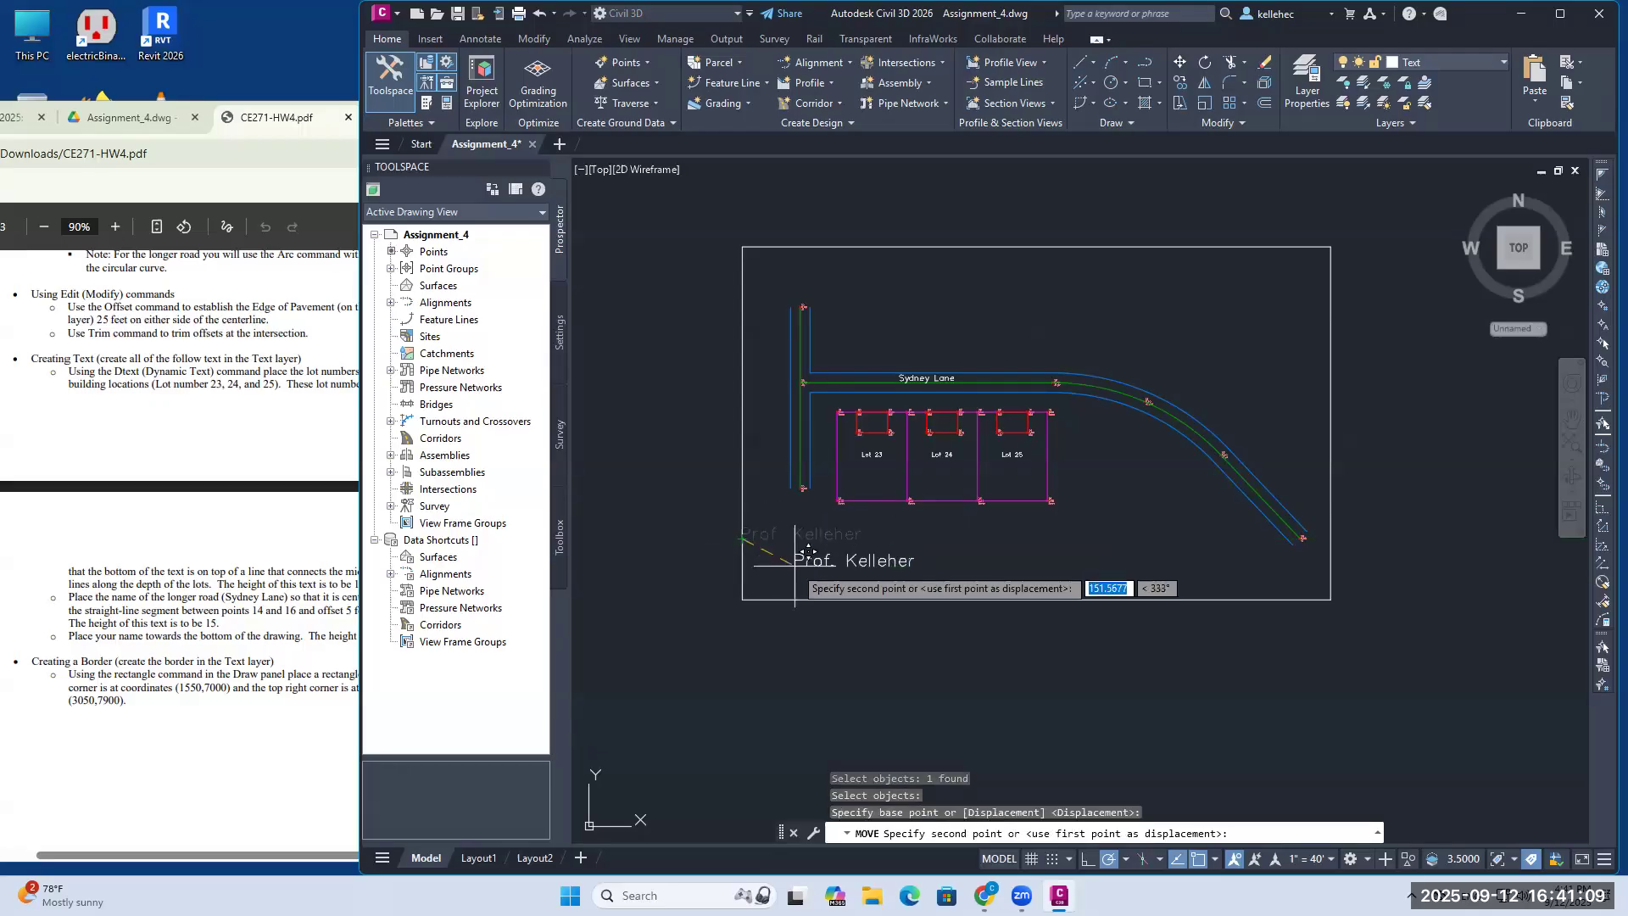
left_click(794, 564)
key("Escape")
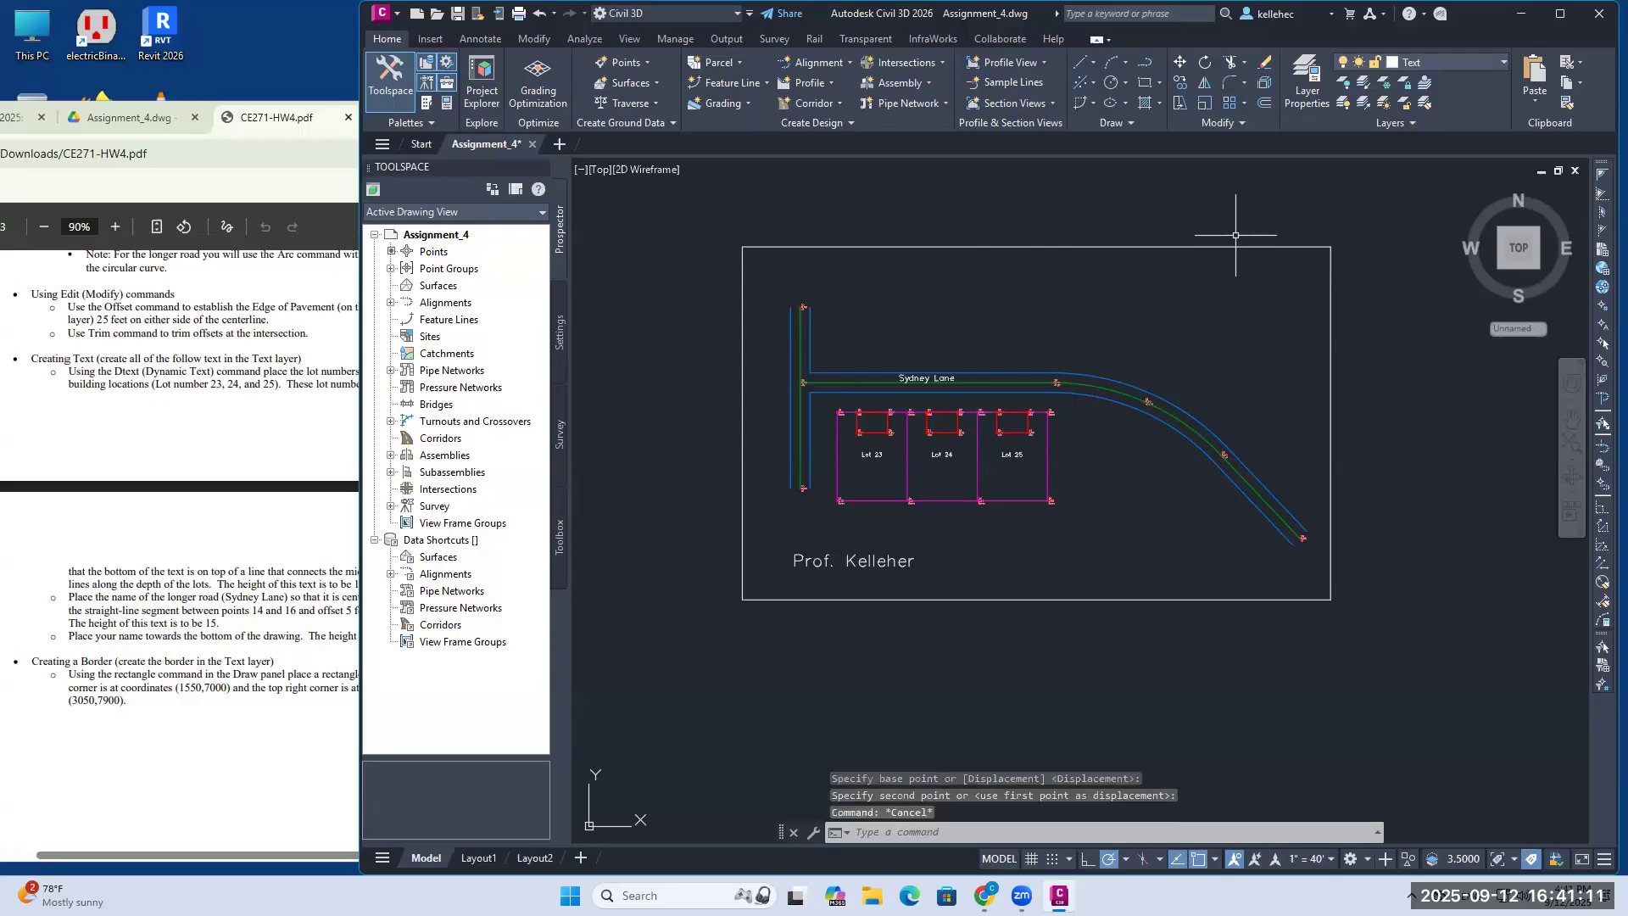
key("ctrl+s")
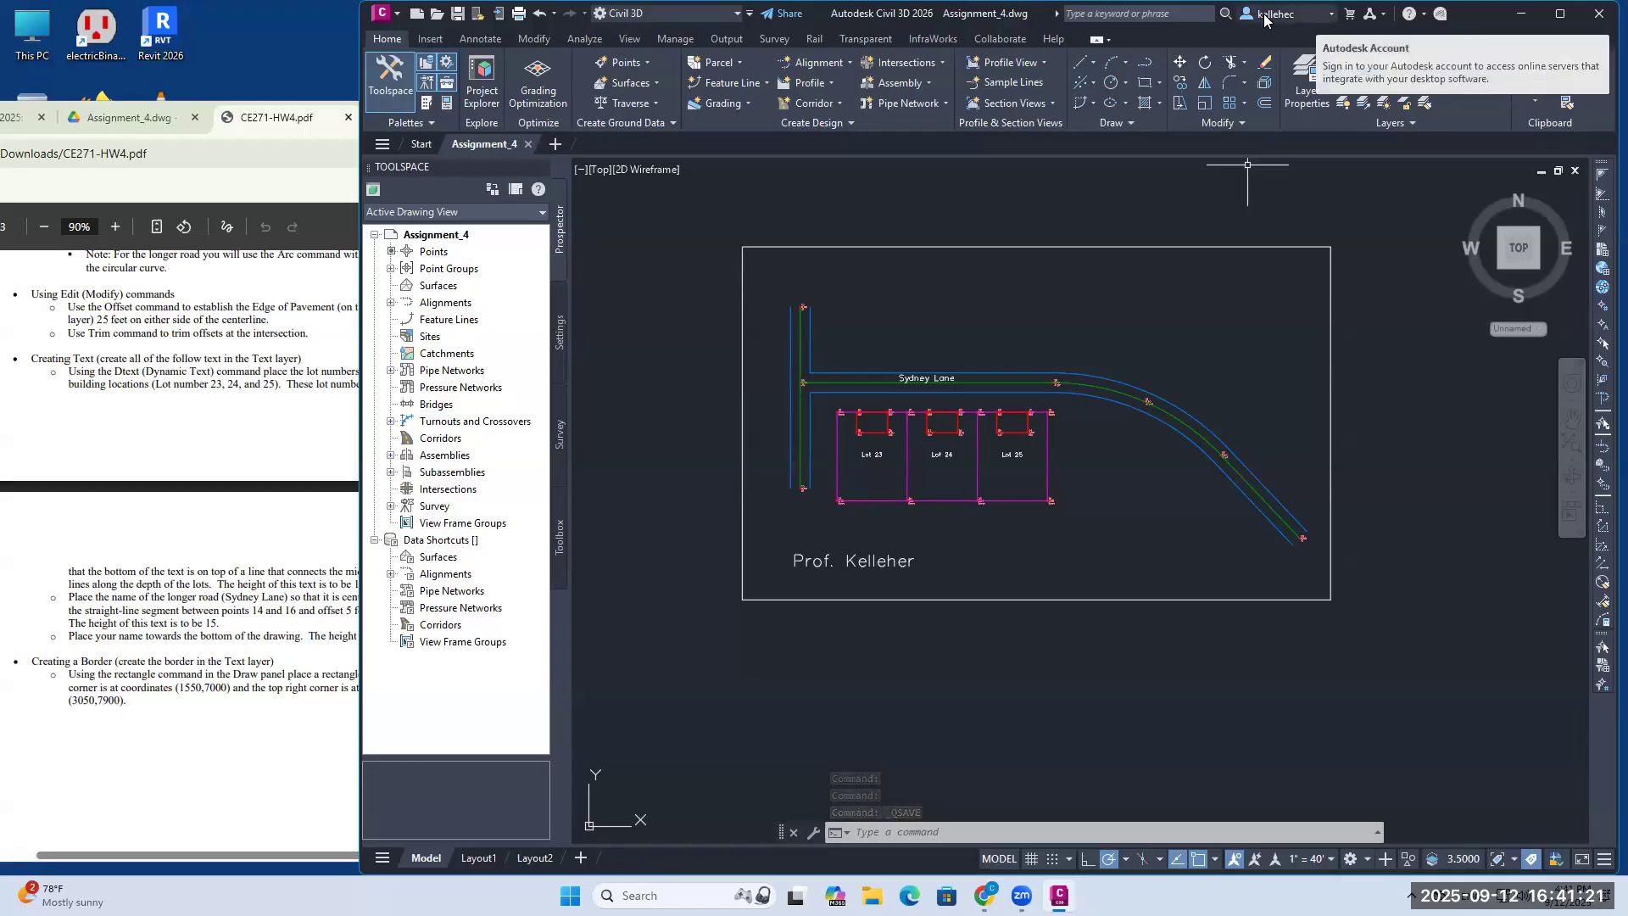
Step: Sign out of Civil 3D 2026 and quit it, then open the HW4 desktop folder
left_click(1312, 14)
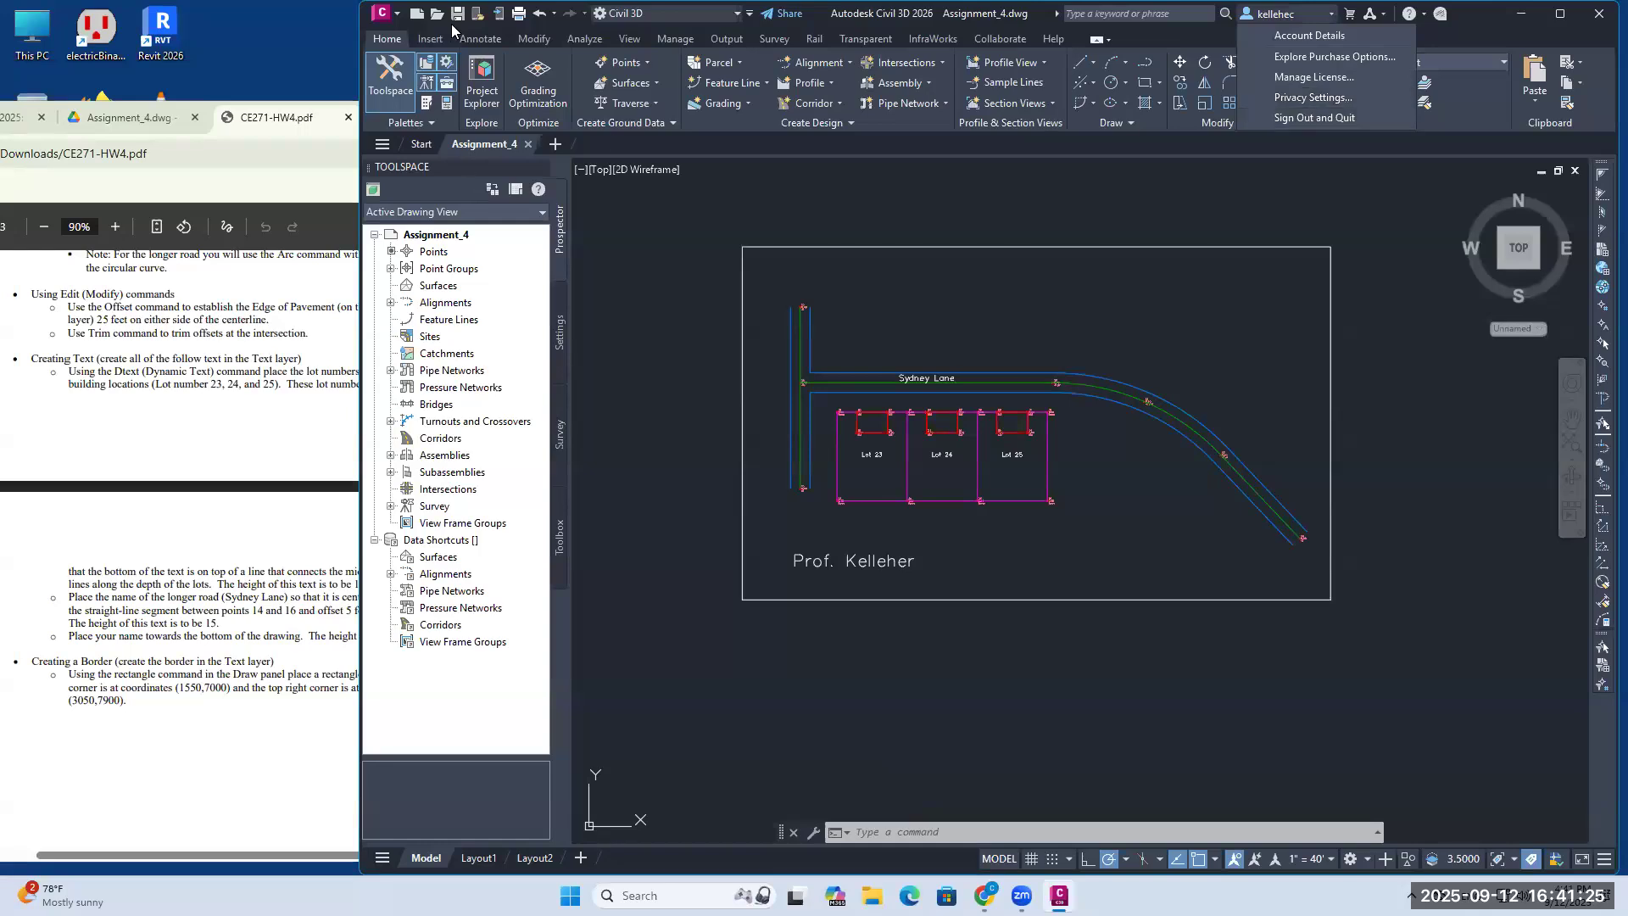
left_click(1302, 117)
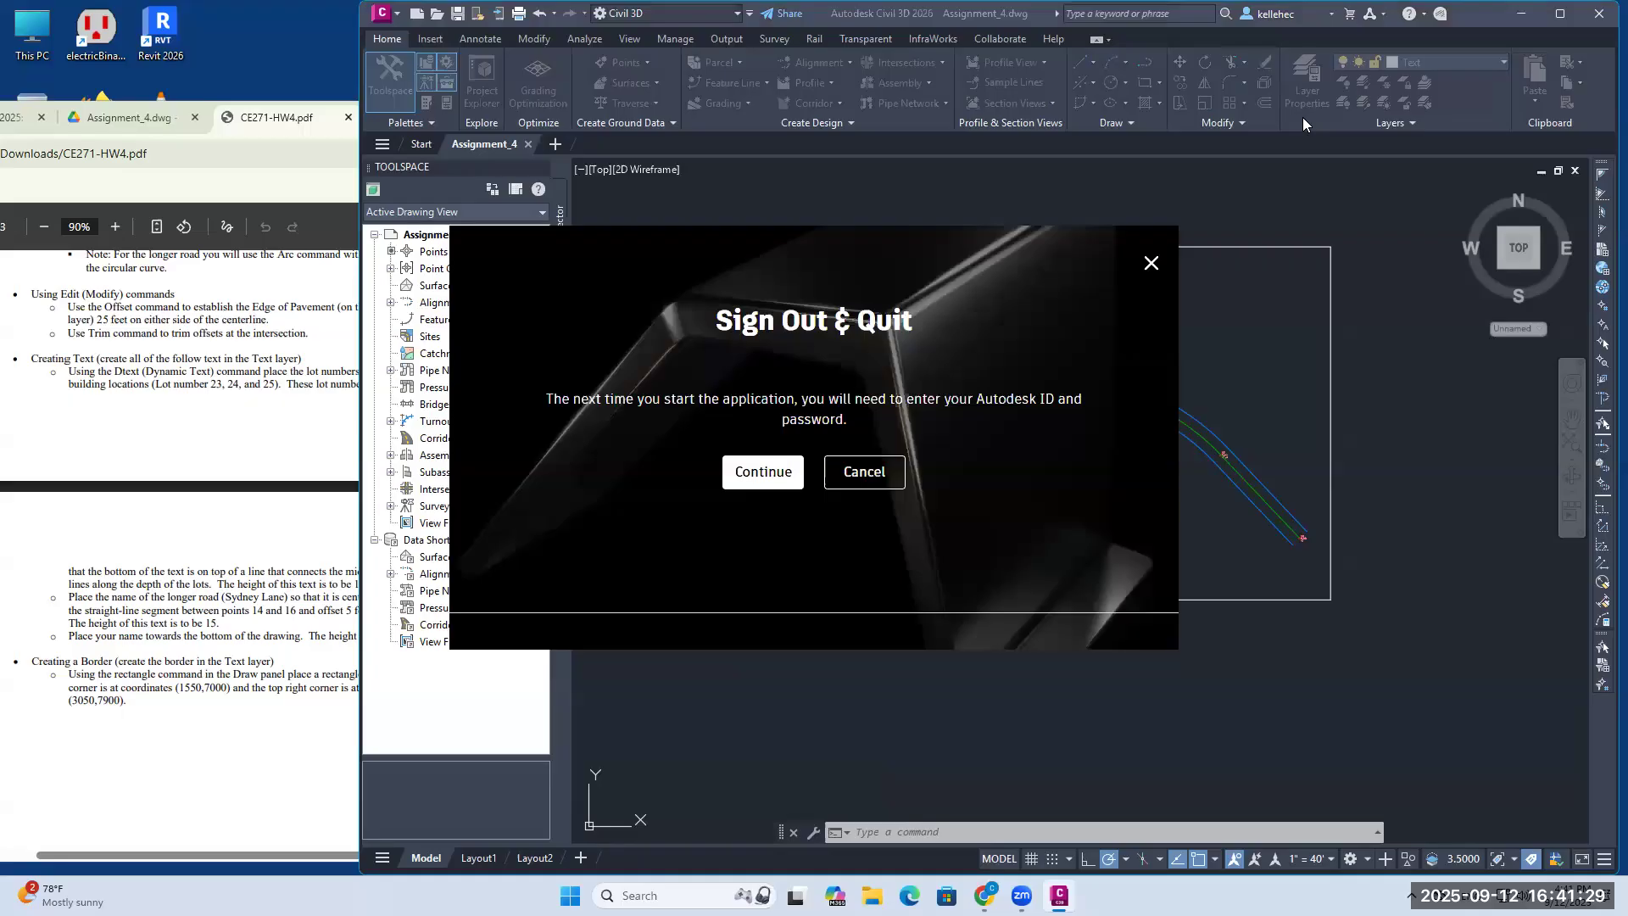
left_click(763, 471)
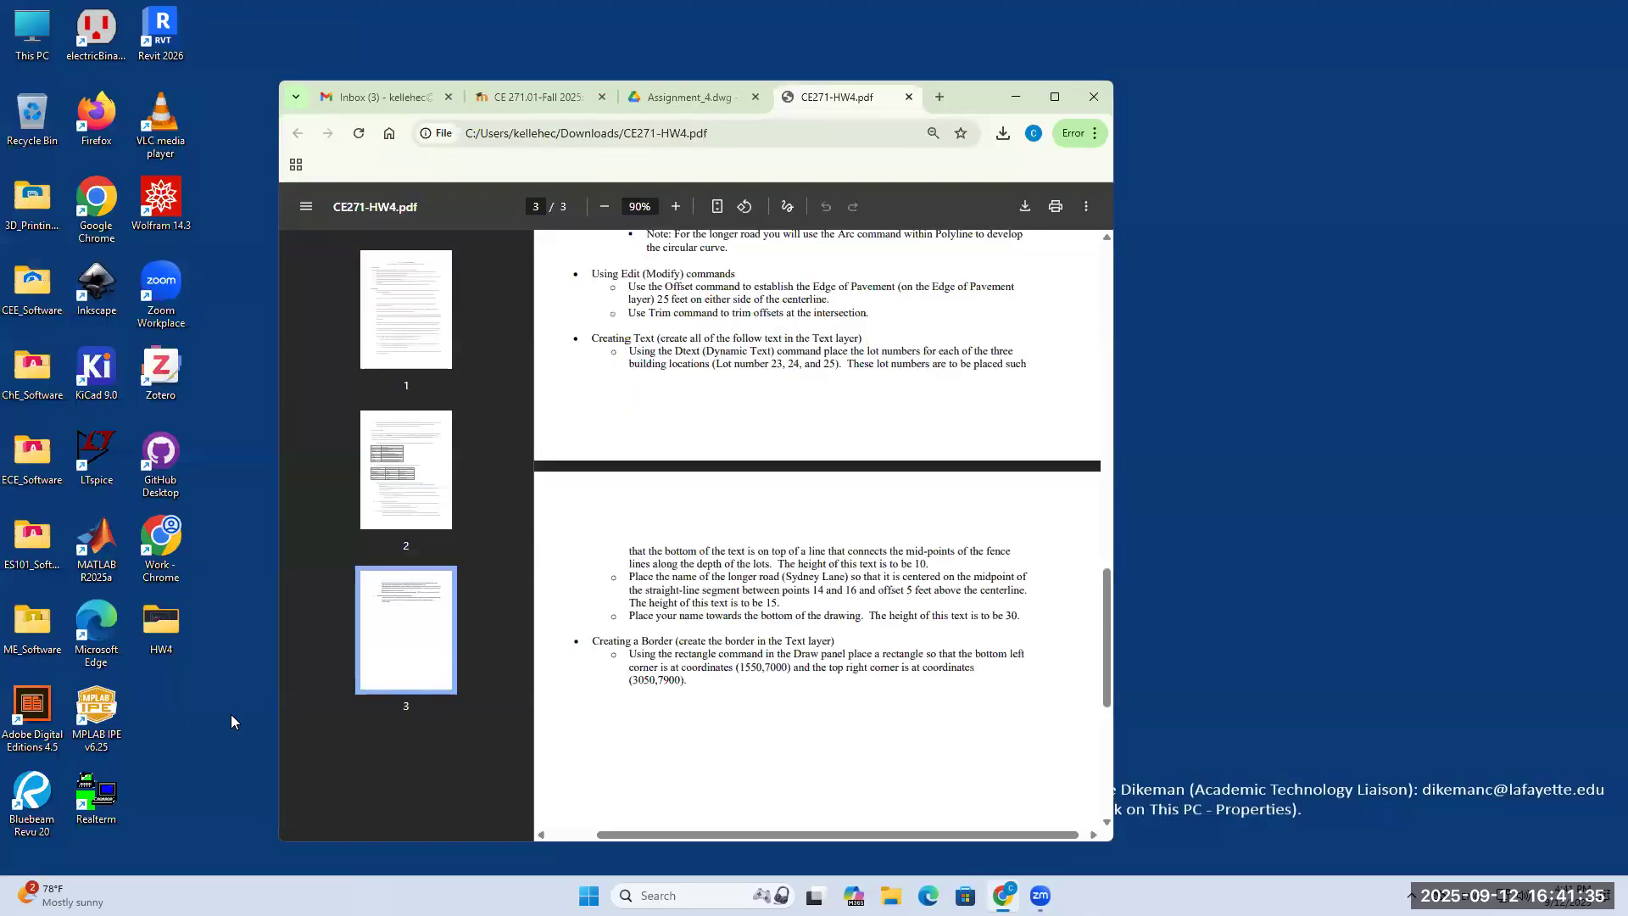
double_click(173, 628)
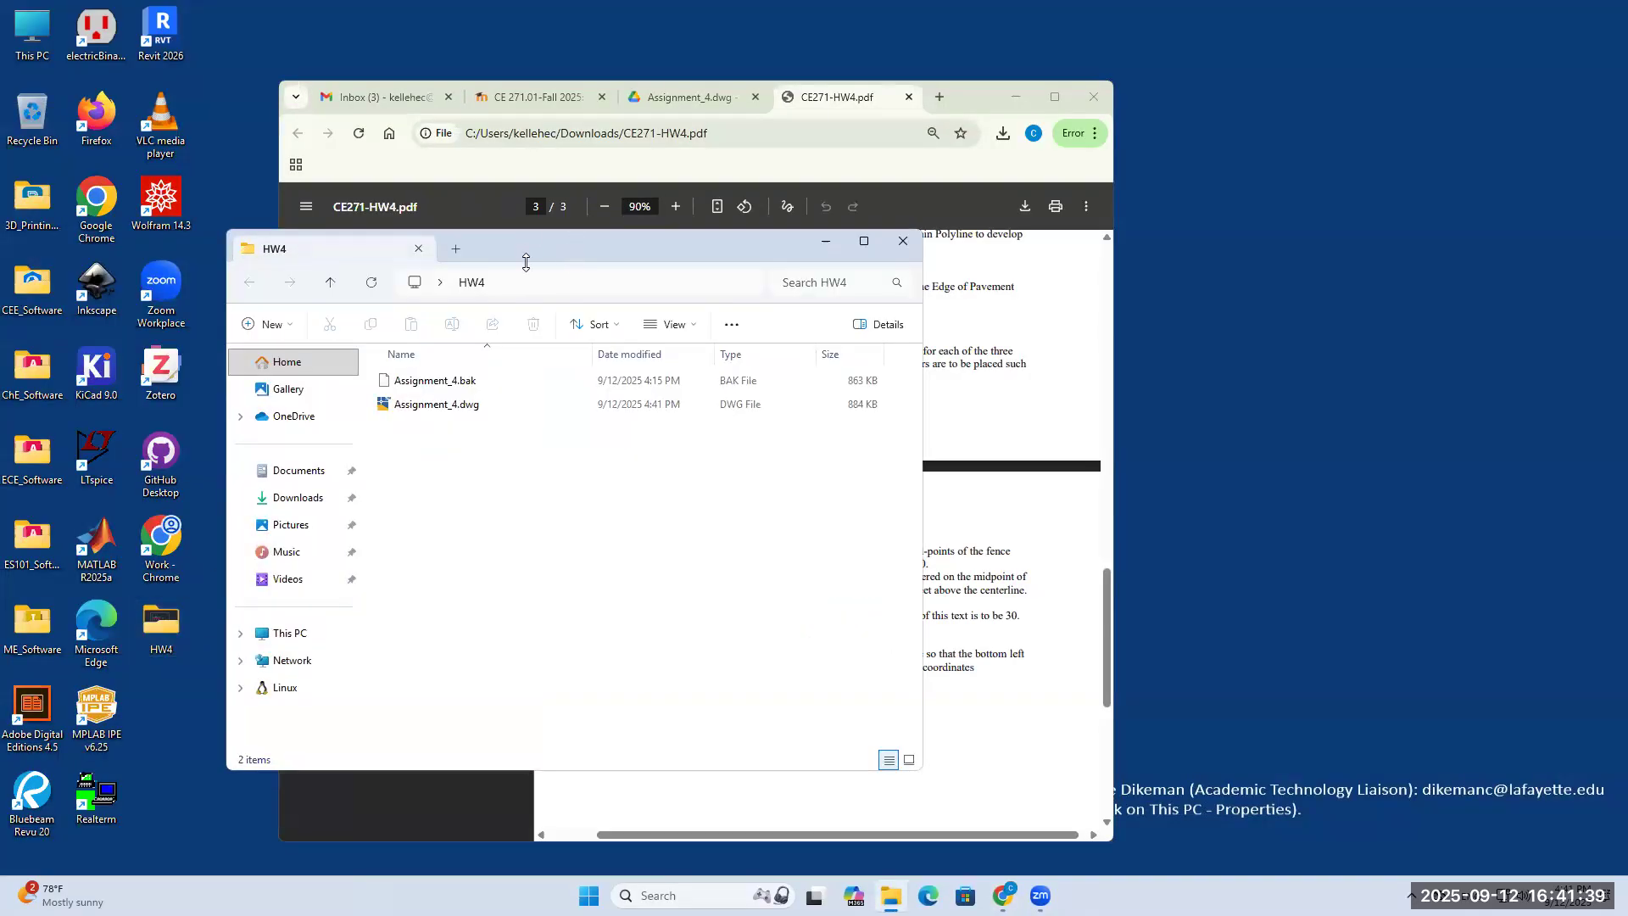
Step: Place the HW4 folder and browser side by side and load drive.google in a new tab
left_click_drag(525, 263, 353, 286)
left_click(980, 100)
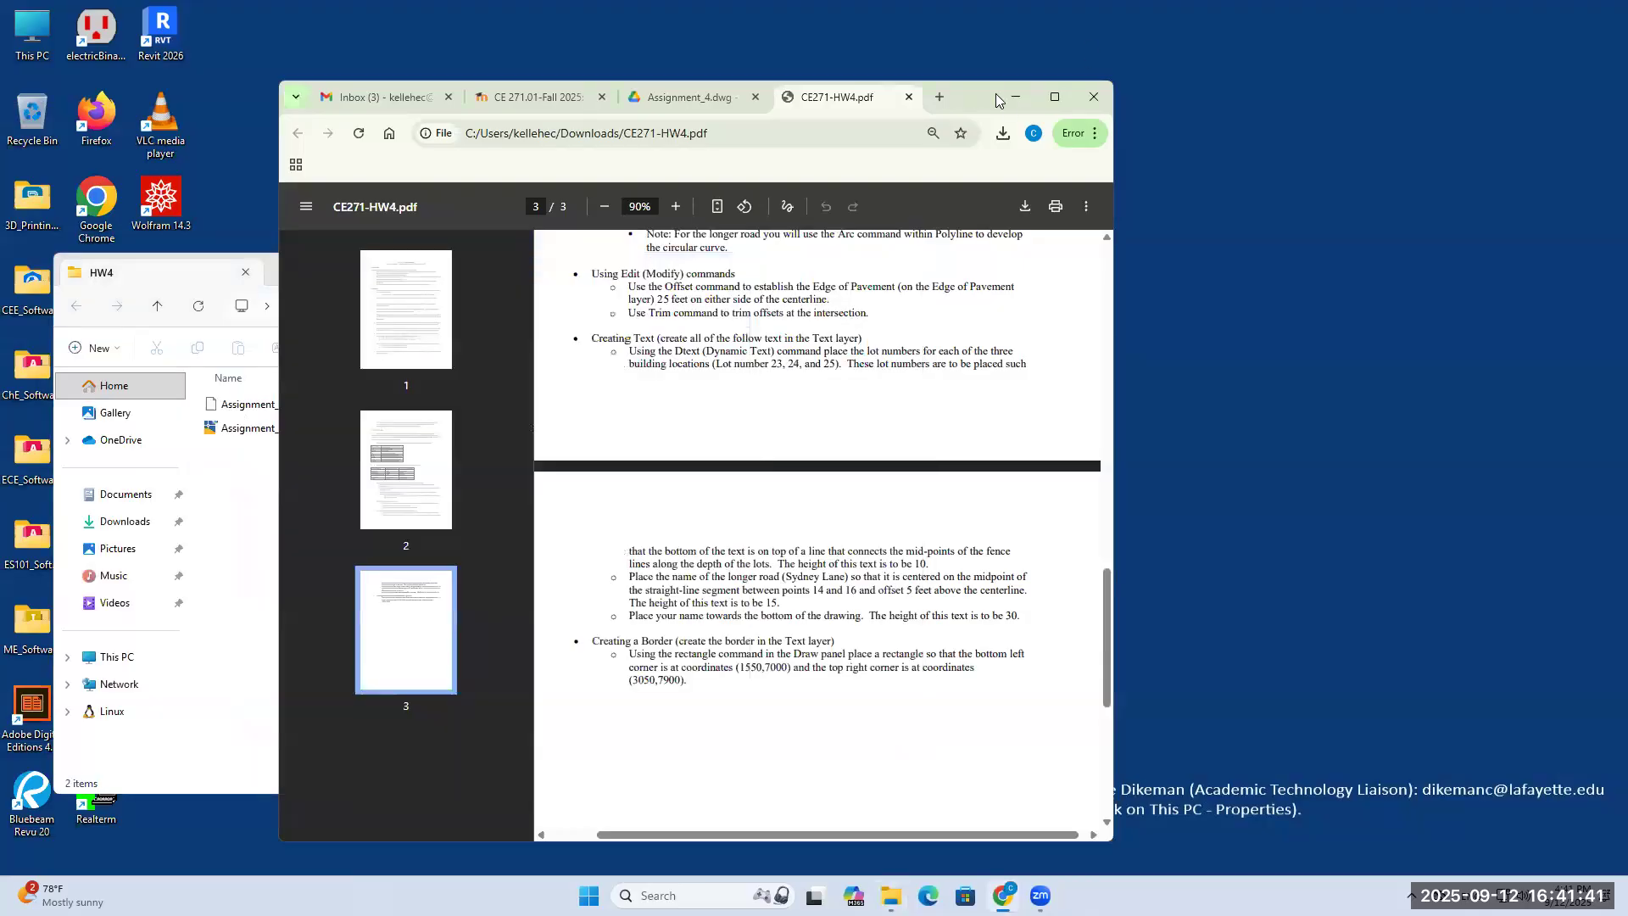
left_click_drag(997, 100, 1167, 100)
left_click(1110, 97)
type("ddrive")
key("BackSpace")
key("BackSpace")
key("BackSpace")
key("BackSpace")
key("BackSpace")
type("ri")
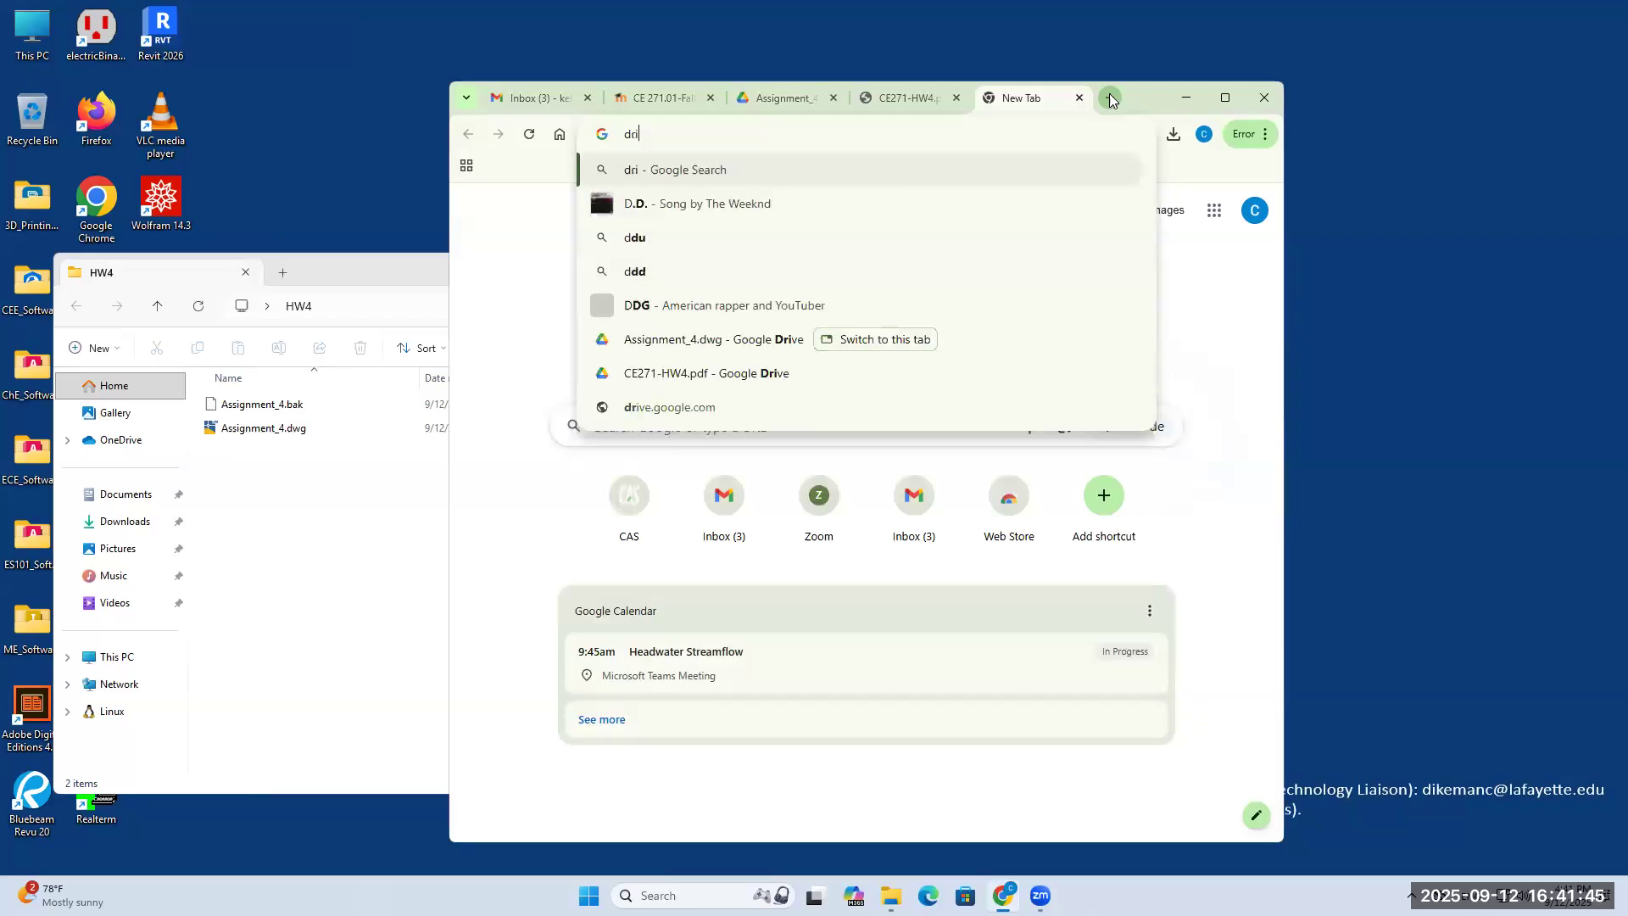
type("ve.google")
key("Return")
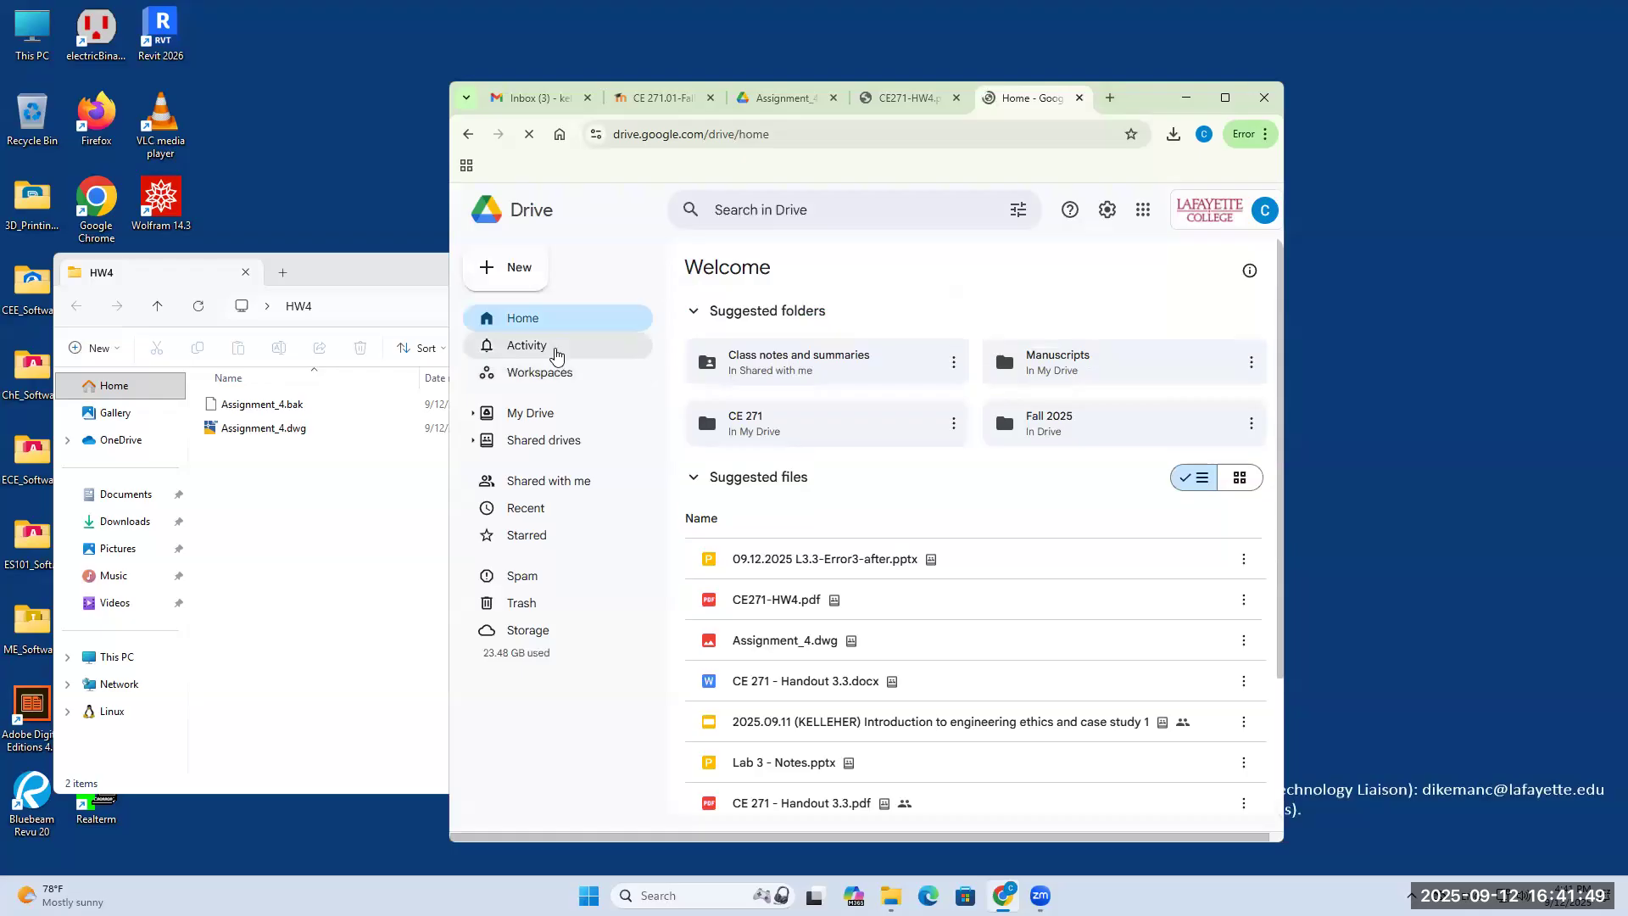
Step: In My Drive > CE 271, move the old Assignment_4.bak and Assignment_4.dwg to trash
left_click(538, 412)
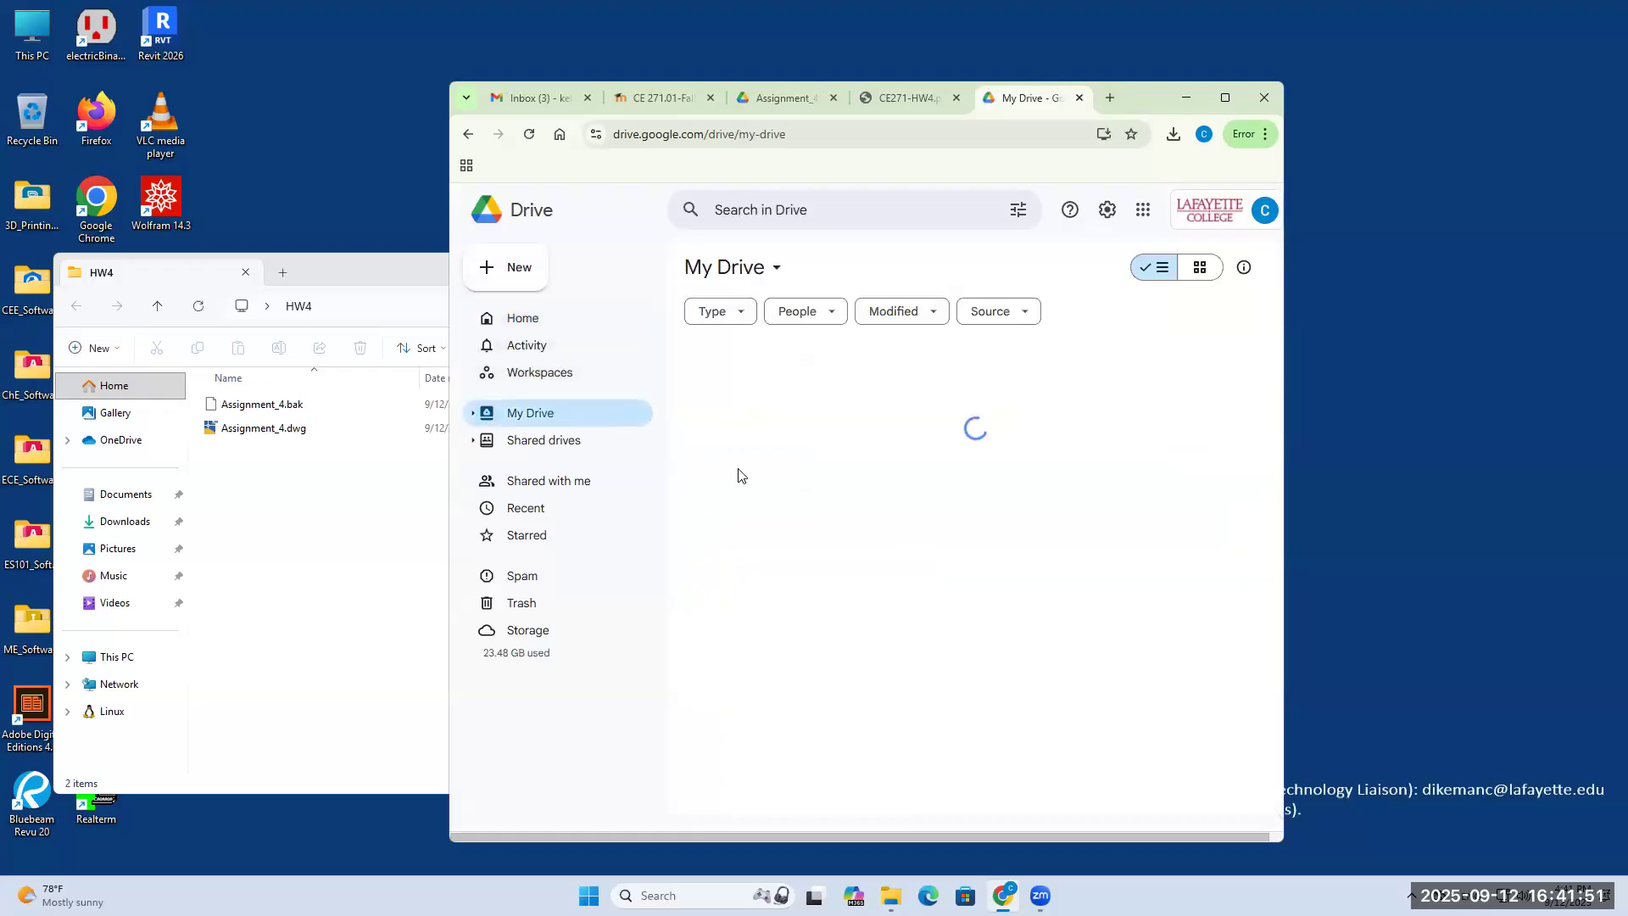
double_click(775, 514)
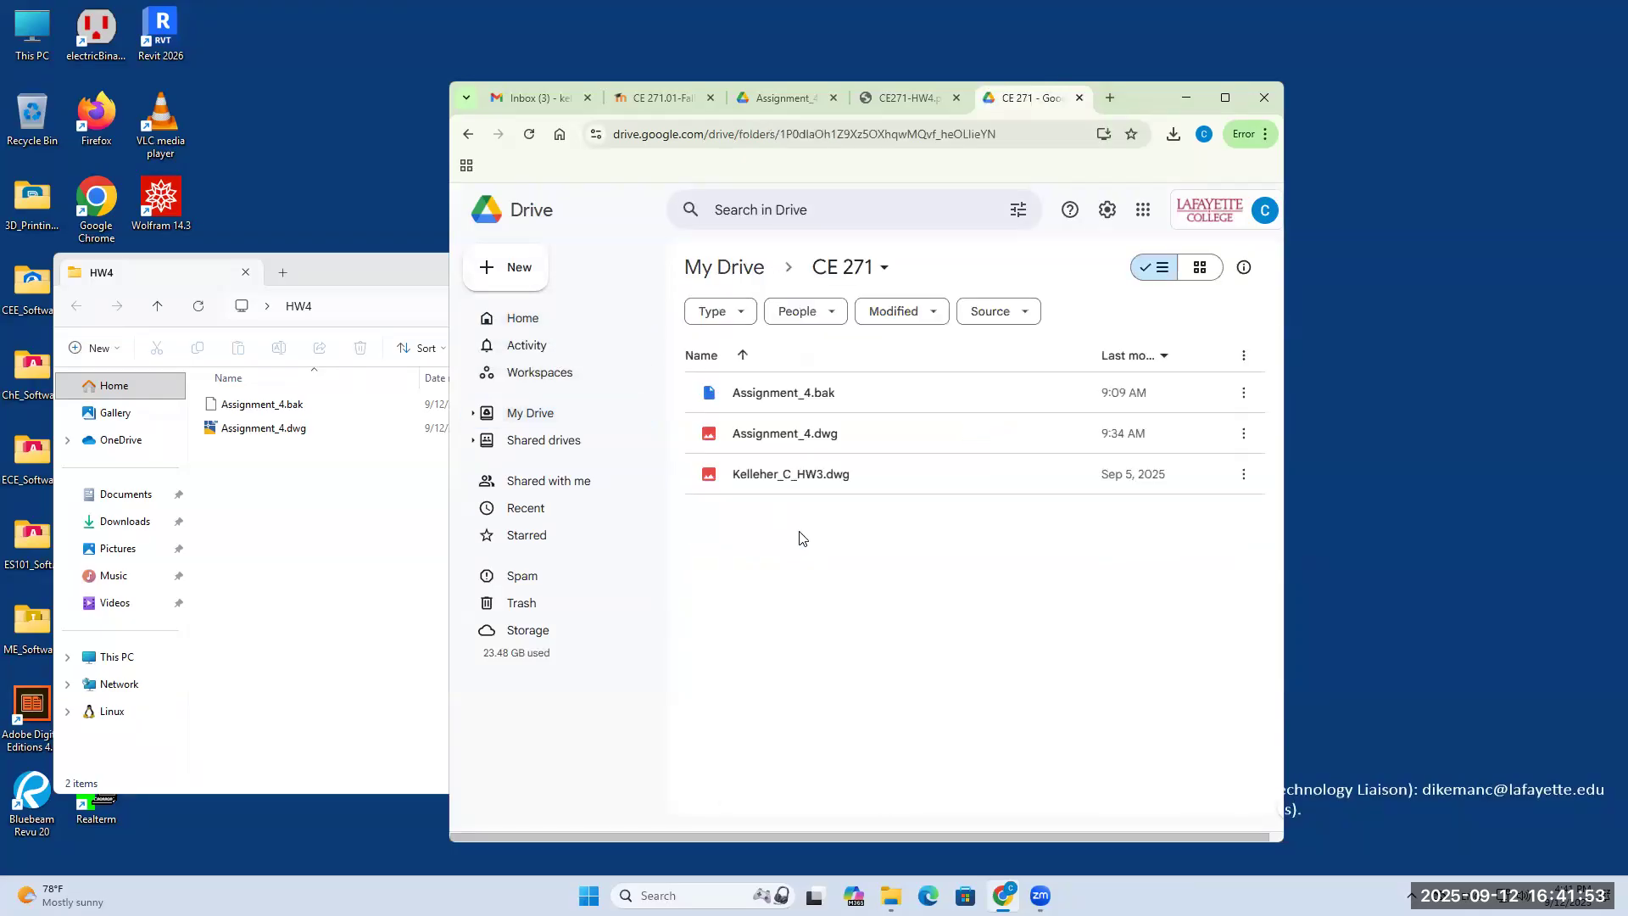
left_click(839, 434)
left_click(858, 390, "shift")
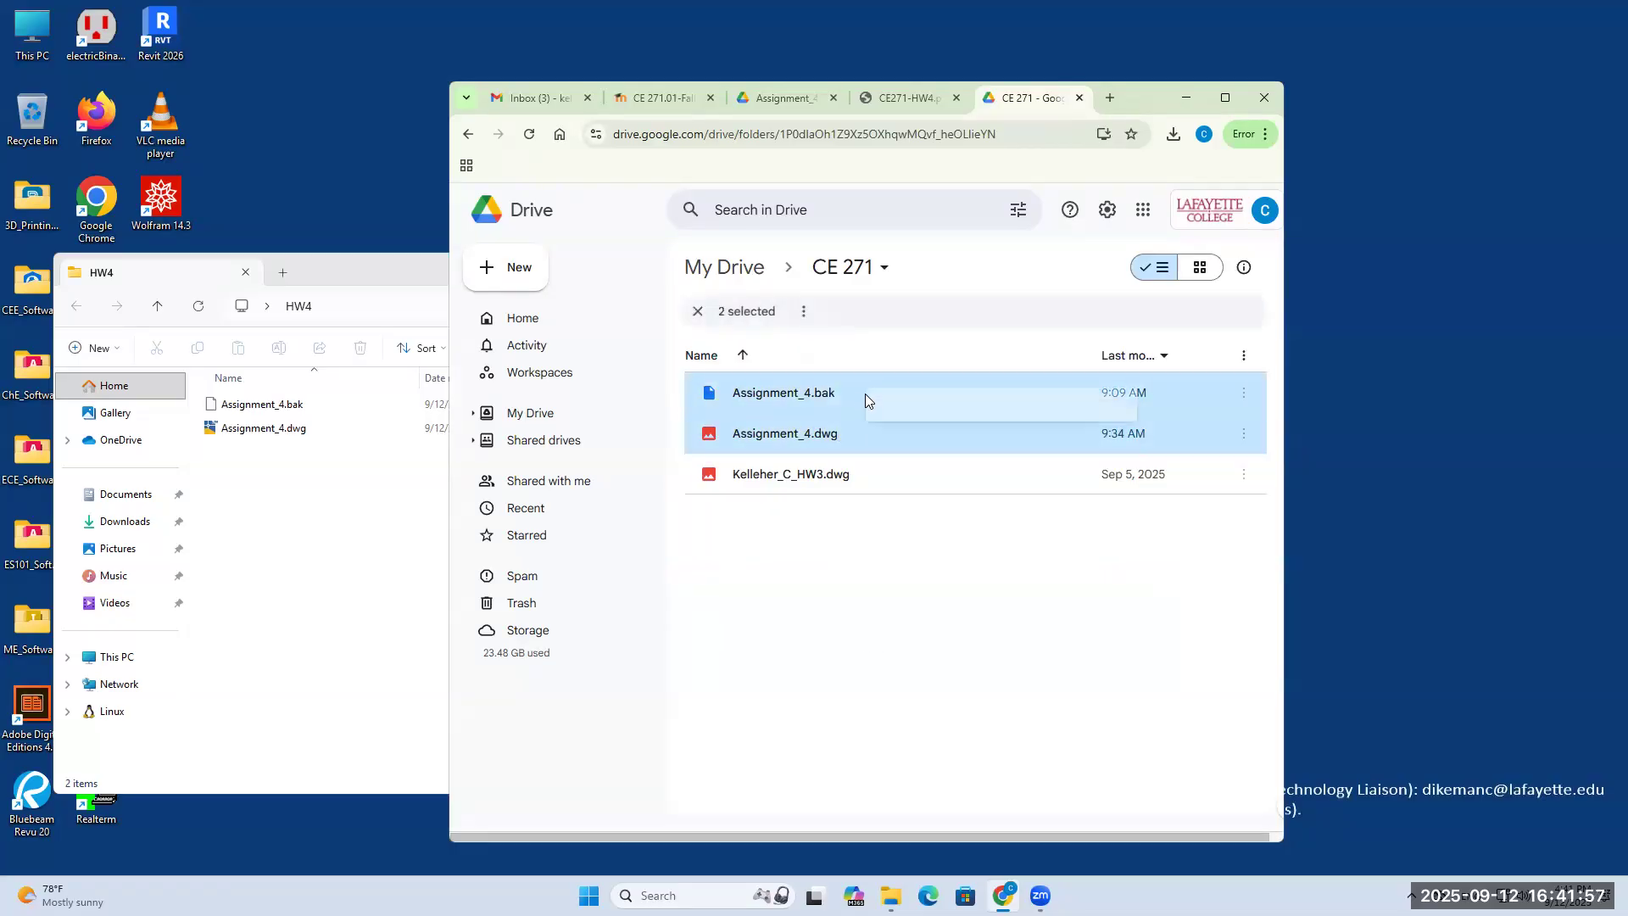
right_click(865, 394)
left_click(946, 672)
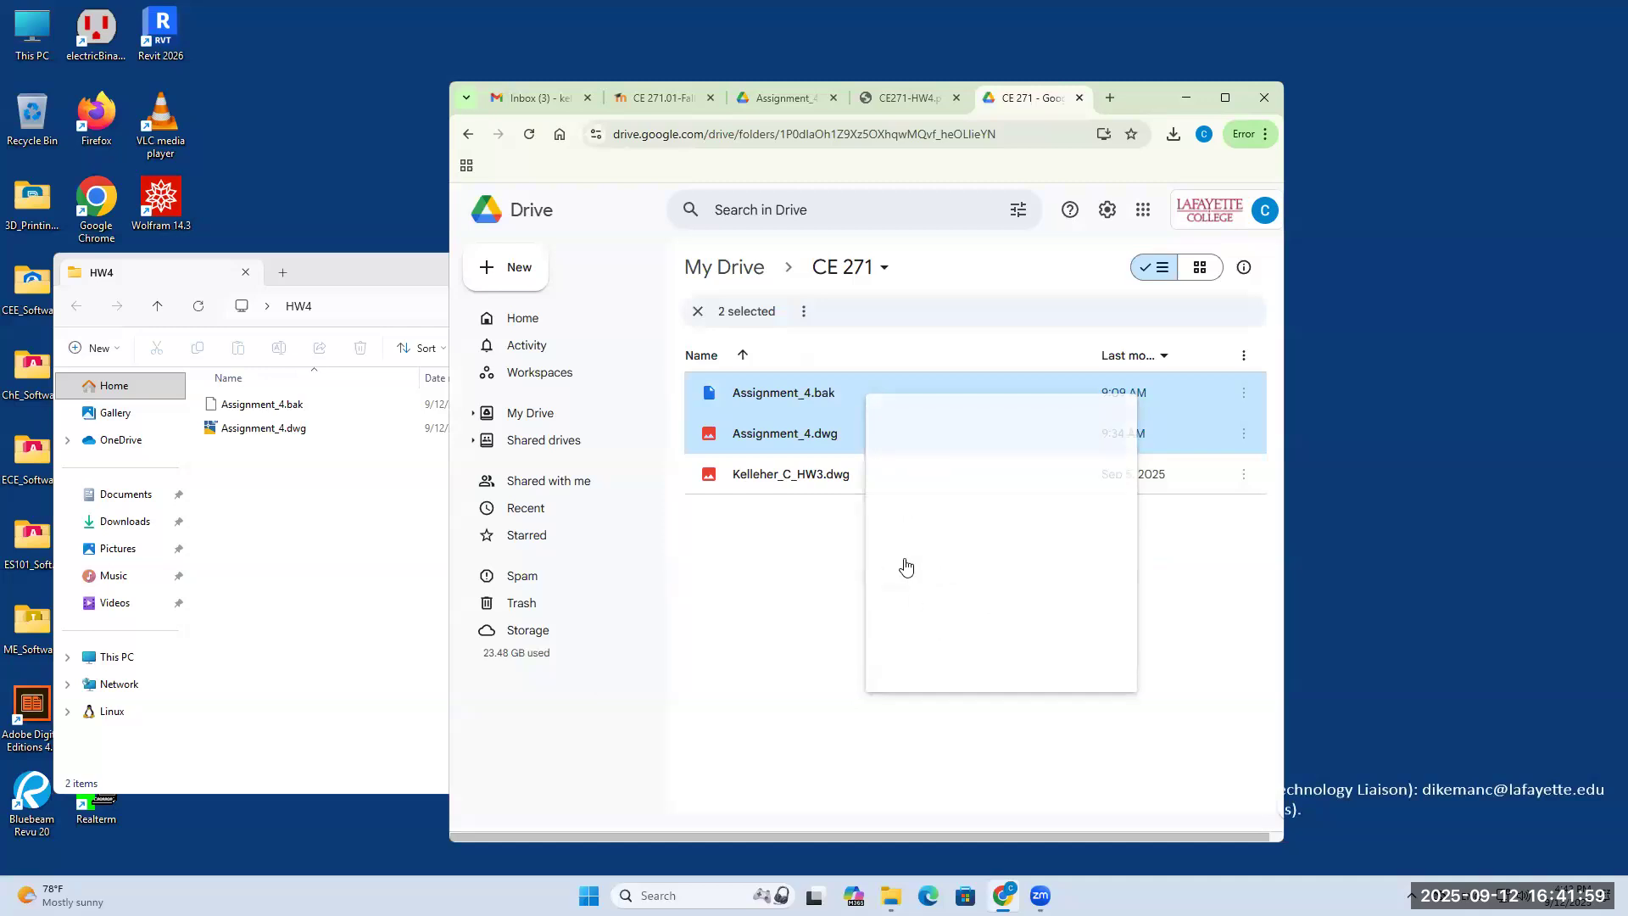
left_click(930, 559)
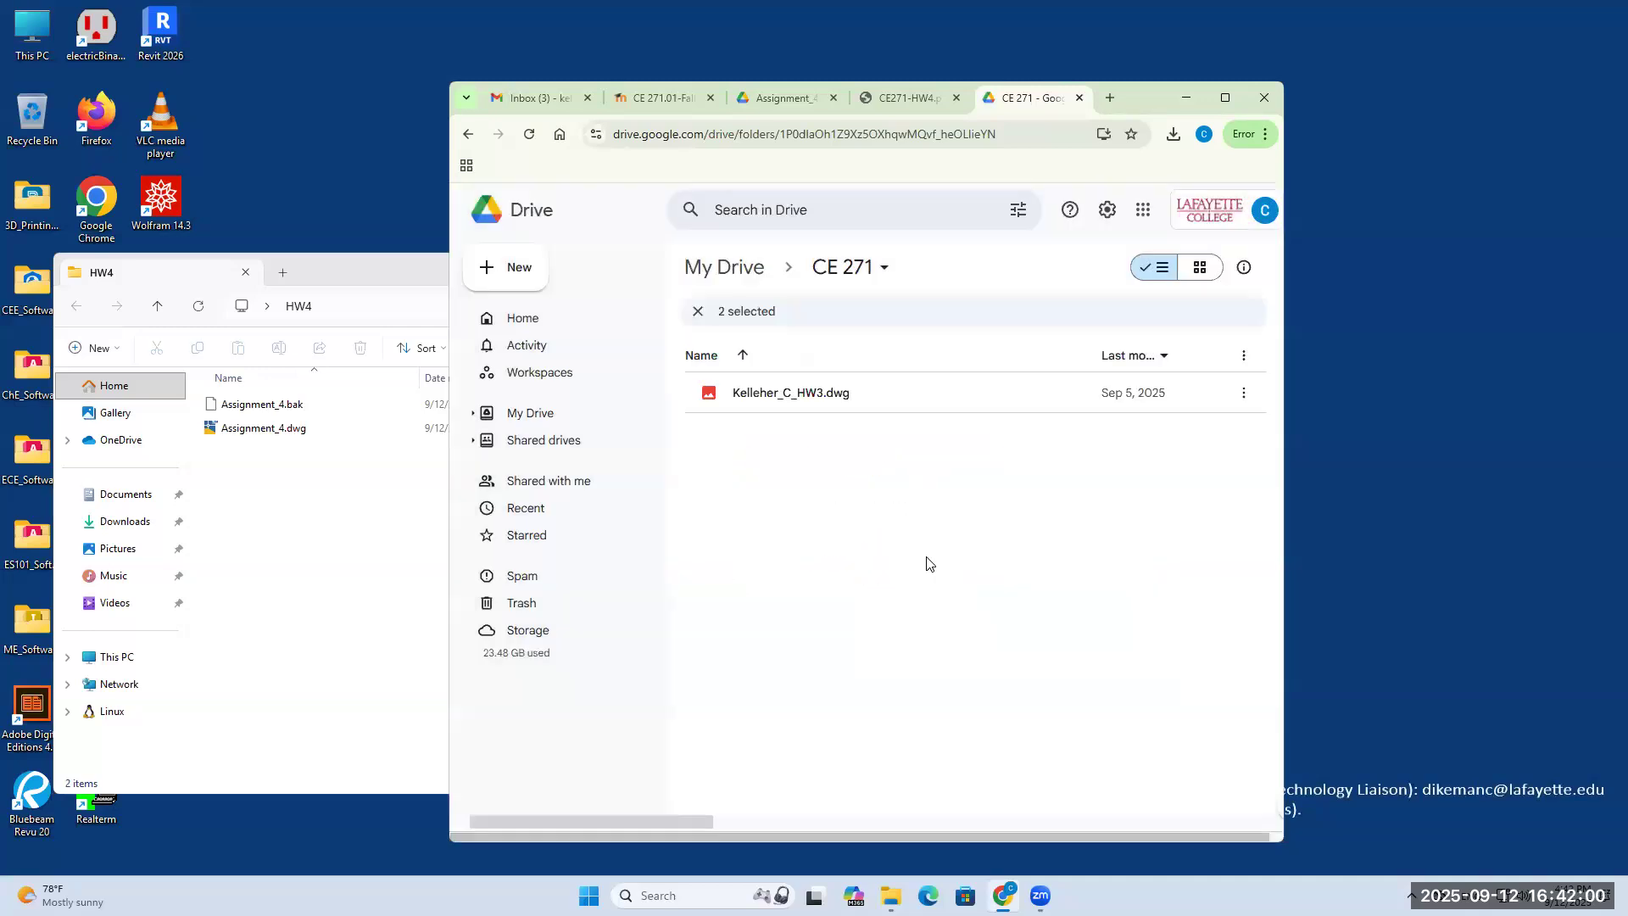
left_click(339, 593)
Step: Drag Assignment_4.bak and Assignment_4.dwg from the HW4 folder into the Drive CE 271 folder
left_click(289, 407)
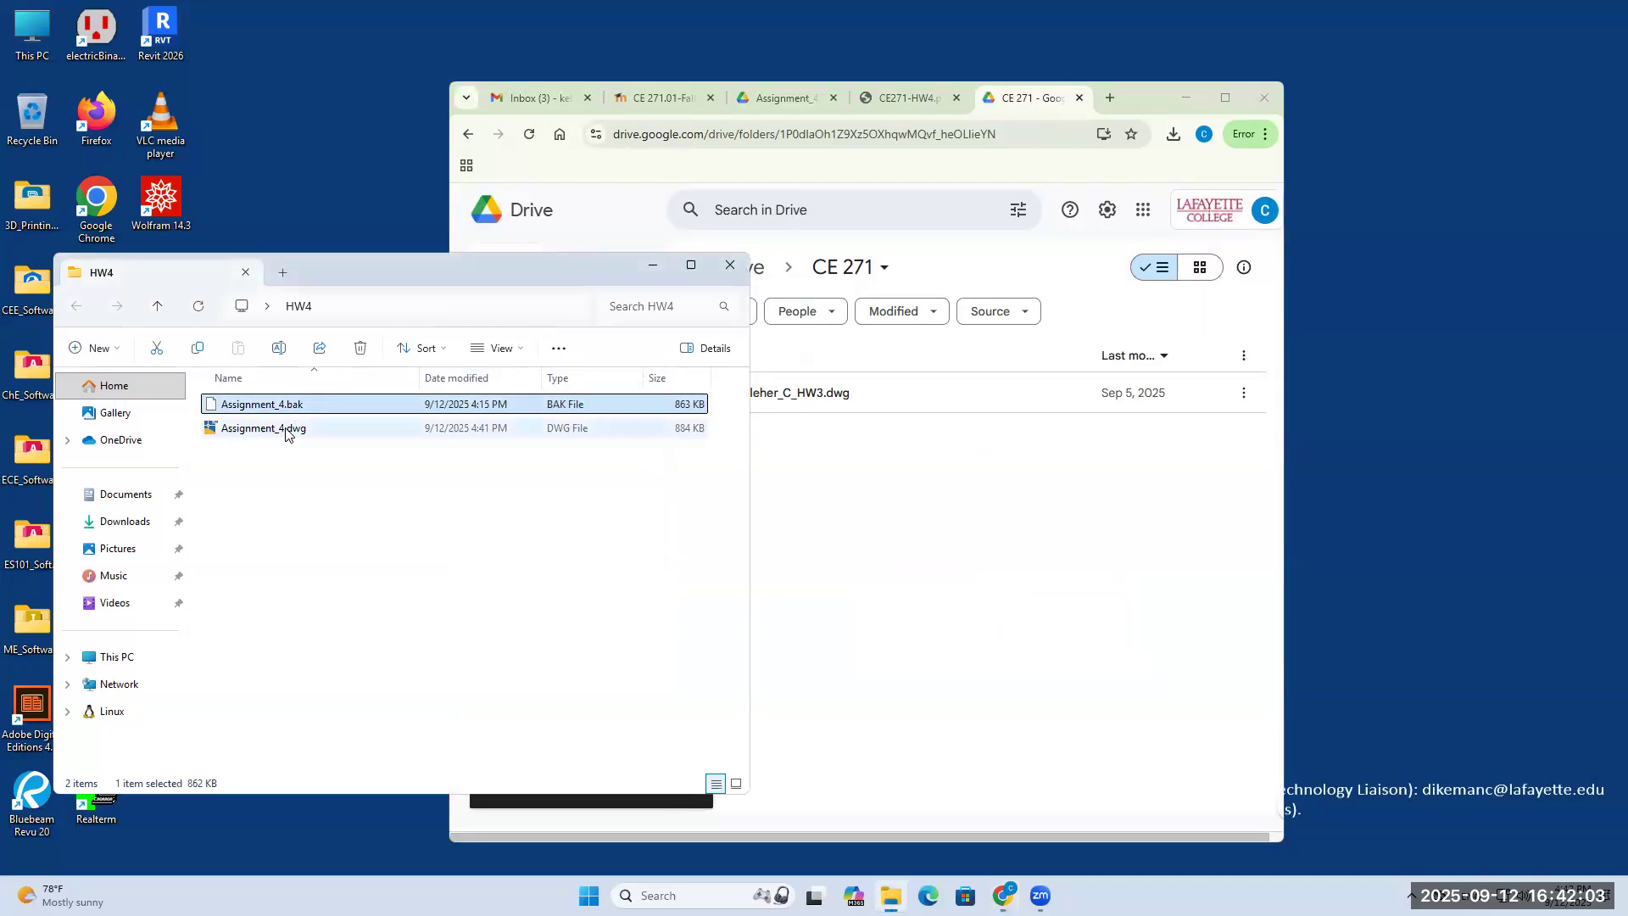
left_click(286, 429, "shift")
left_click(729, 265)
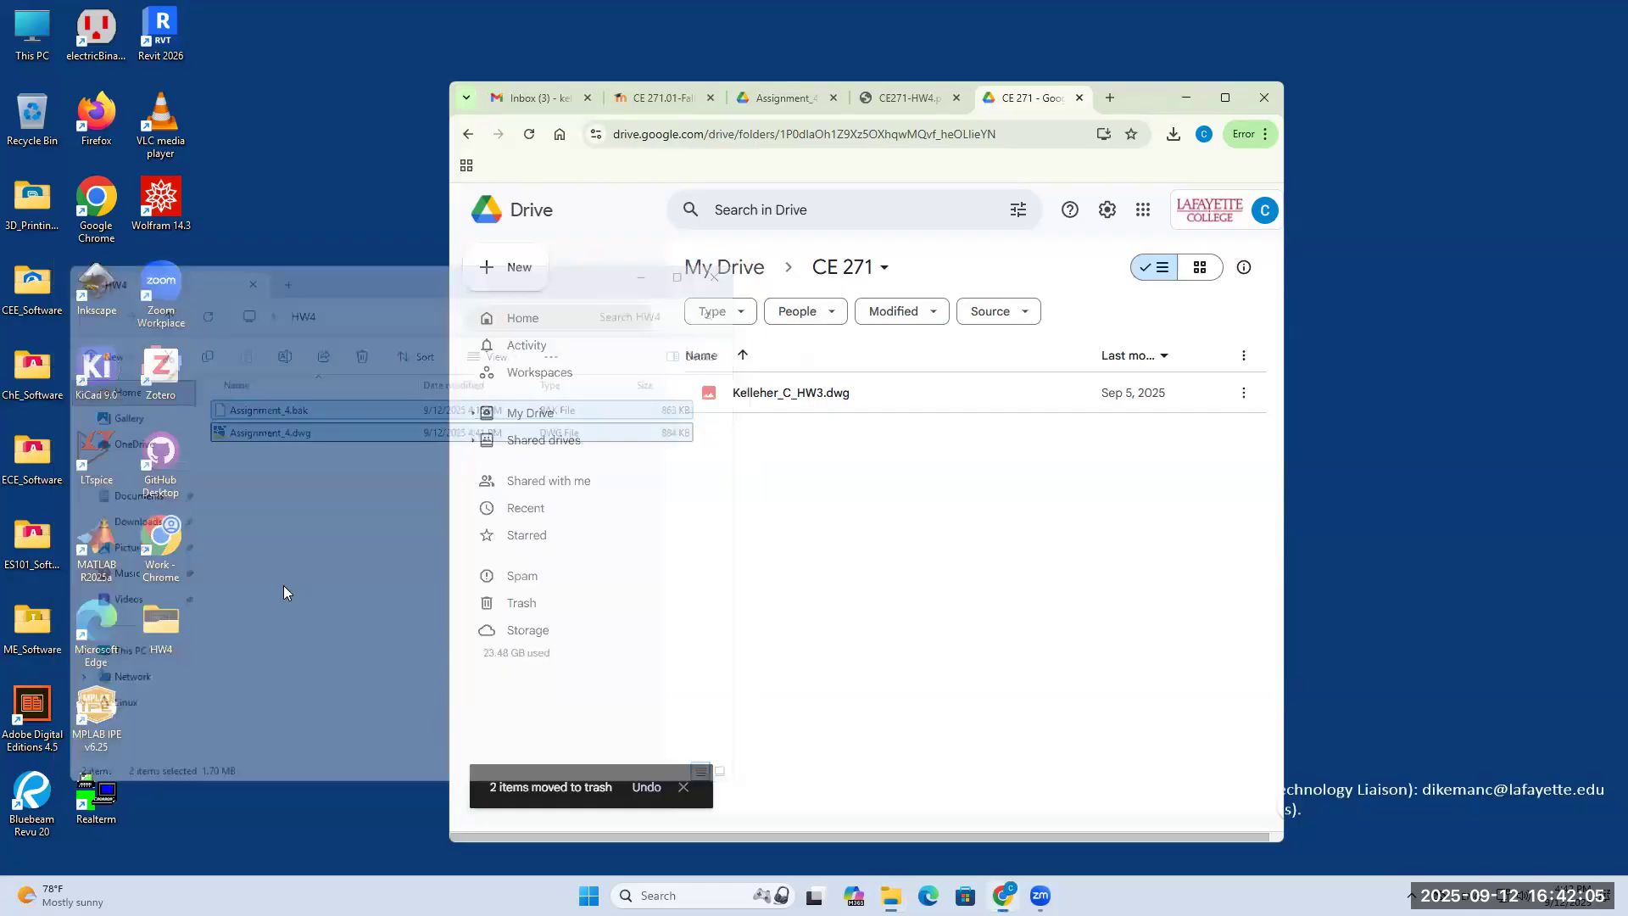
double_click(172, 627)
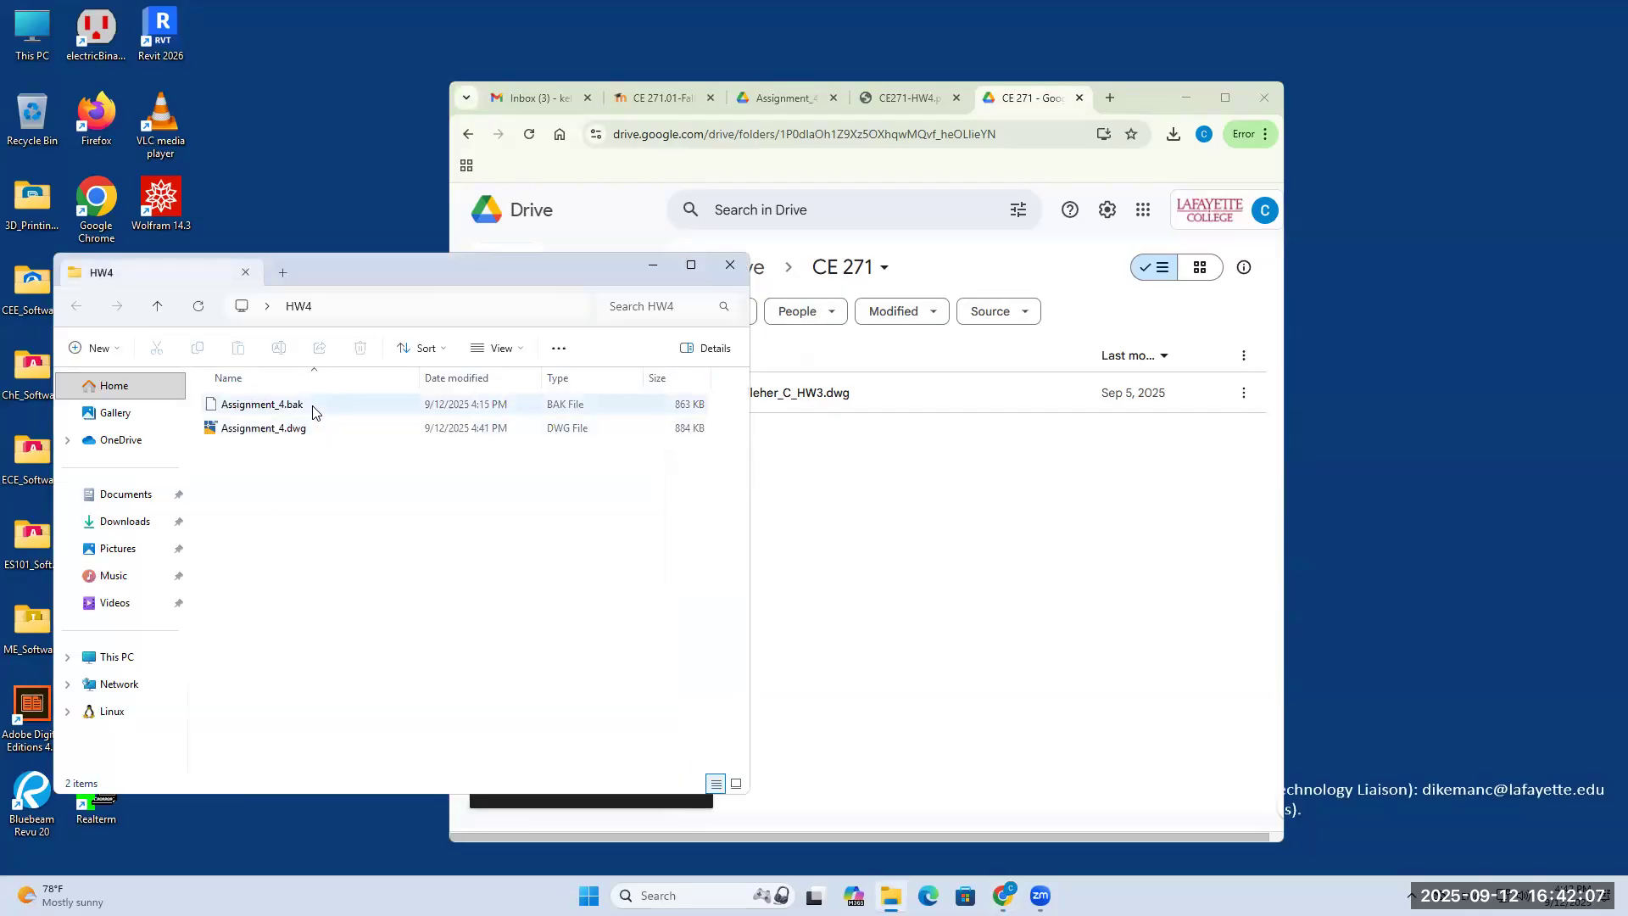
left_click(312, 409)
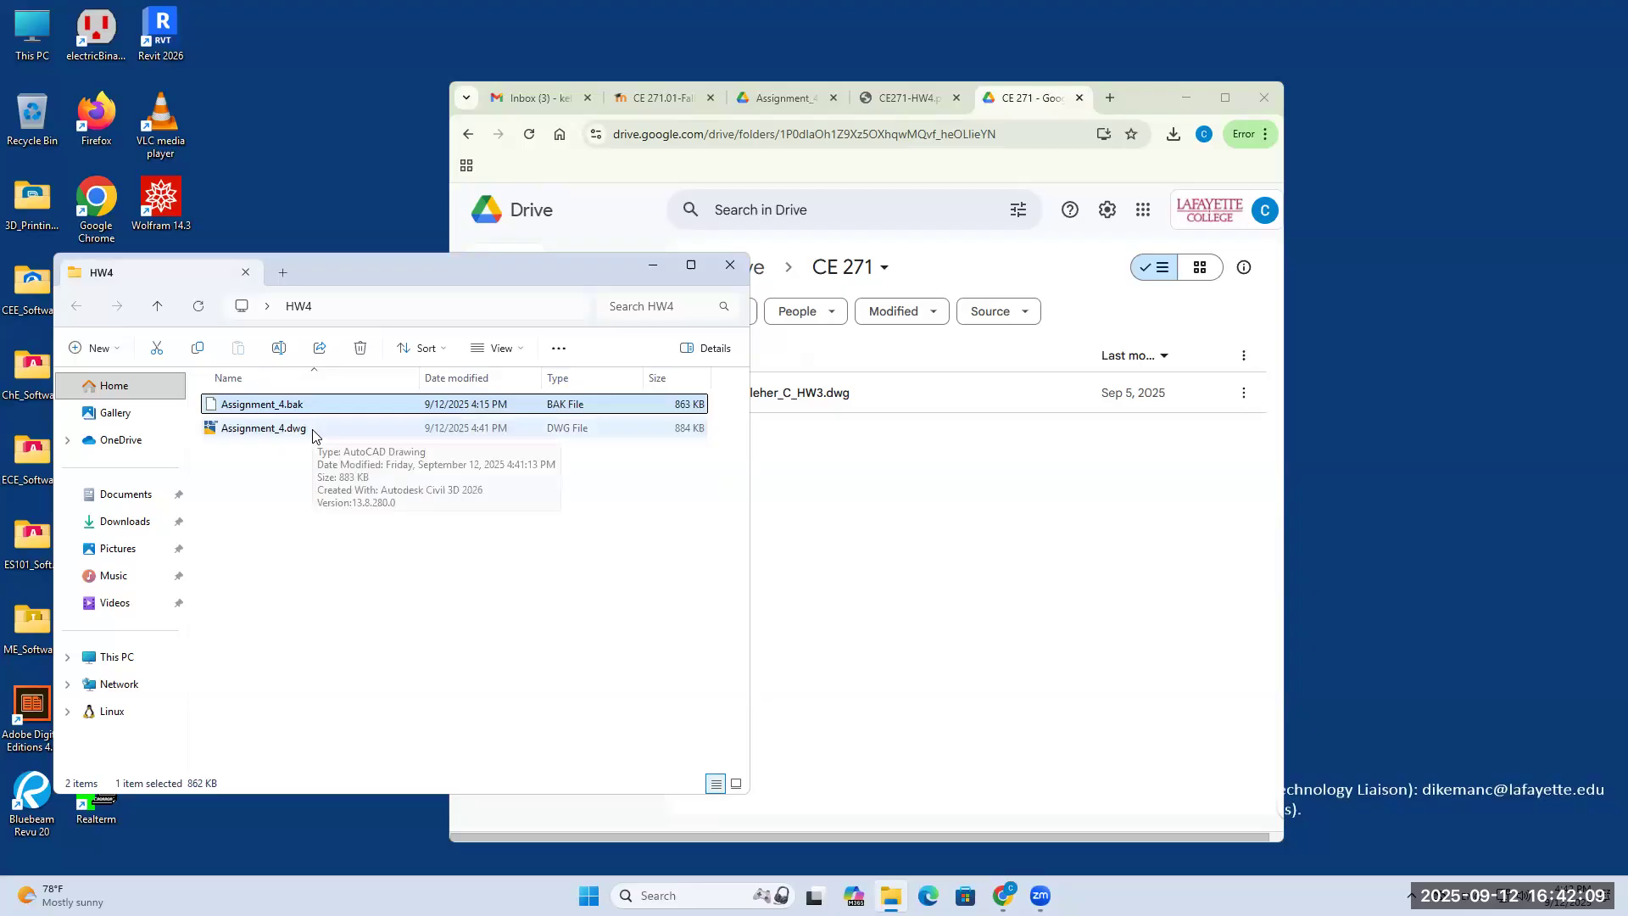
left_click(239, 428, "shift")
left_click_drag(271, 404, 865, 528)
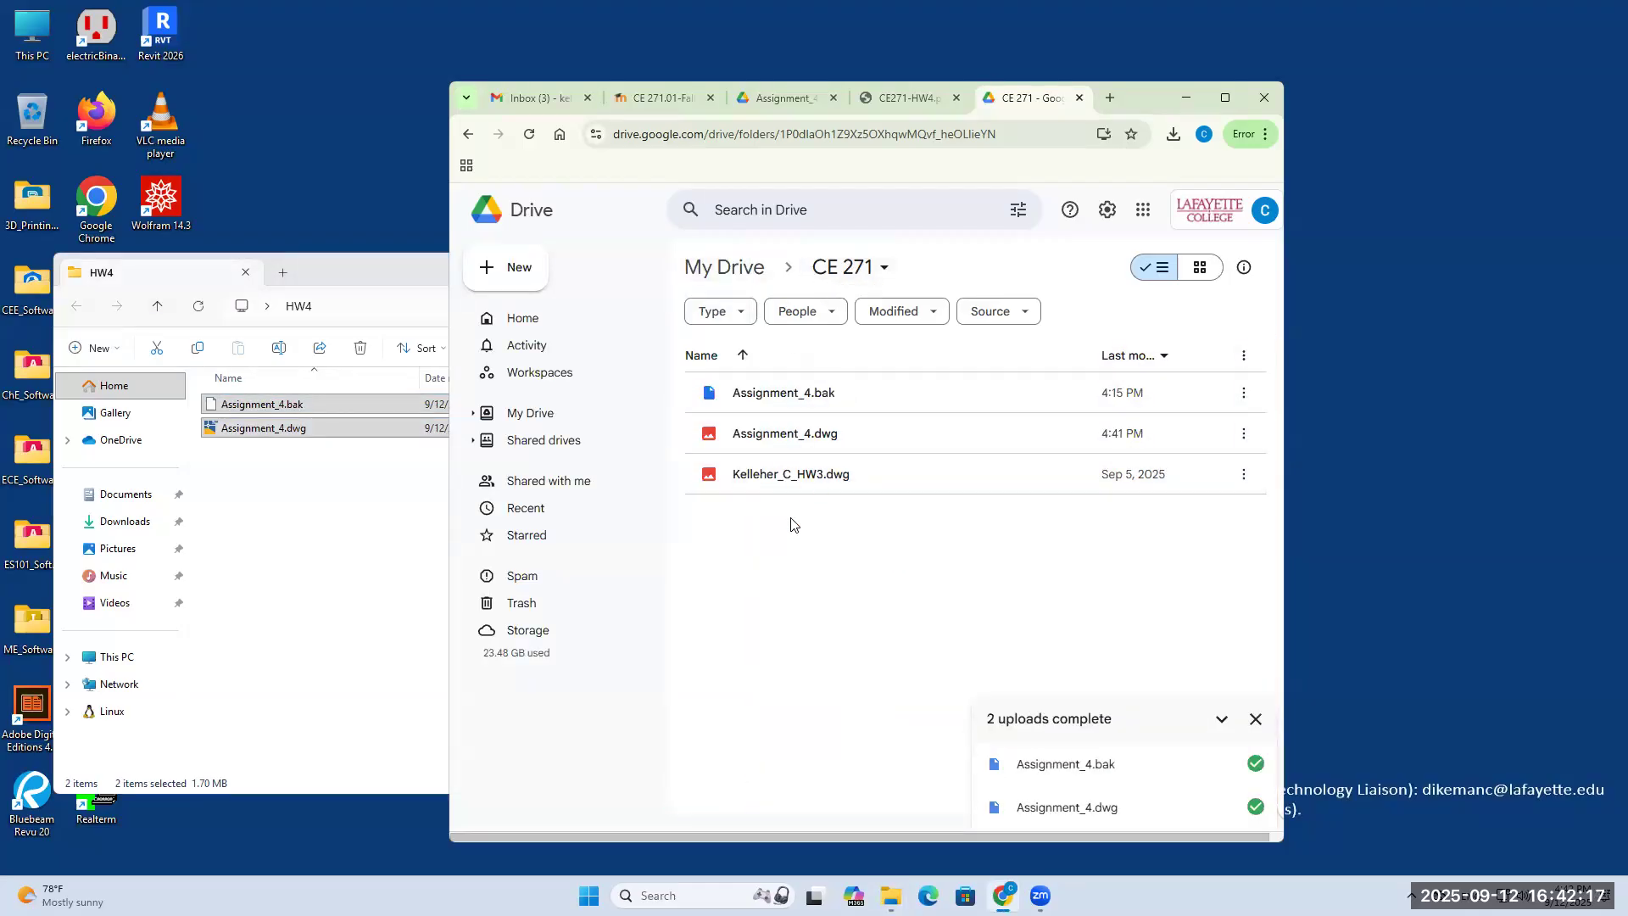
Step: Dismiss the upload panel and review the HW3 drawing's actions without changing anything
left_click(1256, 718)
left_click(824, 475)
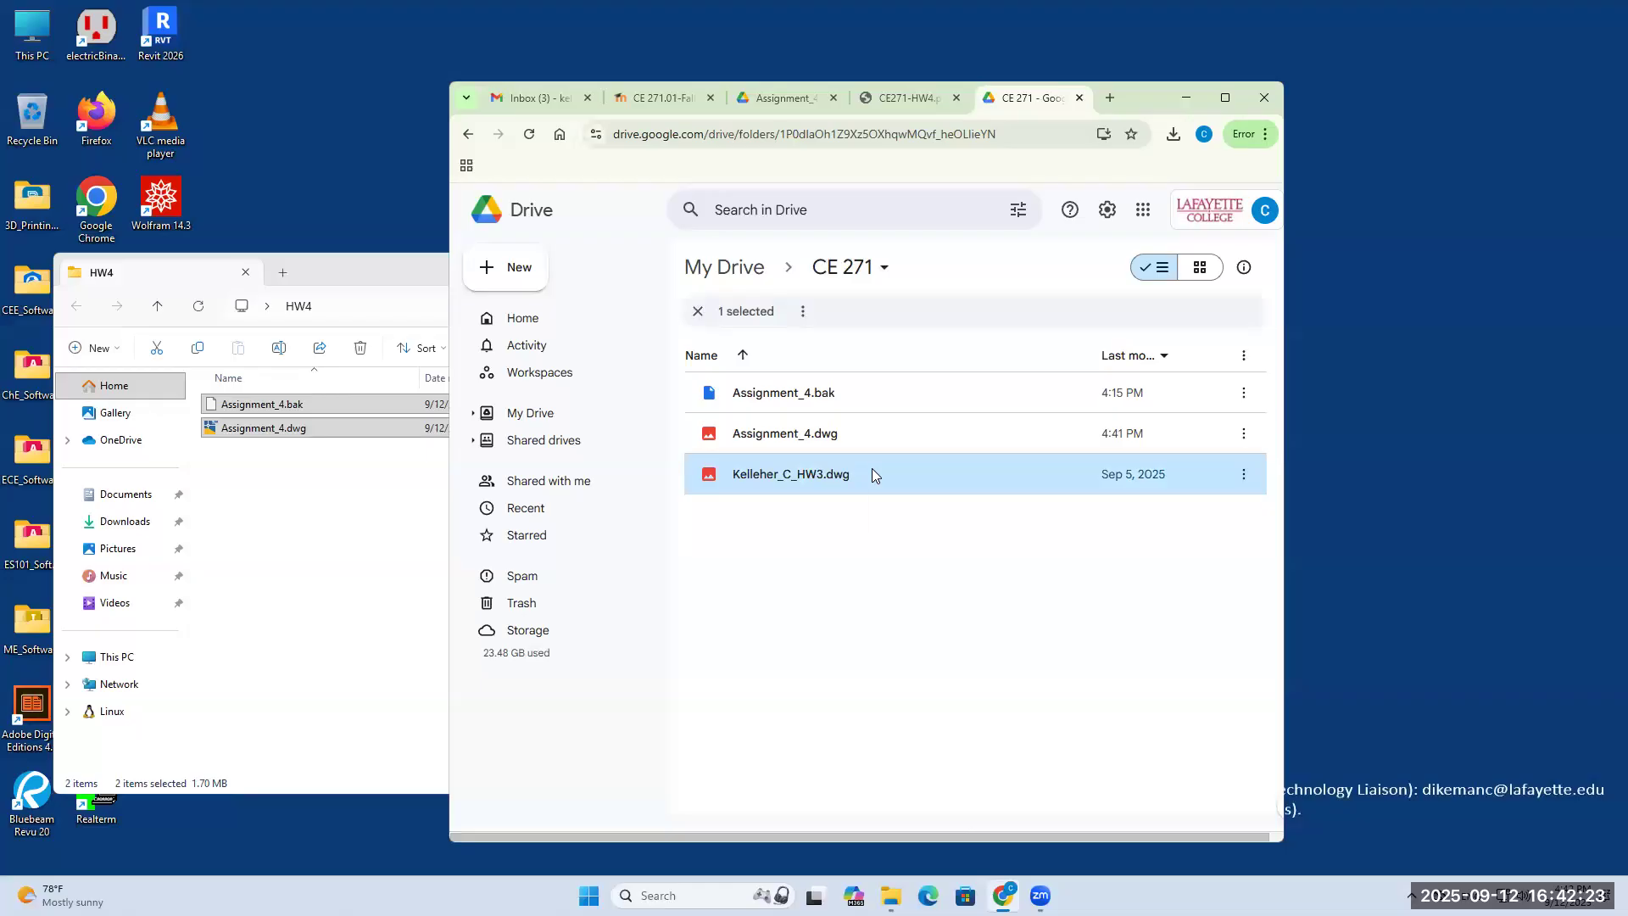
right_click(871, 468)
left_click(788, 556)
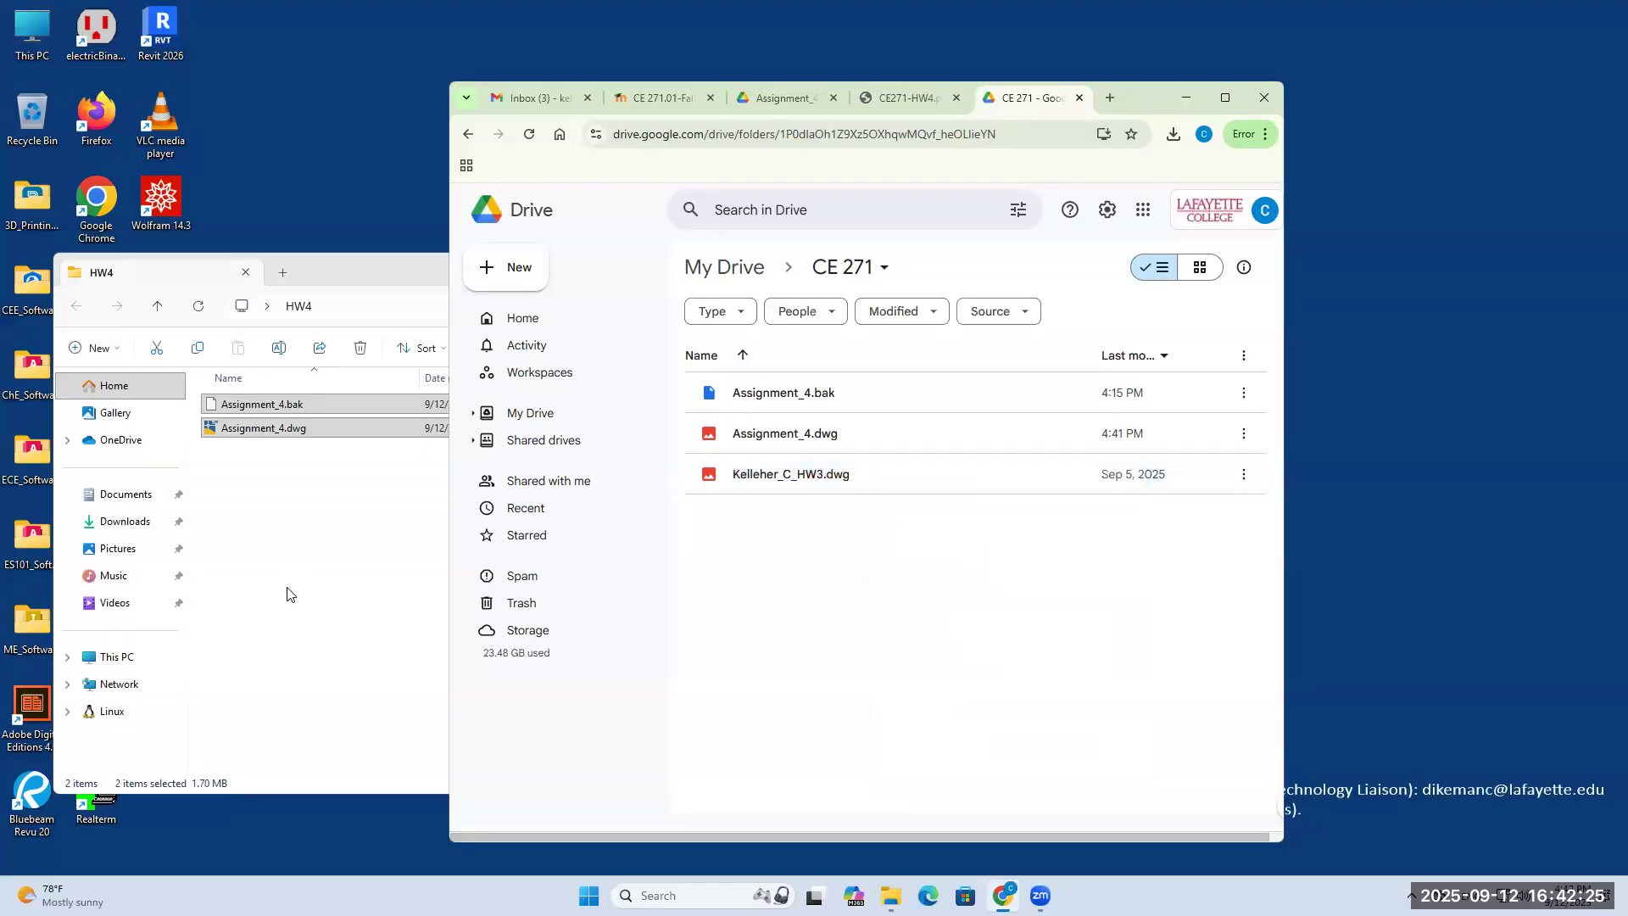
left_click(440, 575)
left_click(877, 622)
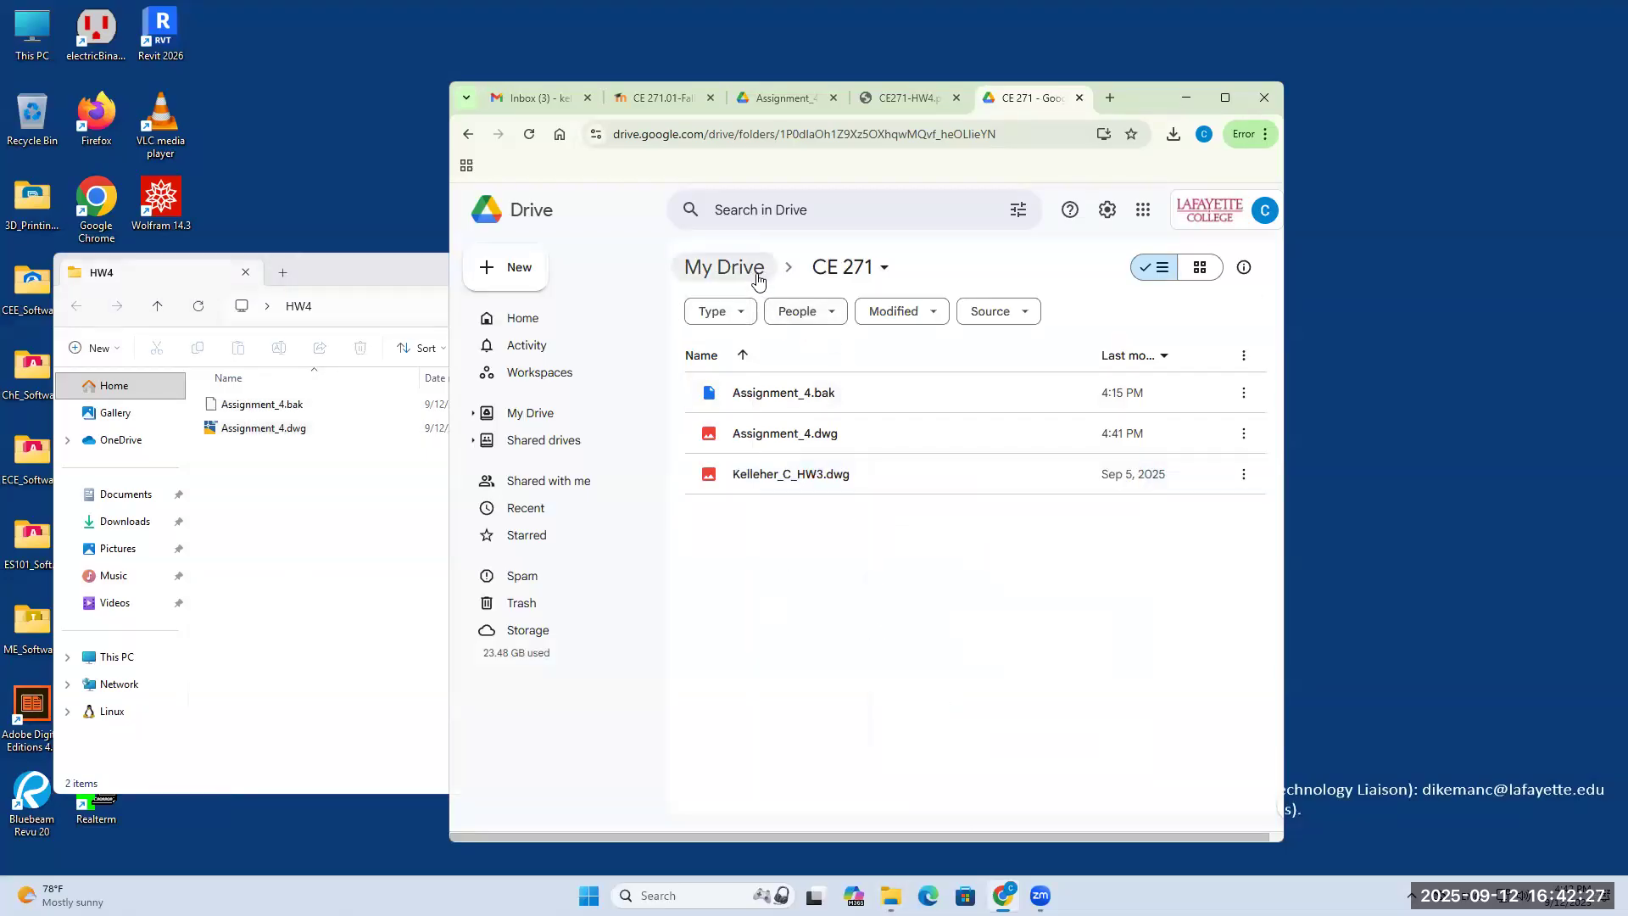